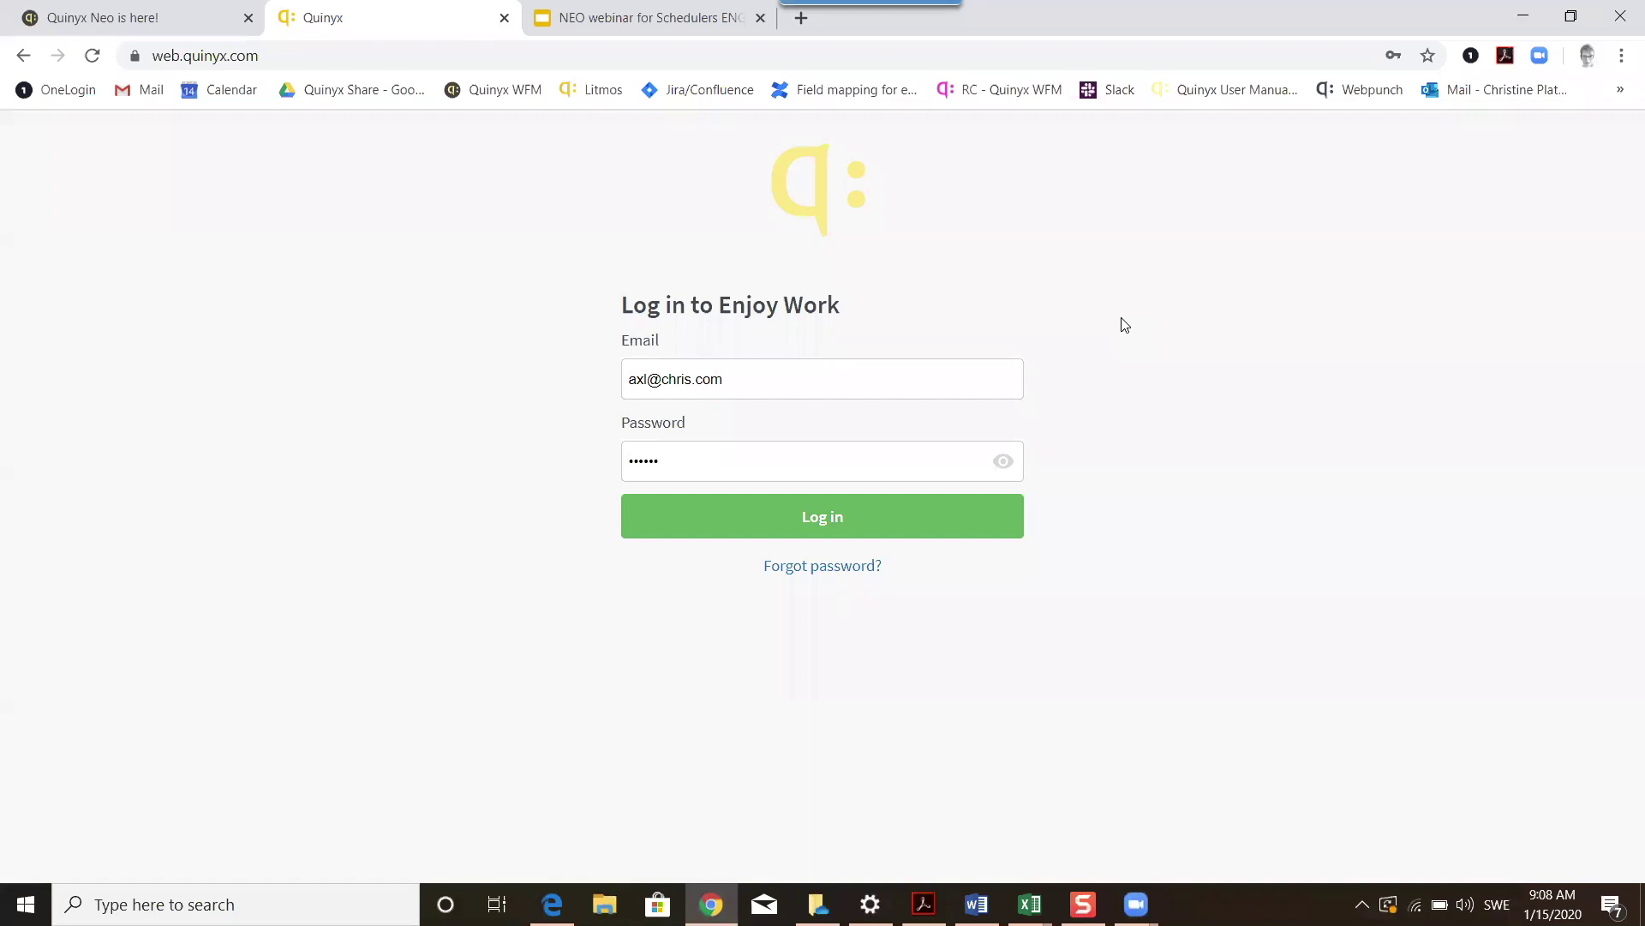
# Log in with the prefilled credentials, hide the browser's bookmarks bar and show the dashboard in full screen
pyautogui.click(861, 516)
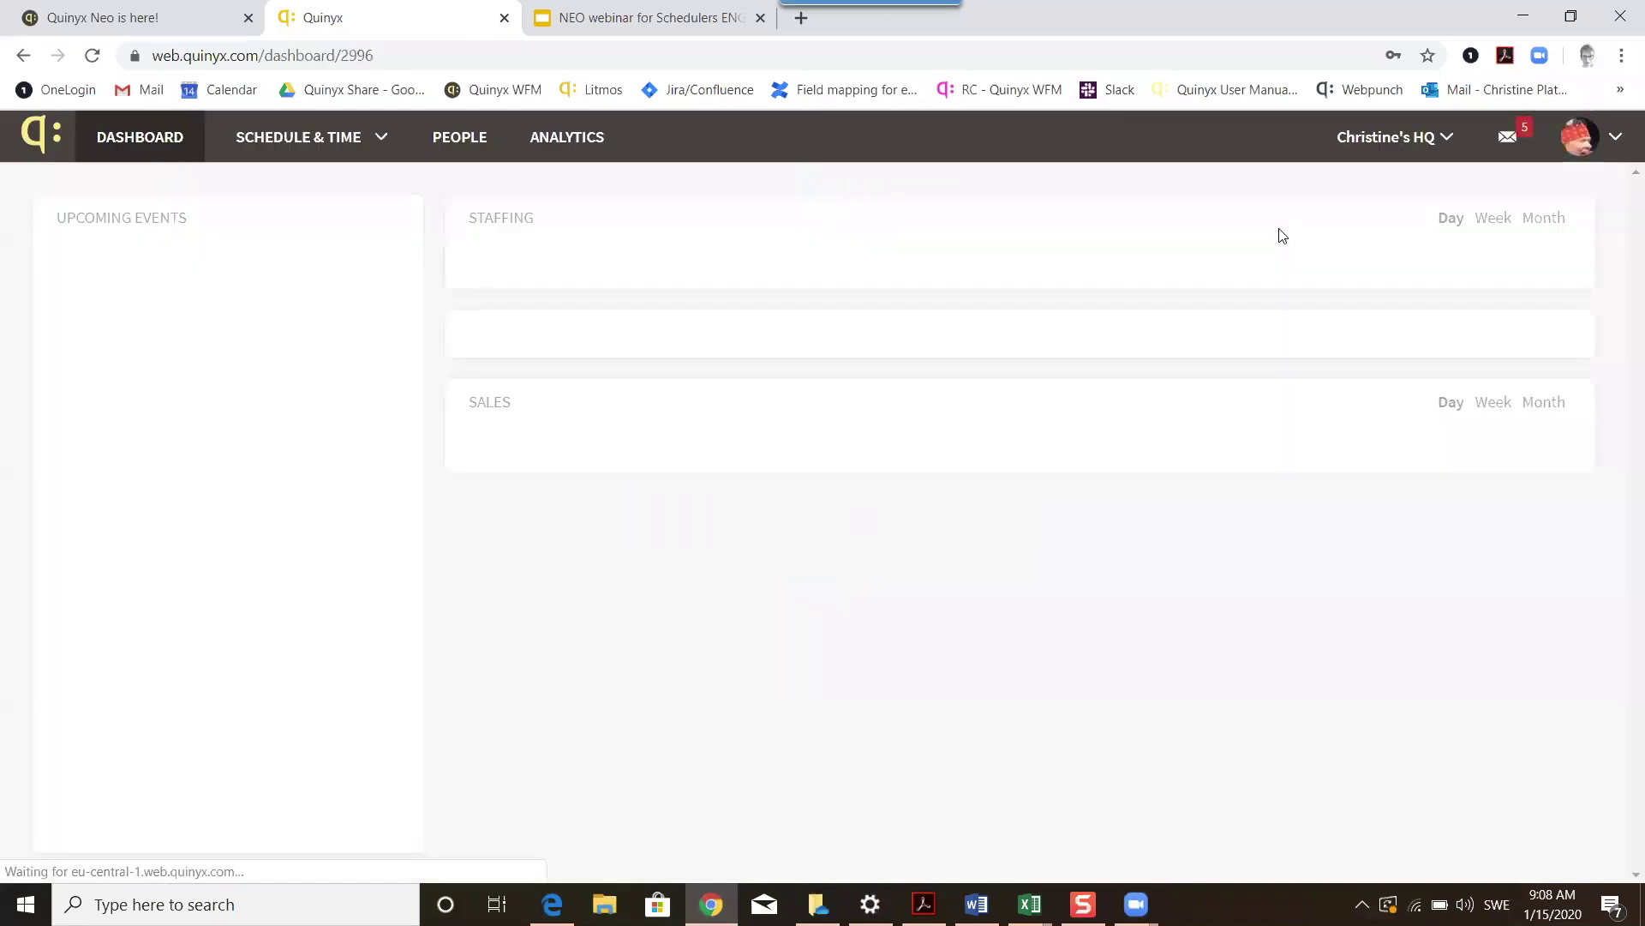
pyautogui.click(1620, 89)
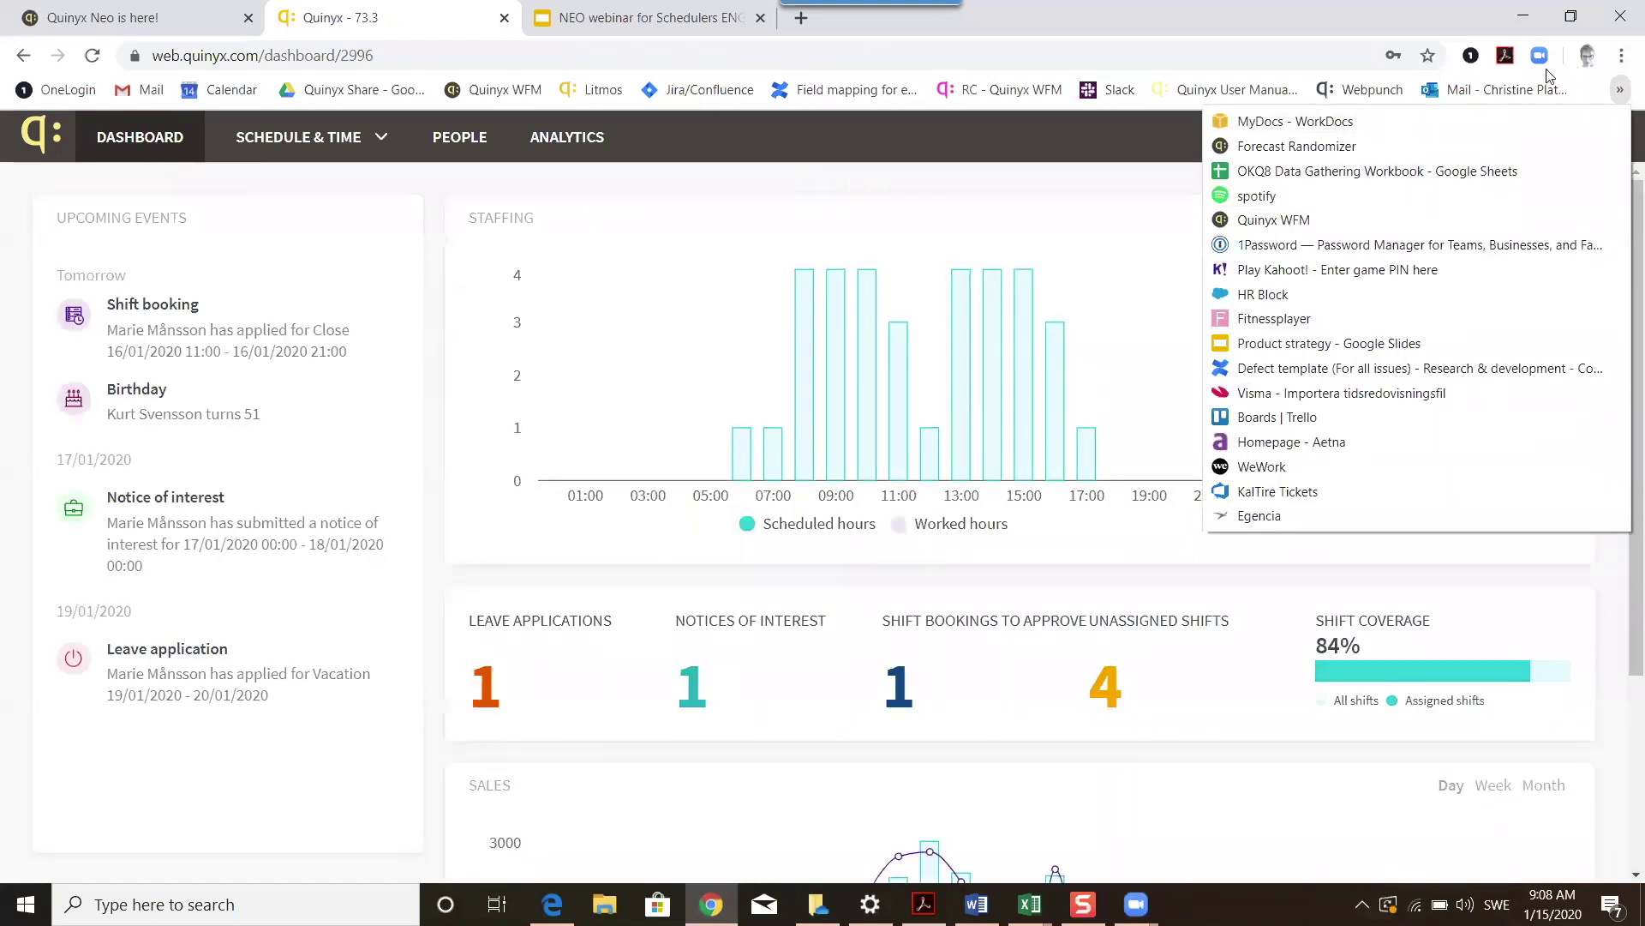
pyautogui.click(1621, 55)
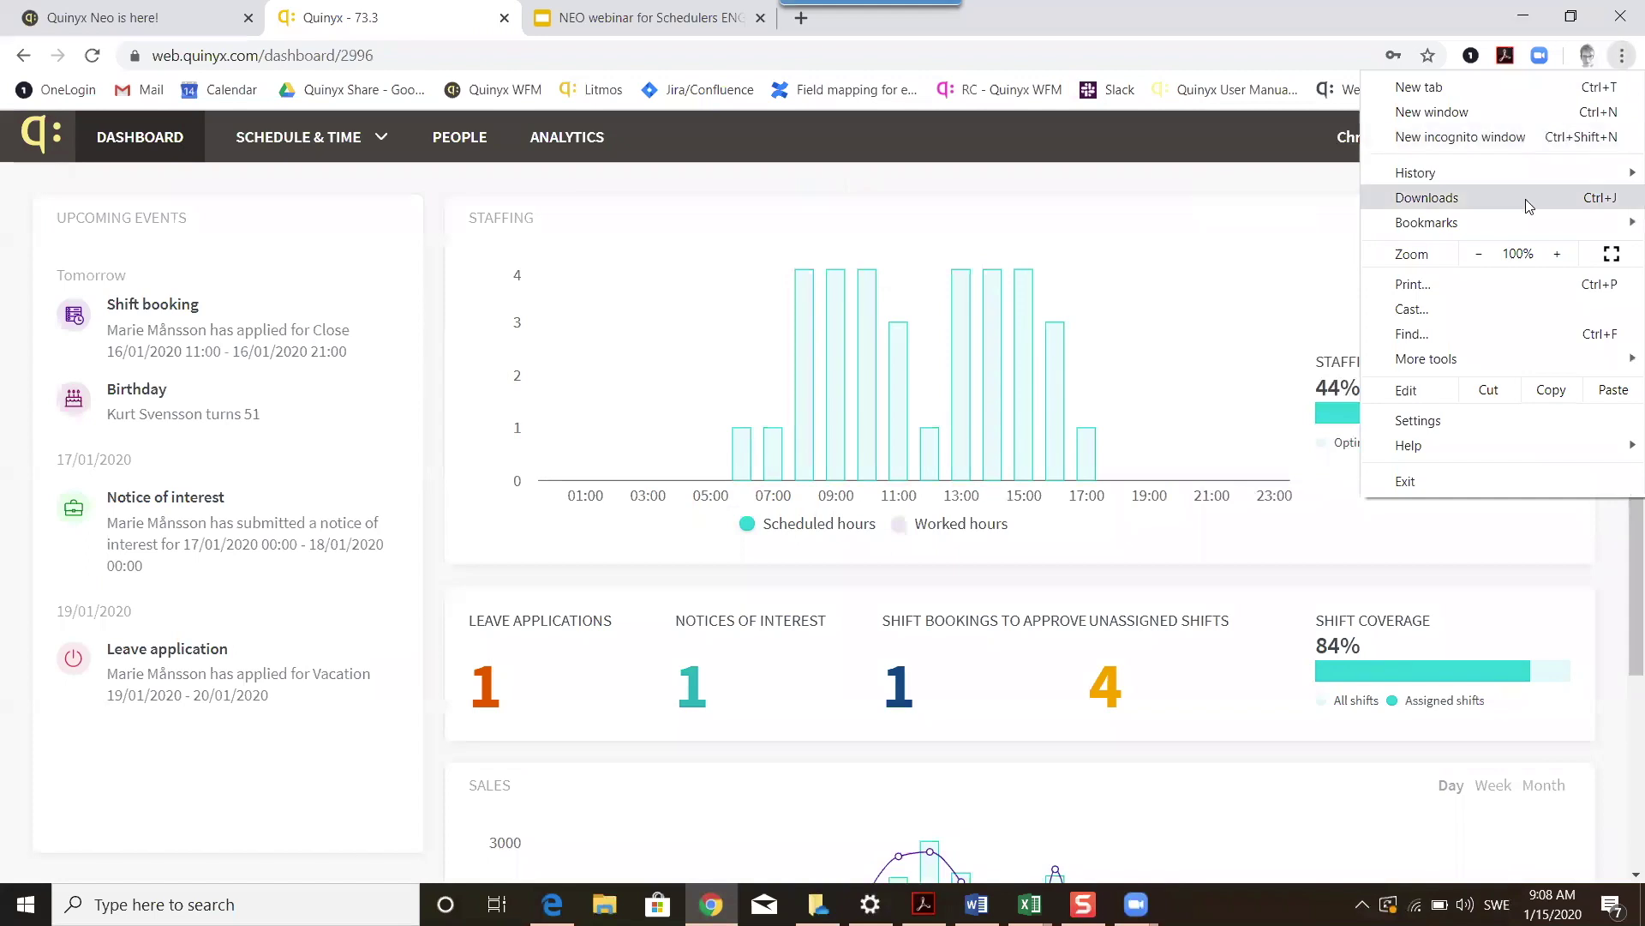
pyautogui.moveTo(1581, 225)
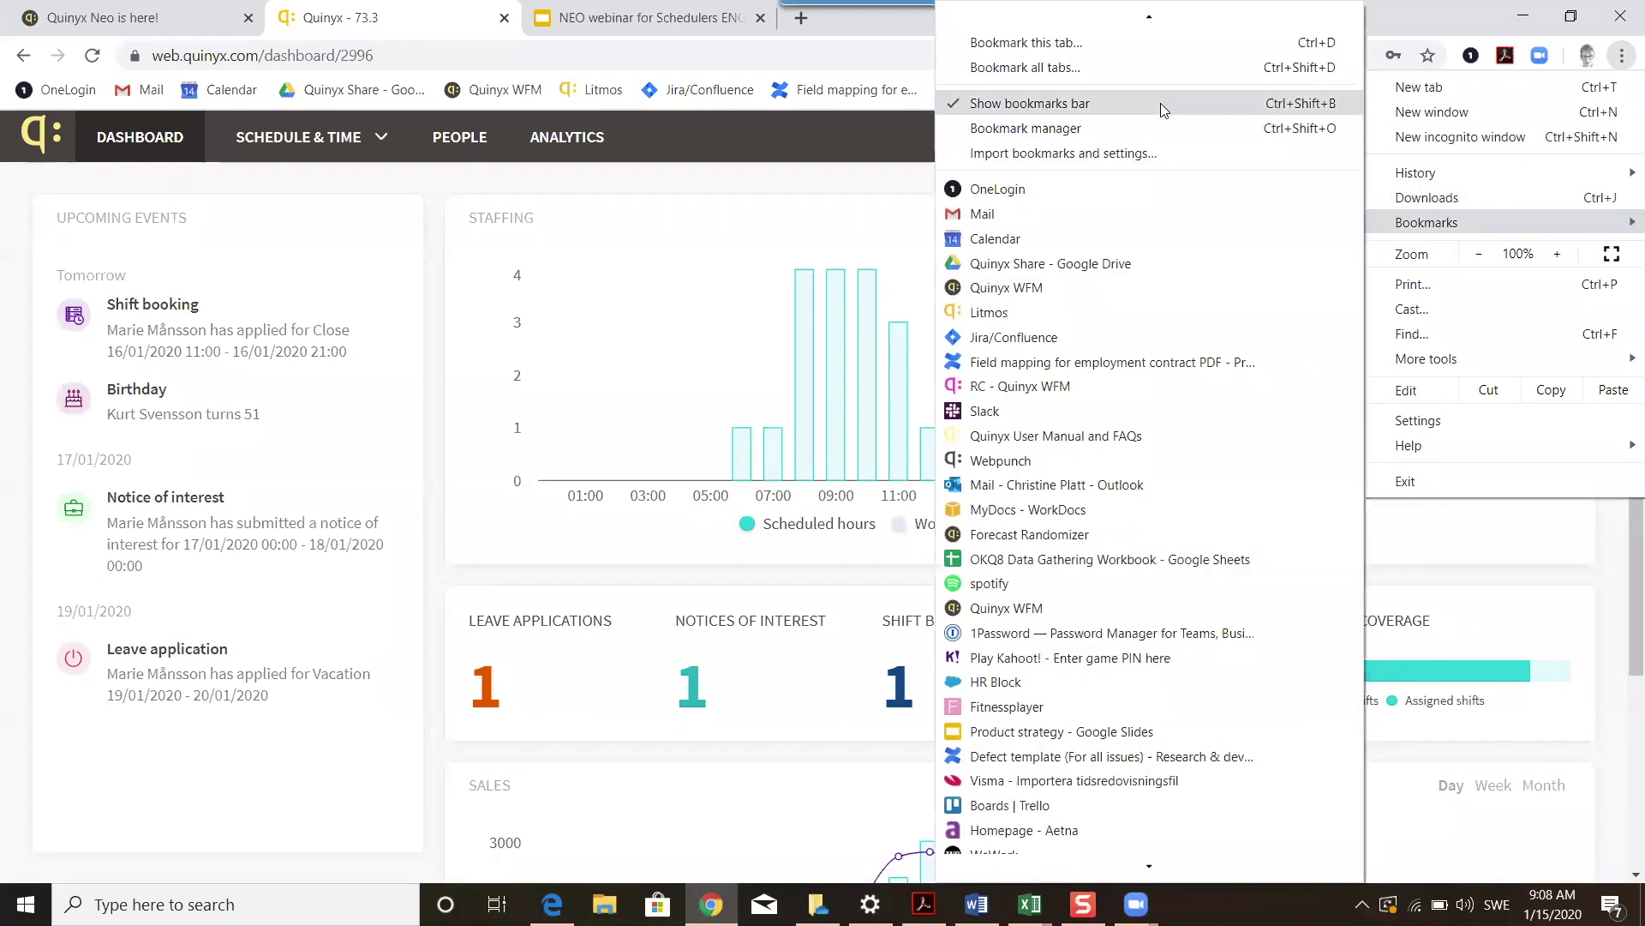
pyautogui.click(1160, 102)
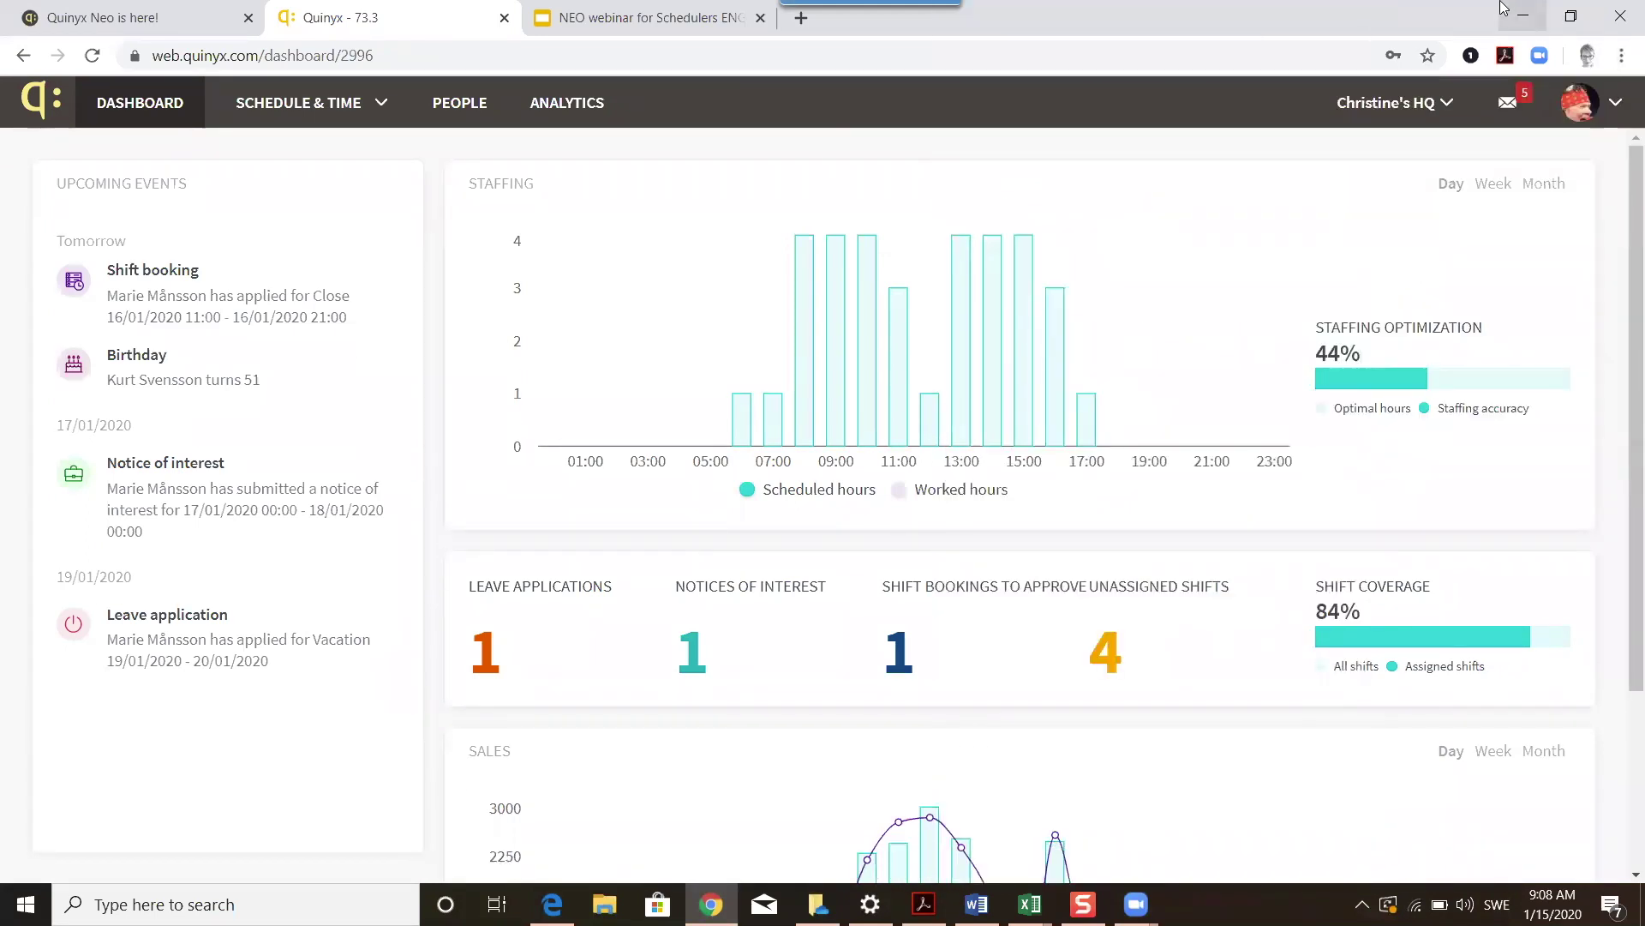
pyautogui.press('F11')
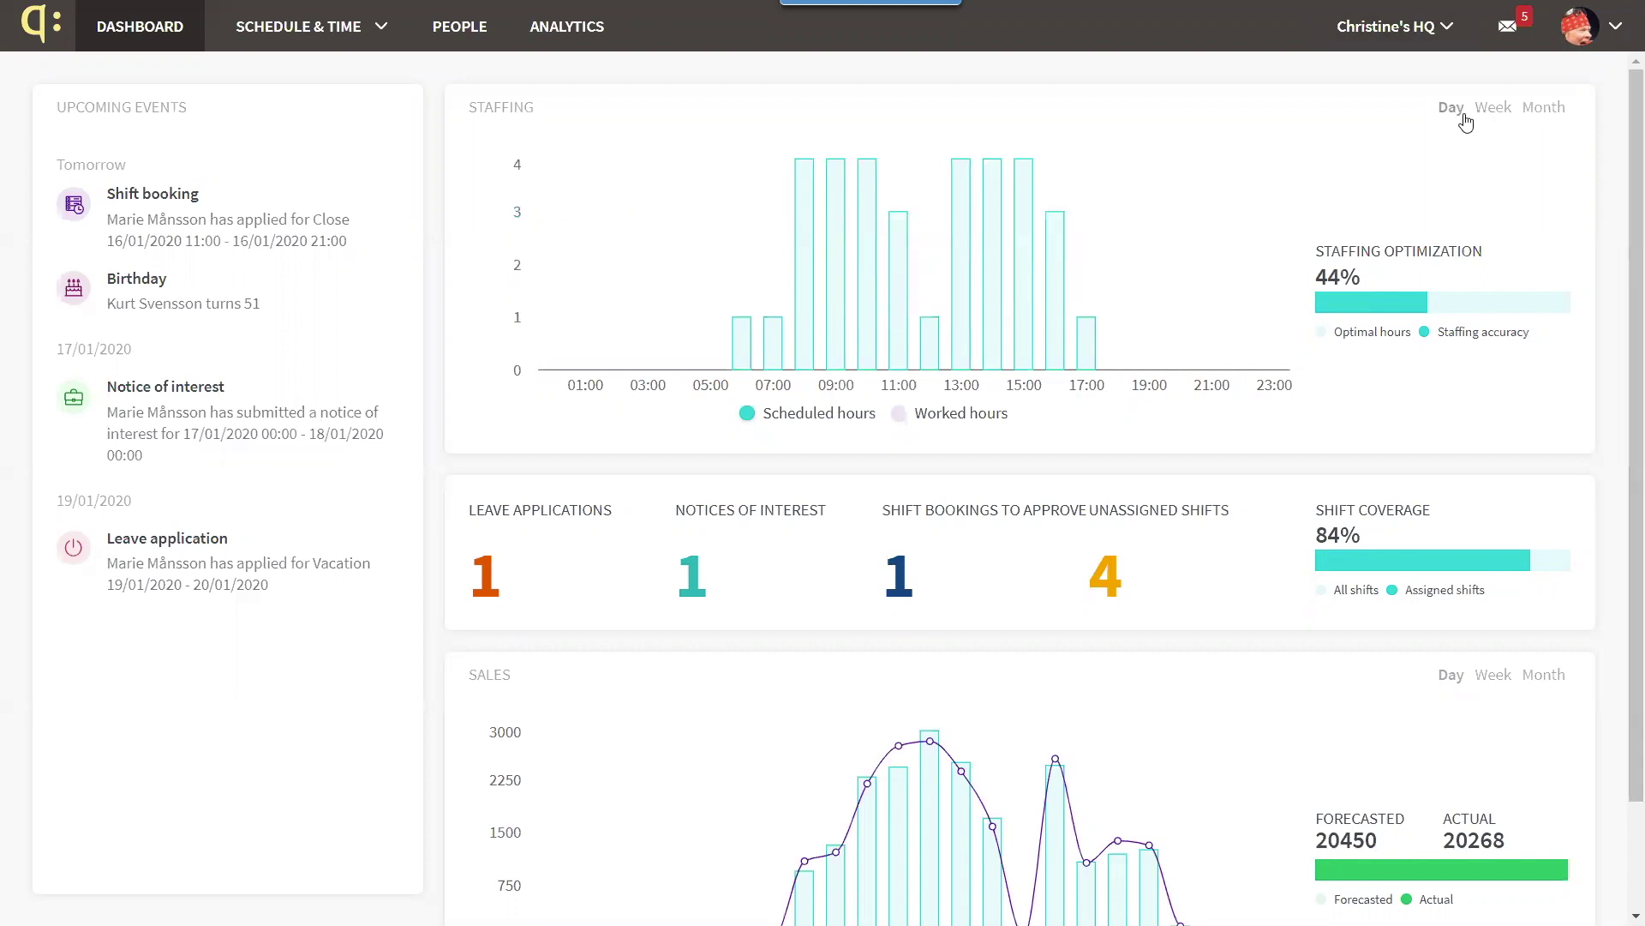
# Show the dashboard's Staffing chart by week and review the Sales chart
pyautogui.click(1501, 114)
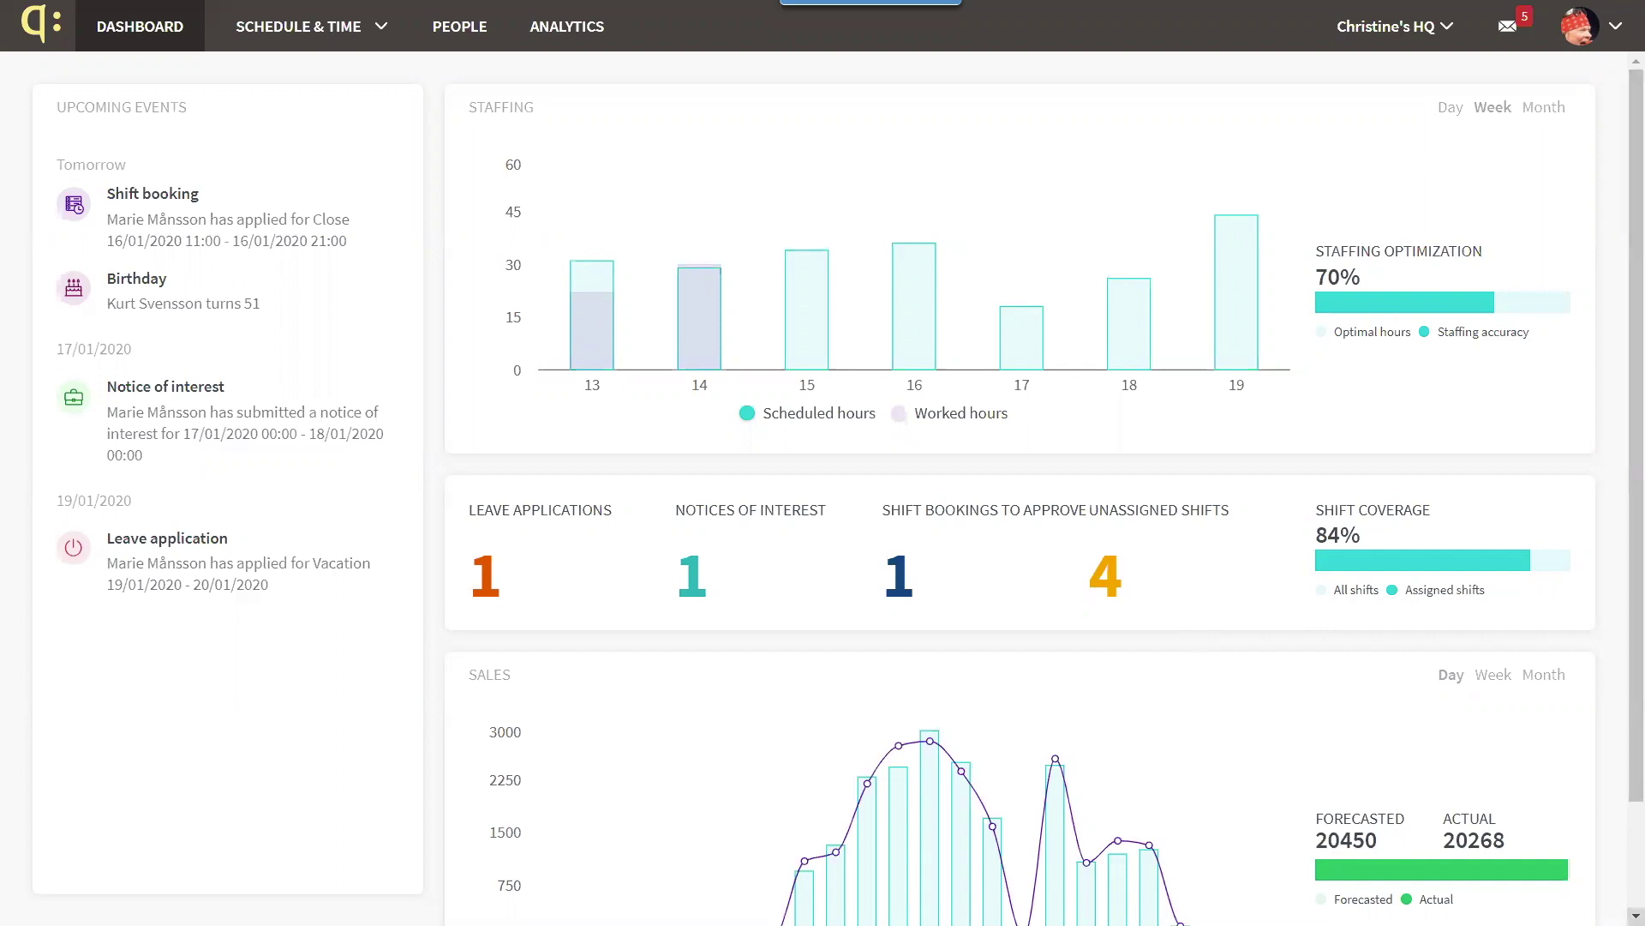
pyautogui.click(1636, 916)
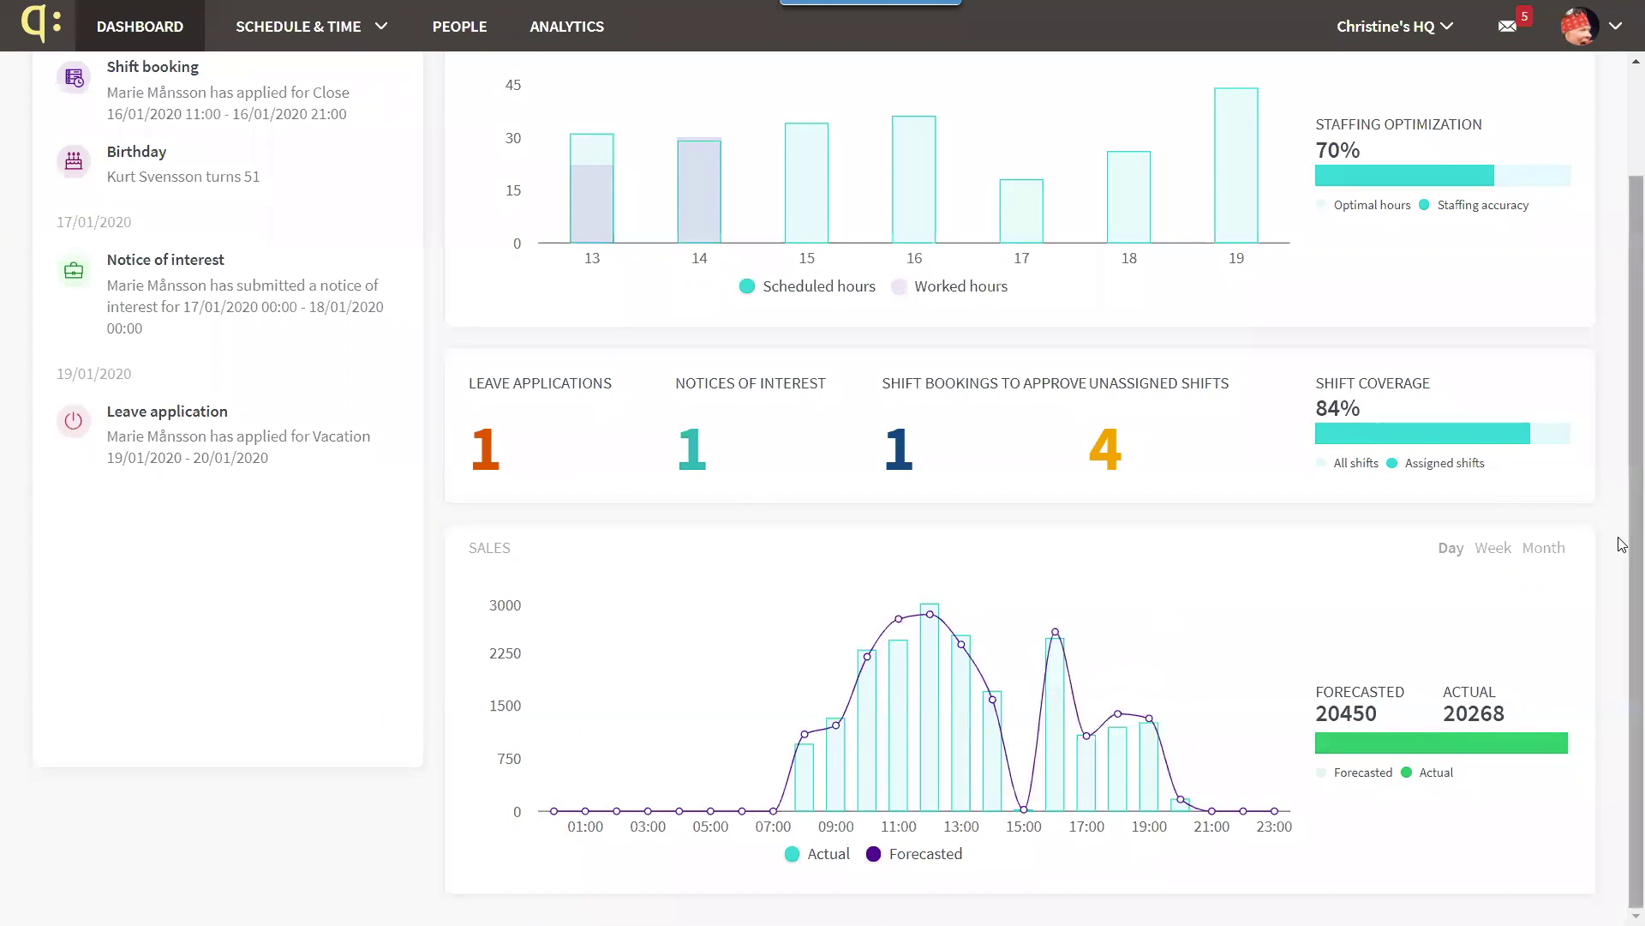
pyautogui.scroll(2, 1622, 418)
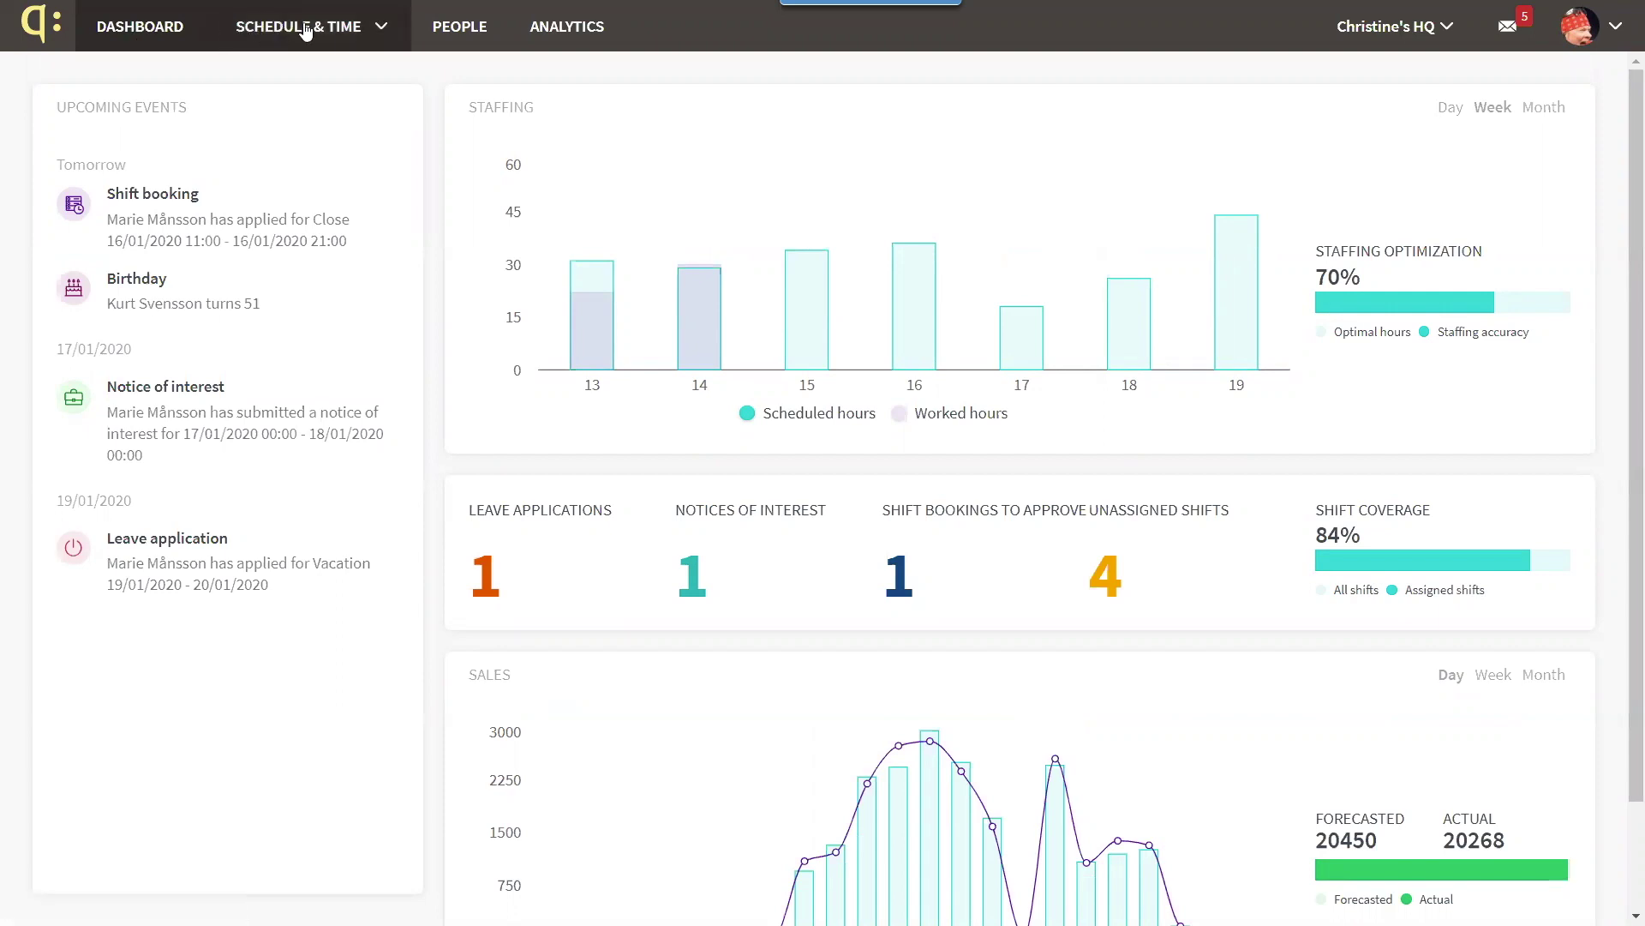
# Review the Schedule & Time options and the selectable groups, and view the received Qmails
pyautogui.click(381, 31)
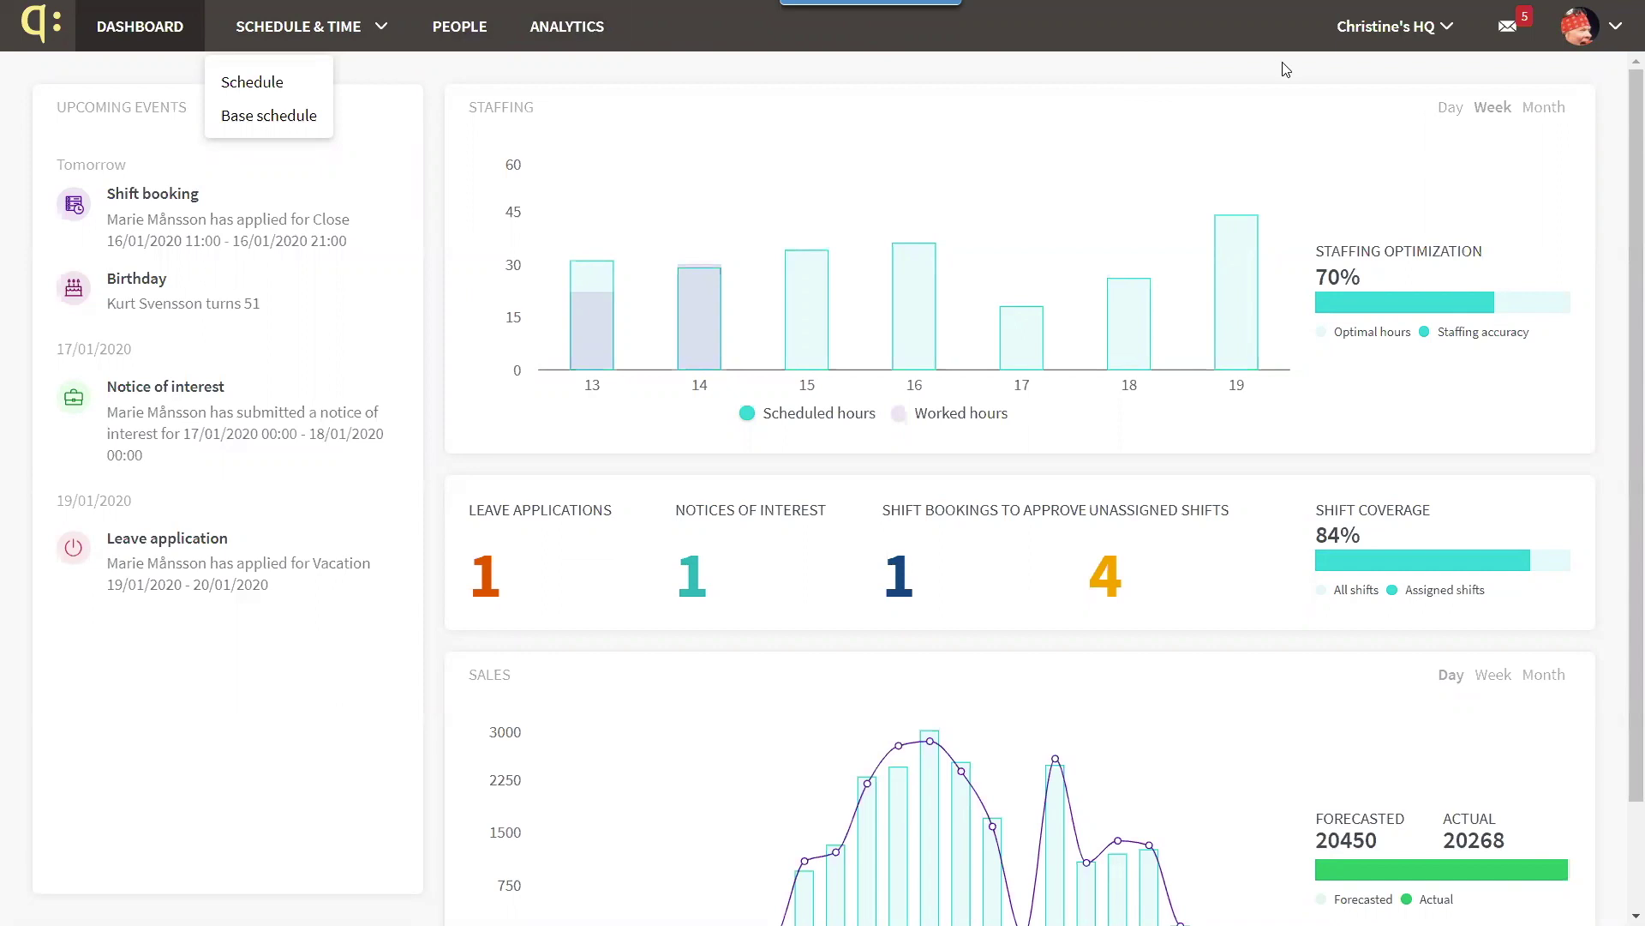
pyautogui.click(1455, 33)
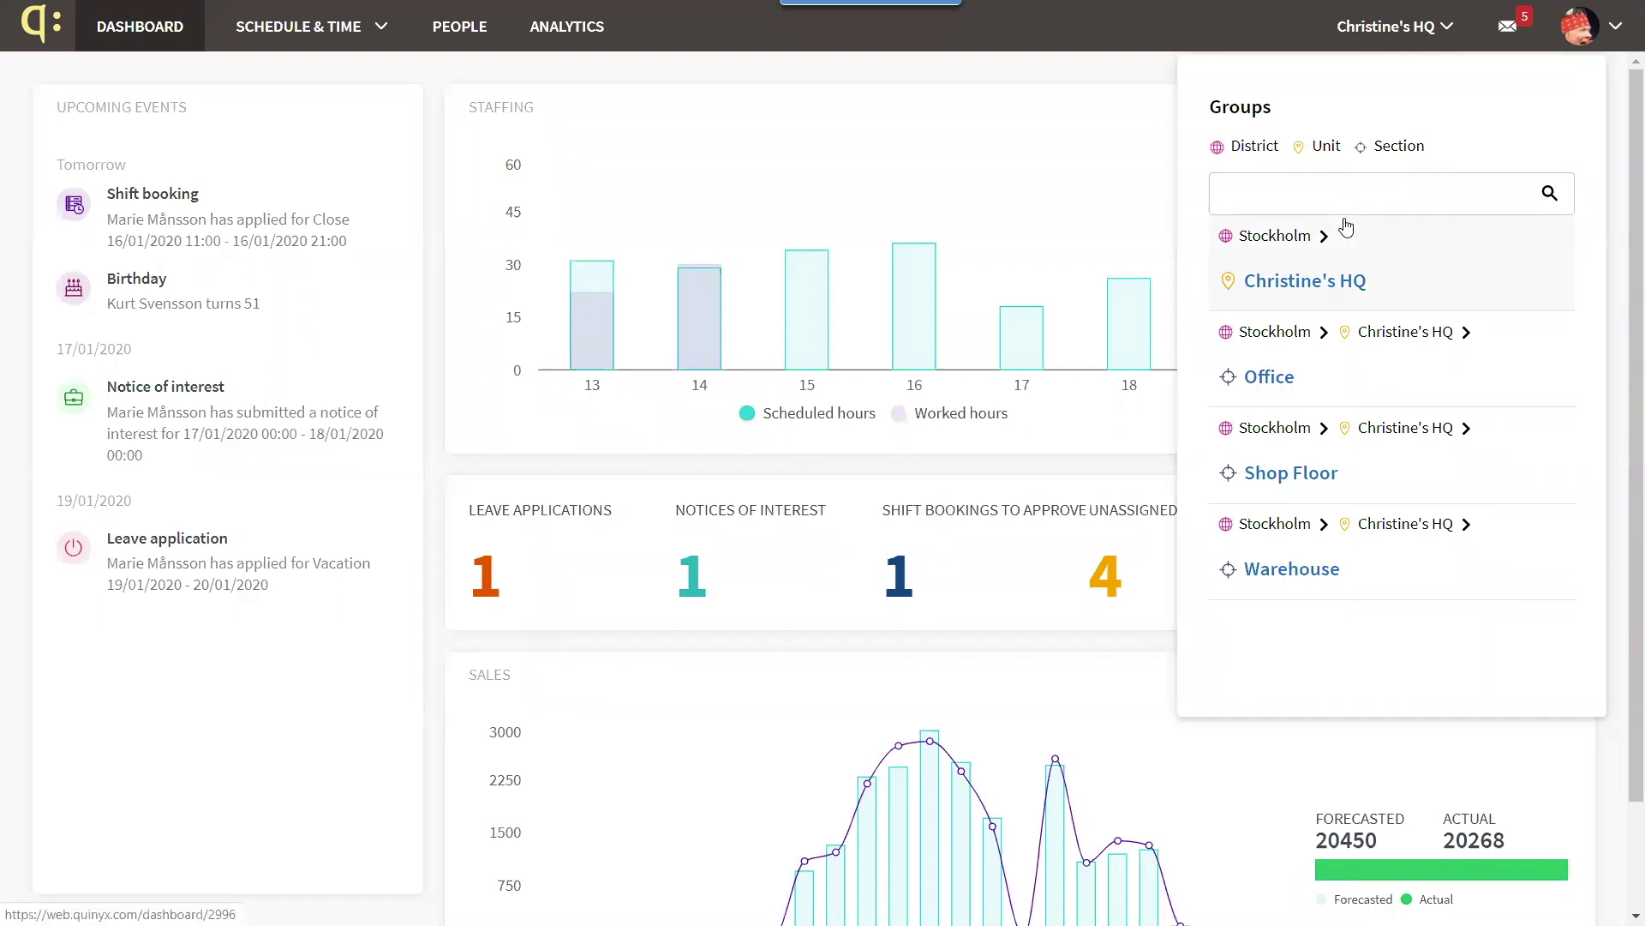
pyautogui.click(1512, 30)
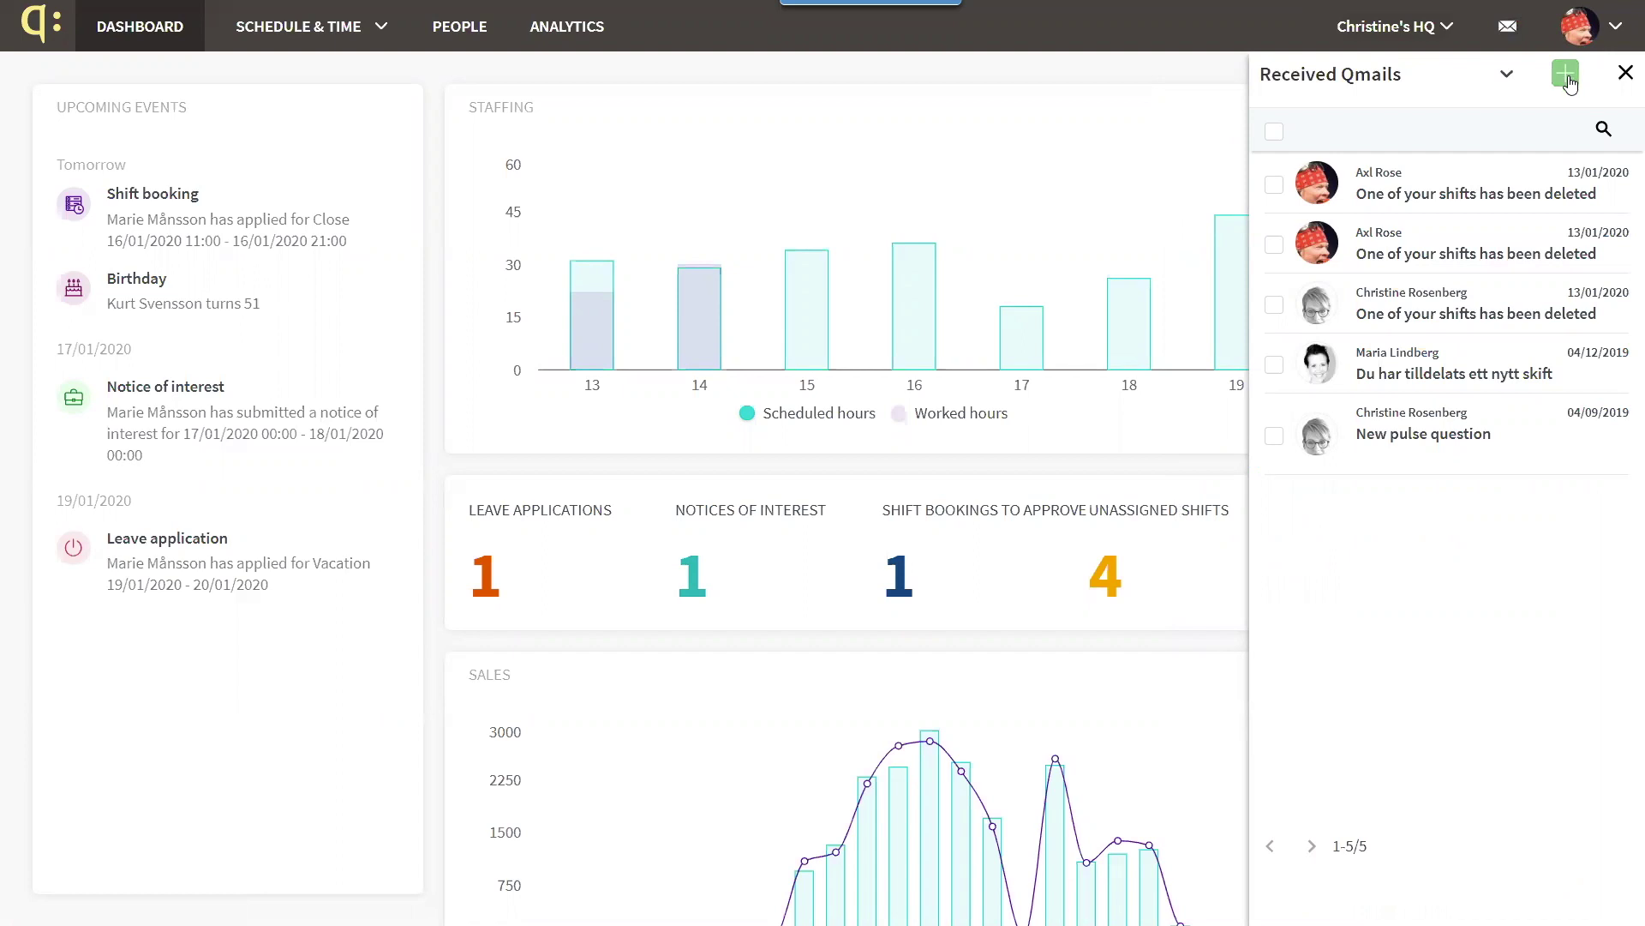
# Open the Group settings for the current unit and close the Received Qmails list
pyautogui.click(1617, 29)
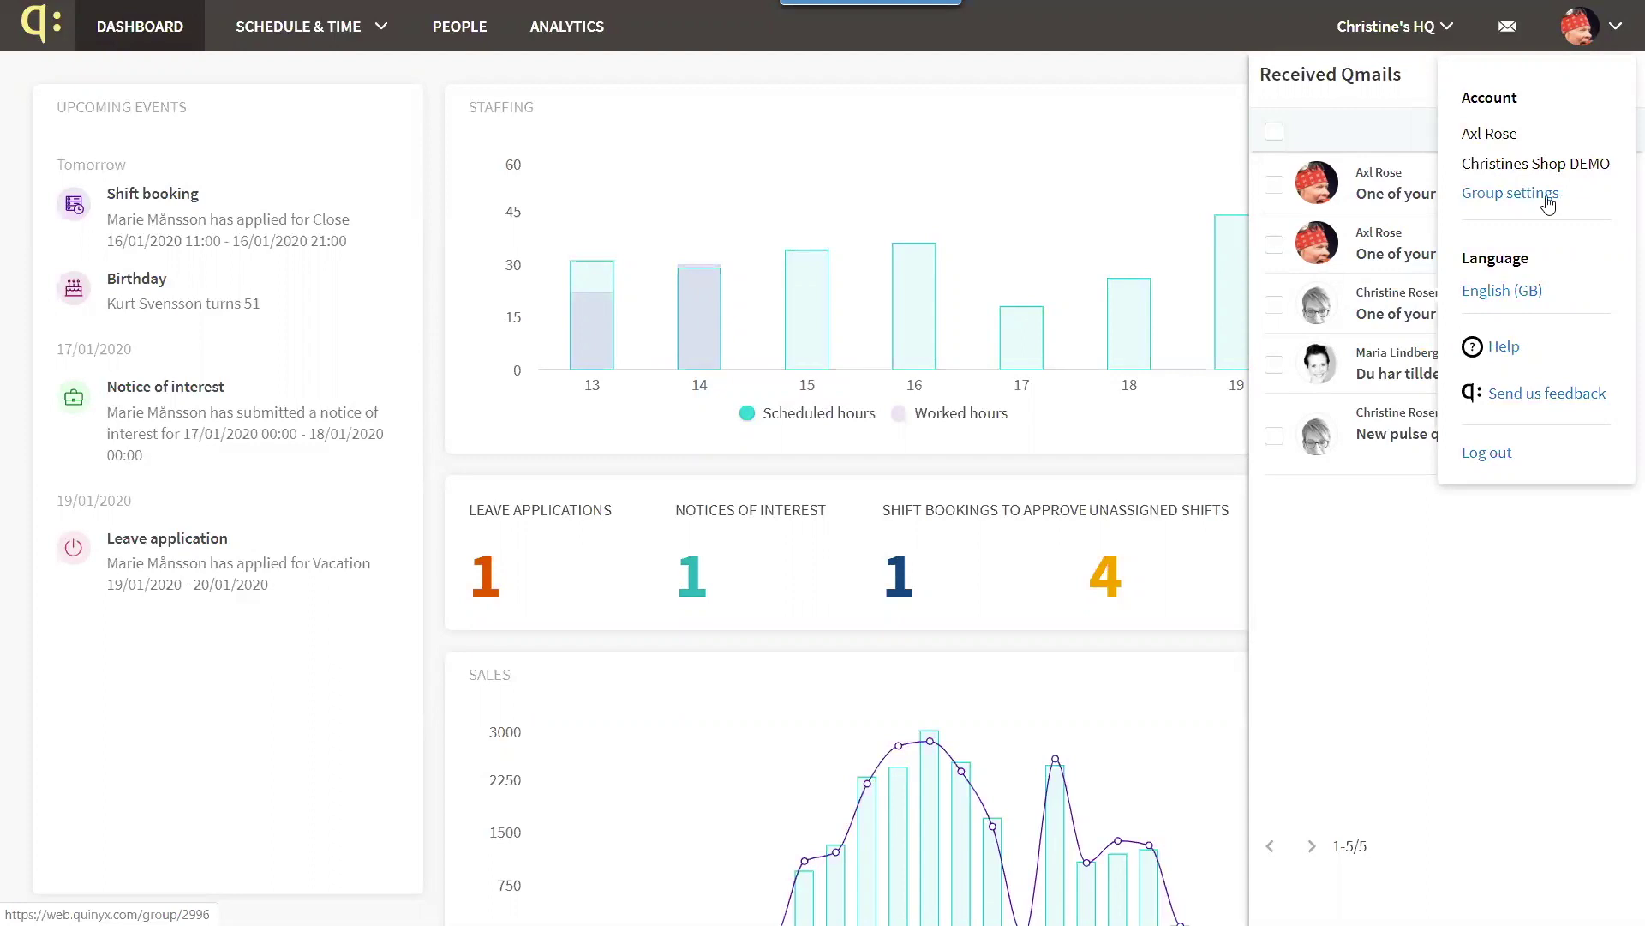
pyautogui.click(1540, 197)
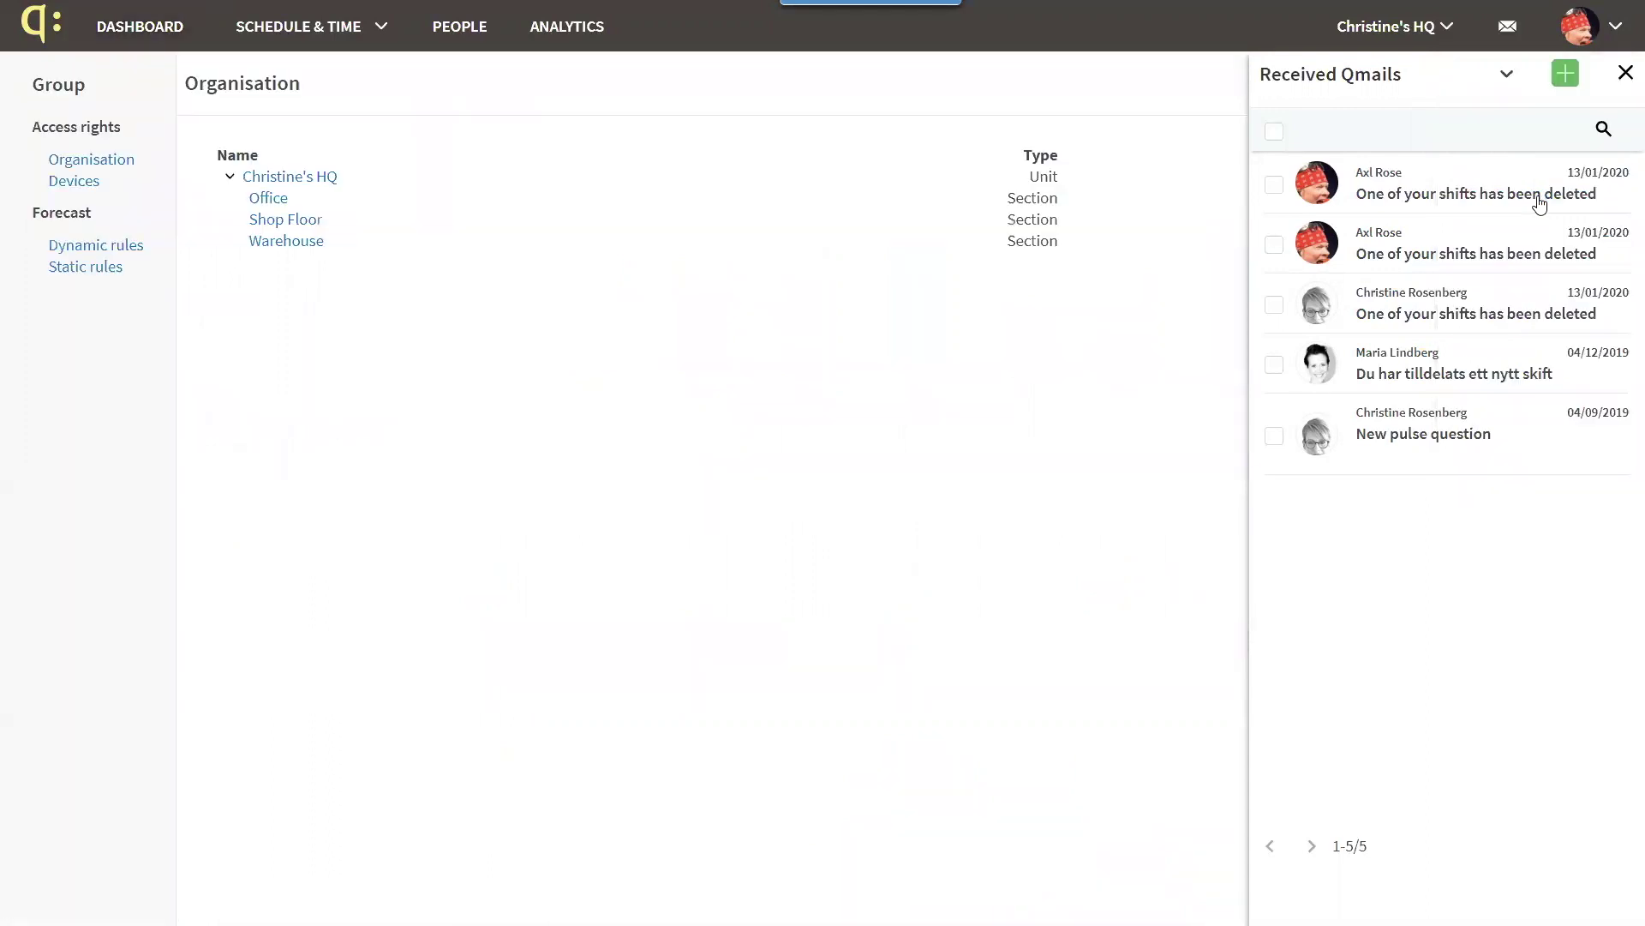
pyautogui.click(1625, 73)
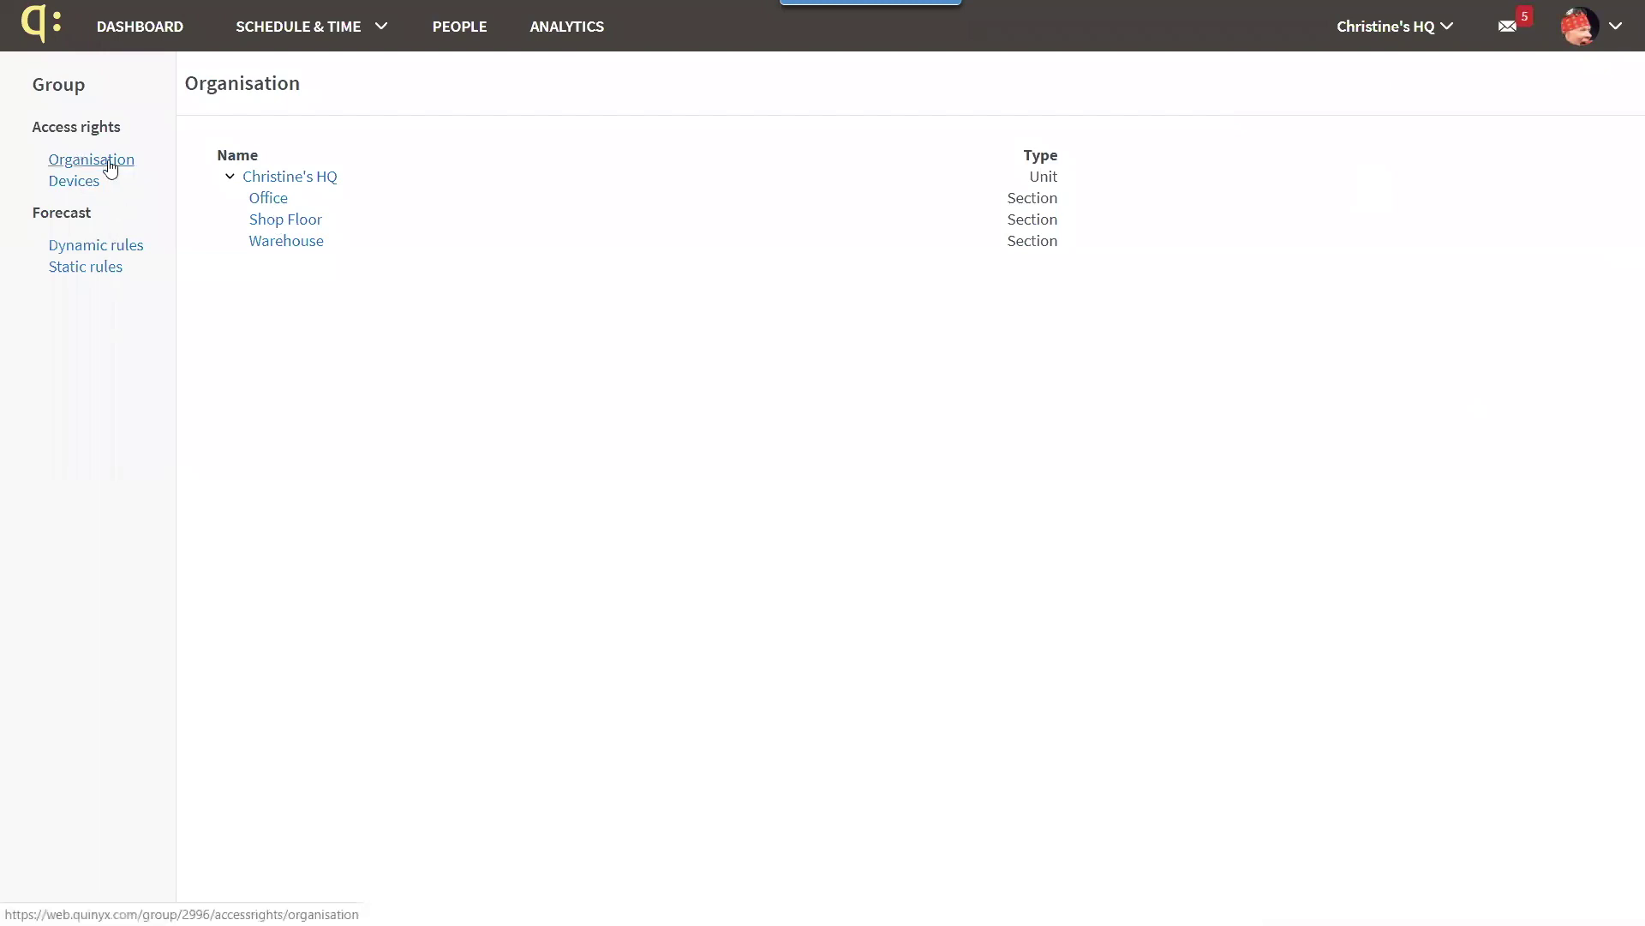
# View the members of the top-level unit in the organisation, and display the Devices list under Access rights
pyautogui.click(290, 178)
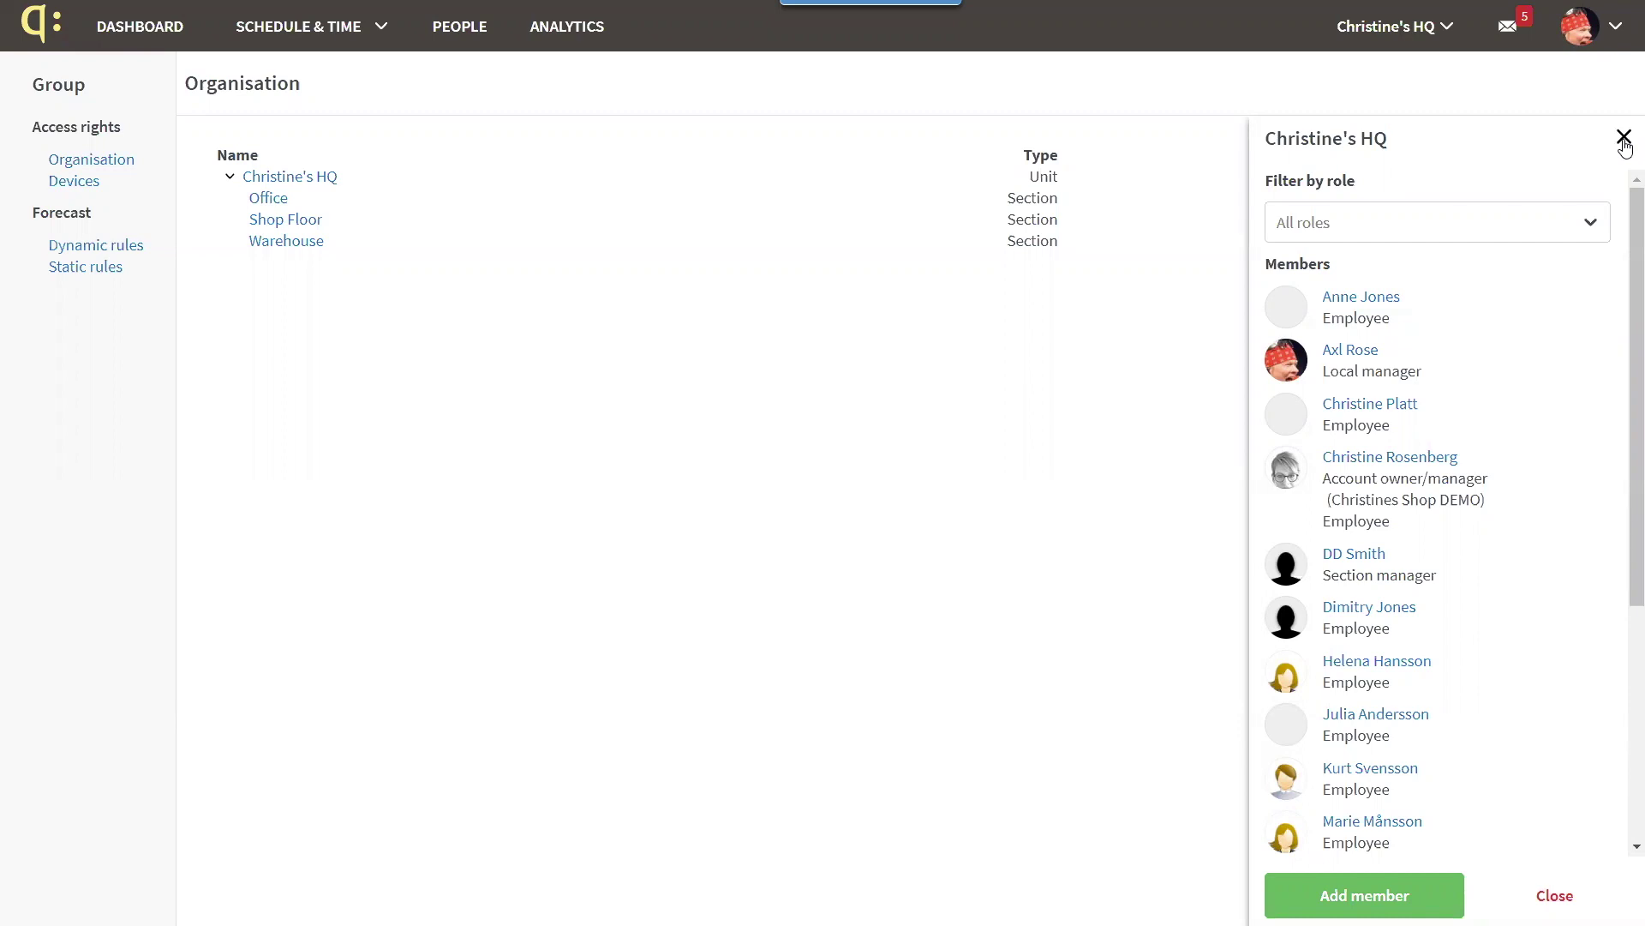
pyautogui.click(1624, 139)
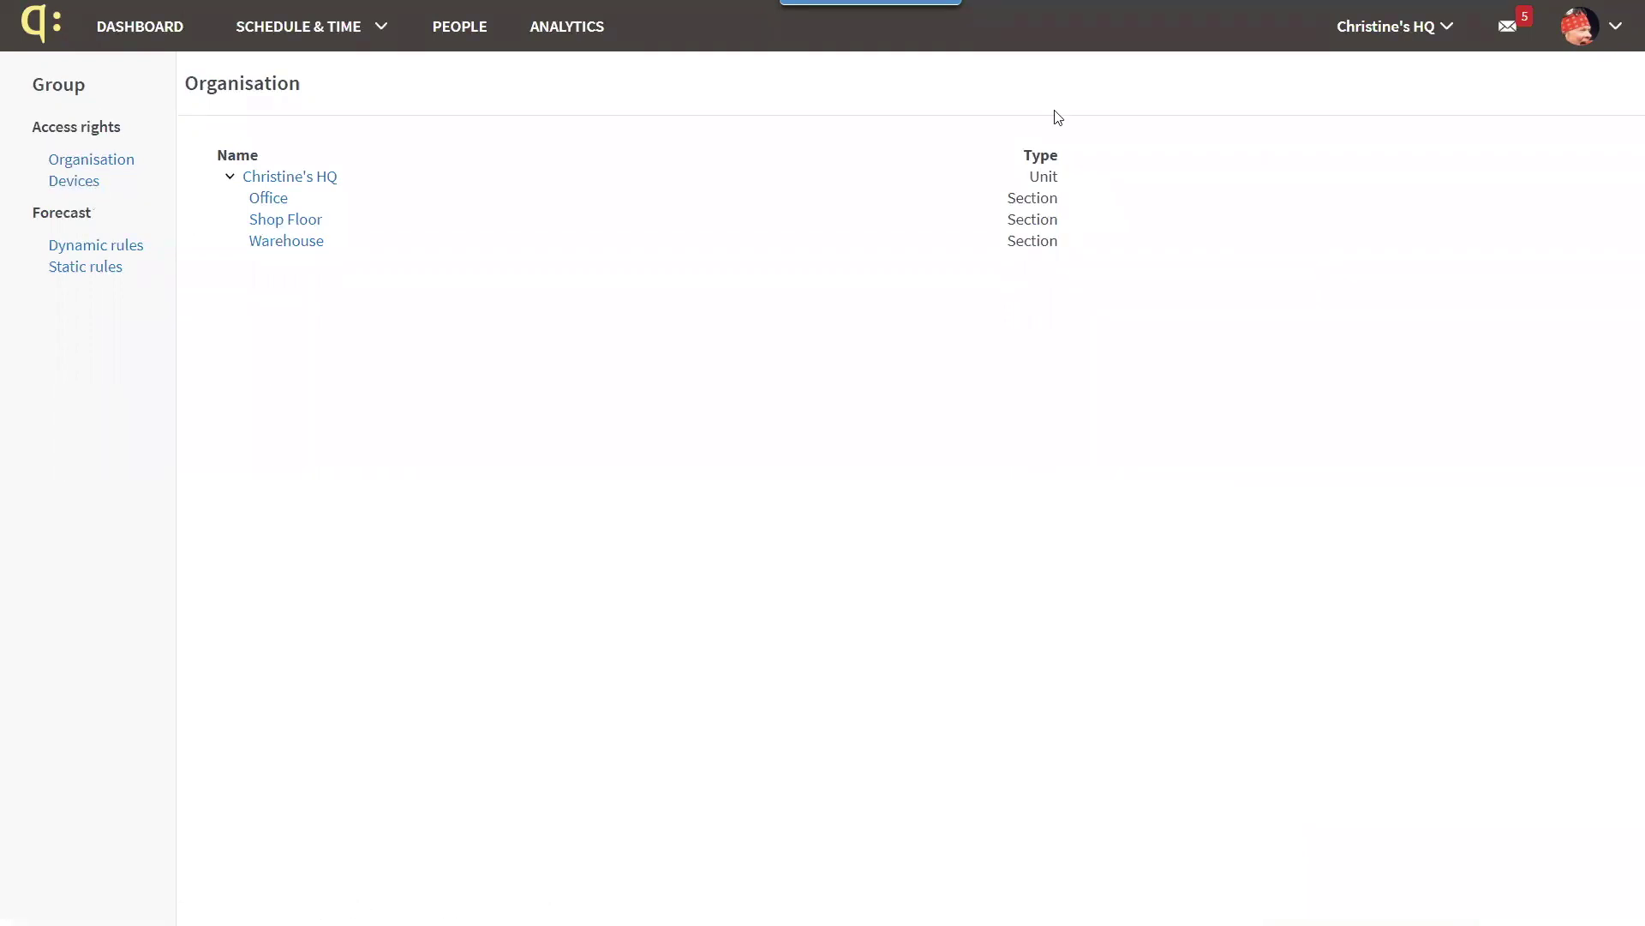
pyautogui.click(1611, 25)
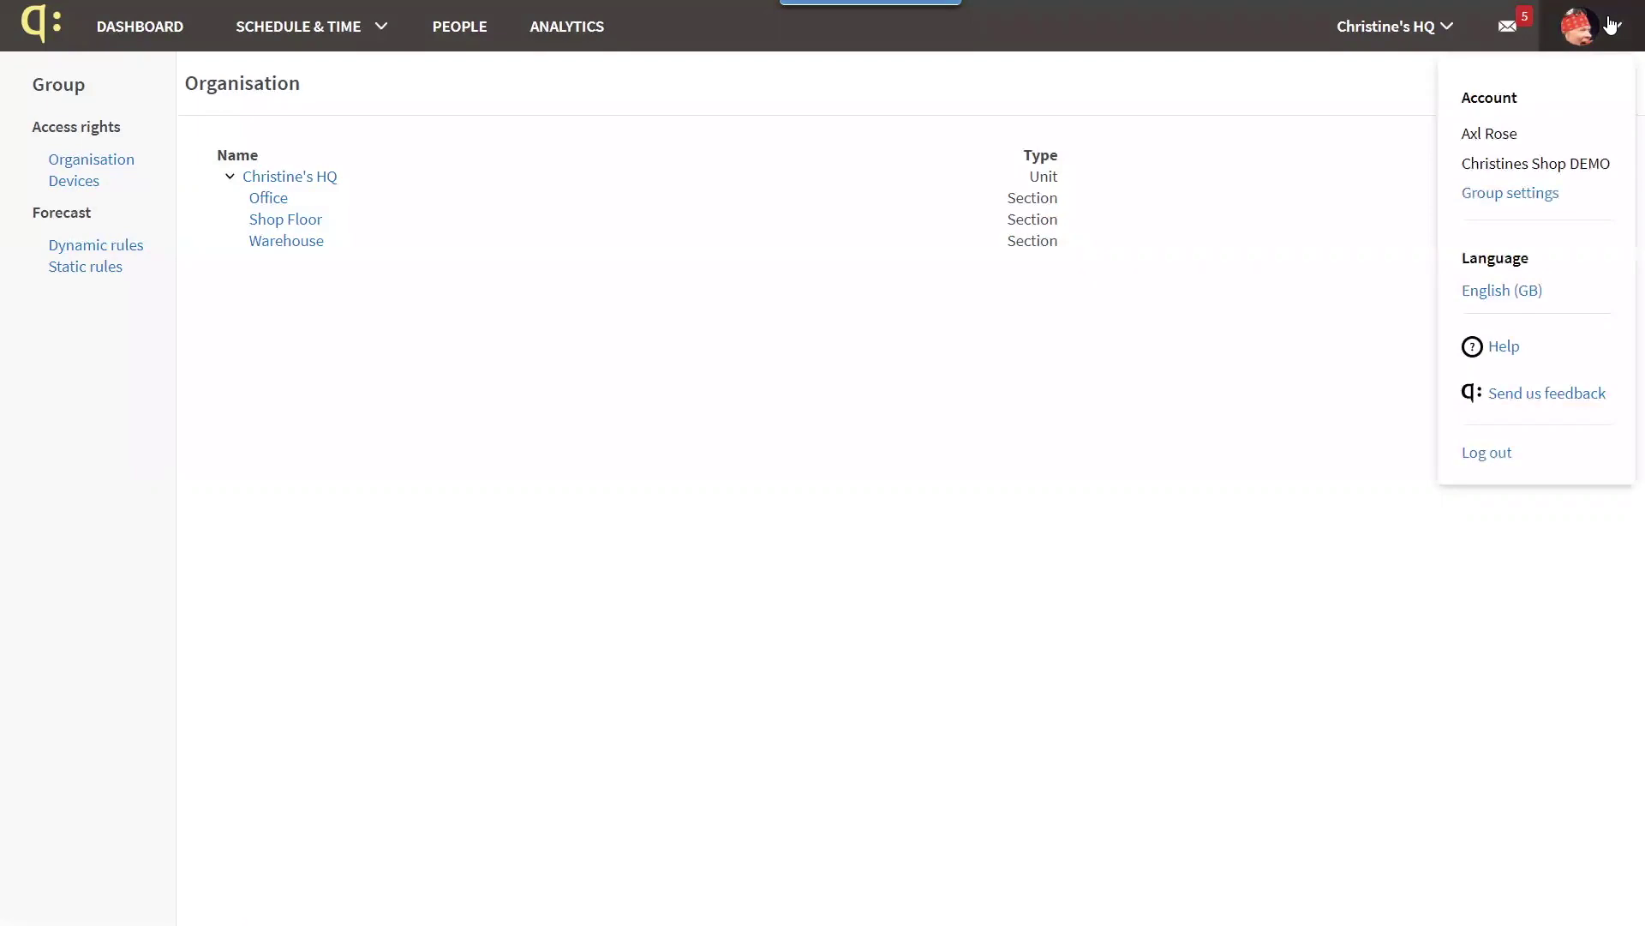
pyautogui.click(73, 182)
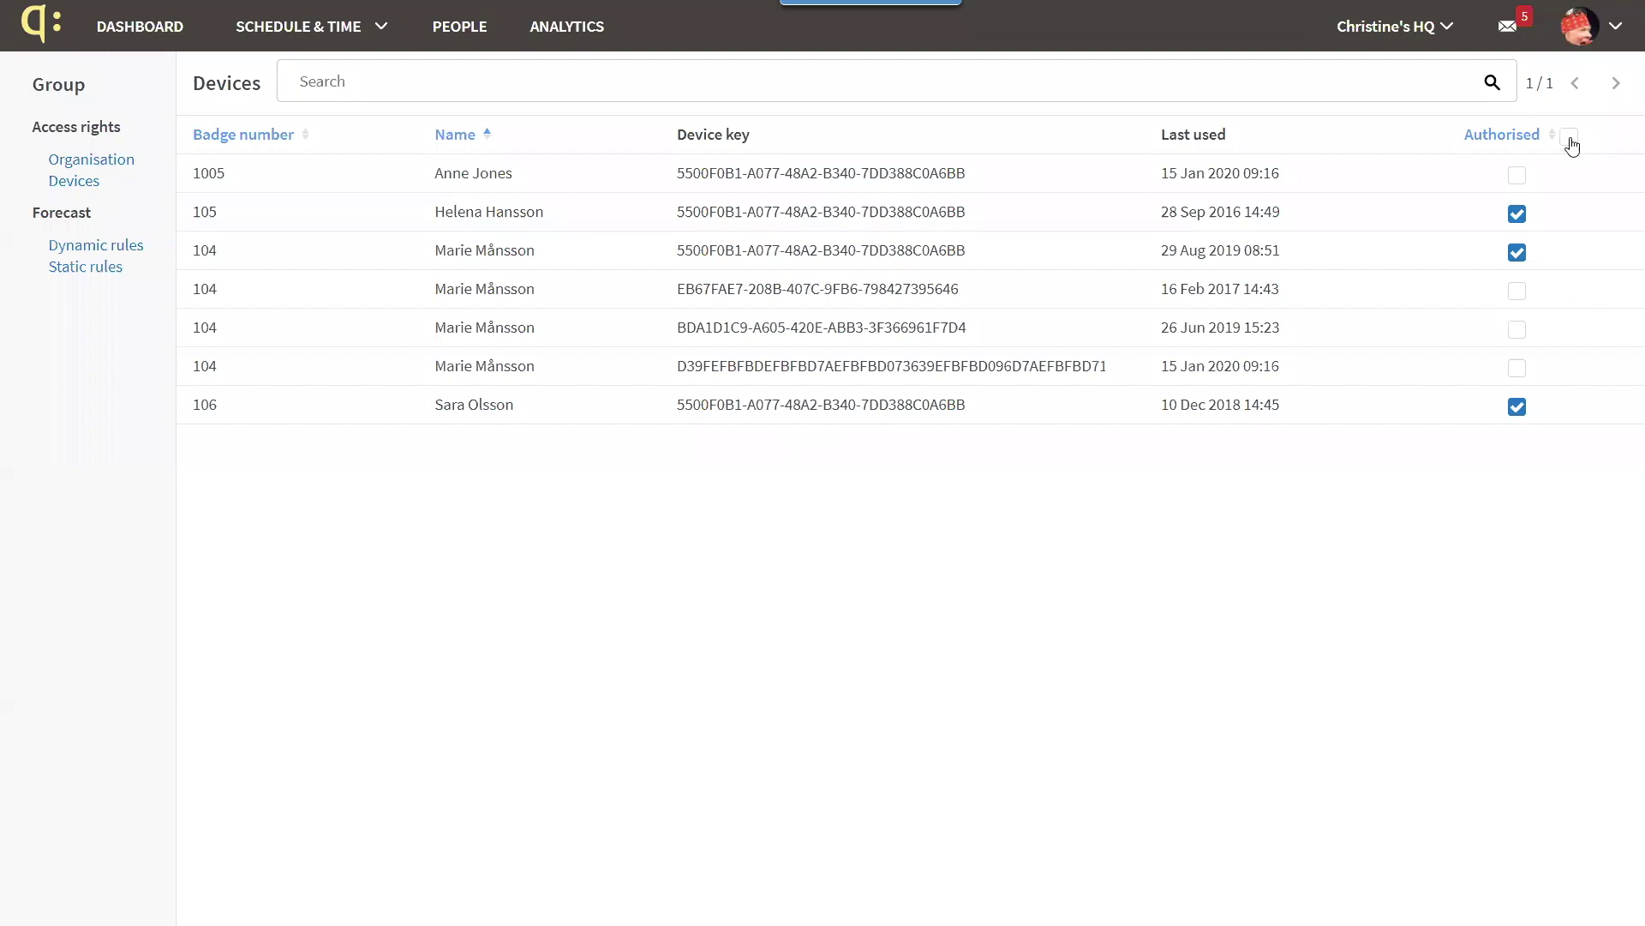
# Review the available interface languages for the account and cancel the language selection
pyautogui.click(1614, 31)
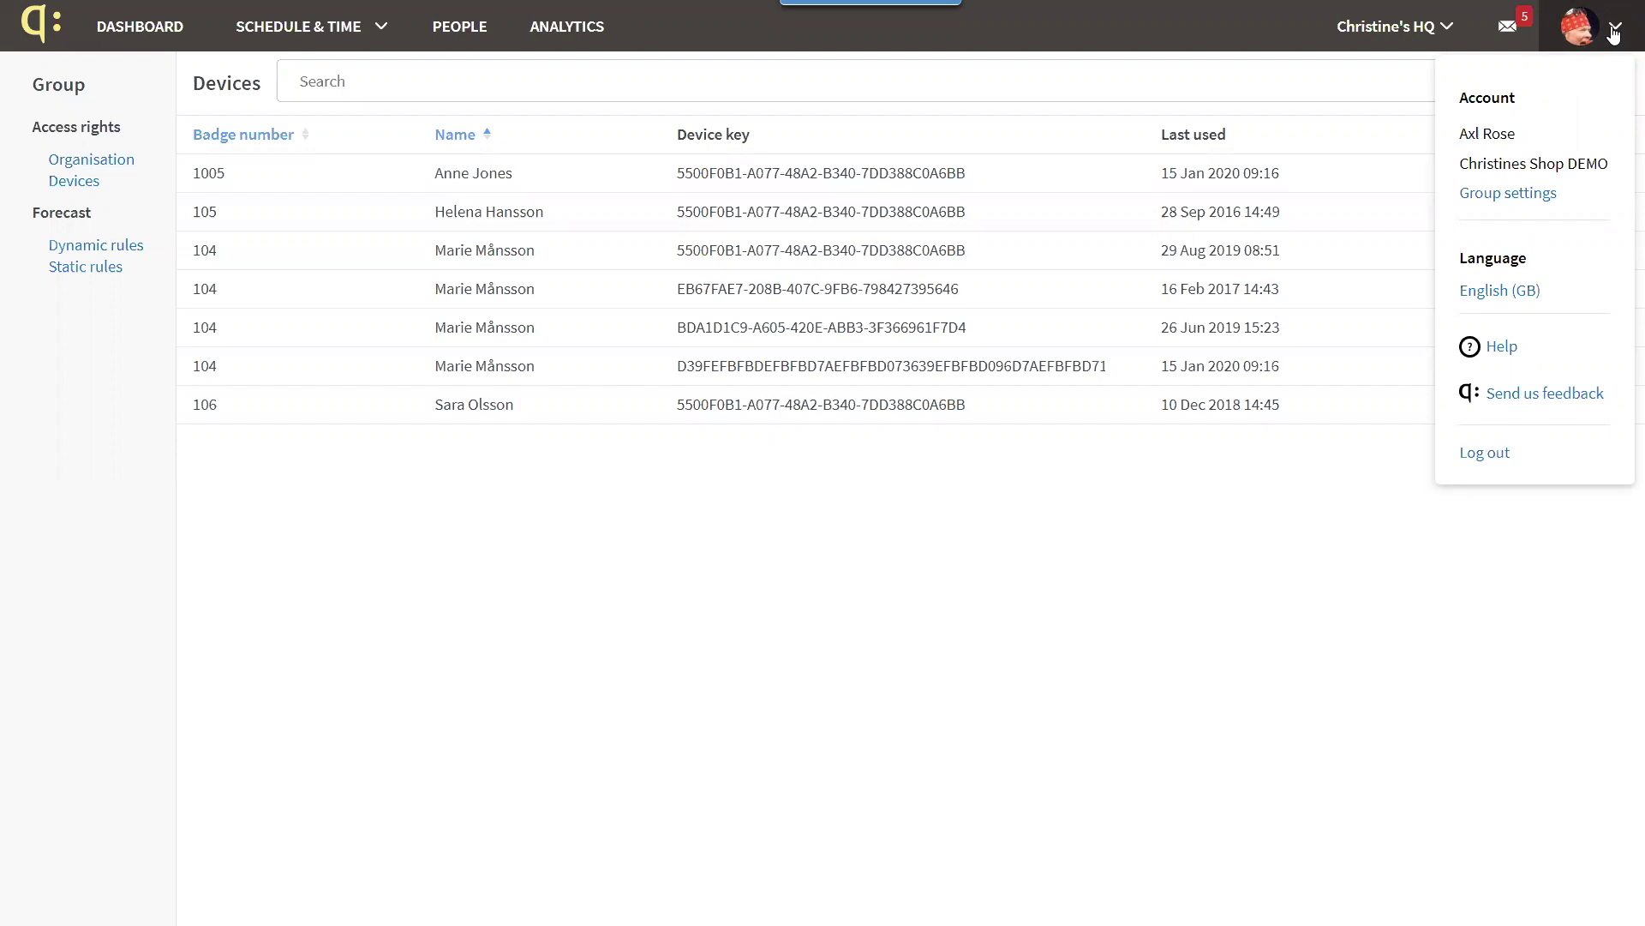
pyautogui.click(1511, 293)
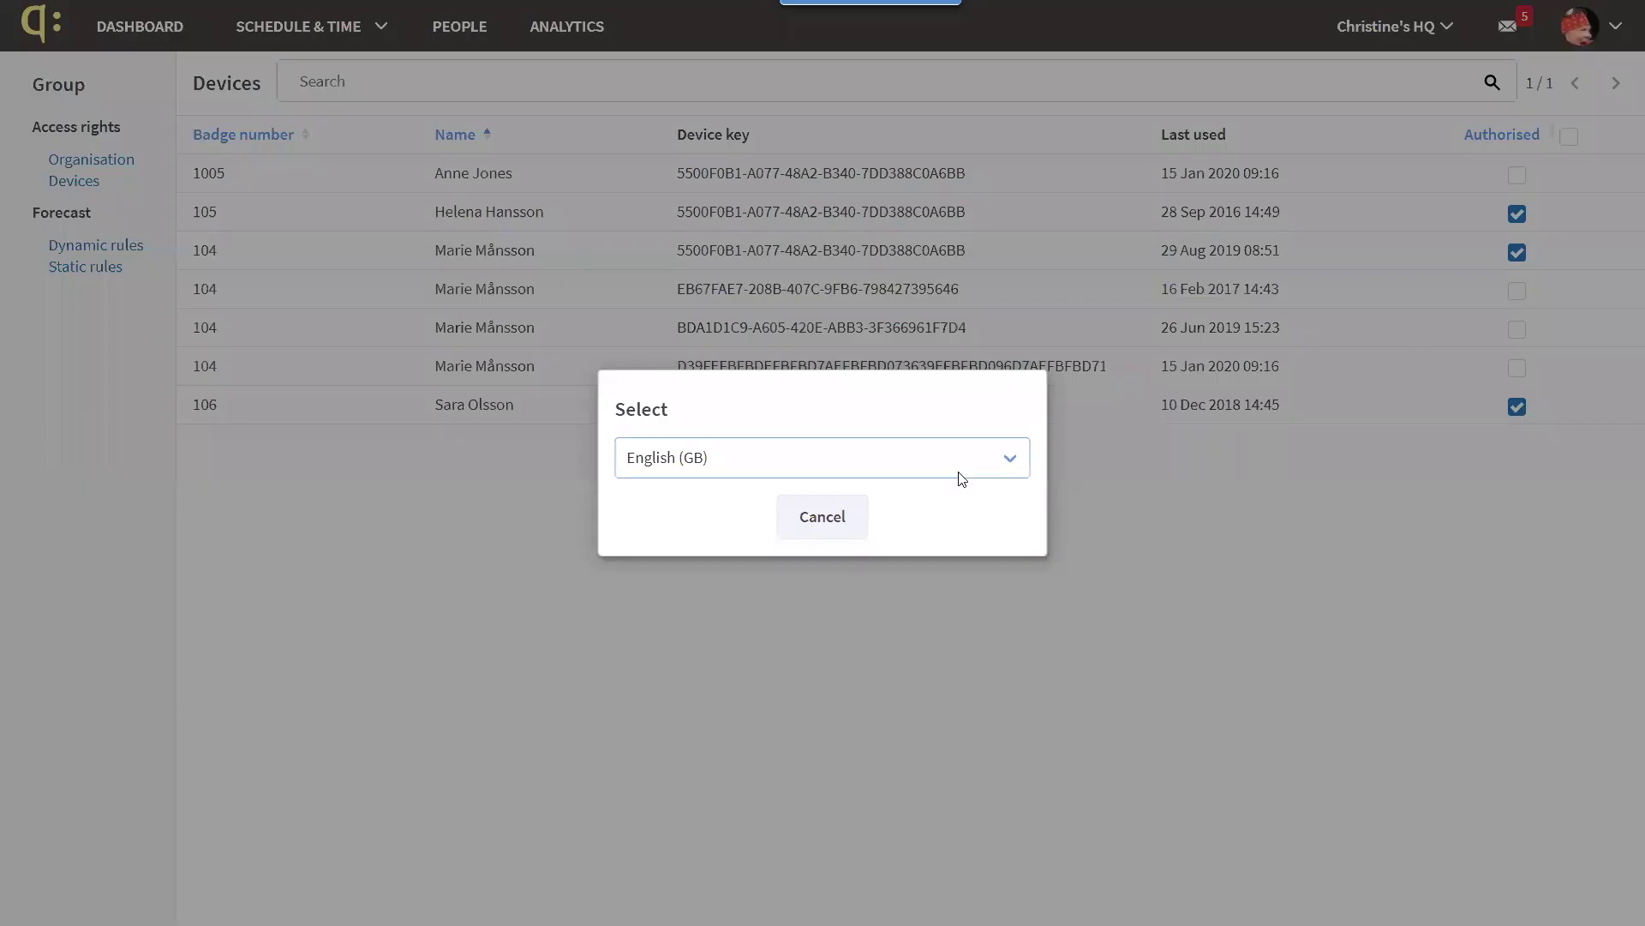
pyautogui.click(1009, 468)
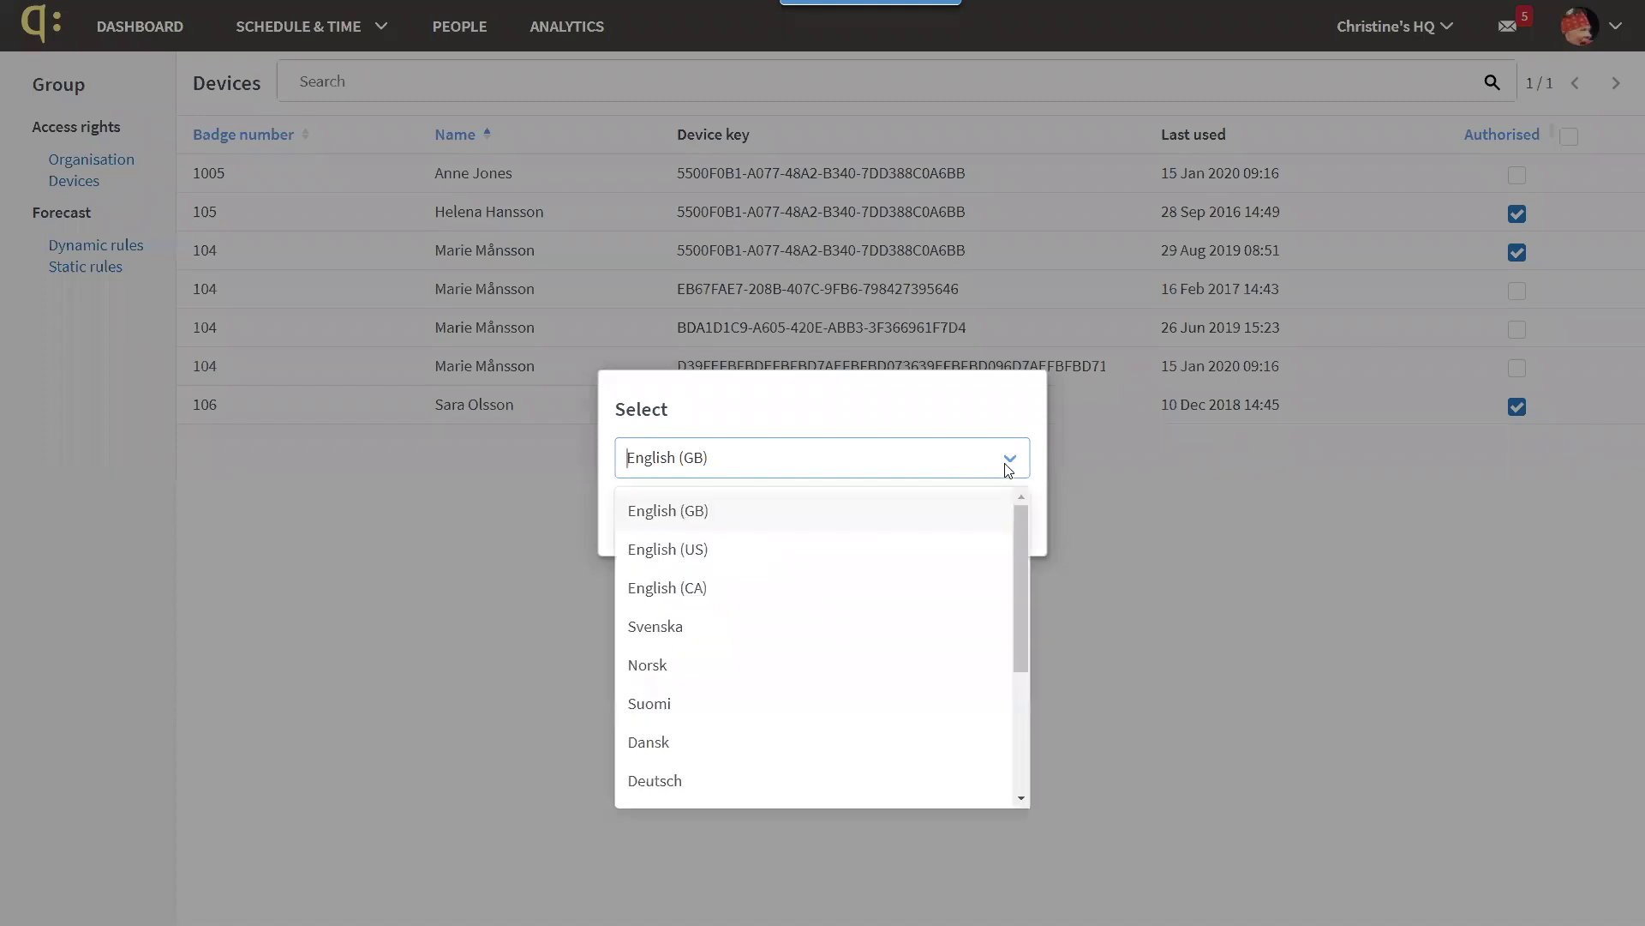
pyautogui.click(951, 419)
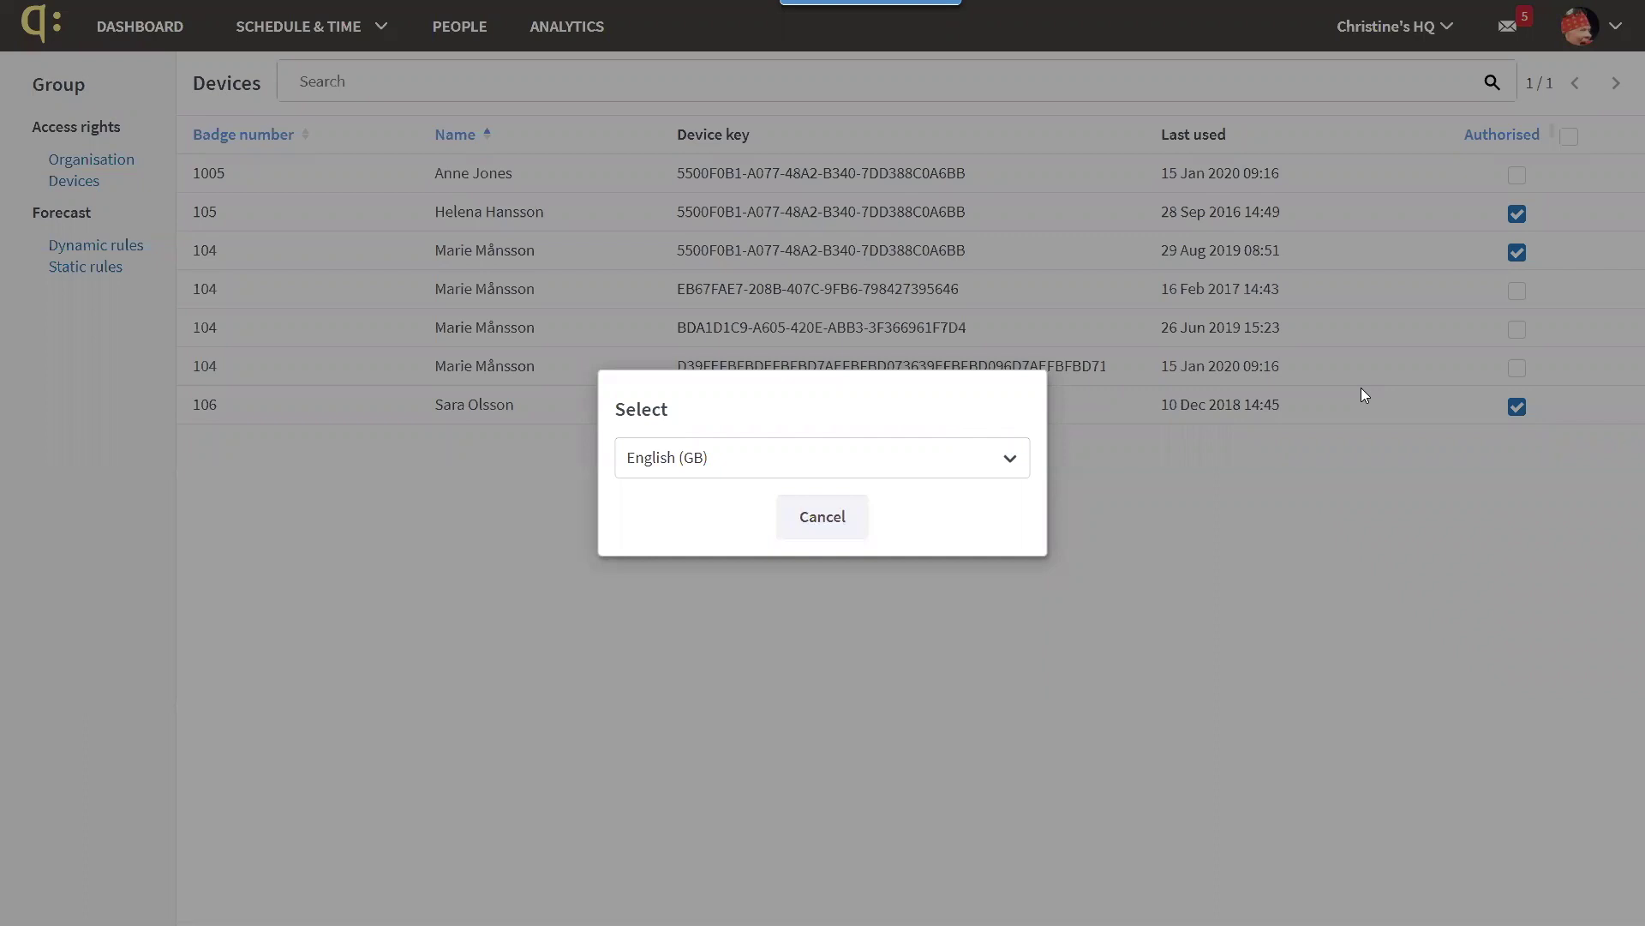
pyautogui.click(823, 516)
# Open the account's Help page and go on to the HelpDocs site
pyautogui.click(1616, 41)
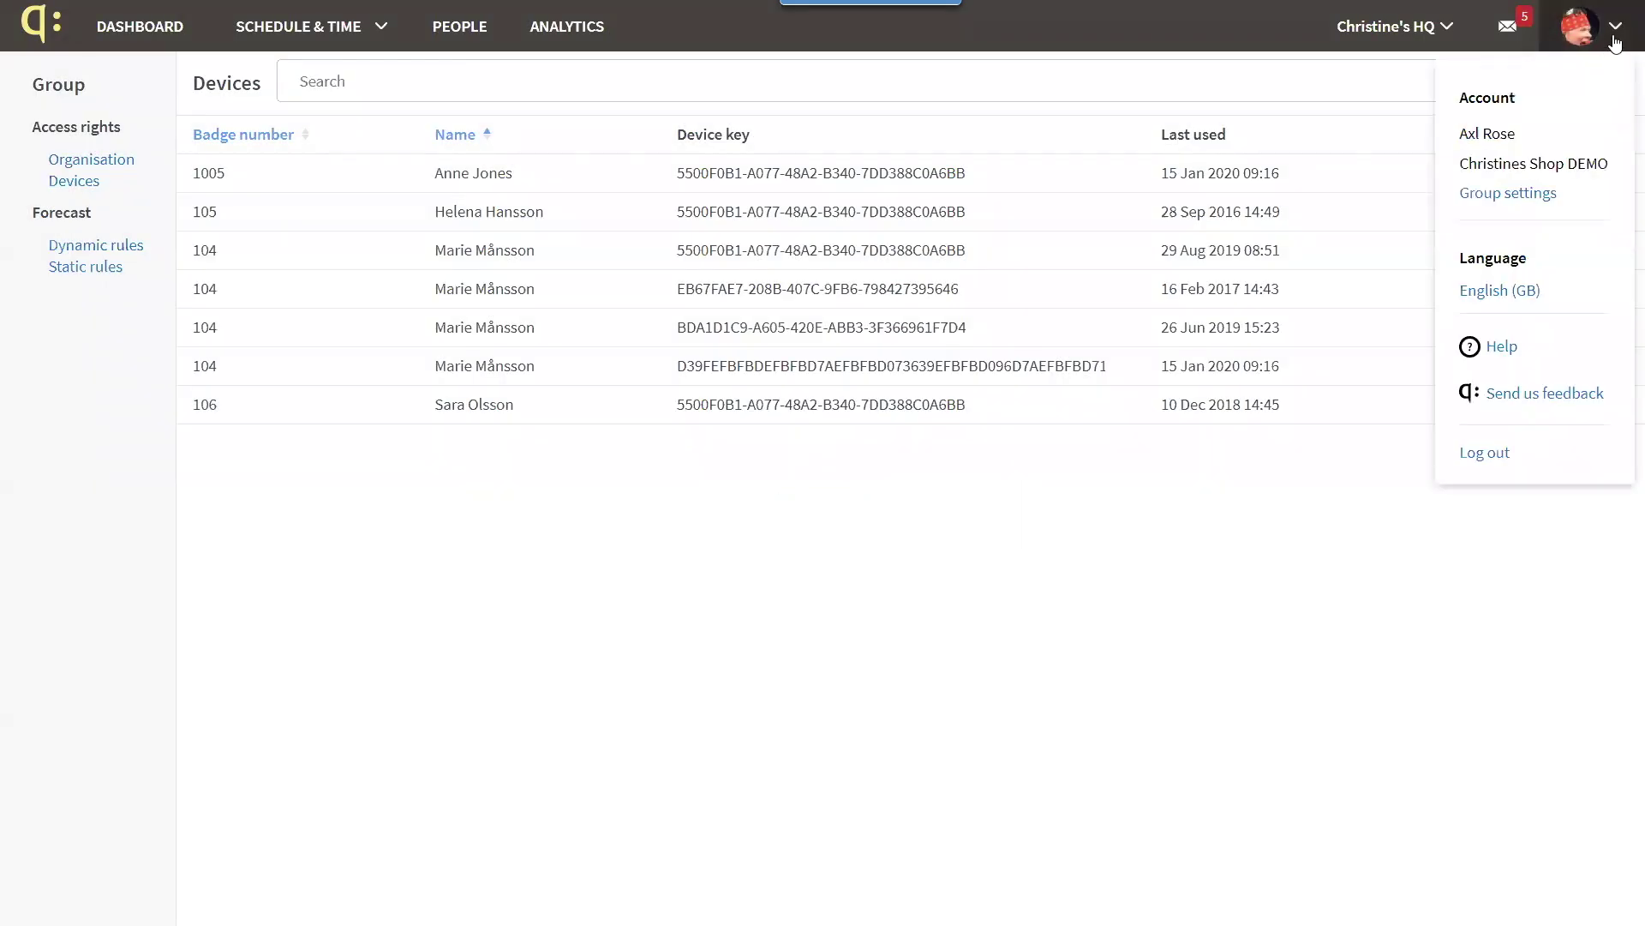
pyautogui.click(1500, 353)
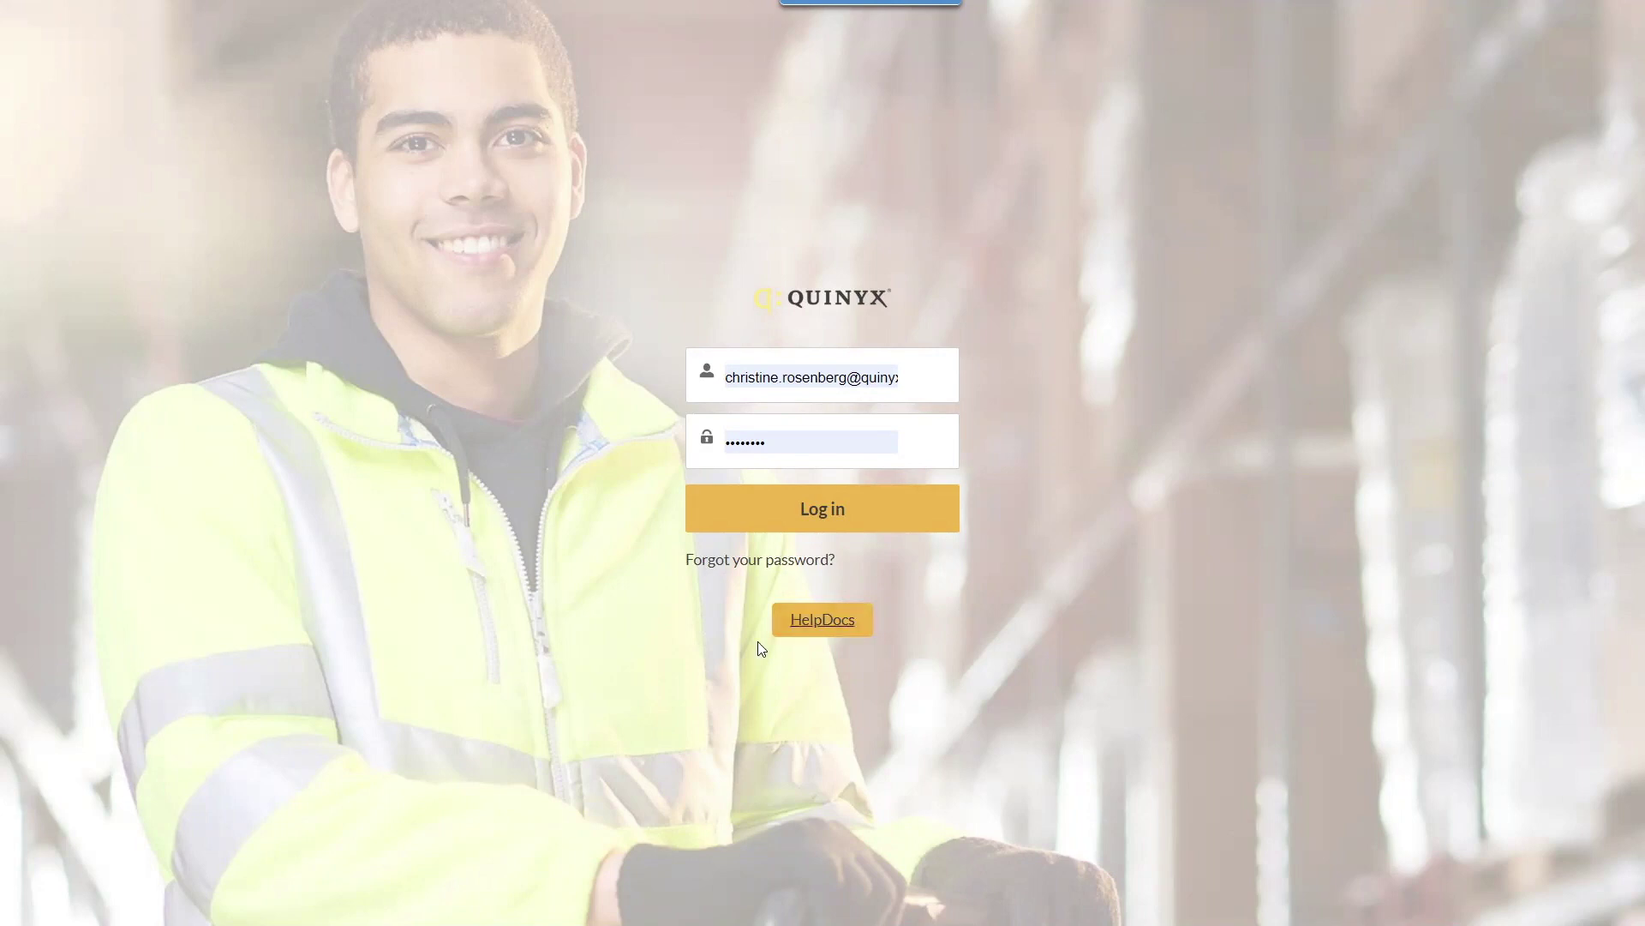
pyautogui.click(821, 627)
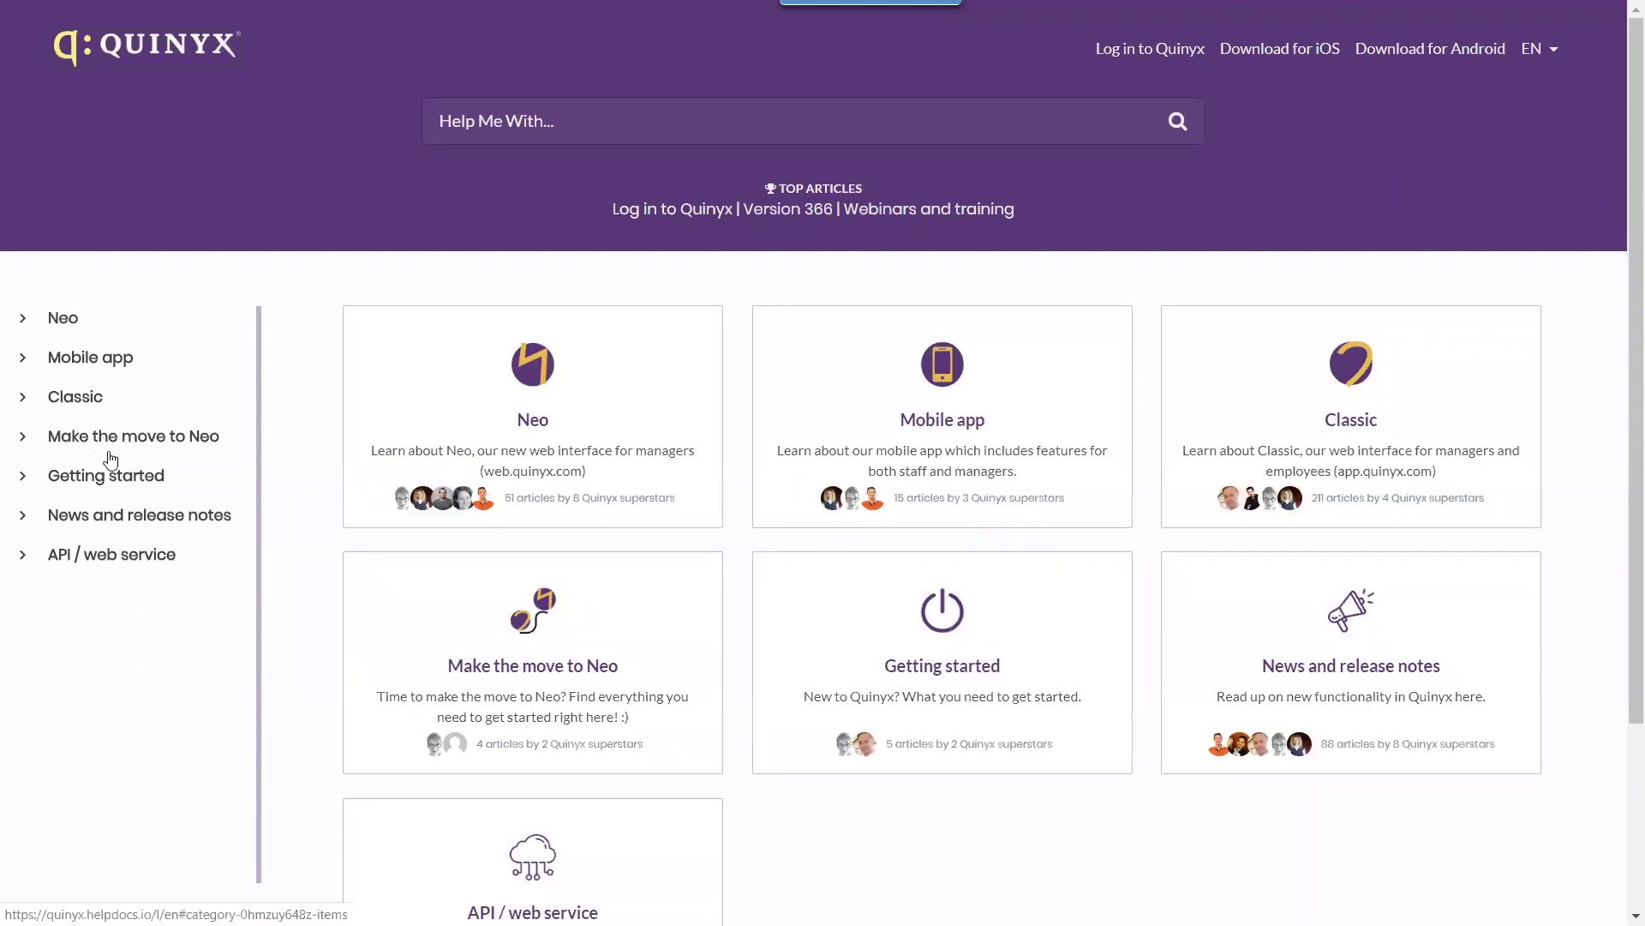
# Browse the Neo category and its subtopics in the help documentation, and return to the help home page
pyautogui.click(495, 370)
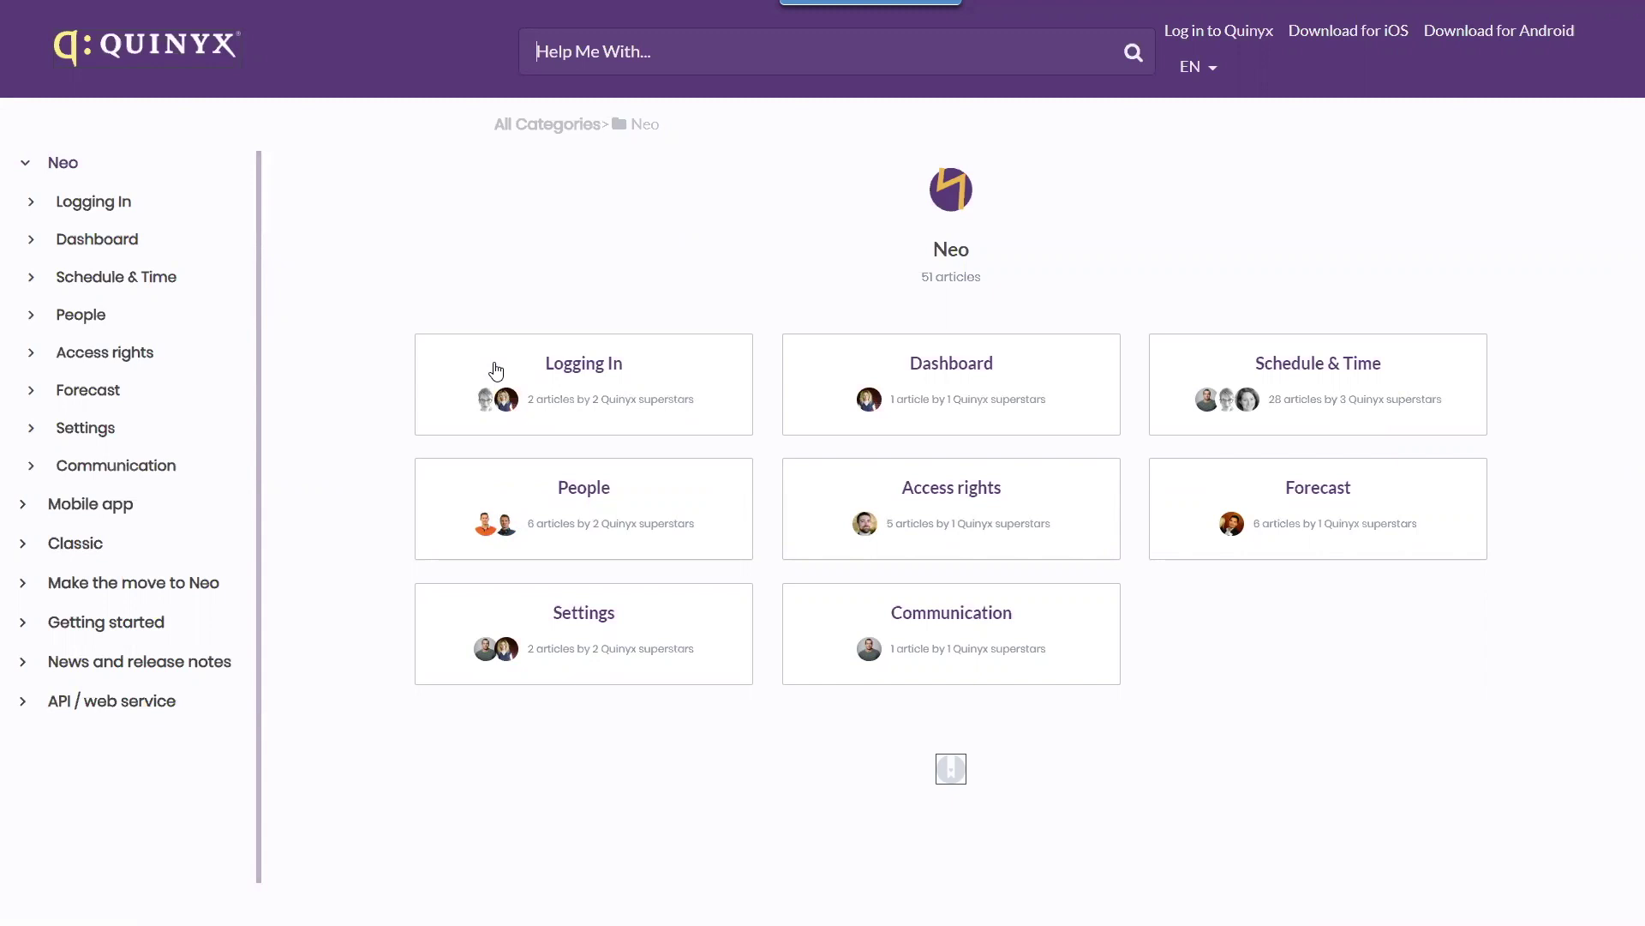
pyautogui.click(23, 167)
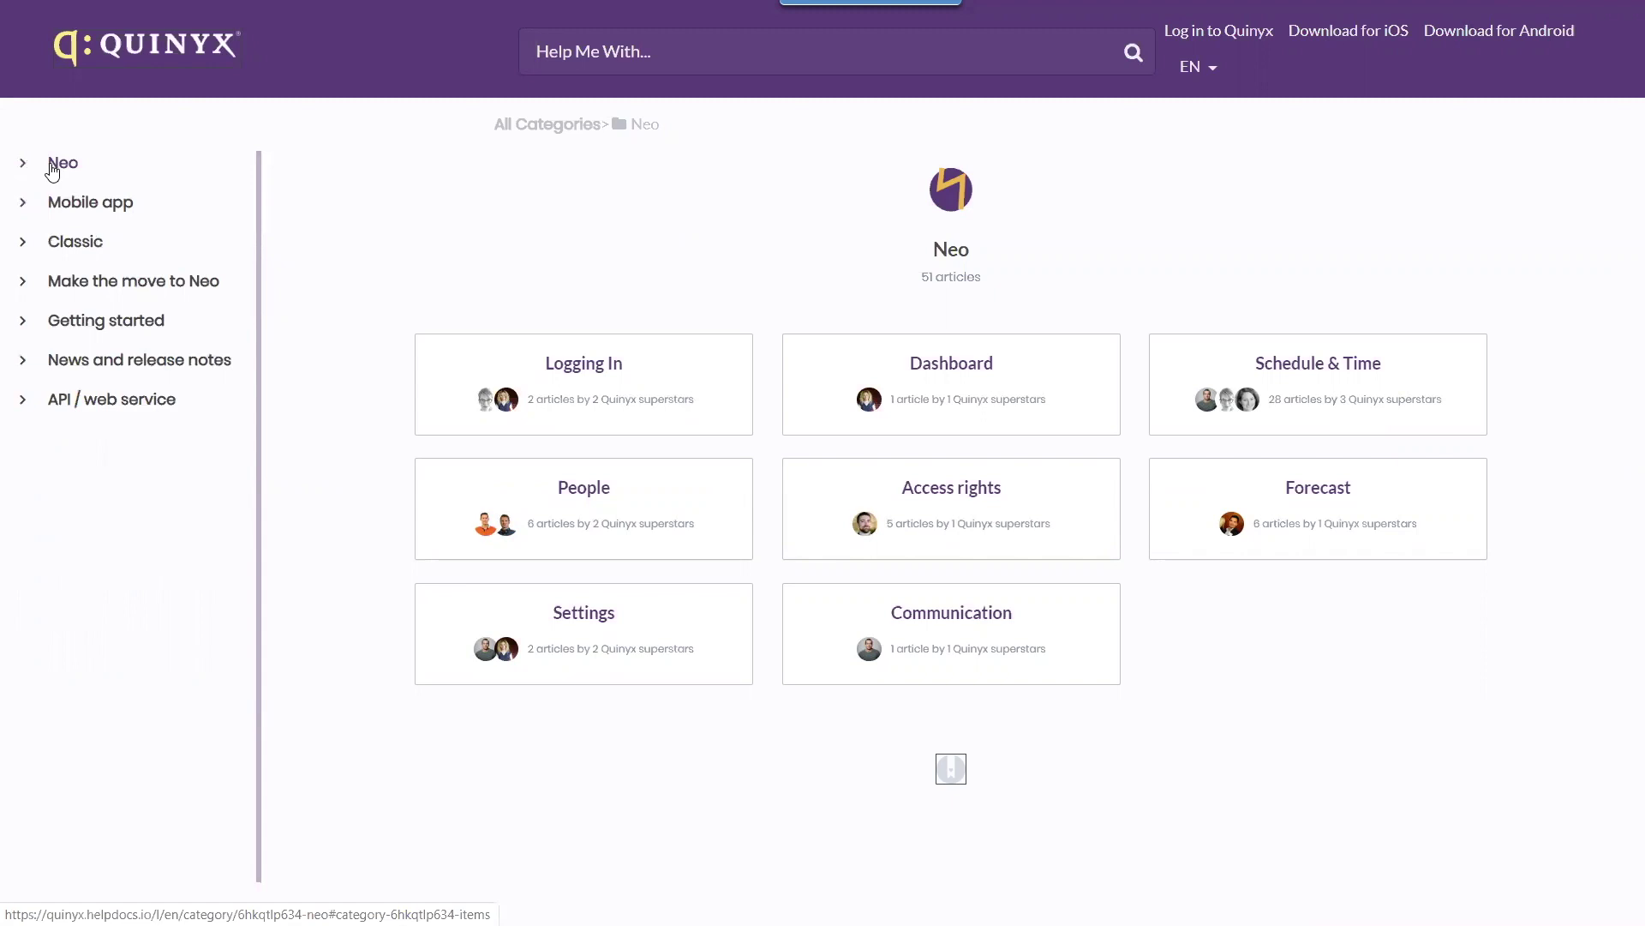
pyautogui.click(51, 169)
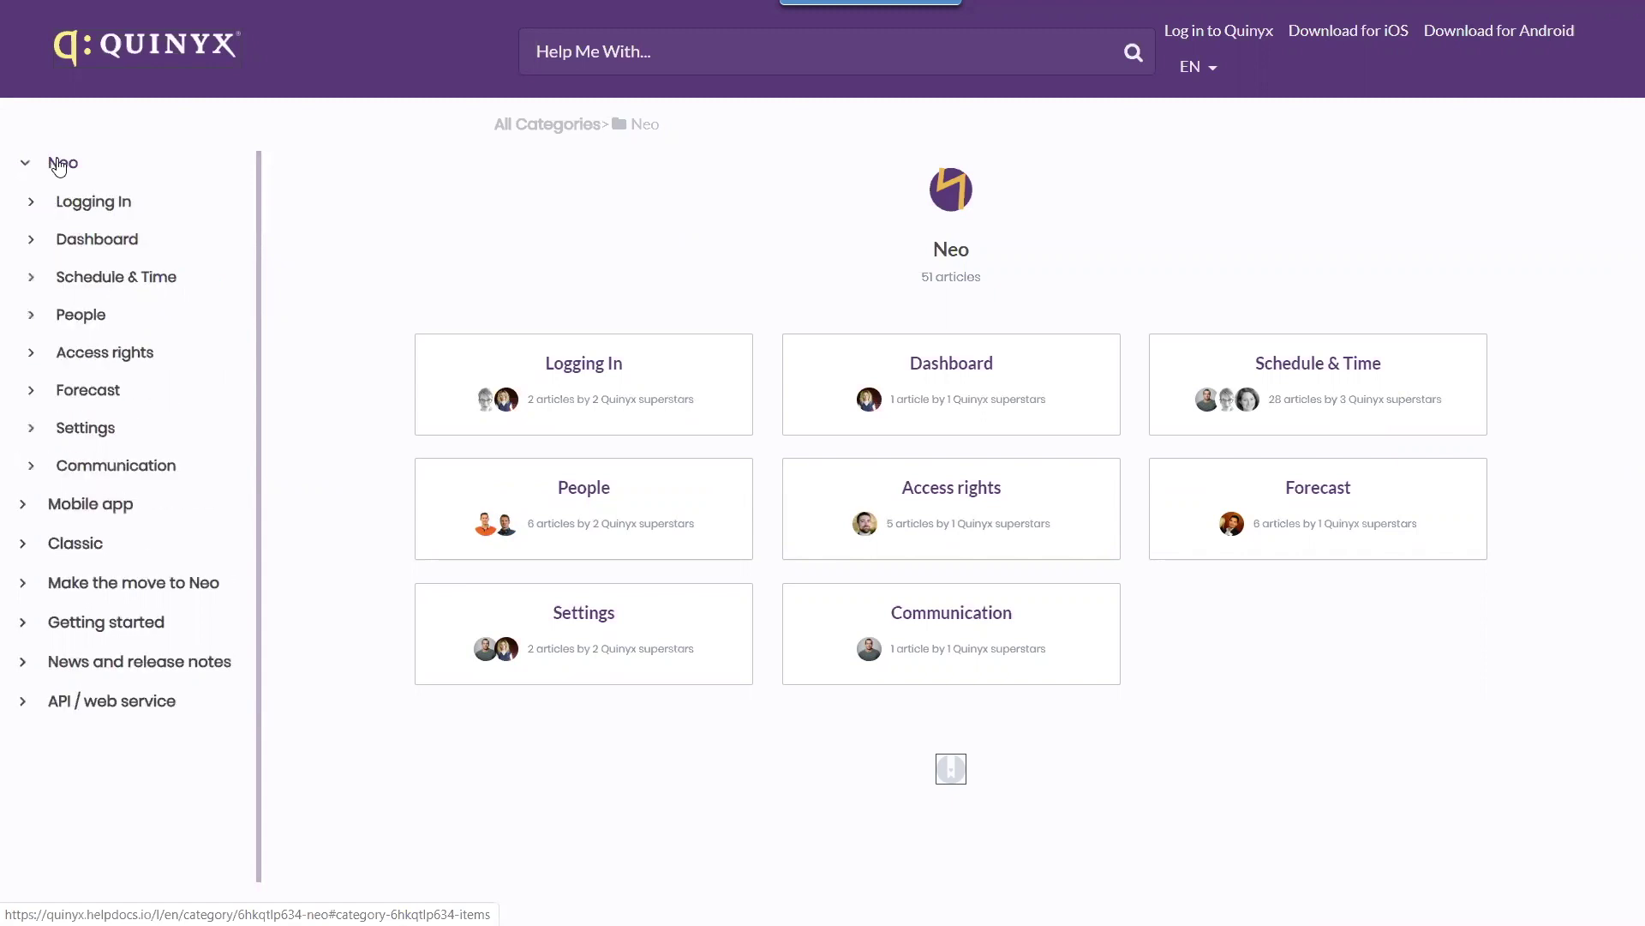
pyautogui.click(136, 50)
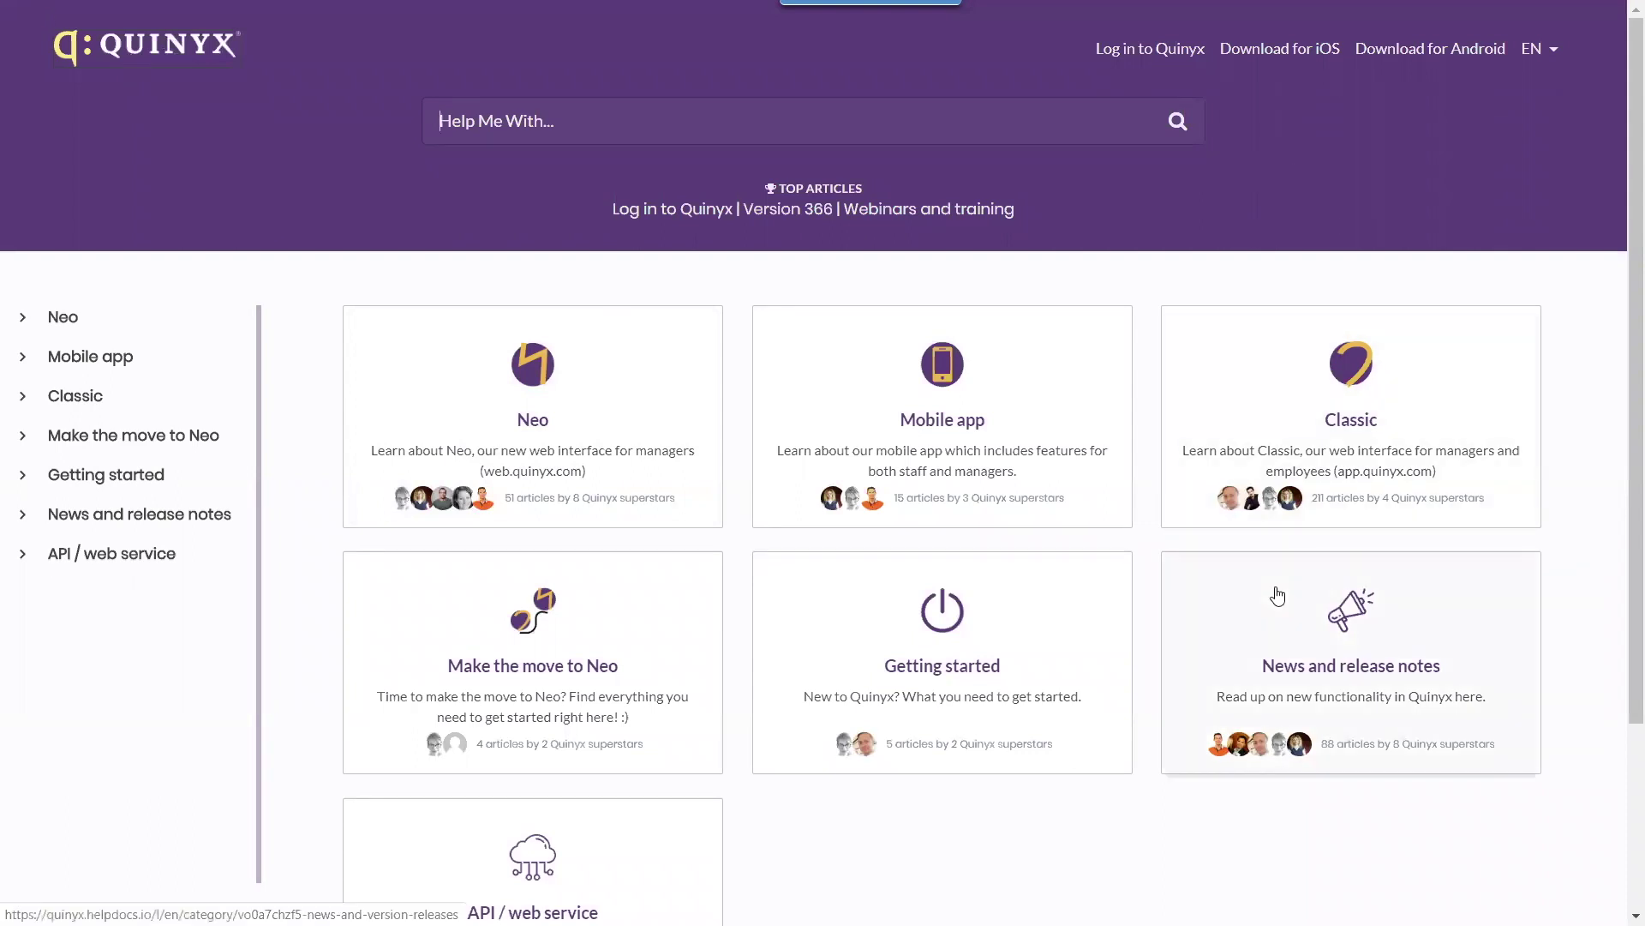
# View the release notes and news for Neo in the help documentation
pyautogui.click(1387, 647)
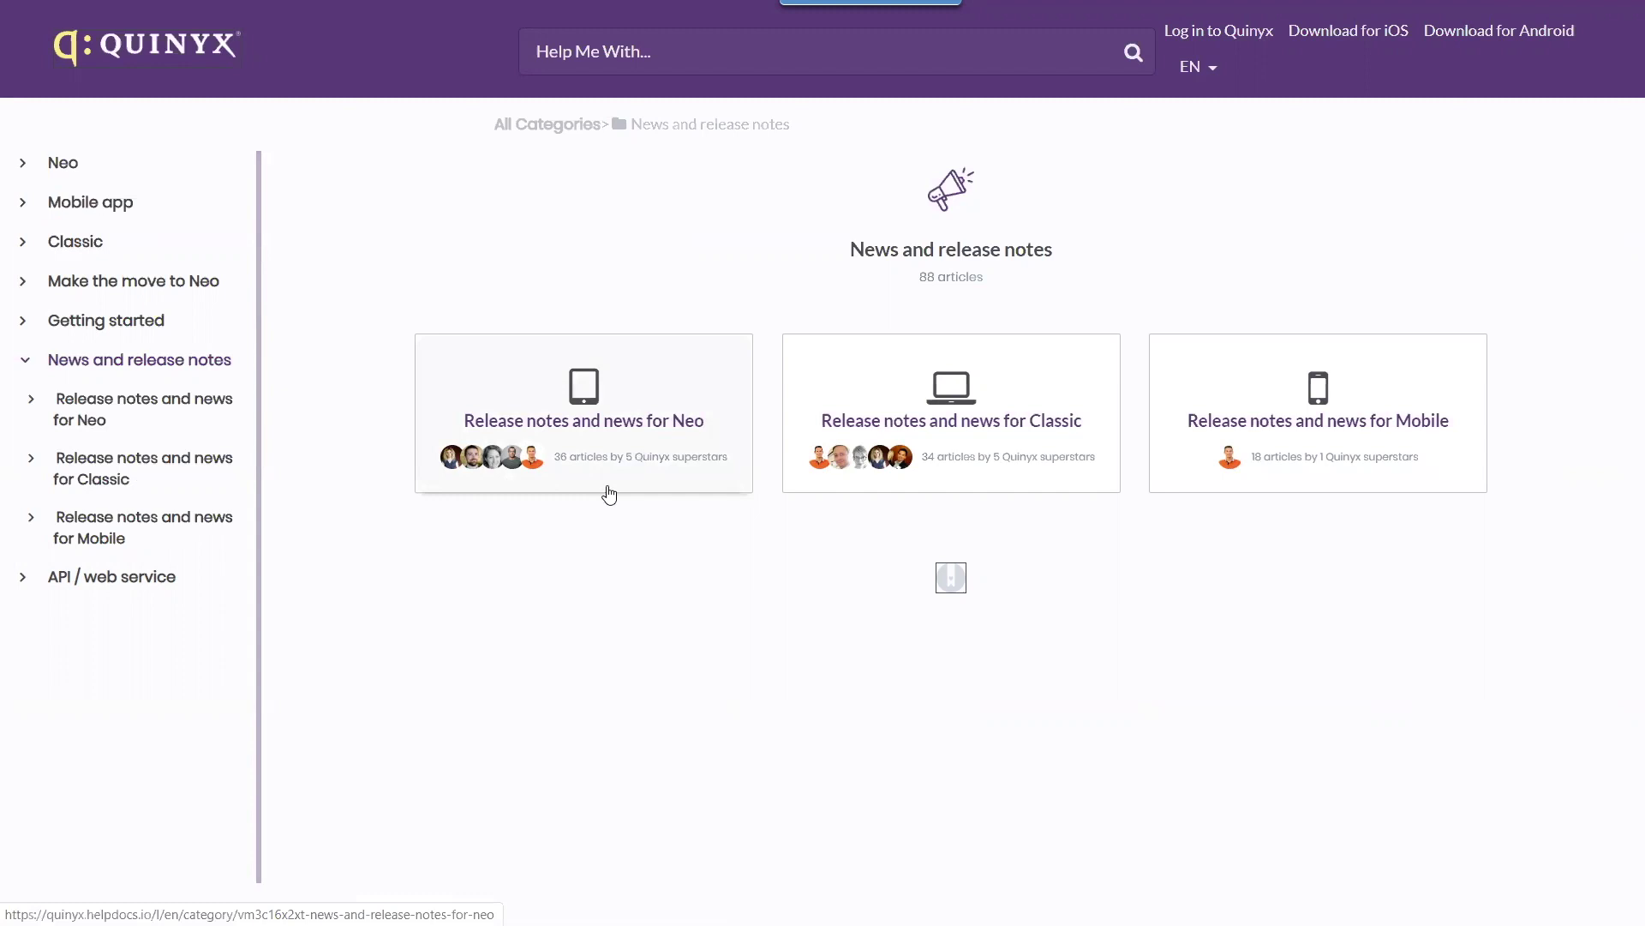
pyautogui.click(631, 430)
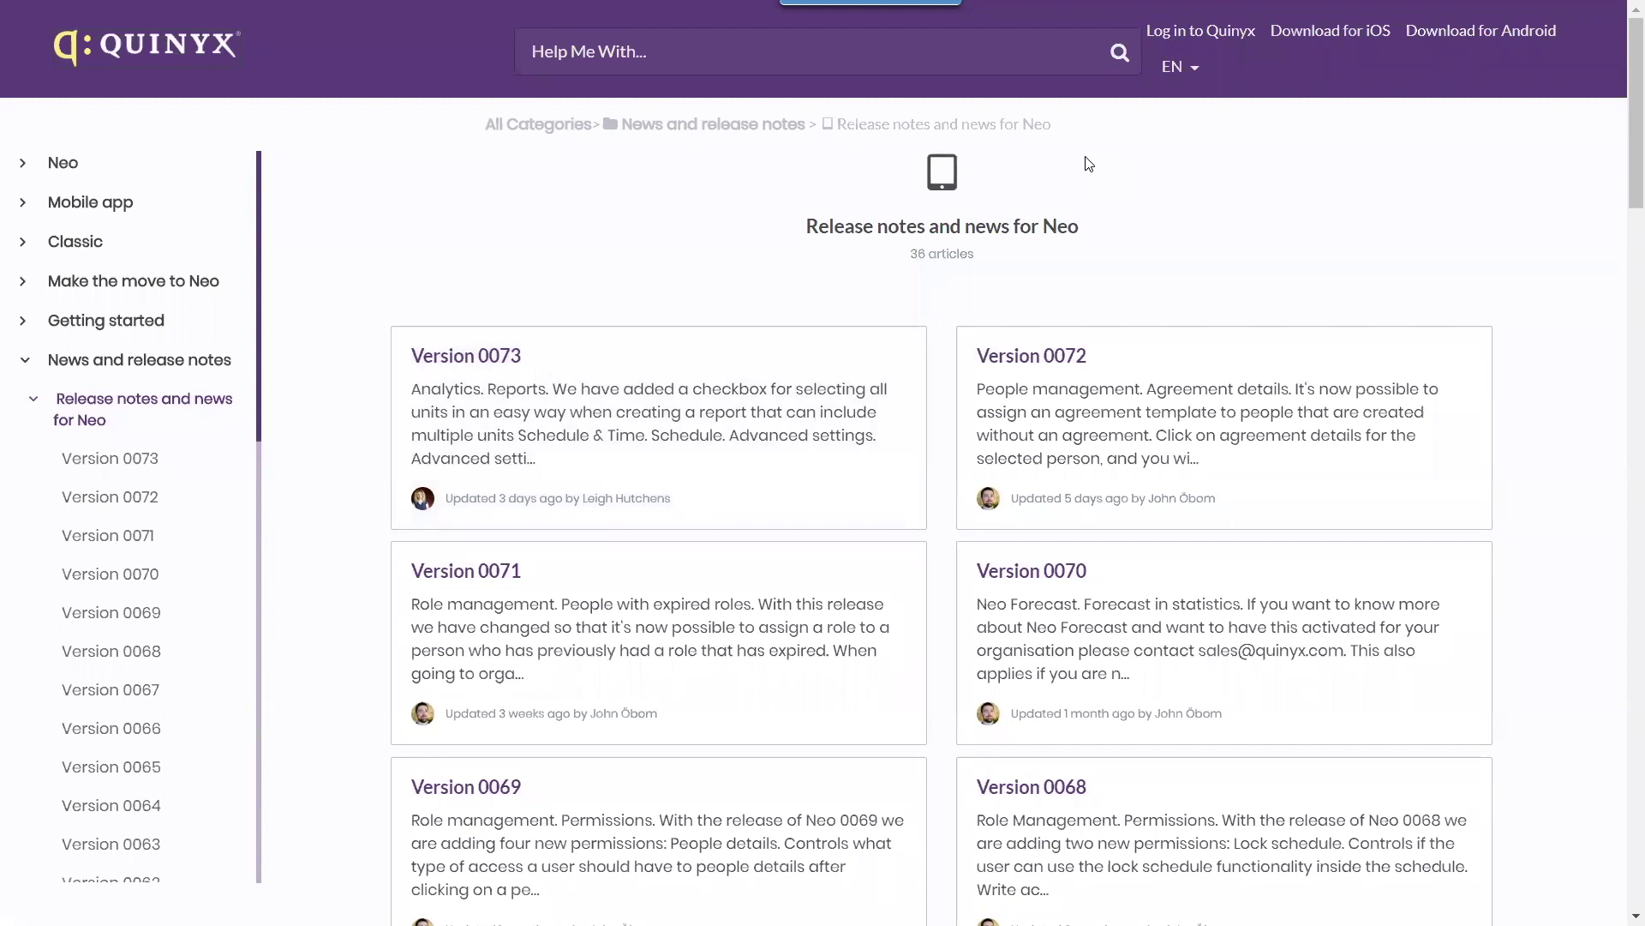
# Exit full screen and return to the Quinyx Devices page
pyautogui.moveTo(1058, 2)
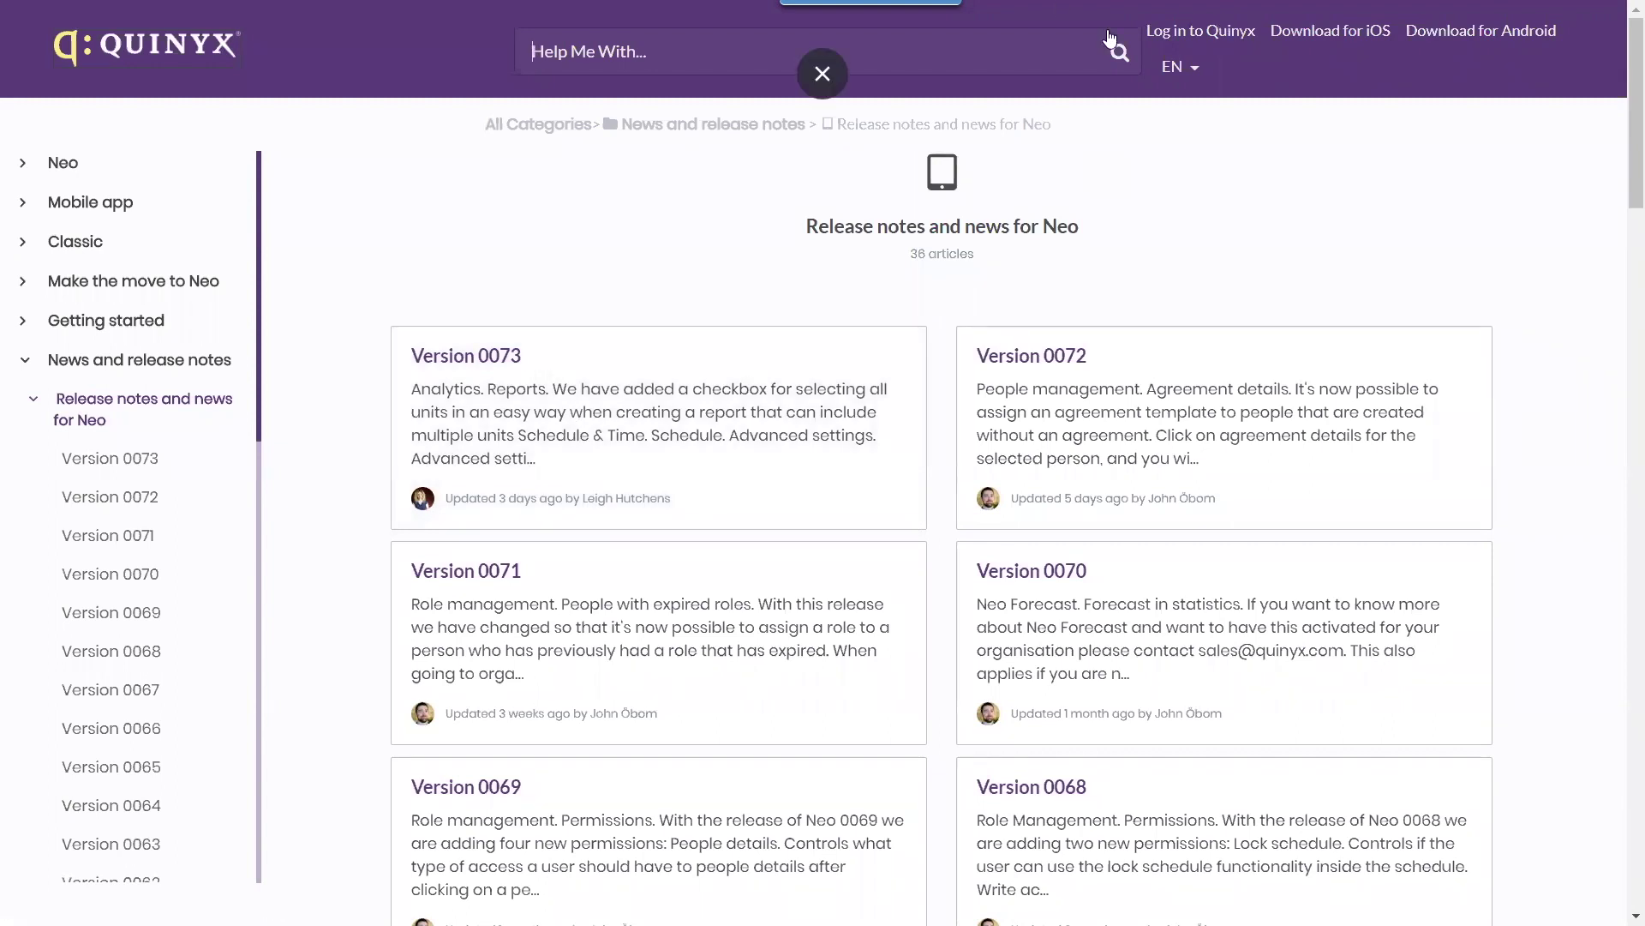
pyautogui.click(824, 74)
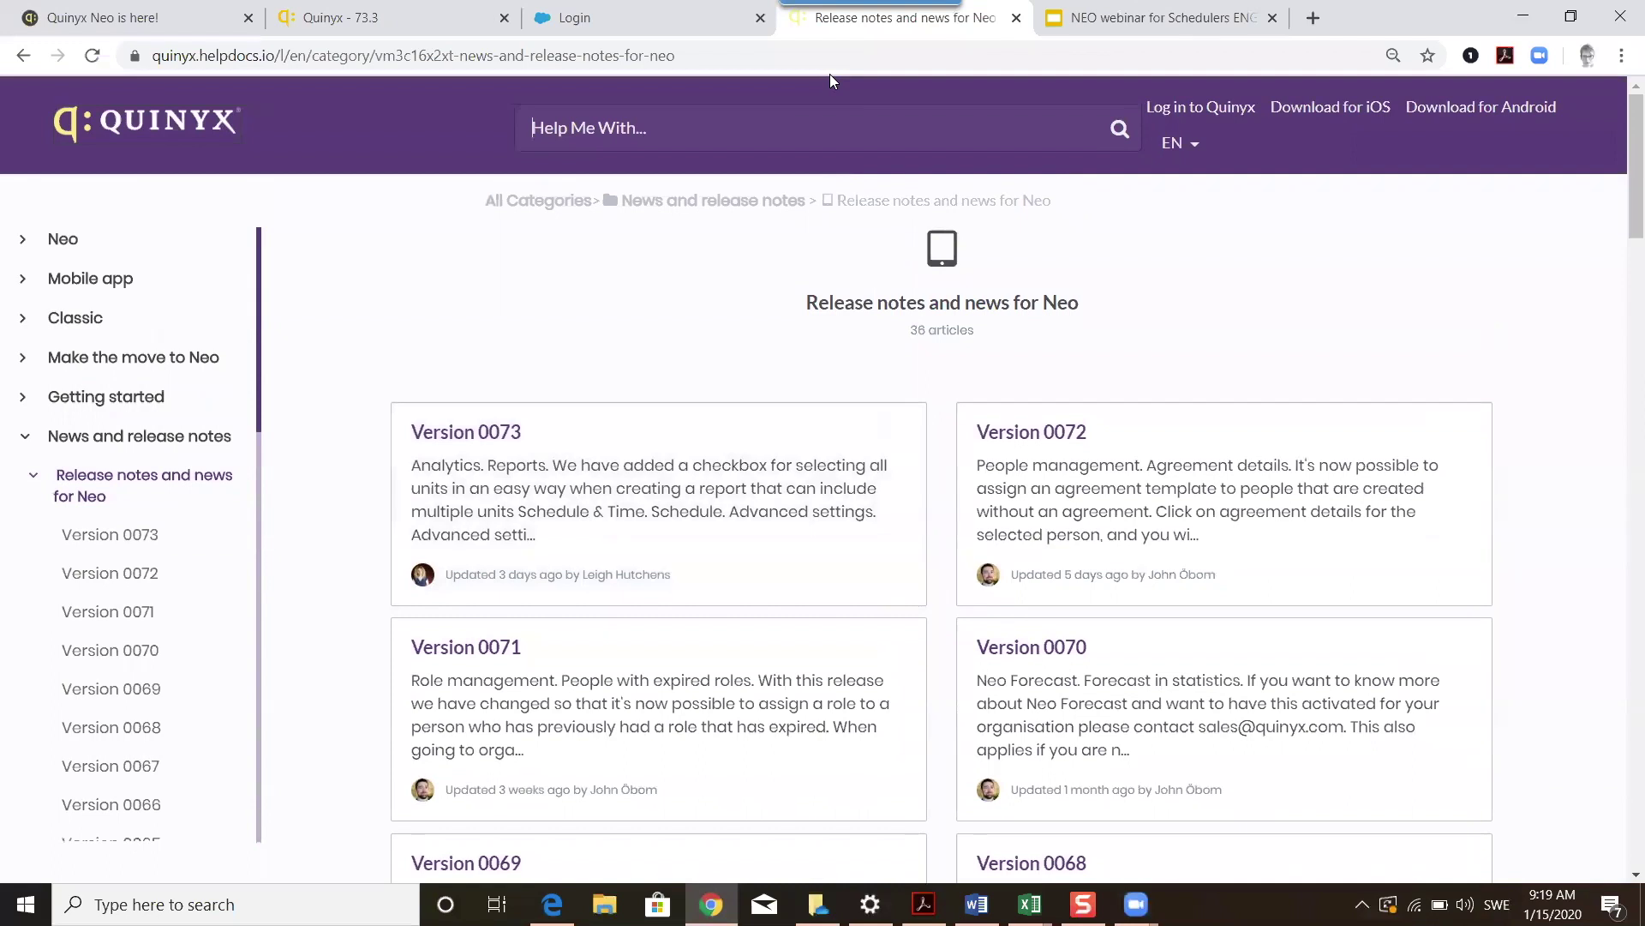
pyautogui.click(420, 12)
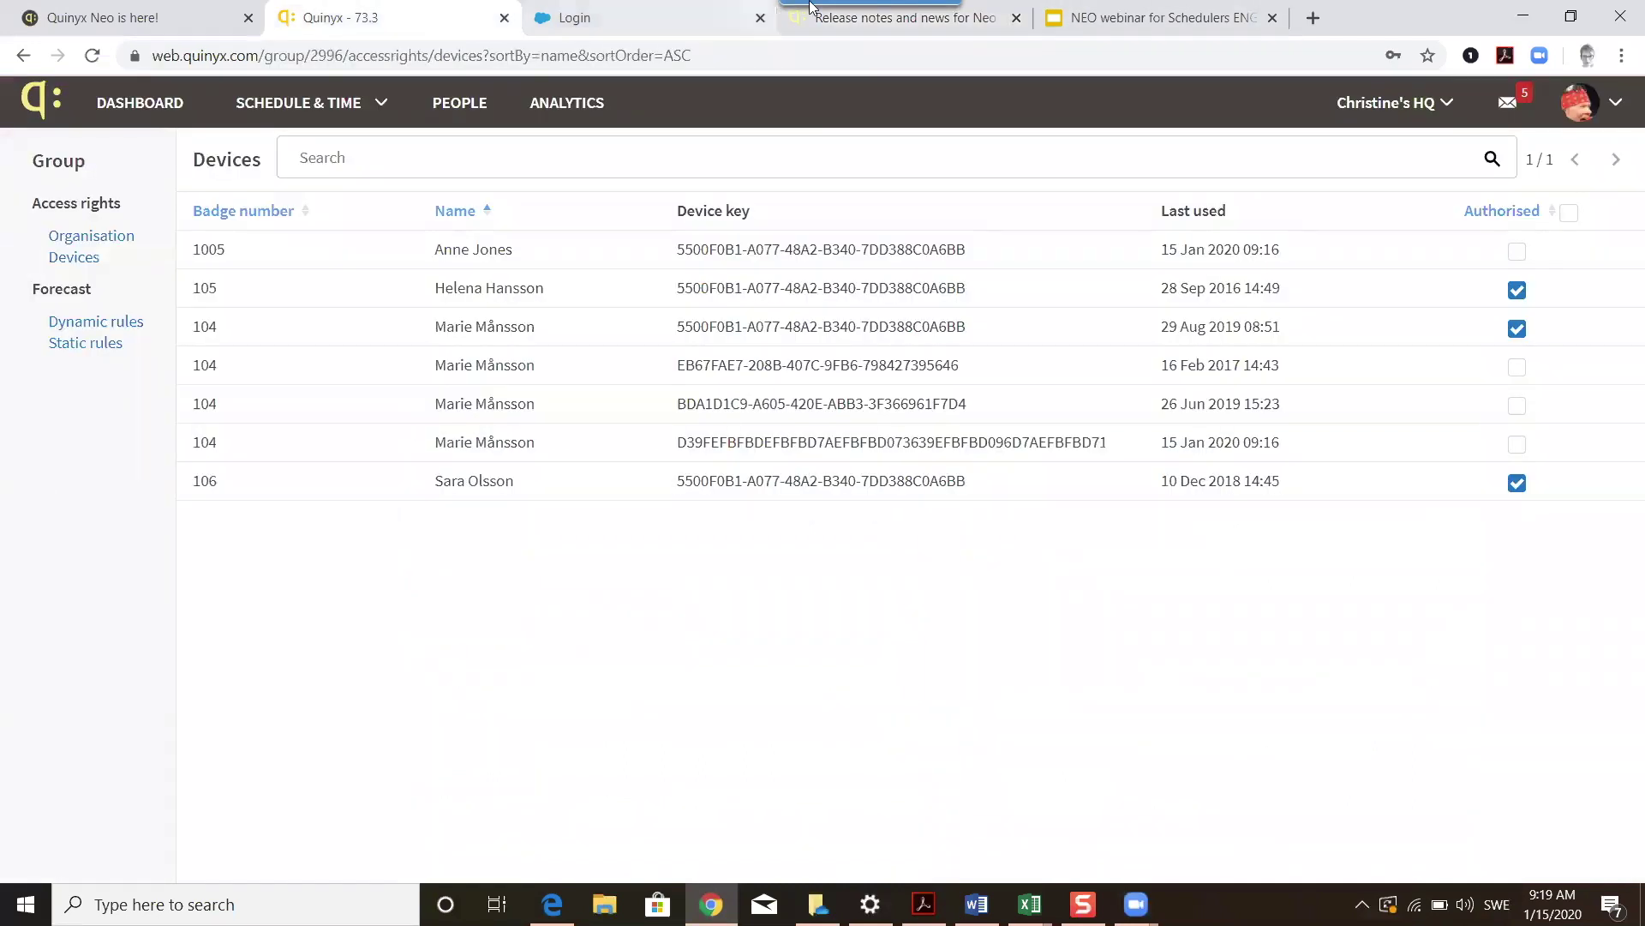
# Switch the browser to full screen, open the Send us feedback form, and cancel it without sending
pyautogui.moveTo(812, 7)
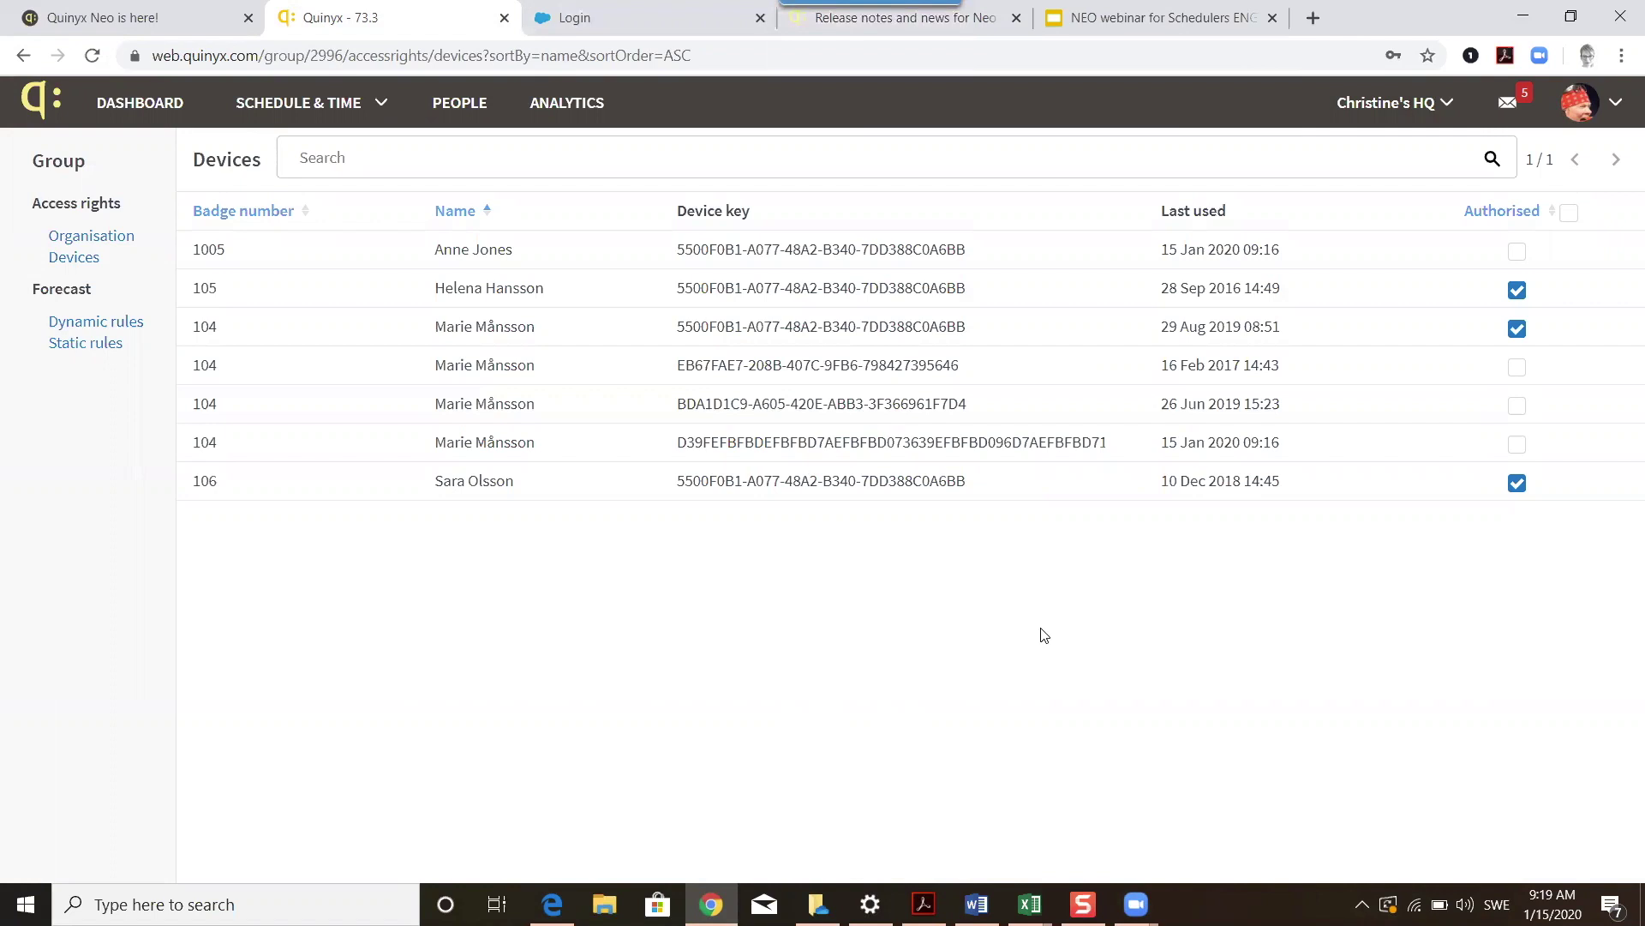
pyautogui.press('F11')
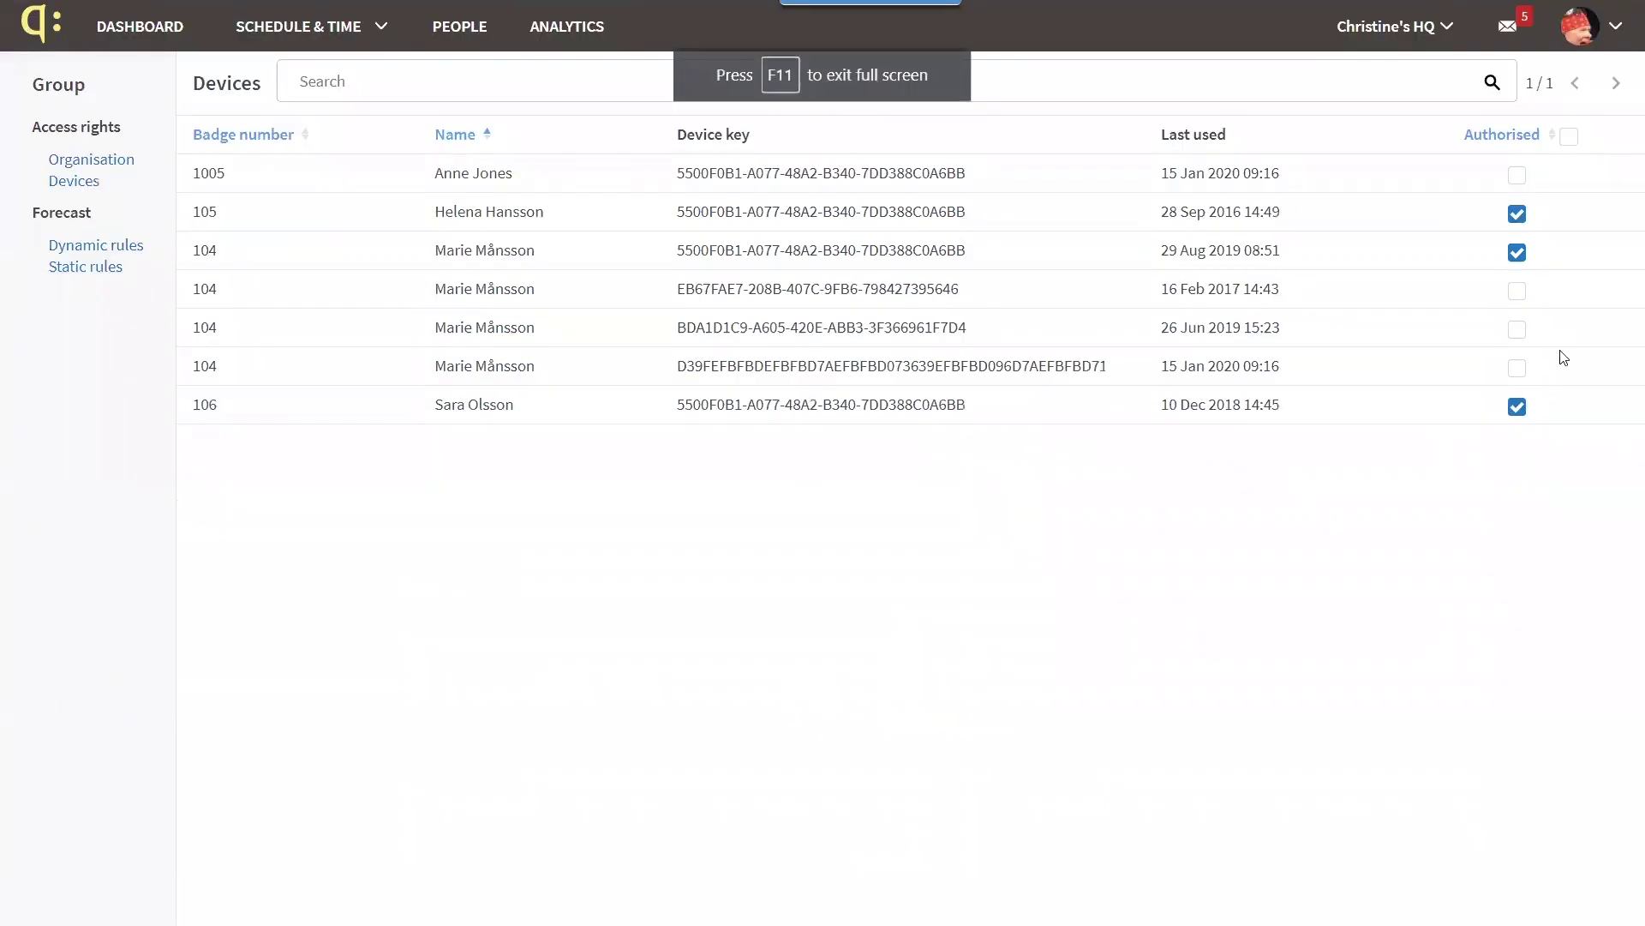
pyautogui.click(1618, 29)
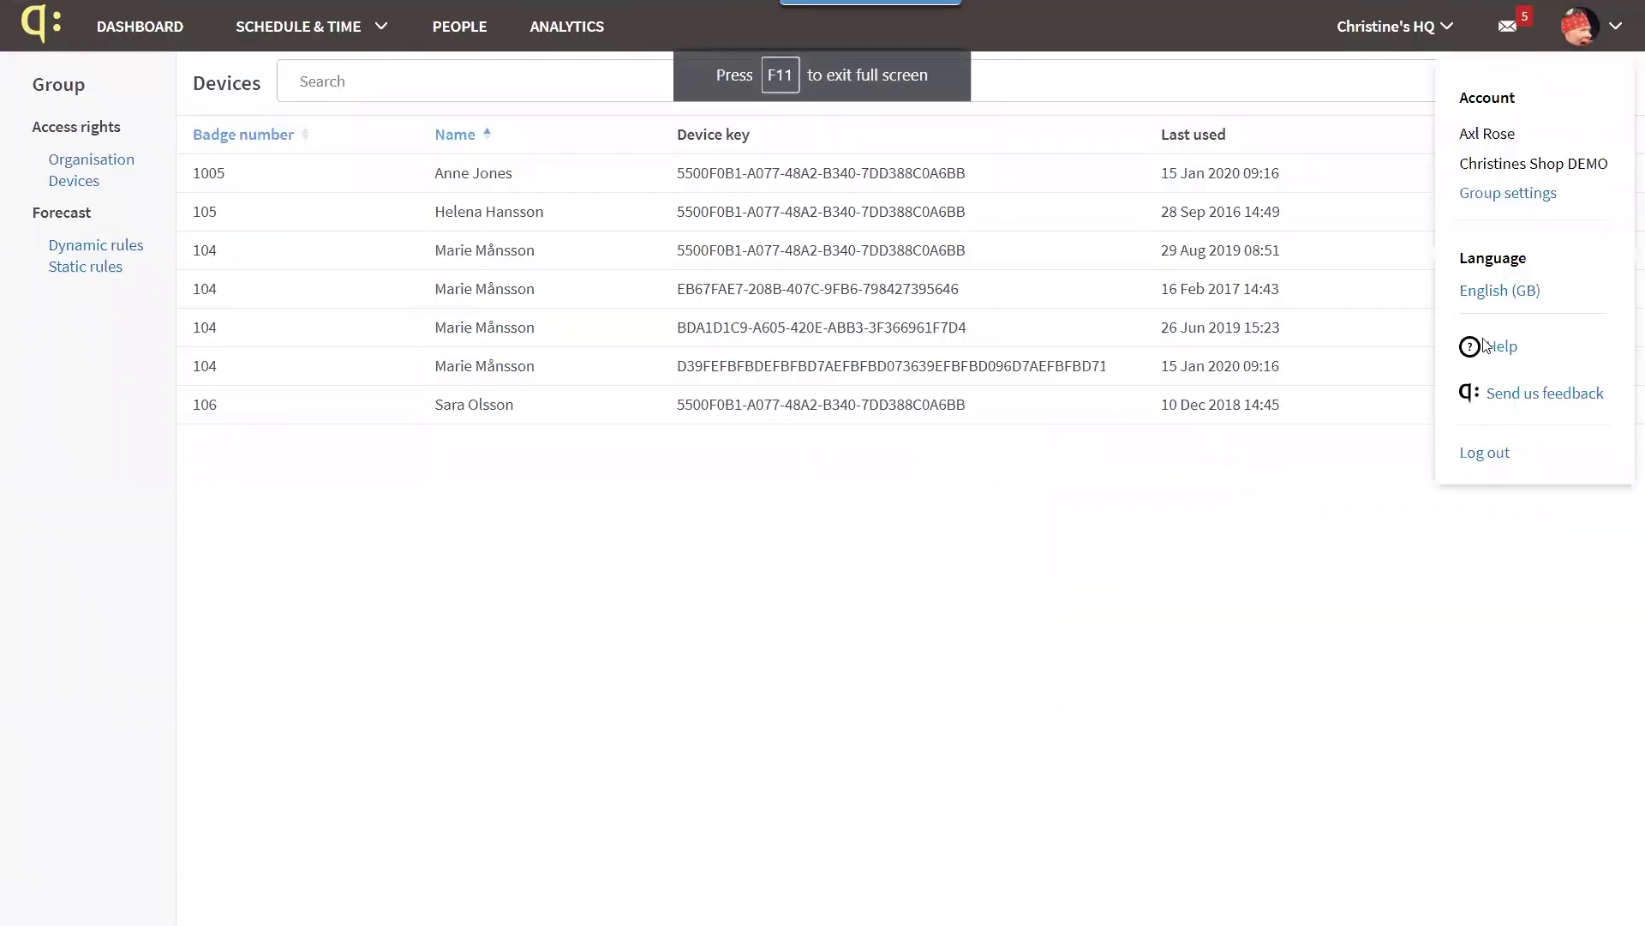
pyautogui.click(1526, 400)
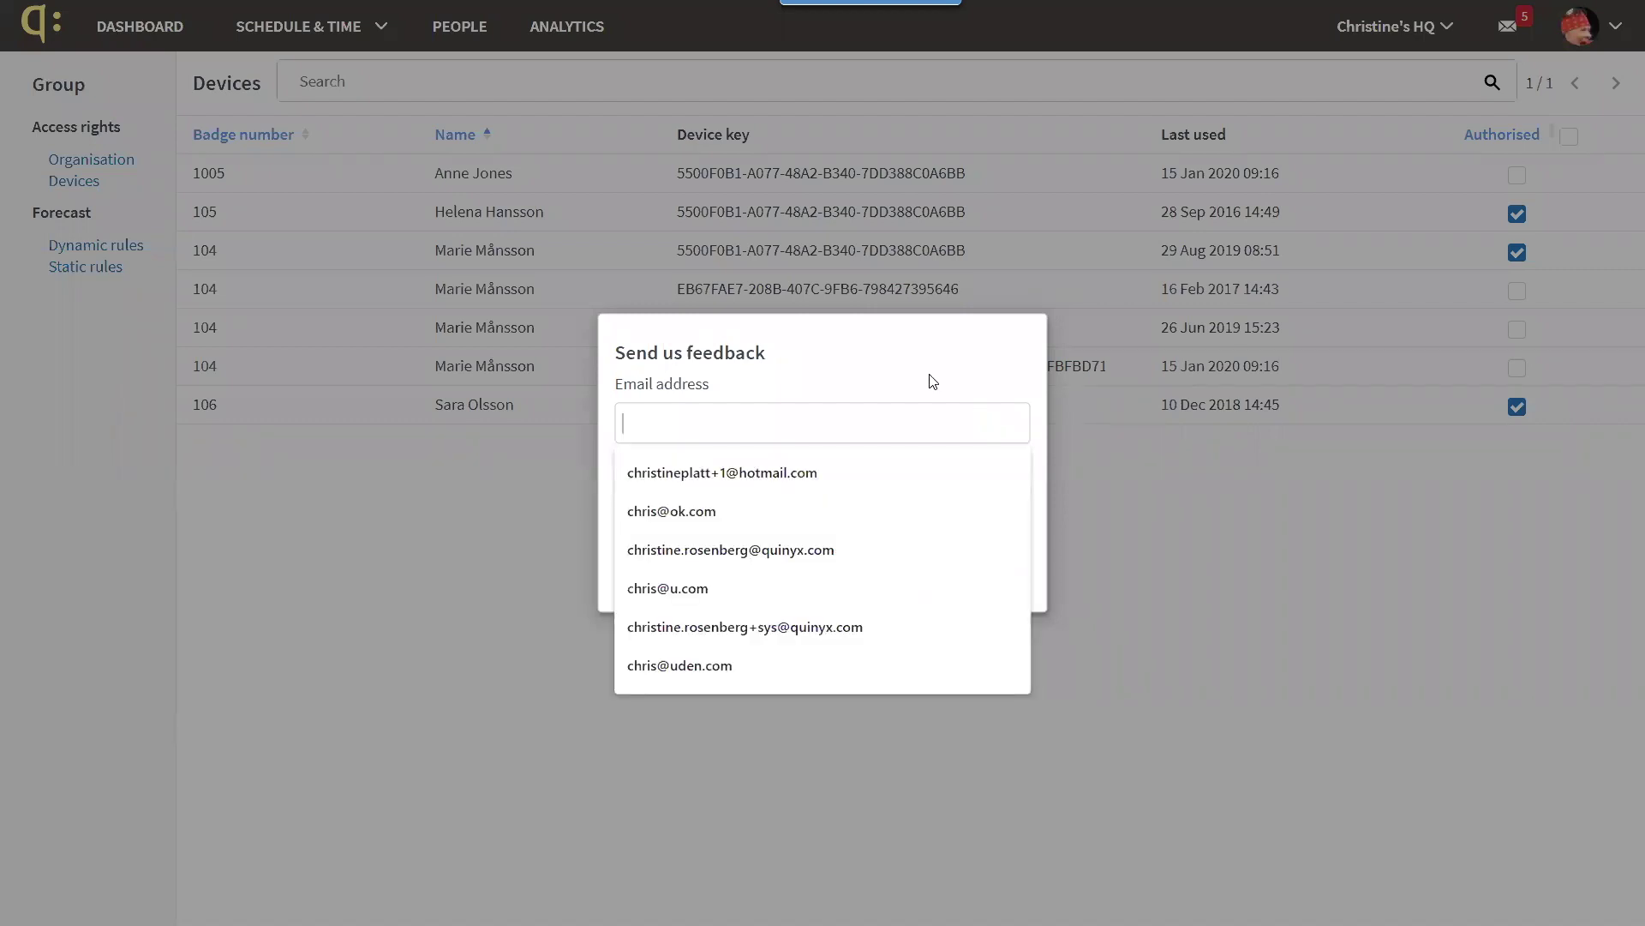
pyautogui.click(1135, 497)
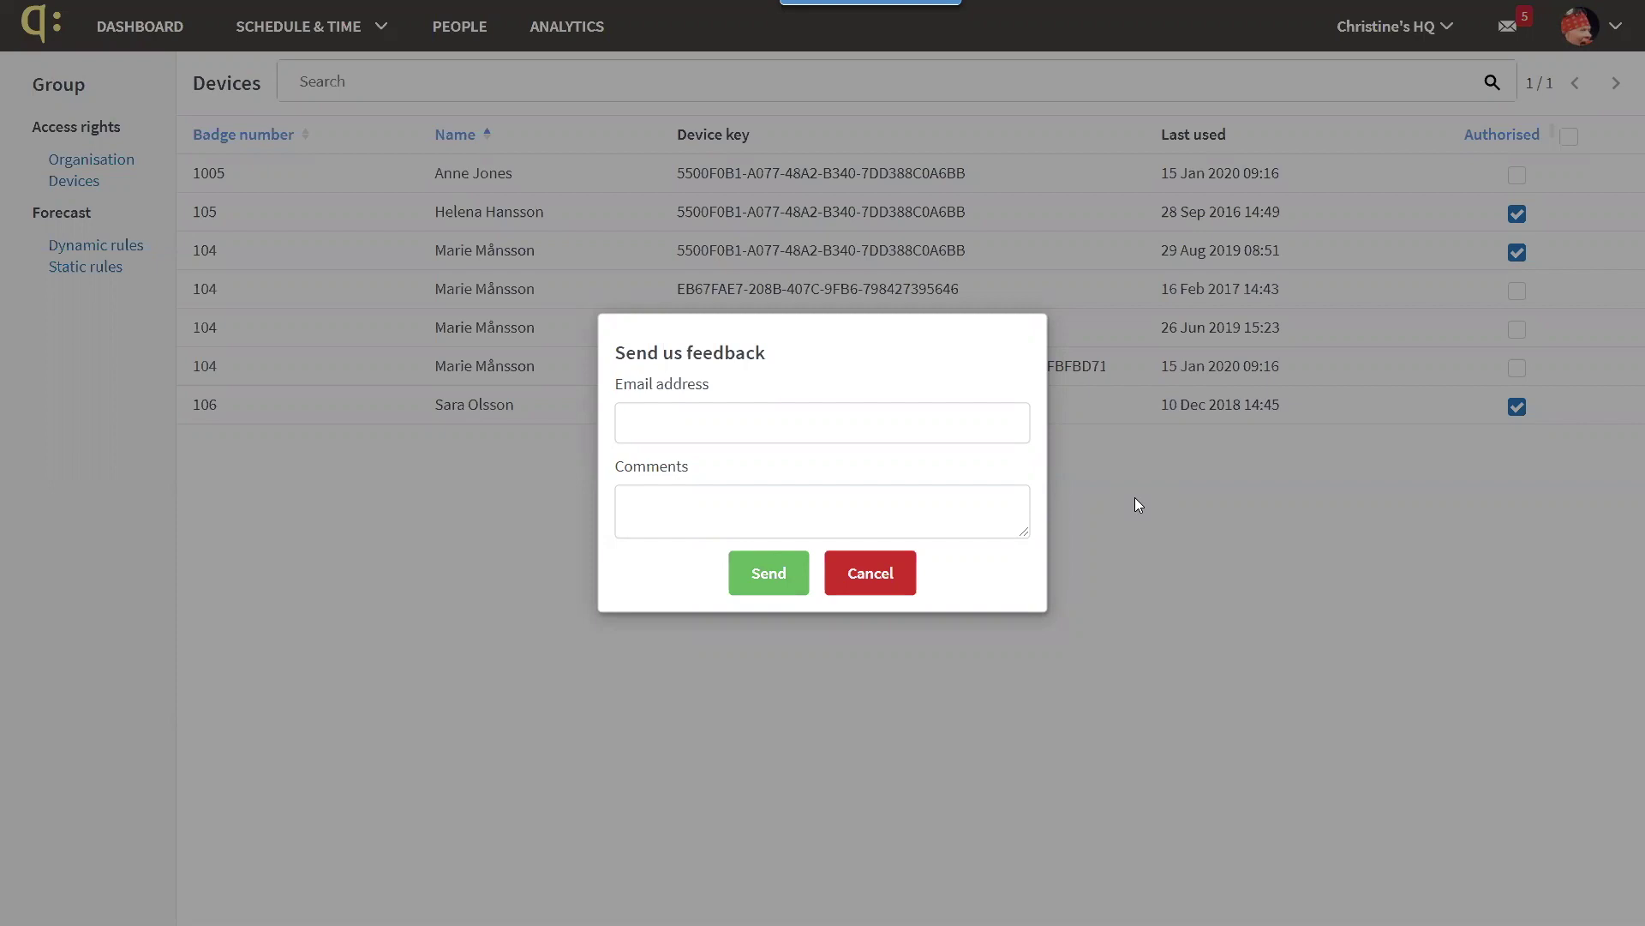
pyautogui.click(862, 575)
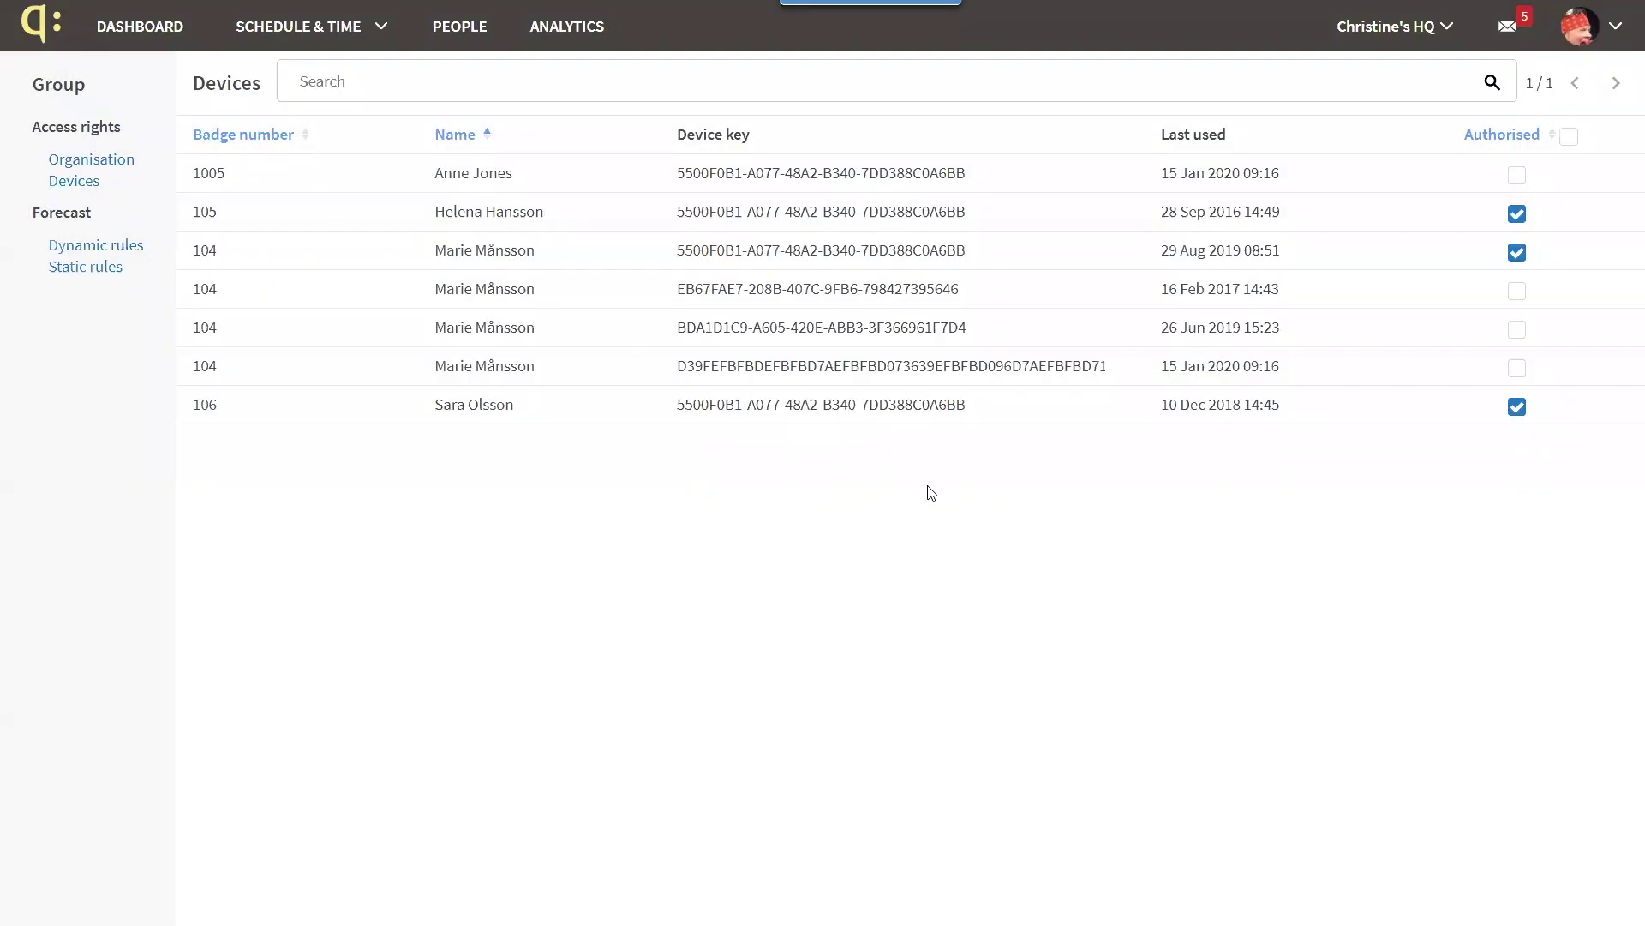
# Open the People page and check the account options there
pyautogui.click(1617, 29)
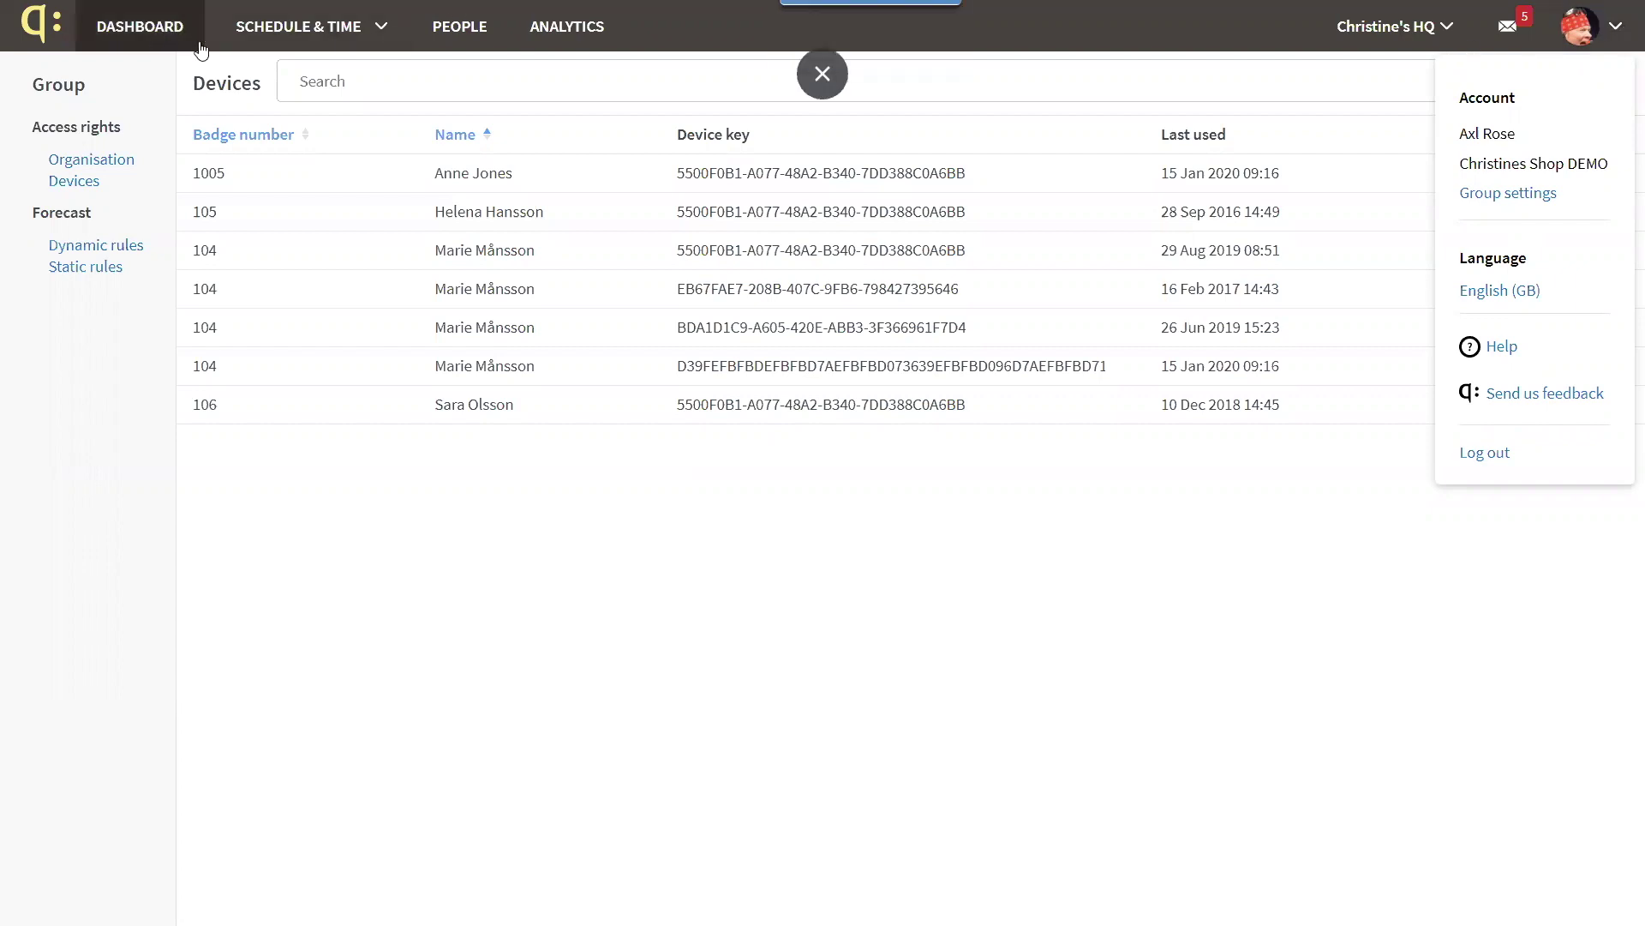
pyautogui.click(447, 40)
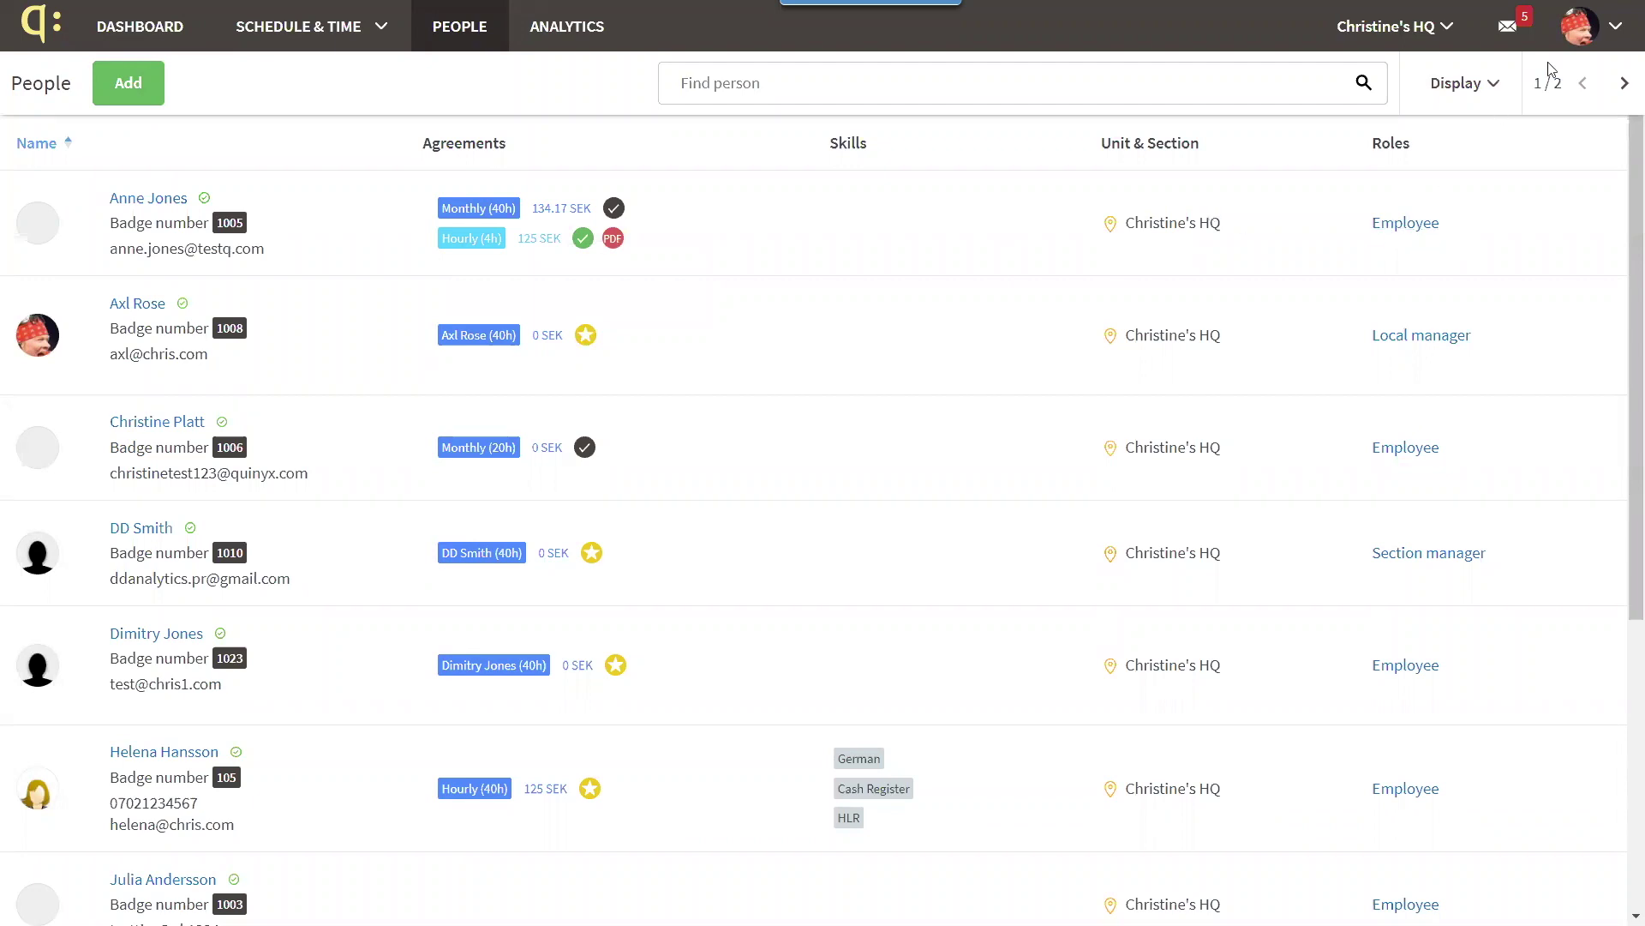
pyautogui.click(1618, 32)
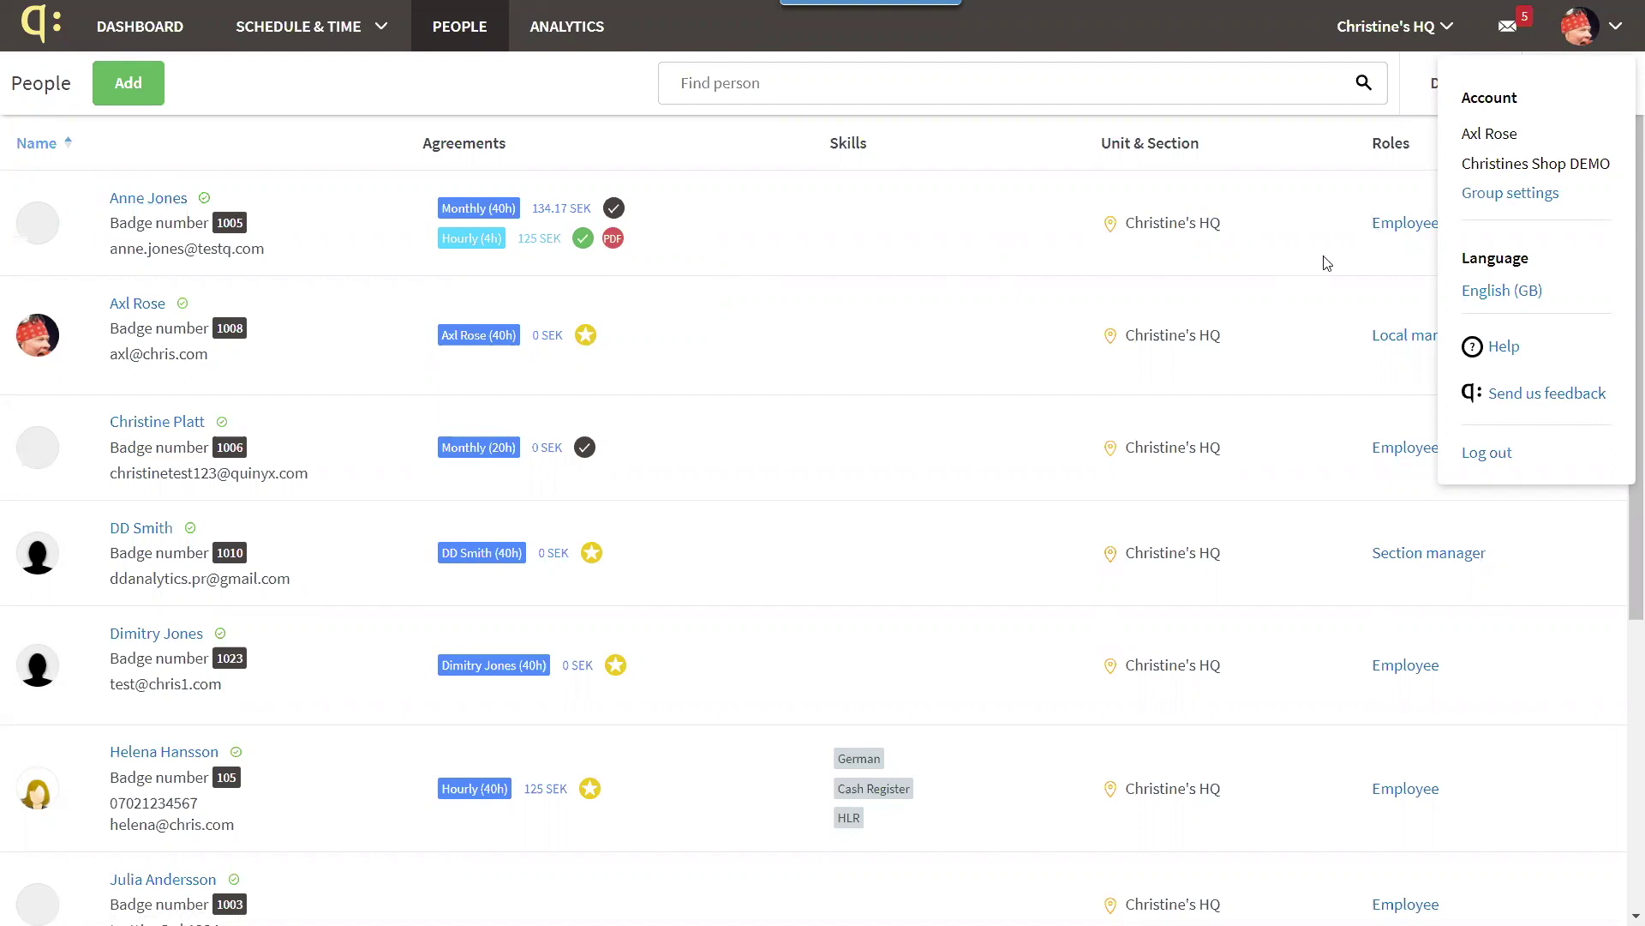
pyautogui.click(1371, 248)
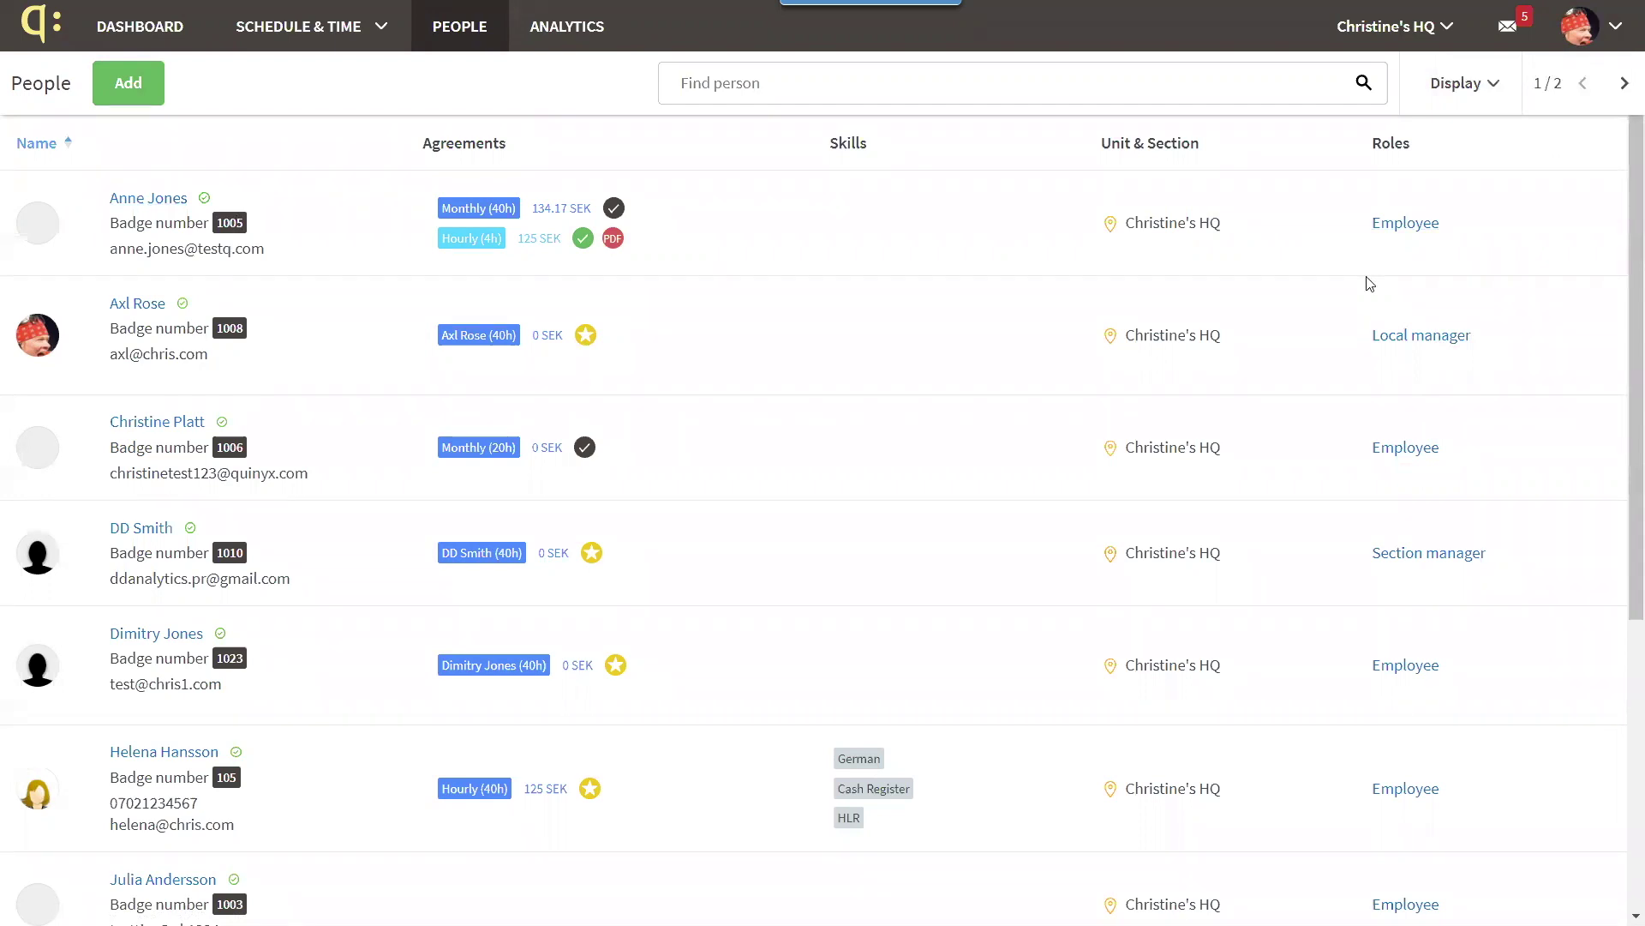
# Add the Assistant Local Manager role at the HQ unit for the first employee in the People list, and close the roles overview
pyautogui.click(1413, 222)
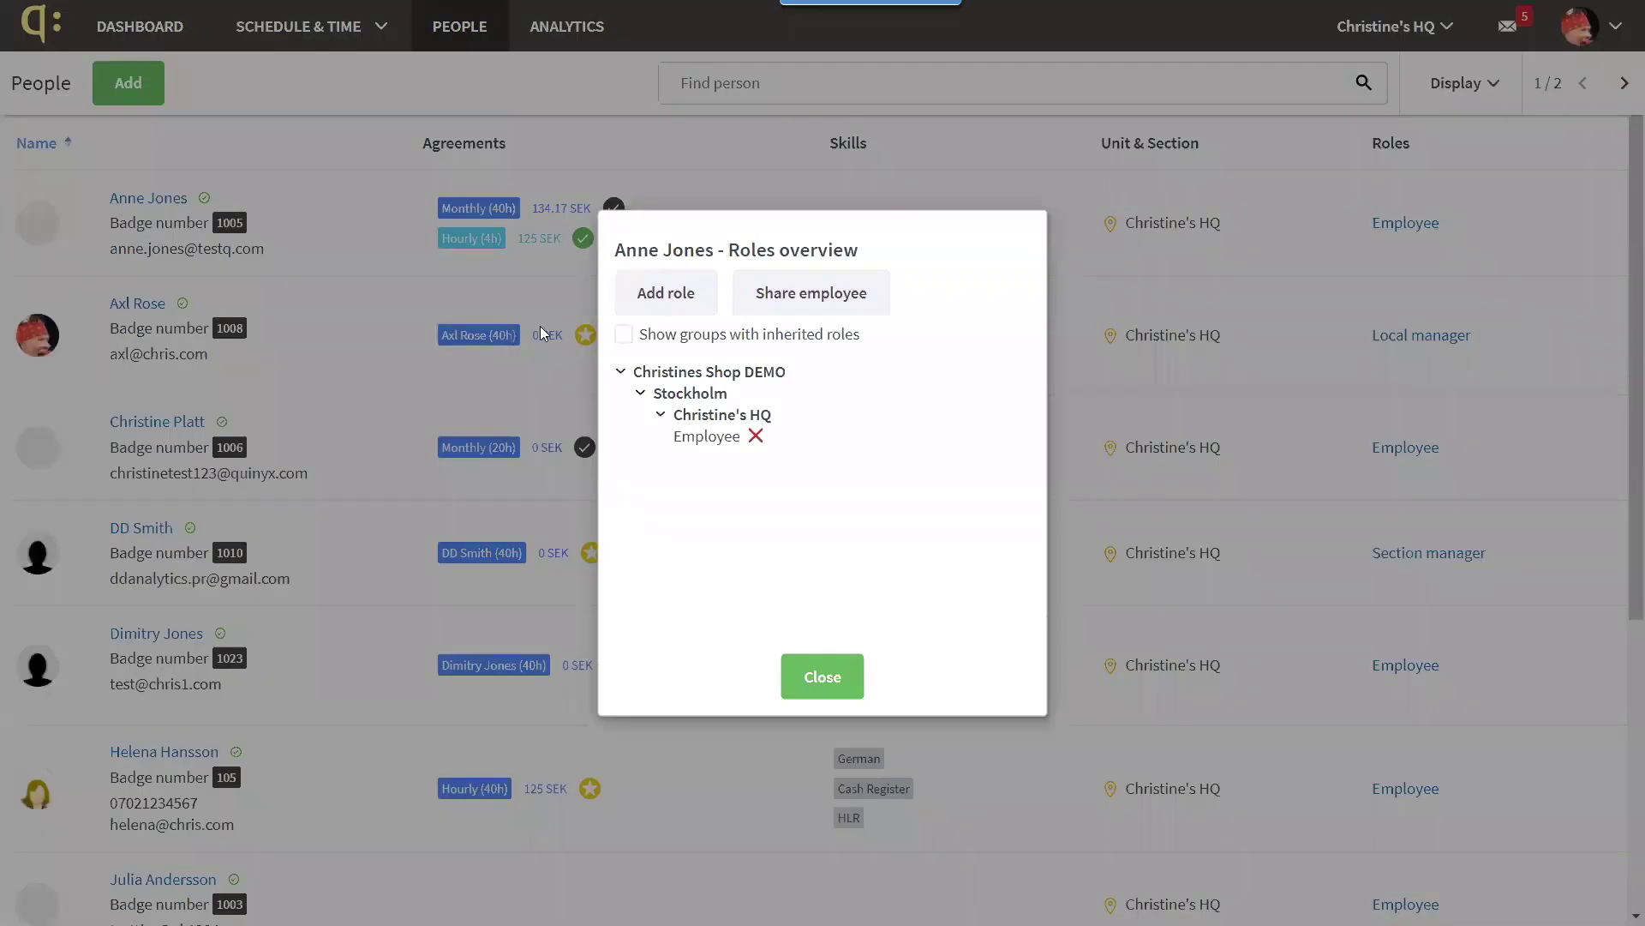
pyautogui.click(675, 292)
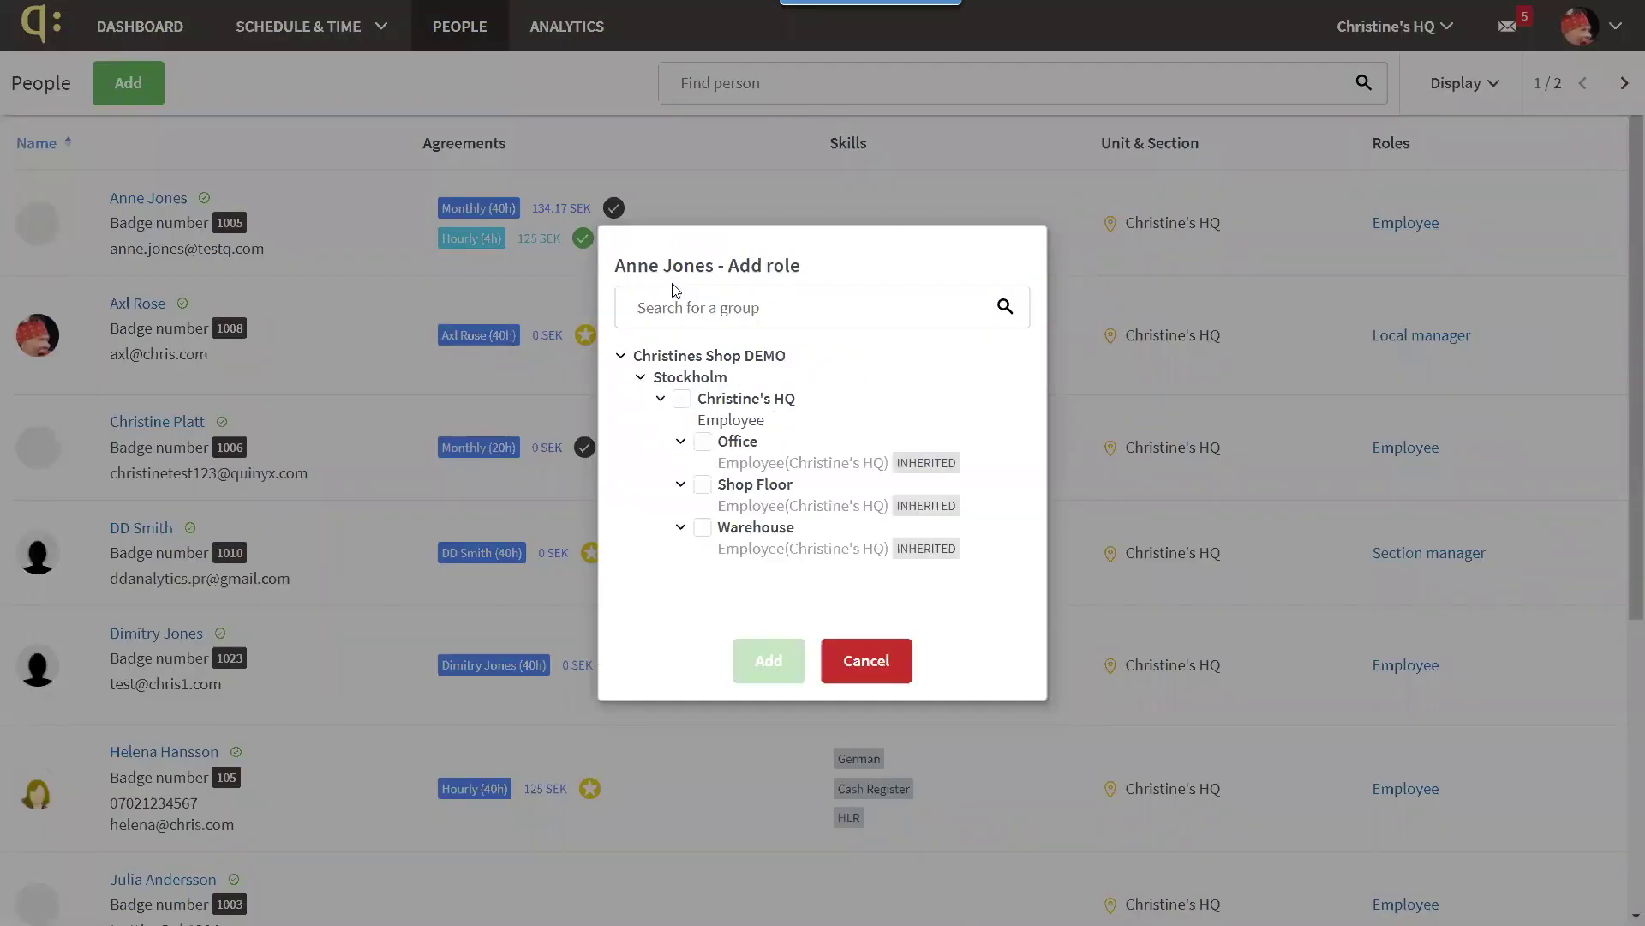
pyautogui.click(683, 399)
pyautogui.click(757, 661)
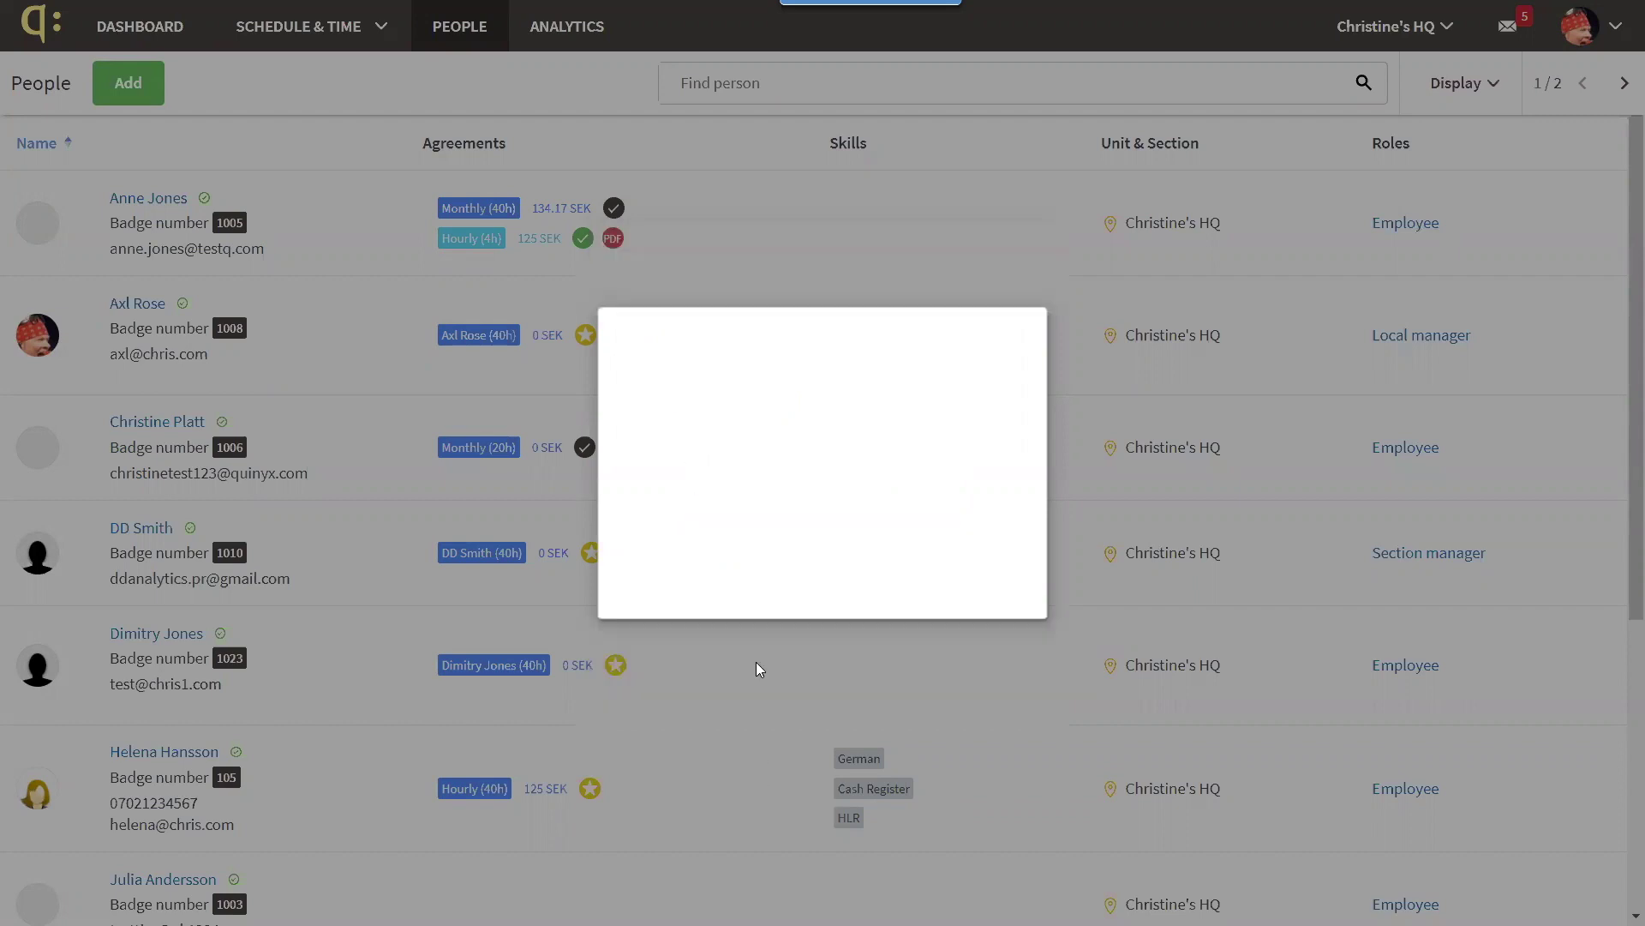
pyautogui.click(861, 375)
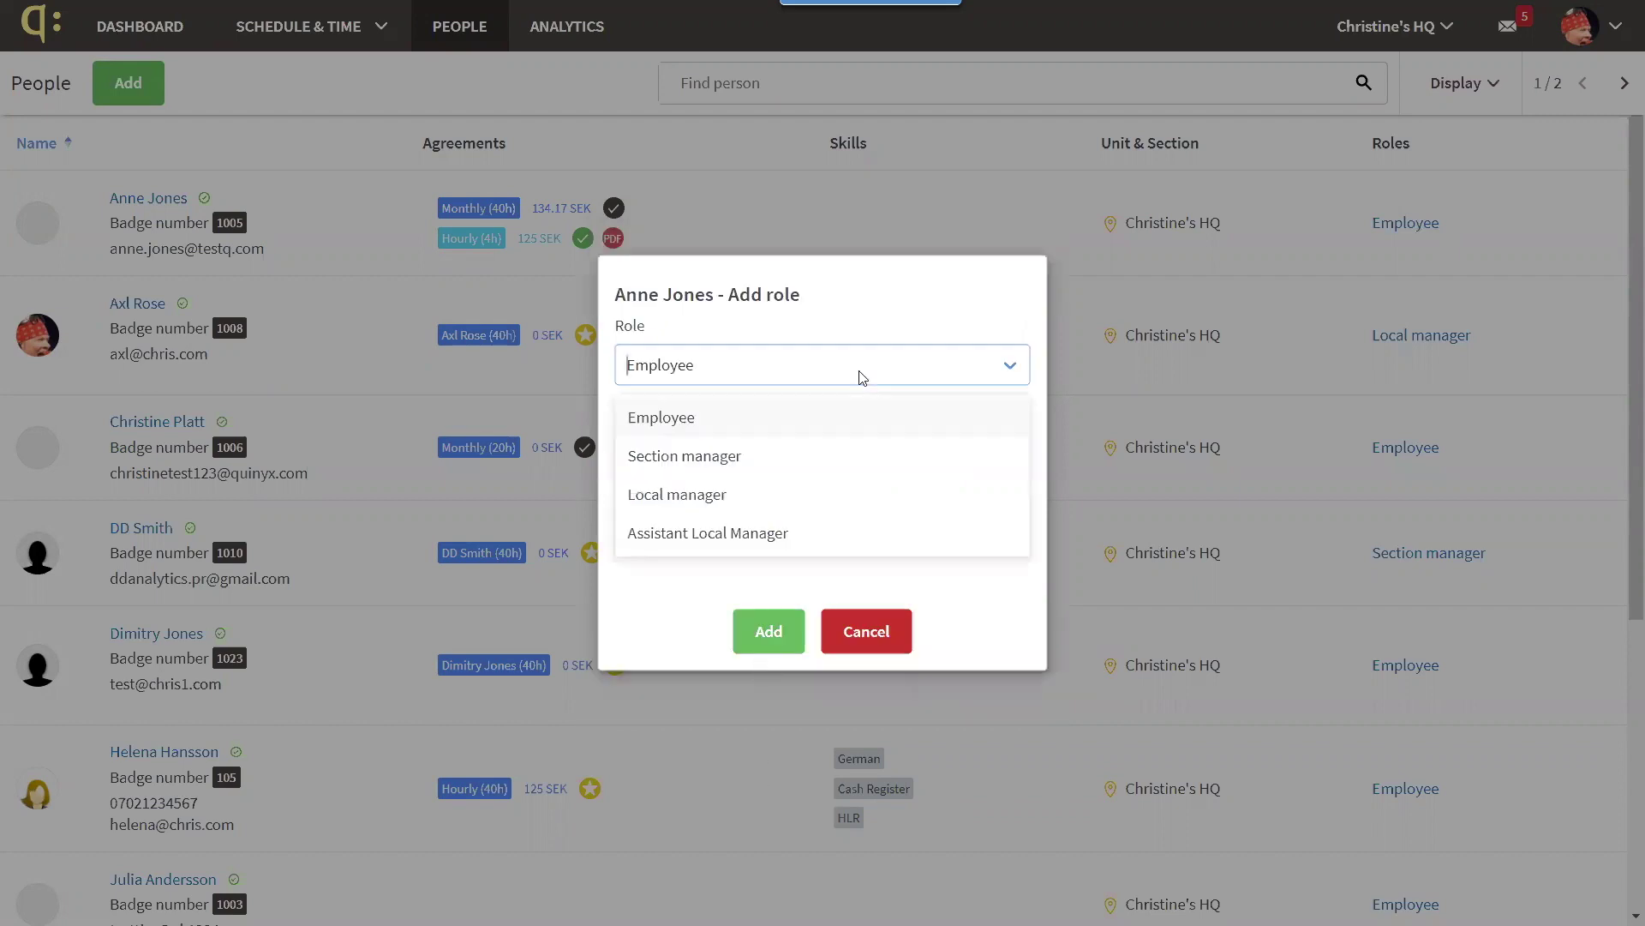
pyautogui.click(742, 533)
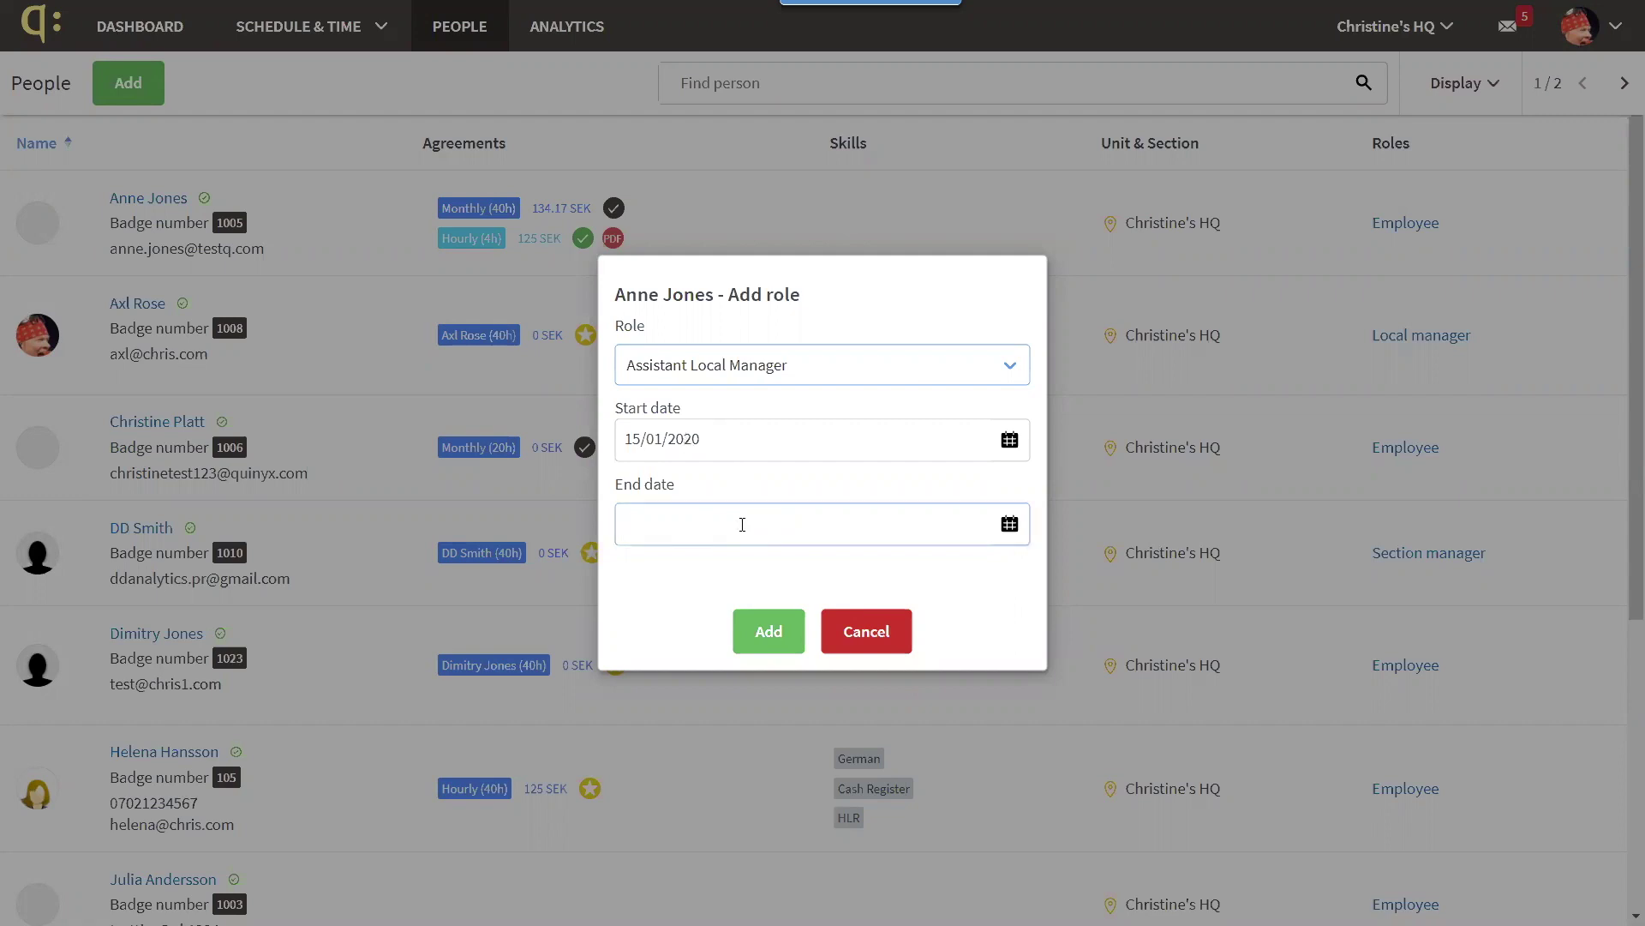
pyautogui.click(765, 622)
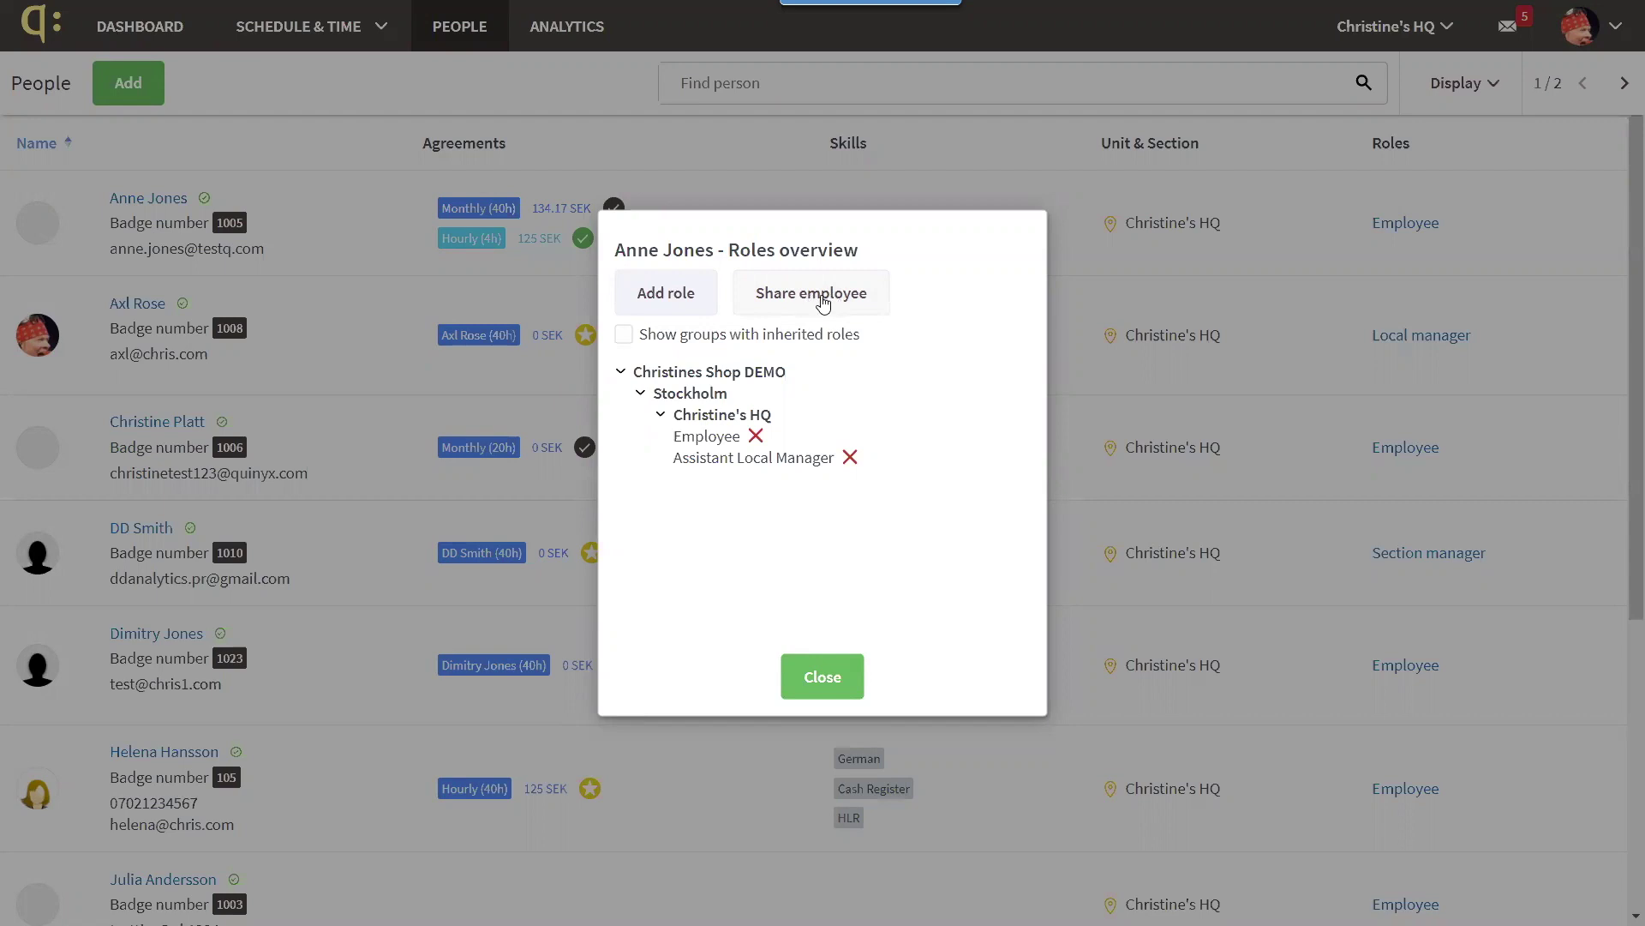
pyautogui.click(835, 687)
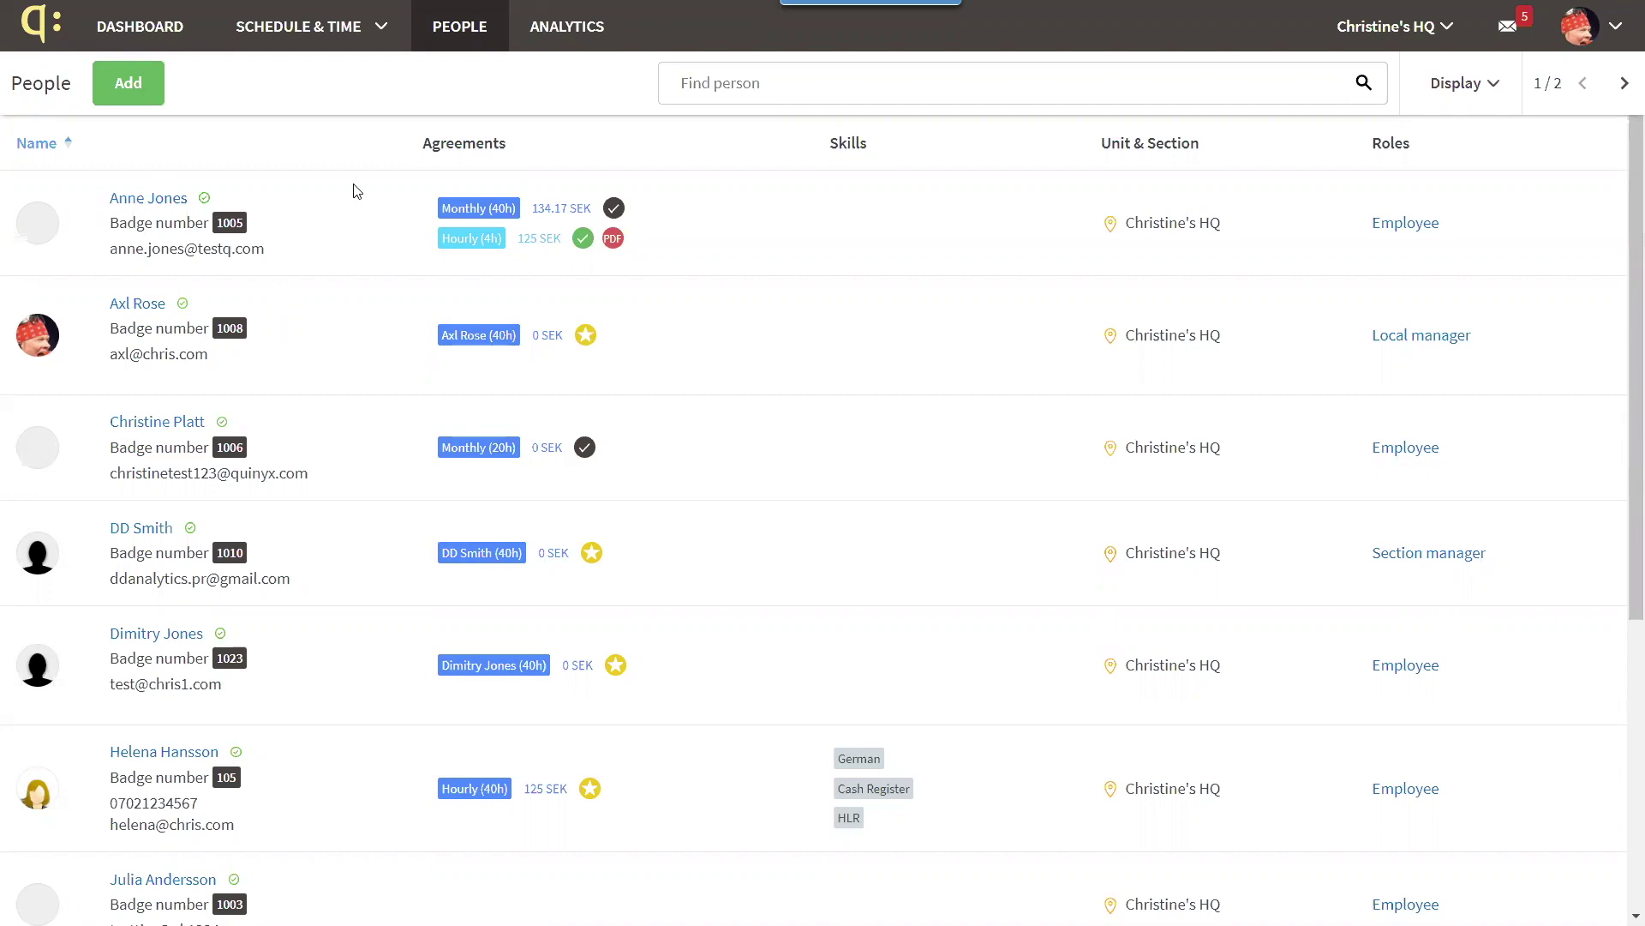
# Start a new person record and review its agreement template options and contact details fields without filling them in
pyautogui.click(130, 88)
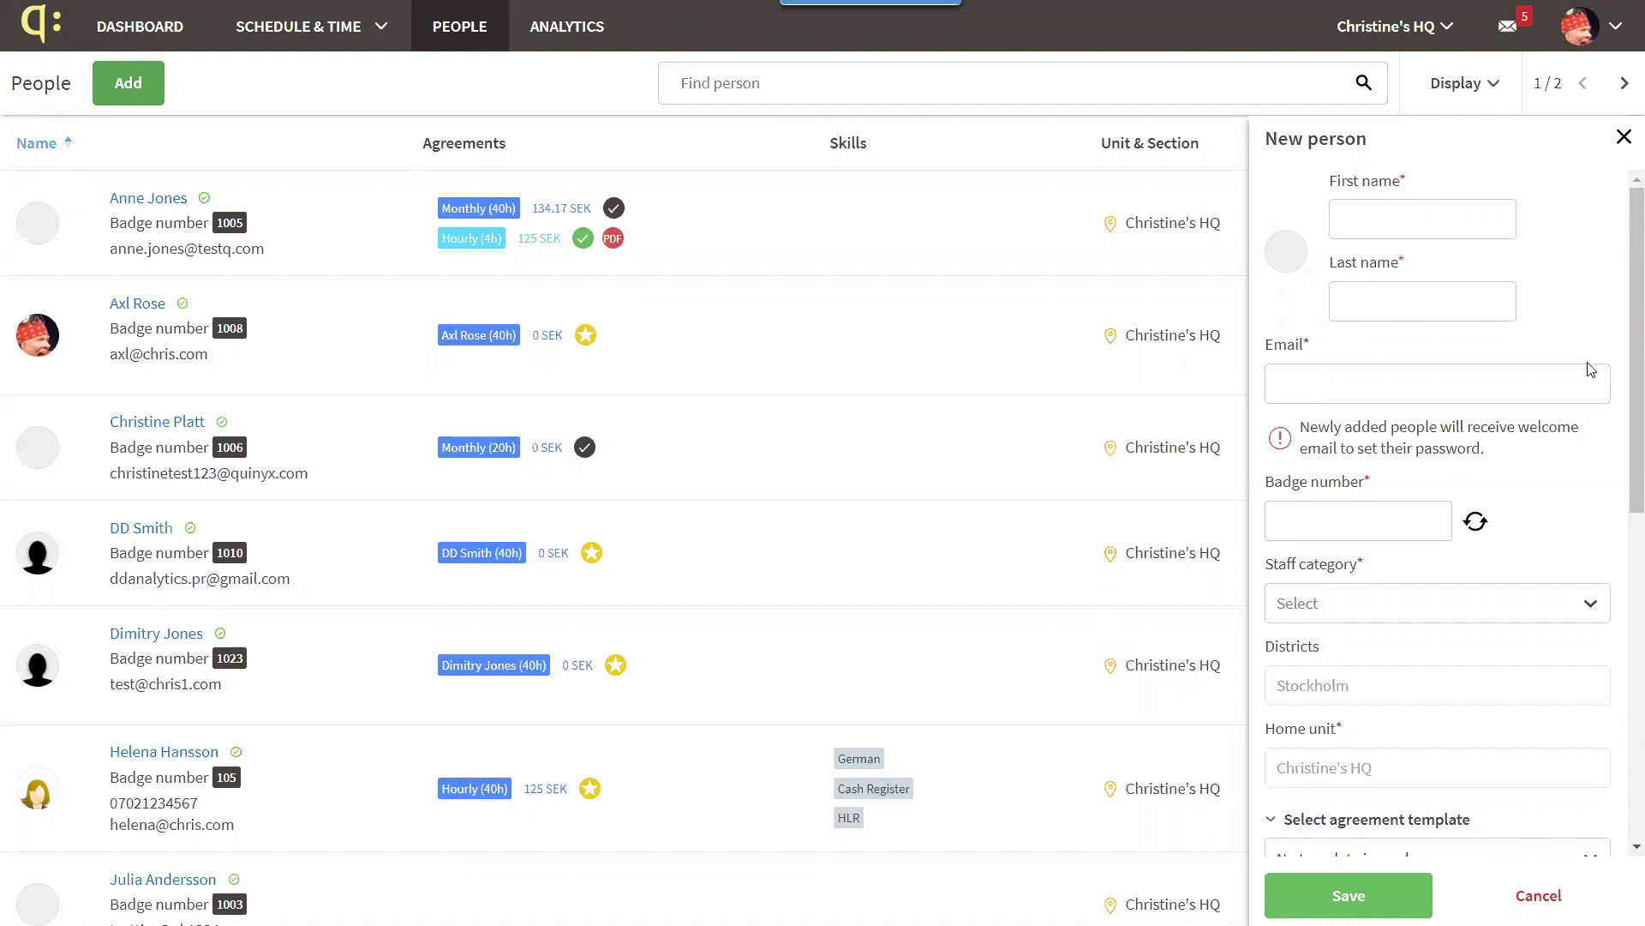
pyautogui.moveTo(1621, 342); pyautogui.dragTo(1342, 549)
pyautogui.click(1423, 485)
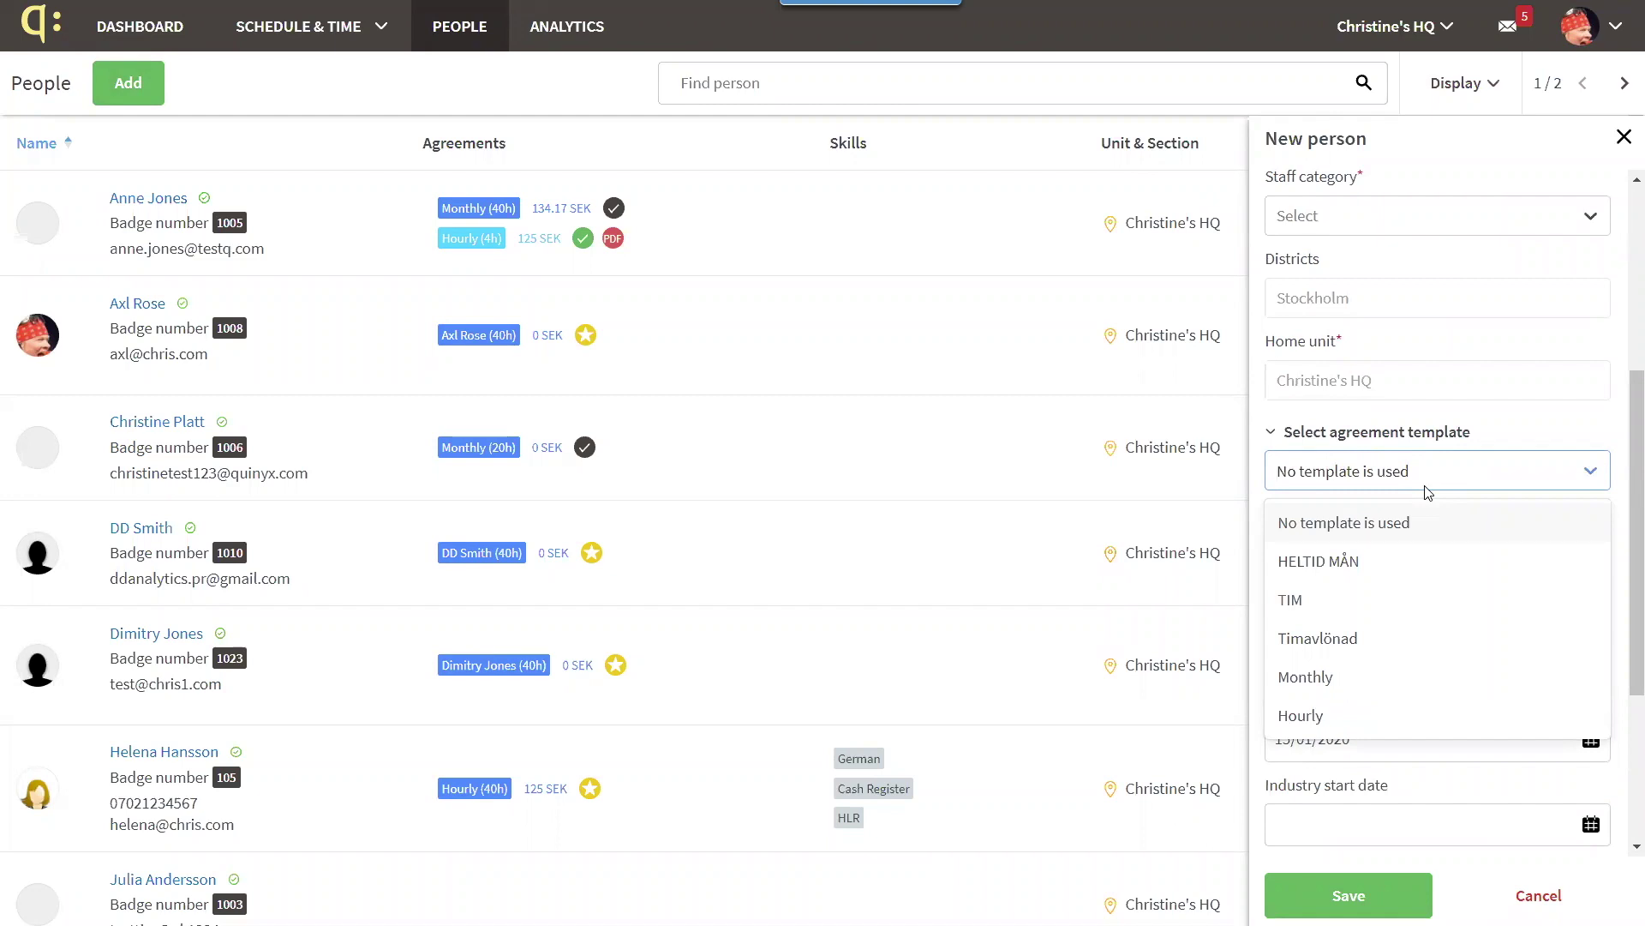
pyautogui.click(1525, 422)
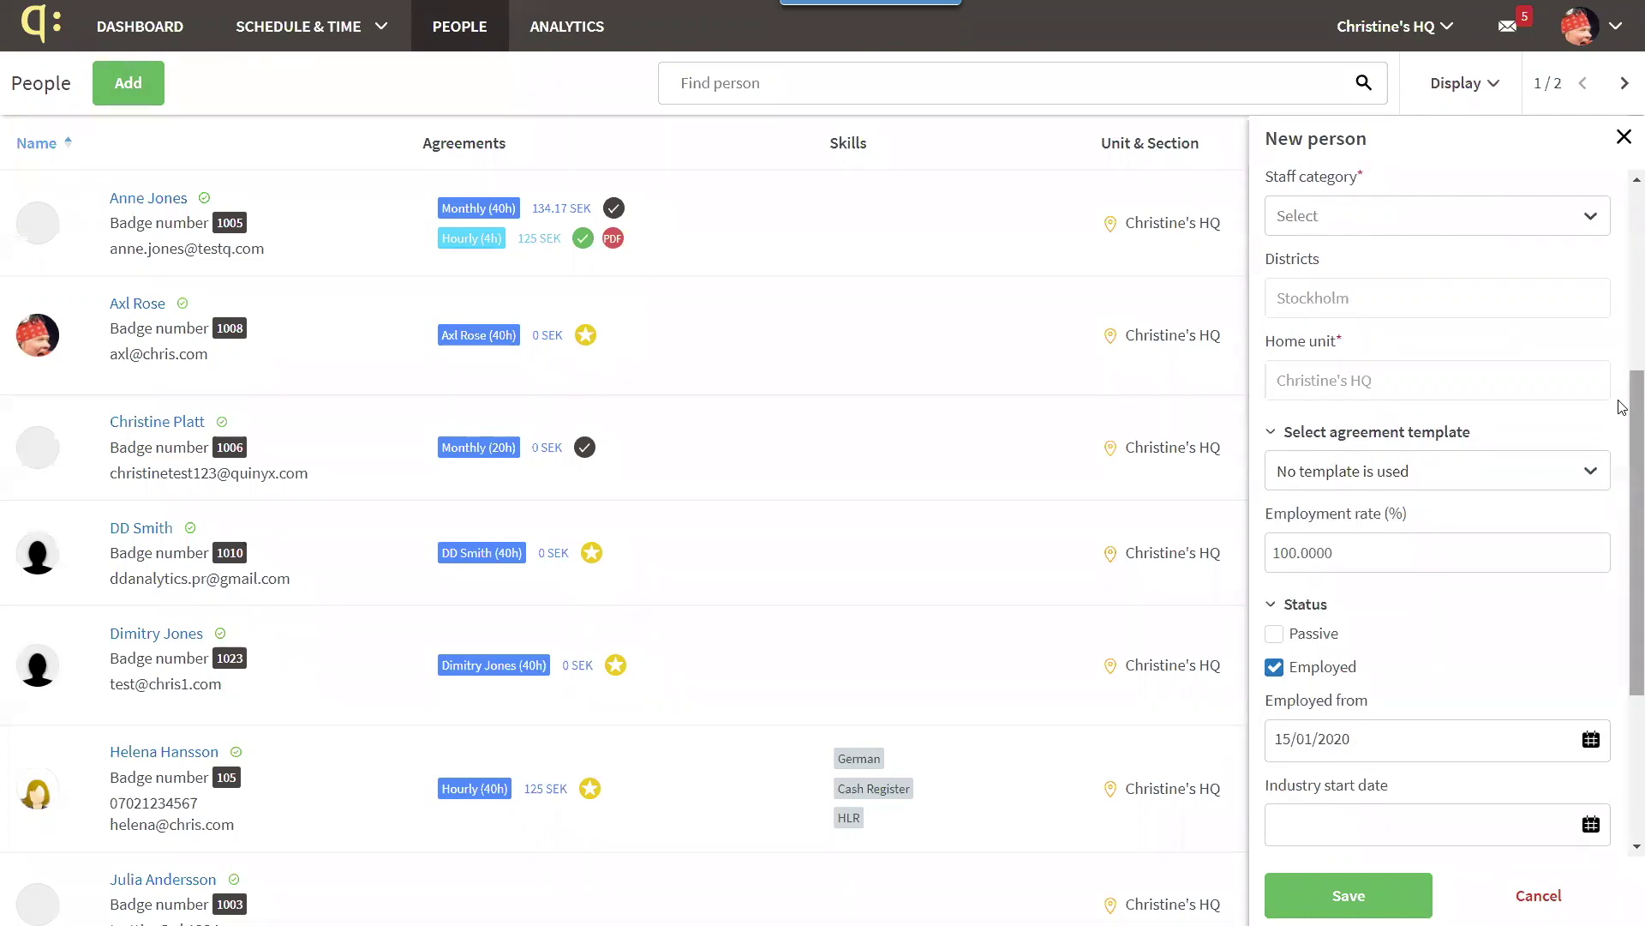
pyautogui.scroll(-3, 1622, 407)
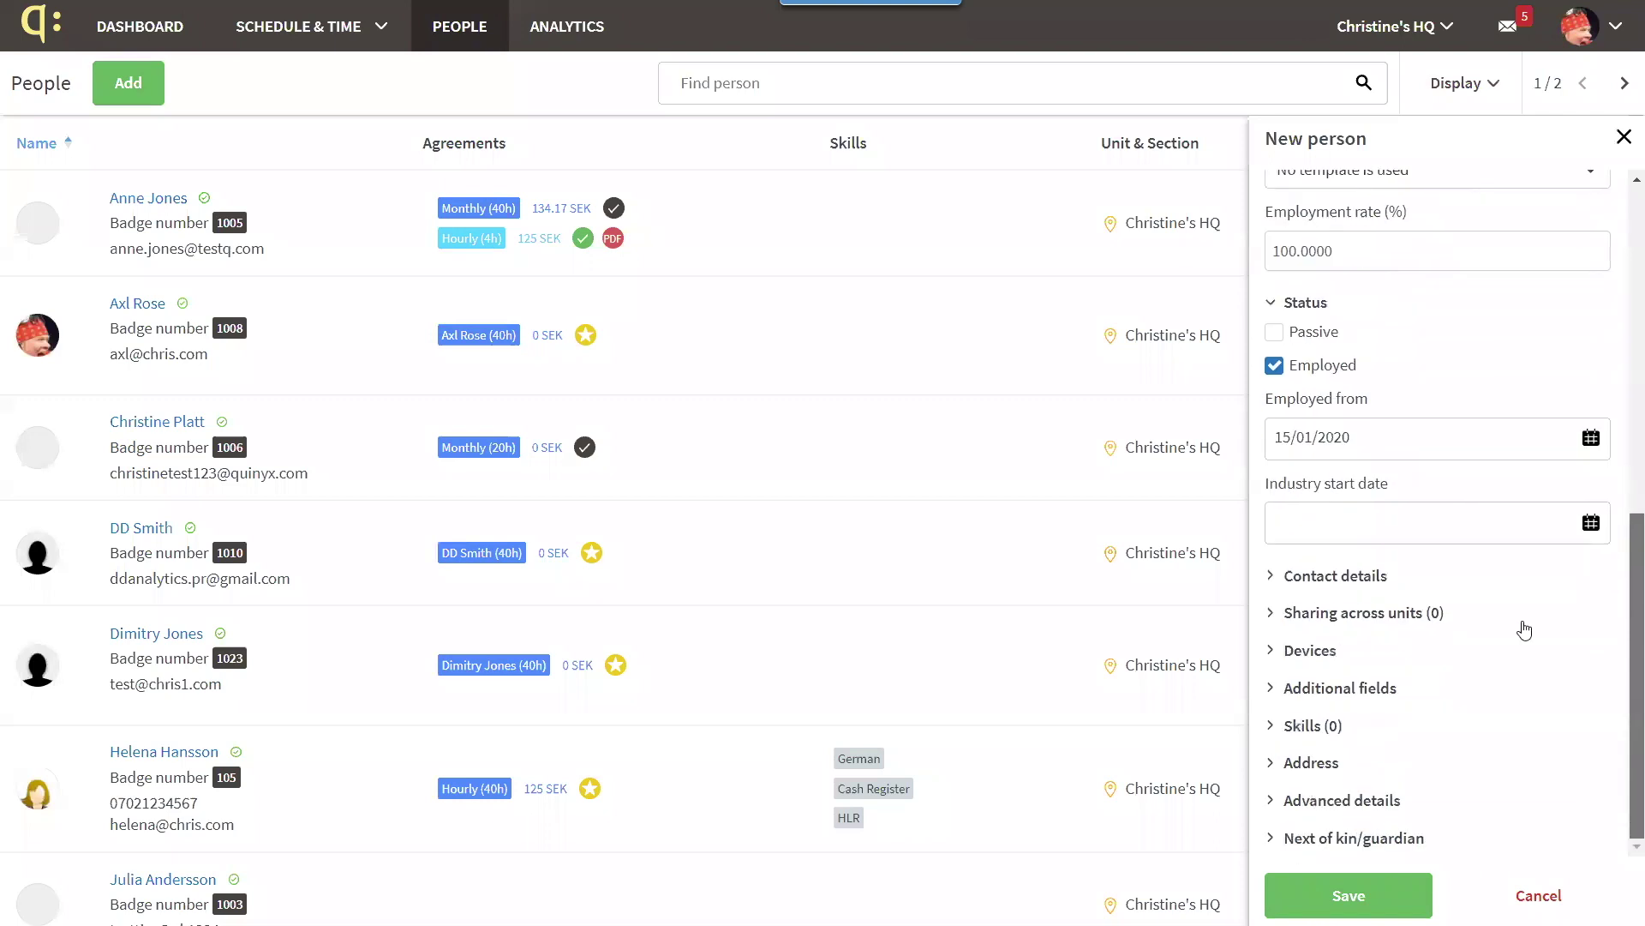
pyautogui.click(1276, 576)
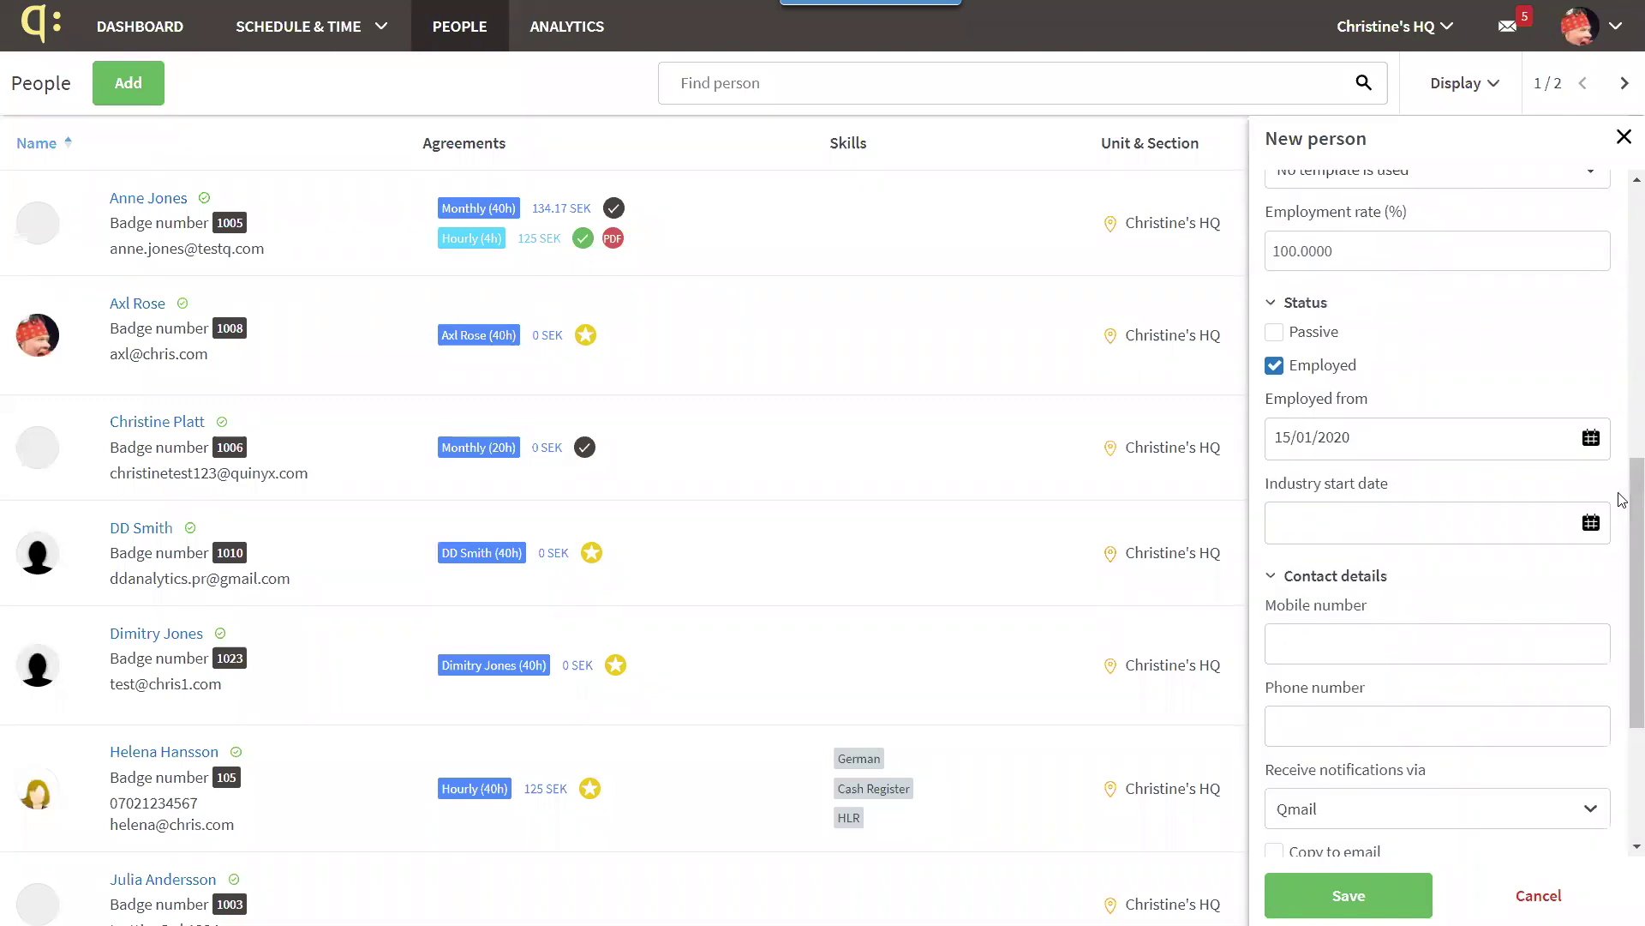
pyautogui.scroll(-3, 1623, 591)
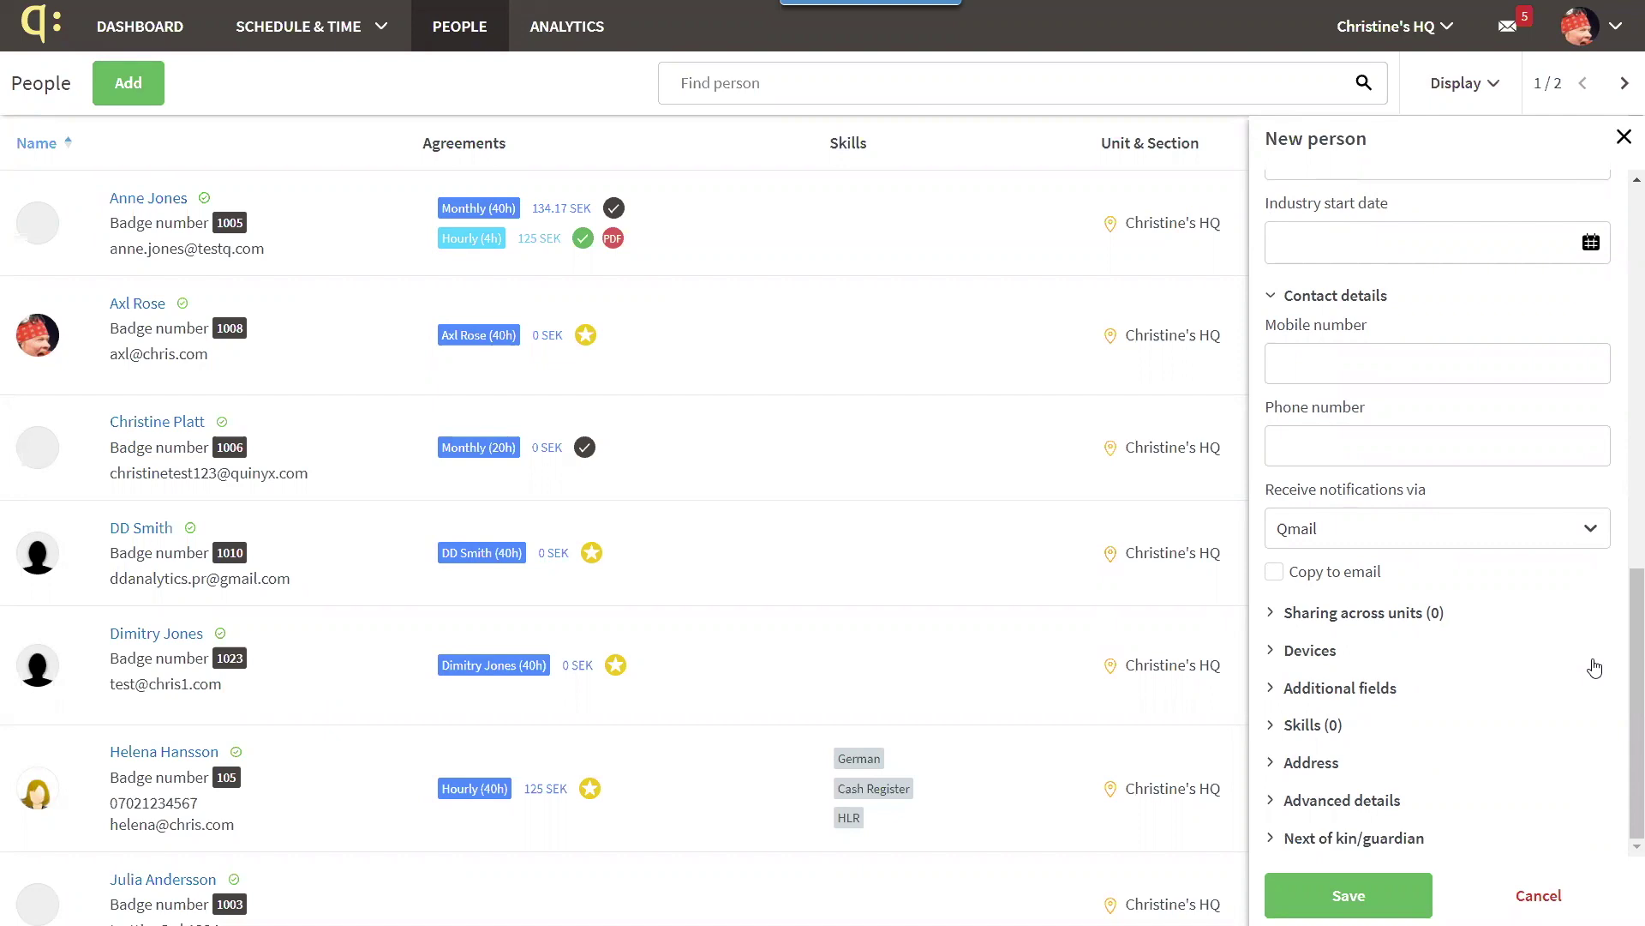
# Try out sharing the new person across units with the Shareable option and an added unit, and close the record without saving
pyautogui.click(1271, 614)
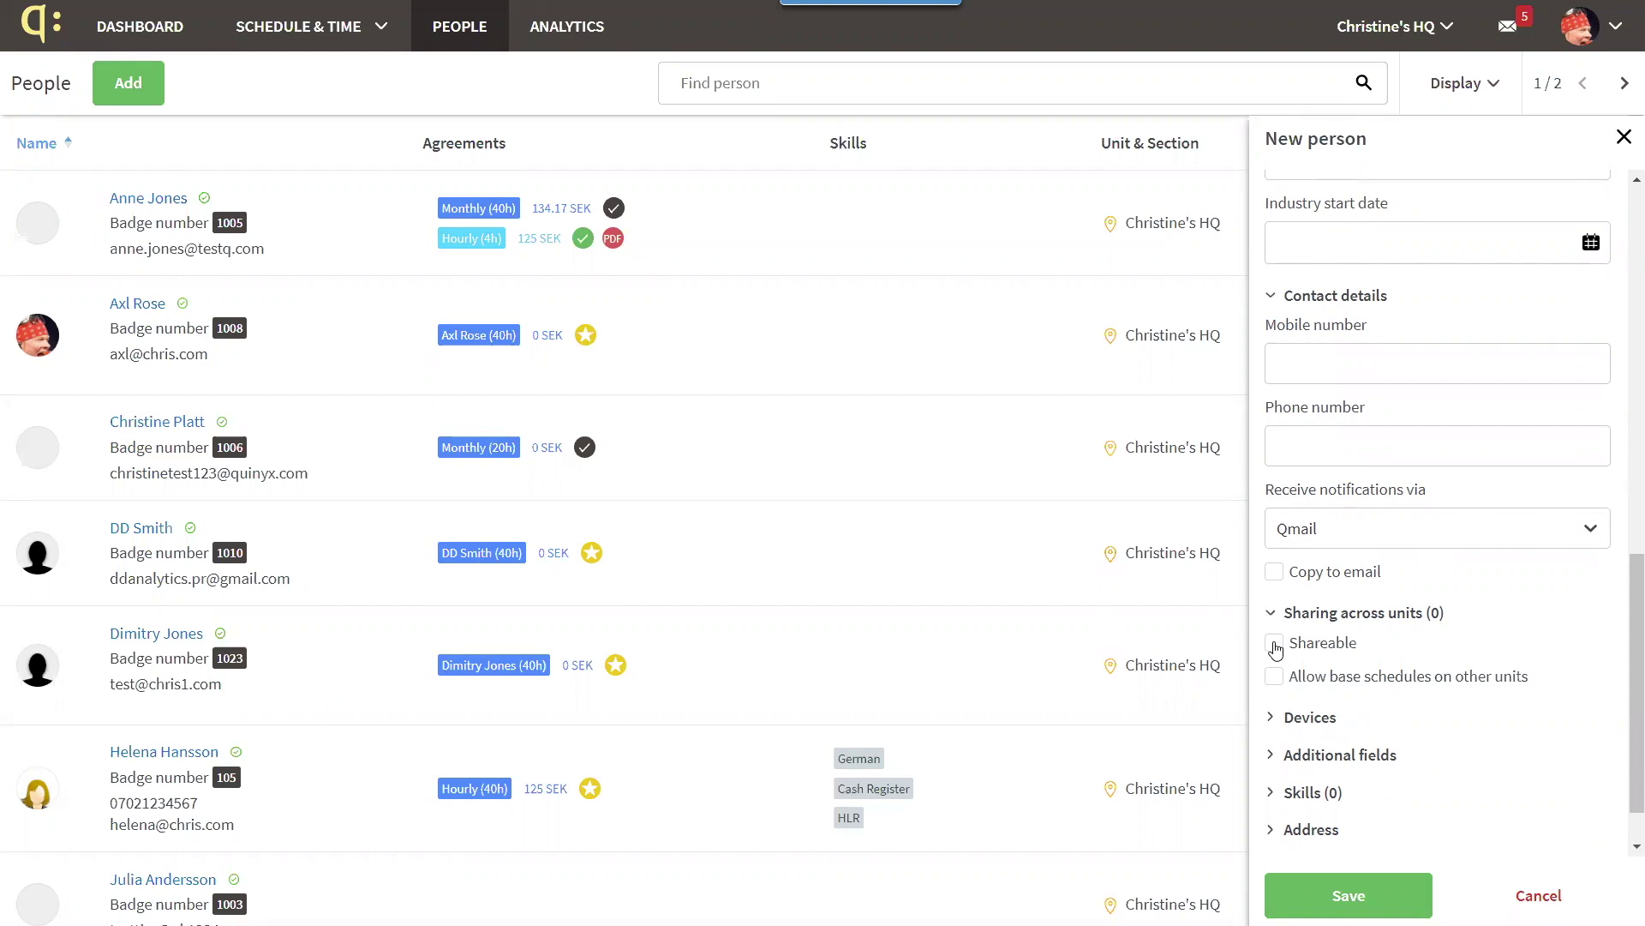
pyautogui.click(1275, 644)
pyautogui.click(1353, 722)
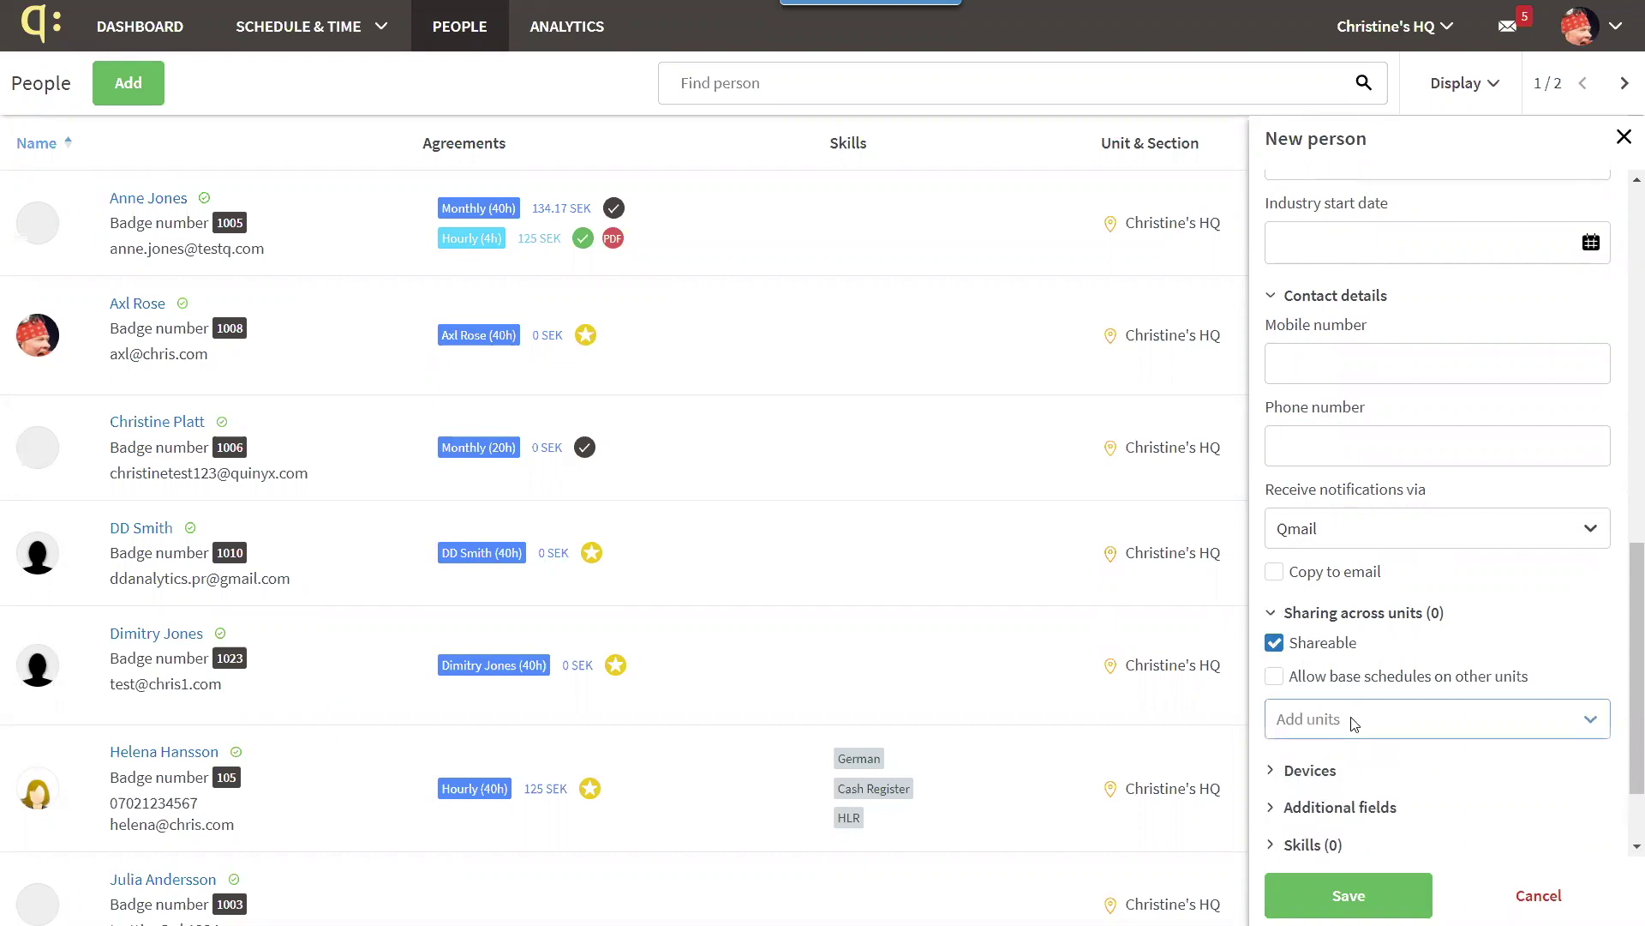
pyautogui.click(1281, 773)
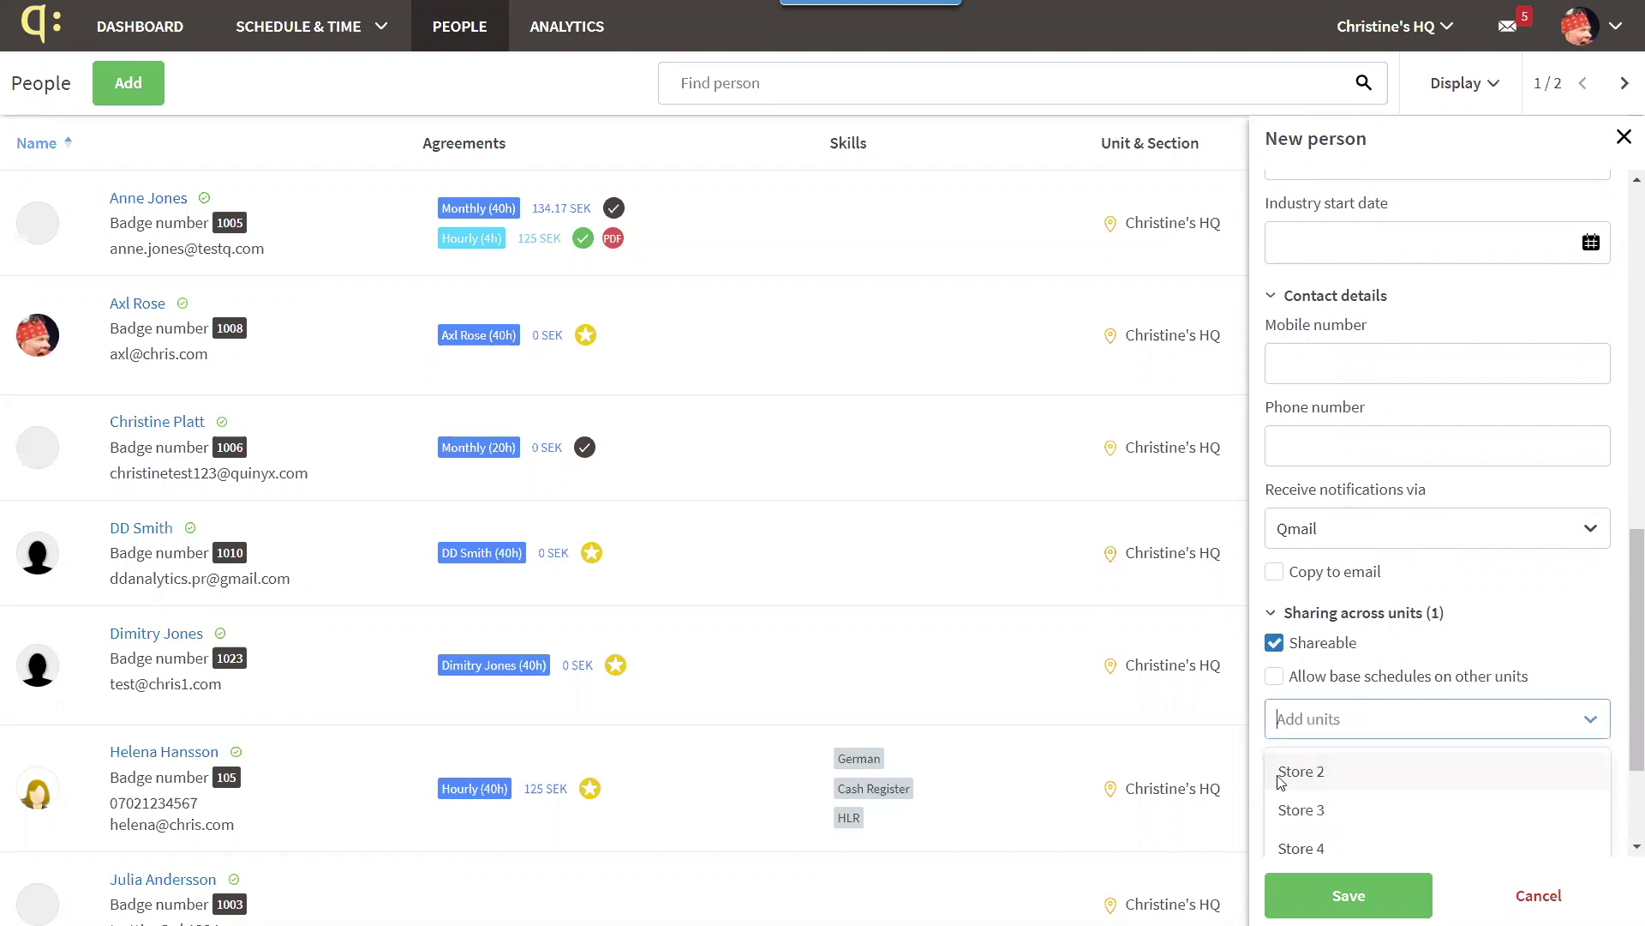
pyautogui.click(1525, 638)
pyautogui.click(1531, 642)
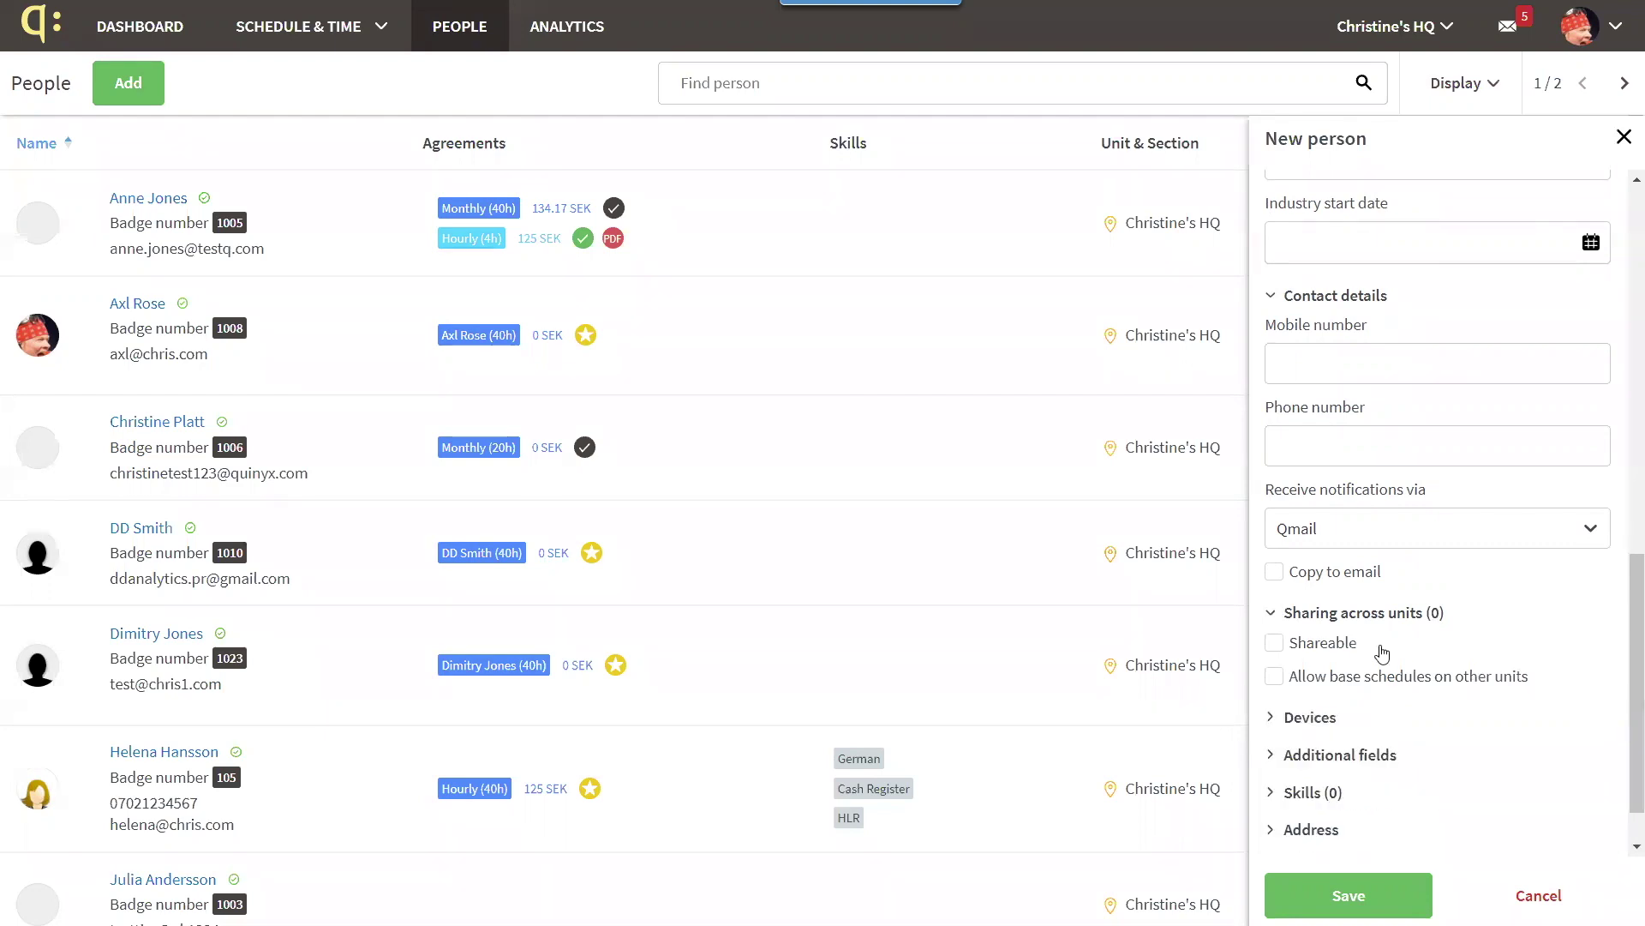
pyautogui.click(1336, 645)
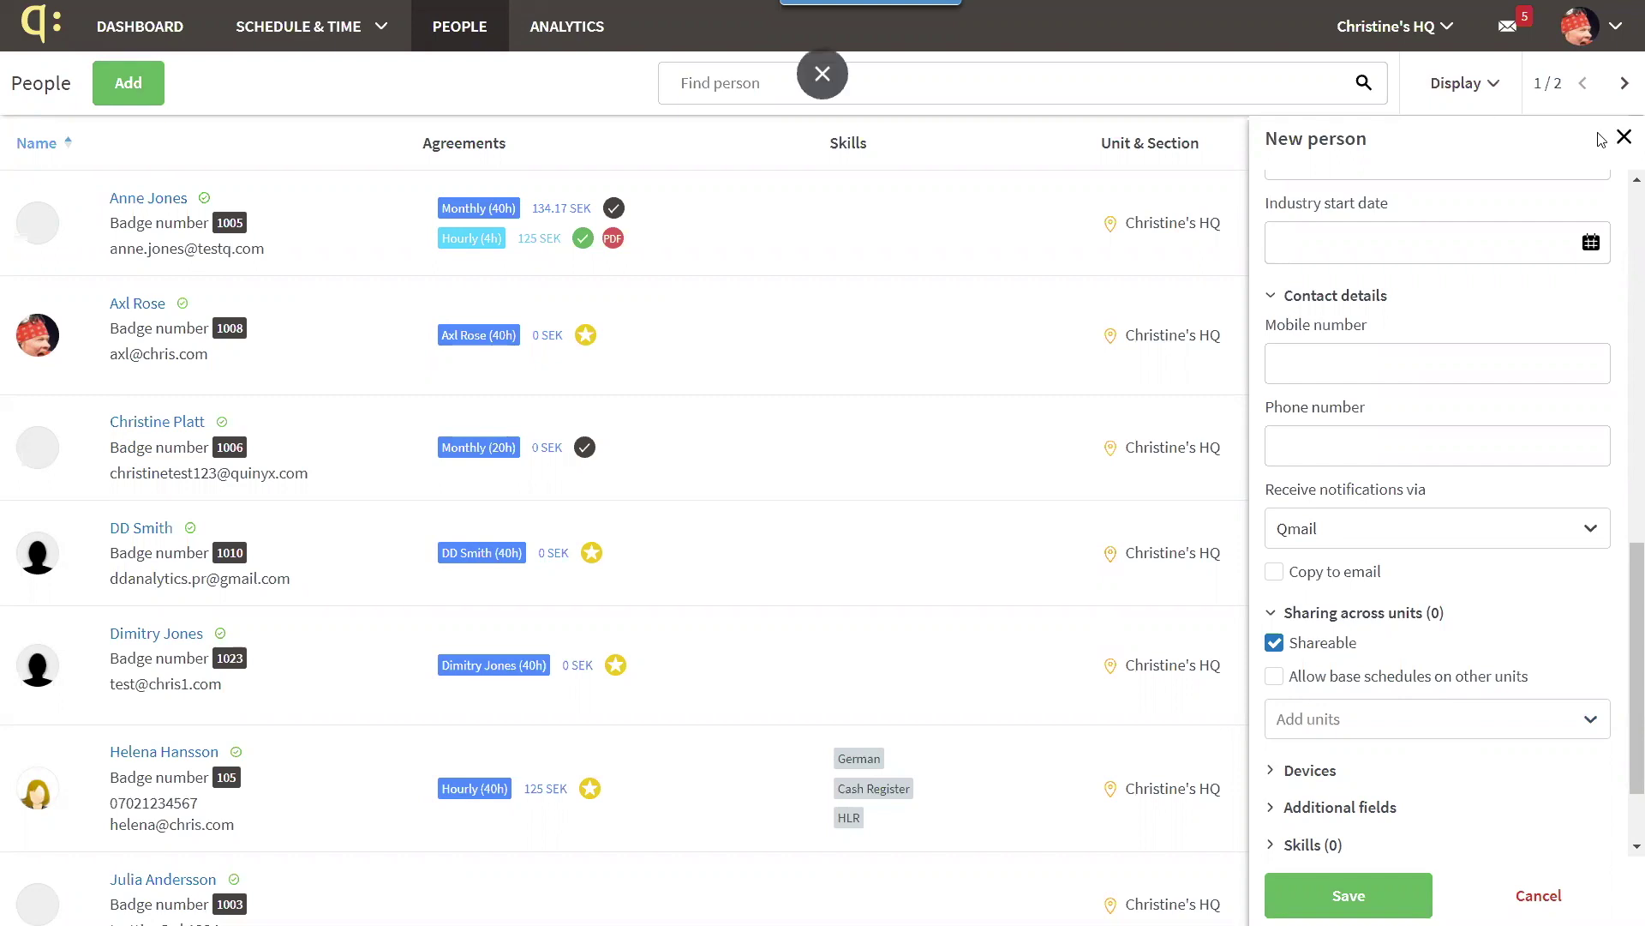
pyautogui.click(1624, 140)
# View the roles overview and Share employee groups for the employee with the Monthly (20h) agreement, and close without sharing
pyautogui.scroll(-1, 1622, 140)
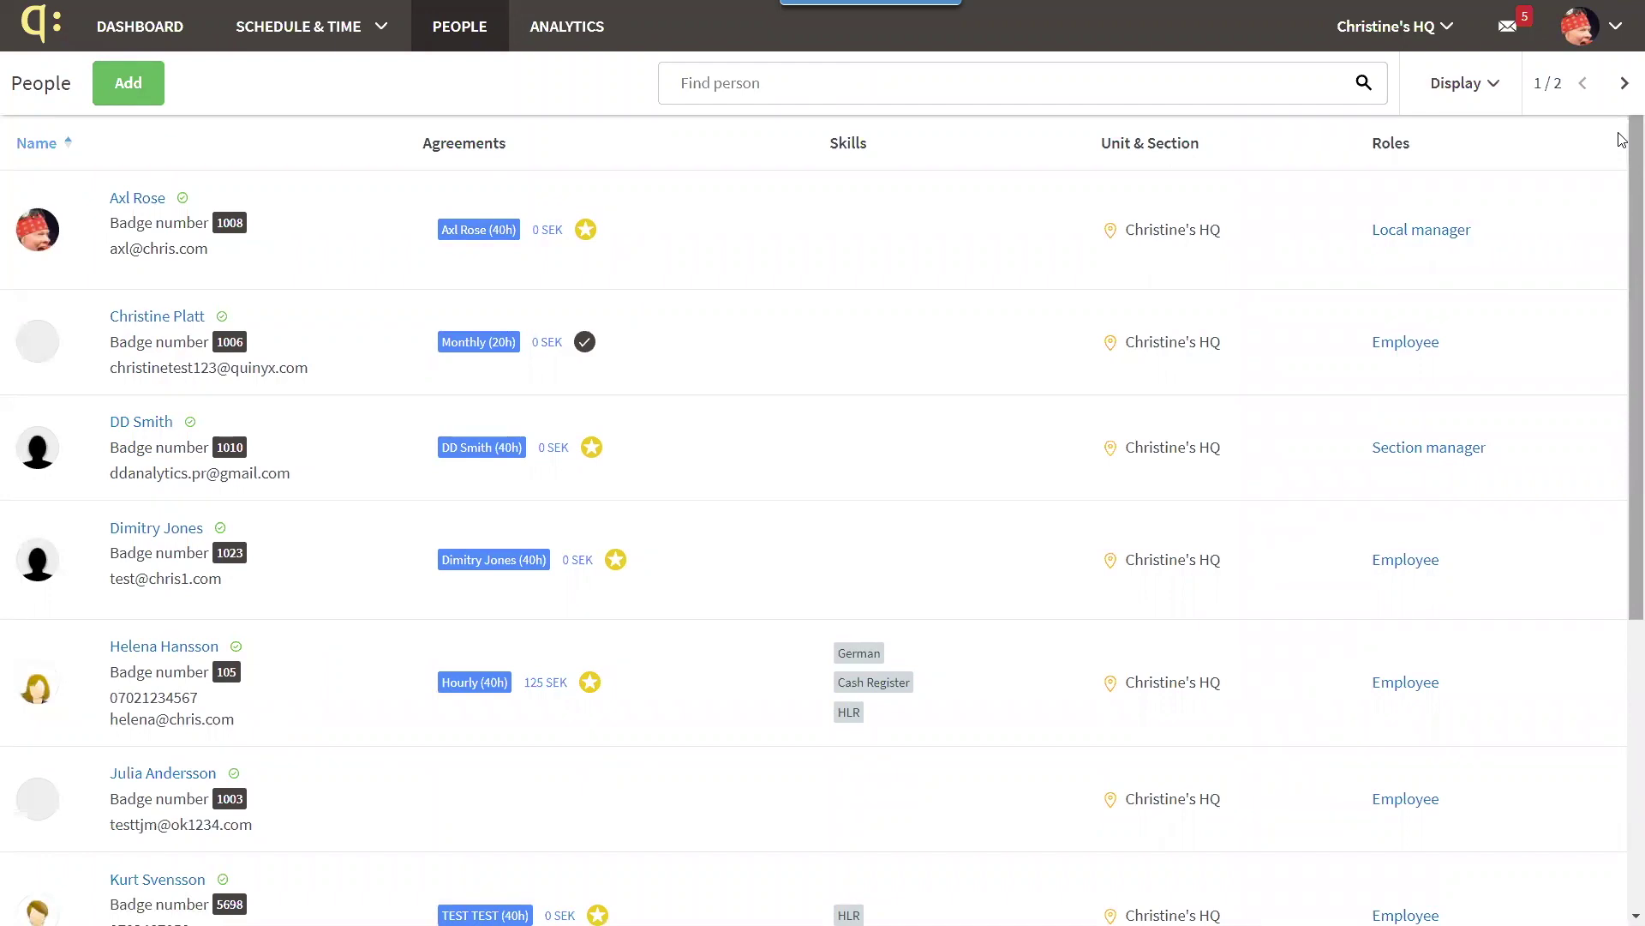
pyautogui.click(1426, 344)
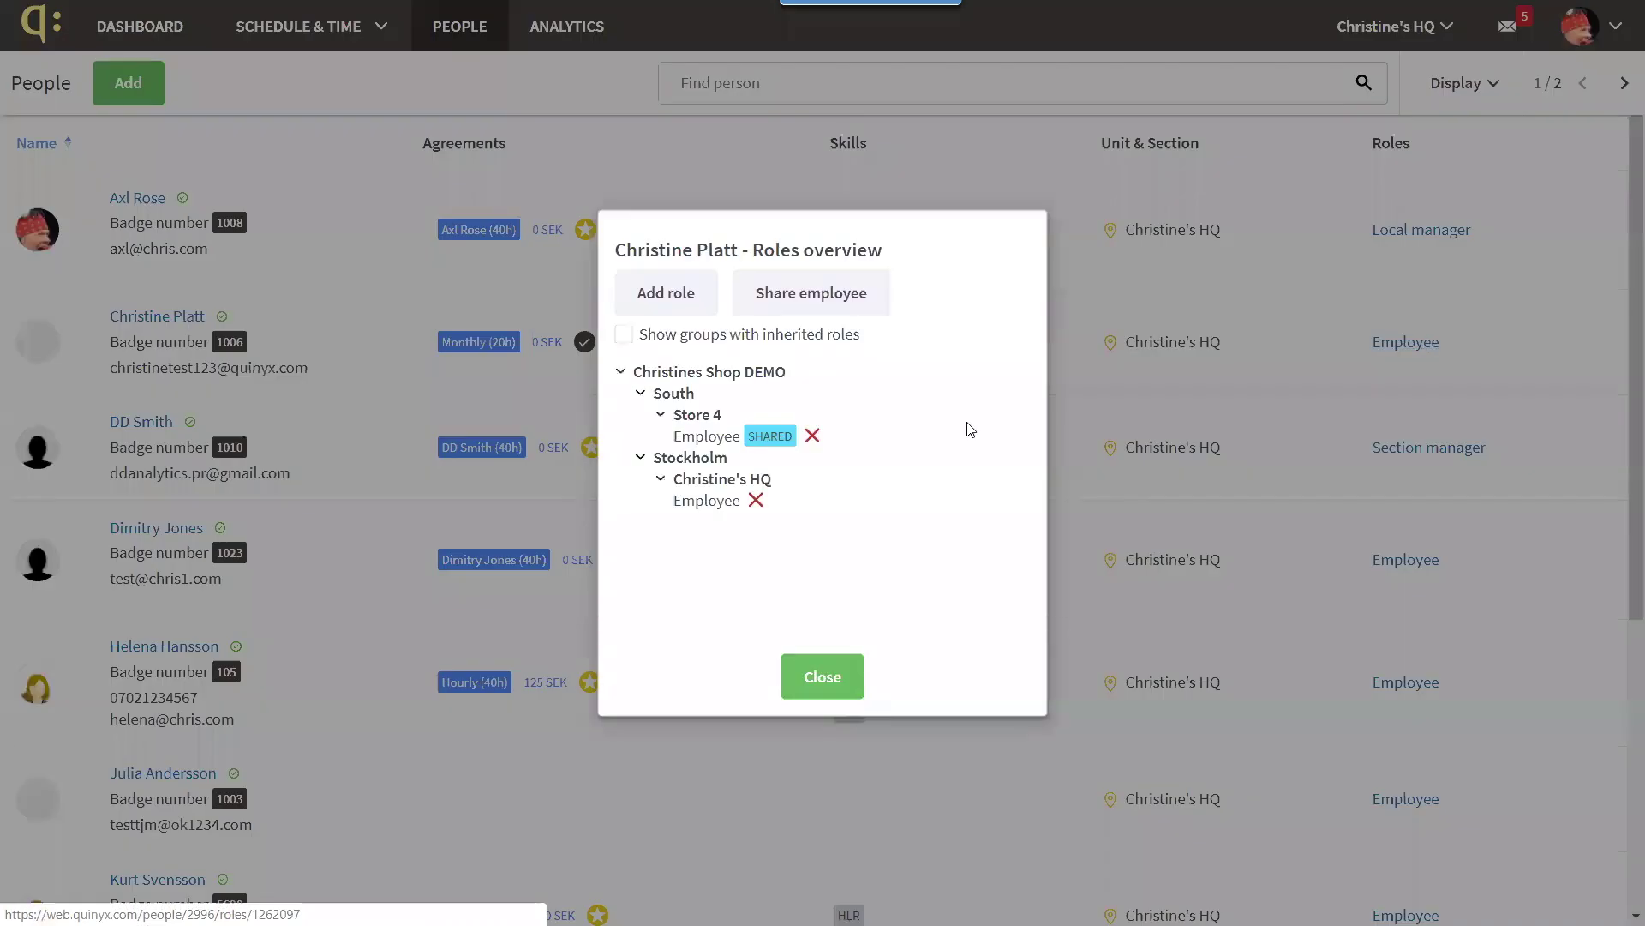
pyautogui.click(797, 300)
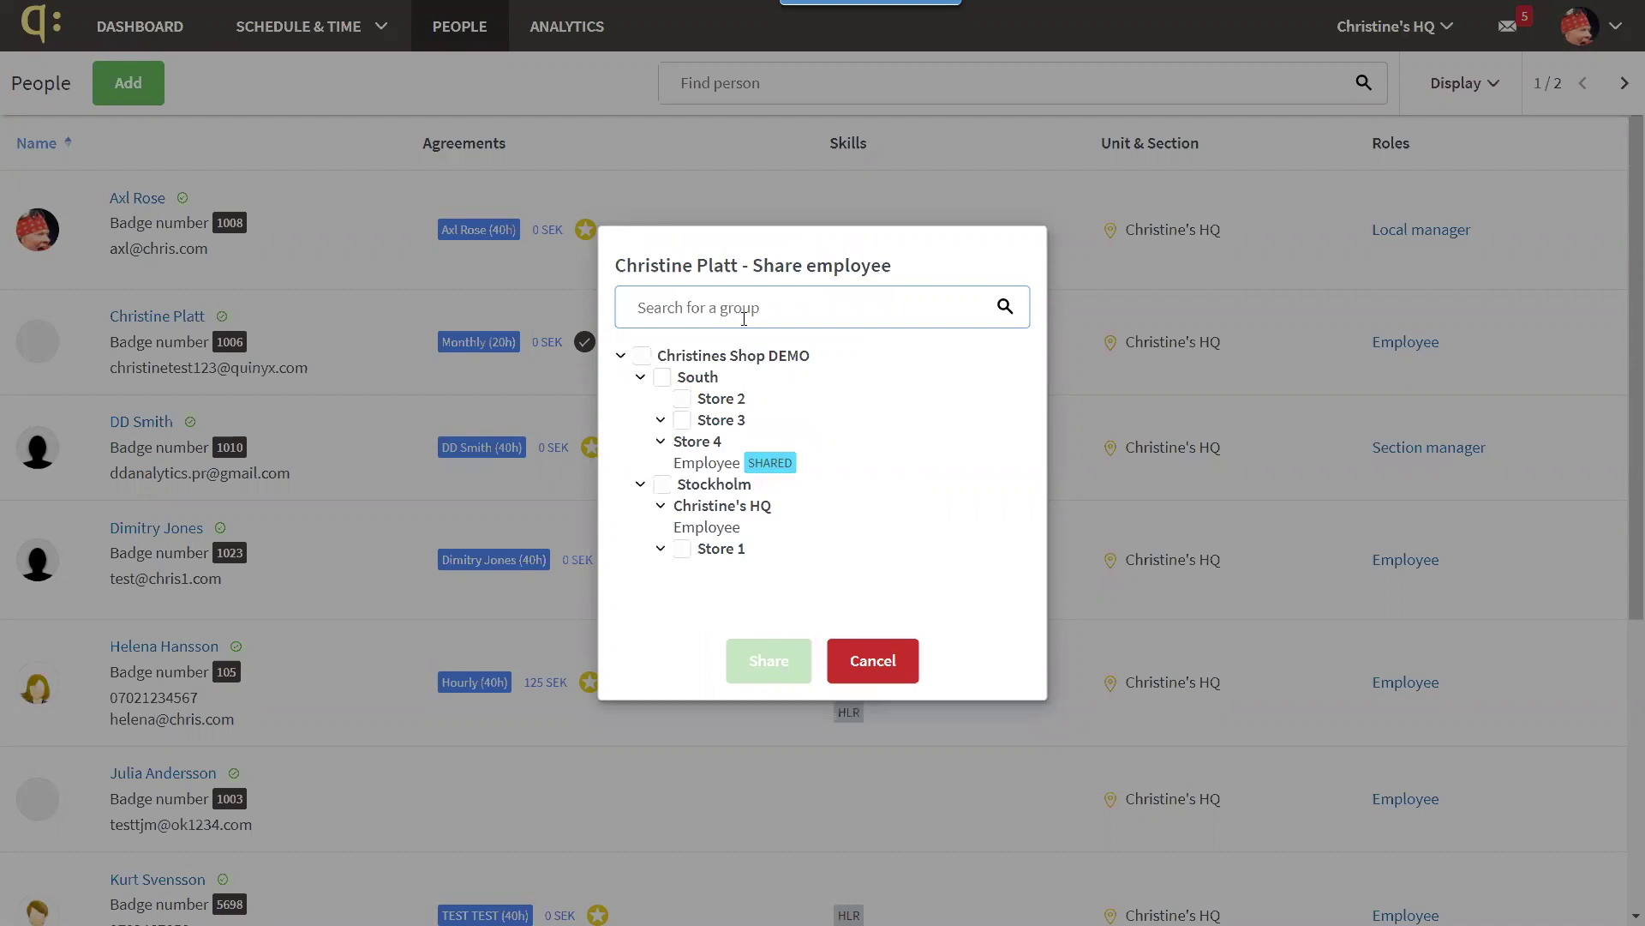
pyautogui.click(854, 664)
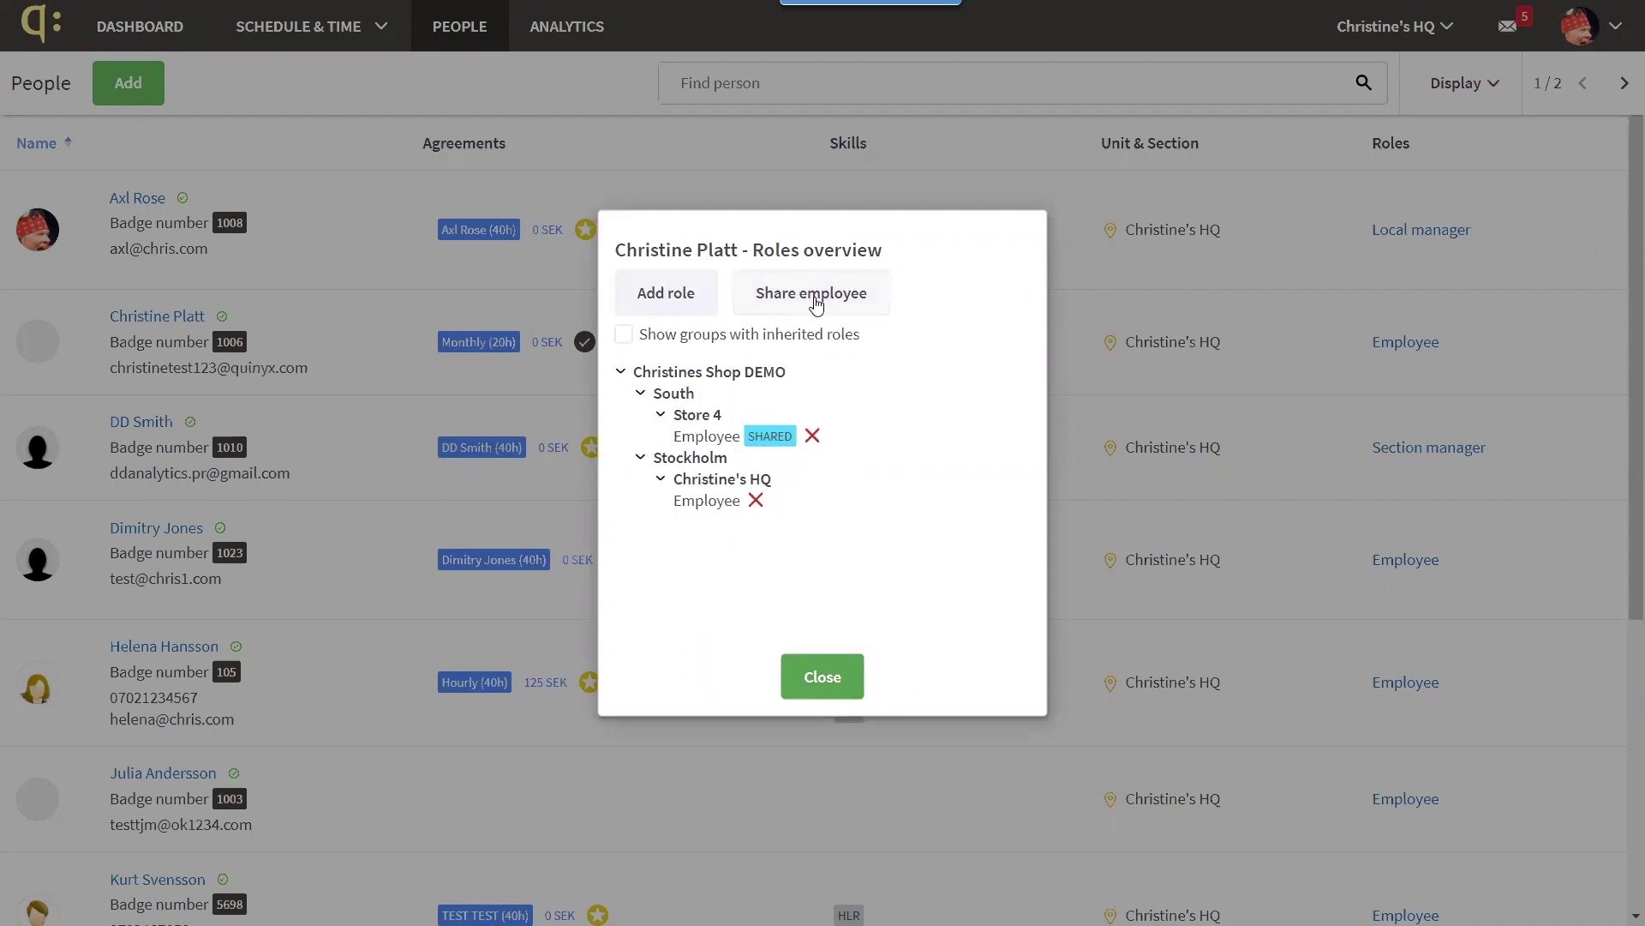
pyautogui.click(768, 677)
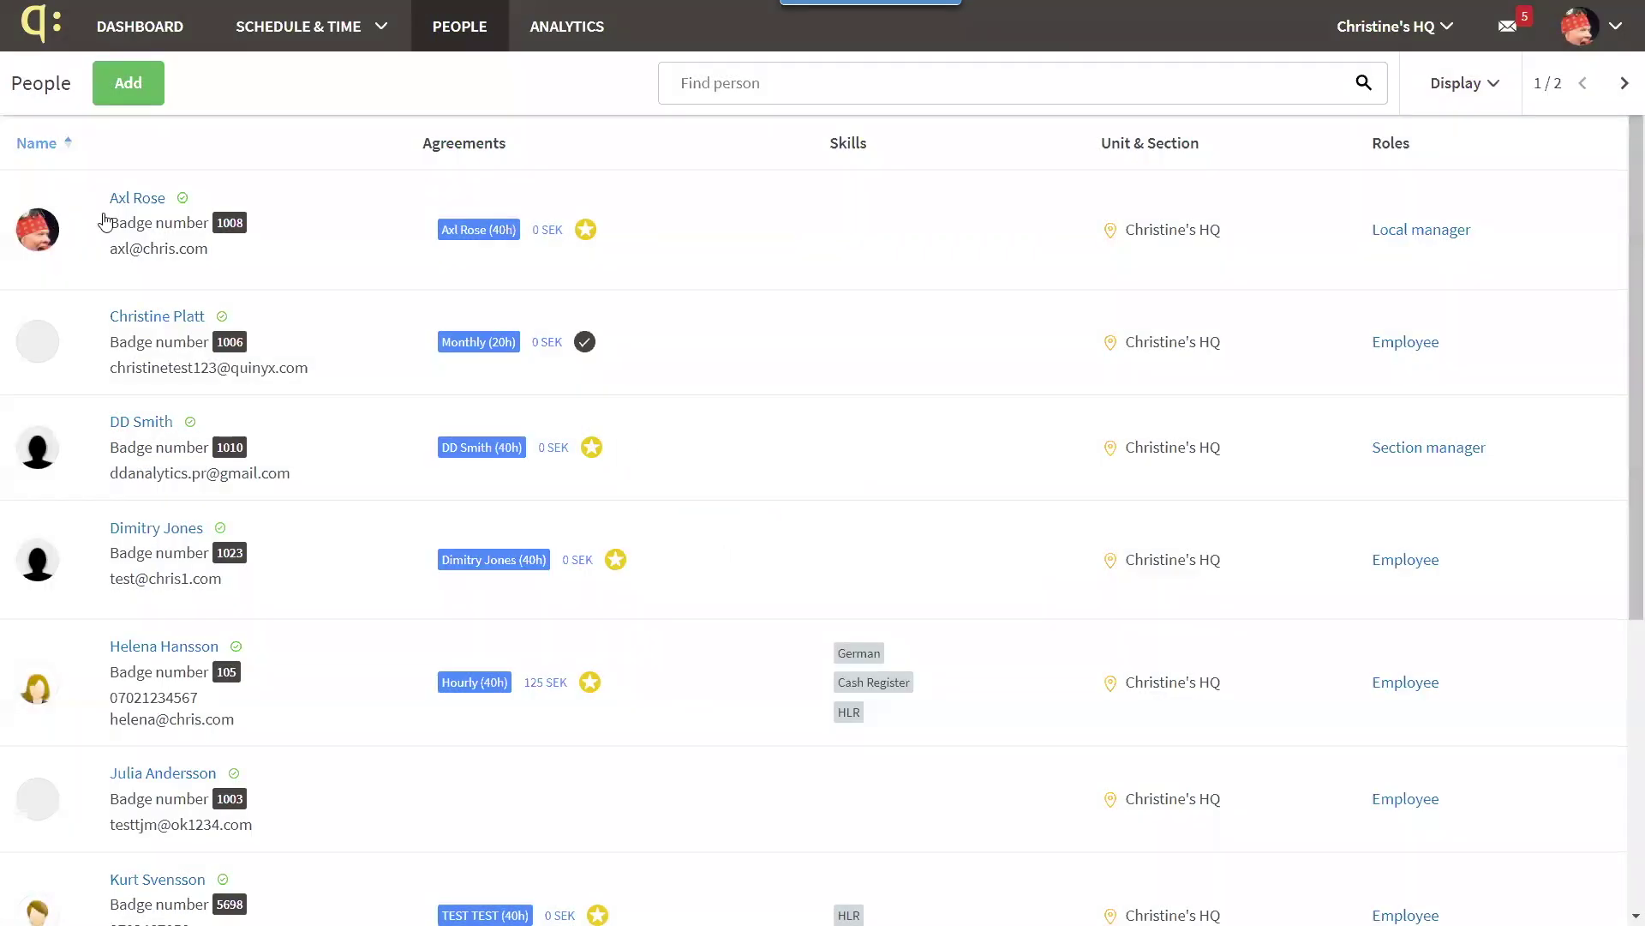
# View the Sharing across units settings of the employee with the Monthly (20h) agreement, and close the record
pyautogui.click(149, 319)
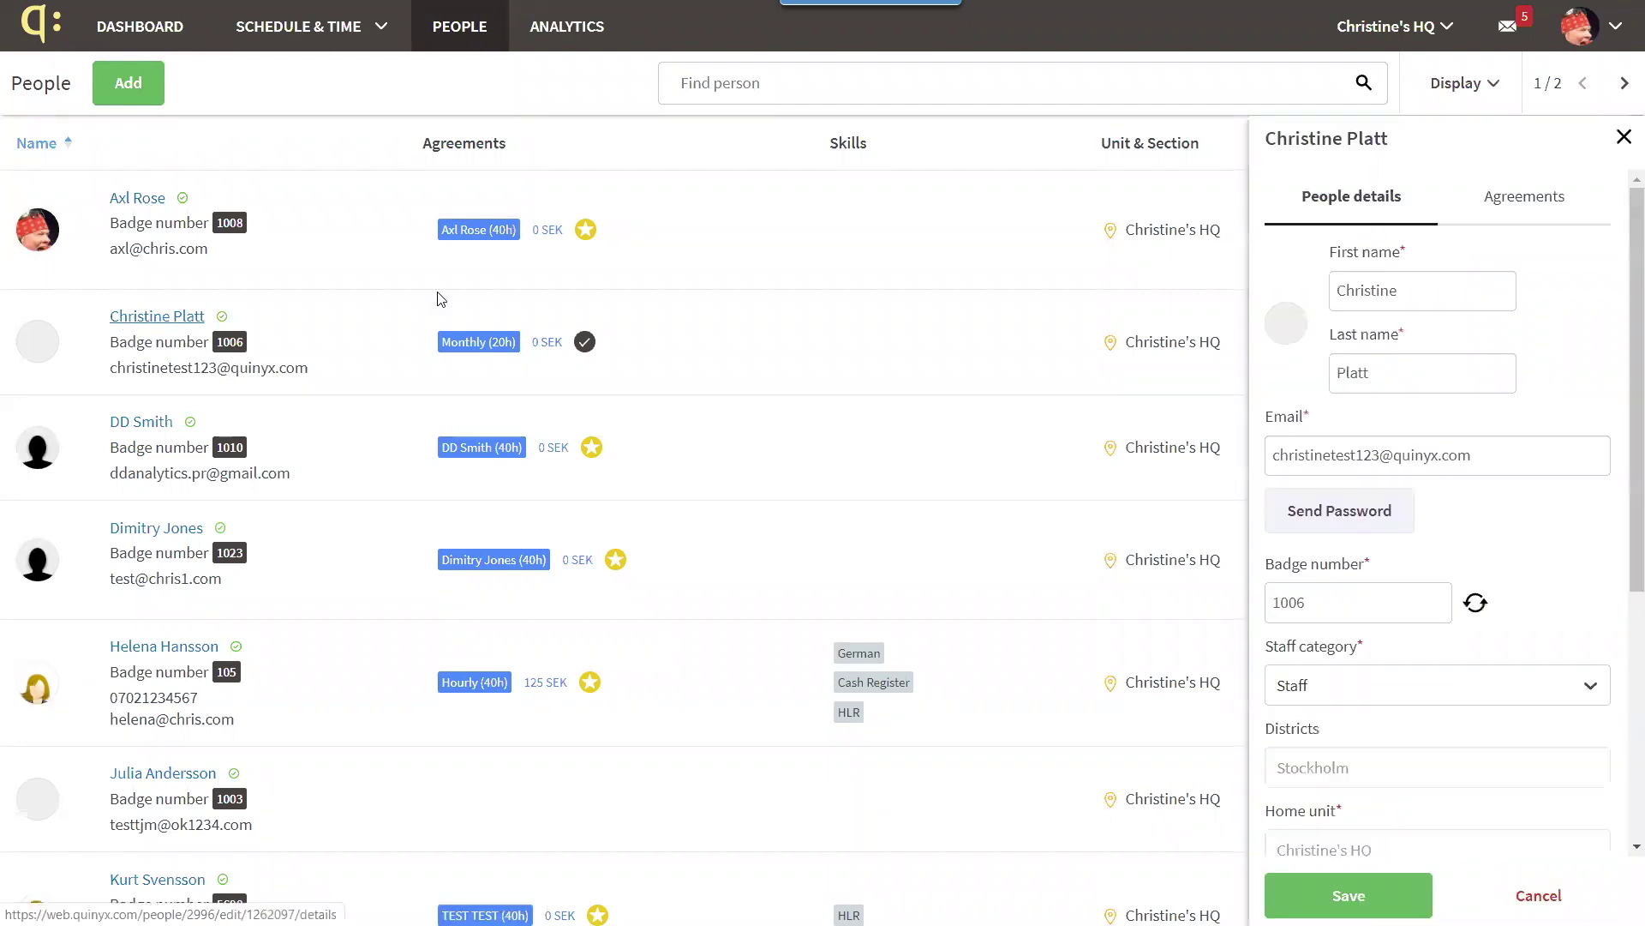
pyautogui.scroll(-5, 1311, 506)
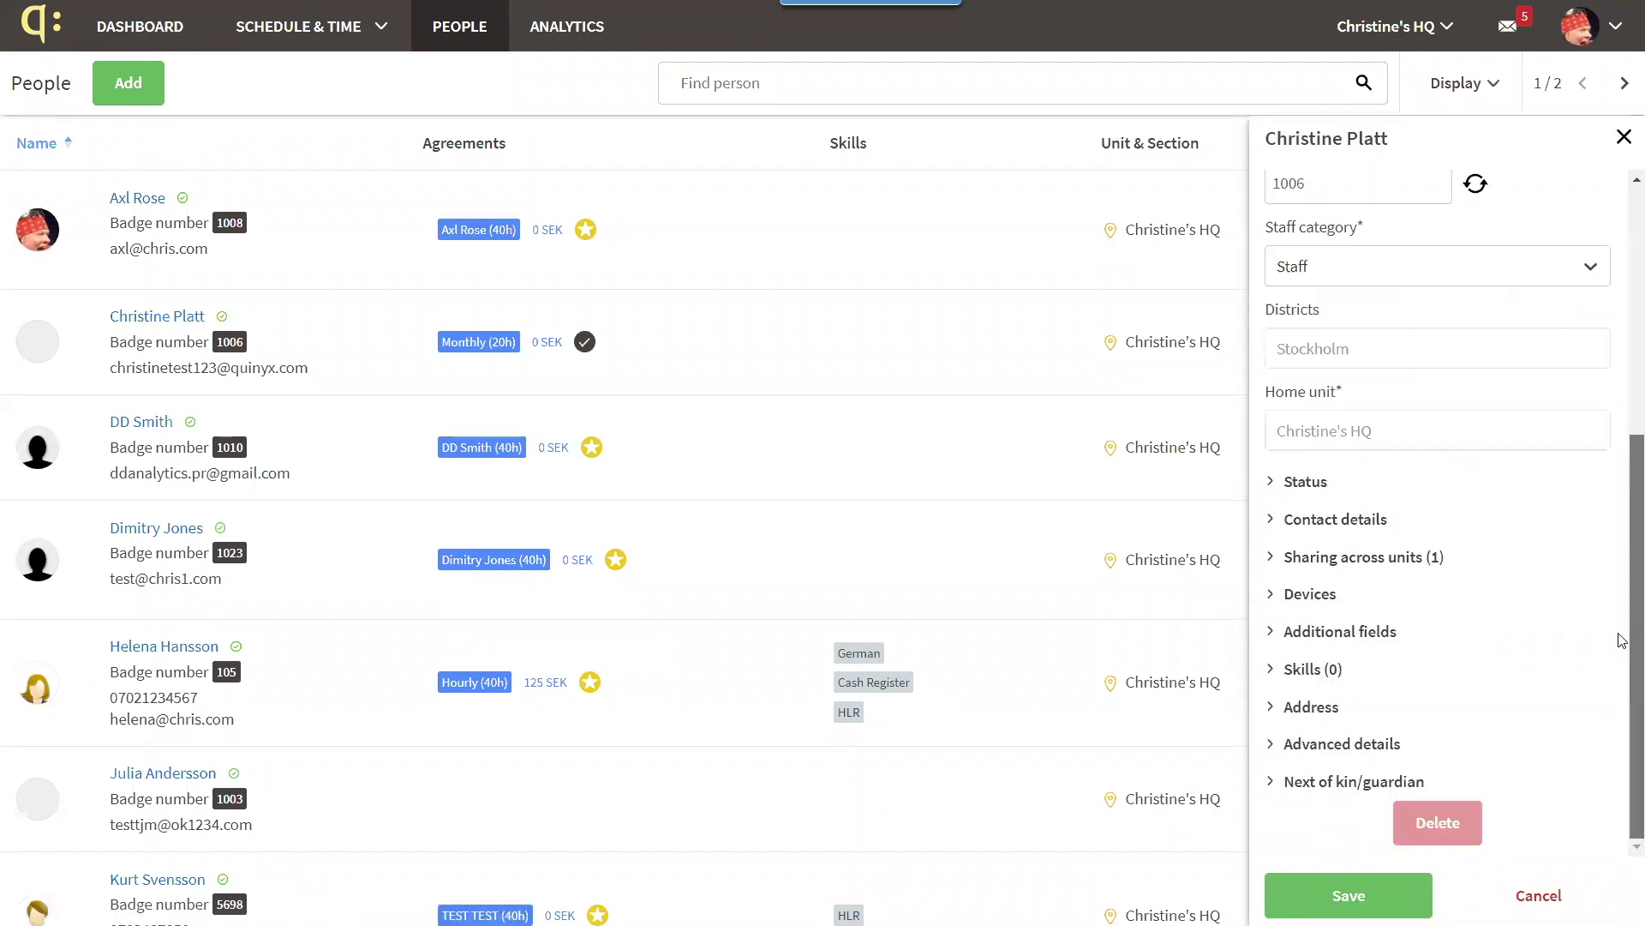
pyautogui.click(1304, 563)
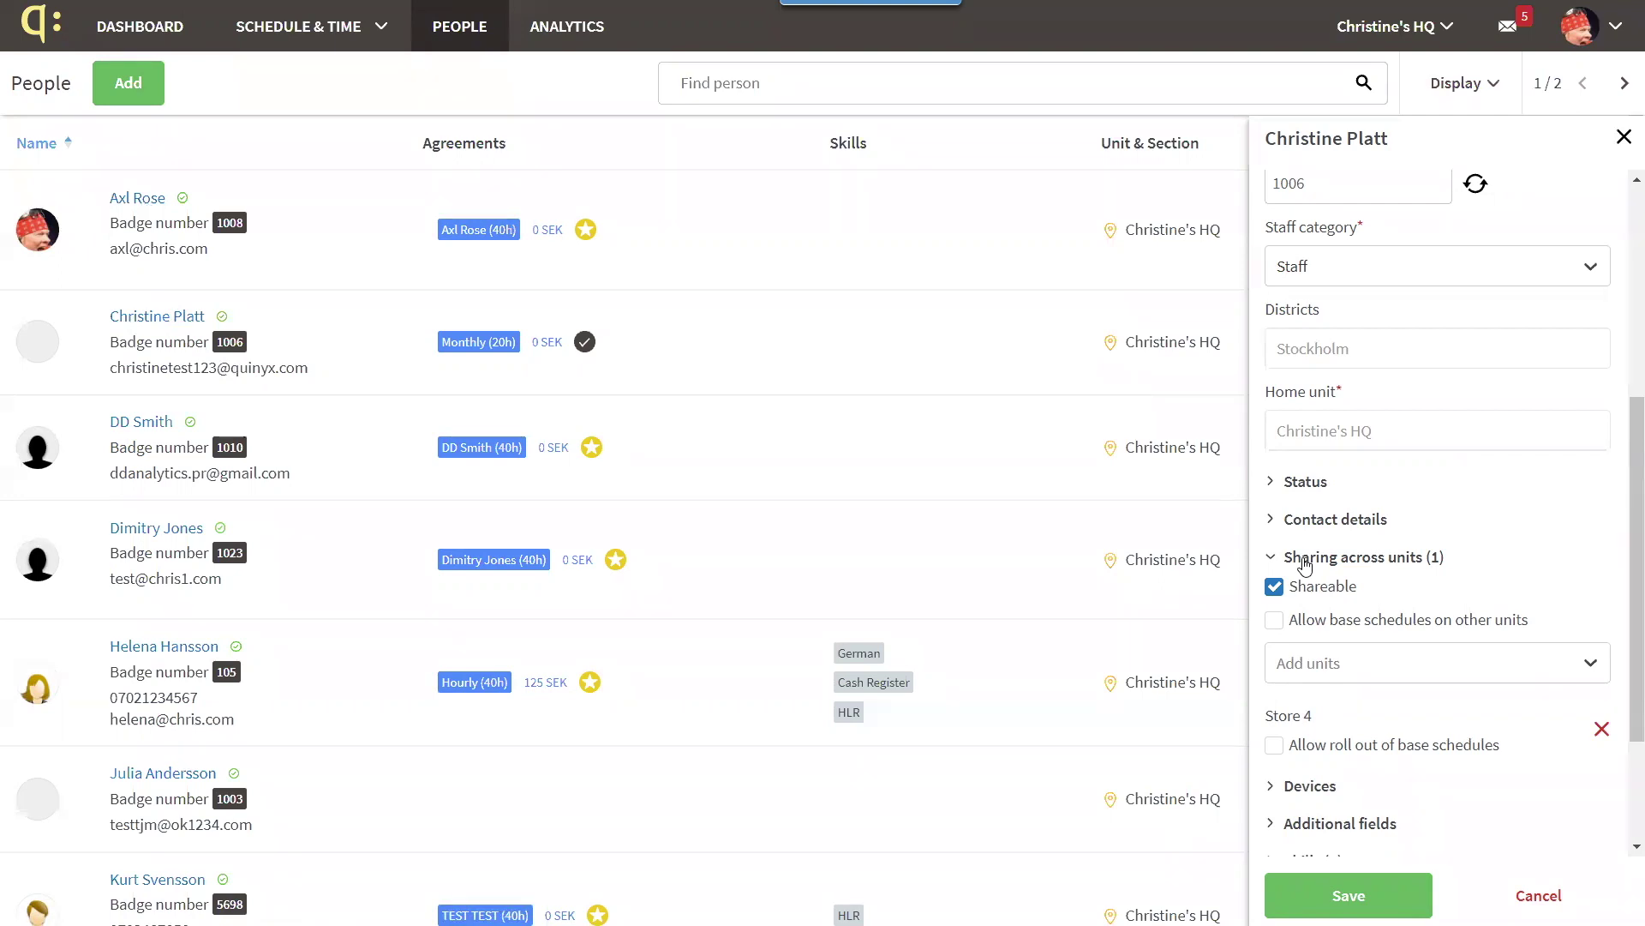
pyautogui.click(1624, 140)
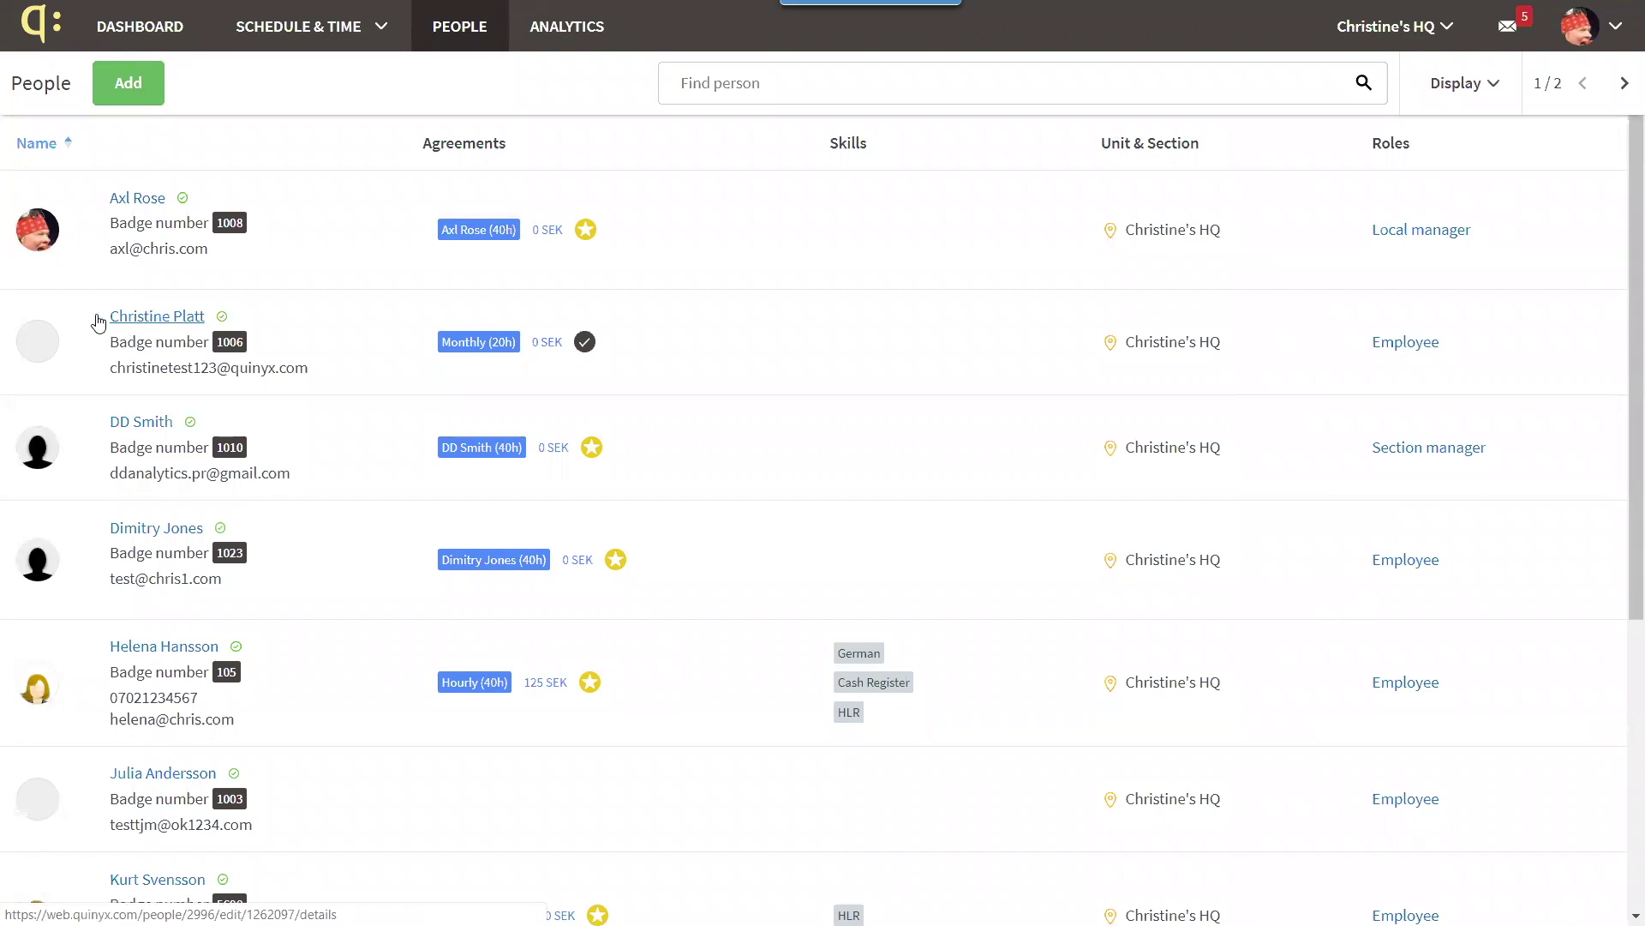
# Review the agreement details of the Monthly (20h) employee, close the record, and view the People list's display options
pyautogui.click(157, 316)
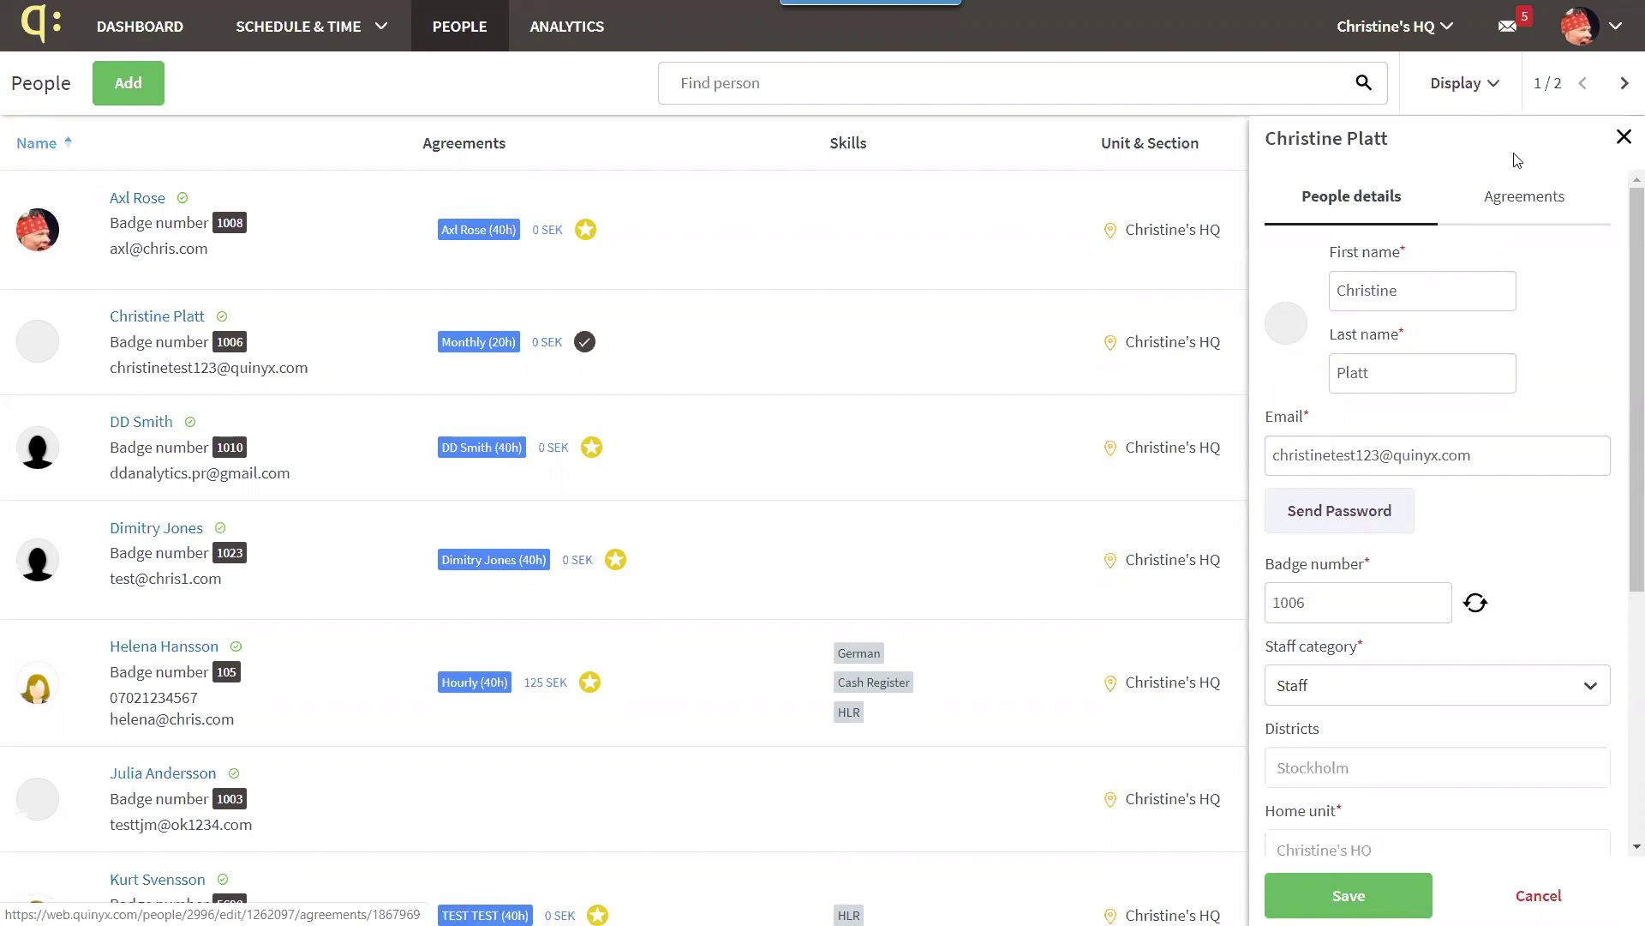
pyautogui.click(1518, 201)
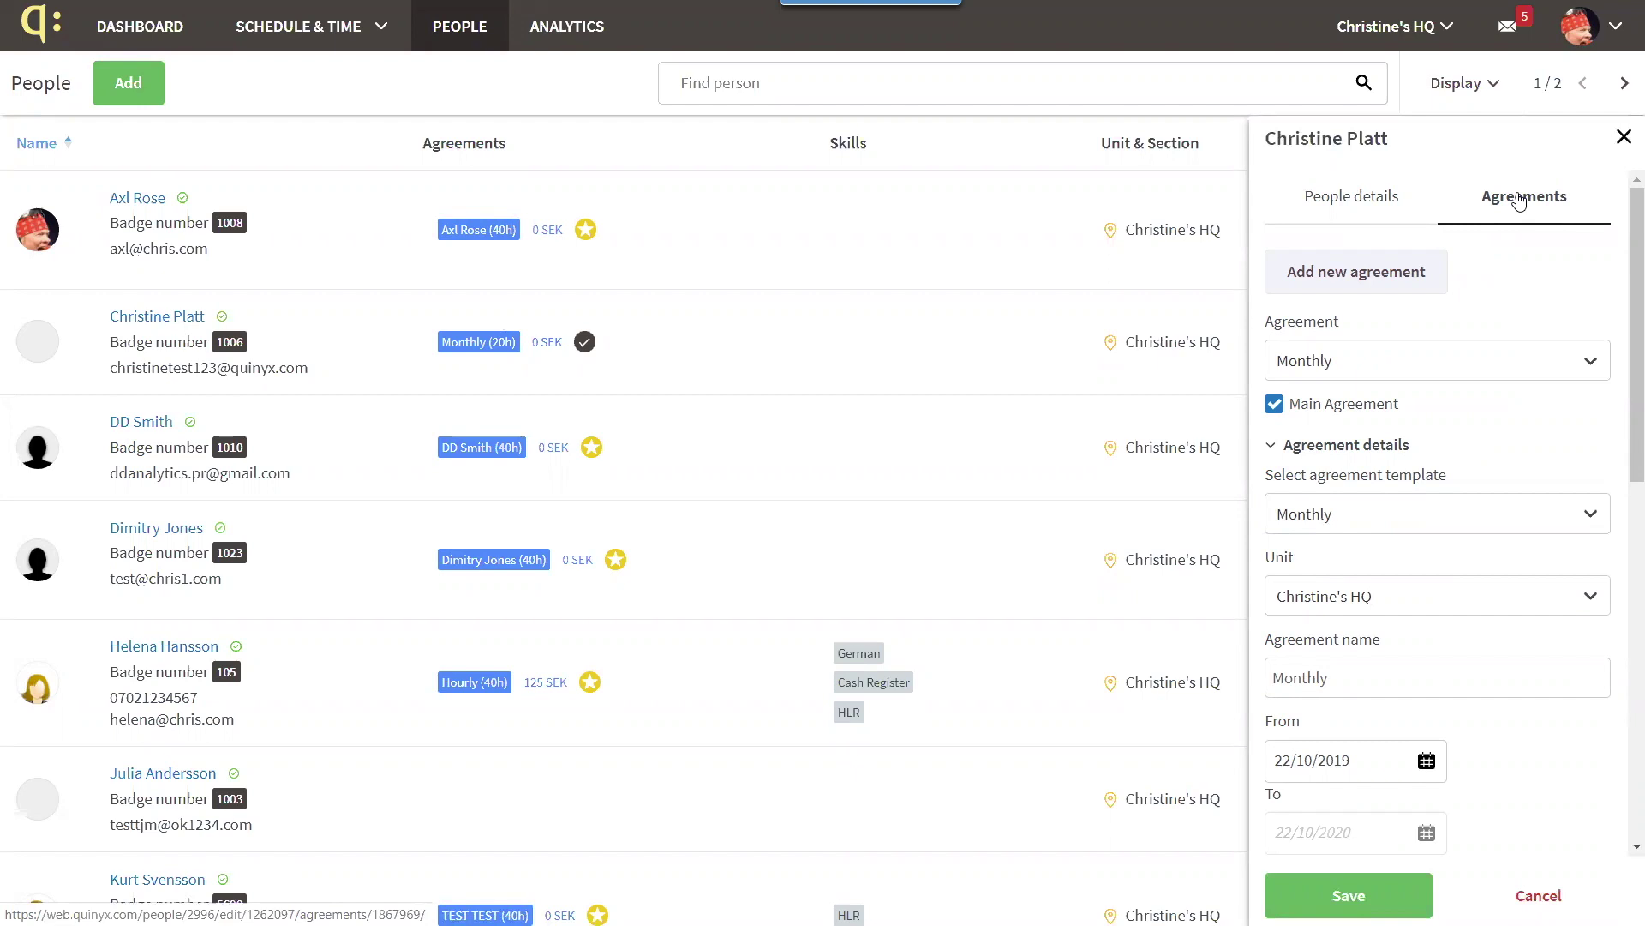
pyautogui.click(1624, 138)
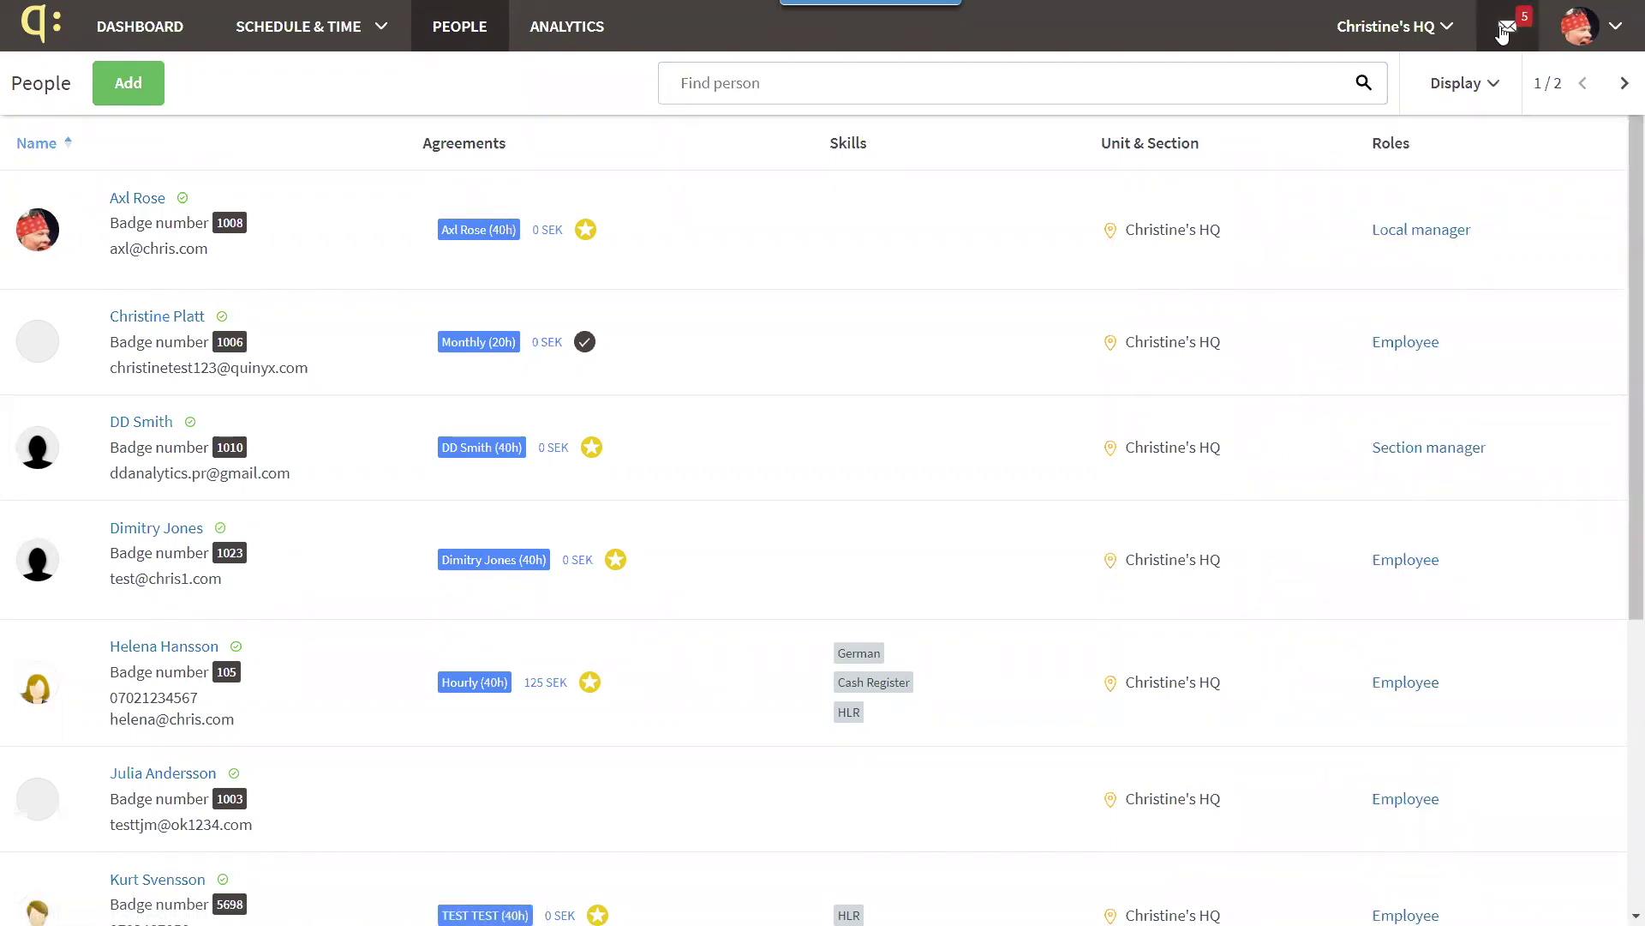
pyautogui.click(1489, 86)
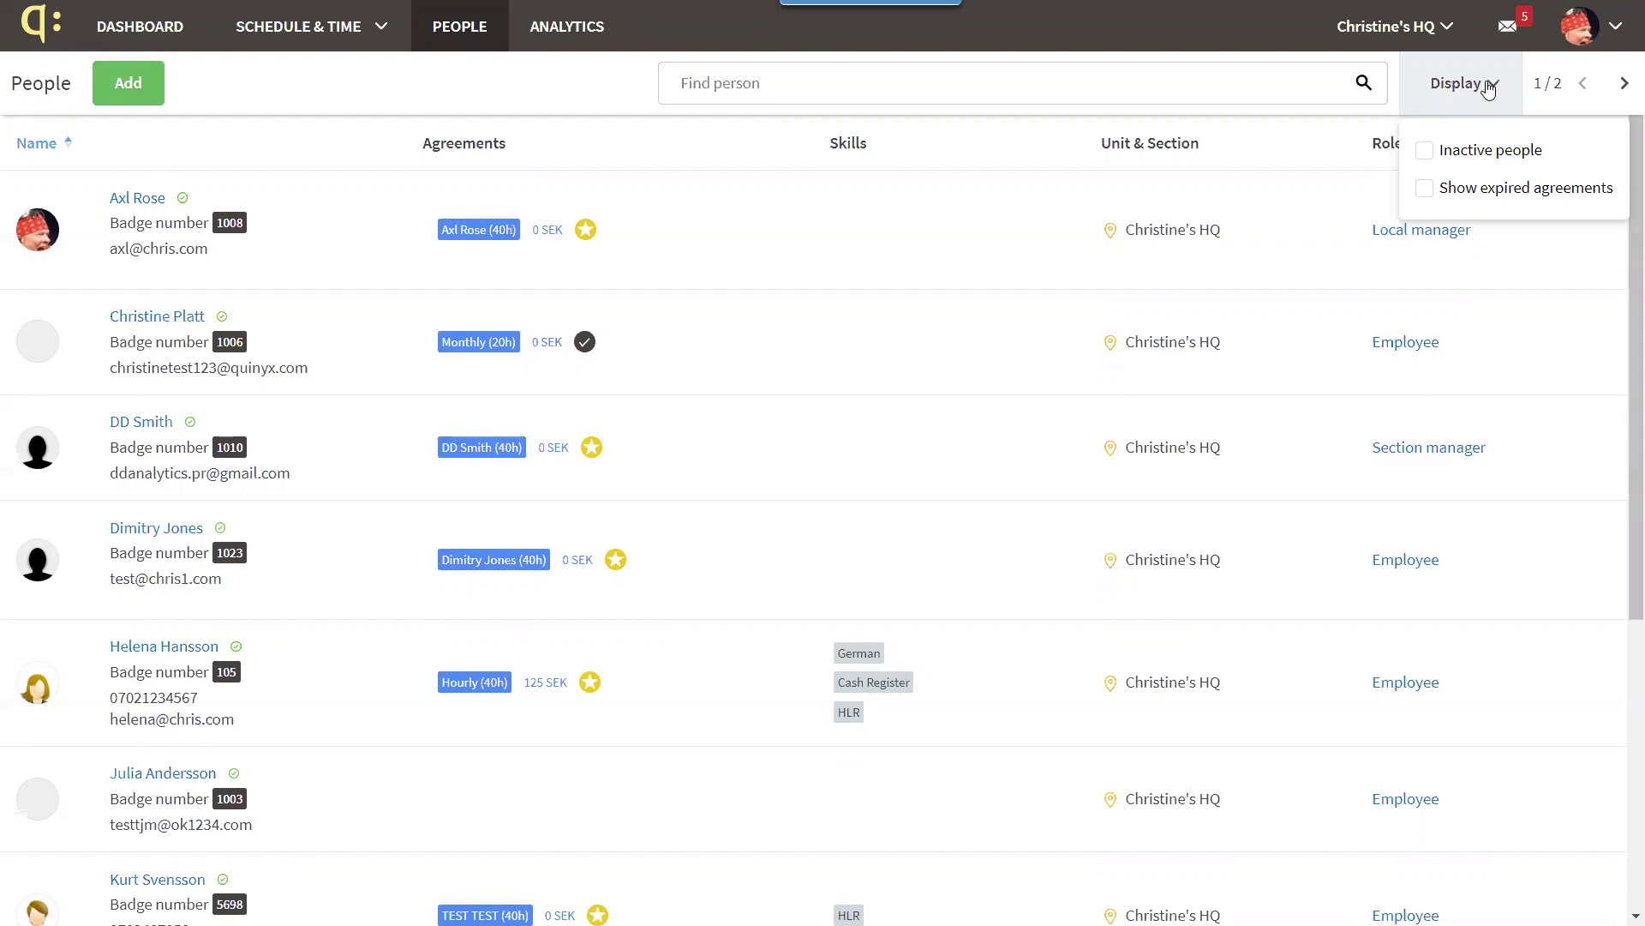
# Create a new base schedule named Axls Base with a template period of 2 Weeks
pyautogui.click(383, 31)
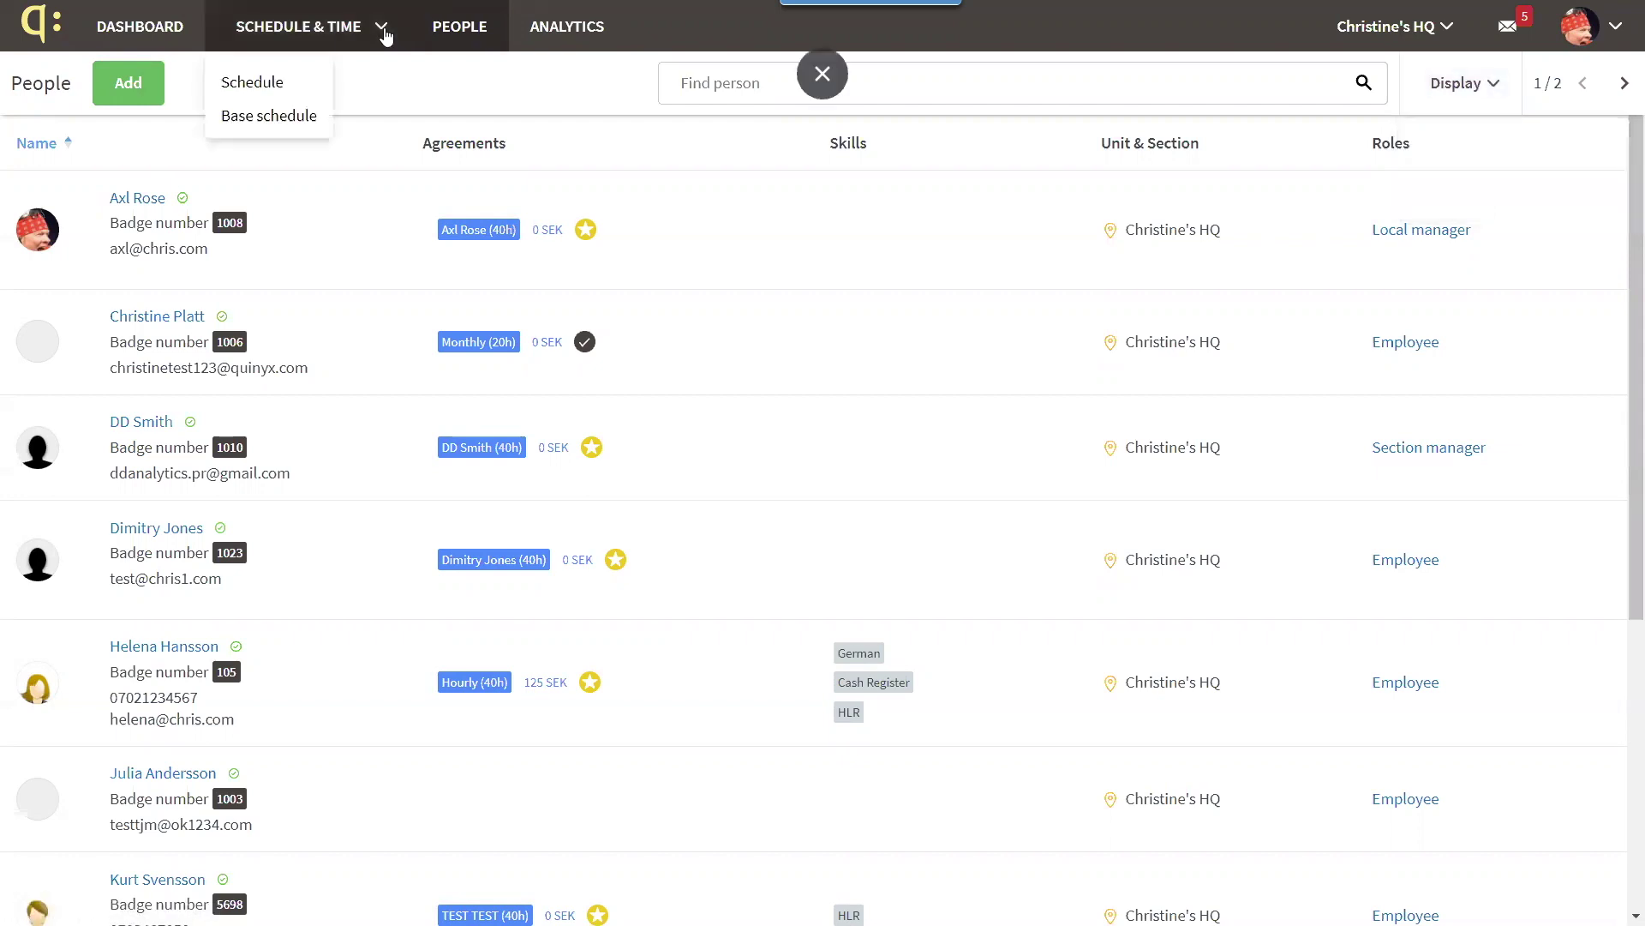
pyautogui.click(271, 117)
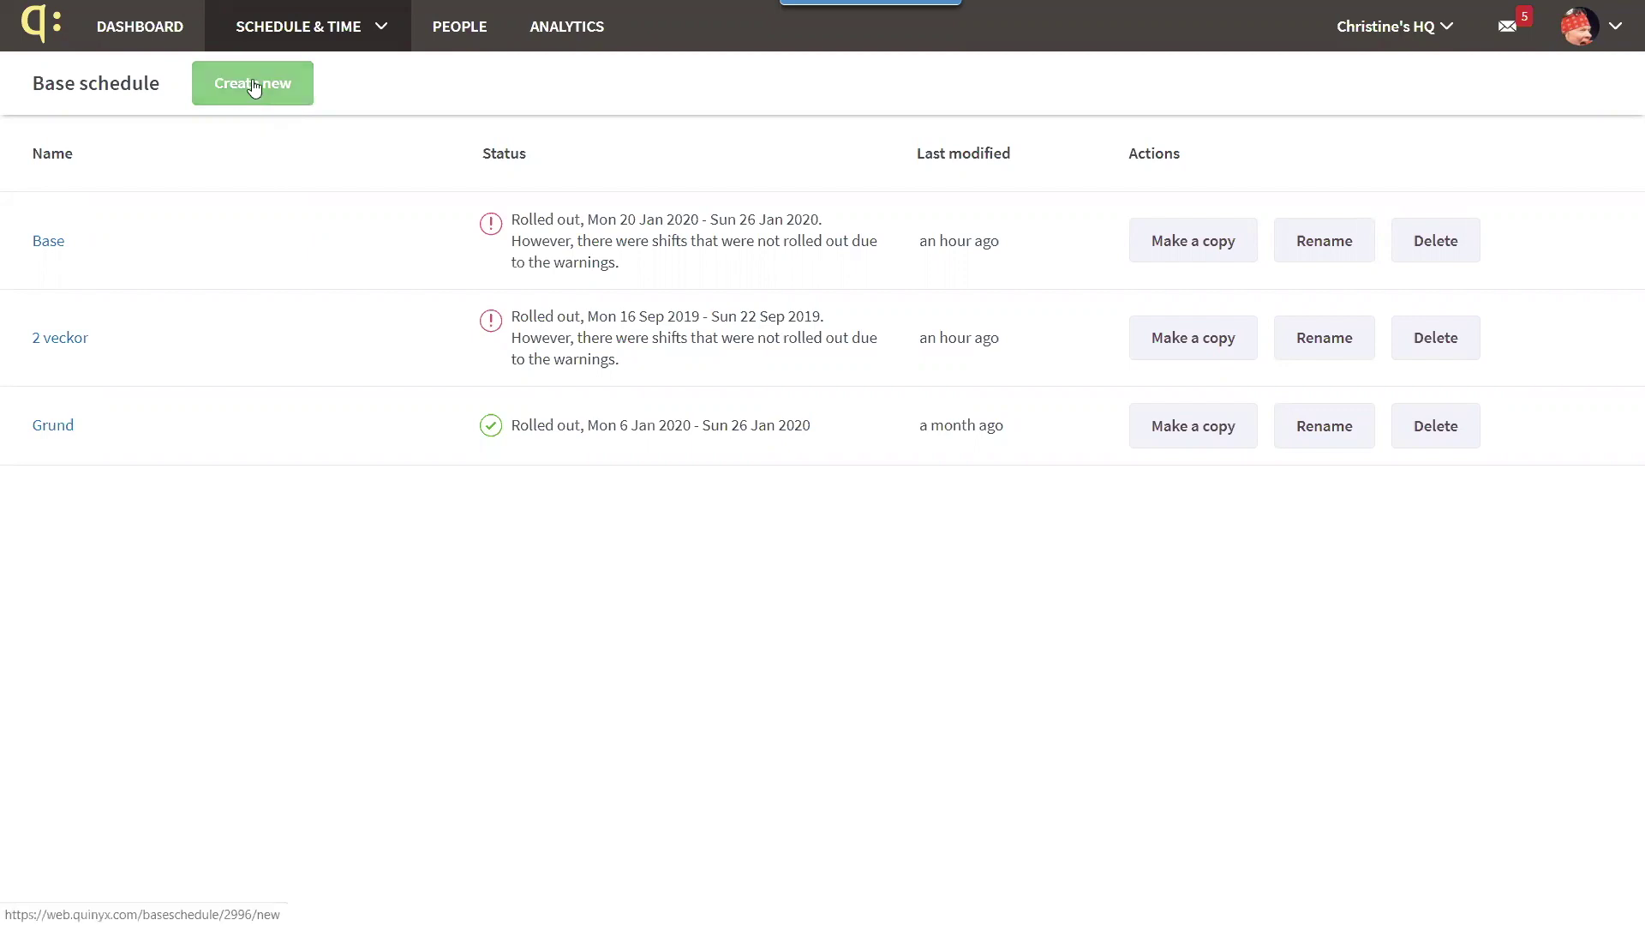
pyautogui.click(275, 85)
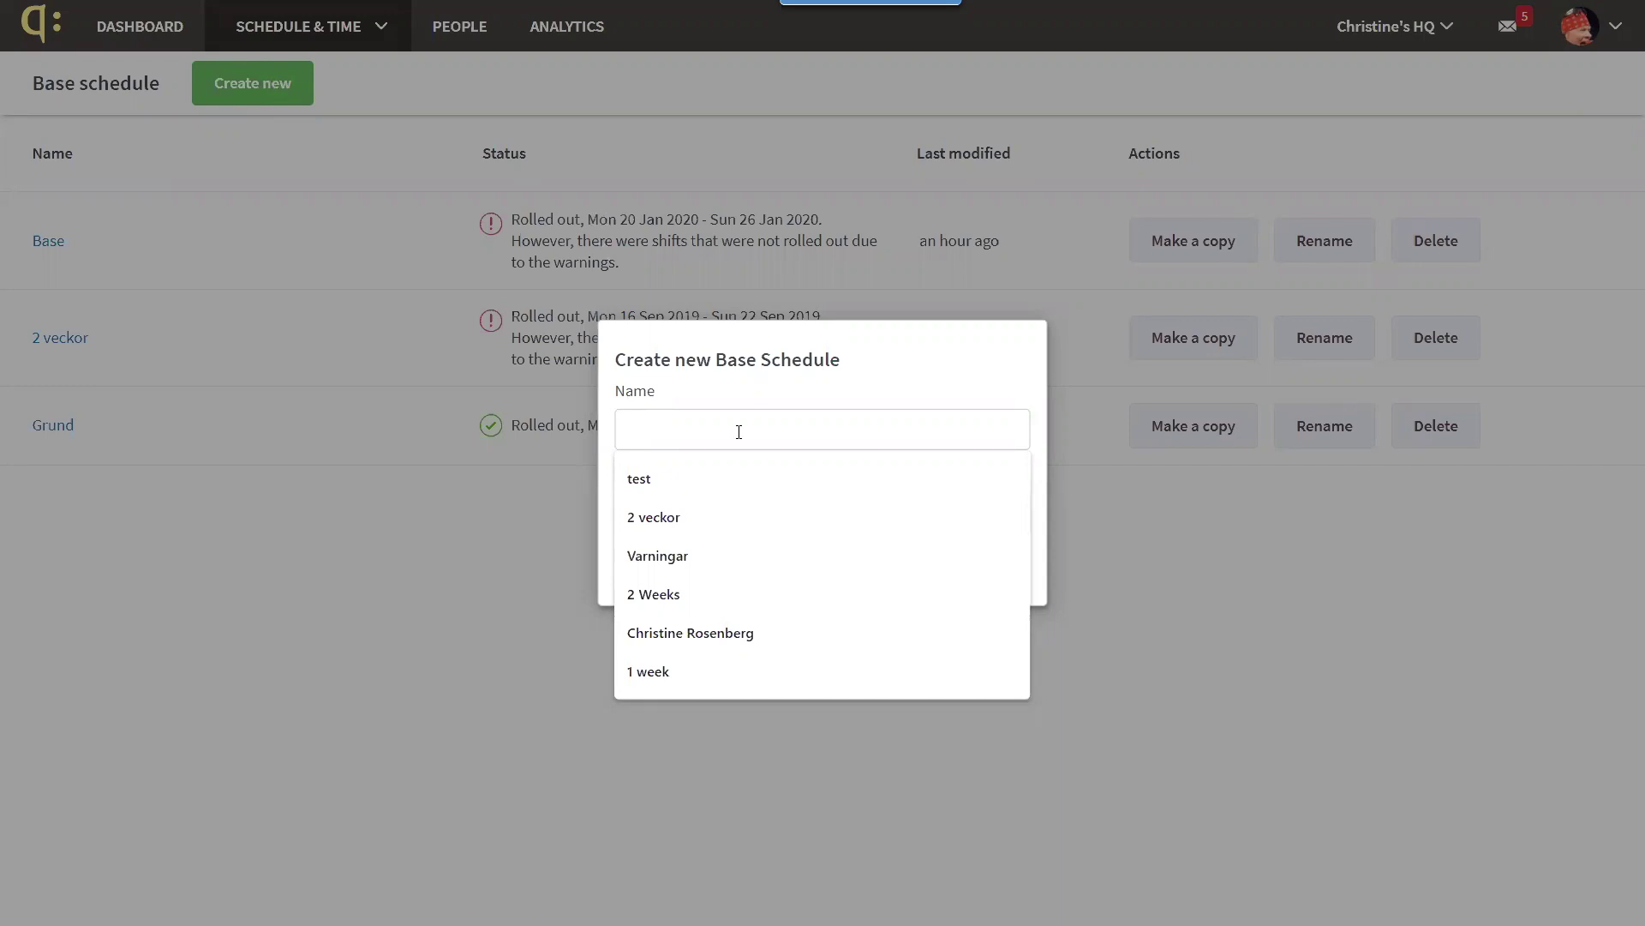
pyautogui.write('Axls')
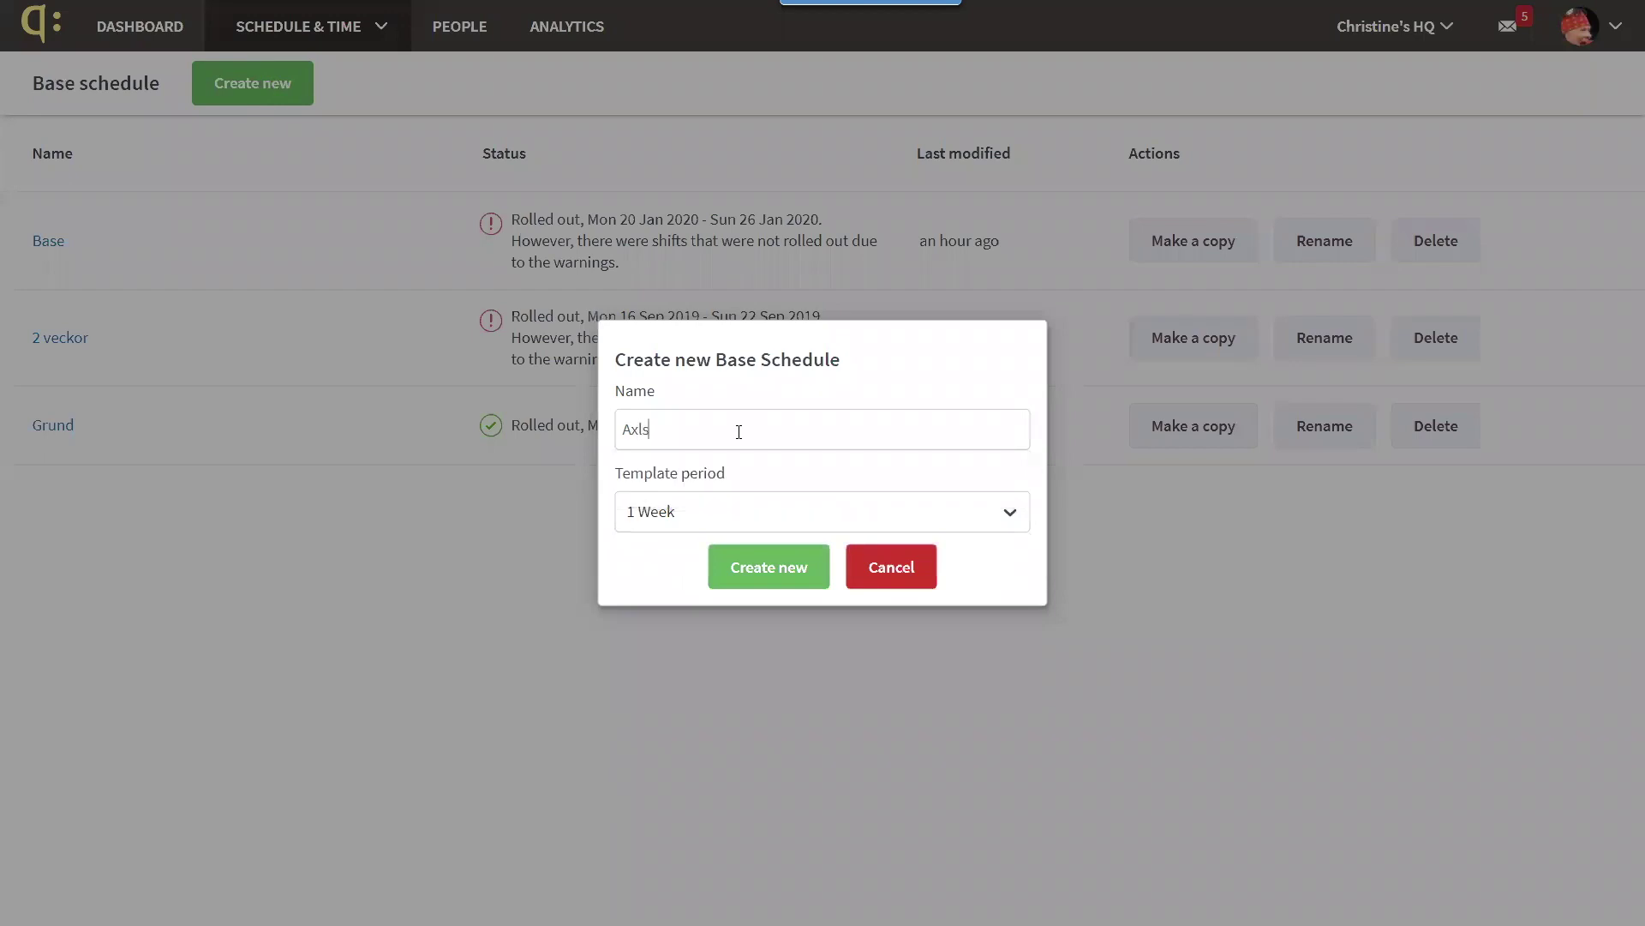
pyautogui.write('se')
pyautogui.click(1009, 518)
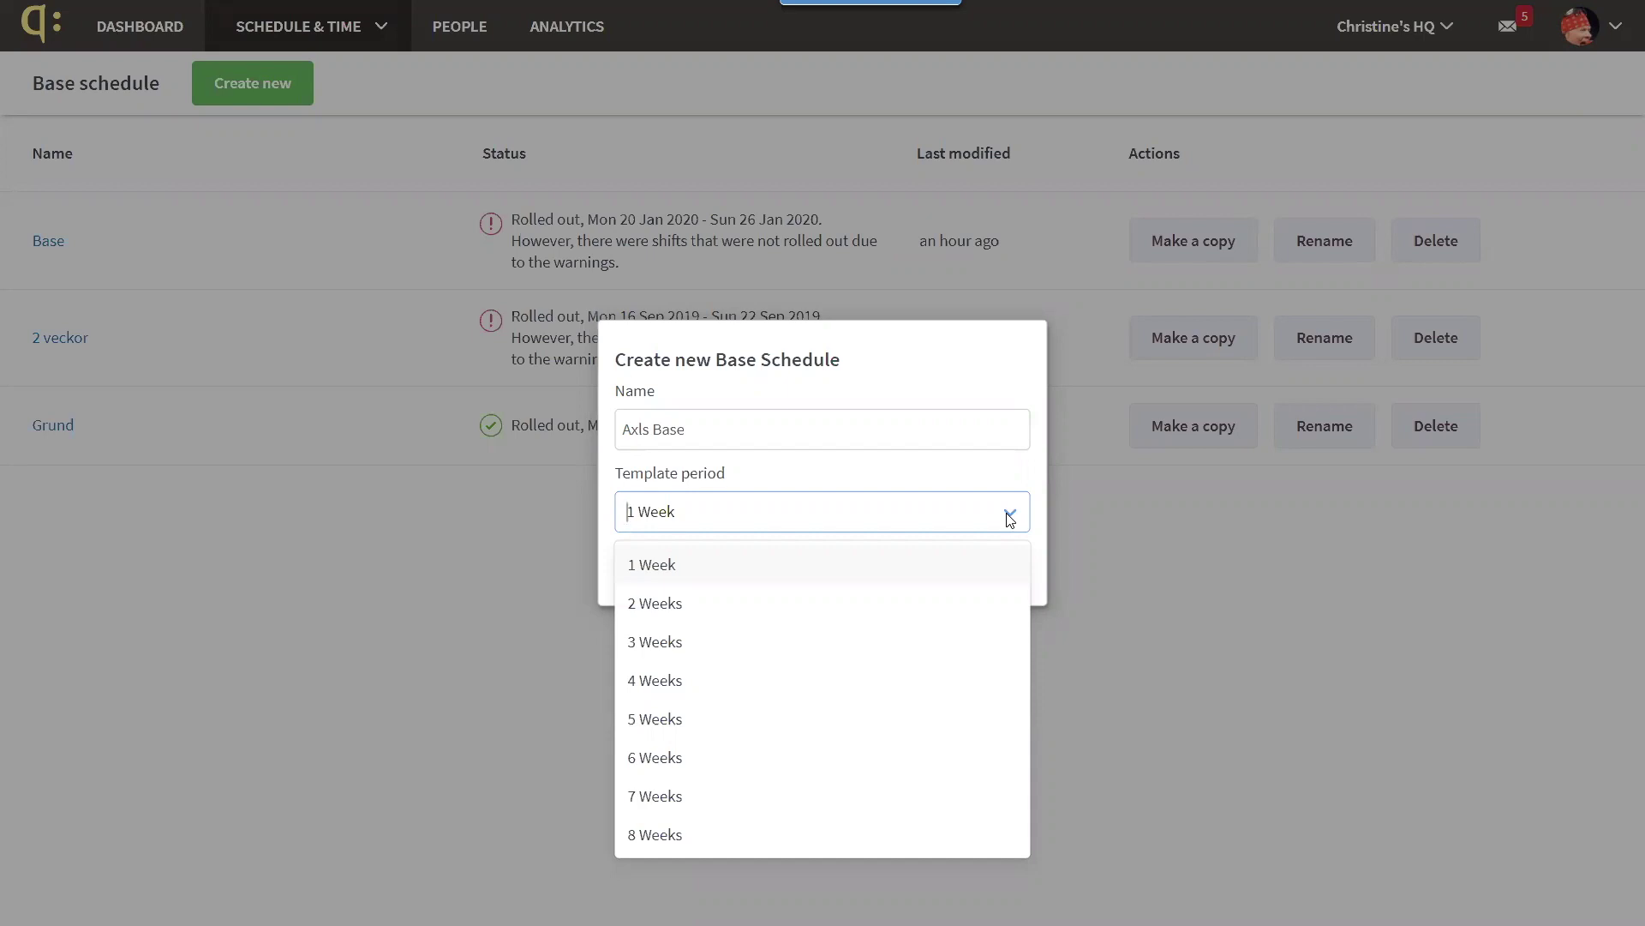
pyautogui.click(652, 608)
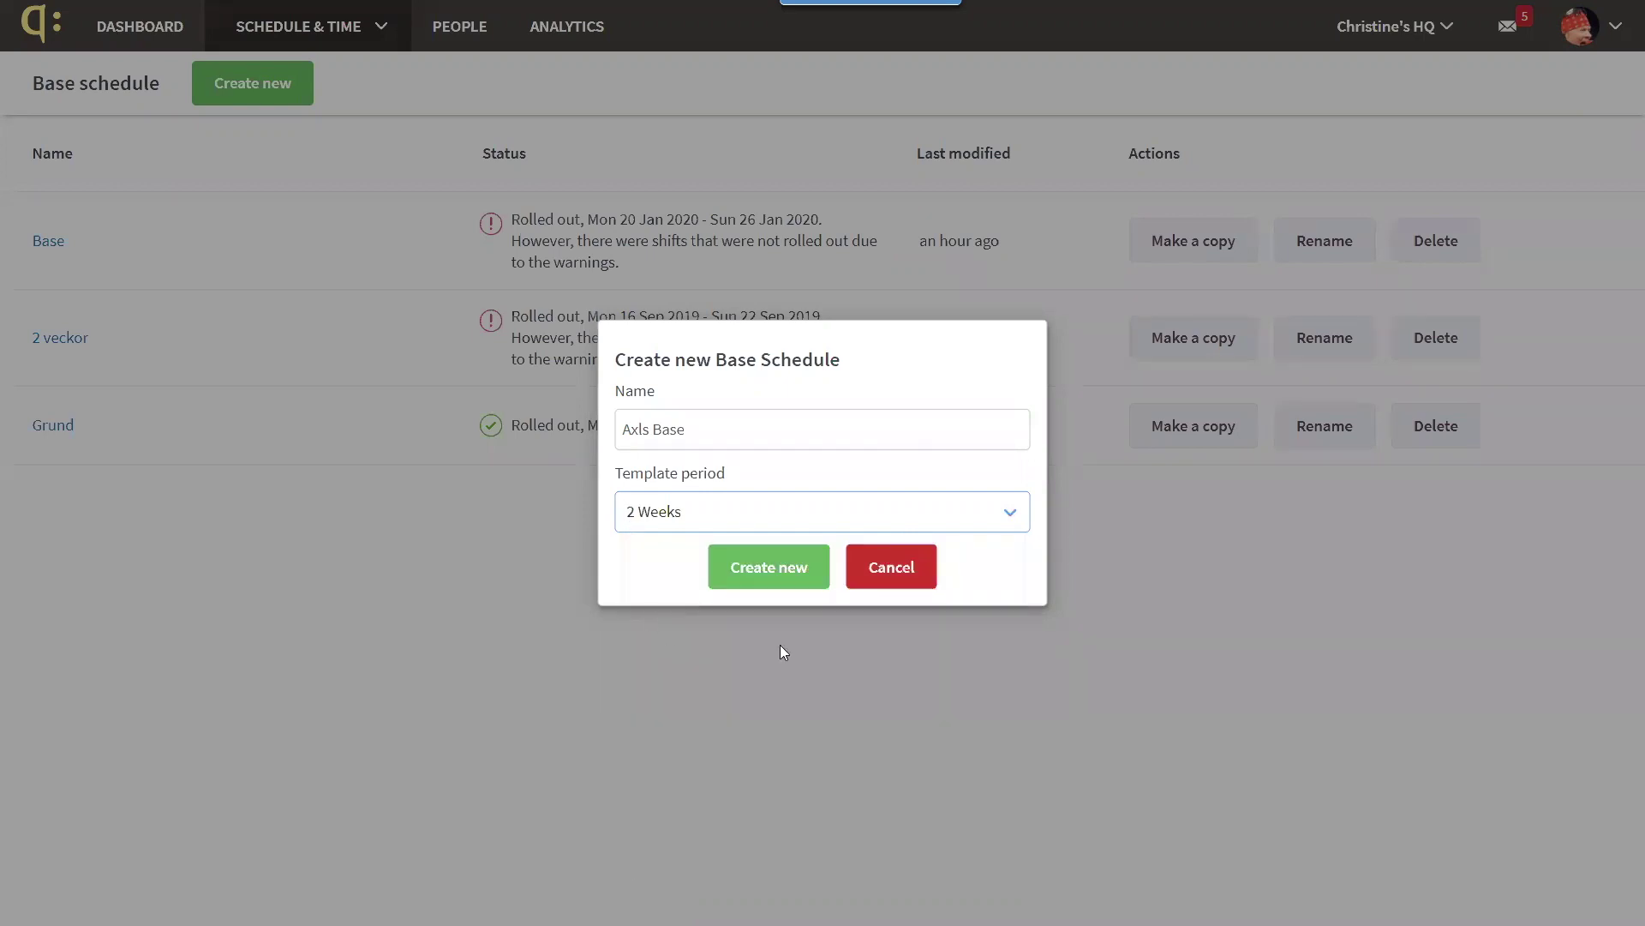
pyautogui.click(765, 570)
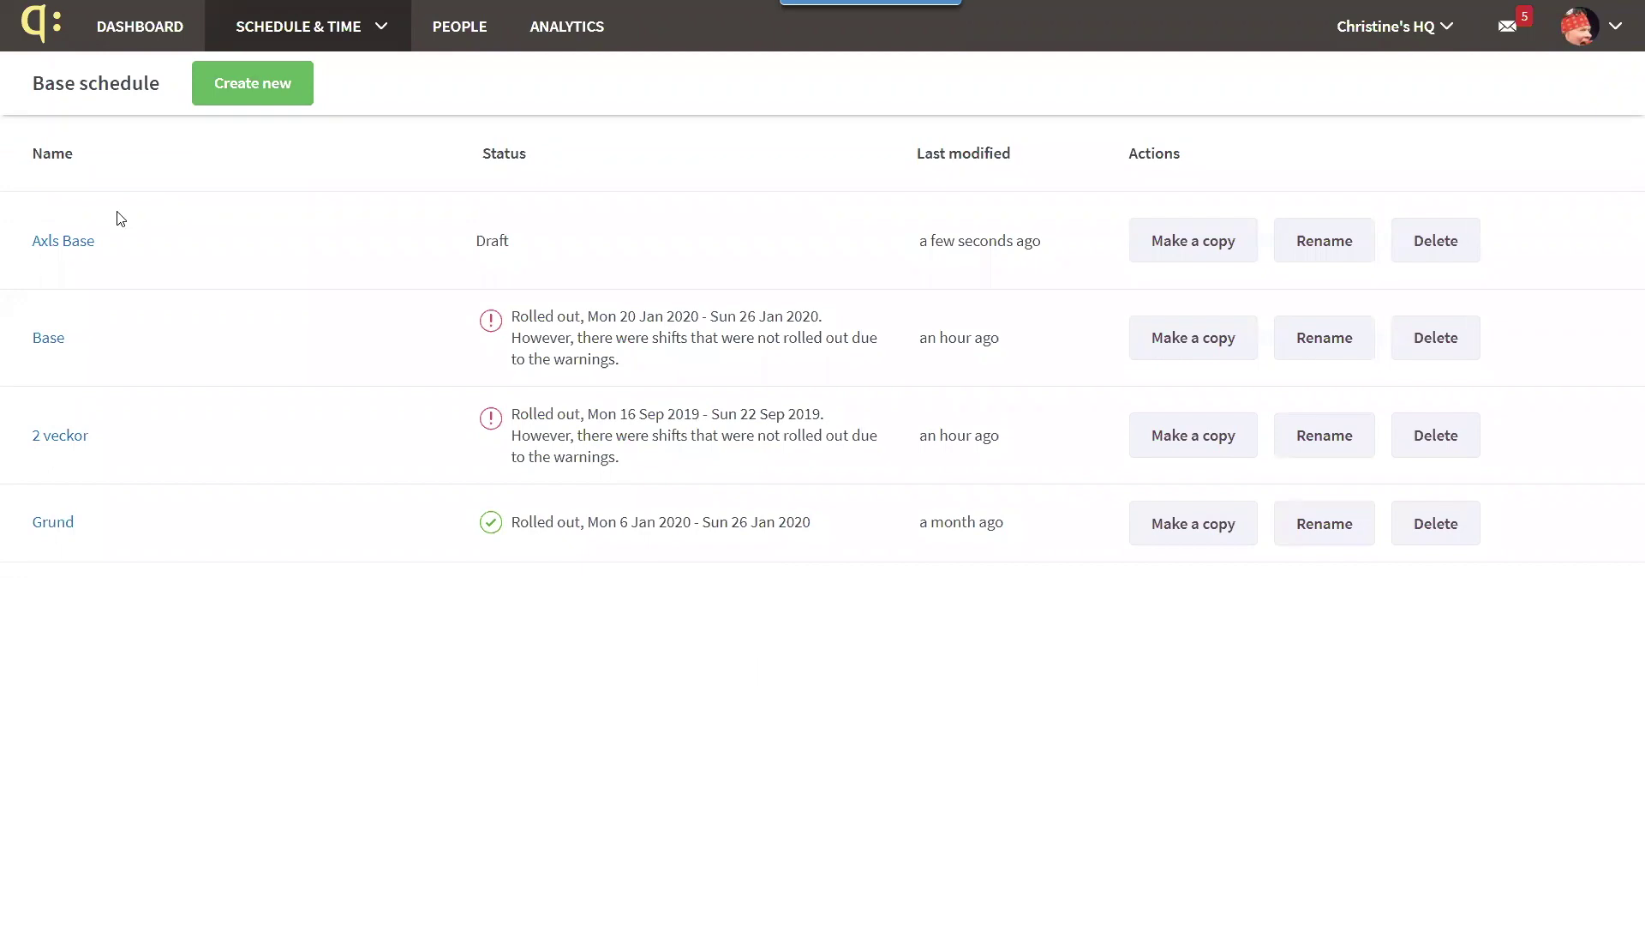
# Open the Axls Base schedule and start a new Front Desk 08:00 - 17:00 shift for the employee in the ninth row
pyautogui.click(60, 242)
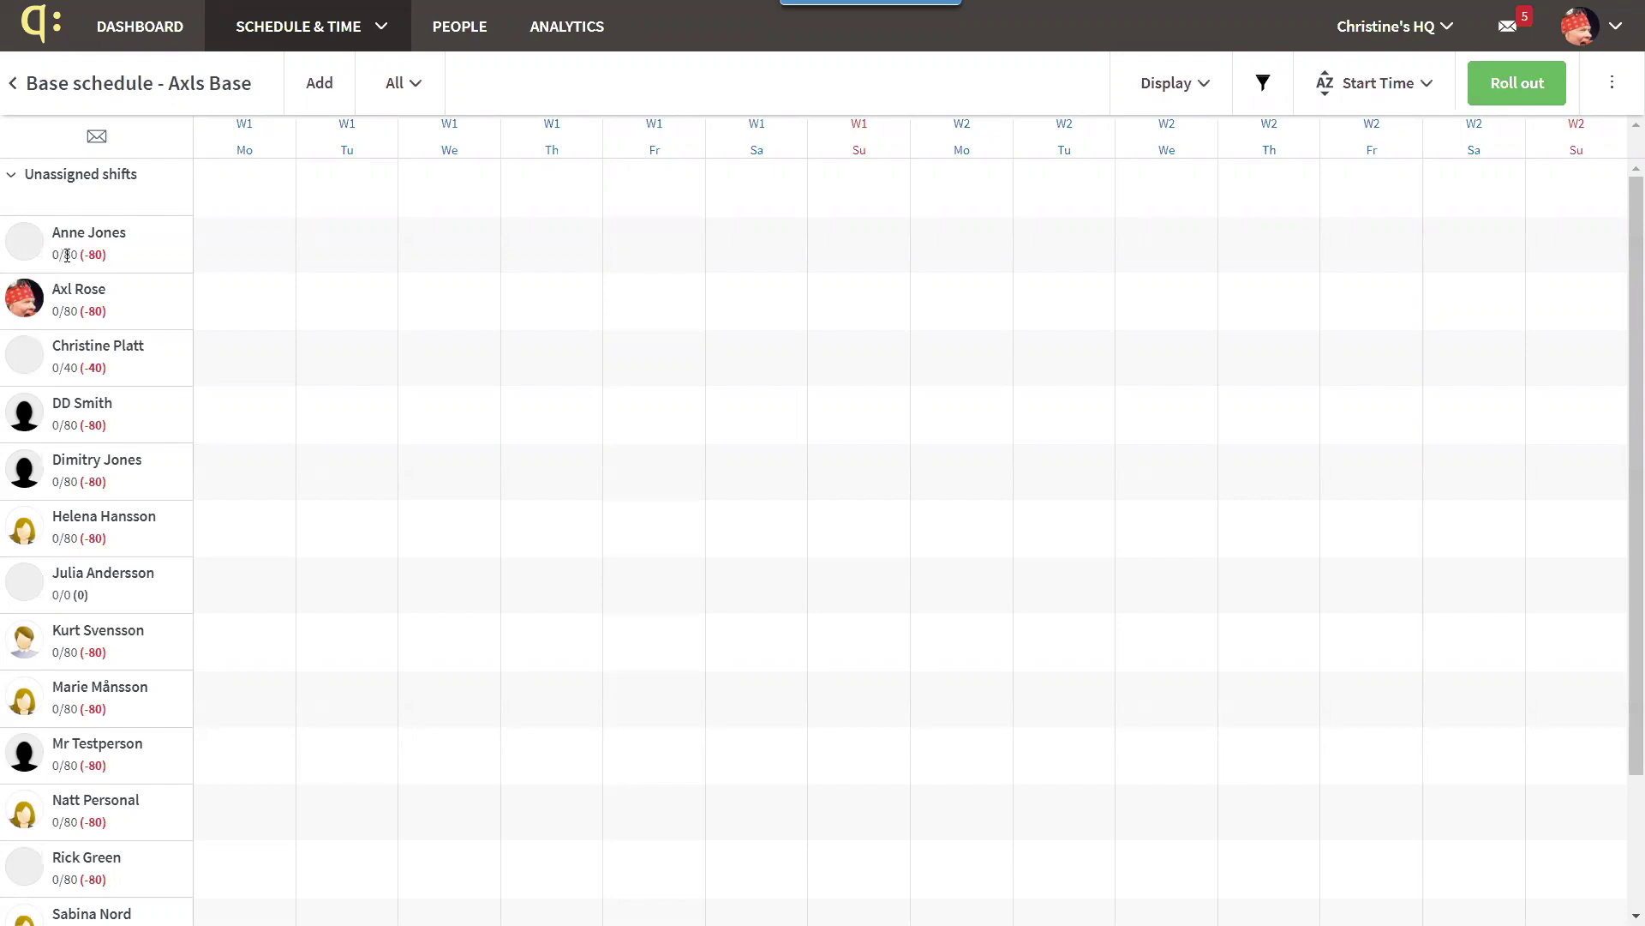
pyautogui.moveTo(67, 255)
pyautogui.moveTo(133, 269)
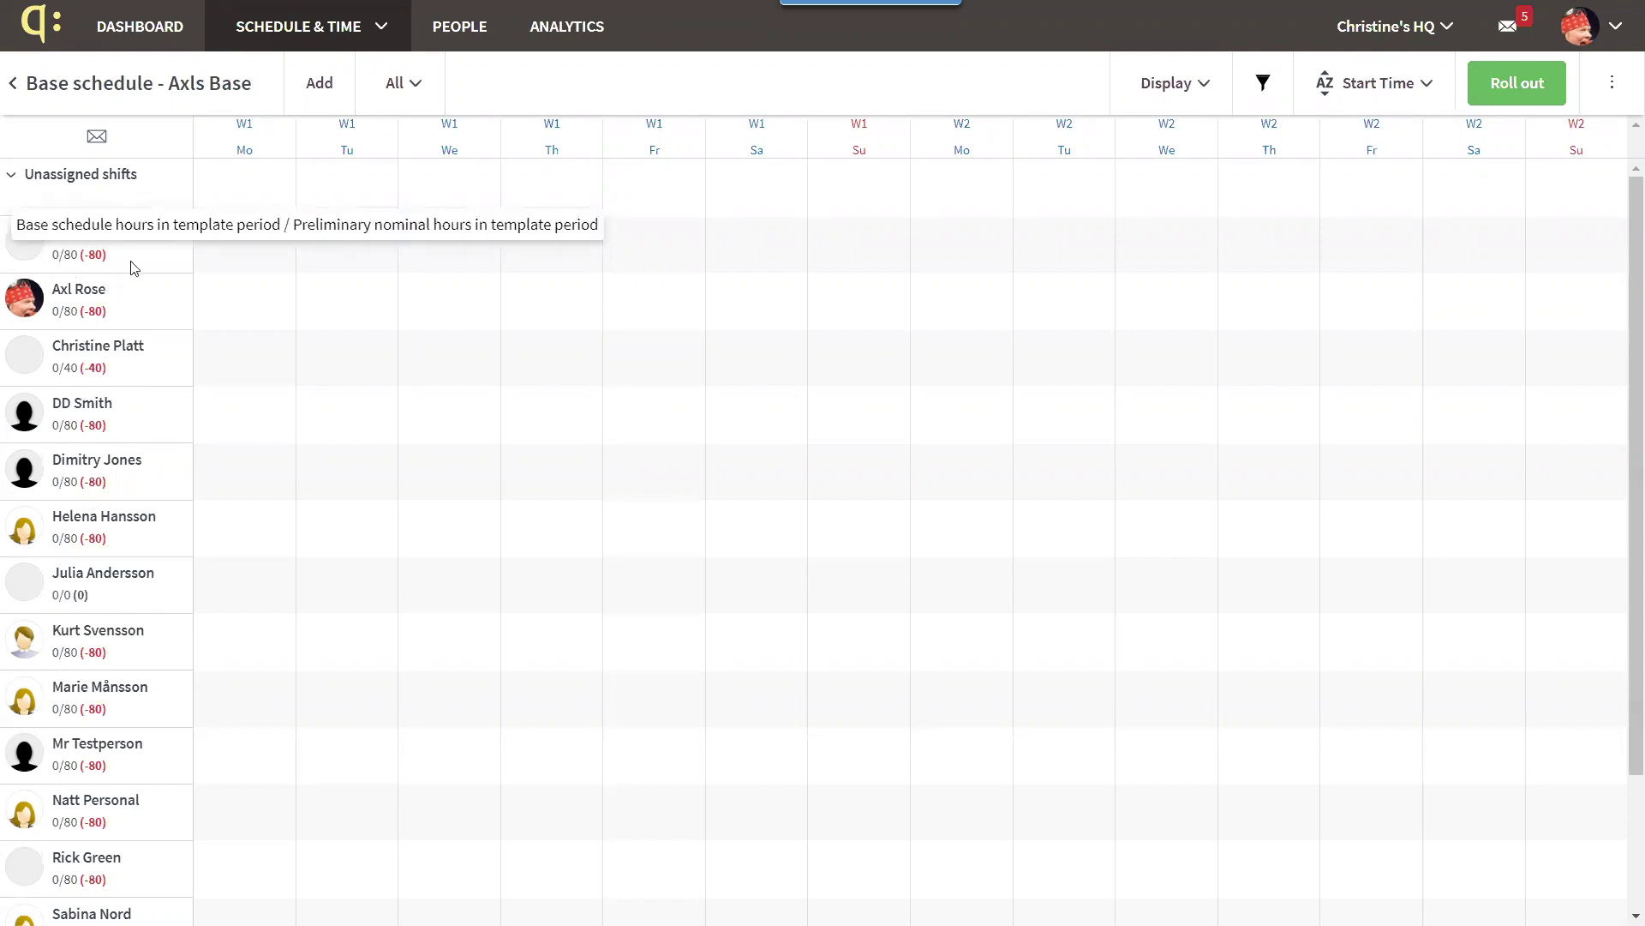
pyautogui.click(320, 84)
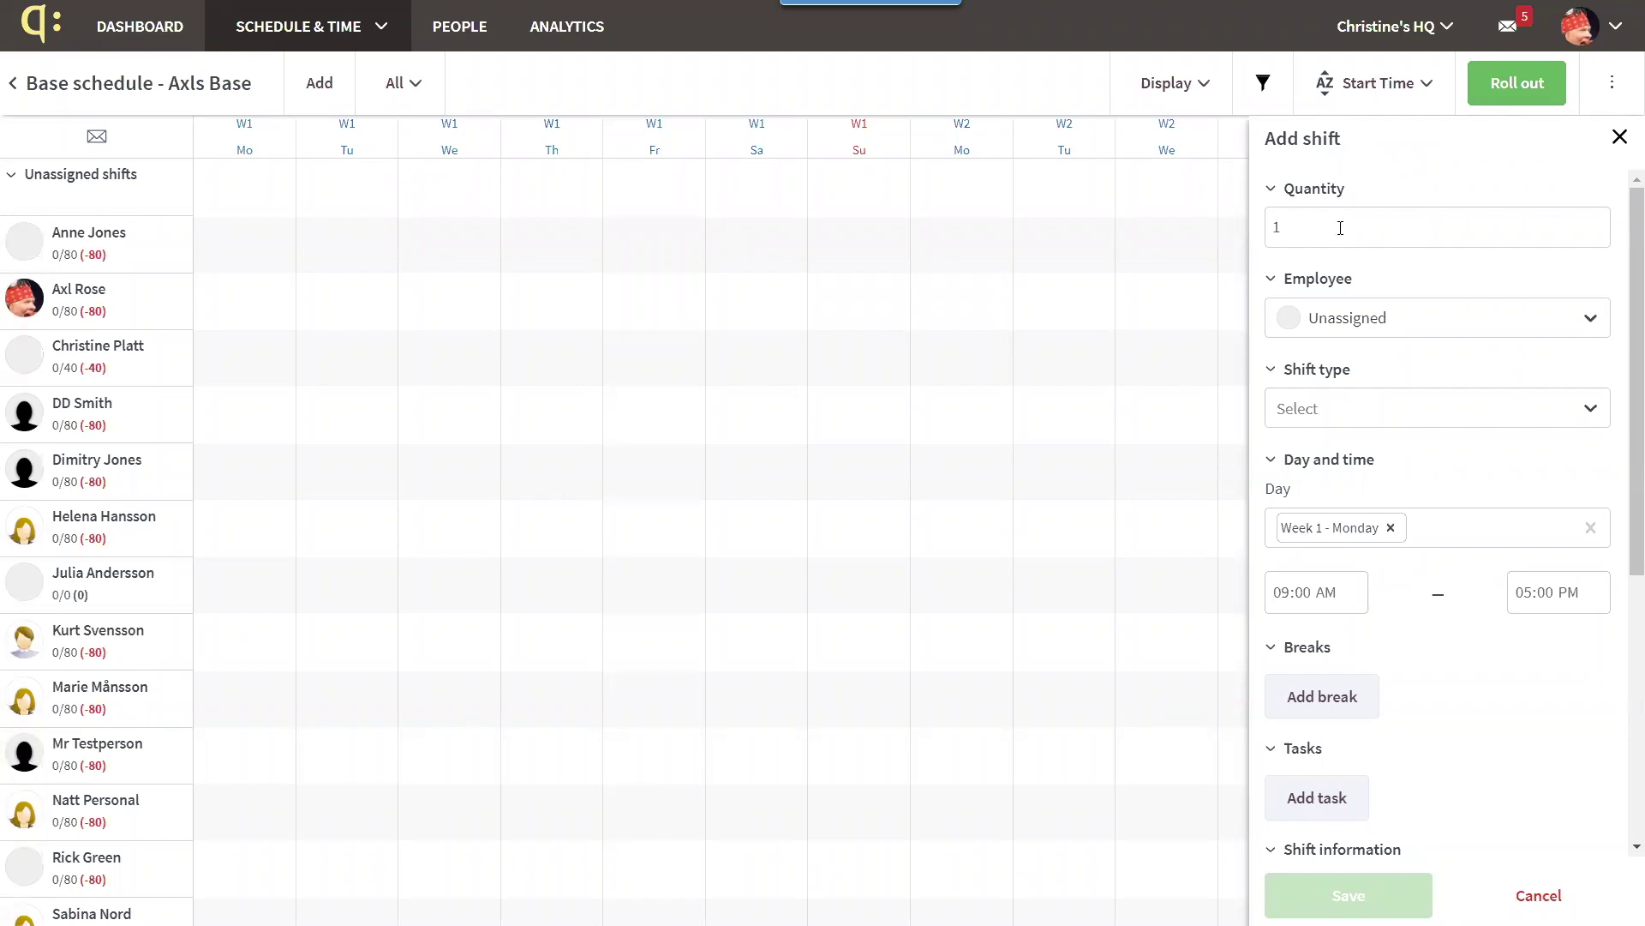
pyautogui.click(1425, 324)
pyautogui.write('mari')
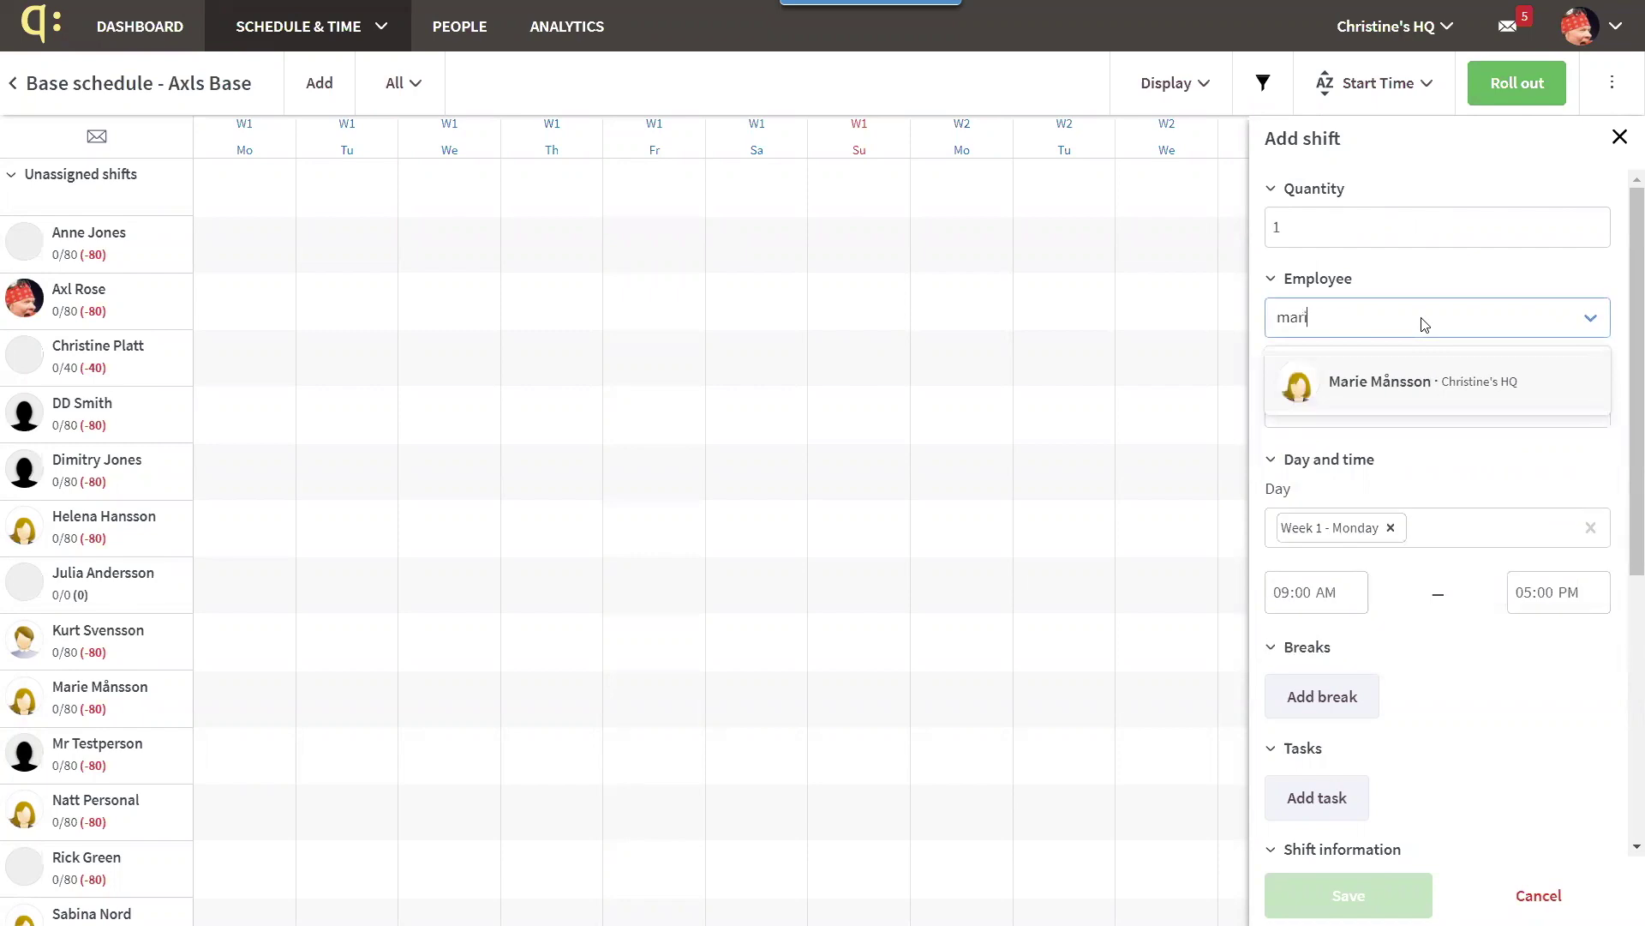
pyautogui.click(1416, 388)
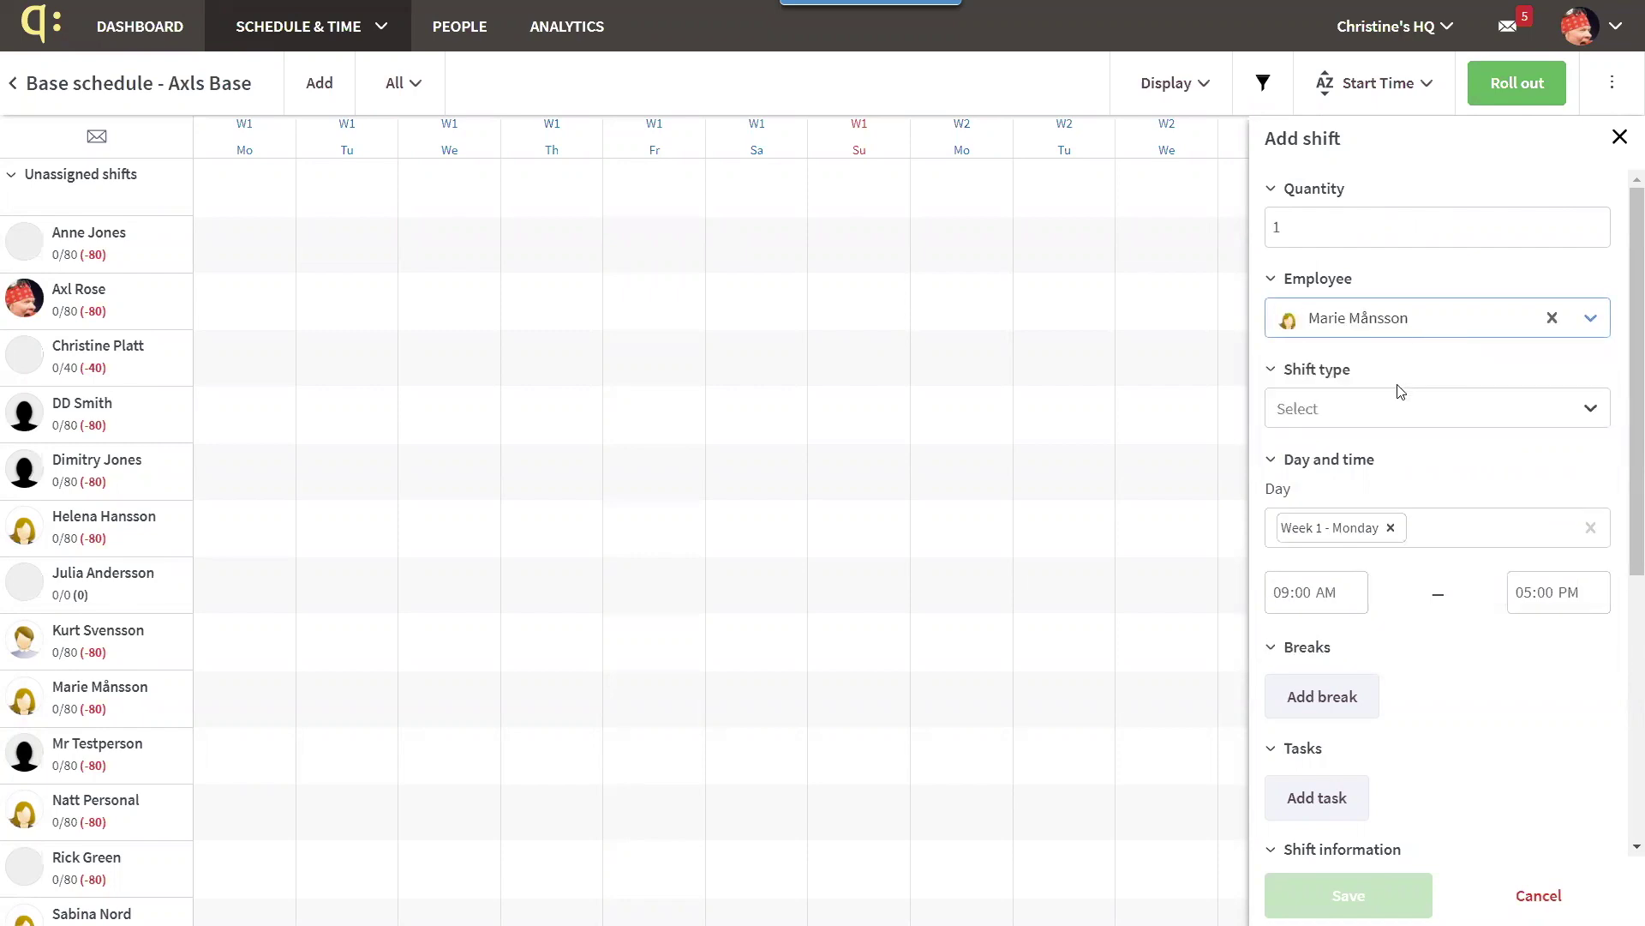
pyautogui.click(1366, 408)
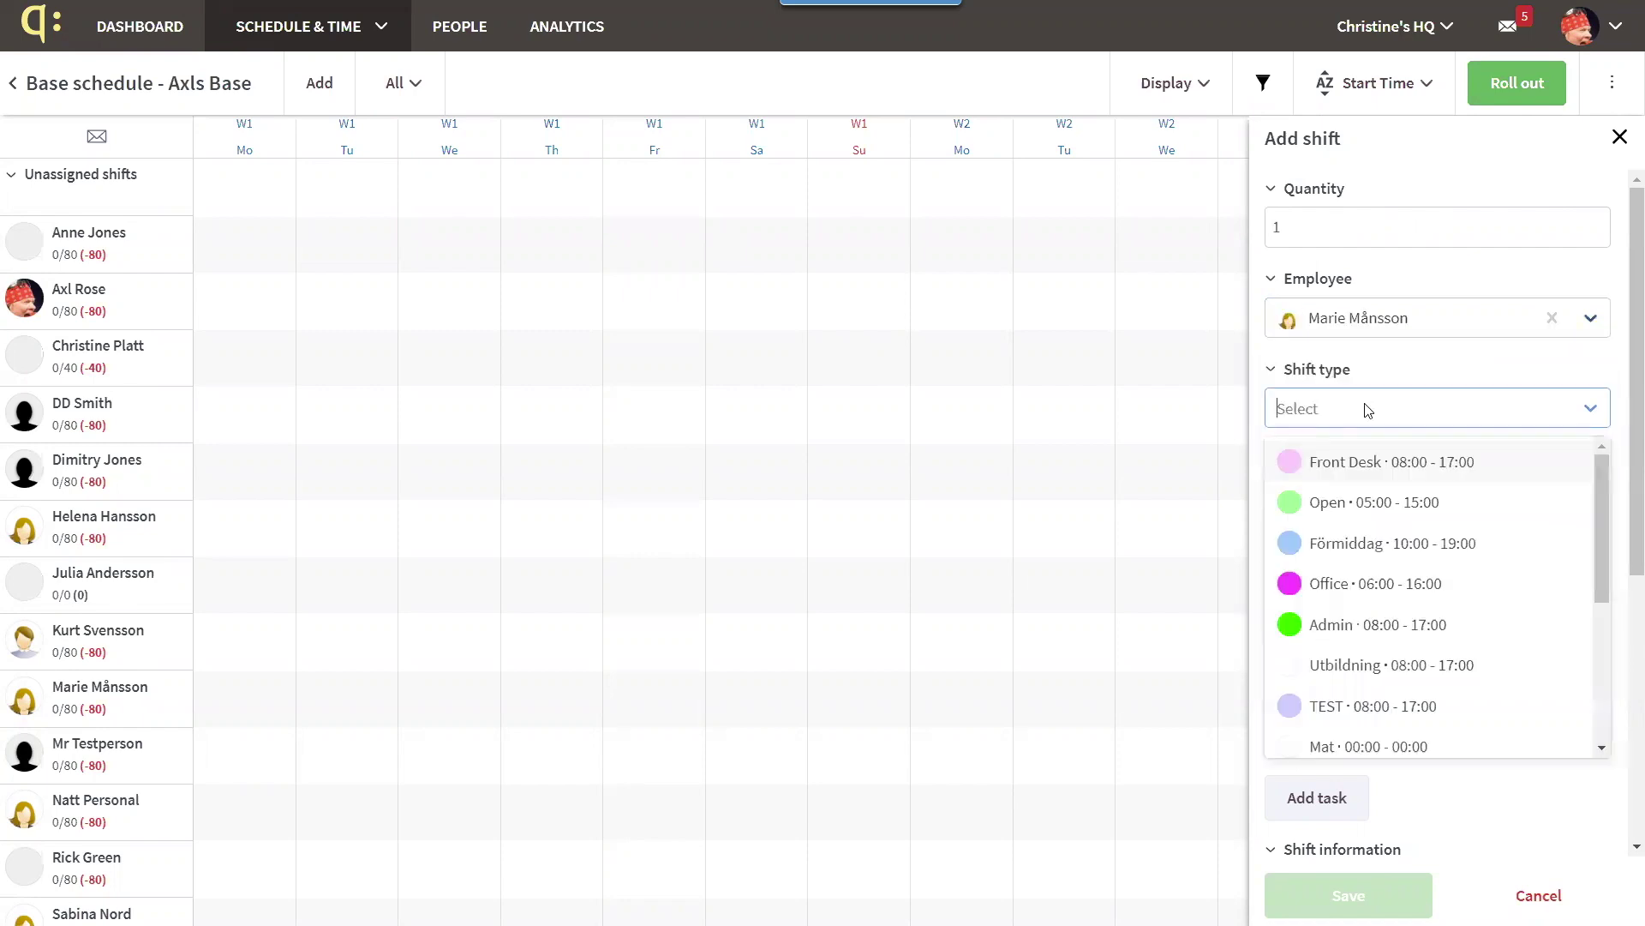
pyautogui.click(1351, 461)
# Add week 1 Tuesday, Friday and Saturday and week 2 Monday, Friday and Sunday to the shift's days, and save it
pyautogui.click(1453, 529)
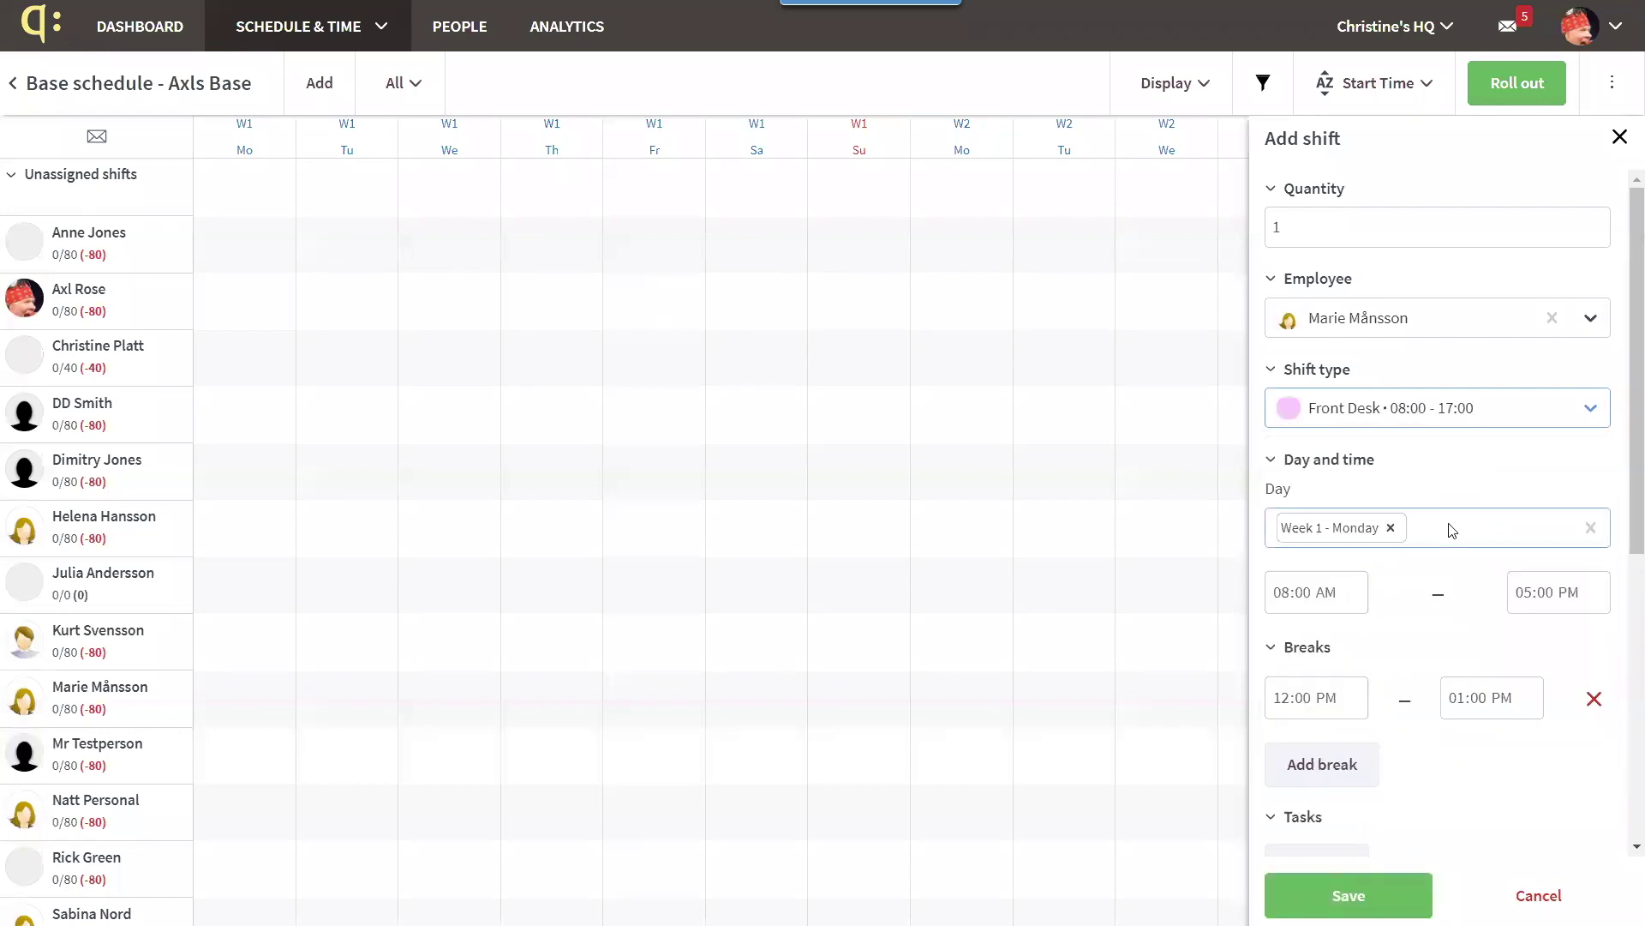
pyautogui.click(1319, 625)
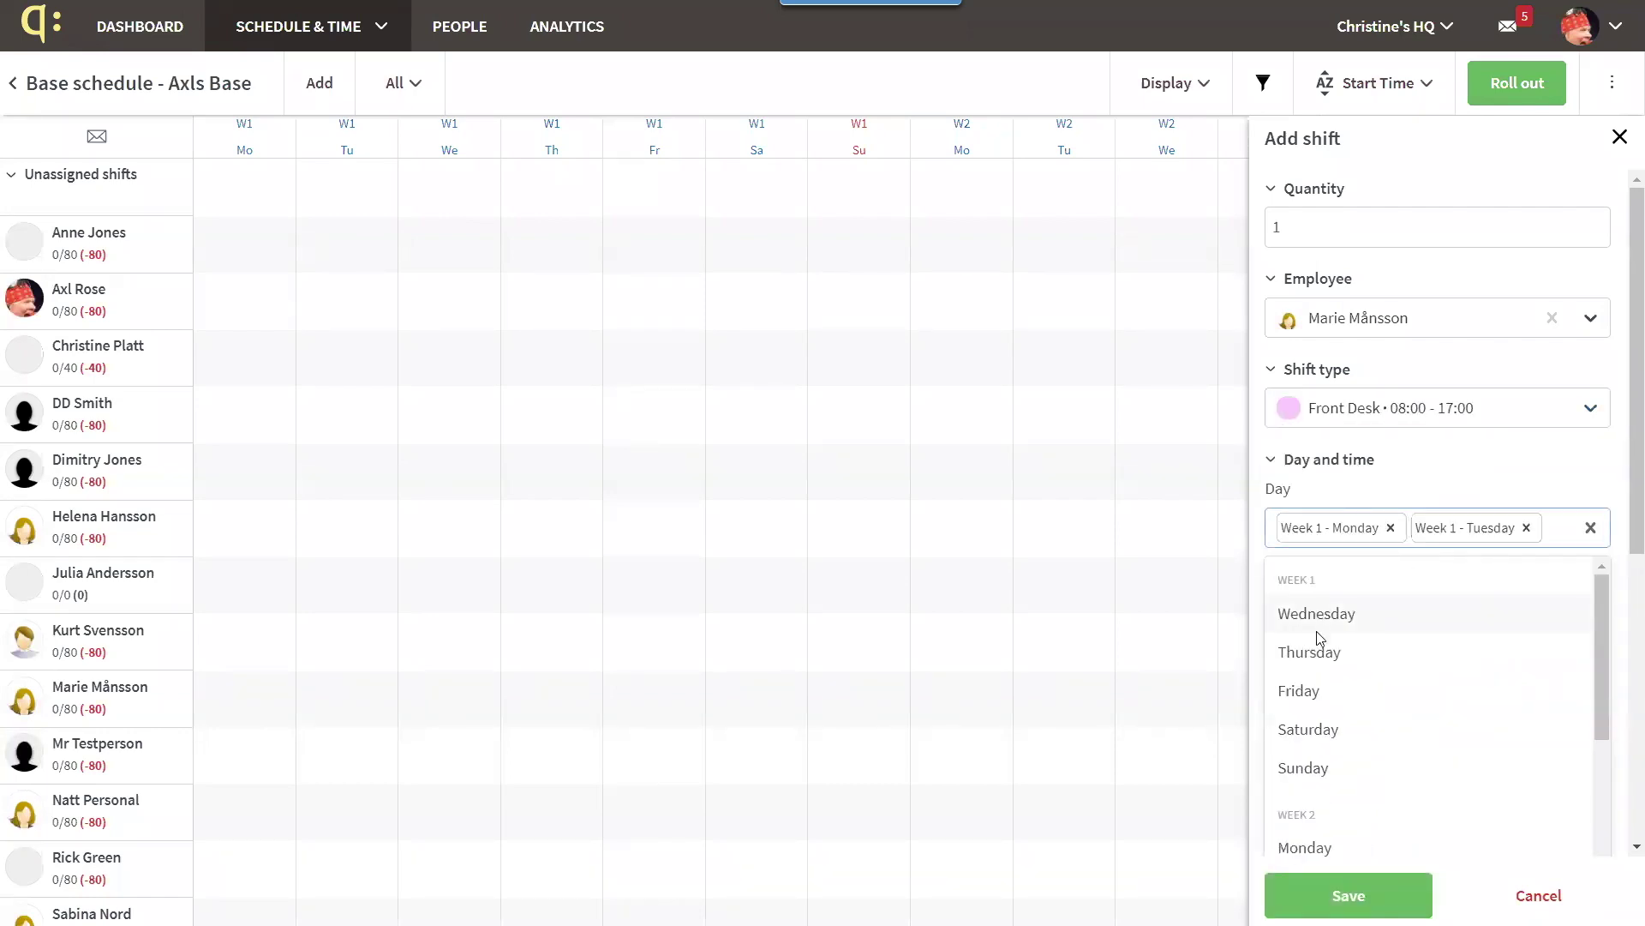
pyautogui.click(1317, 692)
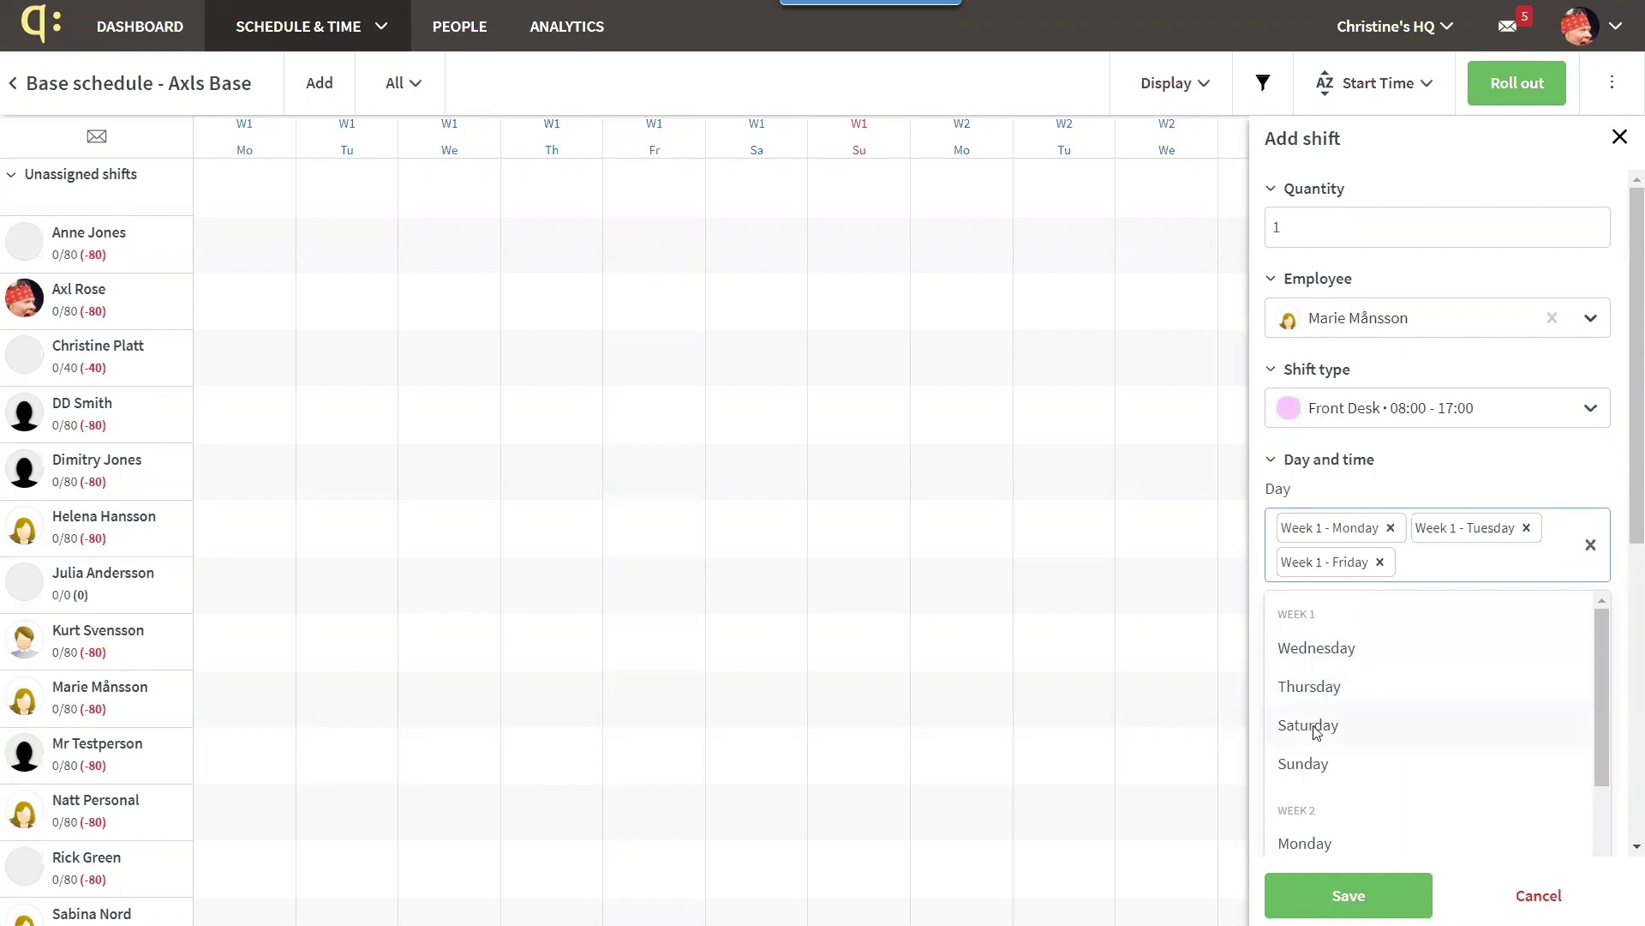
pyautogui.click(1315, 724)
pyautogui.scroll(-3, 1623, 453)
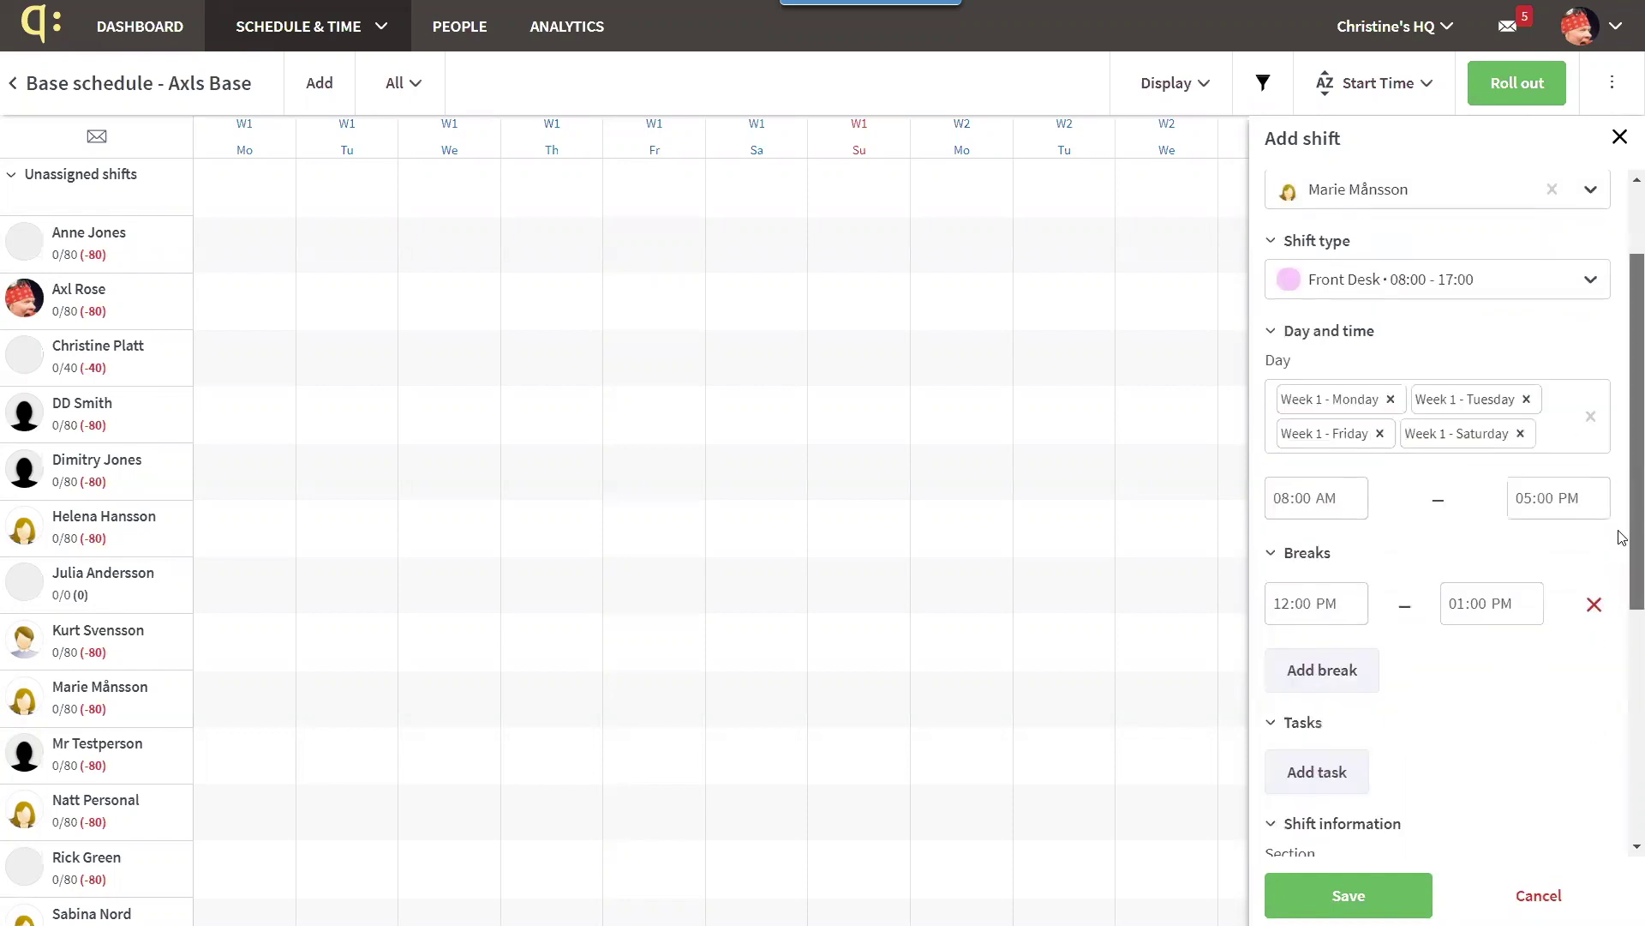
pyautogui.click(1546, 353)
pyautogui.scroll(-2, 1599, 432)
pyautogui.click(1324, 433)
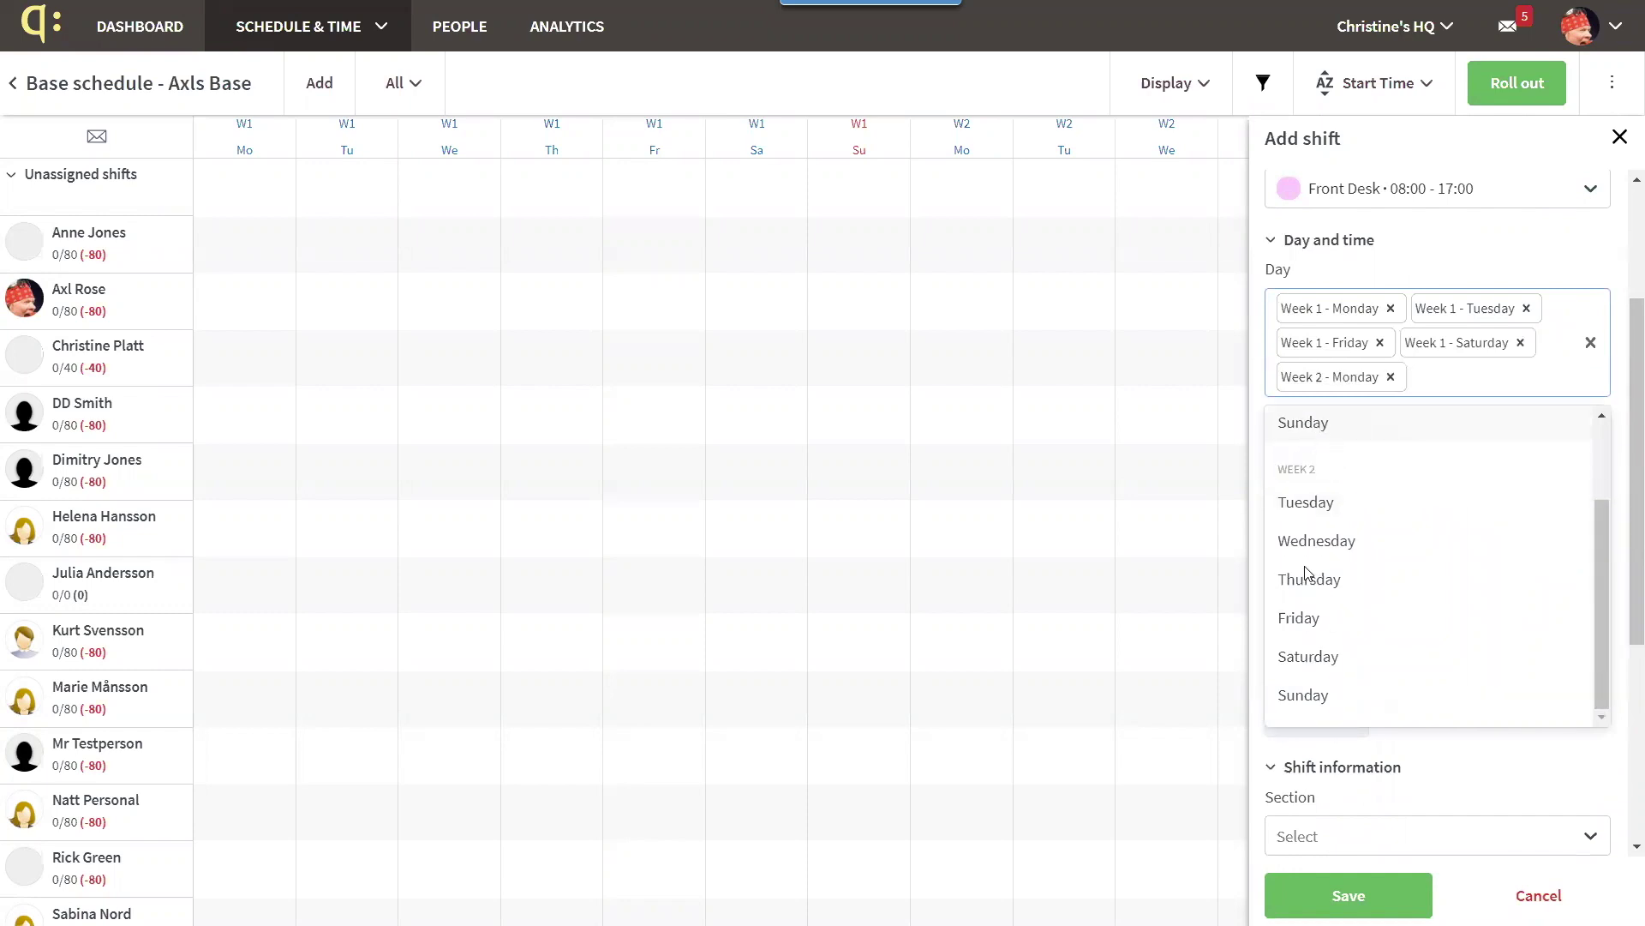
pyautogui.click(1302, 619)
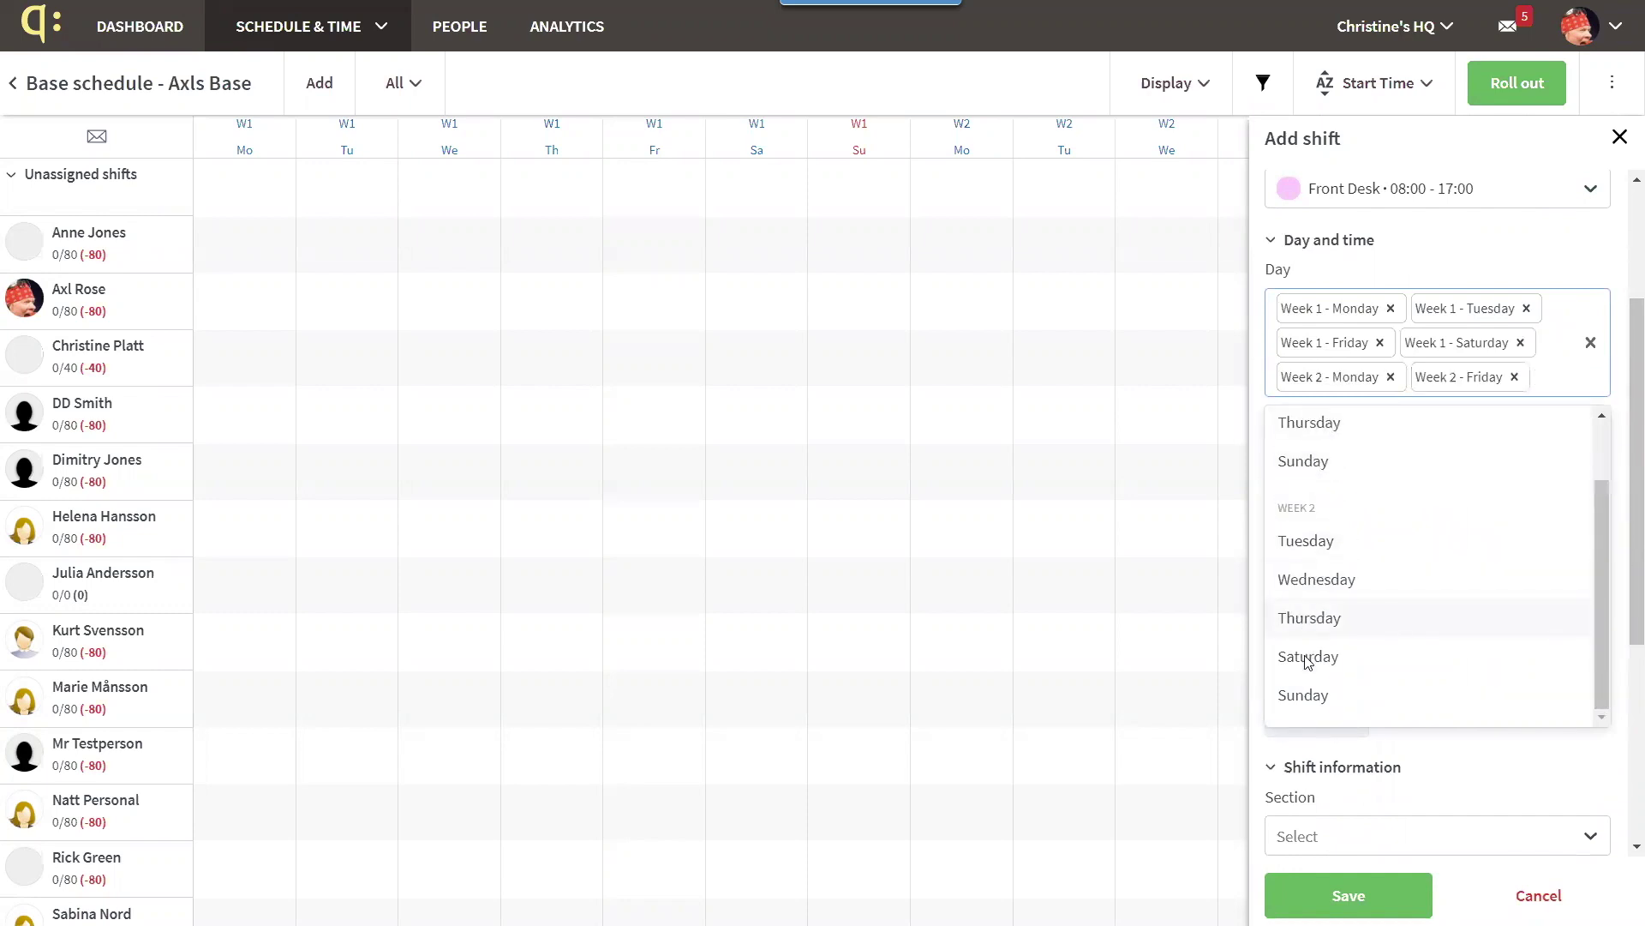
pyautogui.click(1312, 694)
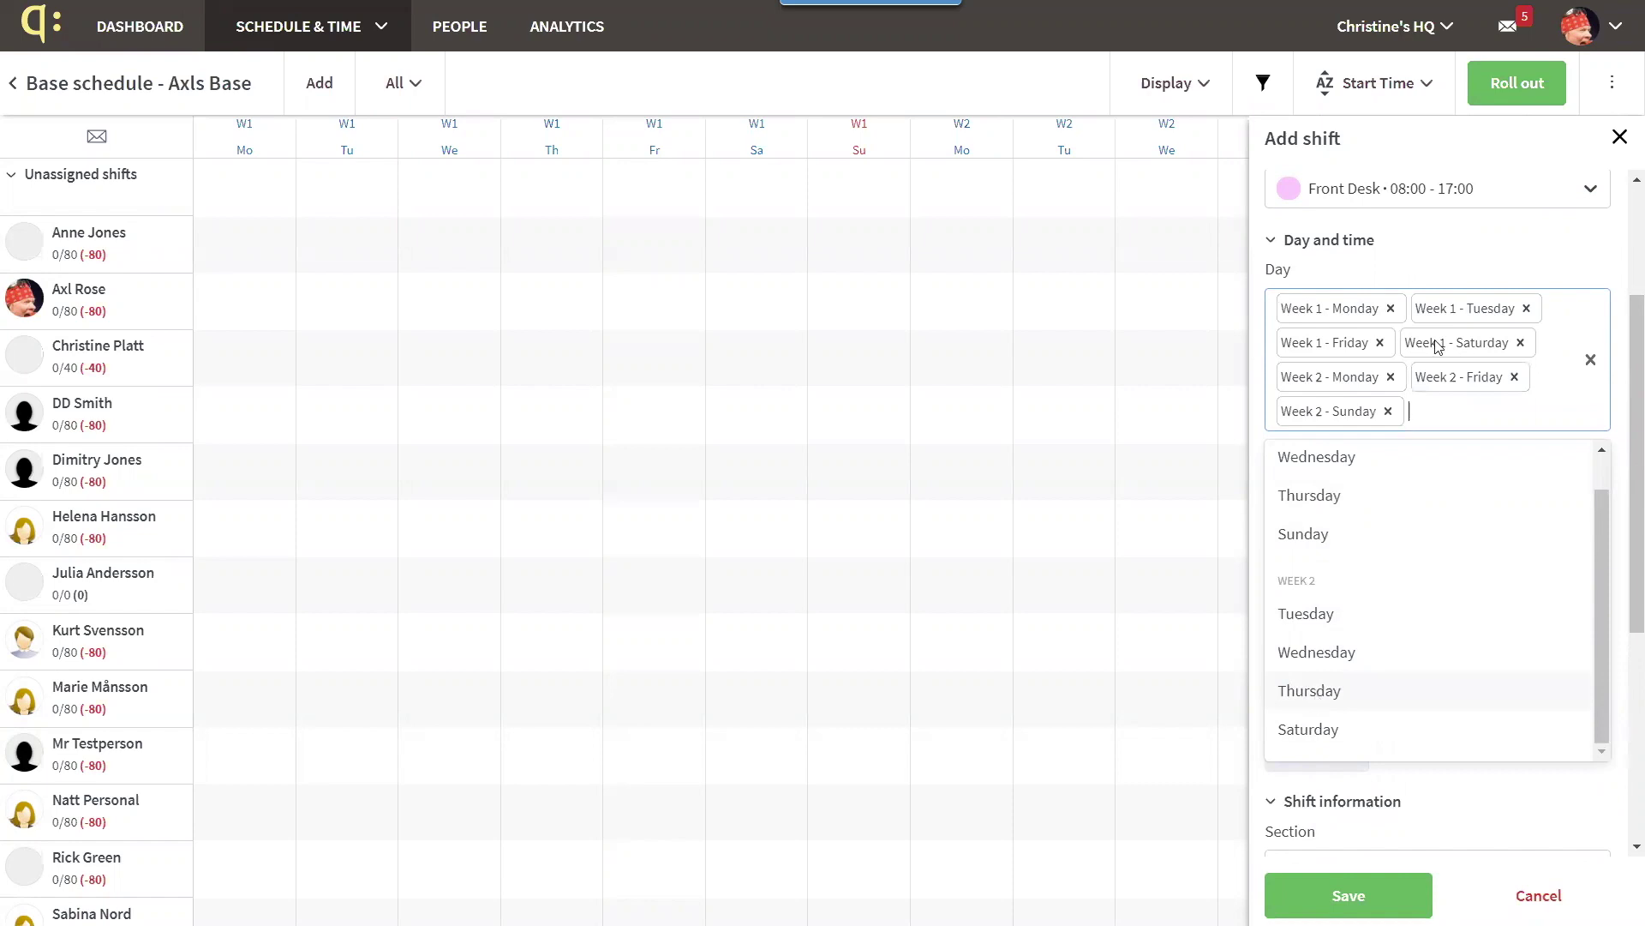
pyautogui.click(1533, 263)
pyautogui.click(1320, 887)
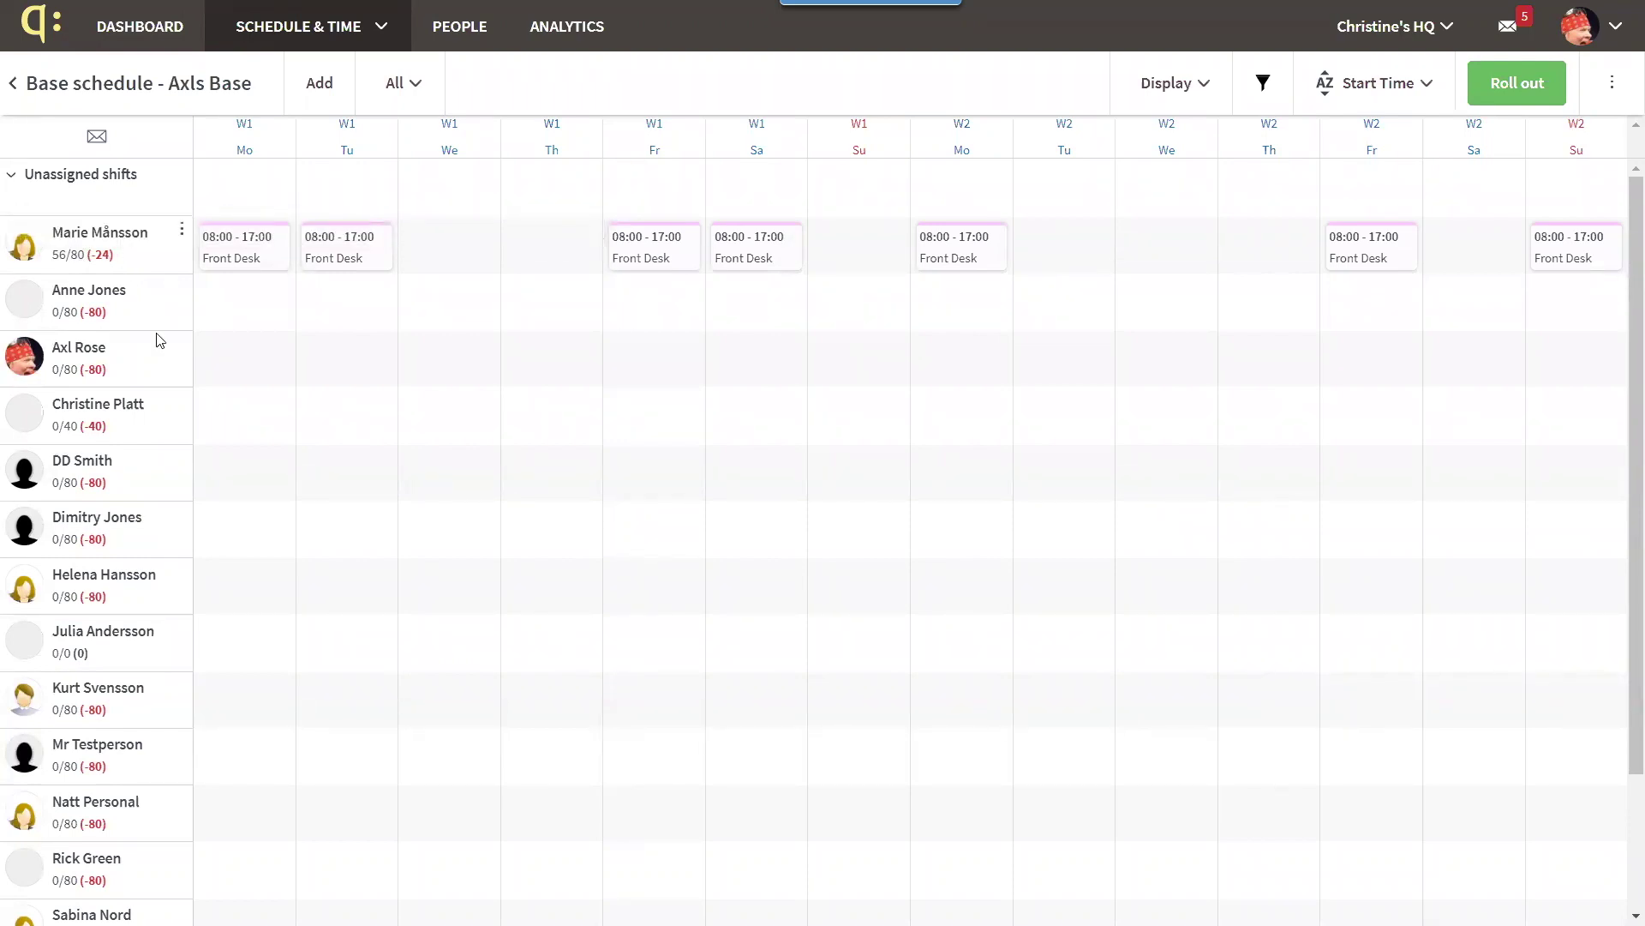
# Start copying all shifts of the employee in the first row to the employees in the seventh and thirteenth rows
pyautogui.click(183, 239)
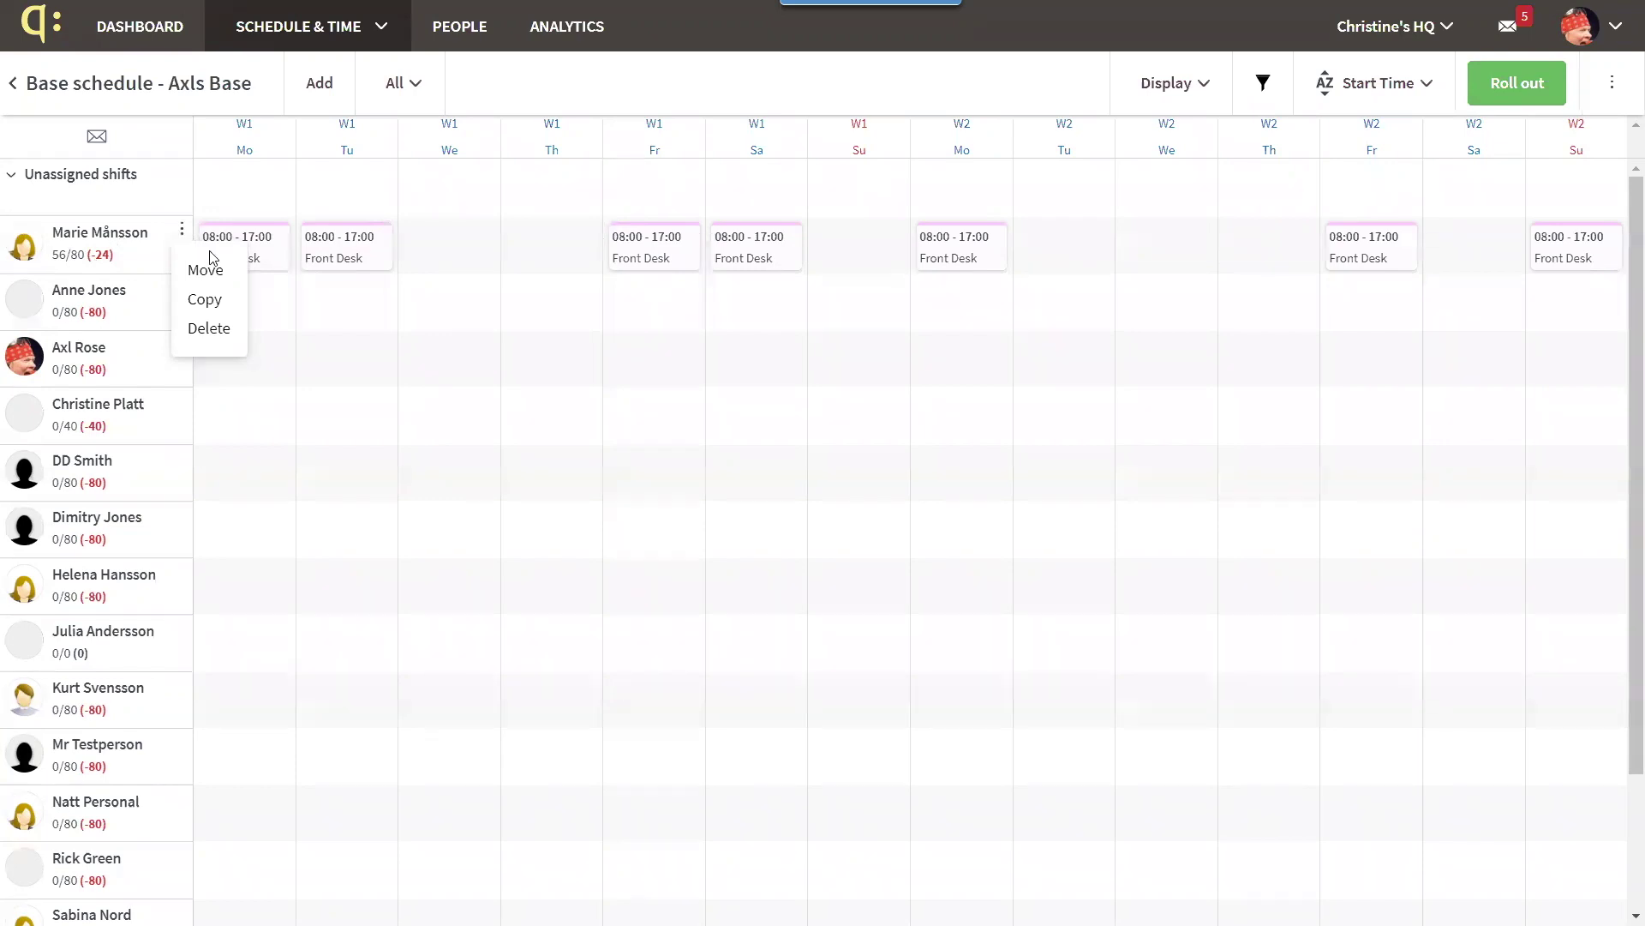
pyautogui.click(229, 306)
pyautogui.click(752, 412)
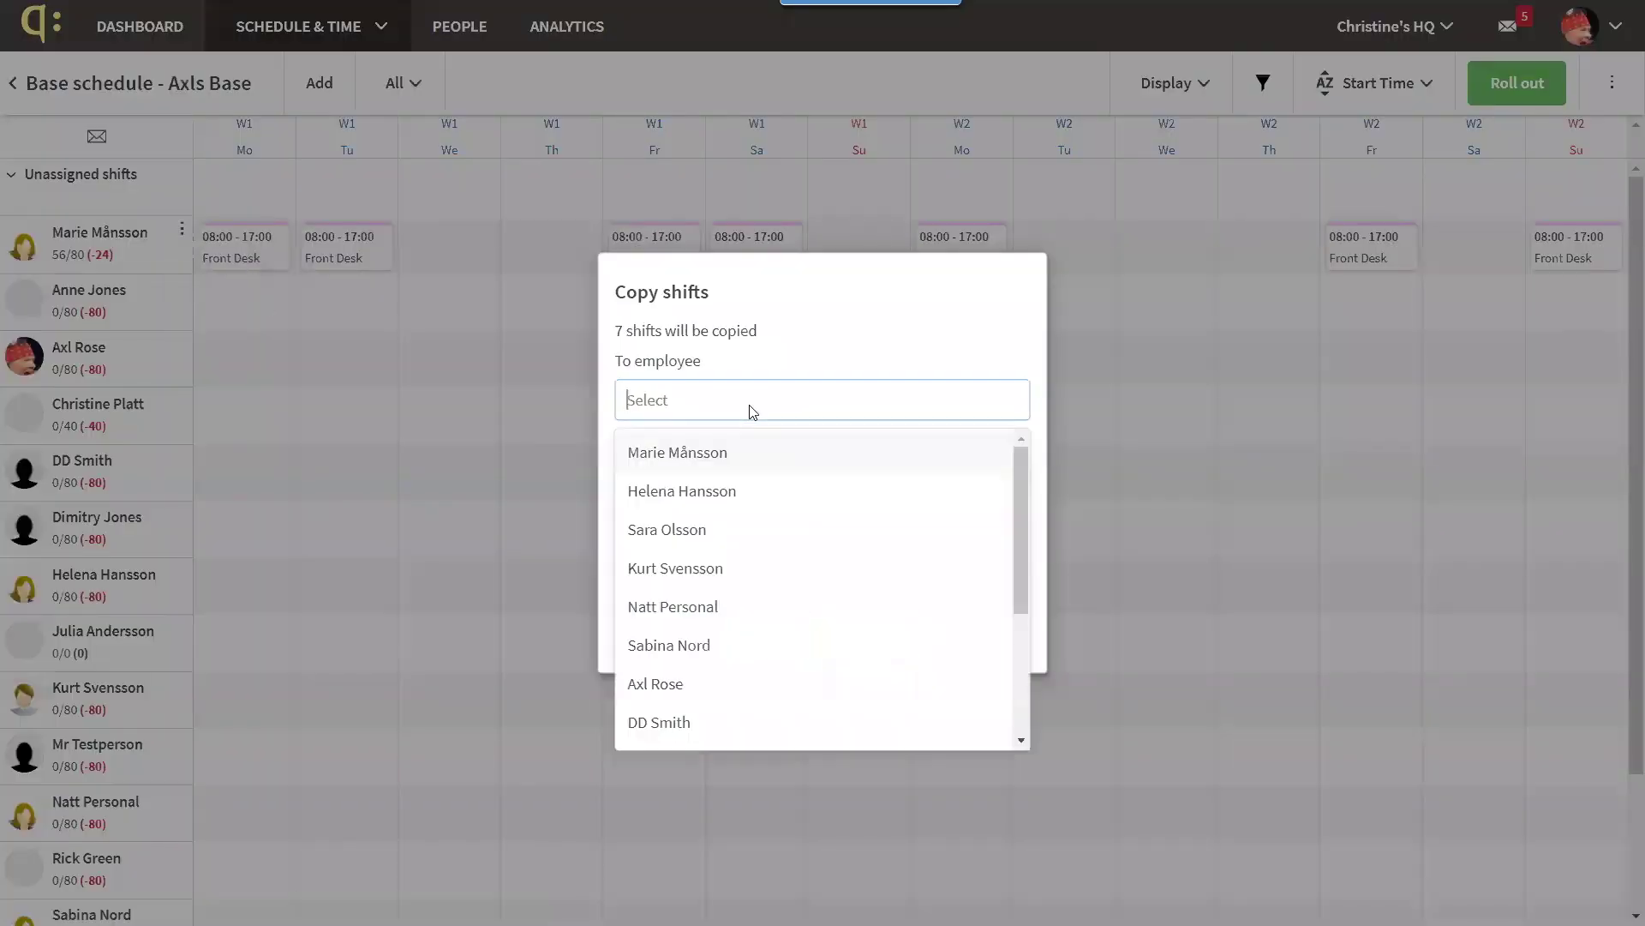
pyautogui.click(732, 492)
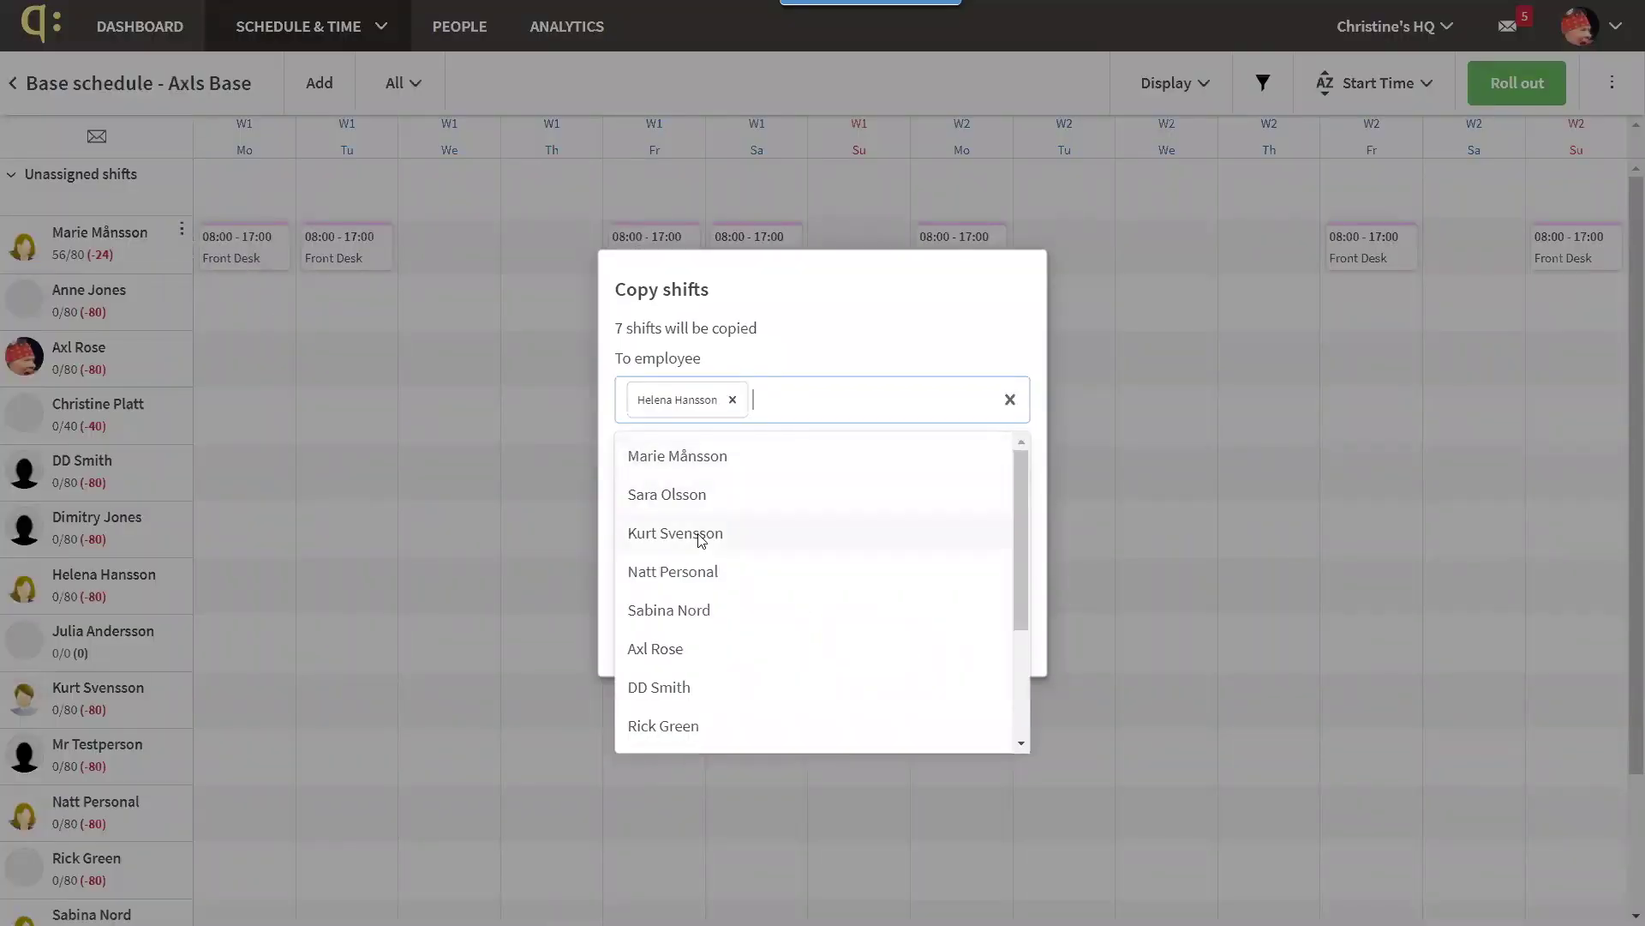
pyautogui.click(690, 610)
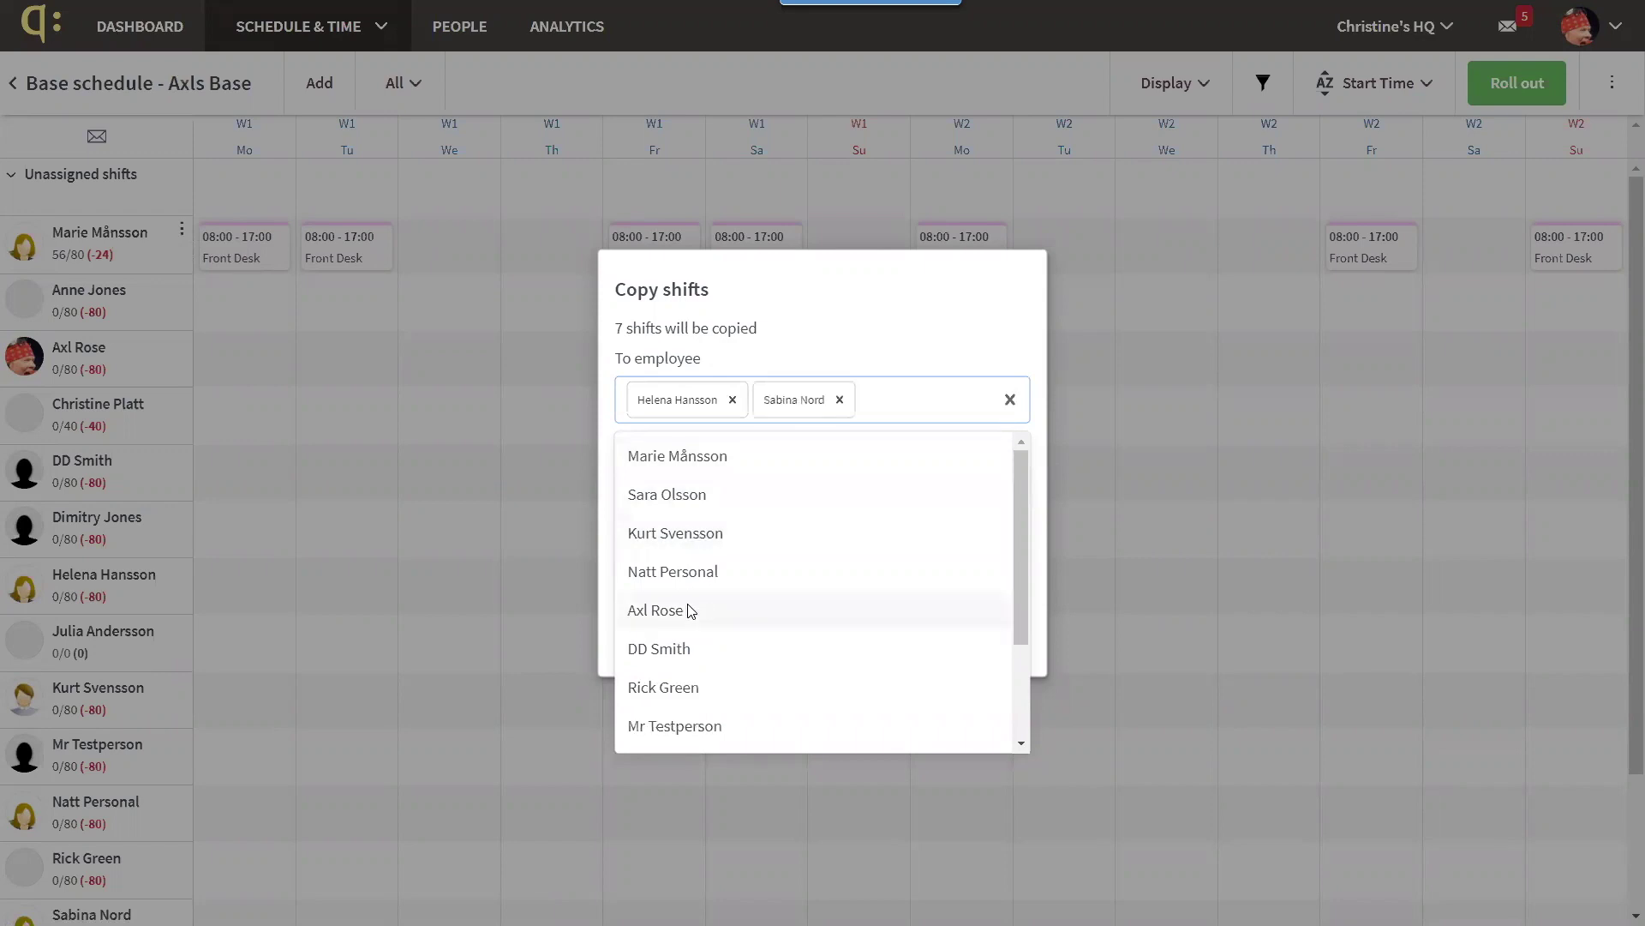
pyautogui.click(875, 331)
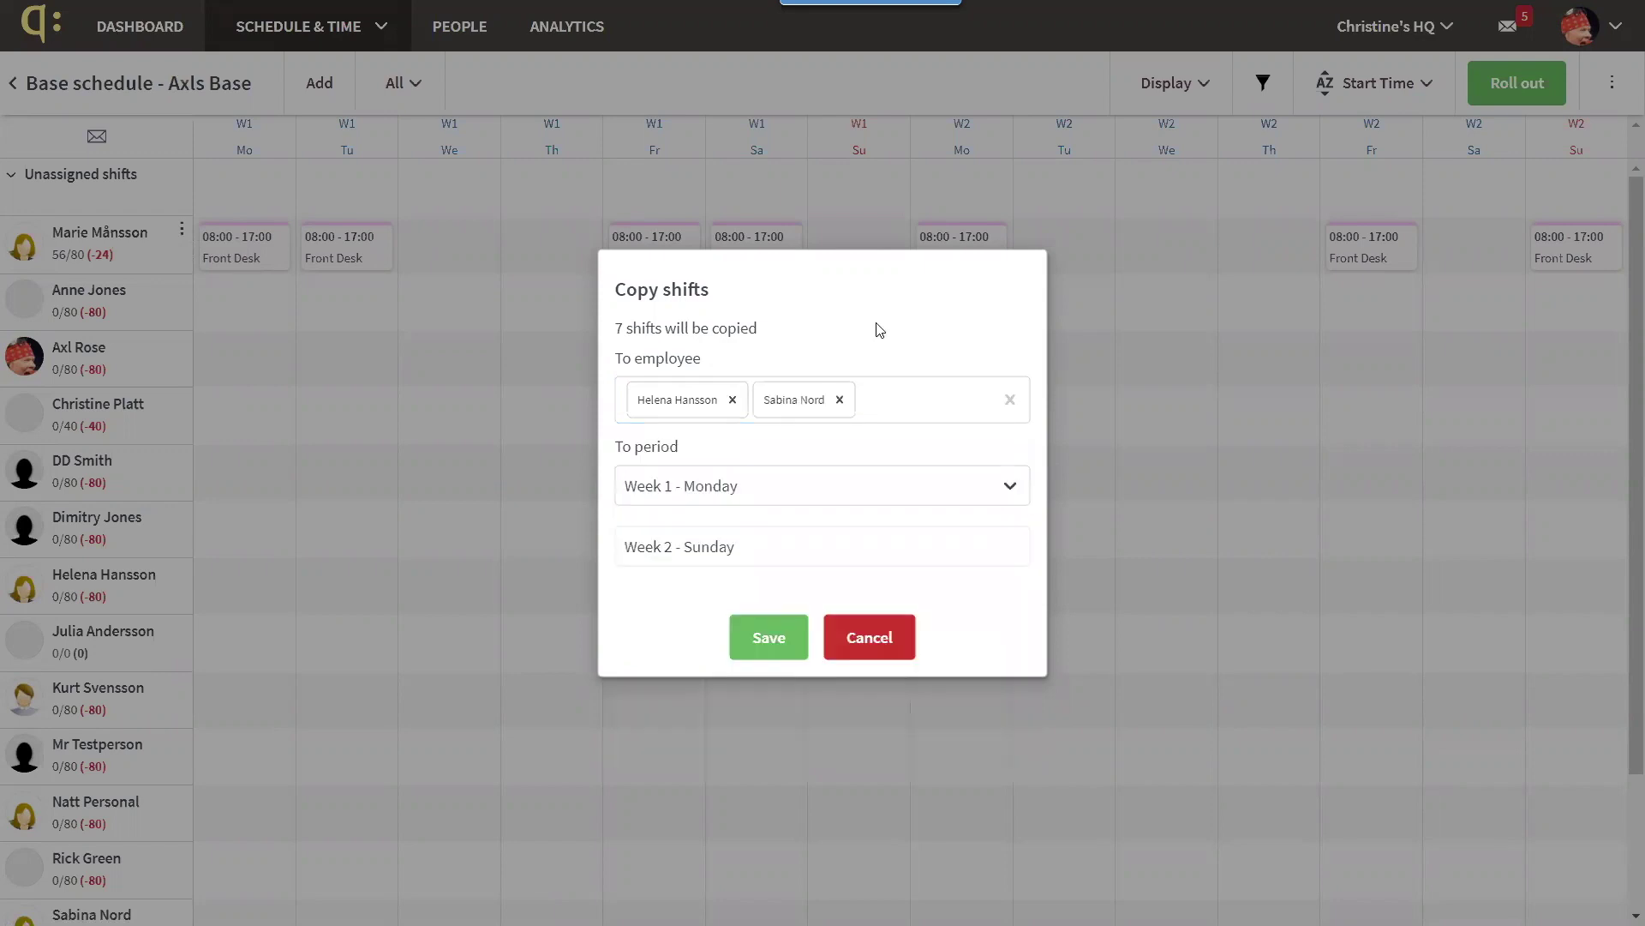
# Set the copied shifts' period to start on Week 2 - Monday, and save the copy
pyautogui.click(758, 488)
pyautogui.scroll(-1, 1025, 647)
pyautogui.scroll(-3, 1029, 664)
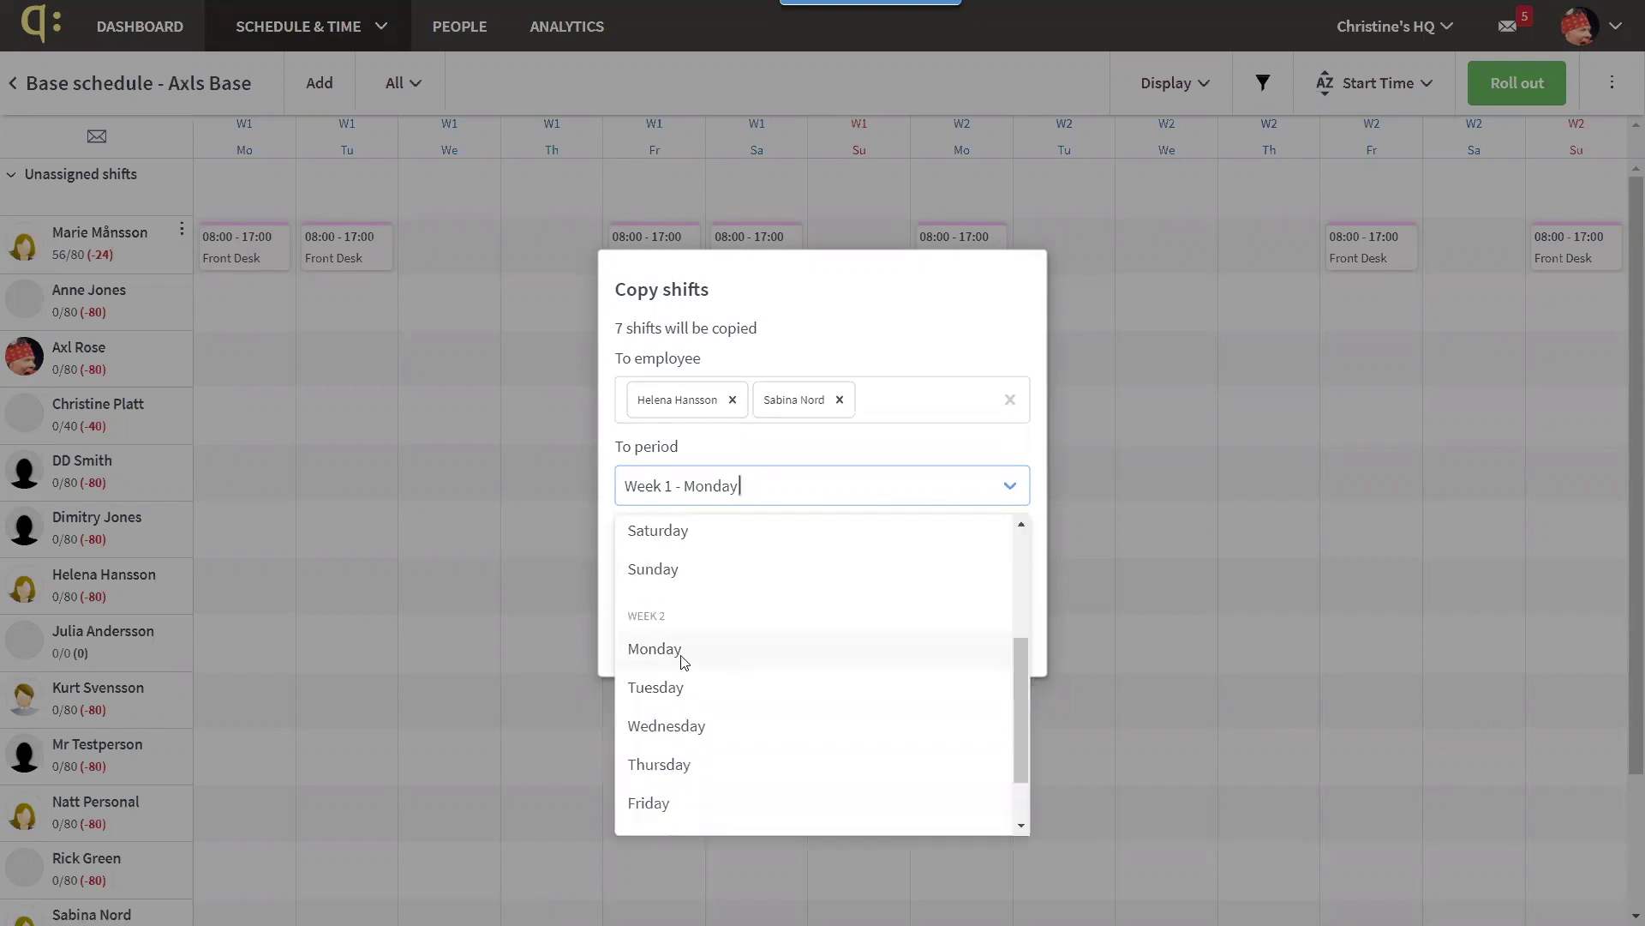
pyautogui.click(683, 661)
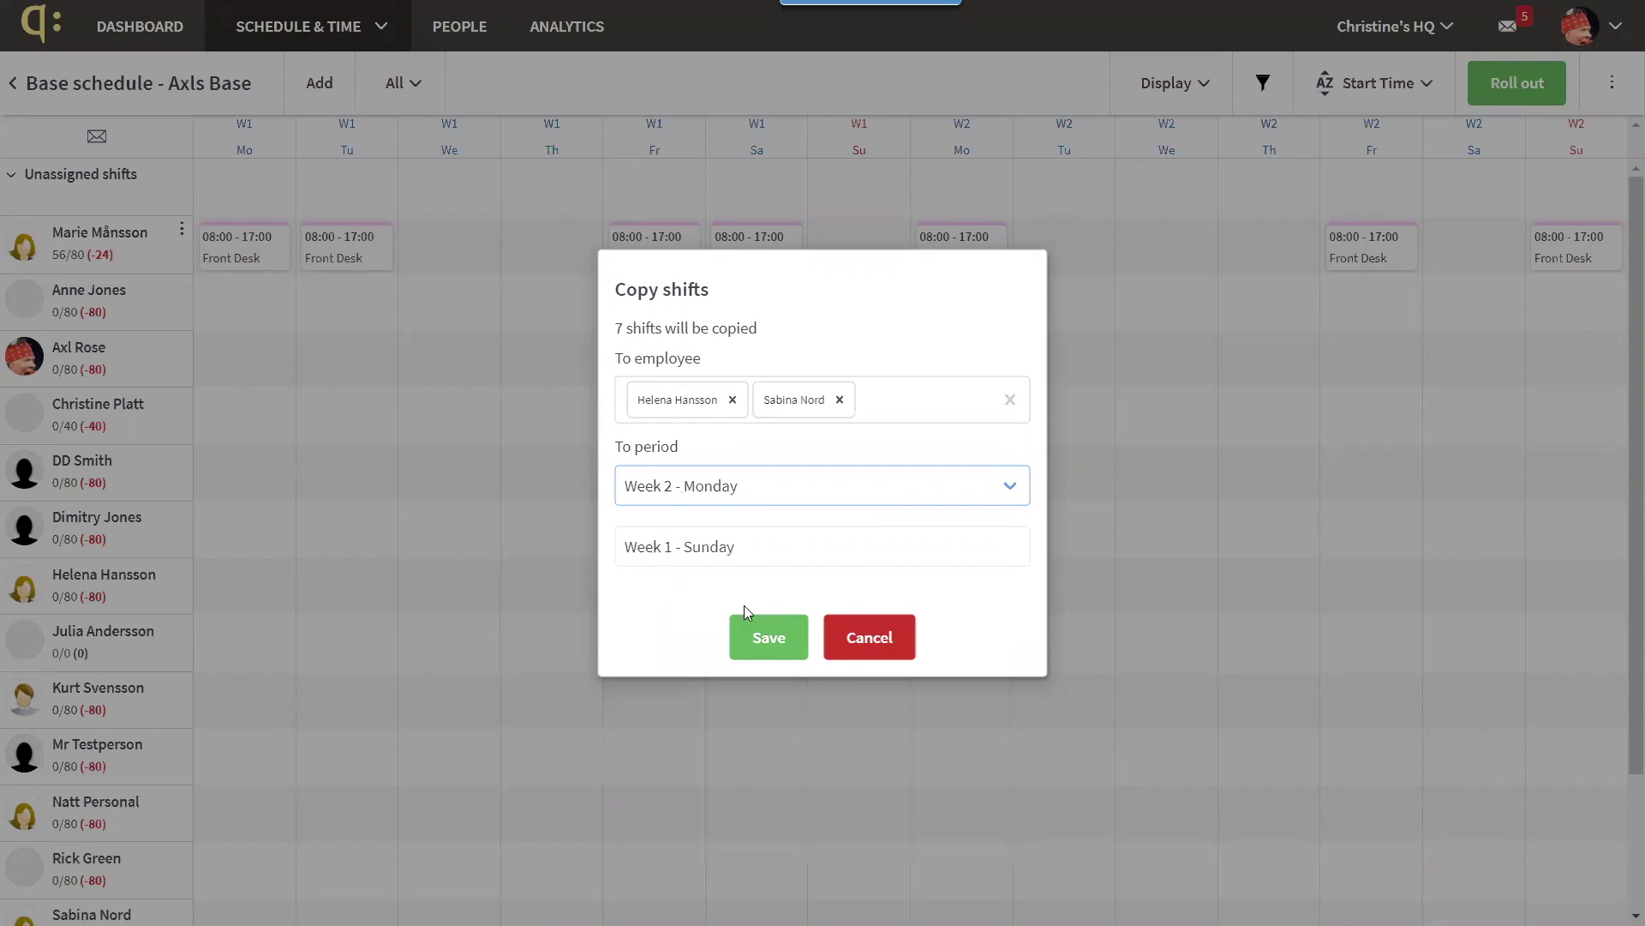
pyautogui.click(764, 643)
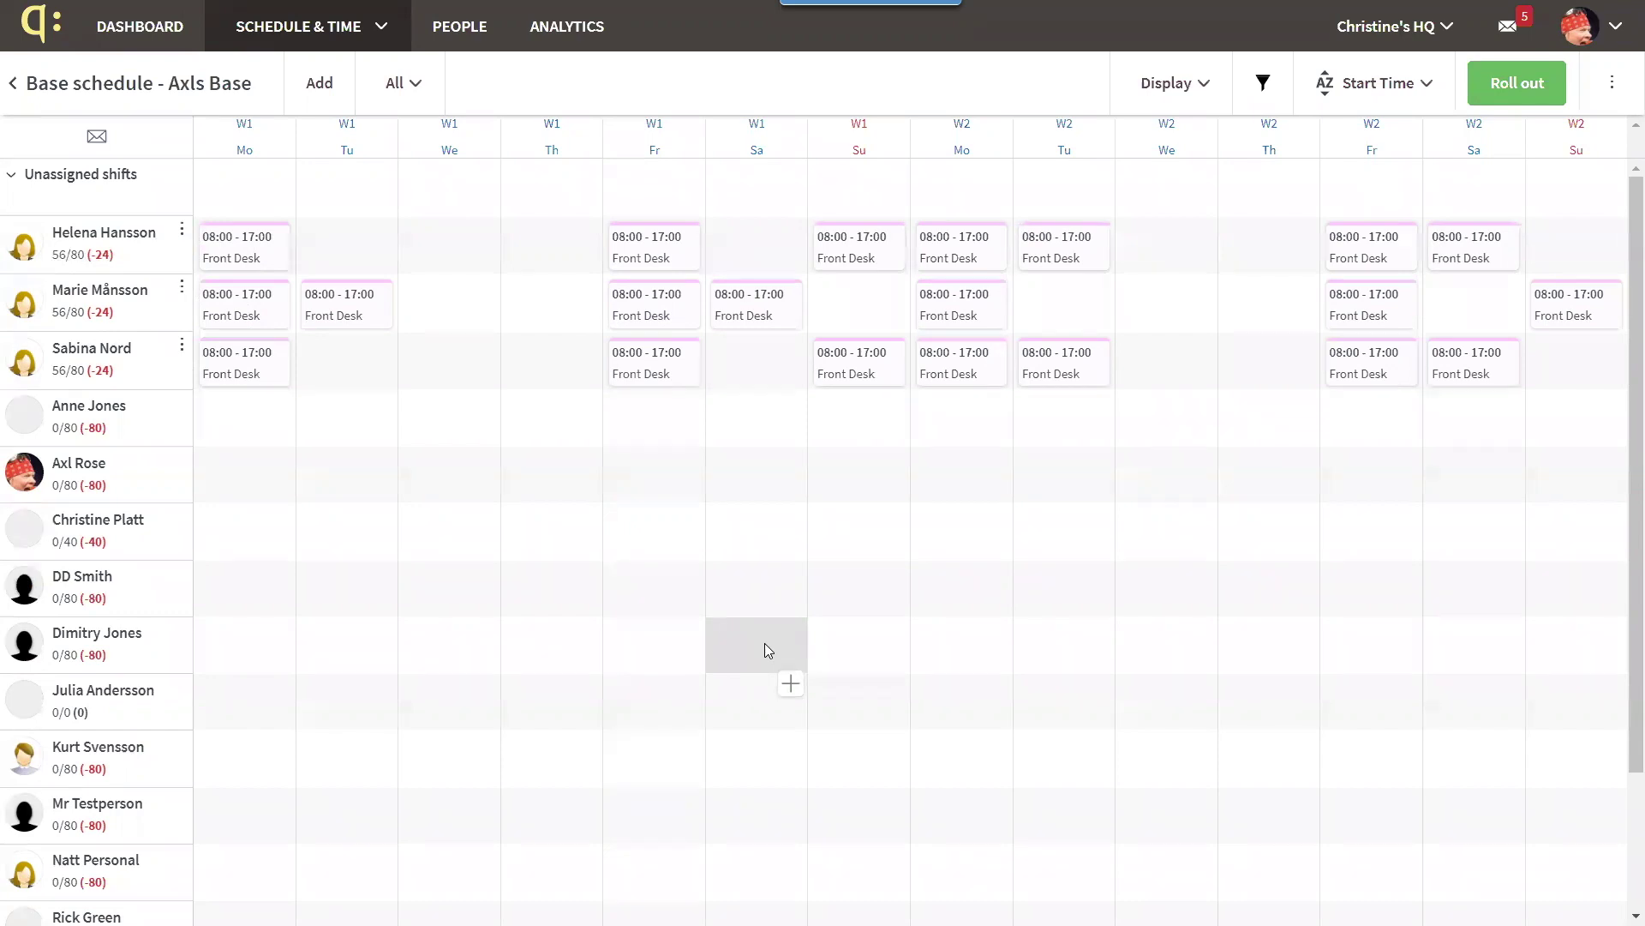
# Pick the first-row employee's week 1 Monday Front Desk shift and copy it to the same employee's week 1 Wednesday, Thursday and Saturday
pyautogui.moveTo(249, 257)
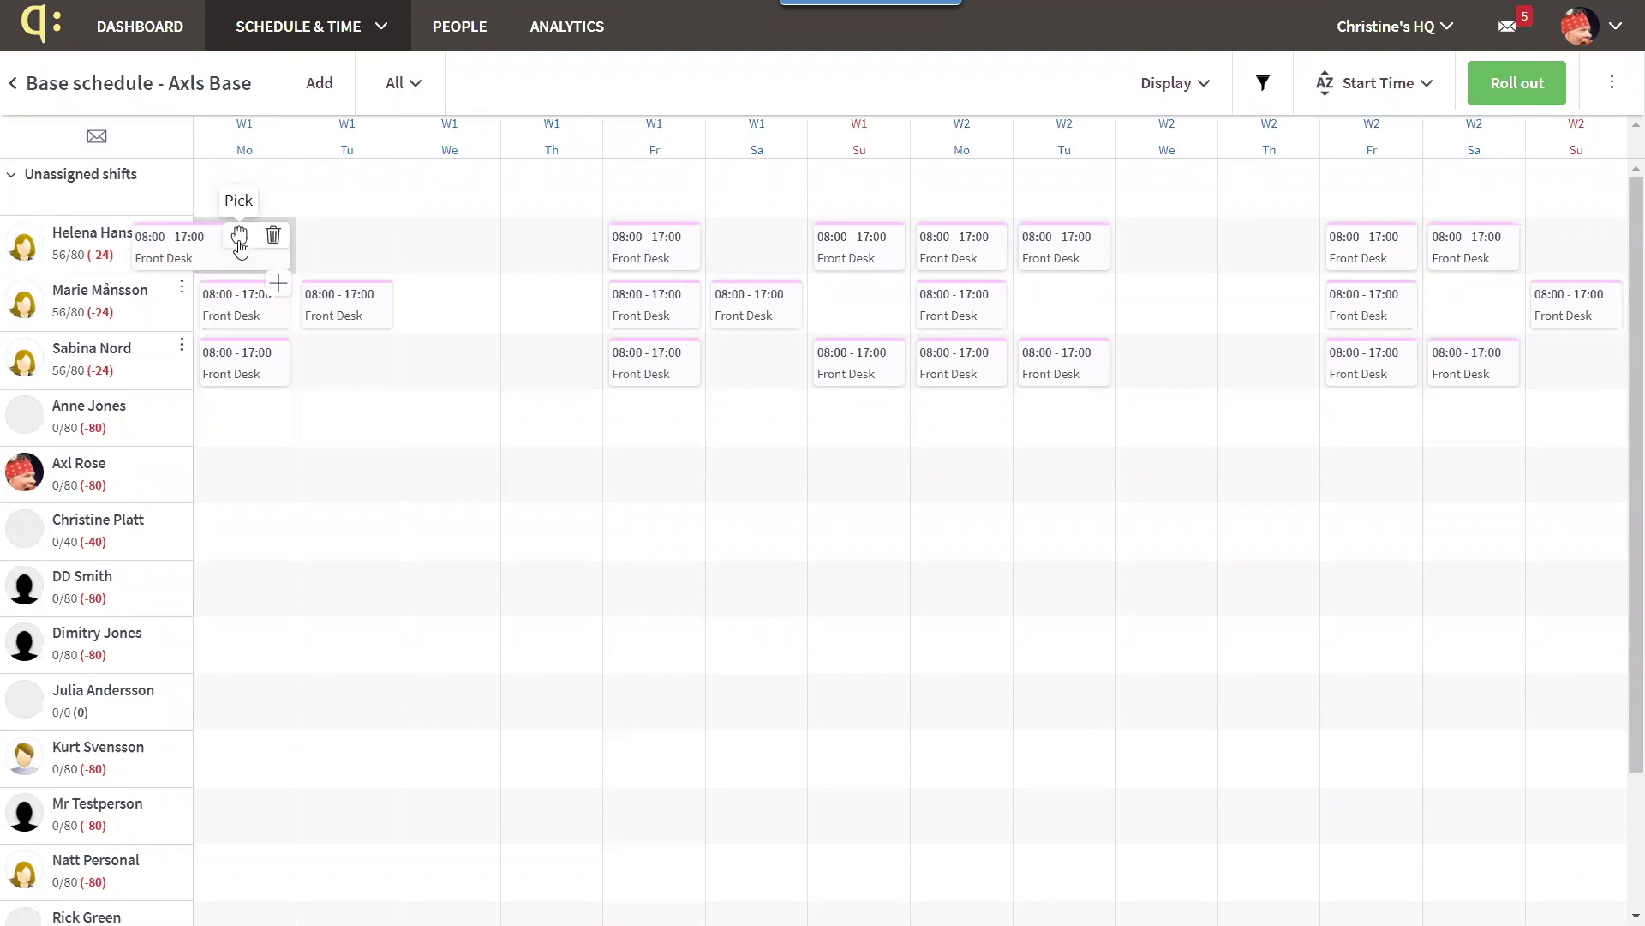
pyautogui.click(240, 237)
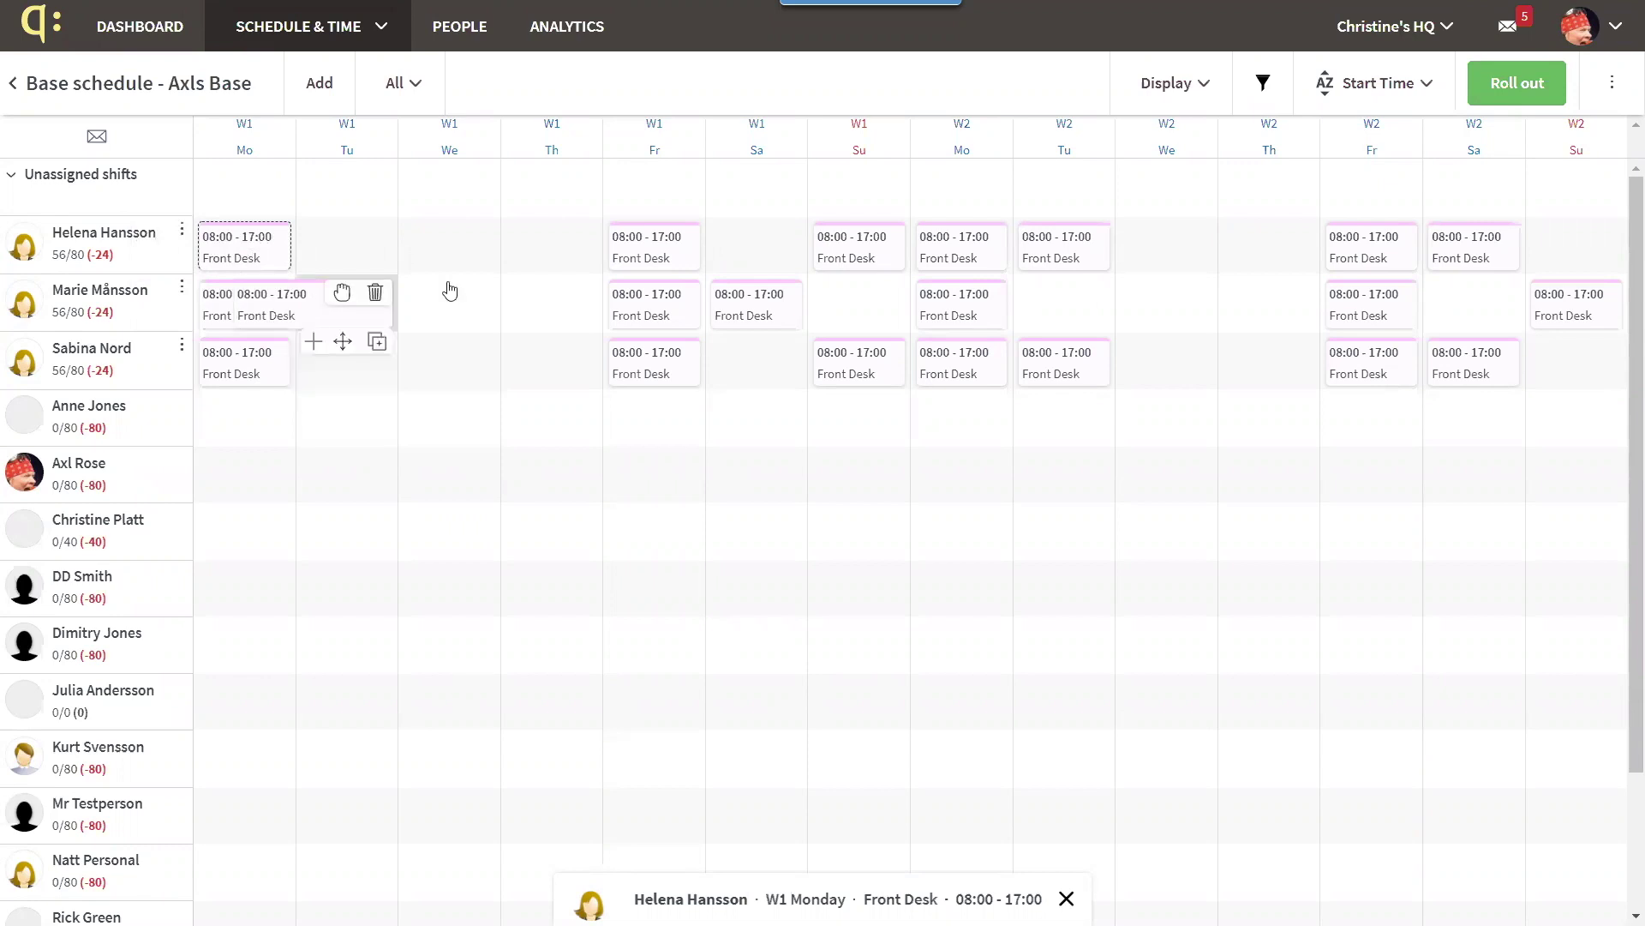
pyautogui.moveTo(449, 288)
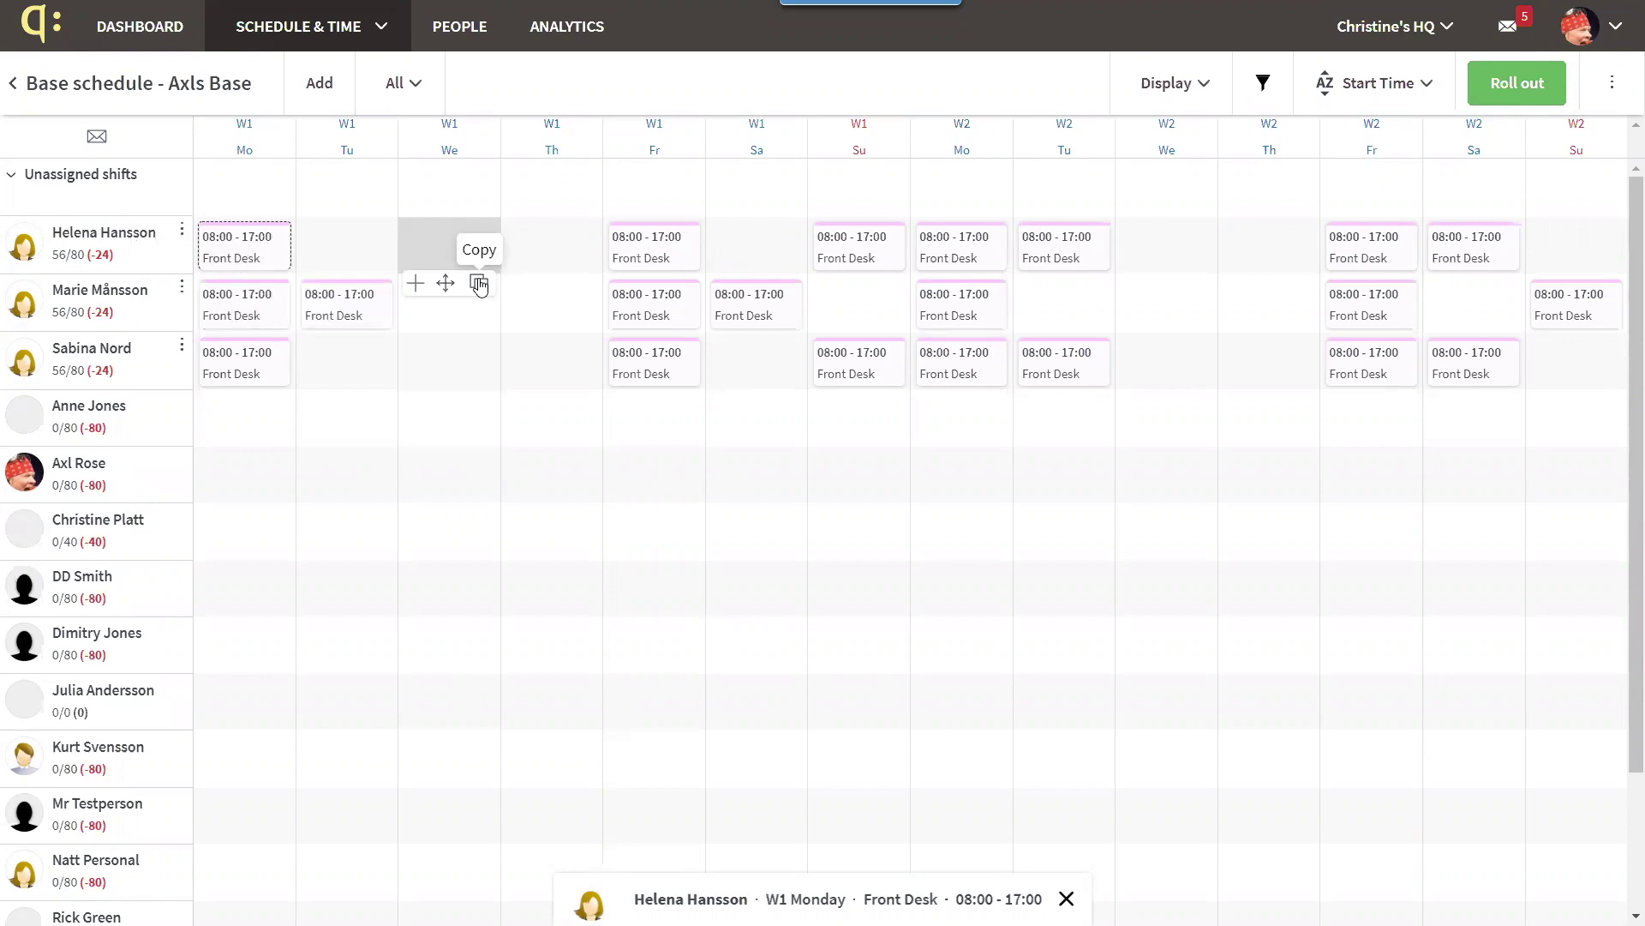
pyautogui.click(480, 284)
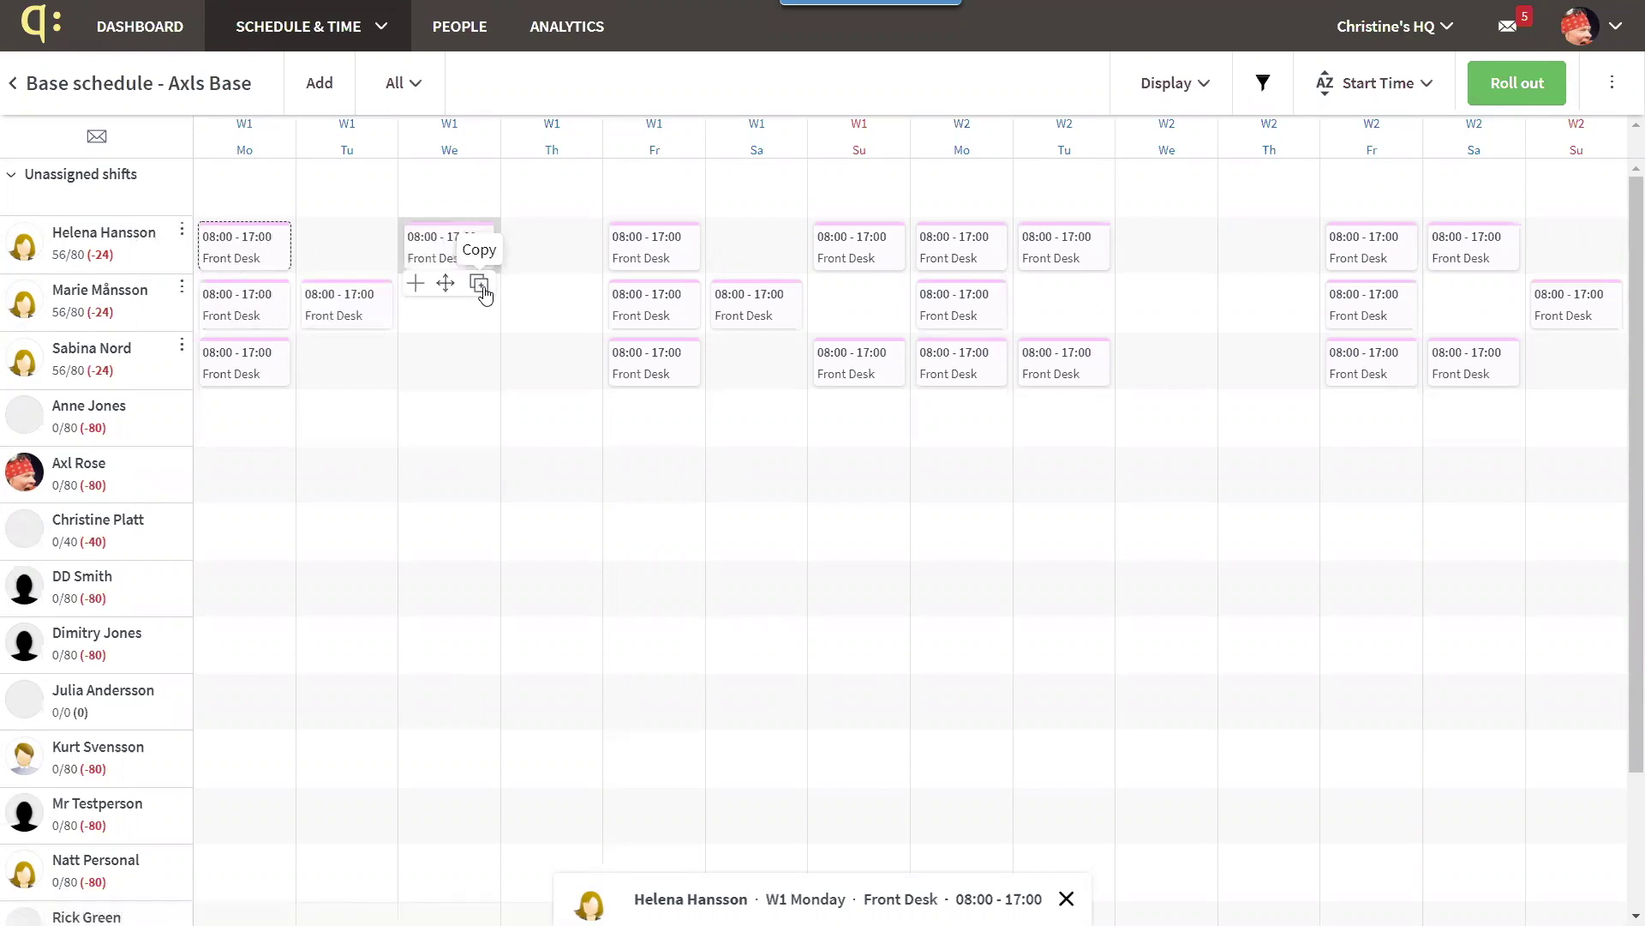
pyautogui.click(583, 288)
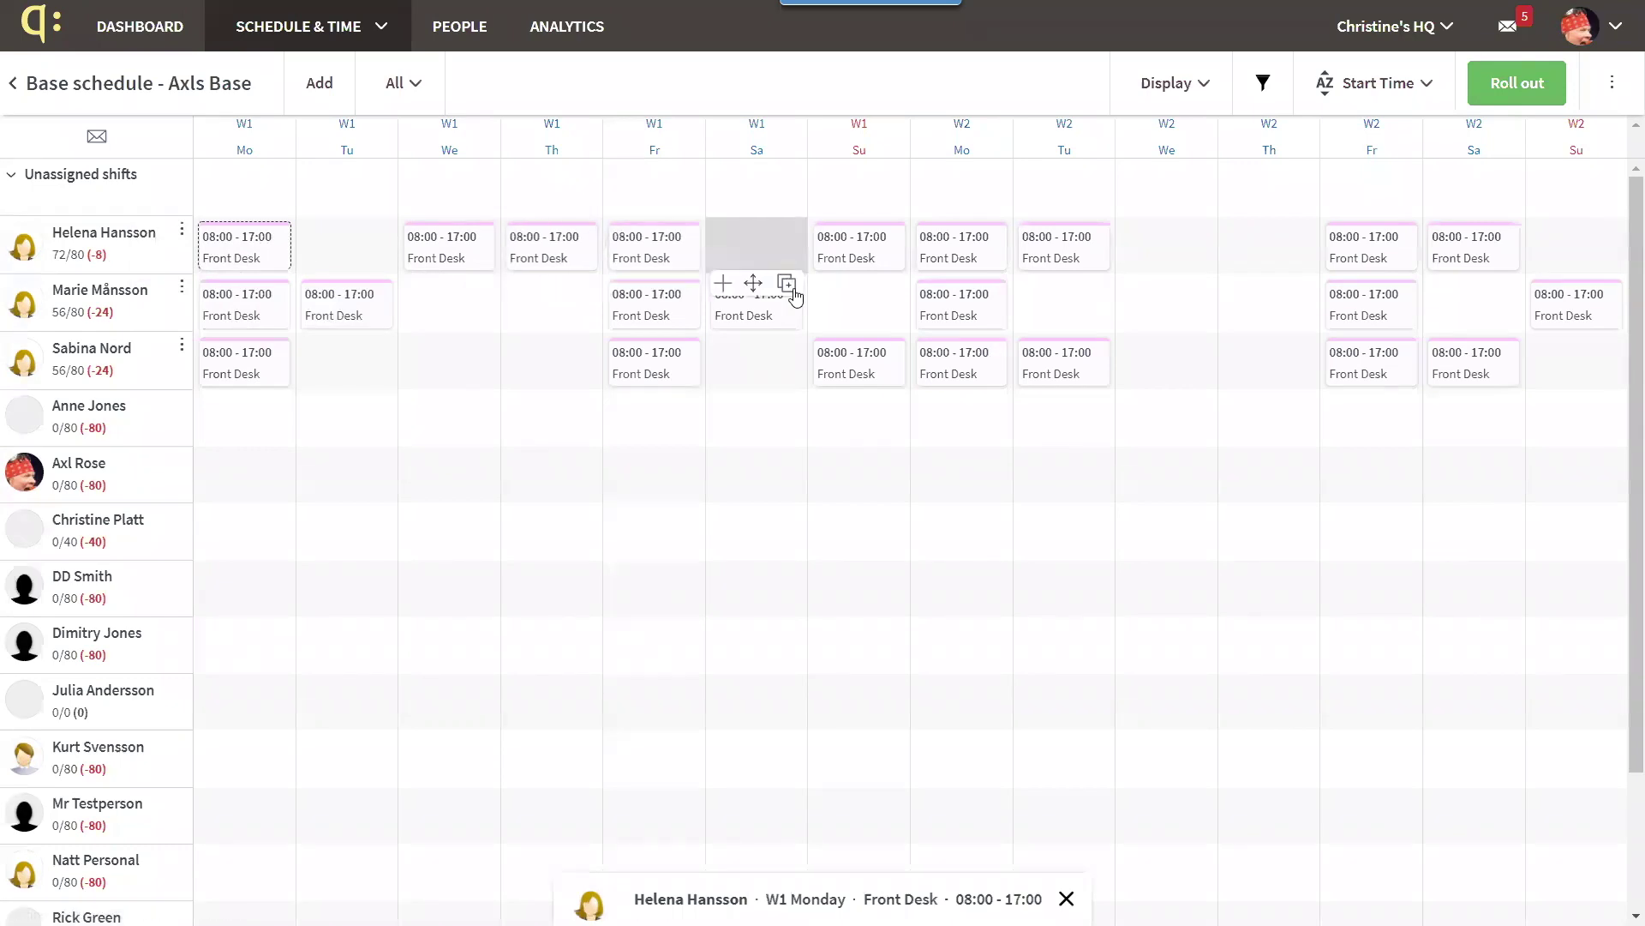
pyautogui.click(797, 291)
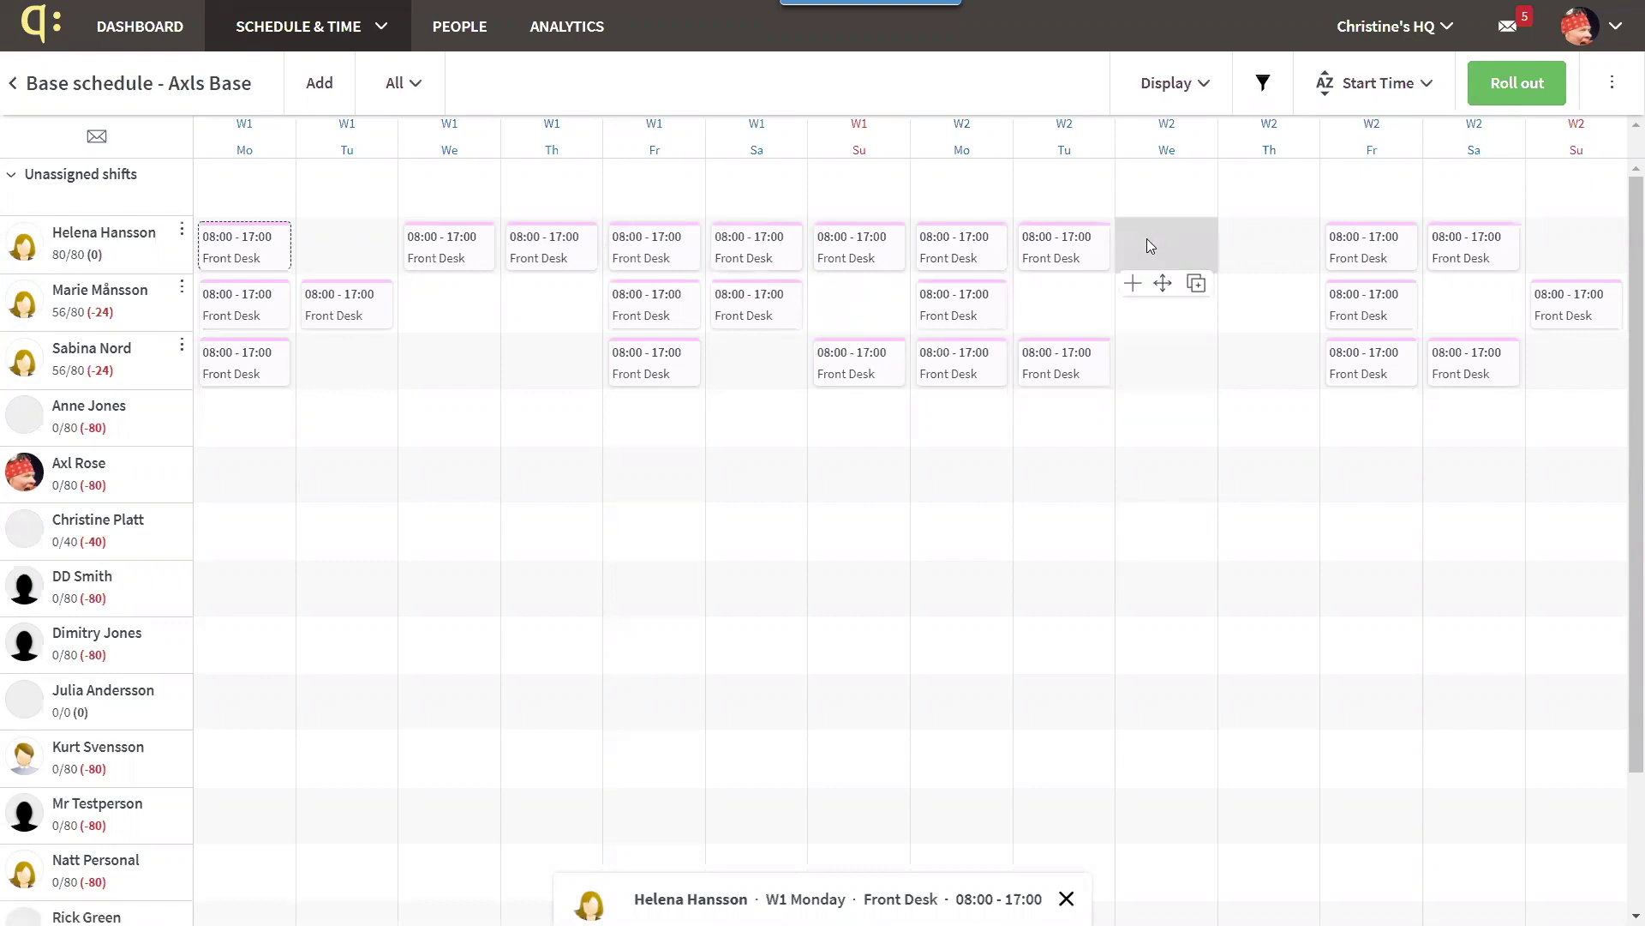
# Try to add an Open 05:00 - 15:00 shift on week 2 Wednesday for the employee in the first row
pyautogui.click(1134, 285)
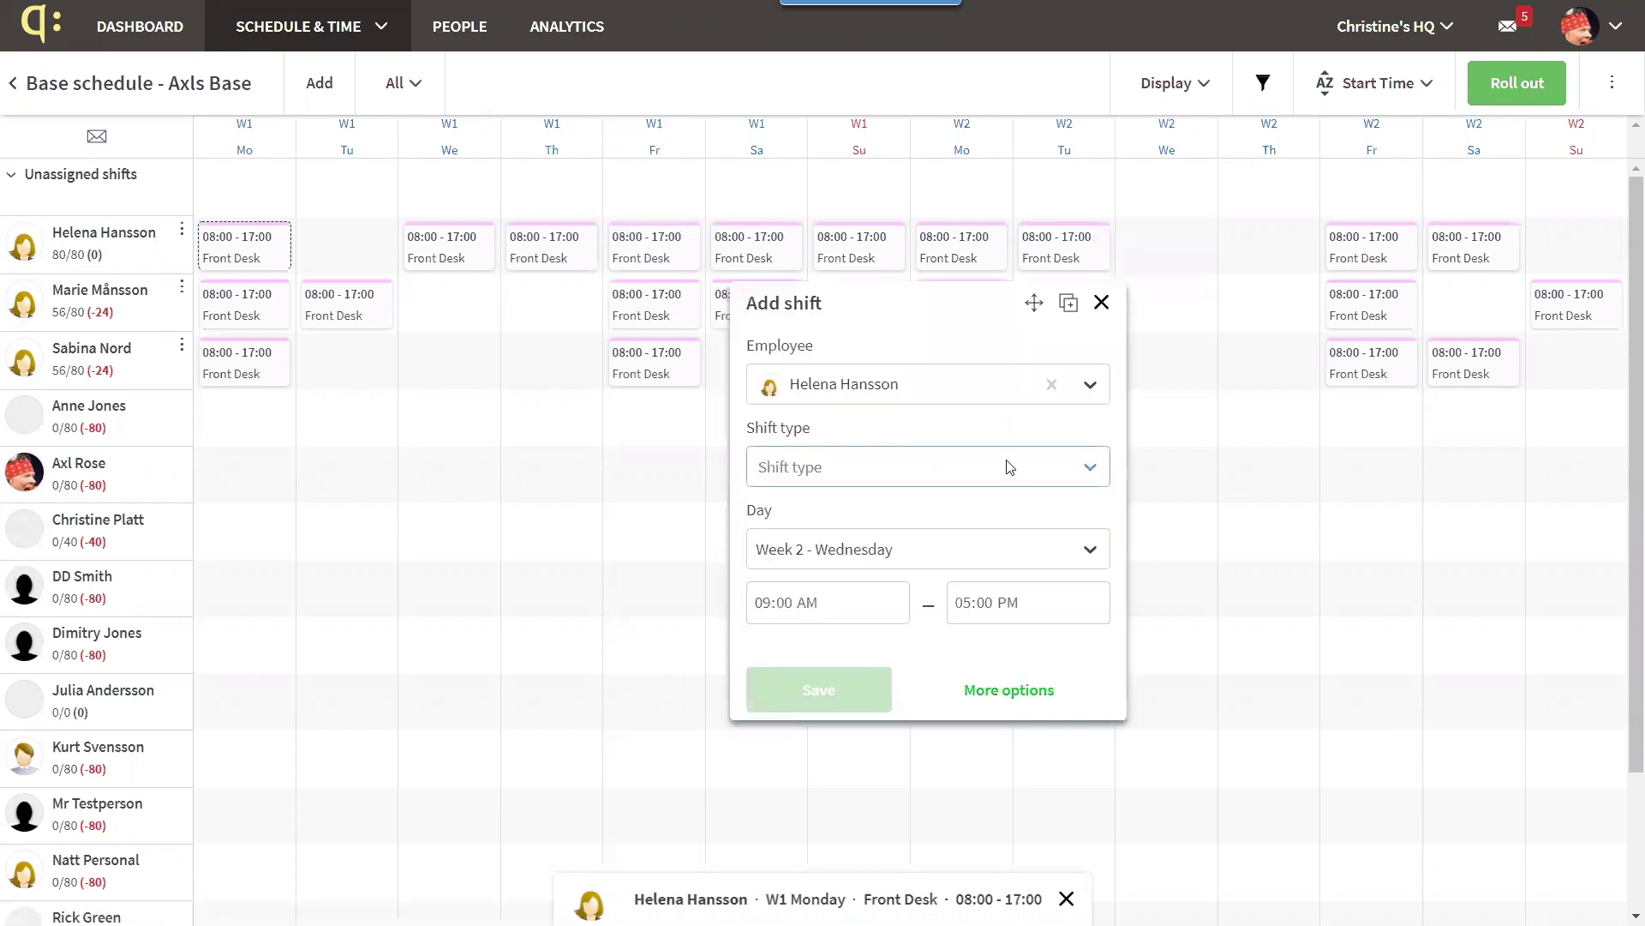
pyautogui.click(1091, 469)
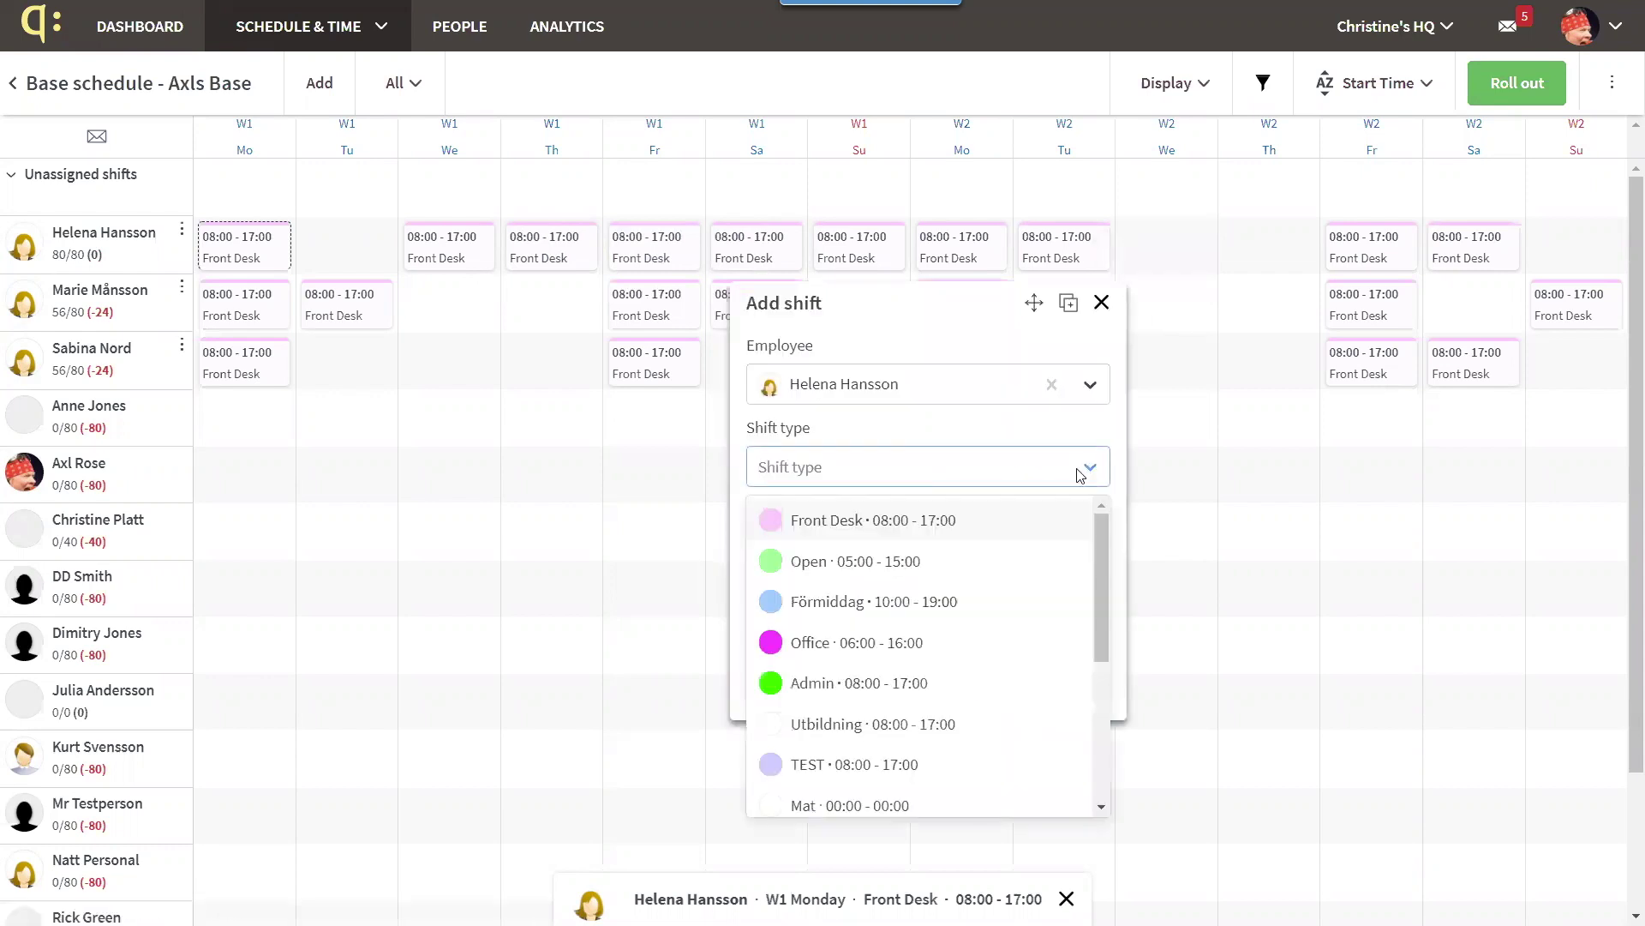
pyautogui.click(951, 564)
pyautogui.click(821, 692)
pyautogui.click(822, 694)
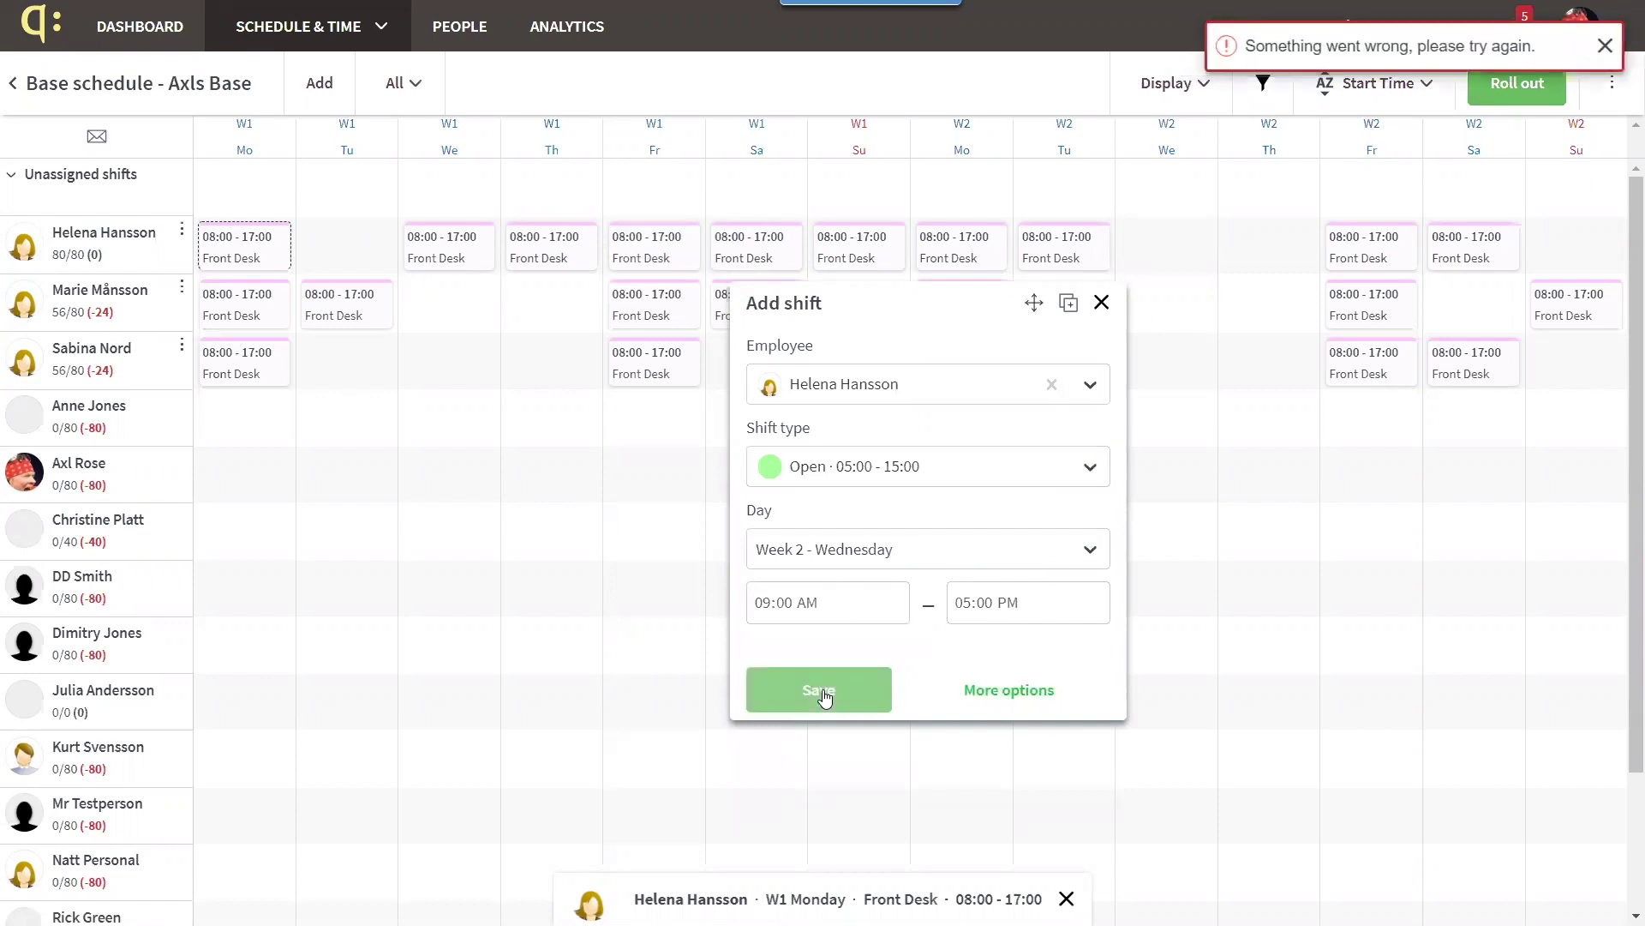
pyautogui.click(1102, 301)
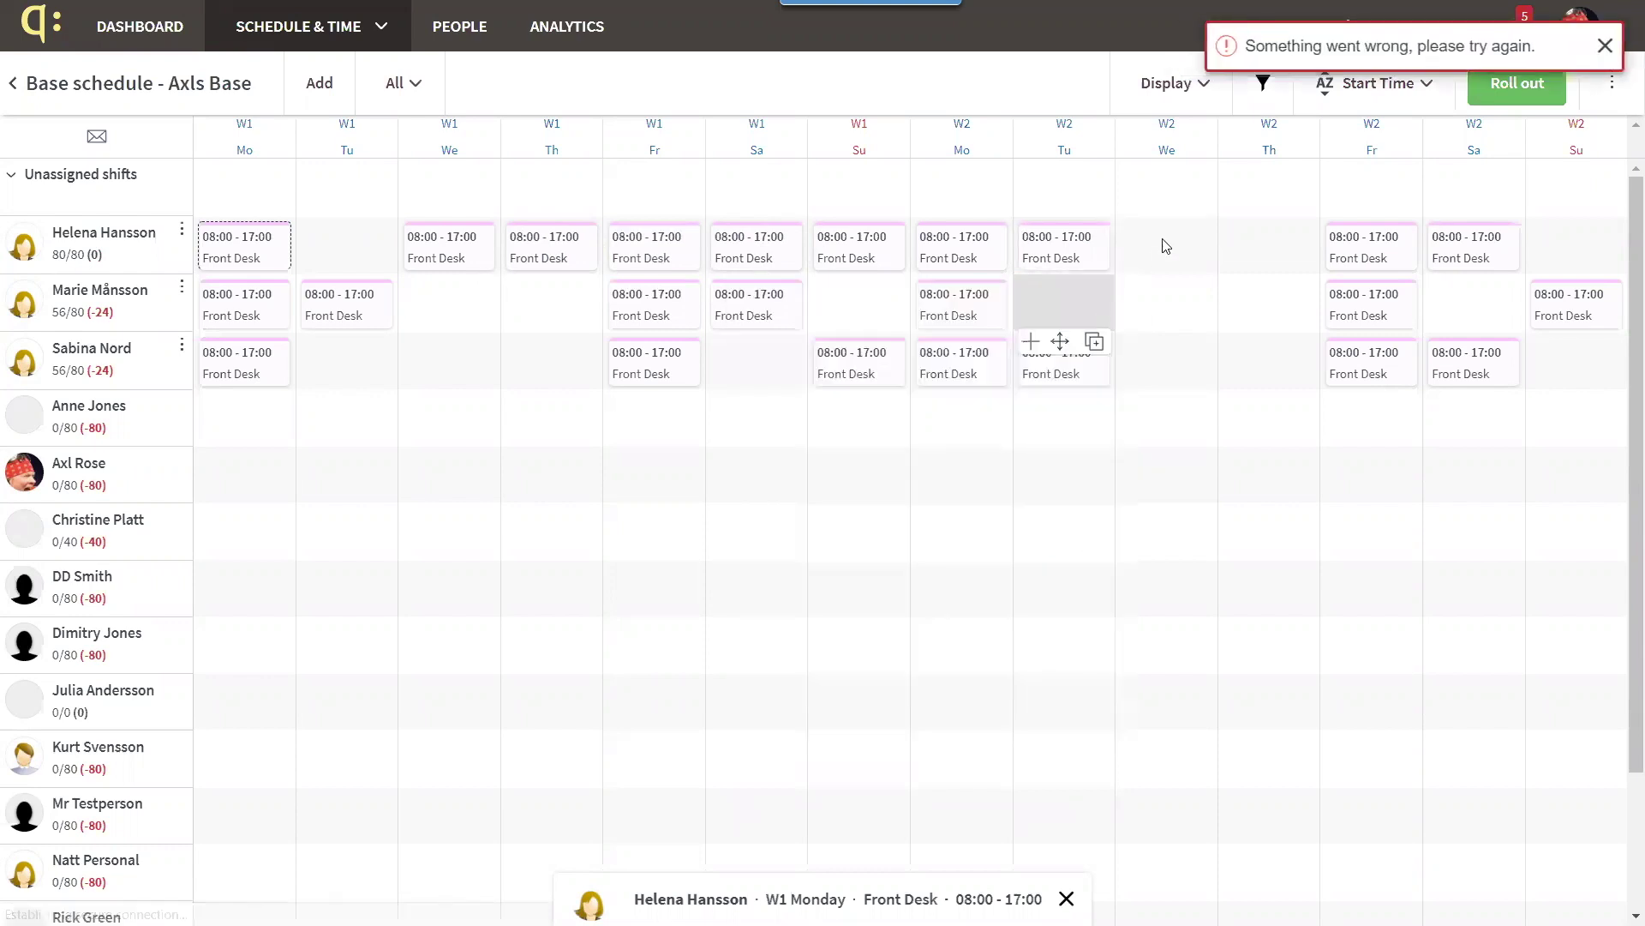
# Add an Admin 08:00 - 17:00 shift on week 2 Wednesday for the first-row employee, accepting the shift warning and saving it
pyautogui.click(1132, 282)
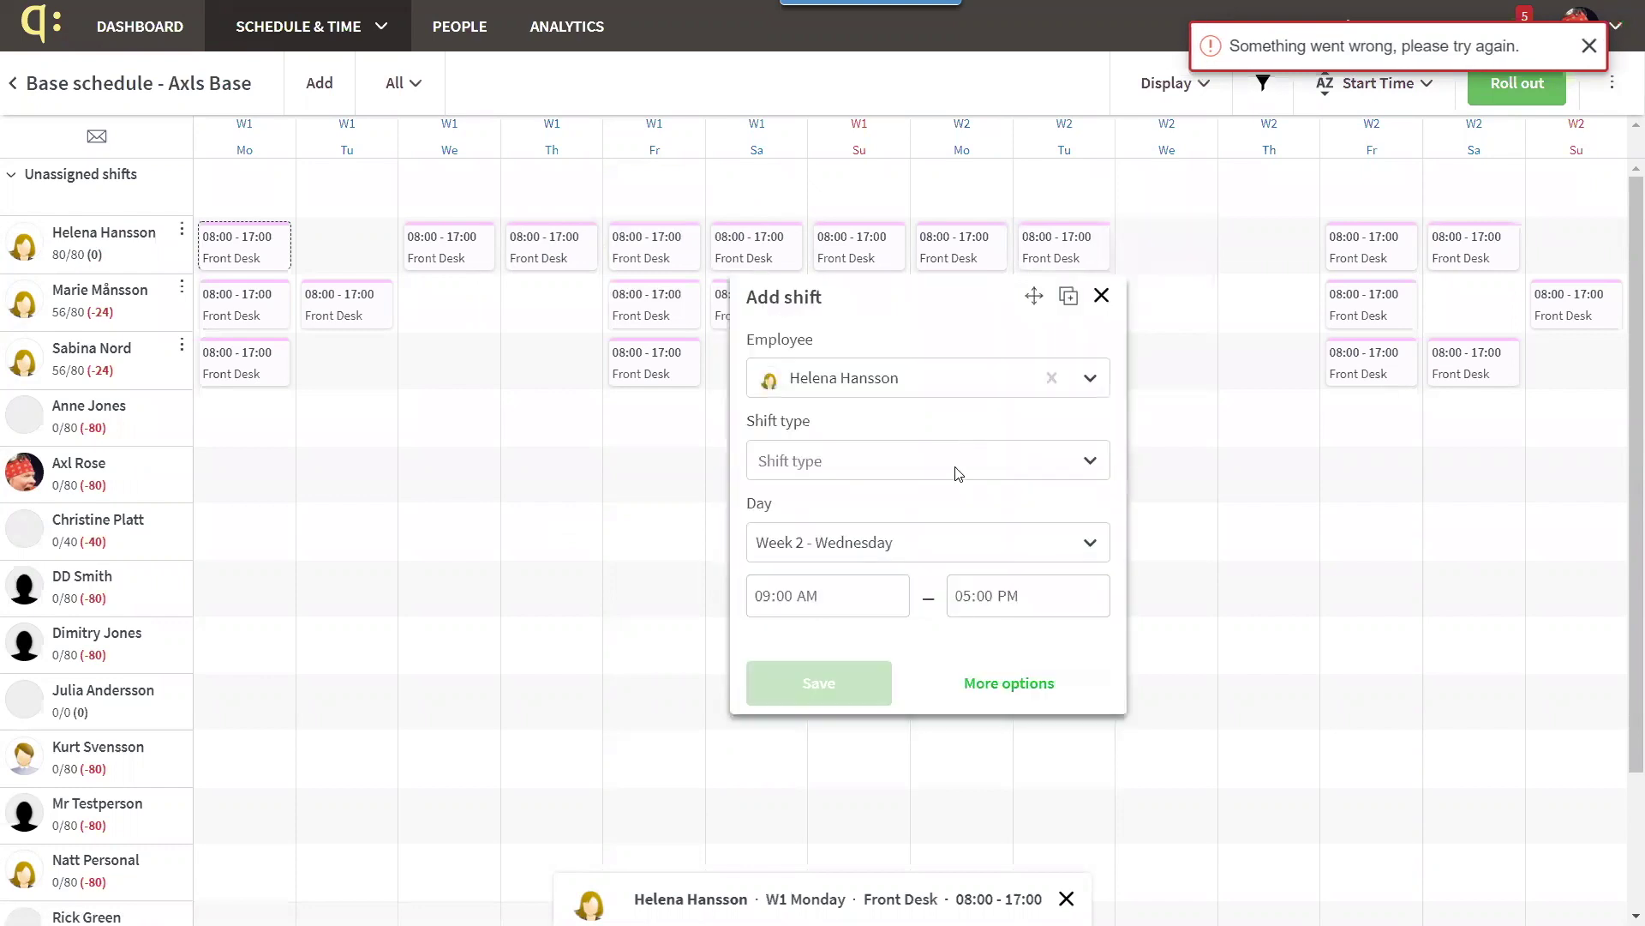
pyautogui.click(962, 478)
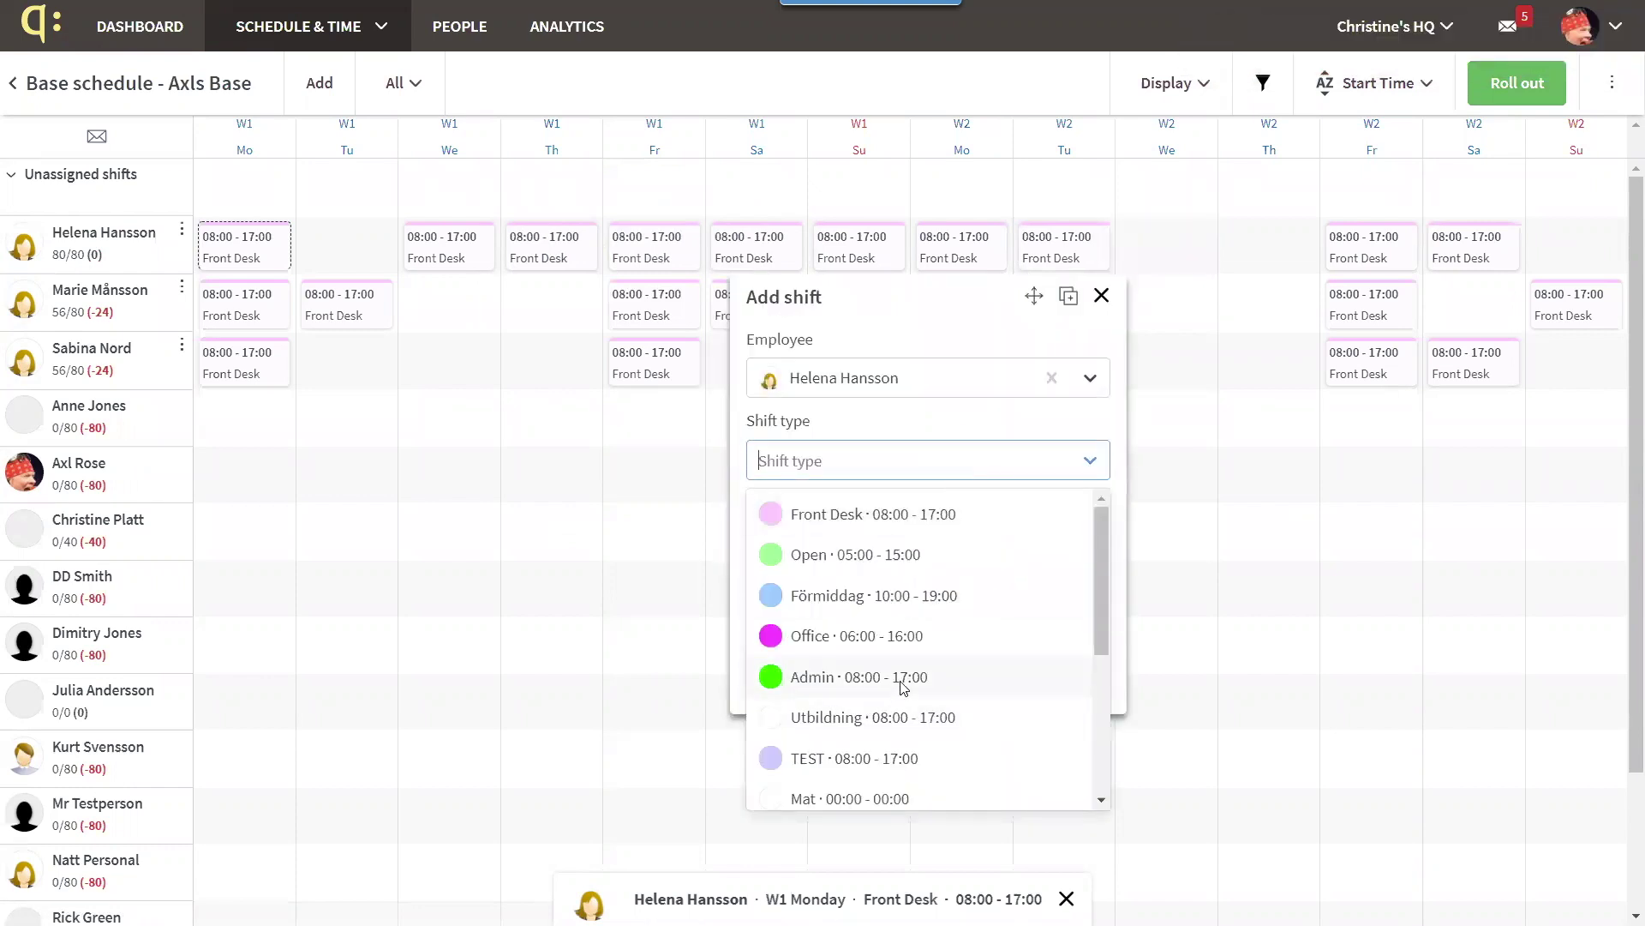
pyautogui.click(797, 677)
pyautogui.click(795, 670)
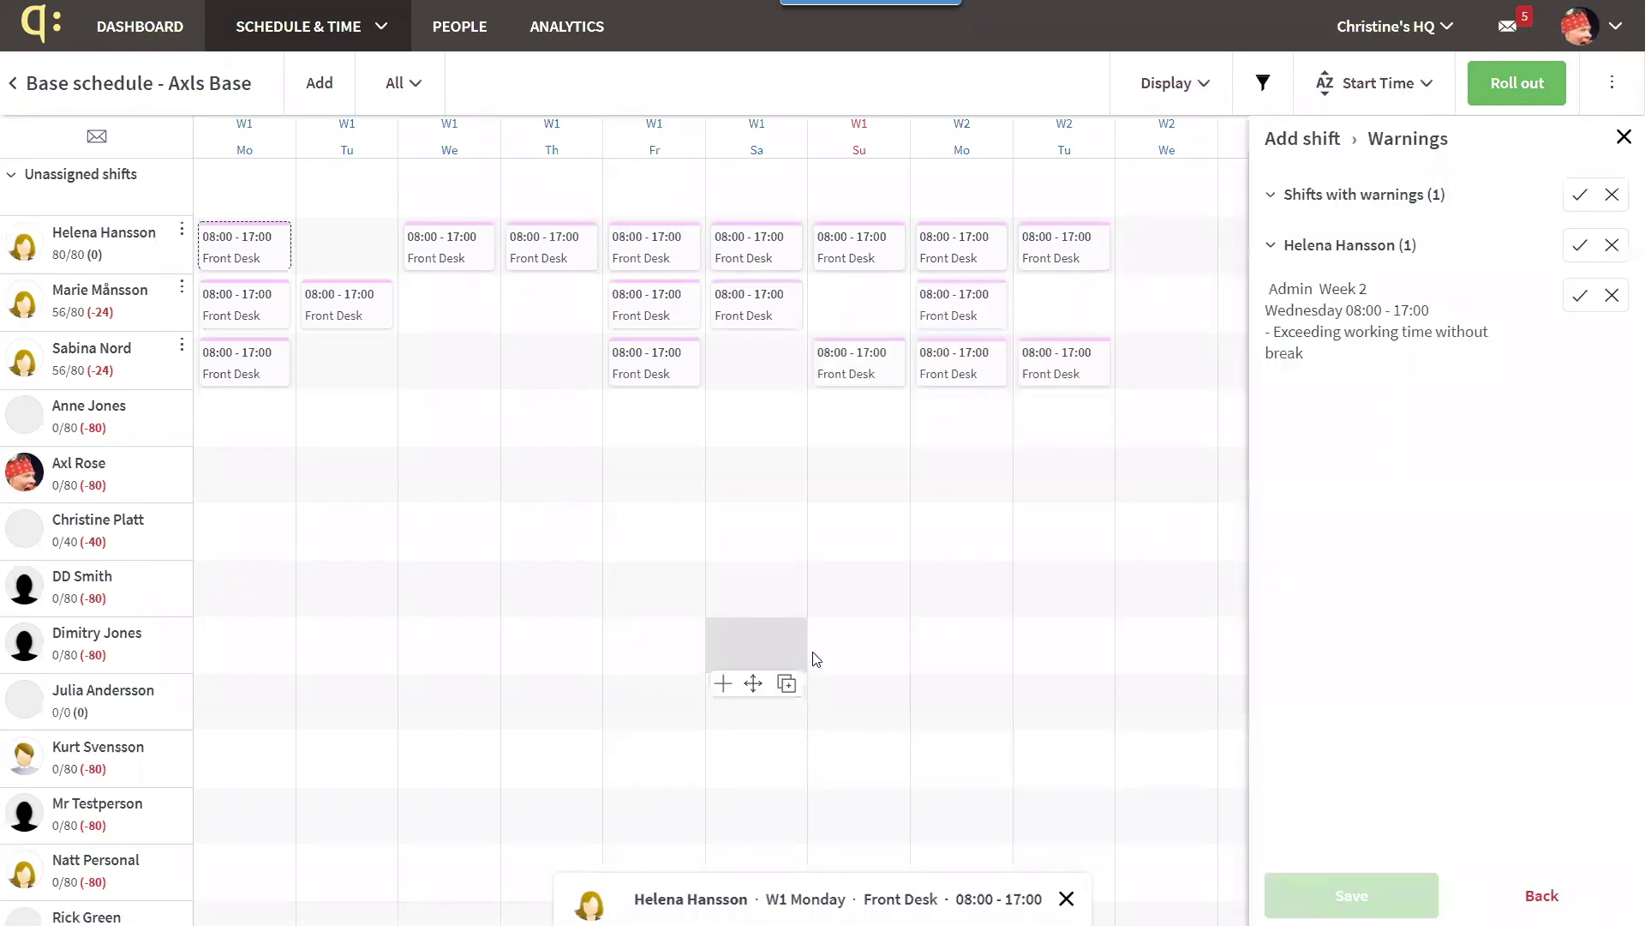
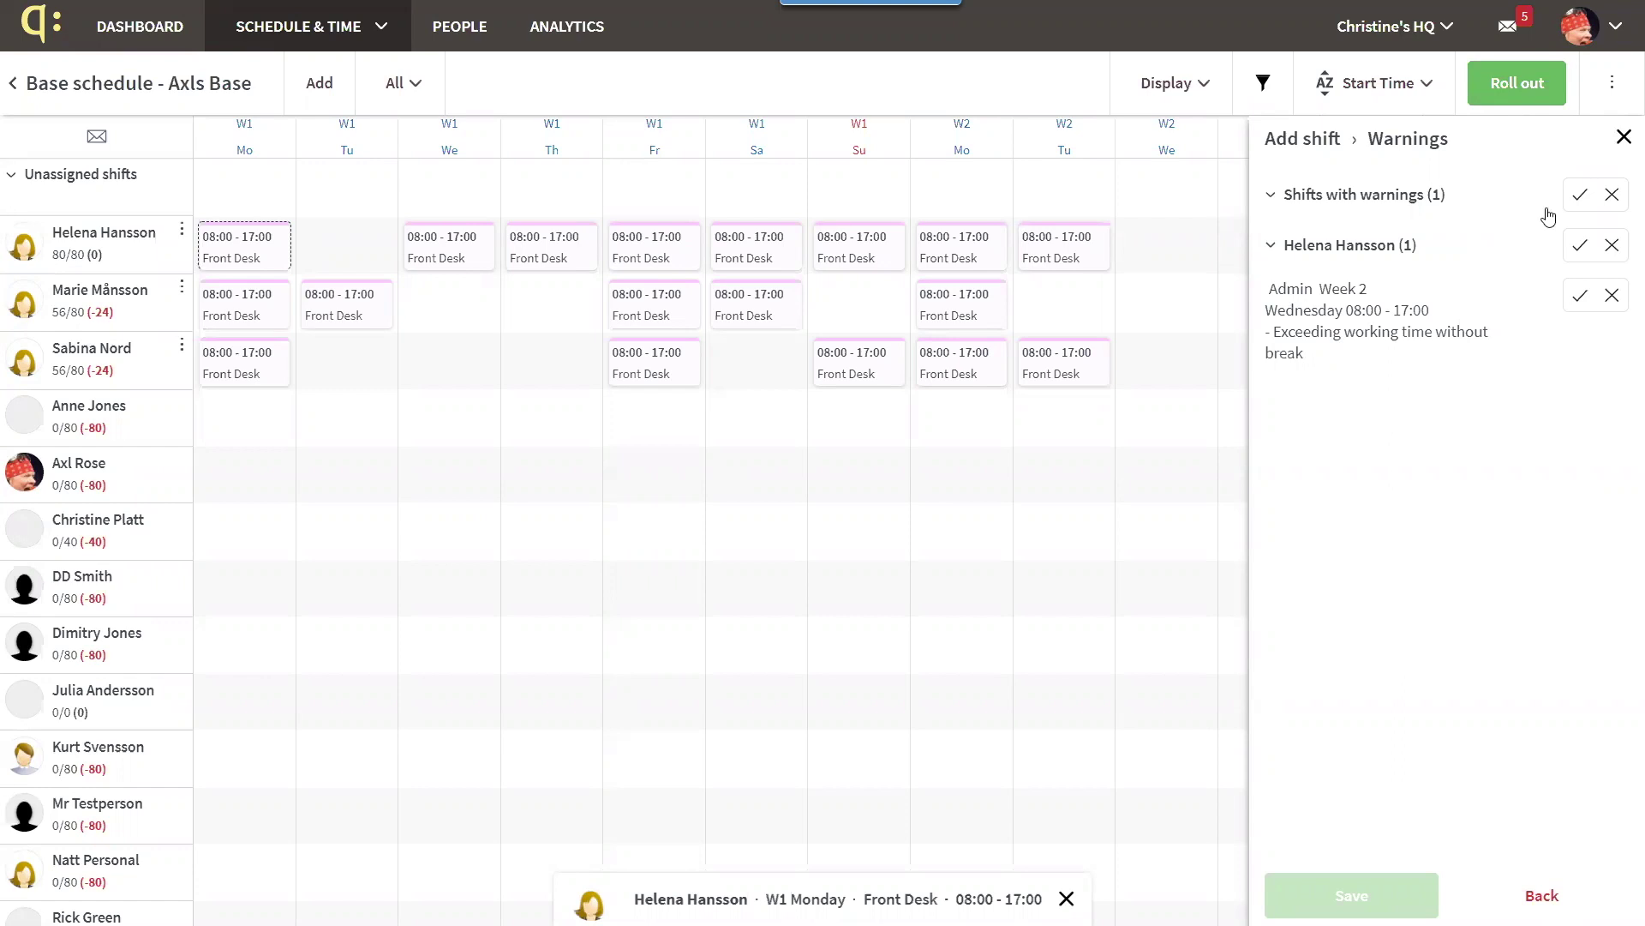
pyautogui.click(1579, 194)
pyautogui.click(1344, 896)
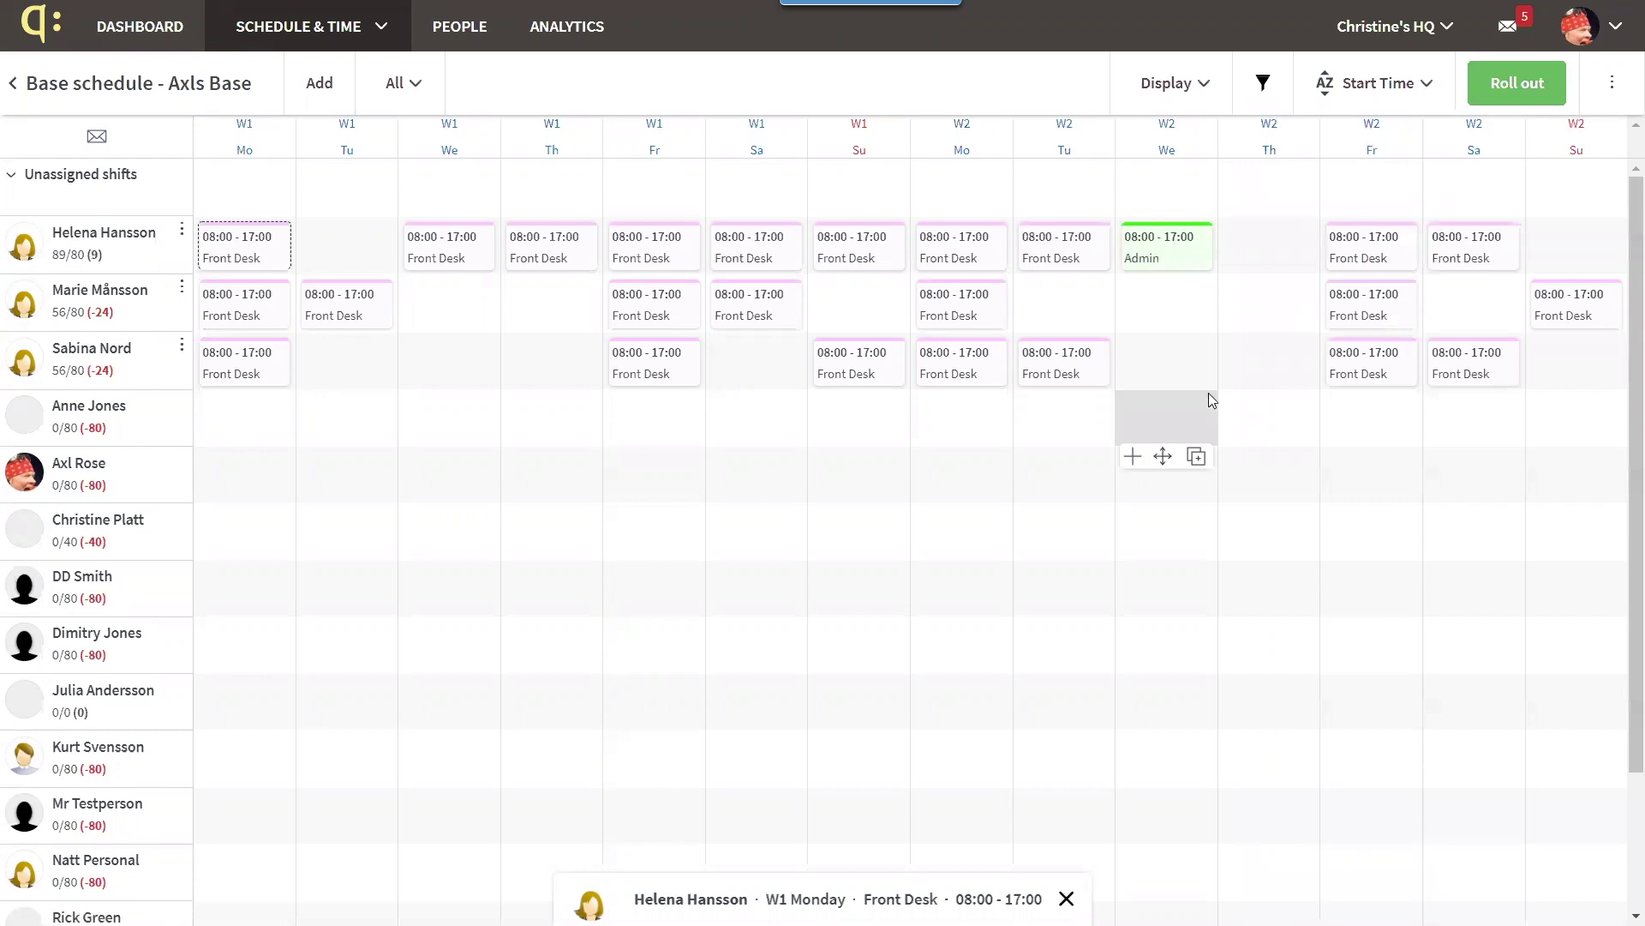
# Try to add an Admin 08:00 - 17:00 shift on week 2 Thursday for the first-row employee, and discard it at the warnings
pyautogui.moveTo(1271, 228)
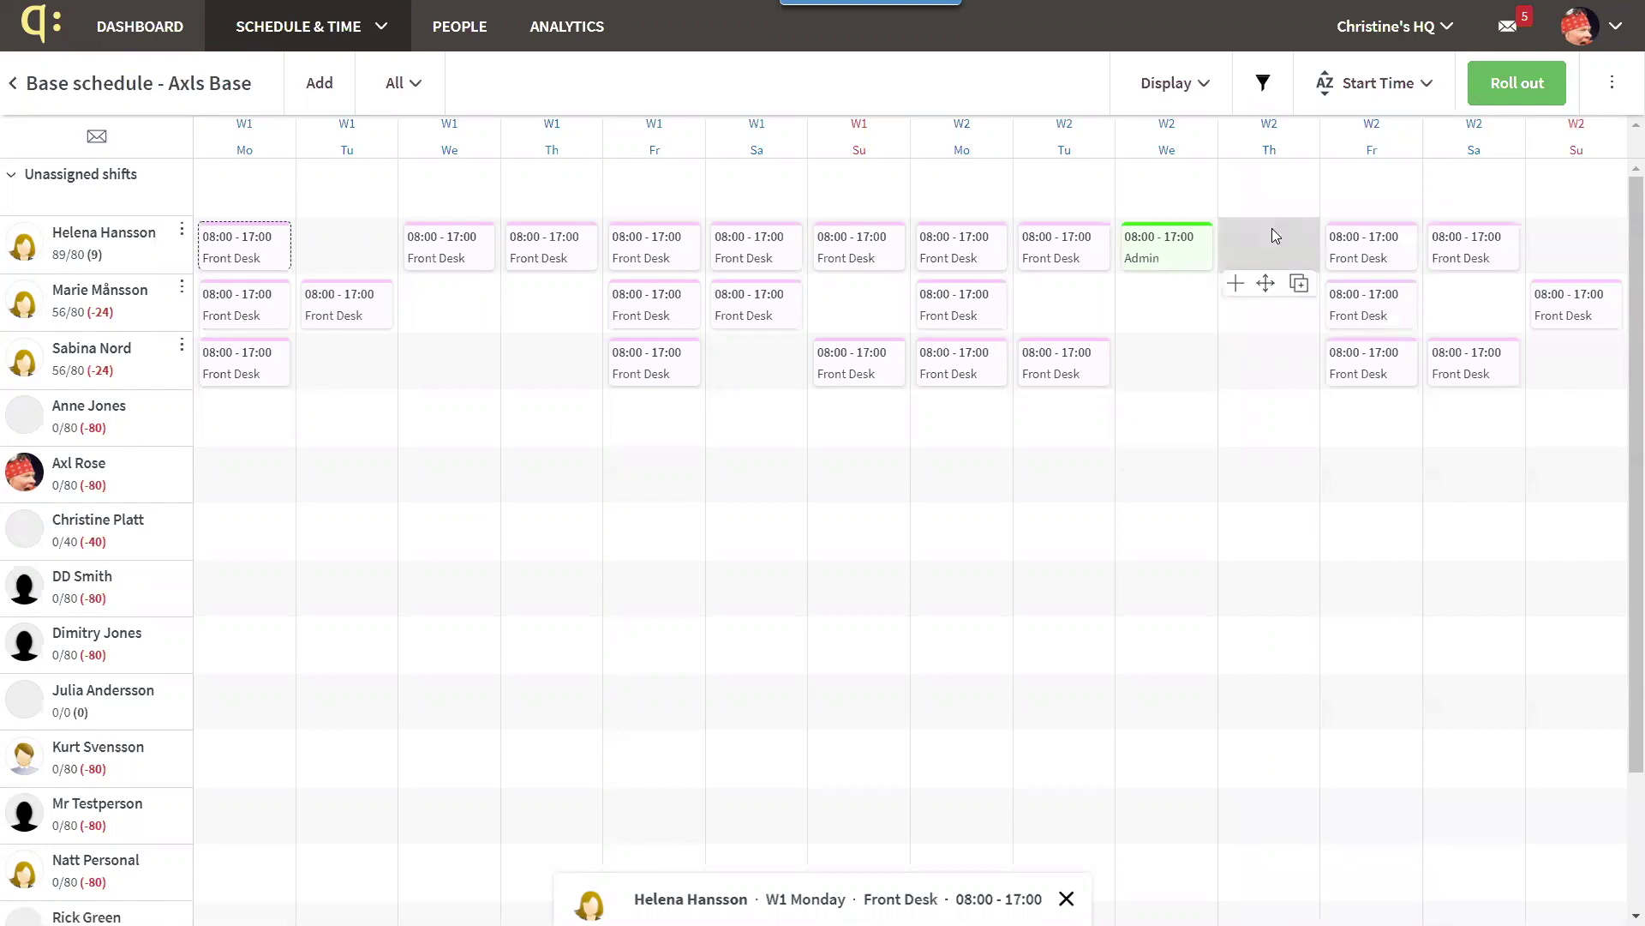
pyautogui.click(1237, 284)
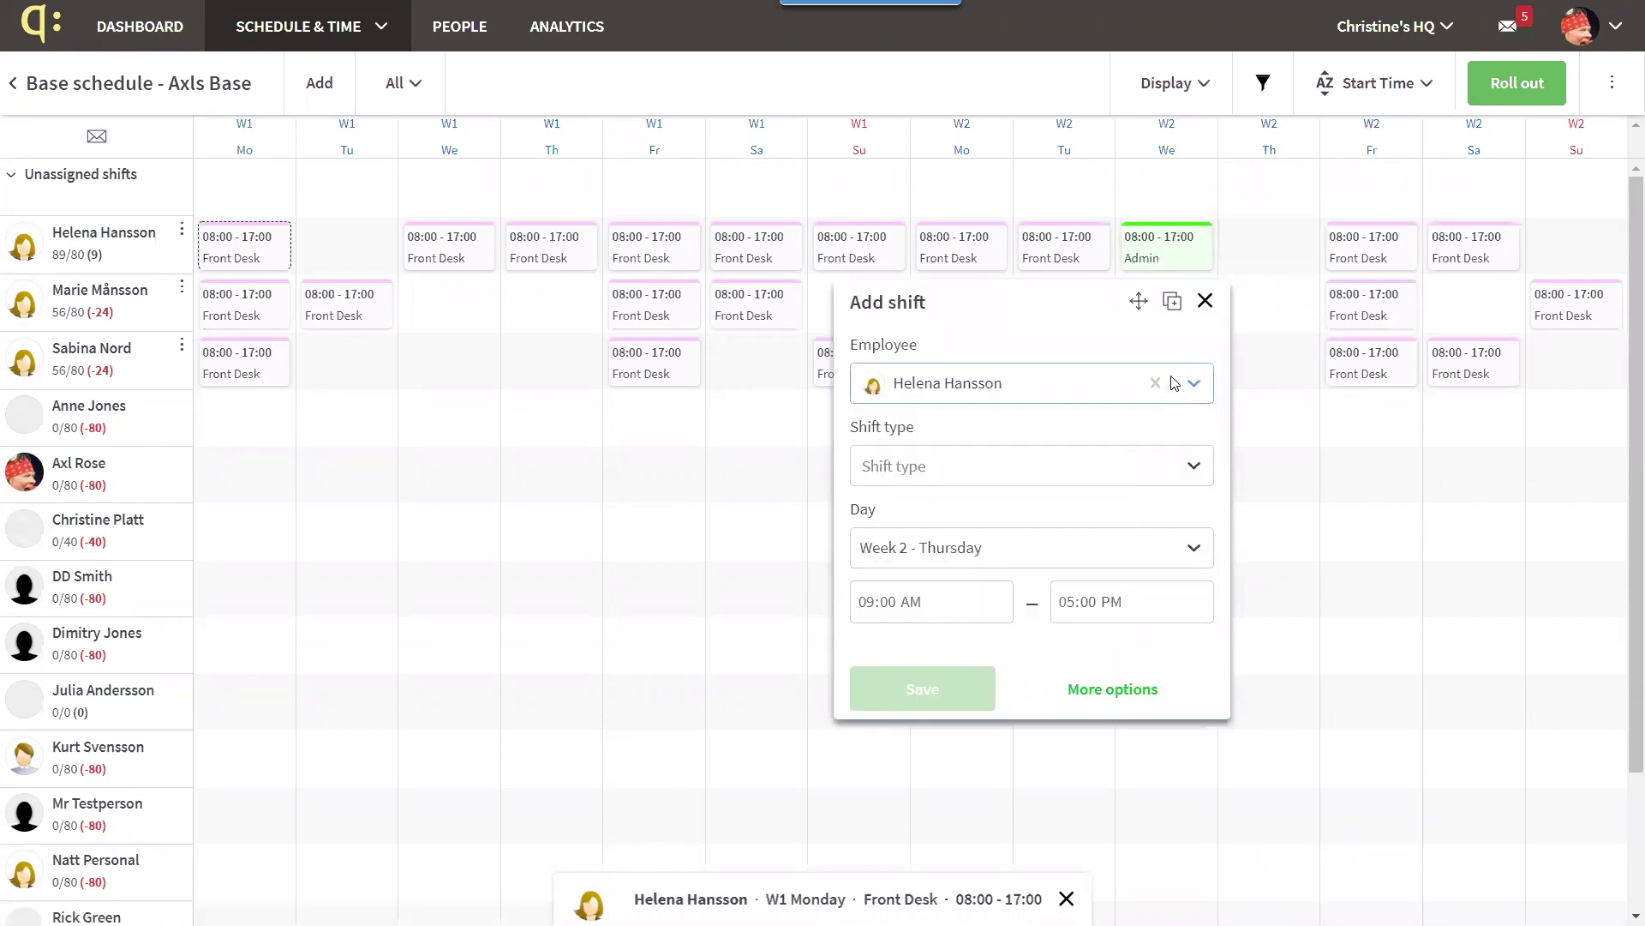
pyautogui.click(1054, 478)
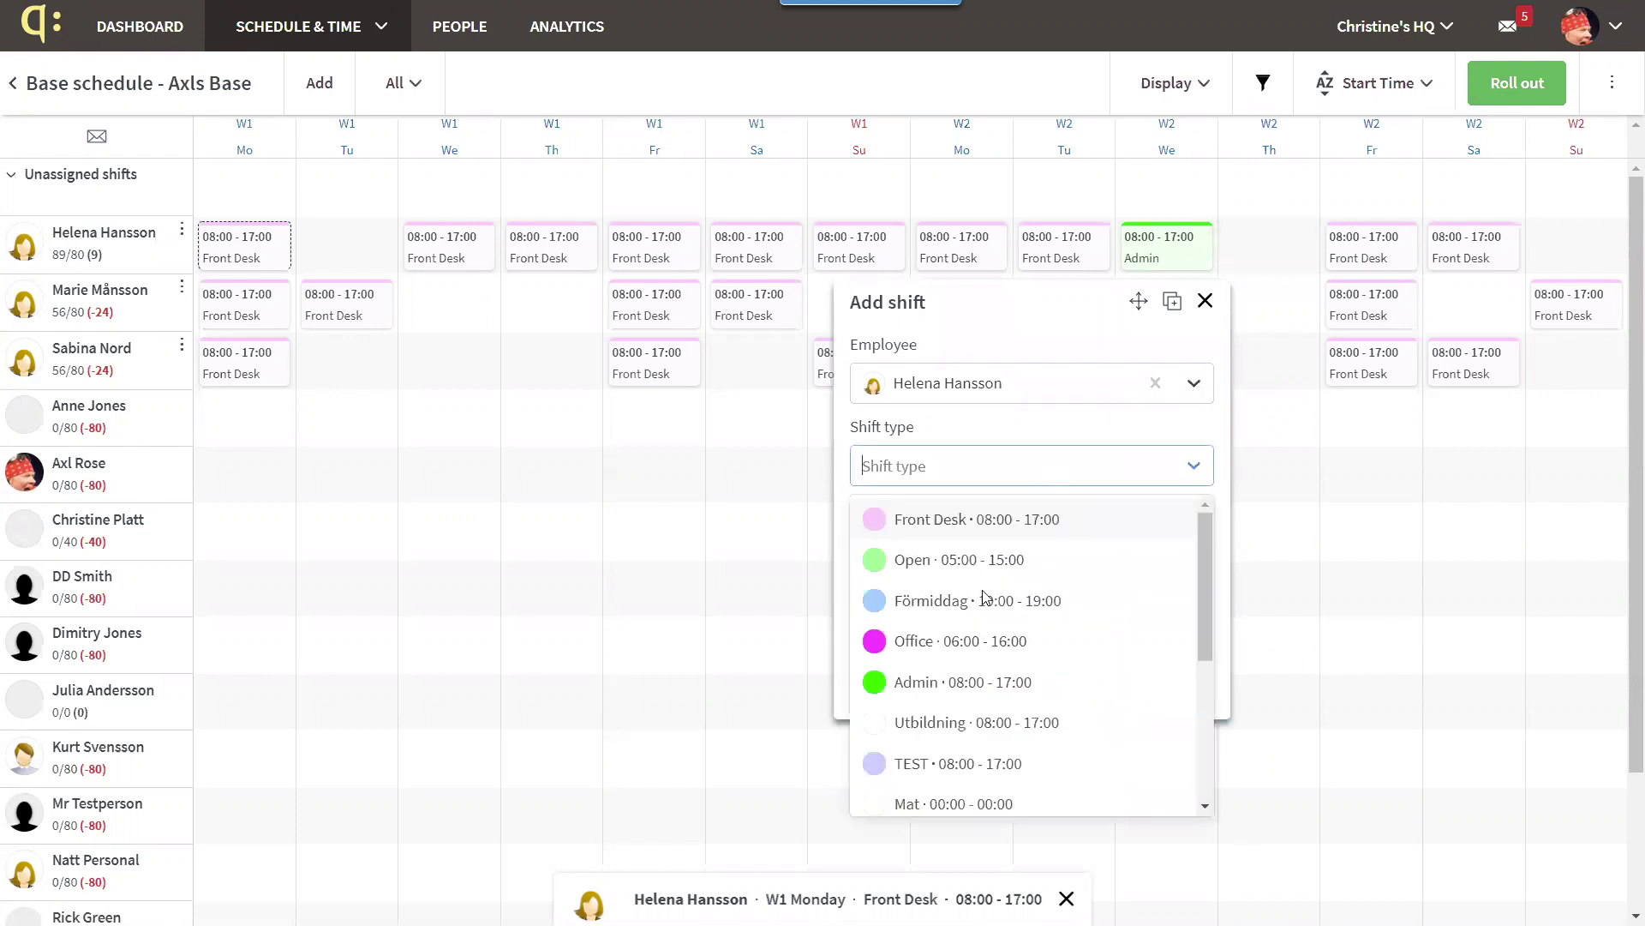
pyautogui.click(960, 681)
pyautogui.click(906, 696)
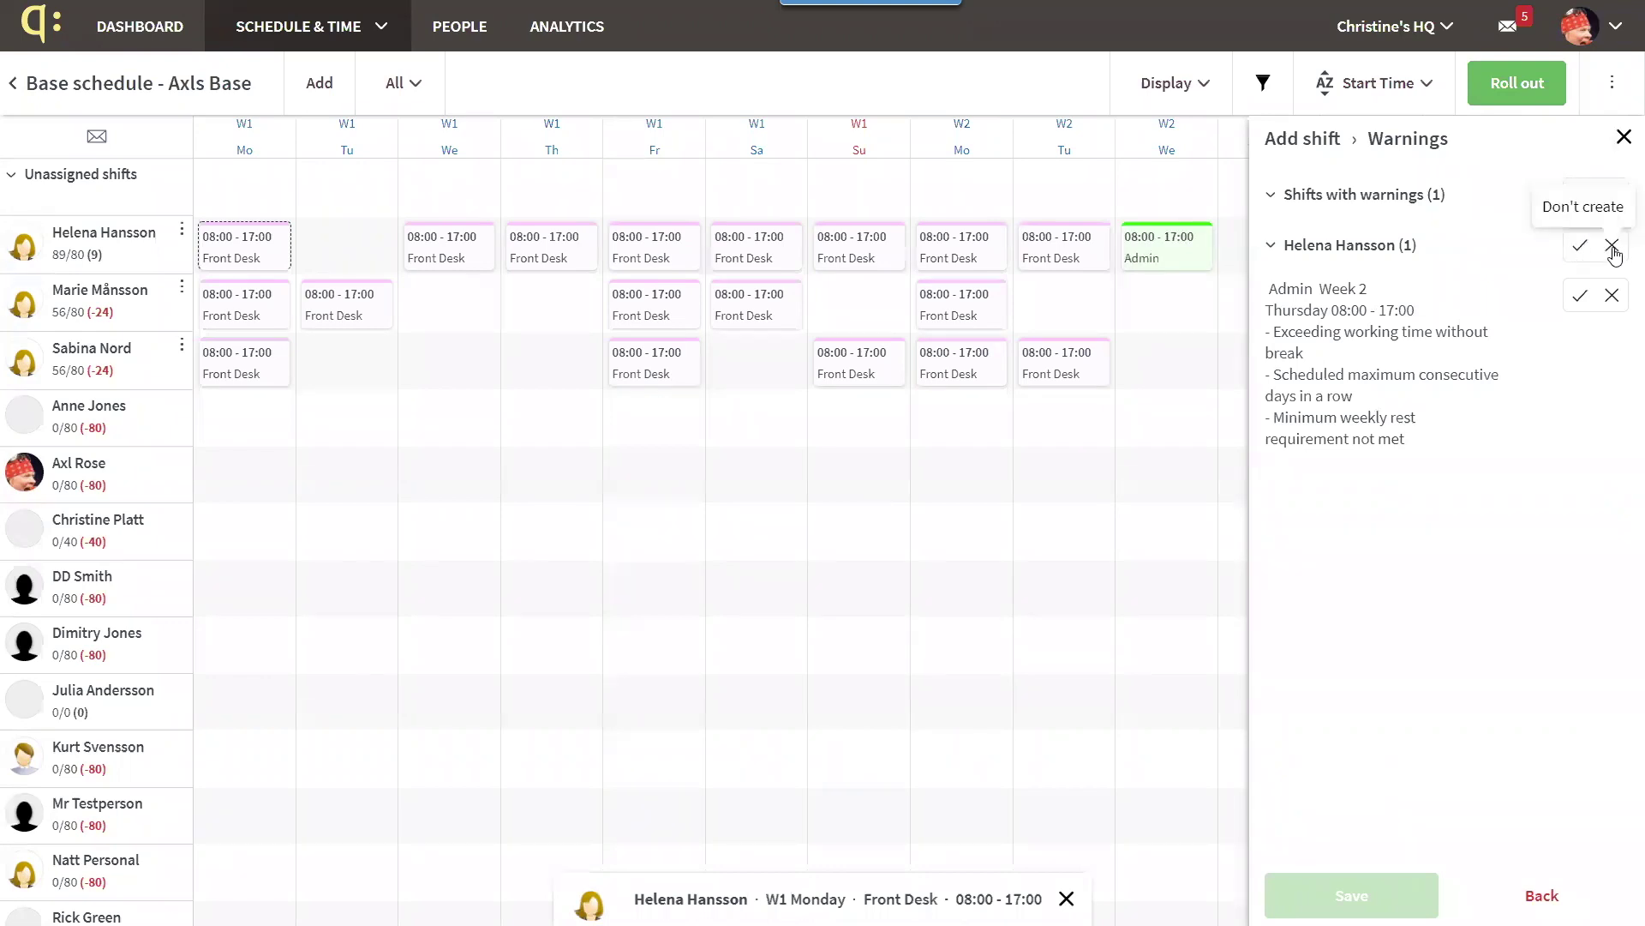
pyautogui.click(1624, 139)
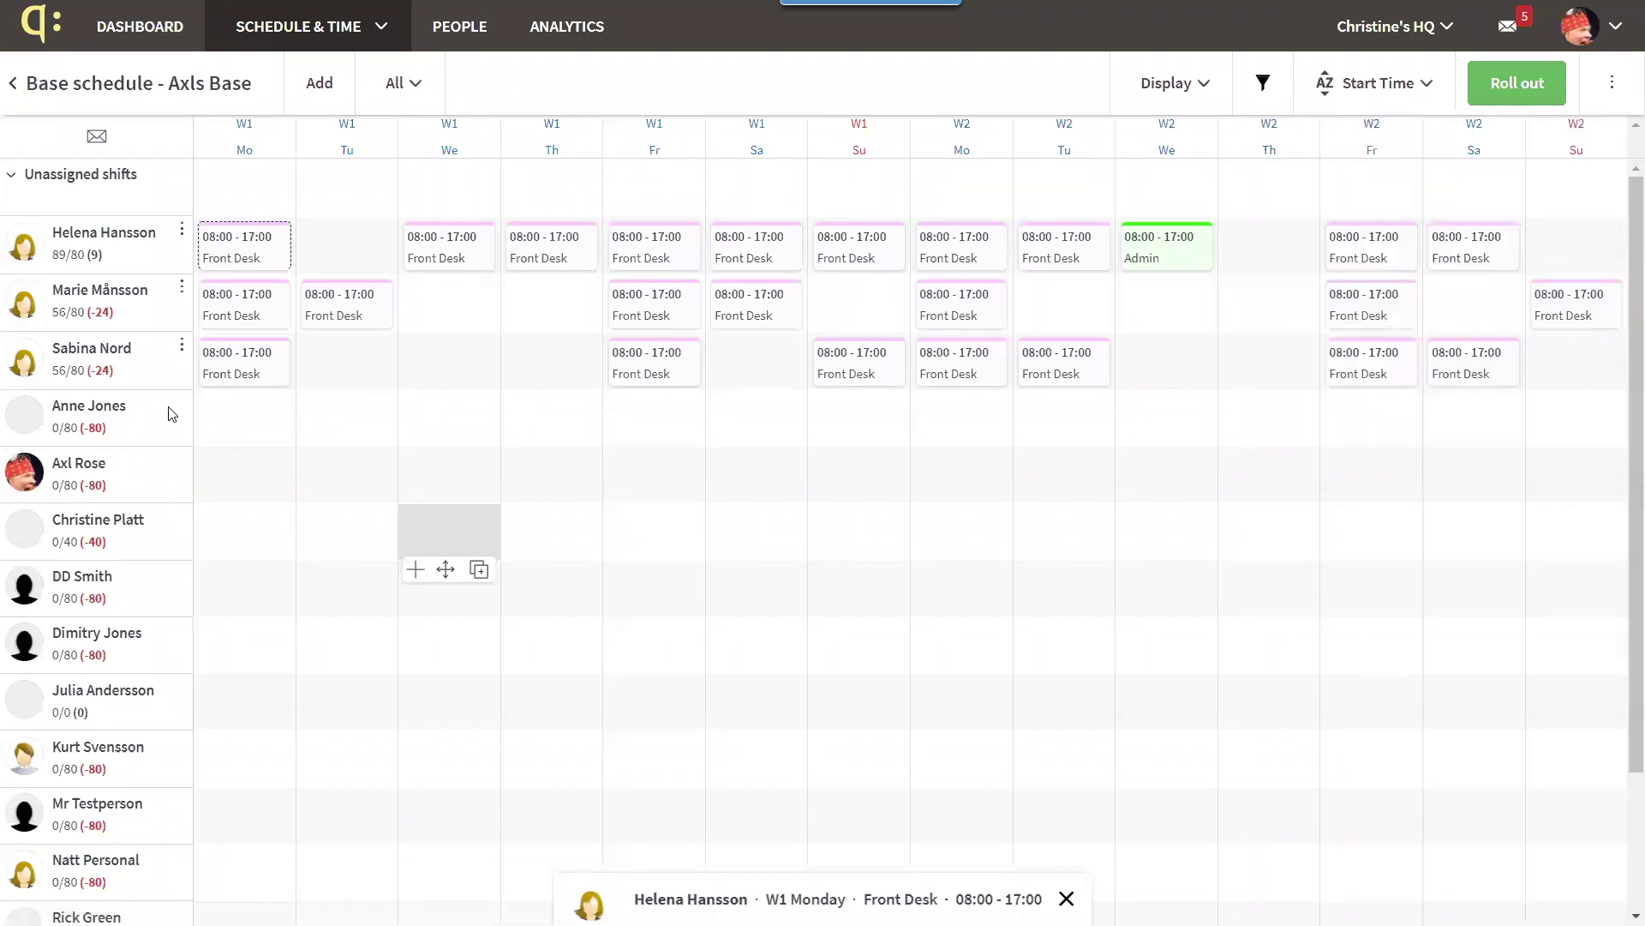
# View the options for handling all shifts of the employee in the third row
pyautogui.click(181, 345)
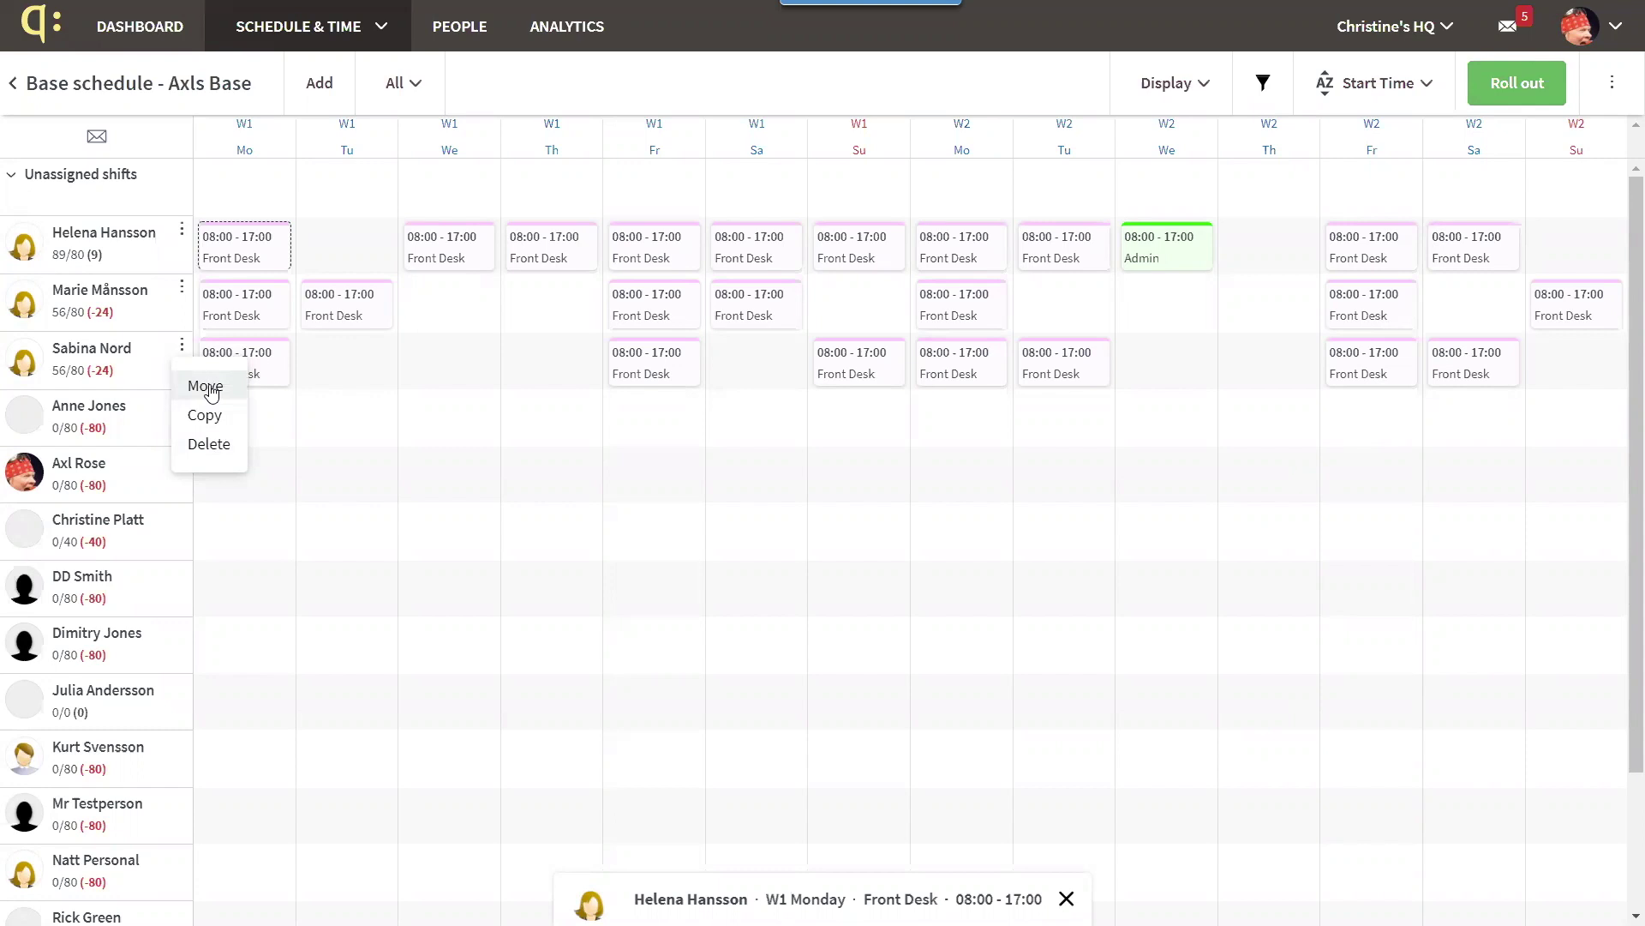
pyautogui.moveTo(335, 435)
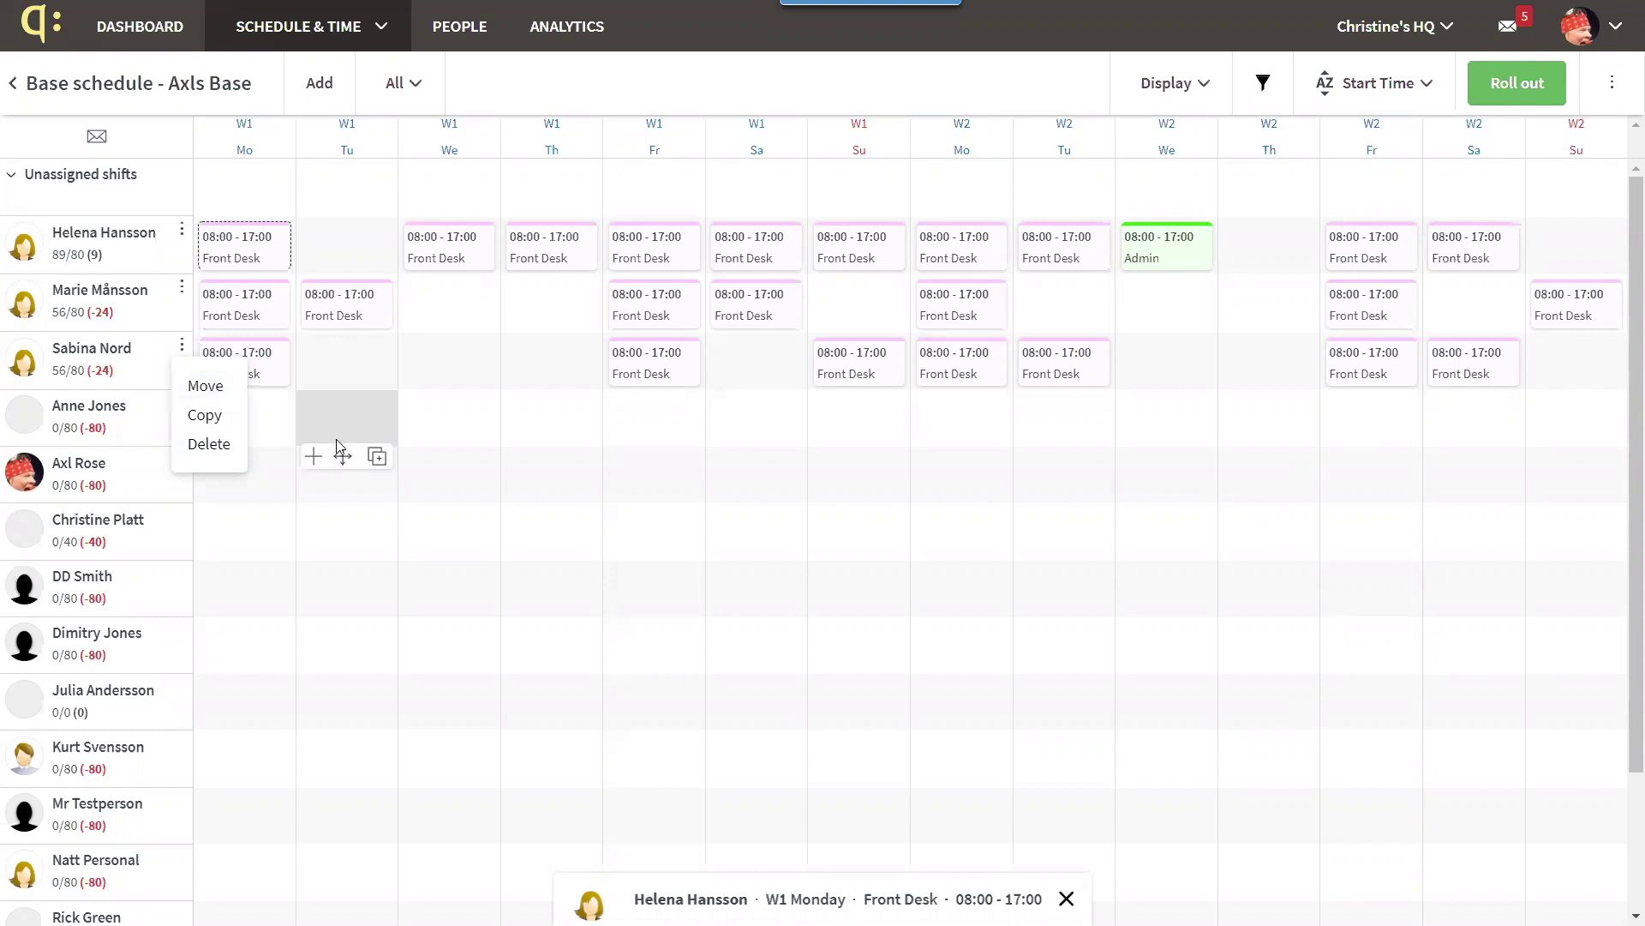
pyautogui.moveTo(426, 433)
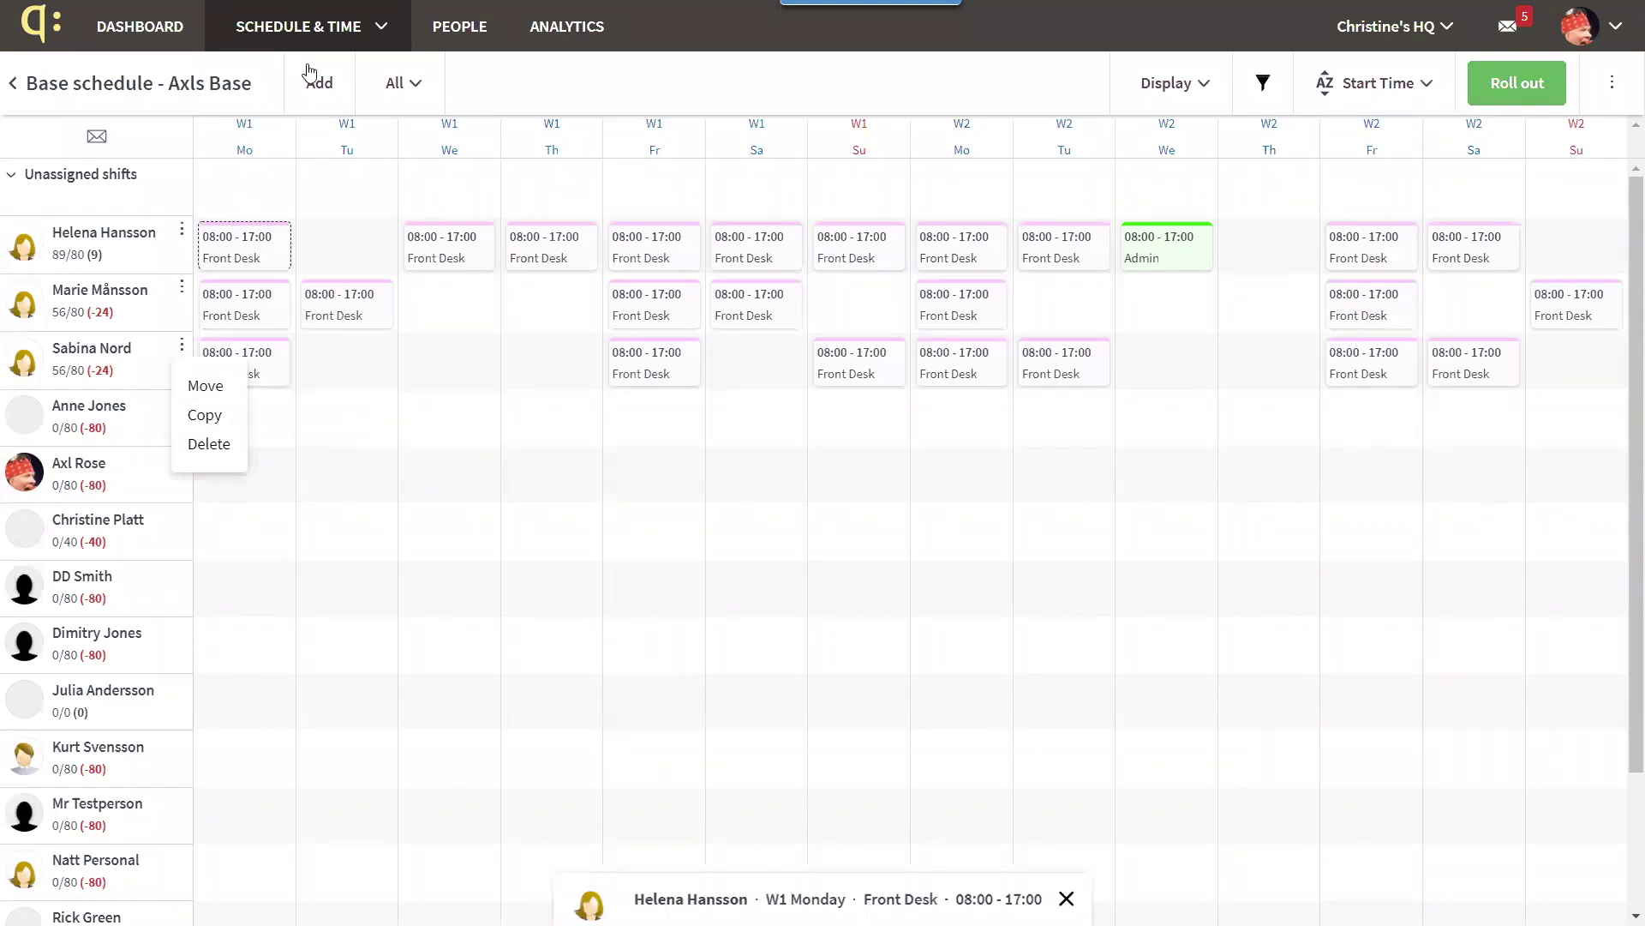
# Start a new shift for the employee in the sixth row, view the days it can be assigned to, and discard it
pyautogui.click(522, 55)
pyautogui.click(1321, 384)
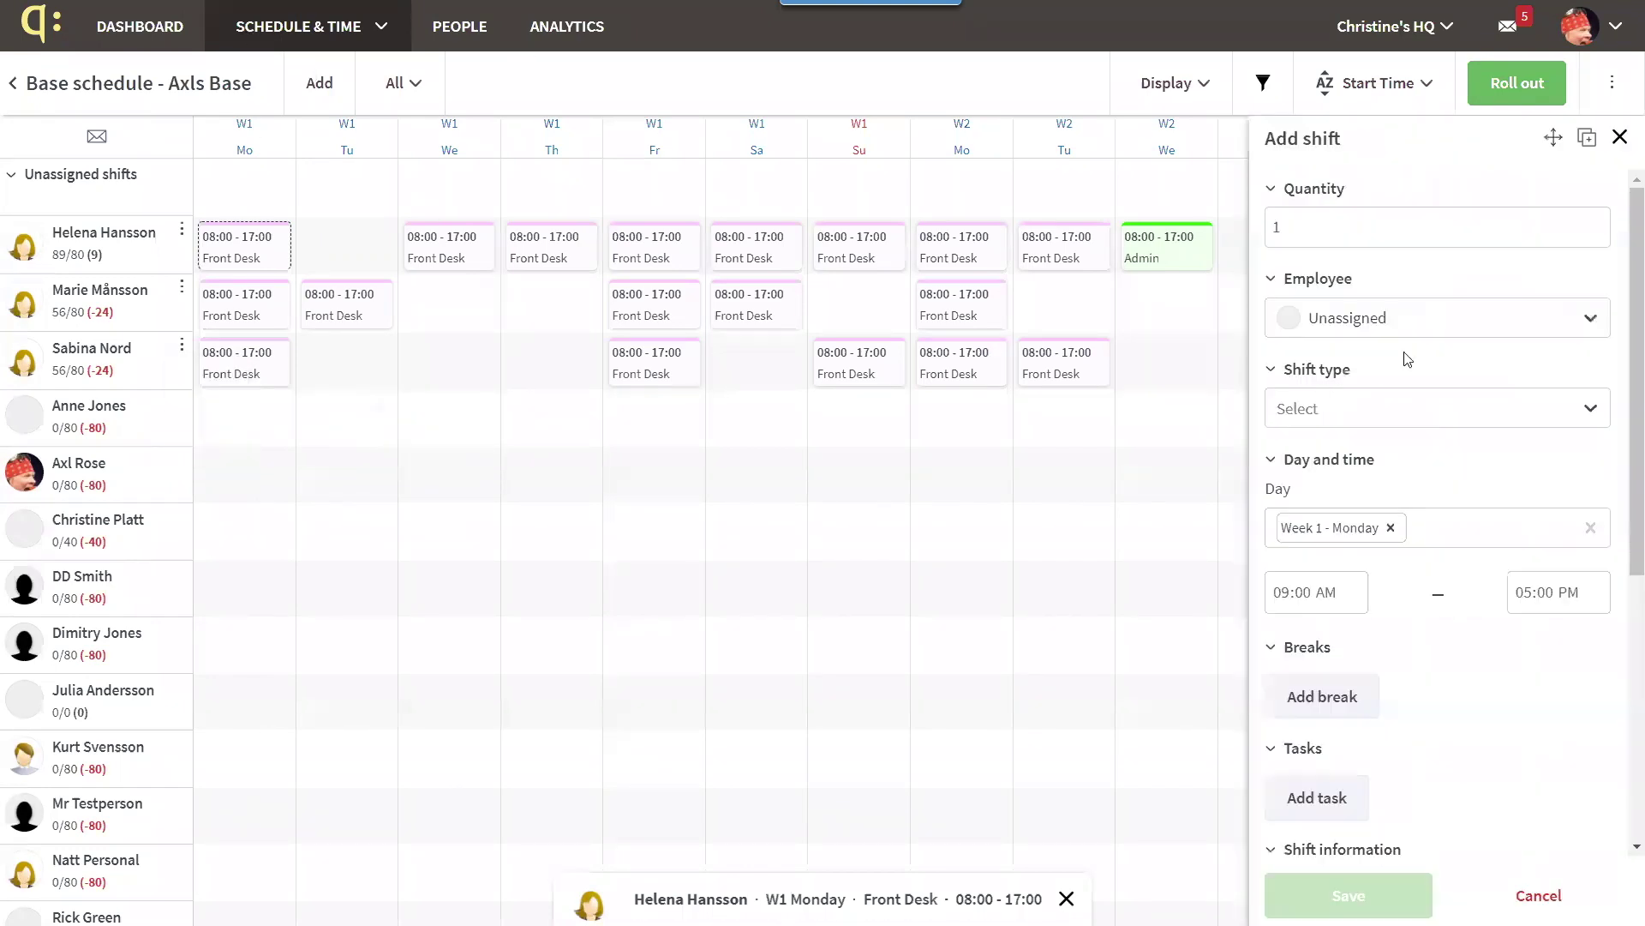
pyautogui.click(1440, 326)
pyautogui.click(1422, 502)
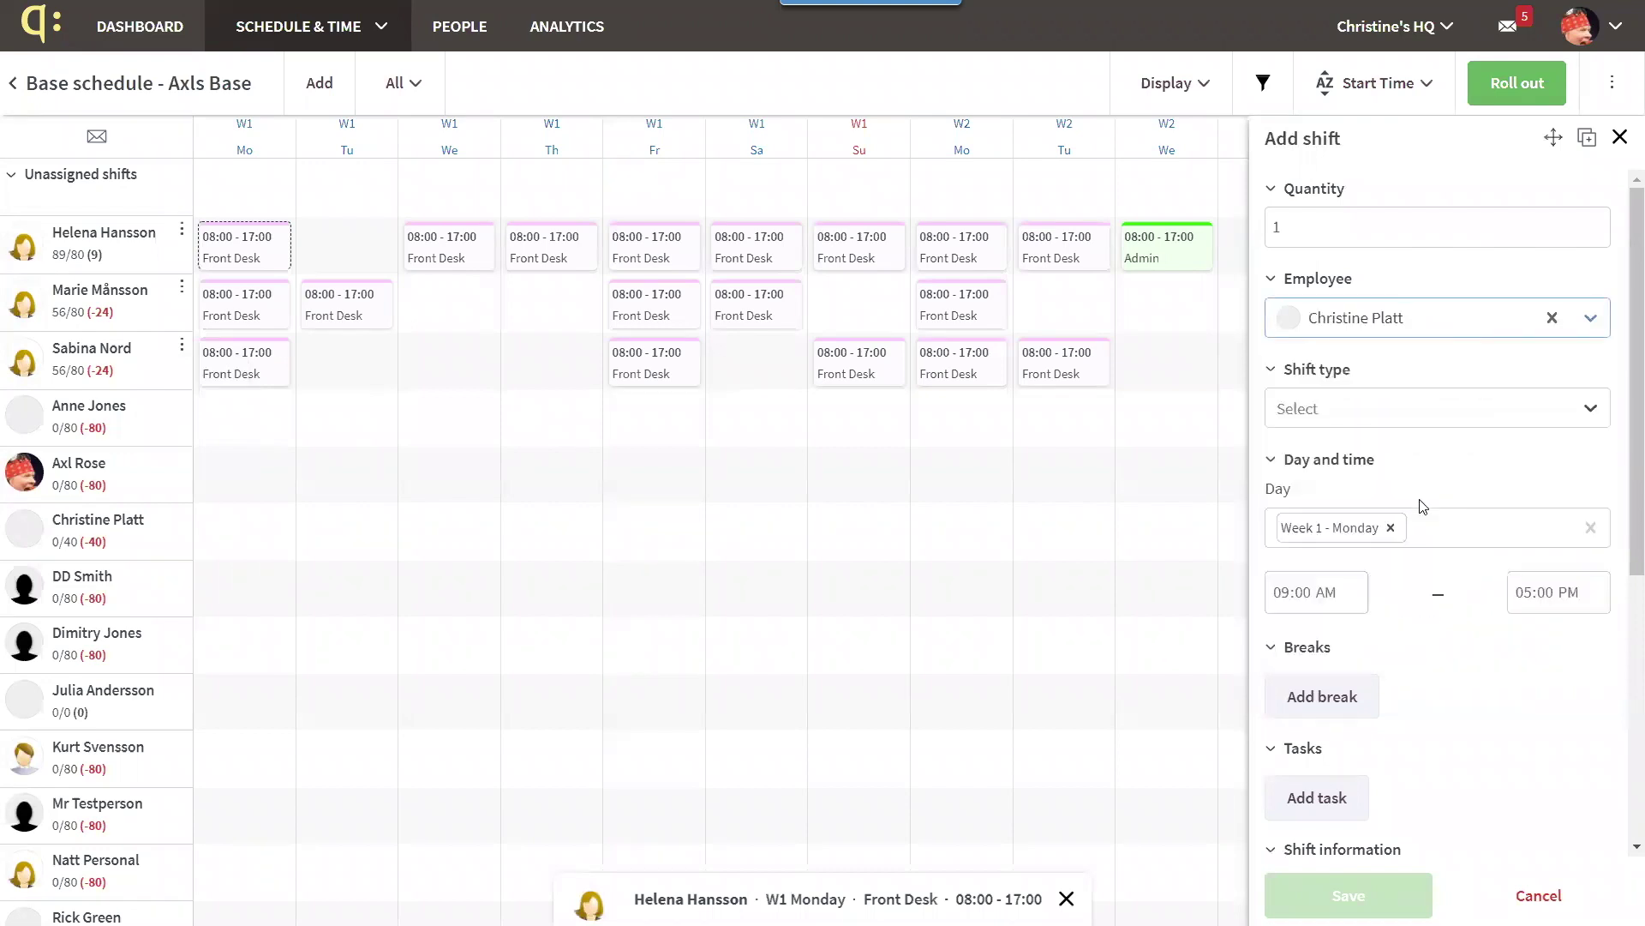
pyautogui.click(1456, 536)
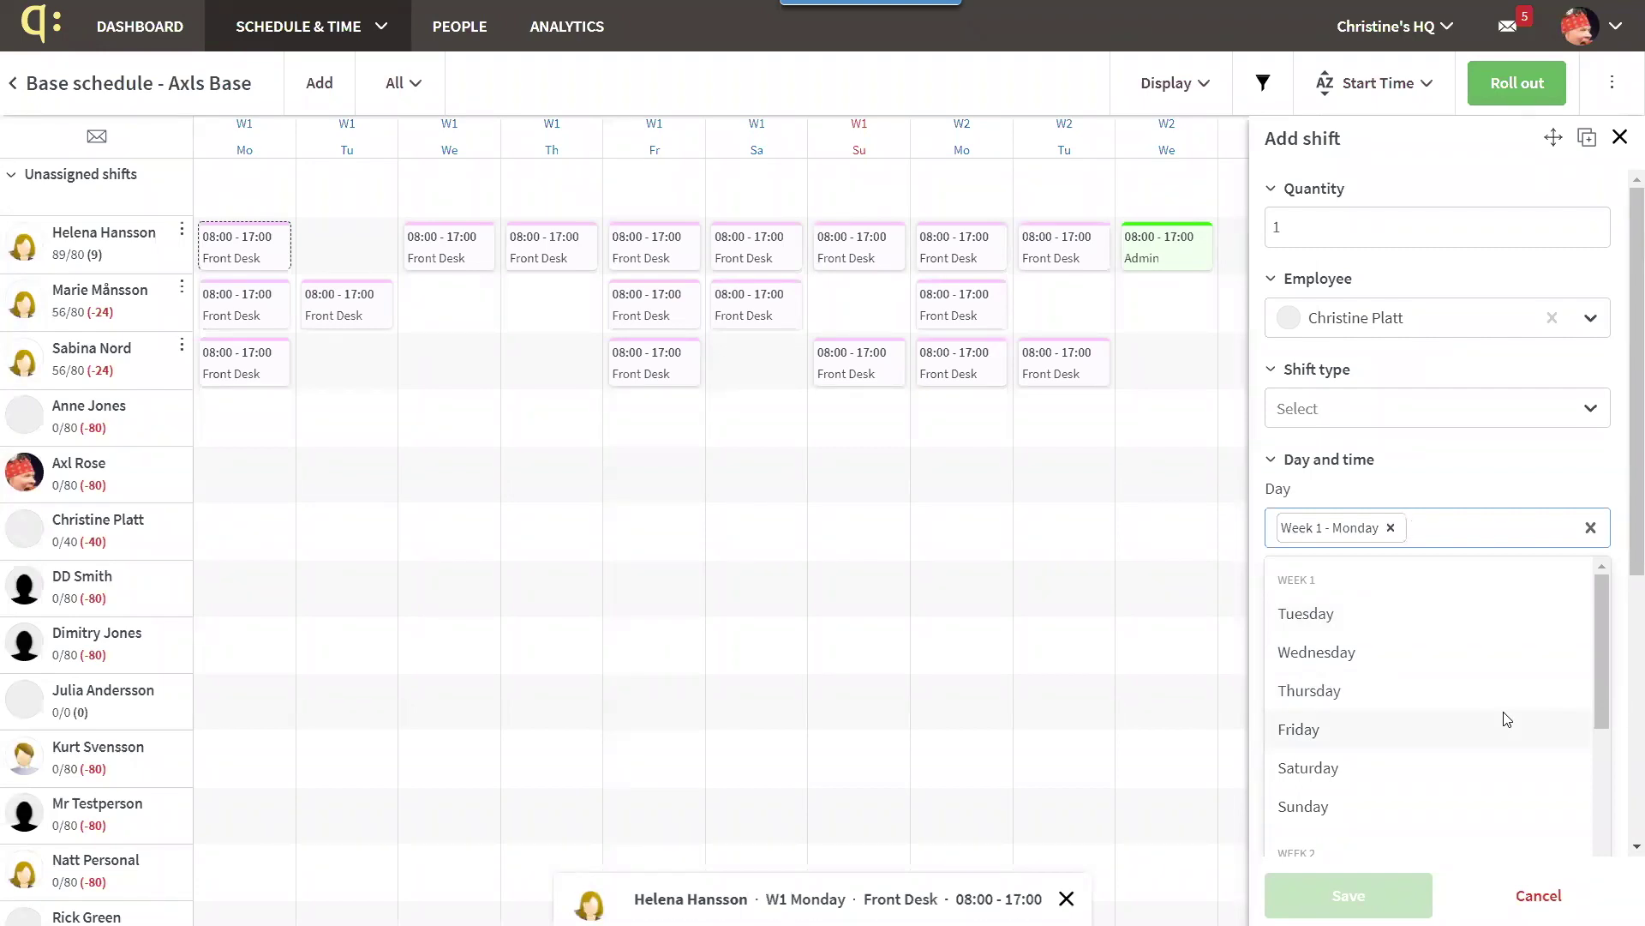
pyautogui.click(1620, 140)
pyautogui.click(1619, 139)
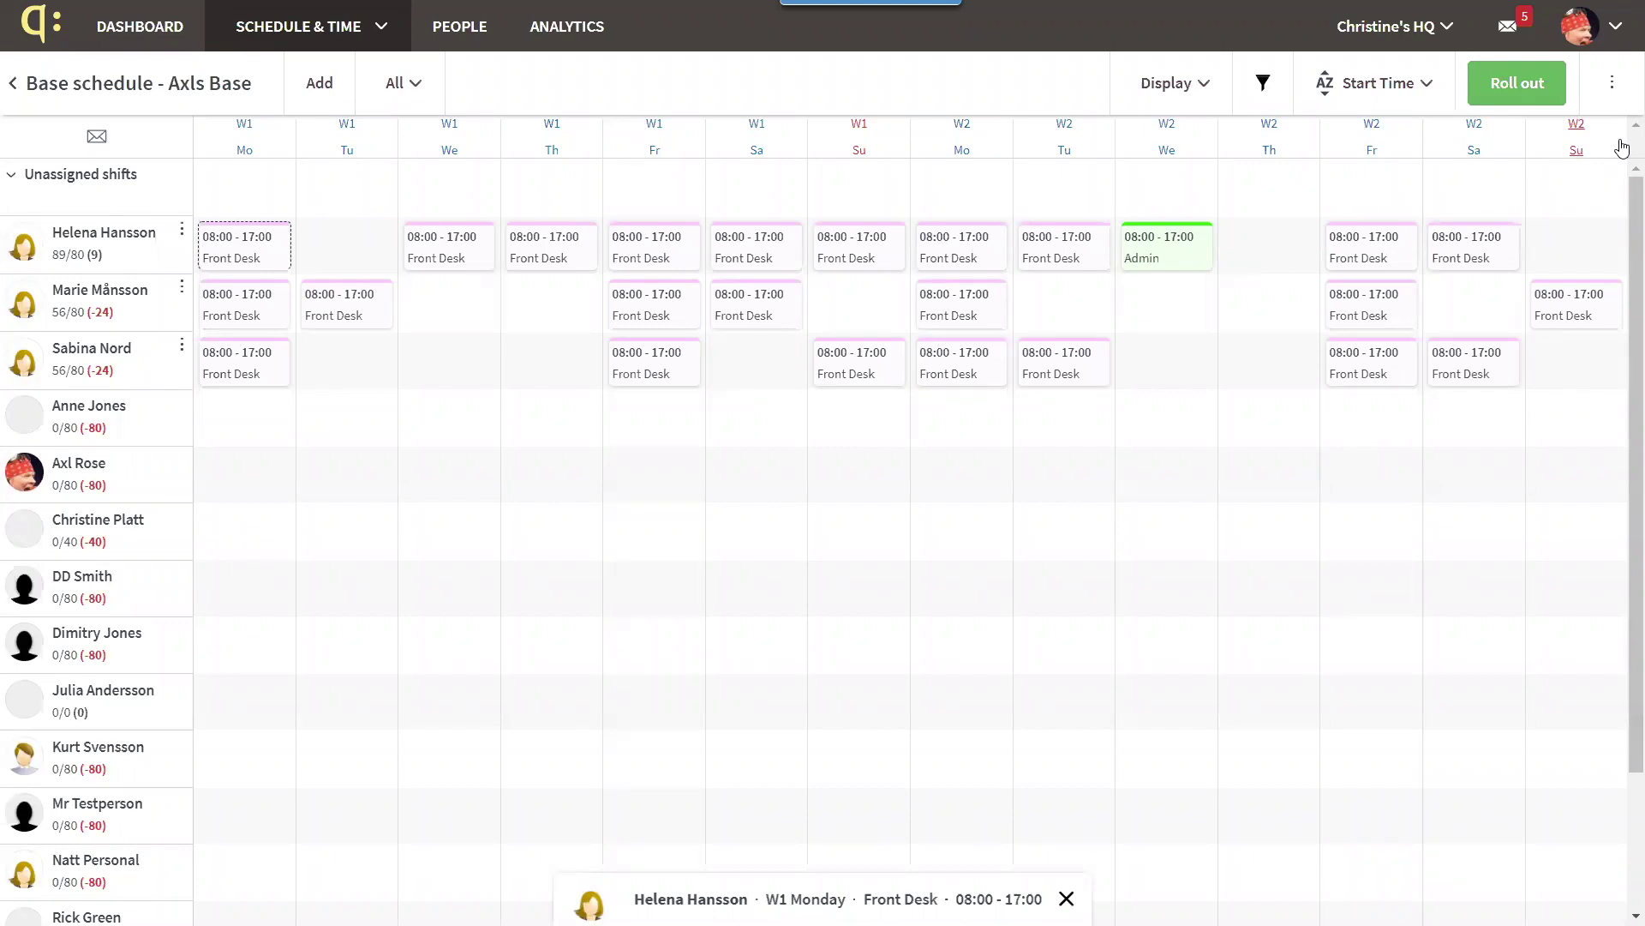
# Add three unassigned Front Desk 08:00 - 17:00 shifts on each of week 1 Monday and Tuesday, and save them
pyautogui.click(333, 83)
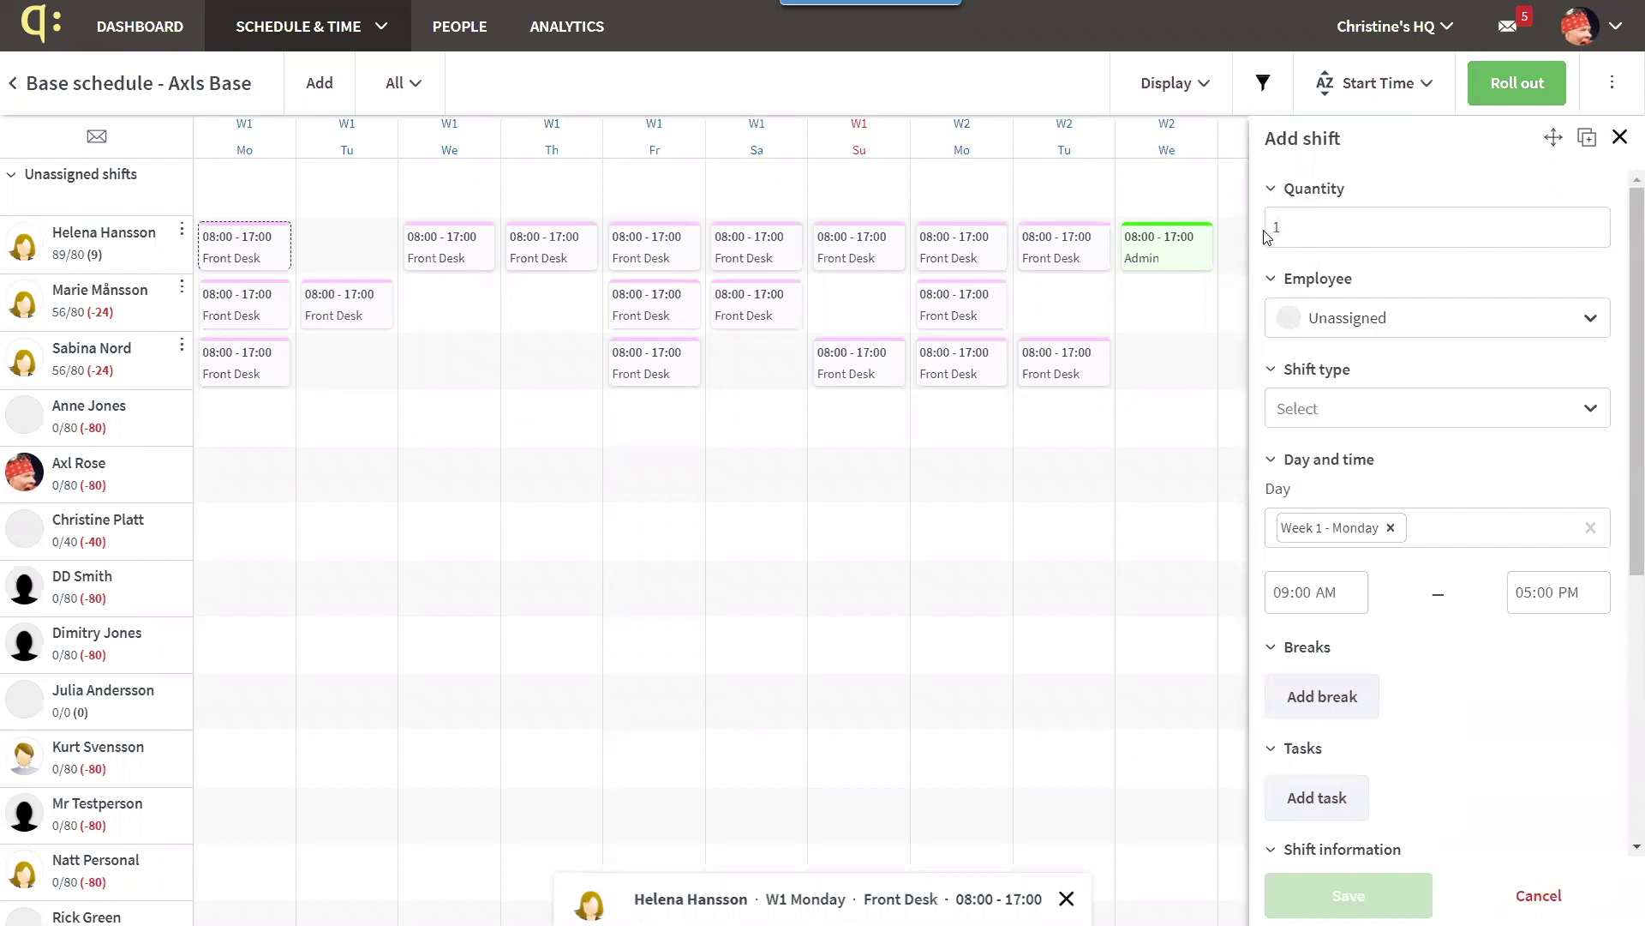
pyautogui.write('3')
pyautogui.click(1340, 413)
pyautogui.click(1339, 463)
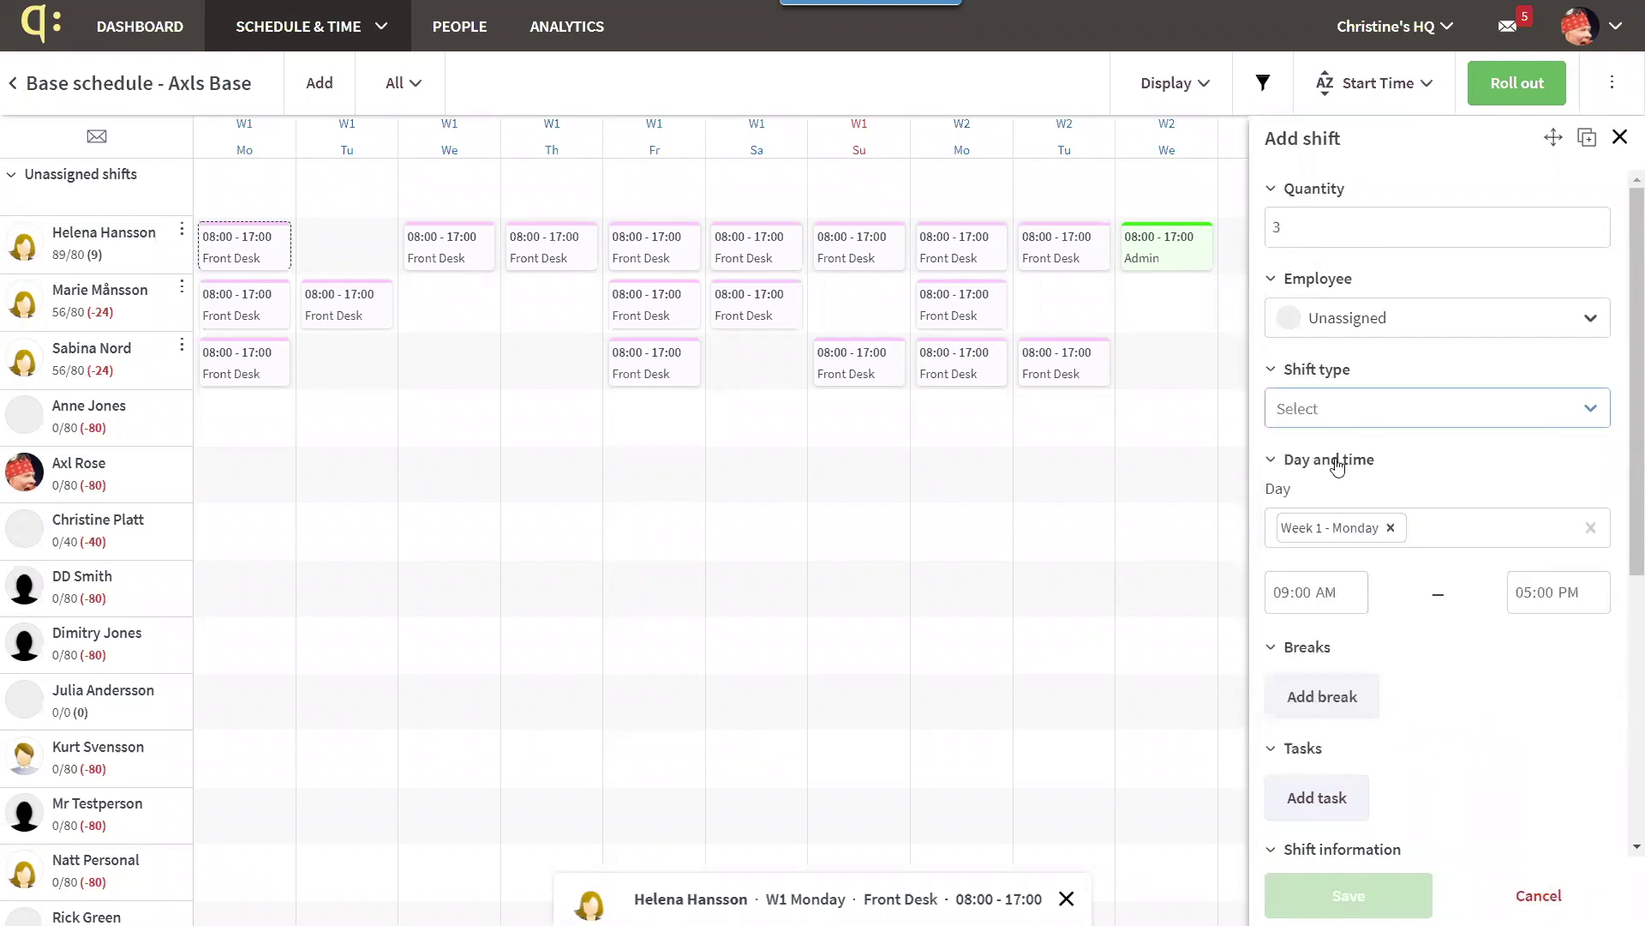
pyautogui.click(1443, 527)
pyautogui.click(1371, 613)
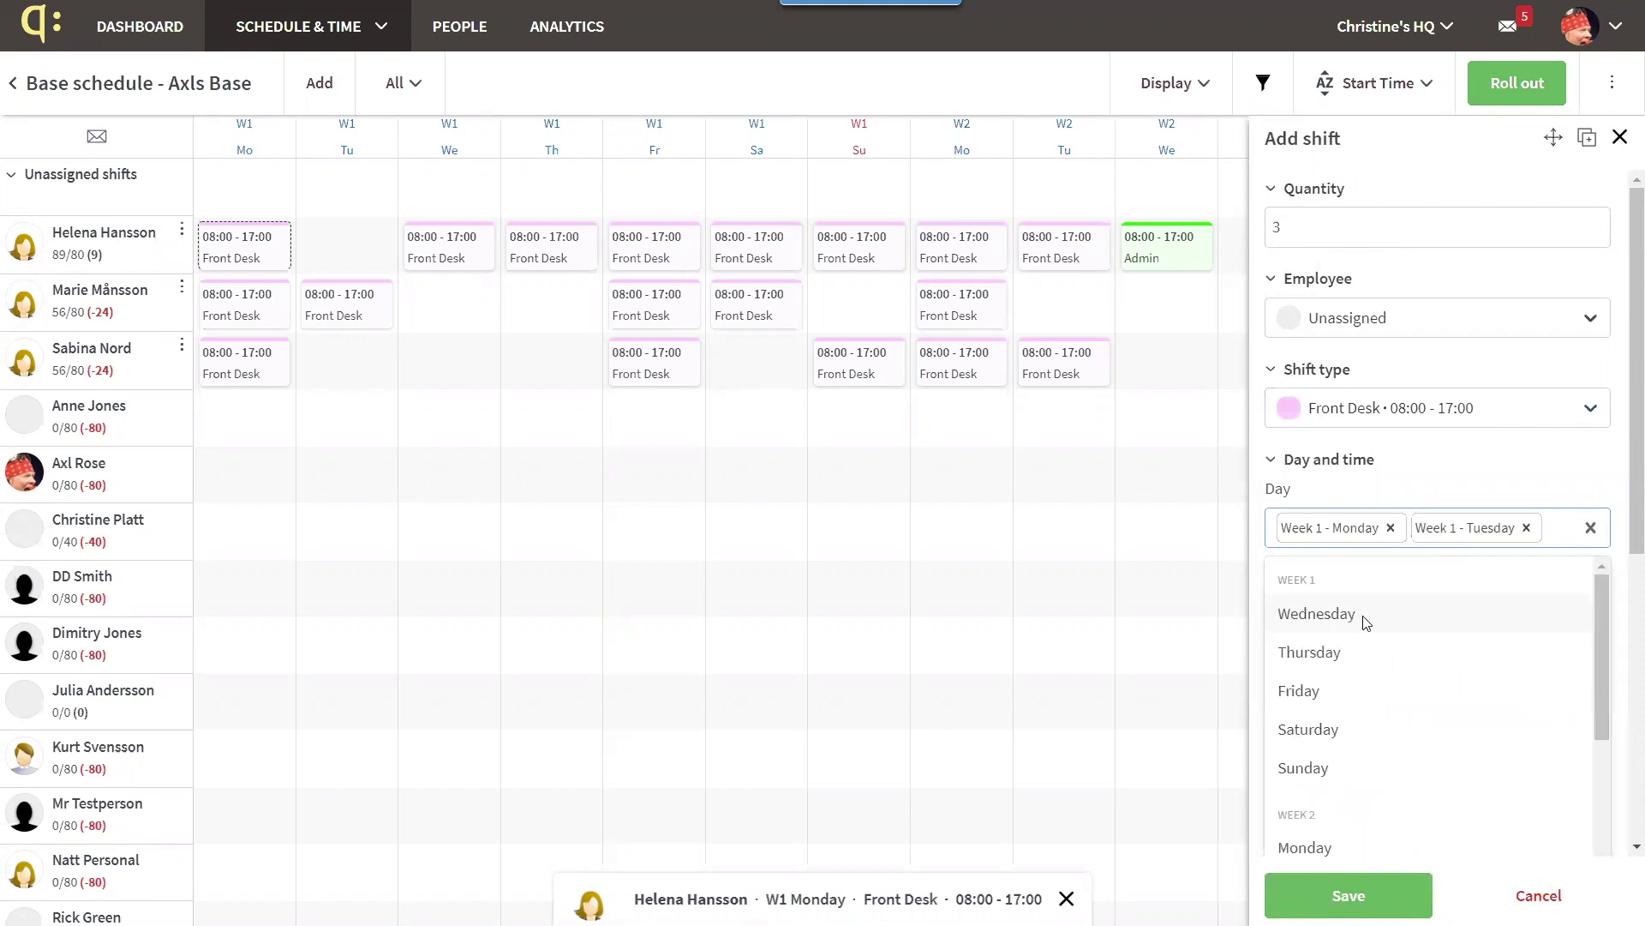
pyautogui.click(1347, 896)
pyautogui.click(1347, 896)
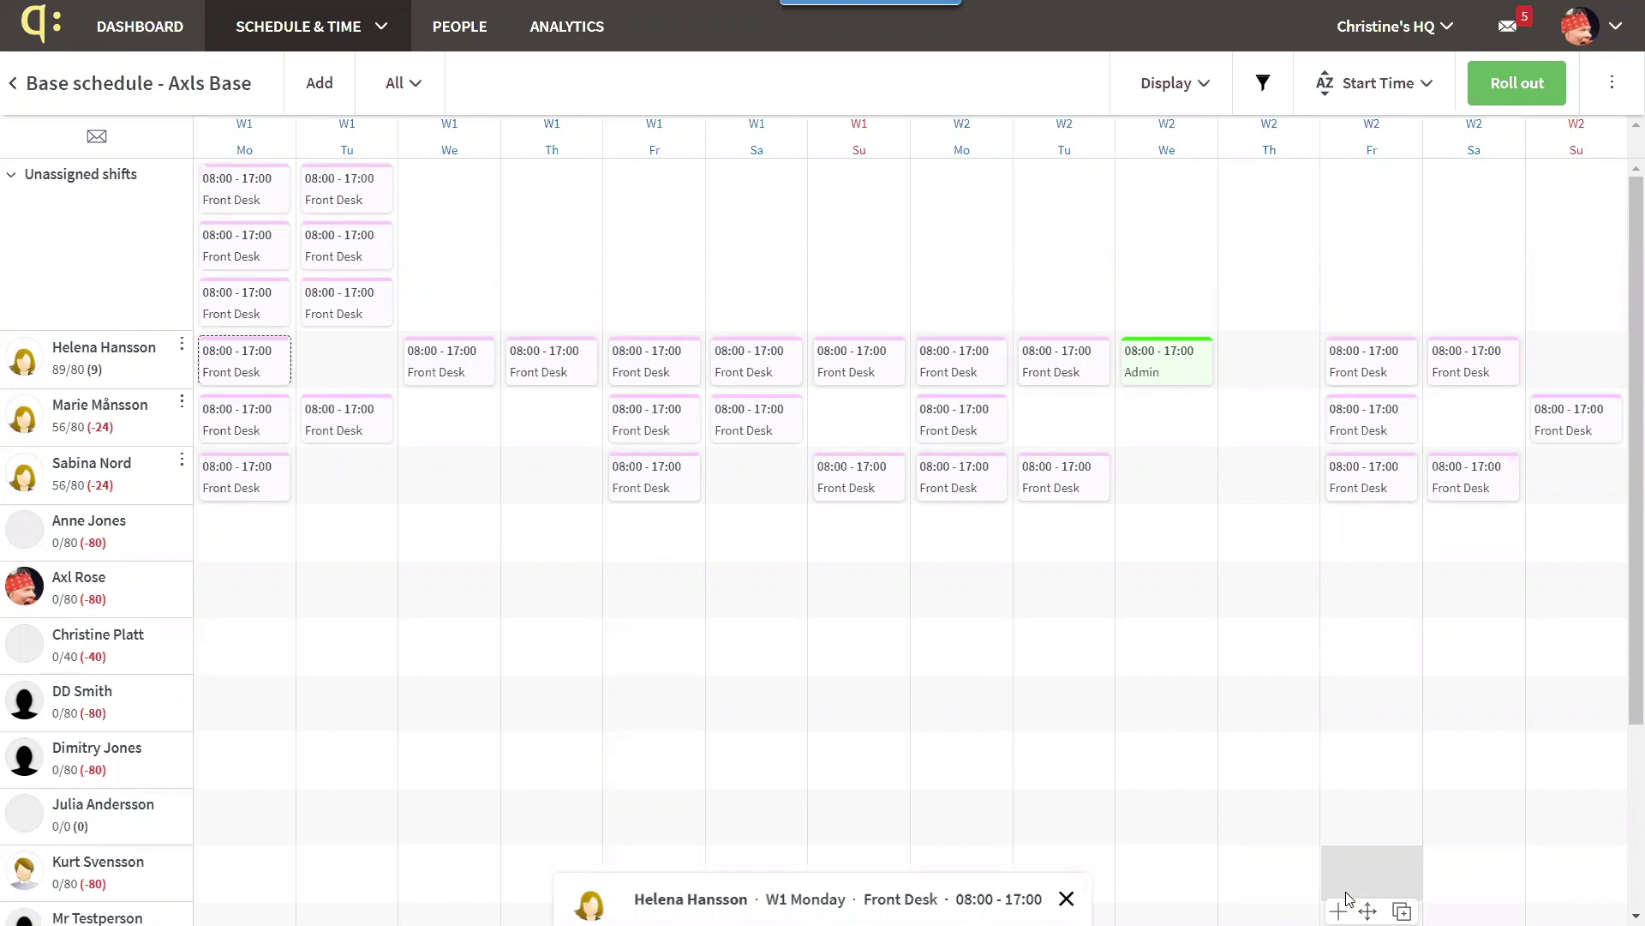
# Turn on the Statistics display for the base schedule and clear the current shift selection
pyautogui.moveTo(61, 380)
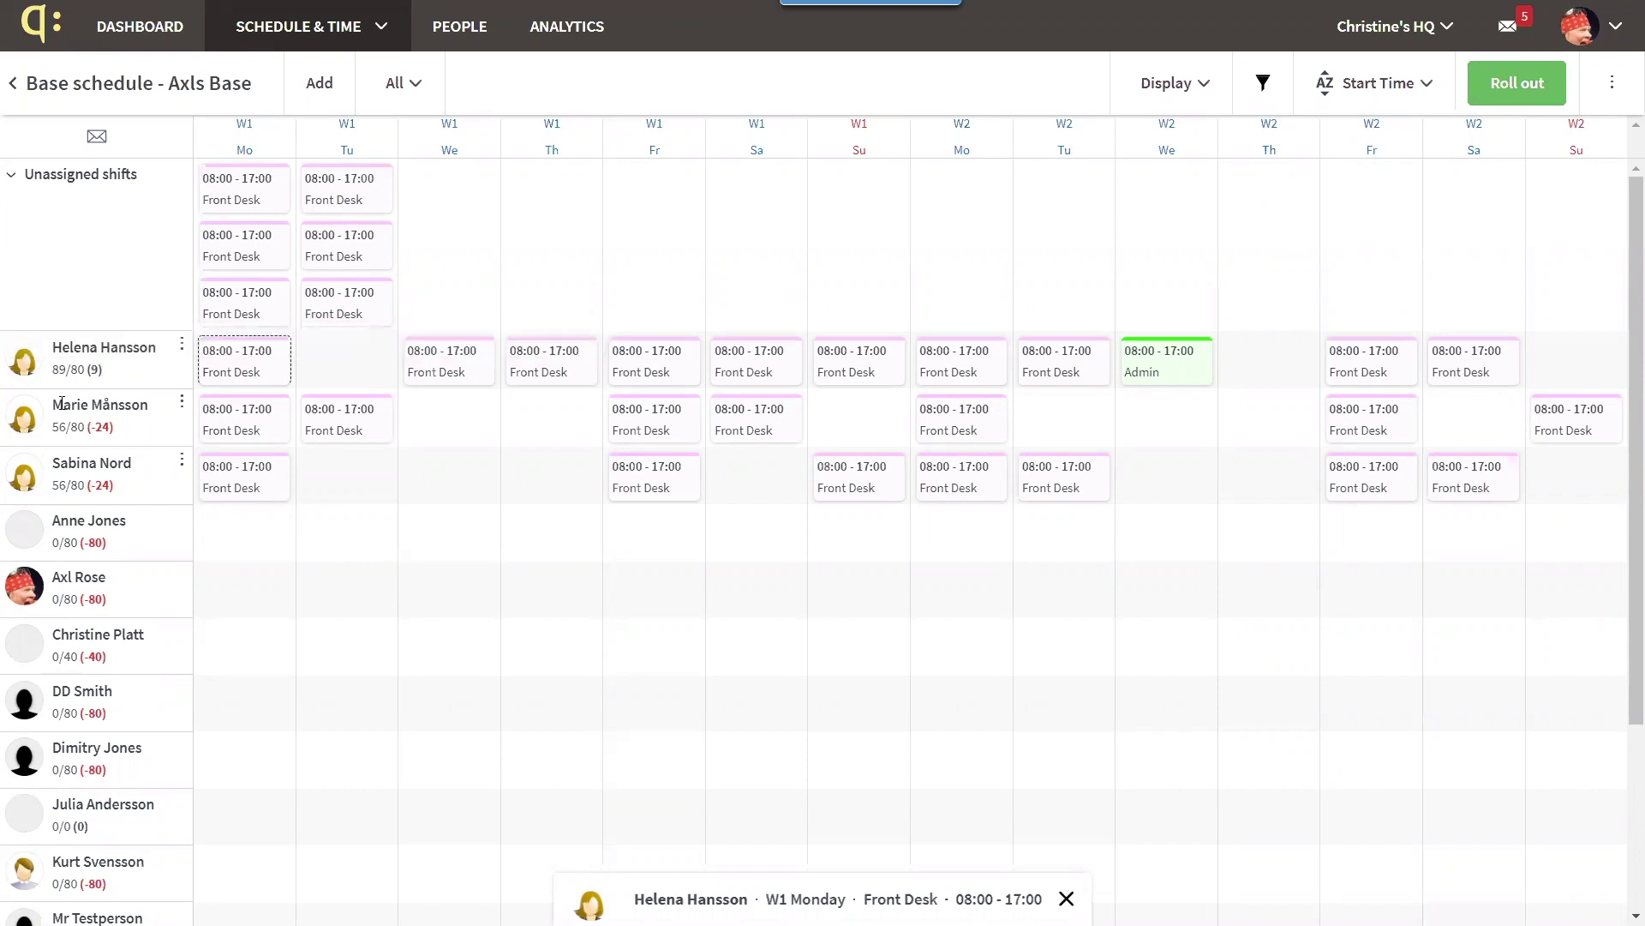
pyautogui.moveTo(62, 428)
pyautogui.moveTo(62, 474)
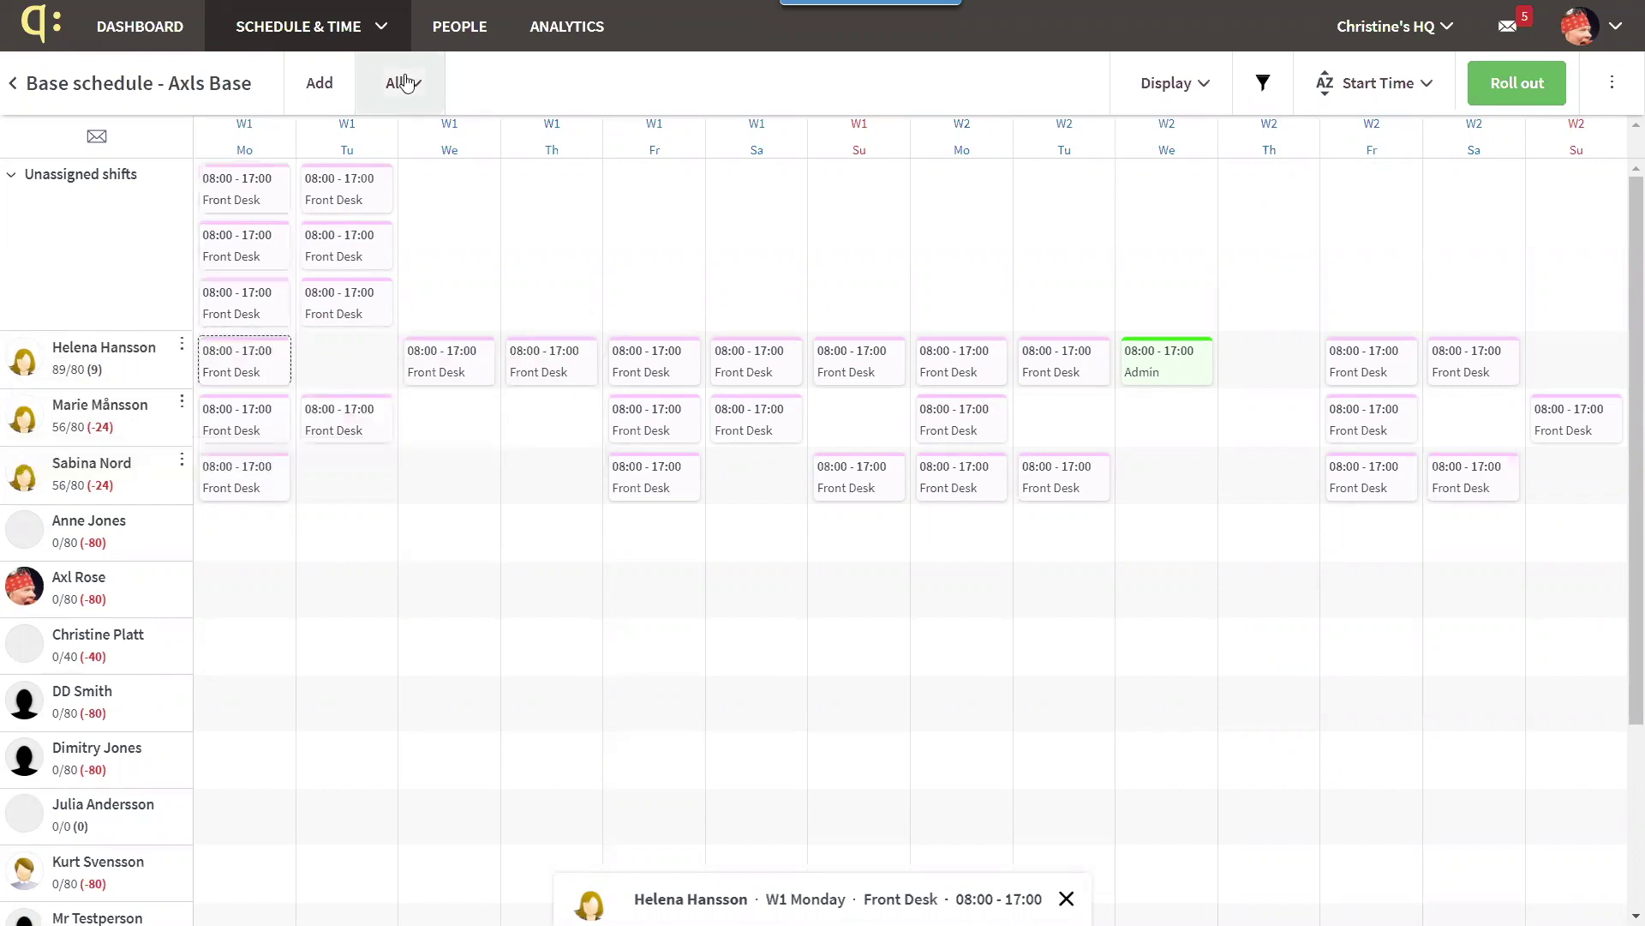
pyautogui.click(1204, 86)
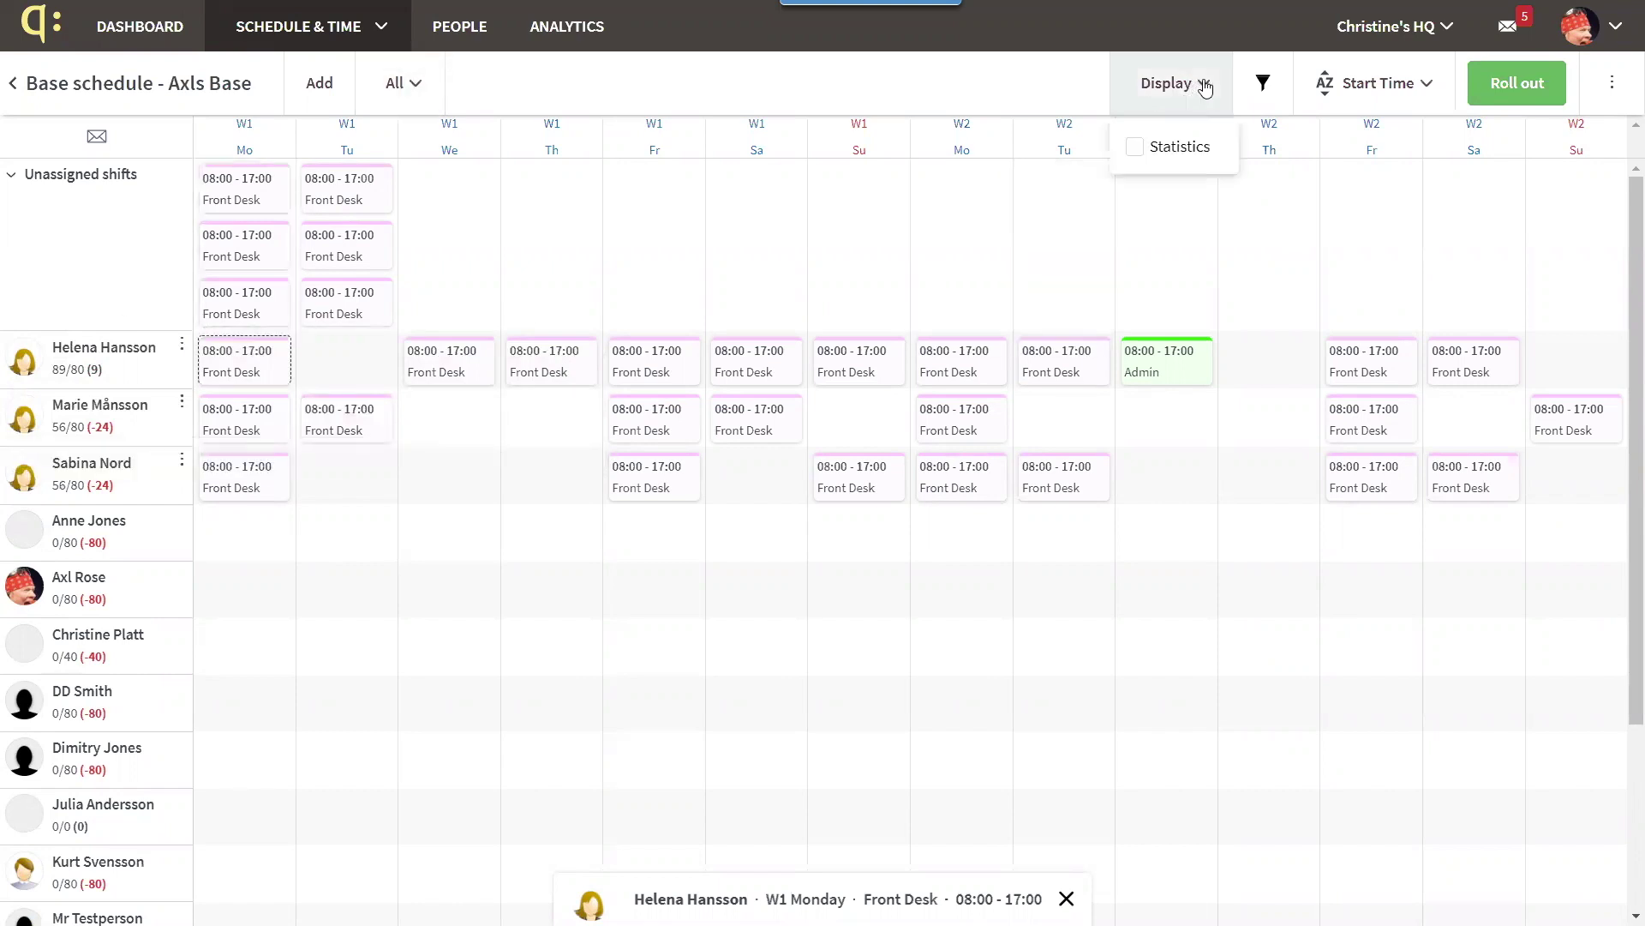
pyautogui.click(1140, 153)
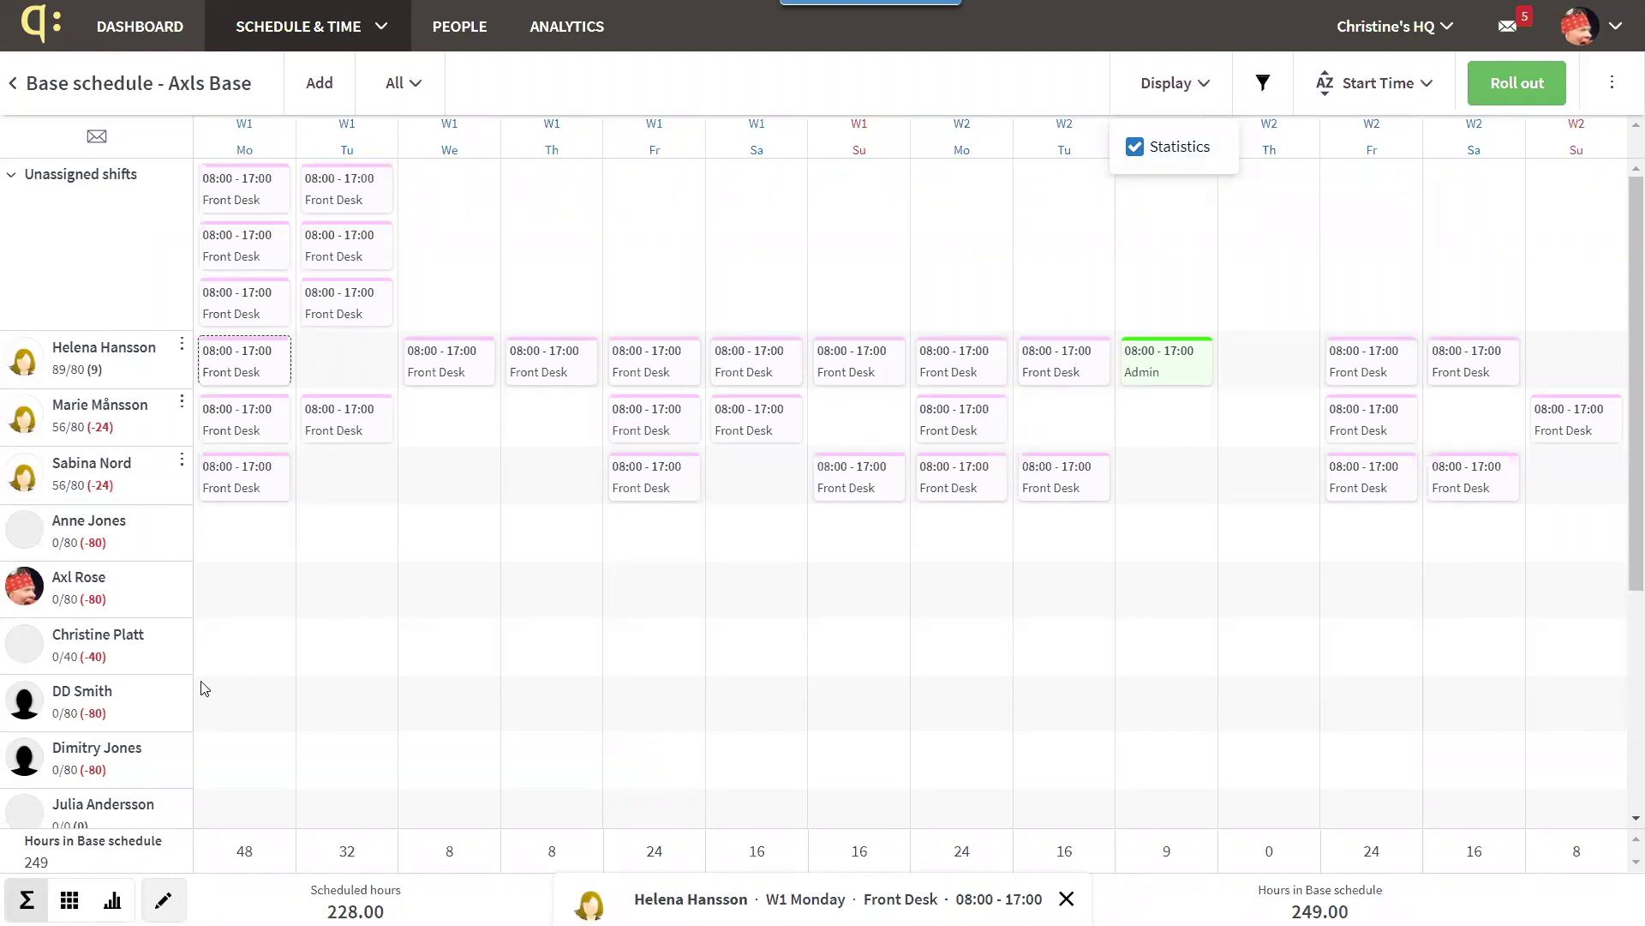
pyautogui.moveTo(209, 686)
pyautogui.press('Escape')
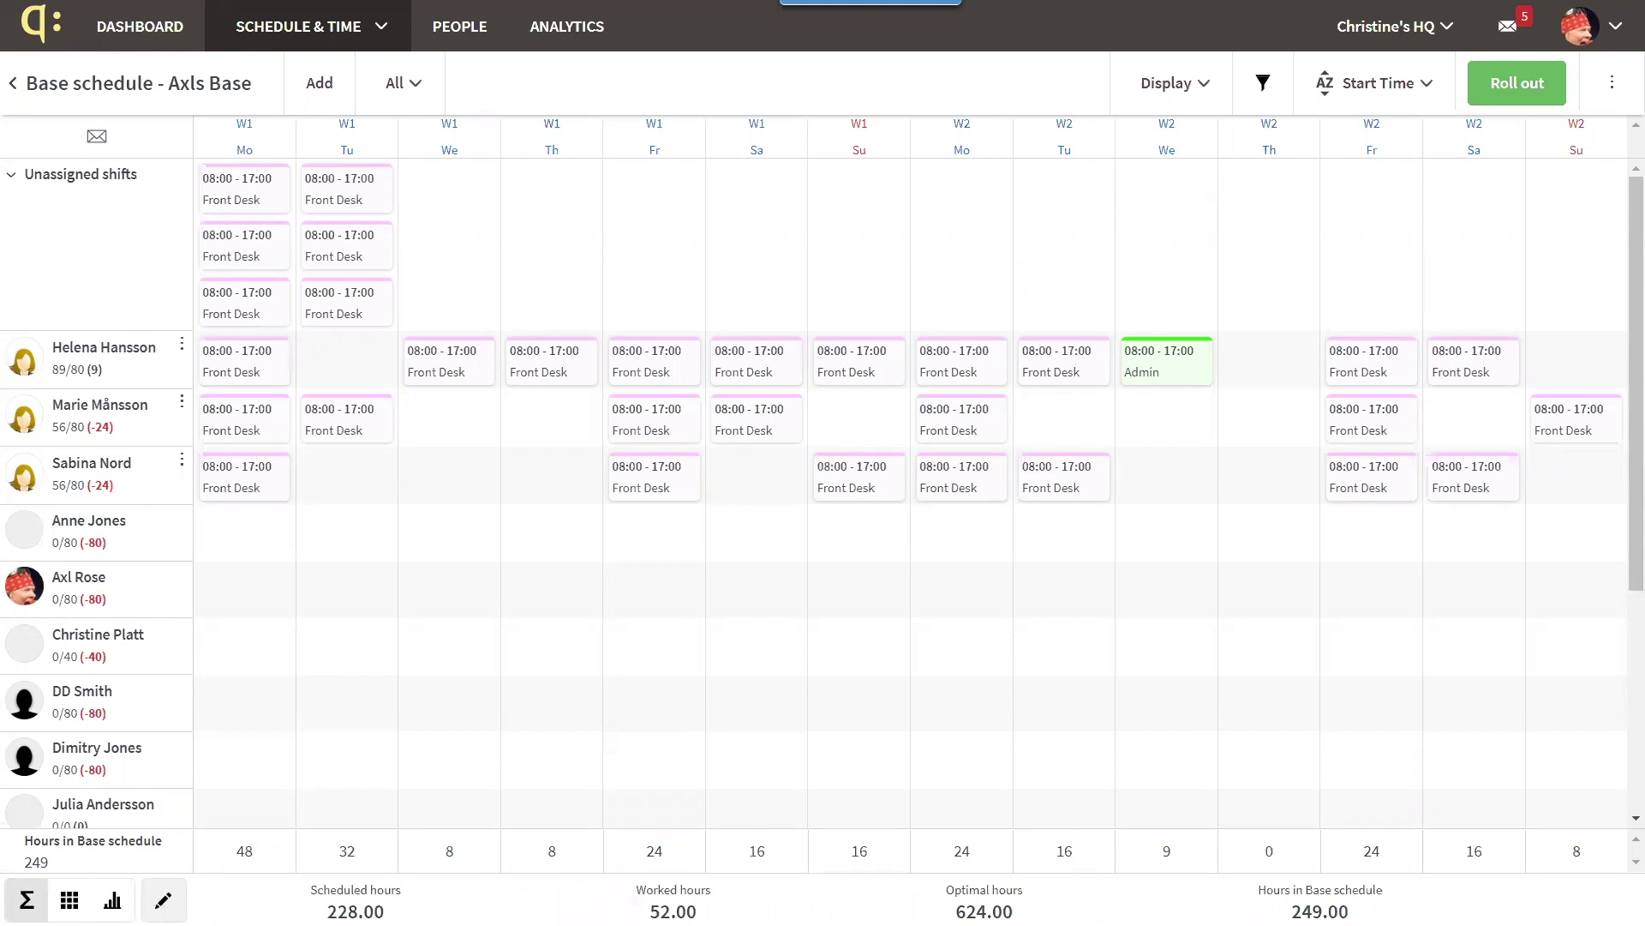
# Check the start date setting for statistics and view the statistics as a graph and as a daily table
pyautogui.click(163, 900)
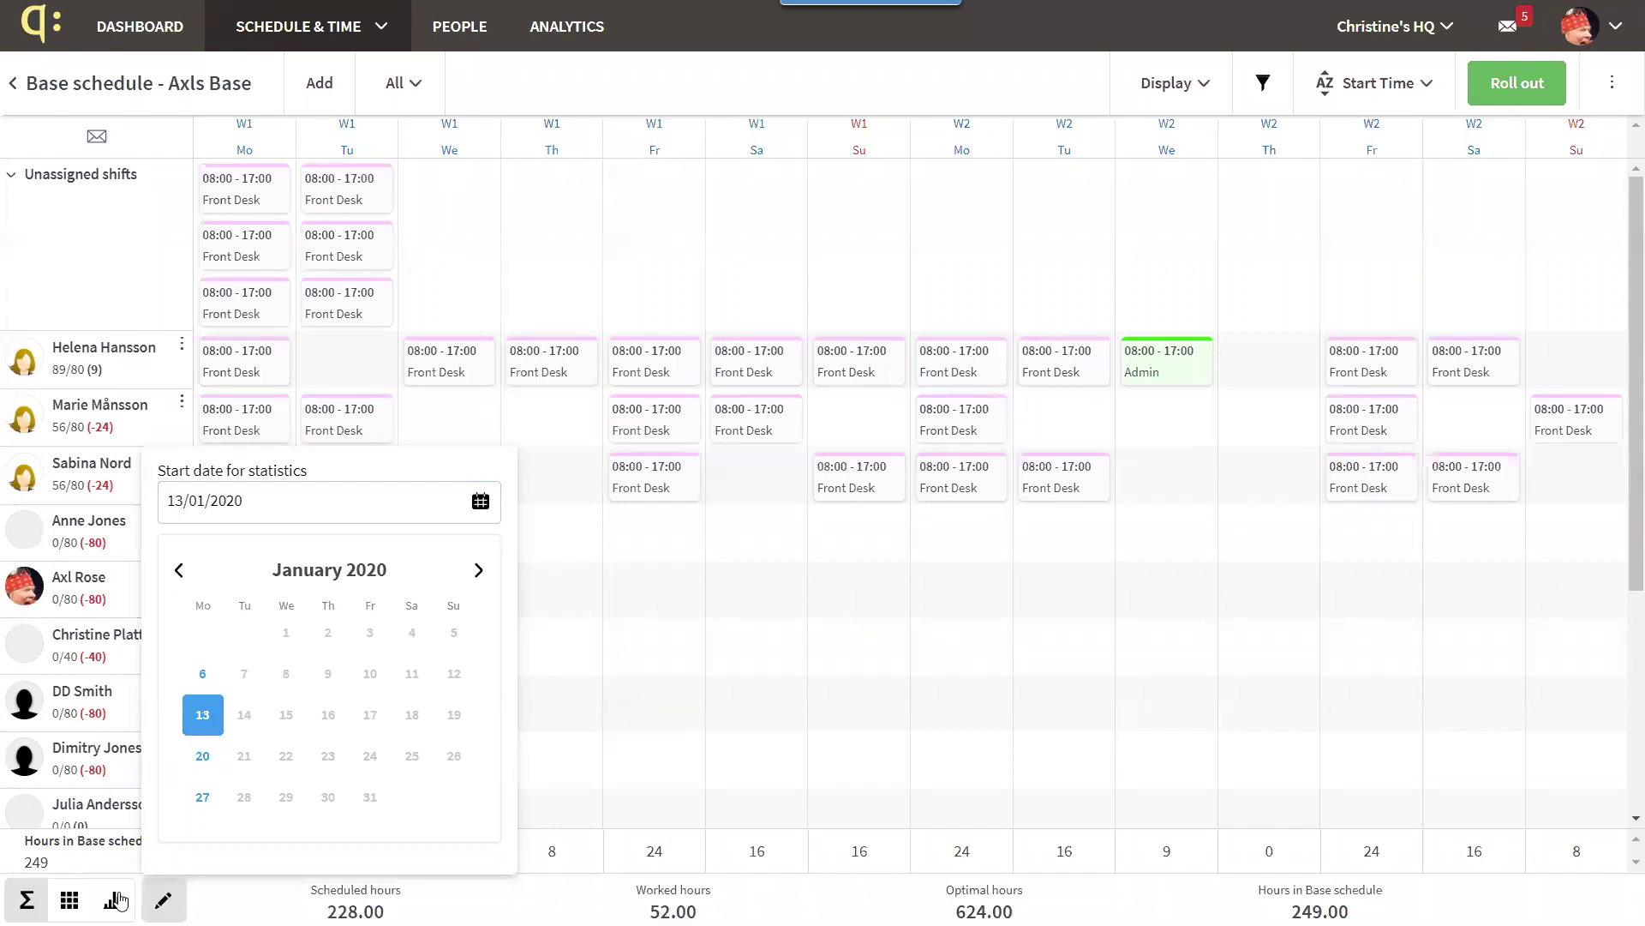
pyautogui.click(112, 899)
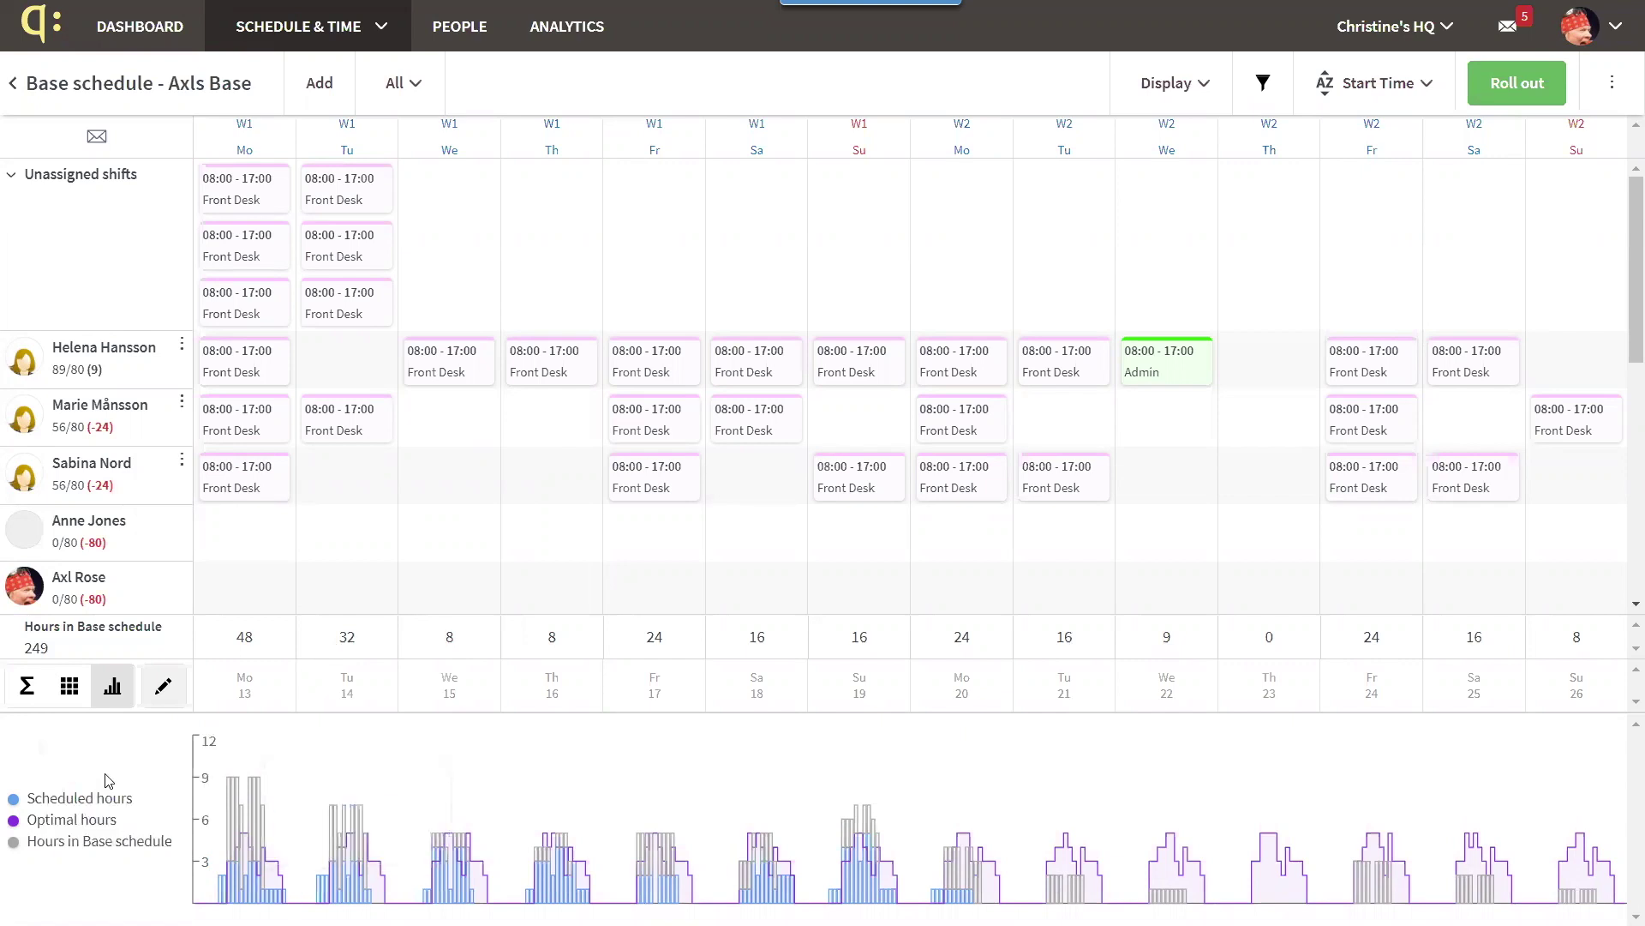
pyautogui.click(159, 691)
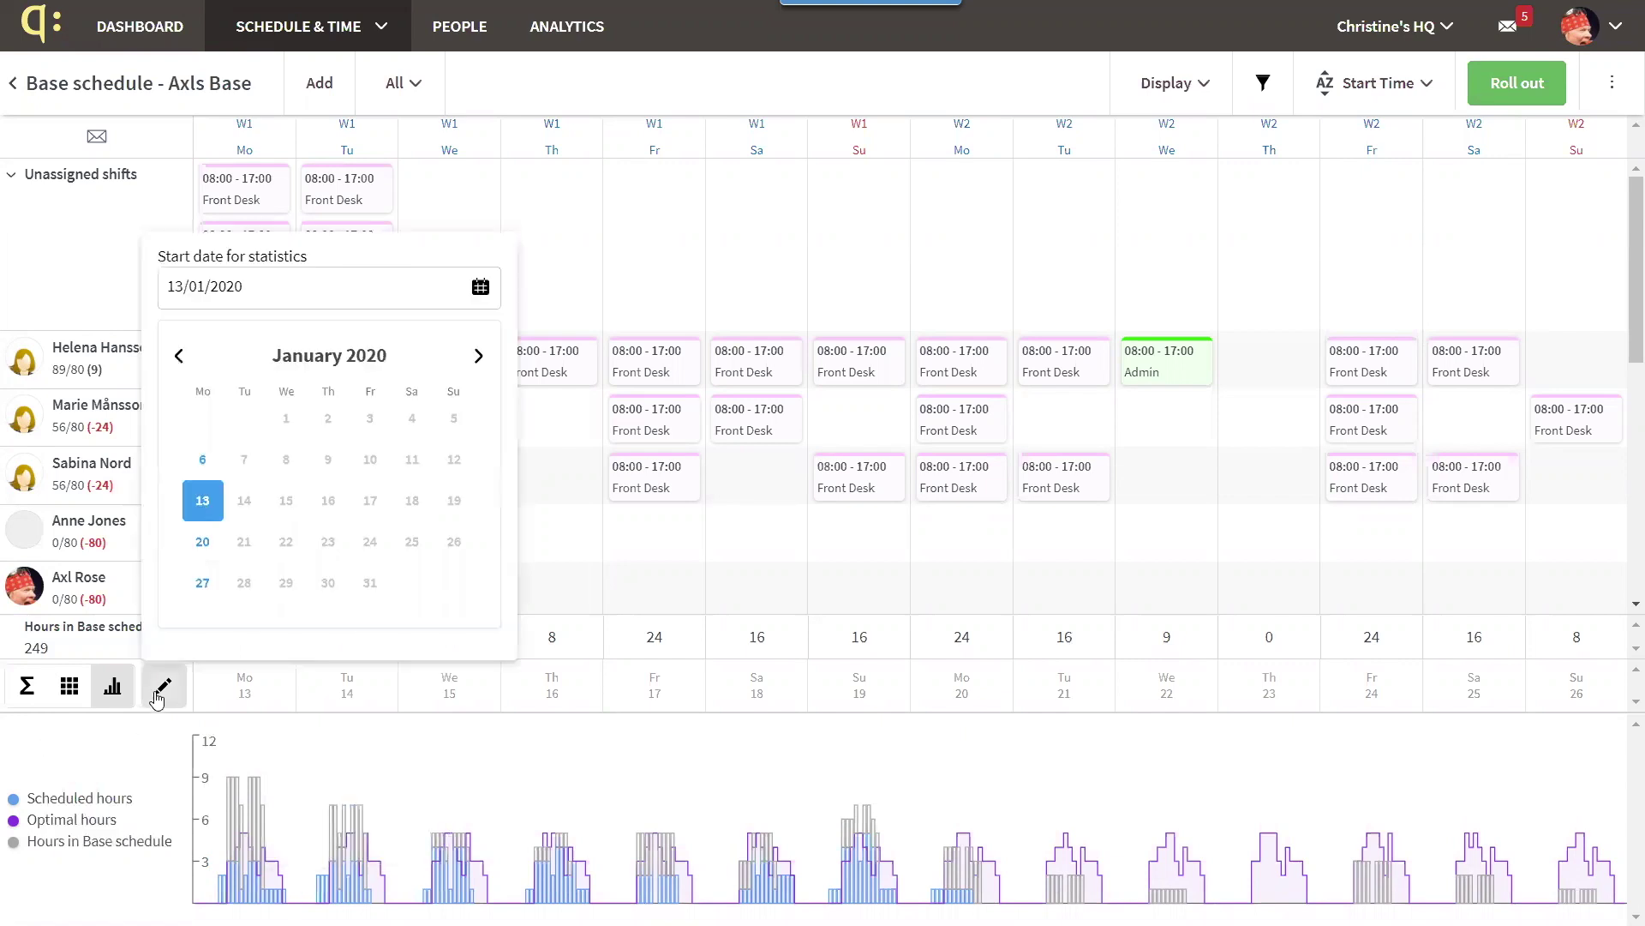
pyautogui.click(167, 691)
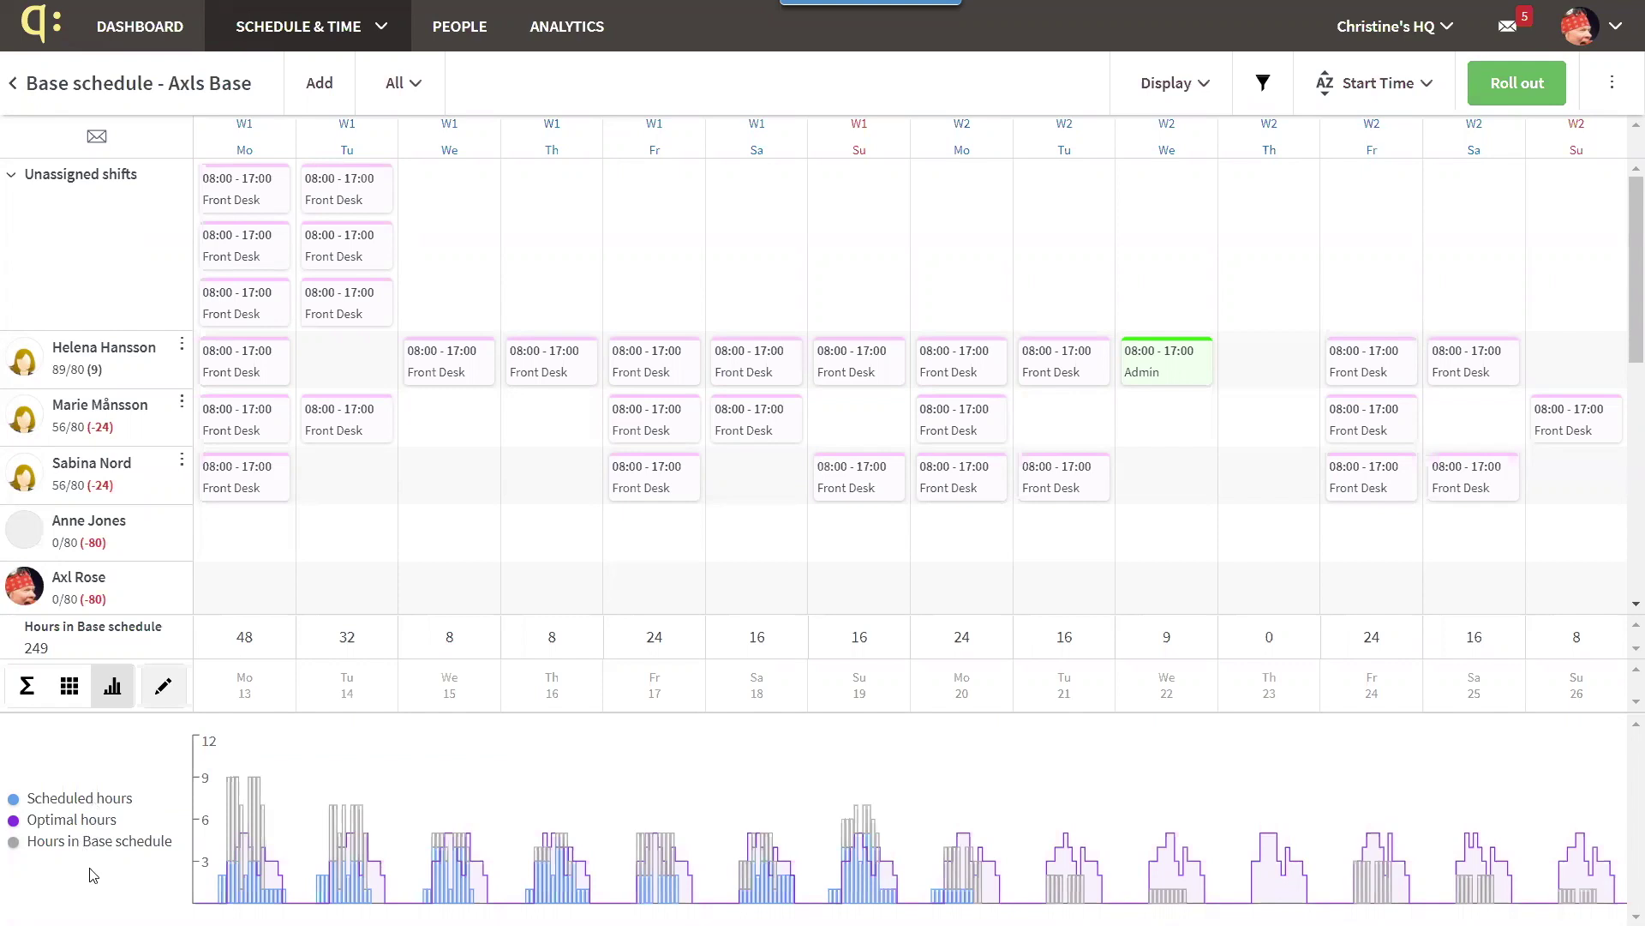
pyautogui.click(70, 686)
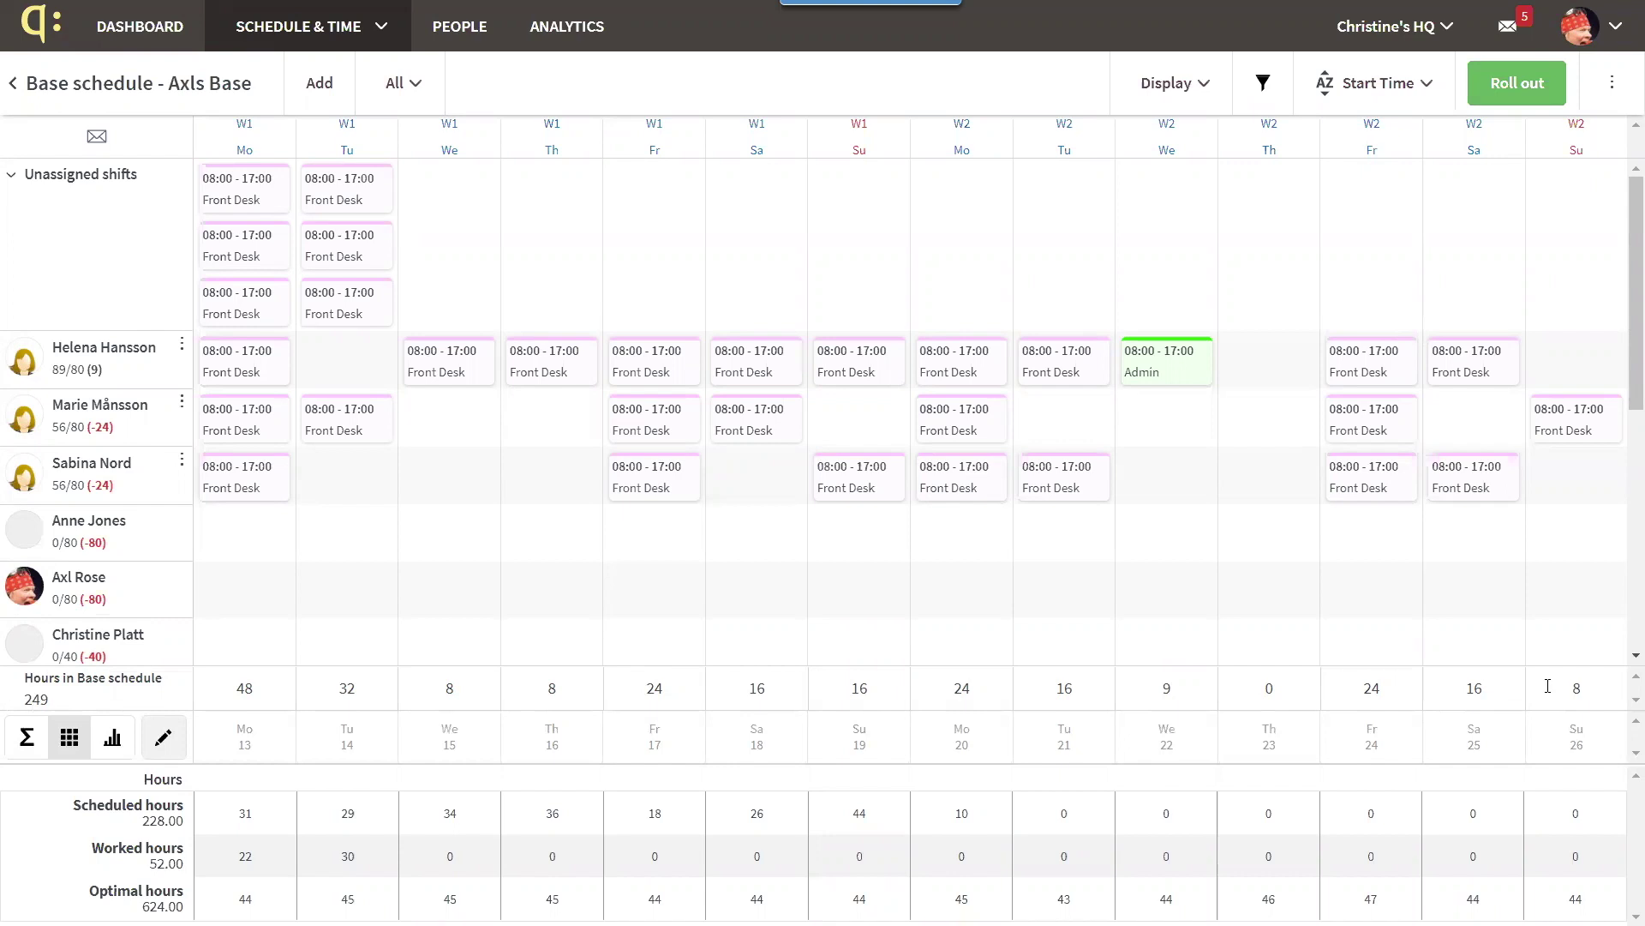
# Filter the base schedule to only the employee in the second row, and close the filter settings
pyautogui.click(1259, 83)
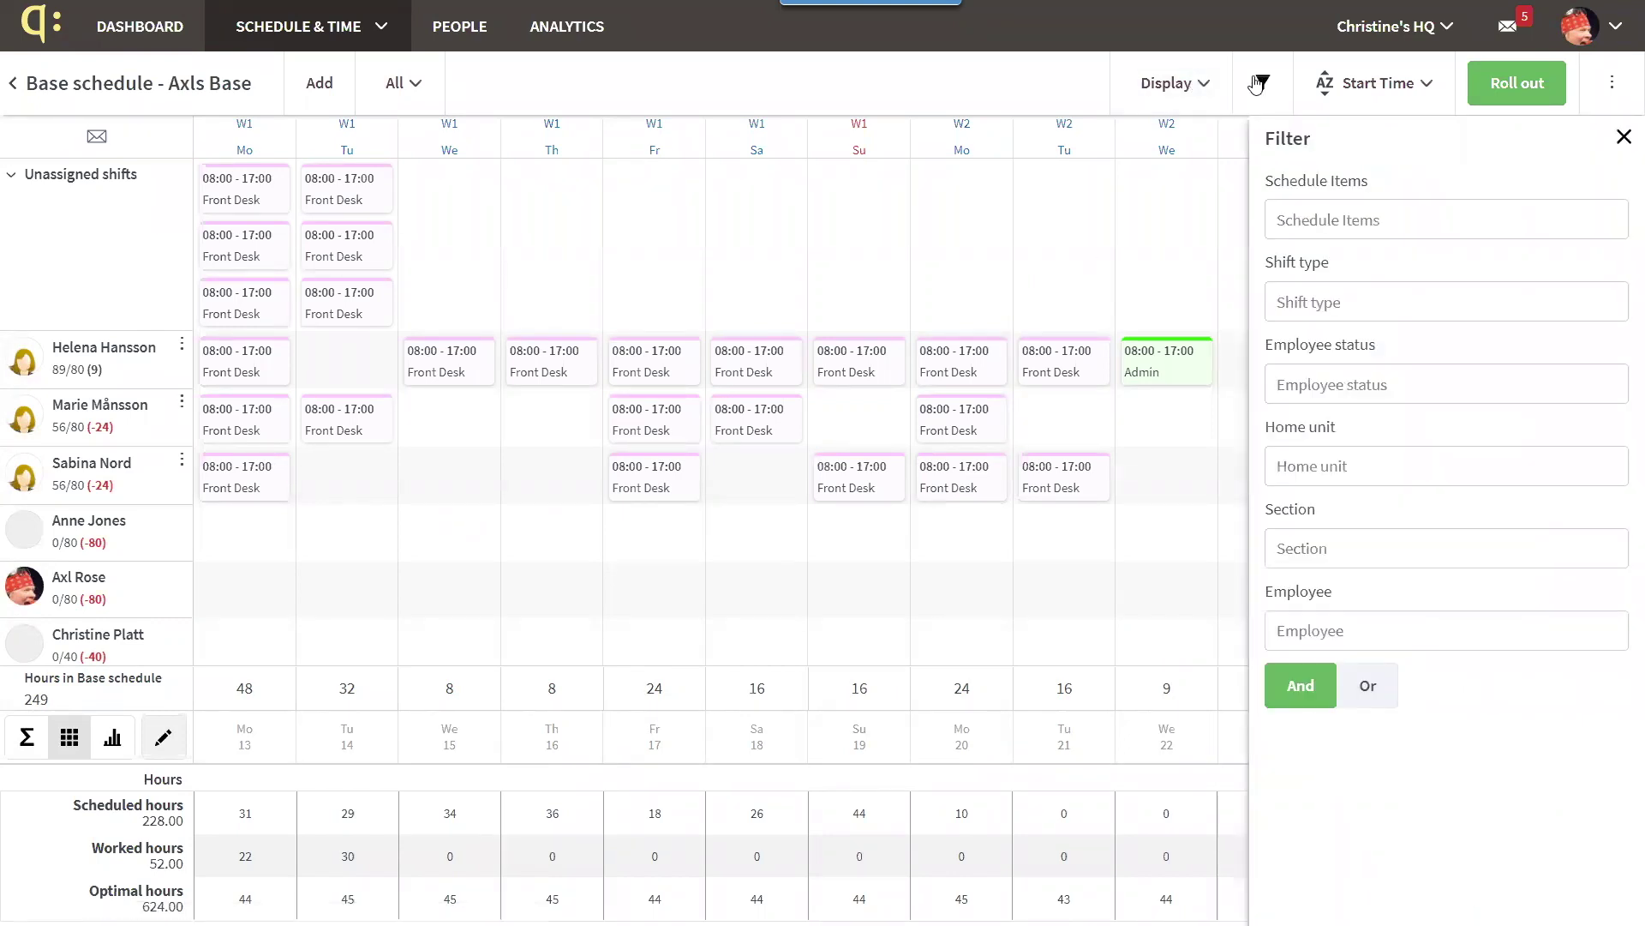
pyautogui.click(1342, 634)
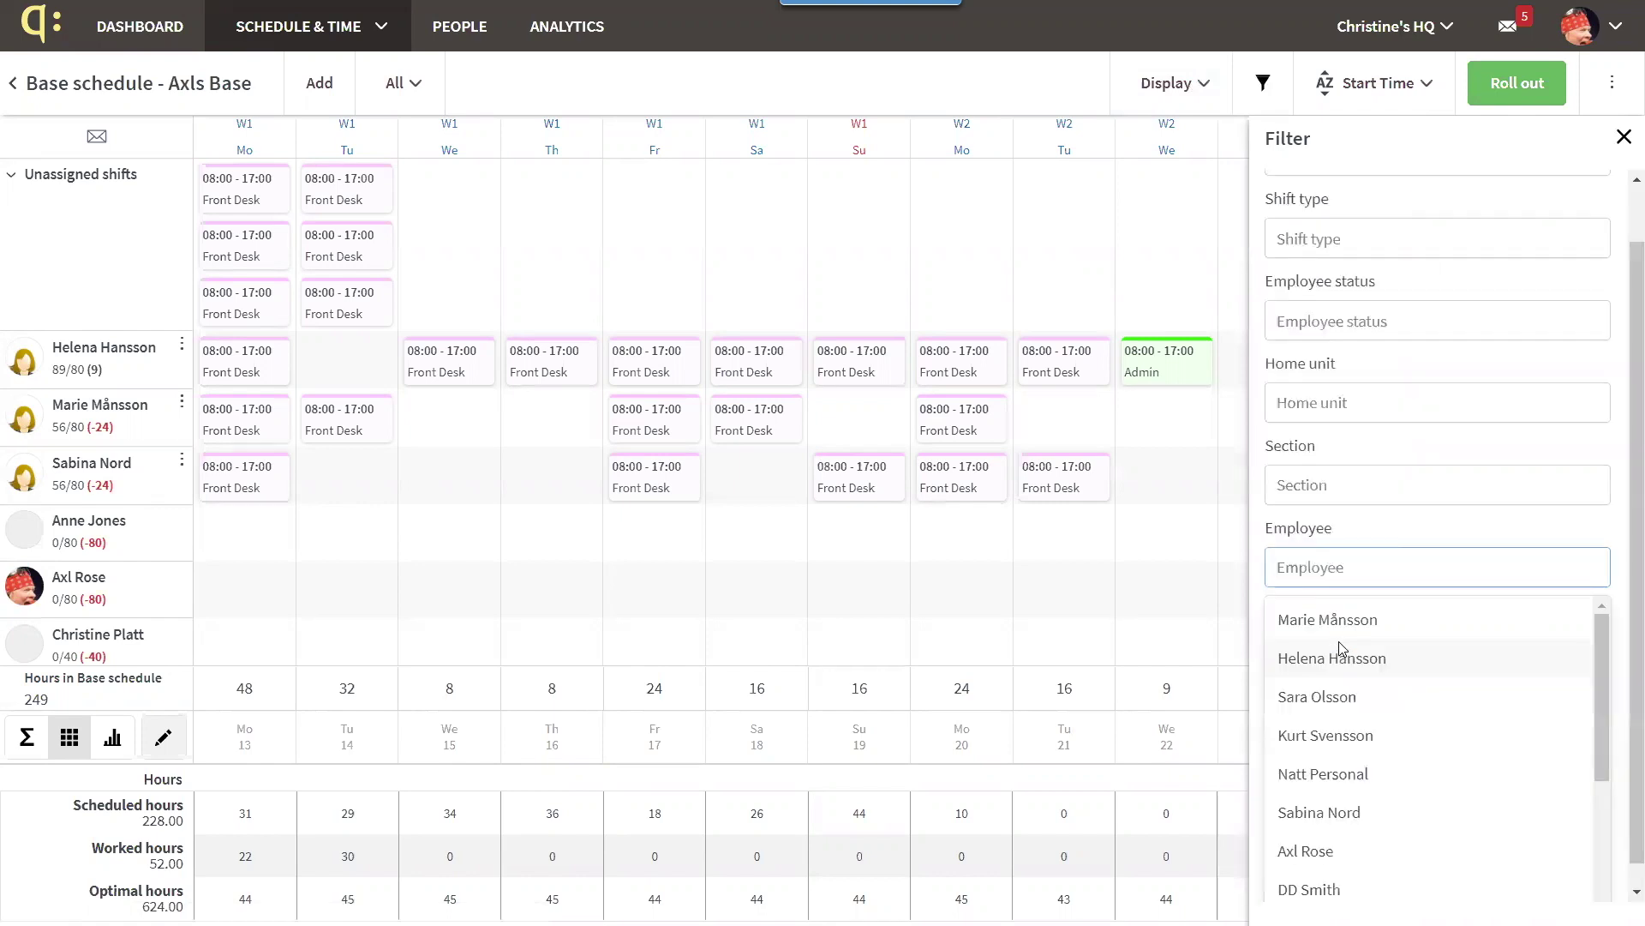
pyautogui.click(1334, 621)
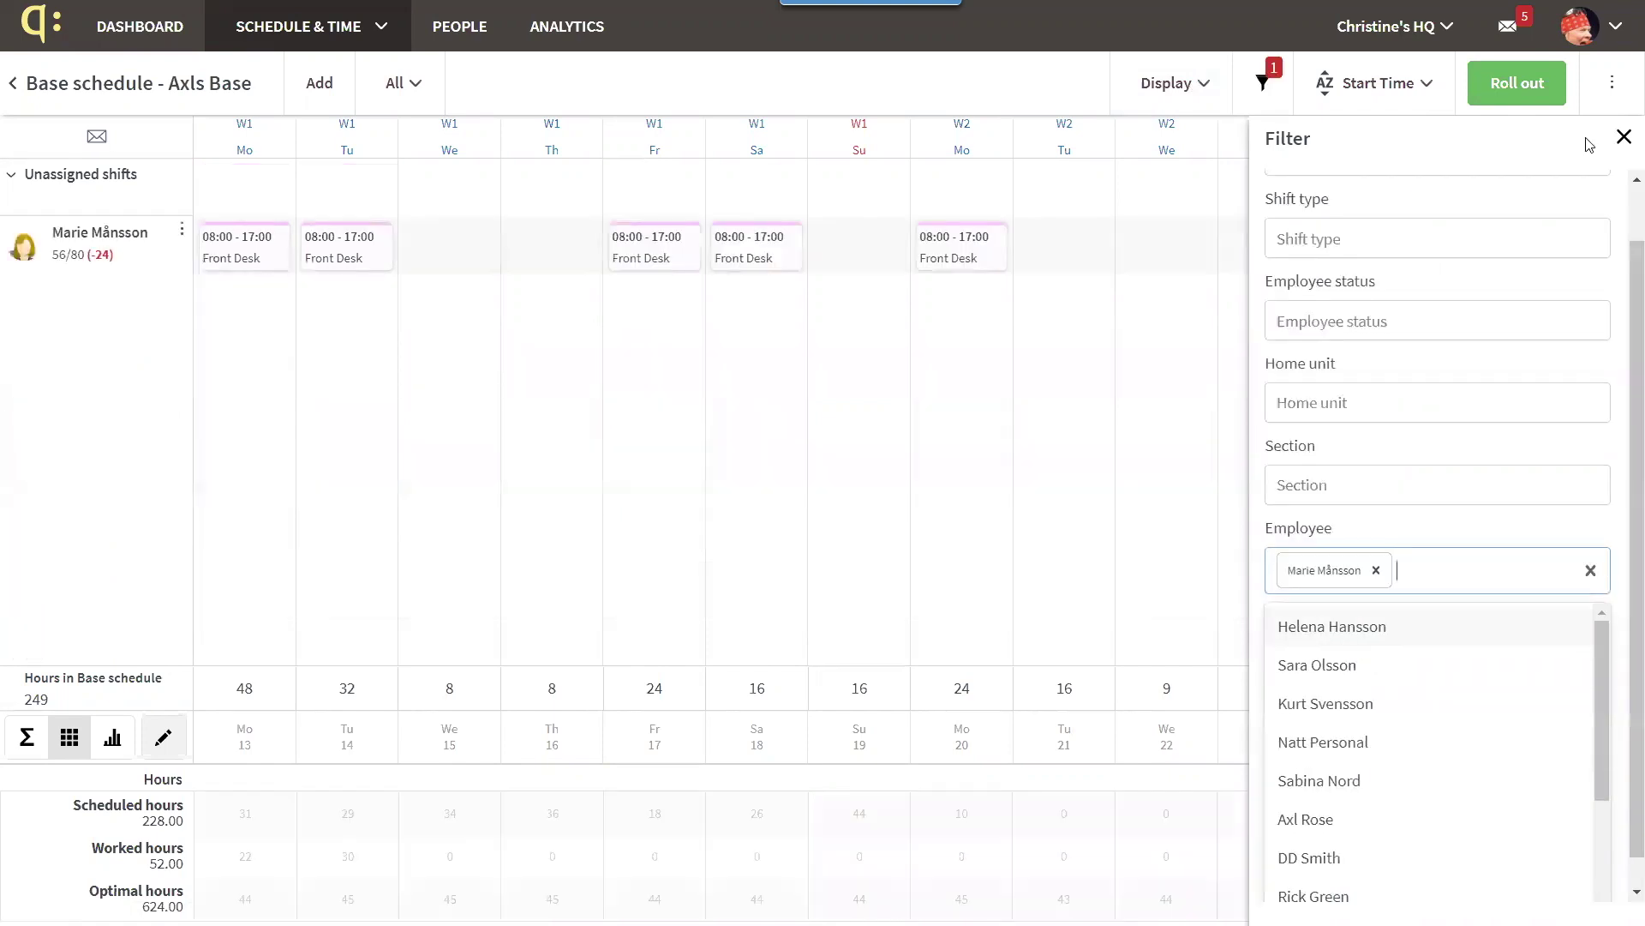
pyautogui.click(1622, 138)
pyautogui.click(1624, 140)
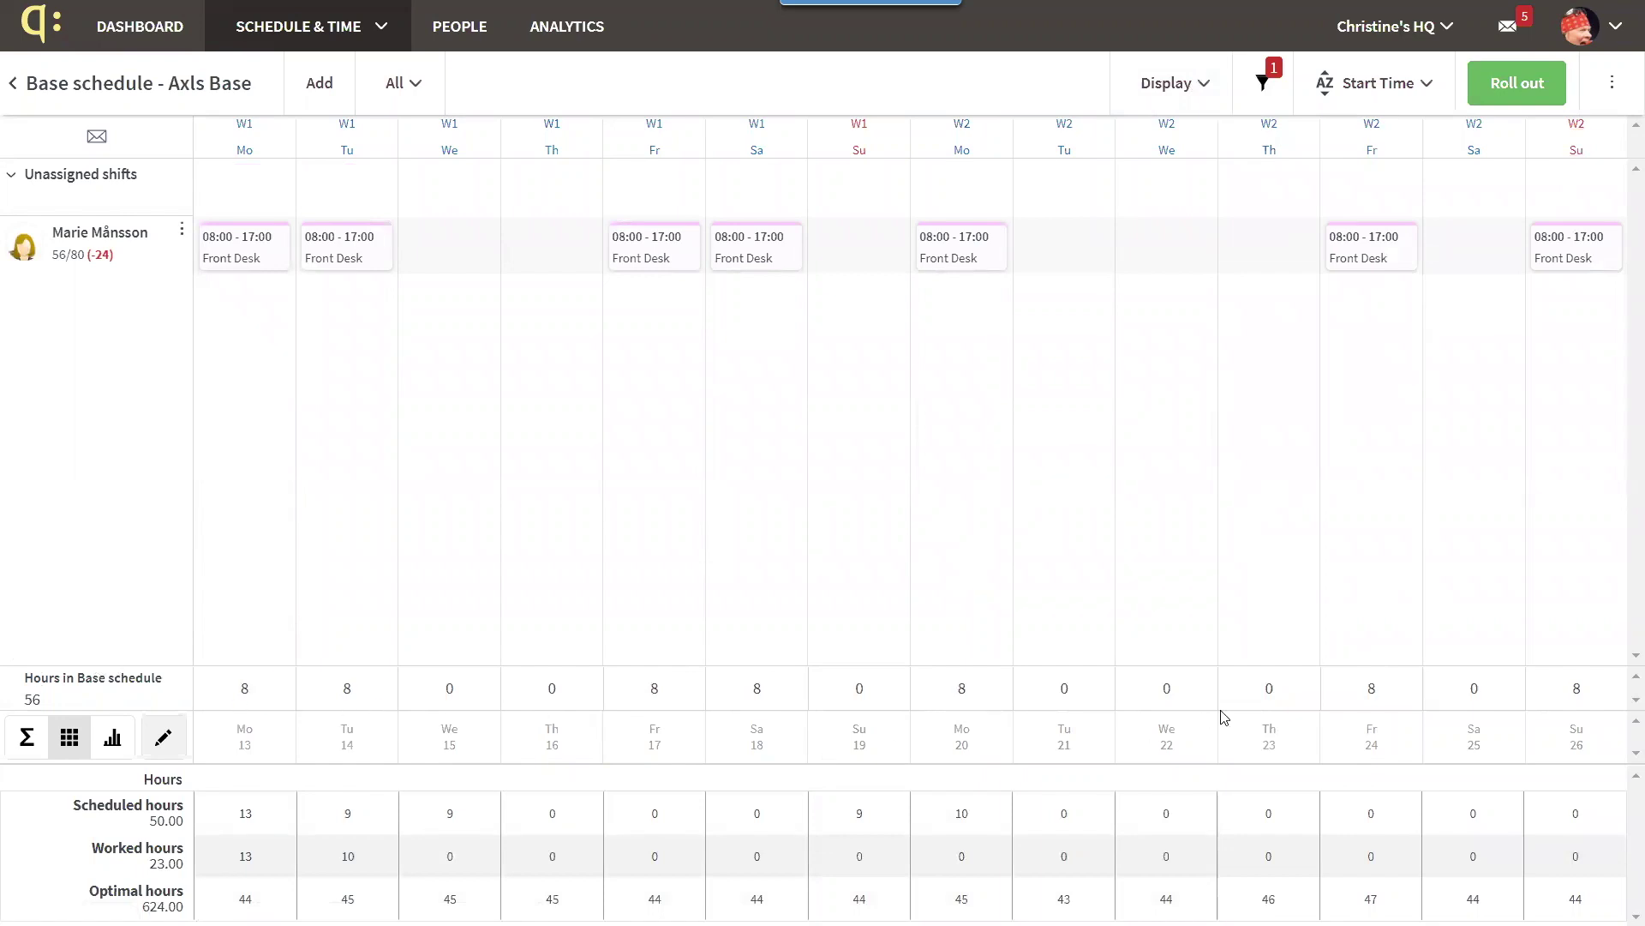
# Clear the employee filter from the base schedule and close the filter settings
pyautogui.click(1260, 85)
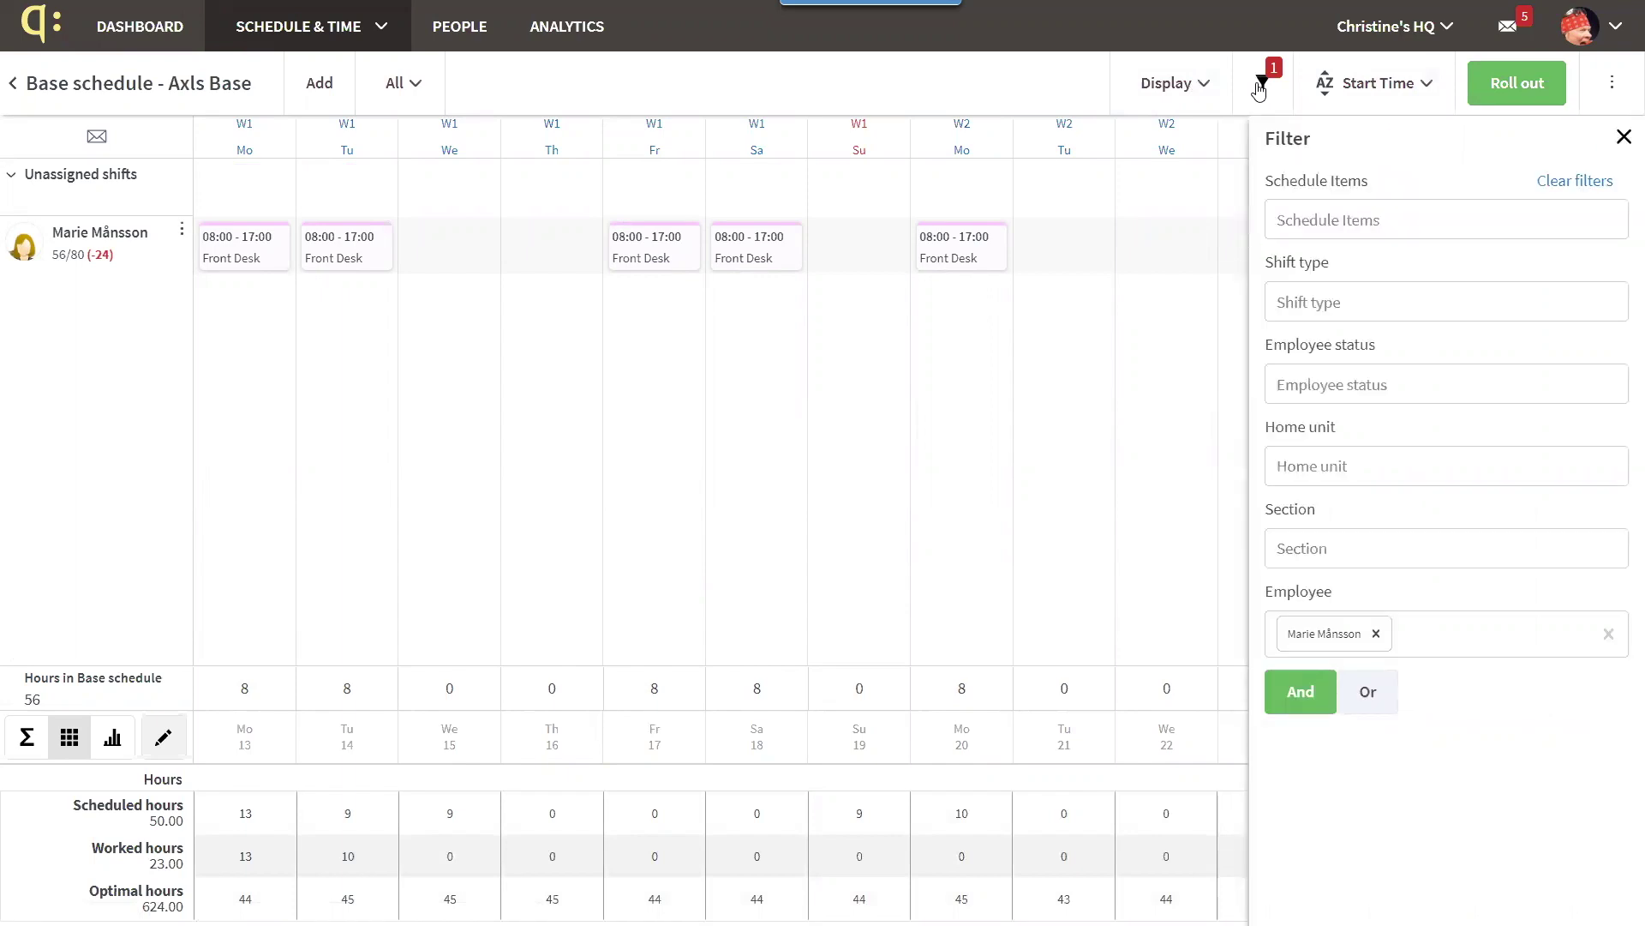
pyautogui.click(1564, 187)
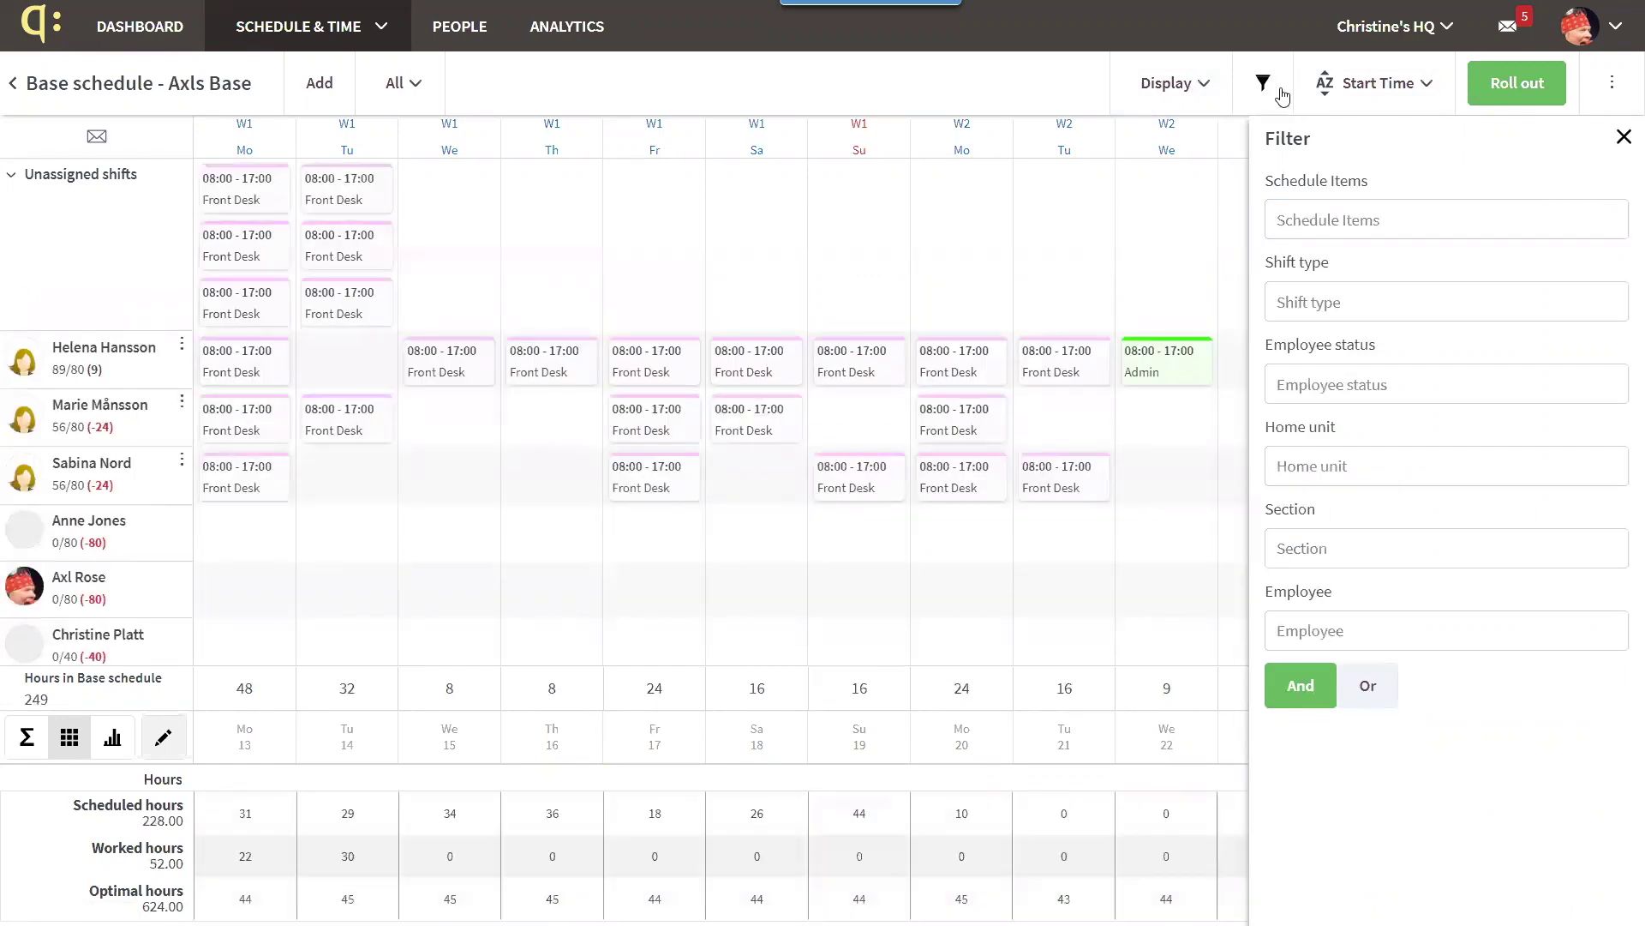
pyautogui.click(1624, 138)
# View the sorting choices and the additional options available for the base schedule
pyautogui.click(1397, 86)
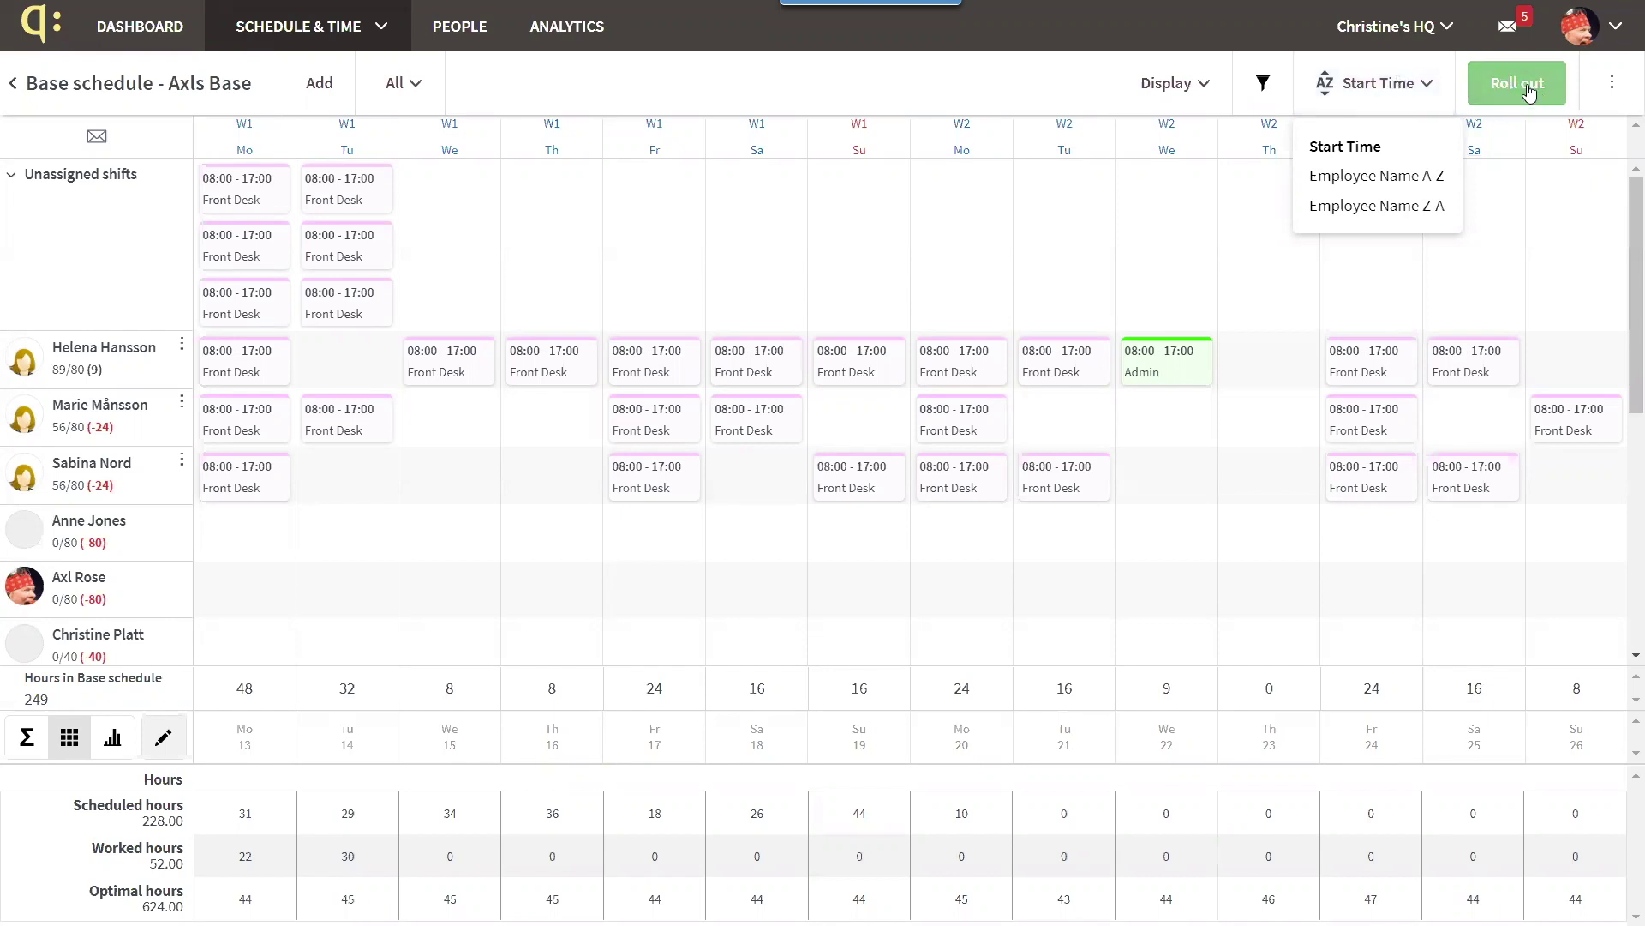
pyautogui.click(1614, 87)
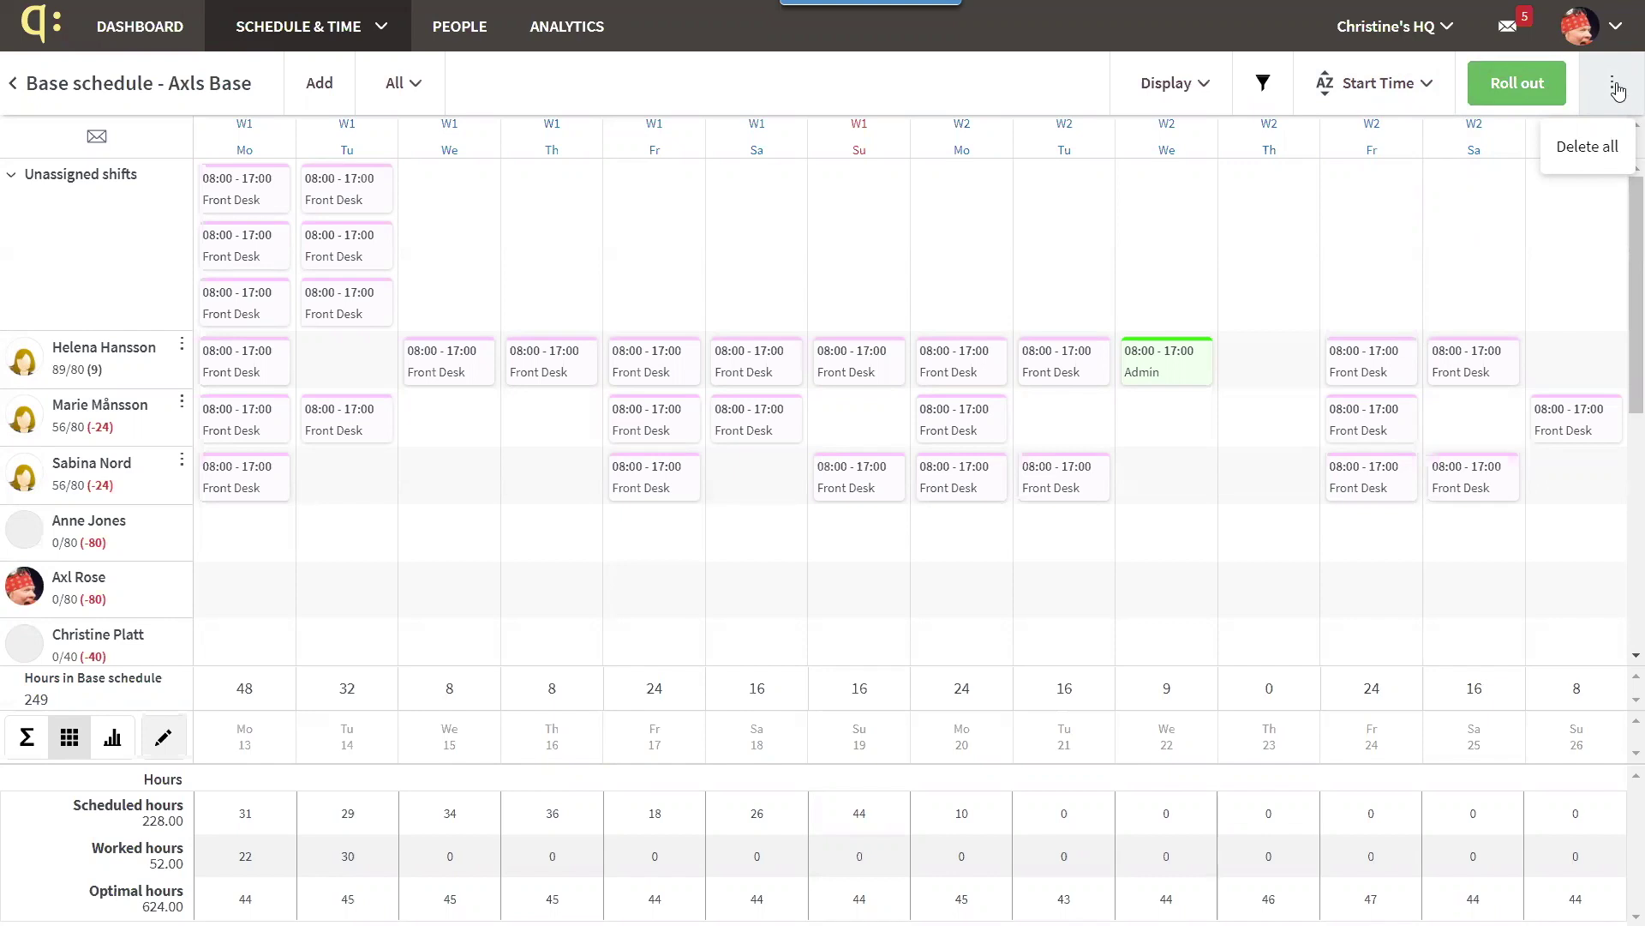
pyautogui.click(1496, 89)
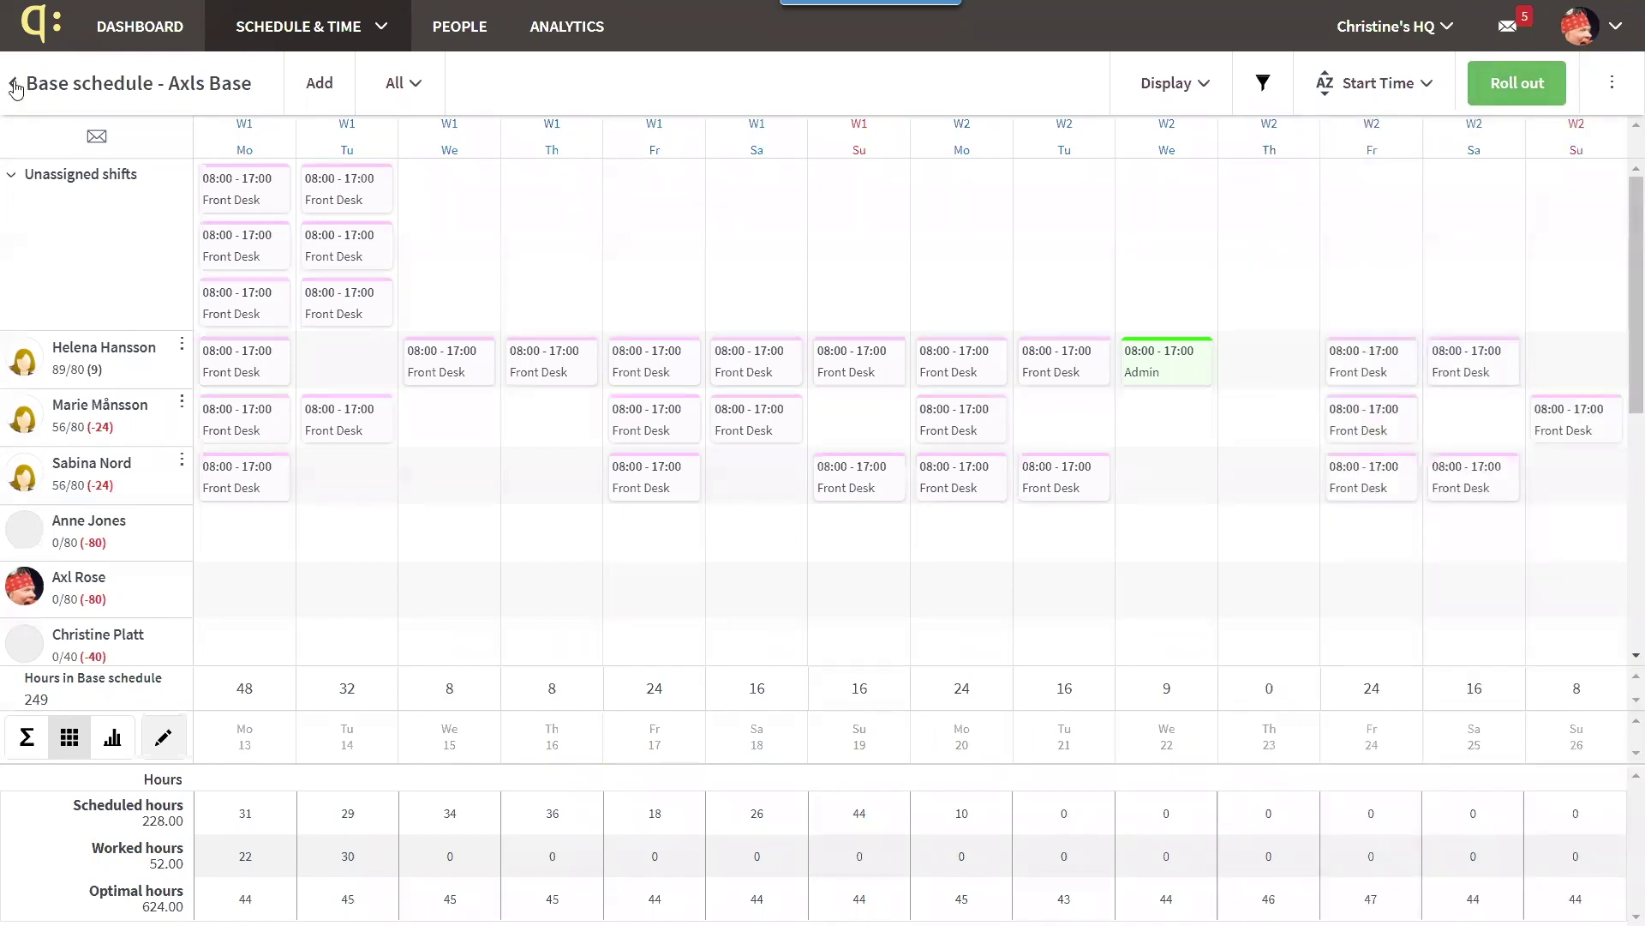
# Return to the list of base schedules, open 2 veckor and review its roll-out warnings
pyautogui.click(12, 87)
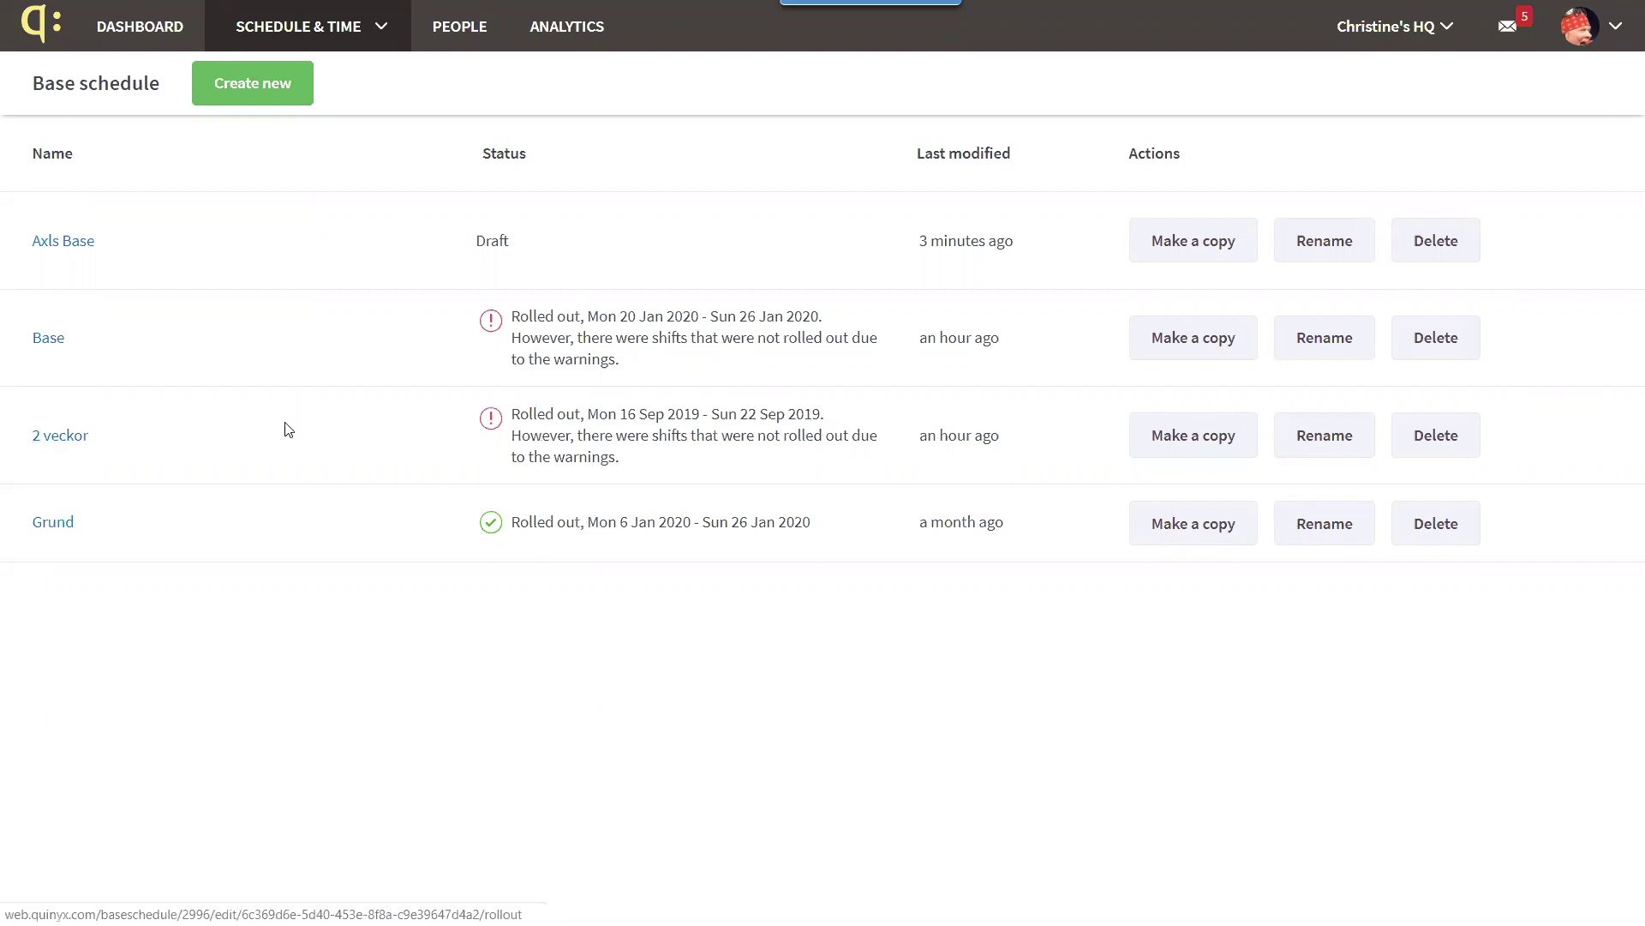
pyautogui.click(59, 435)
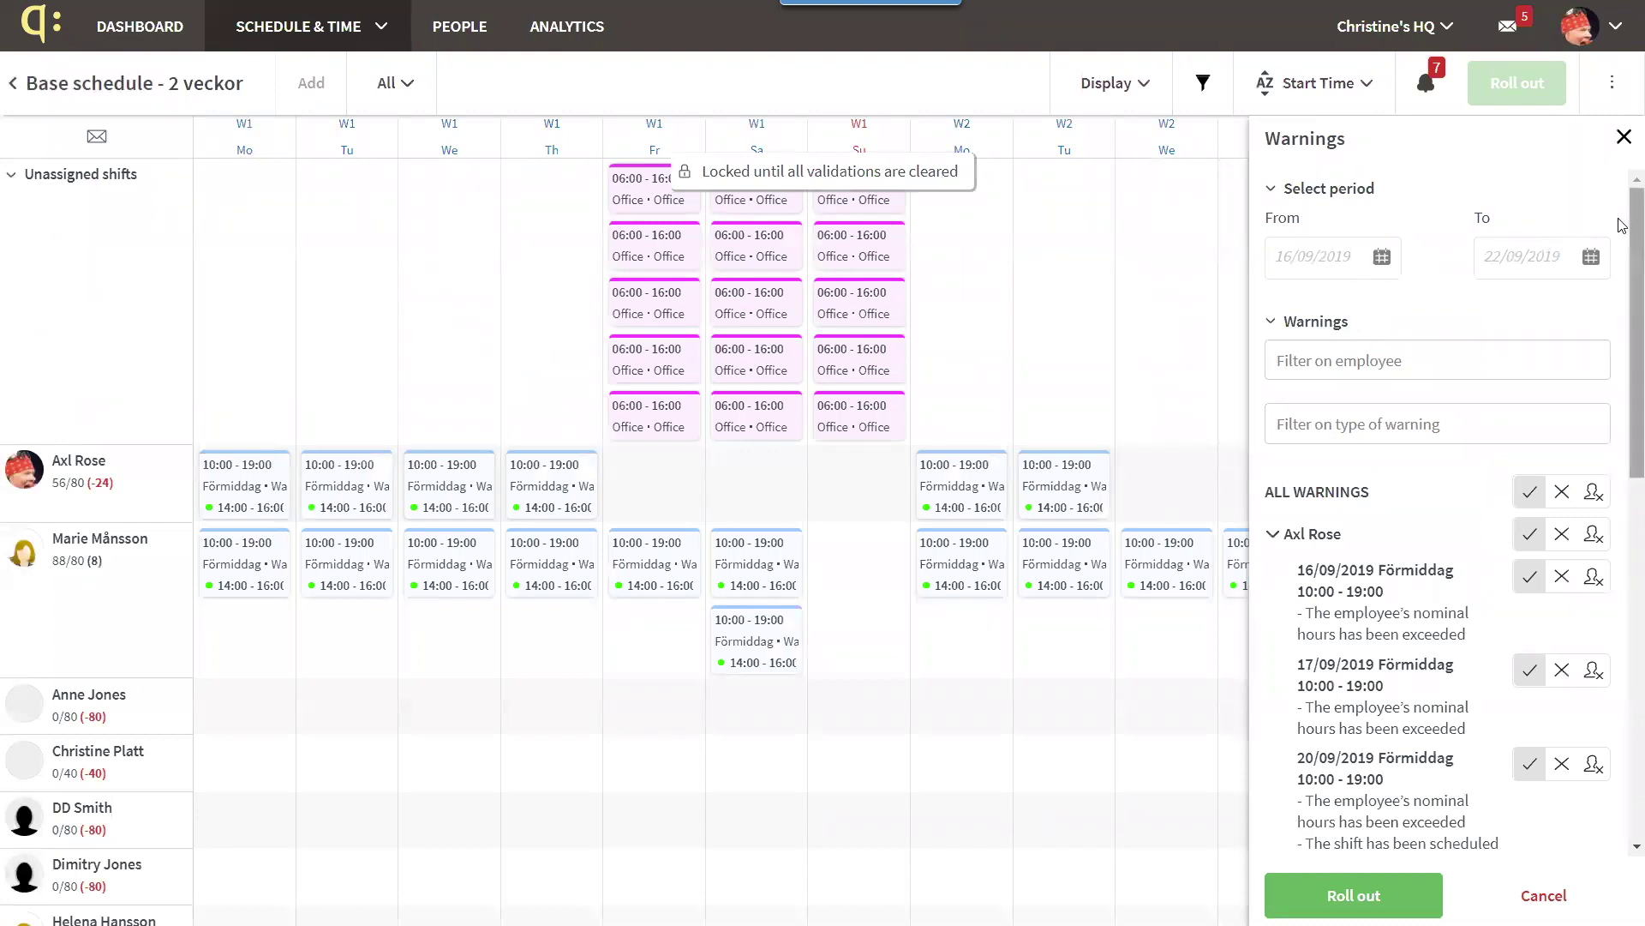
pyautogui.scroll(-1, 1622, 225)
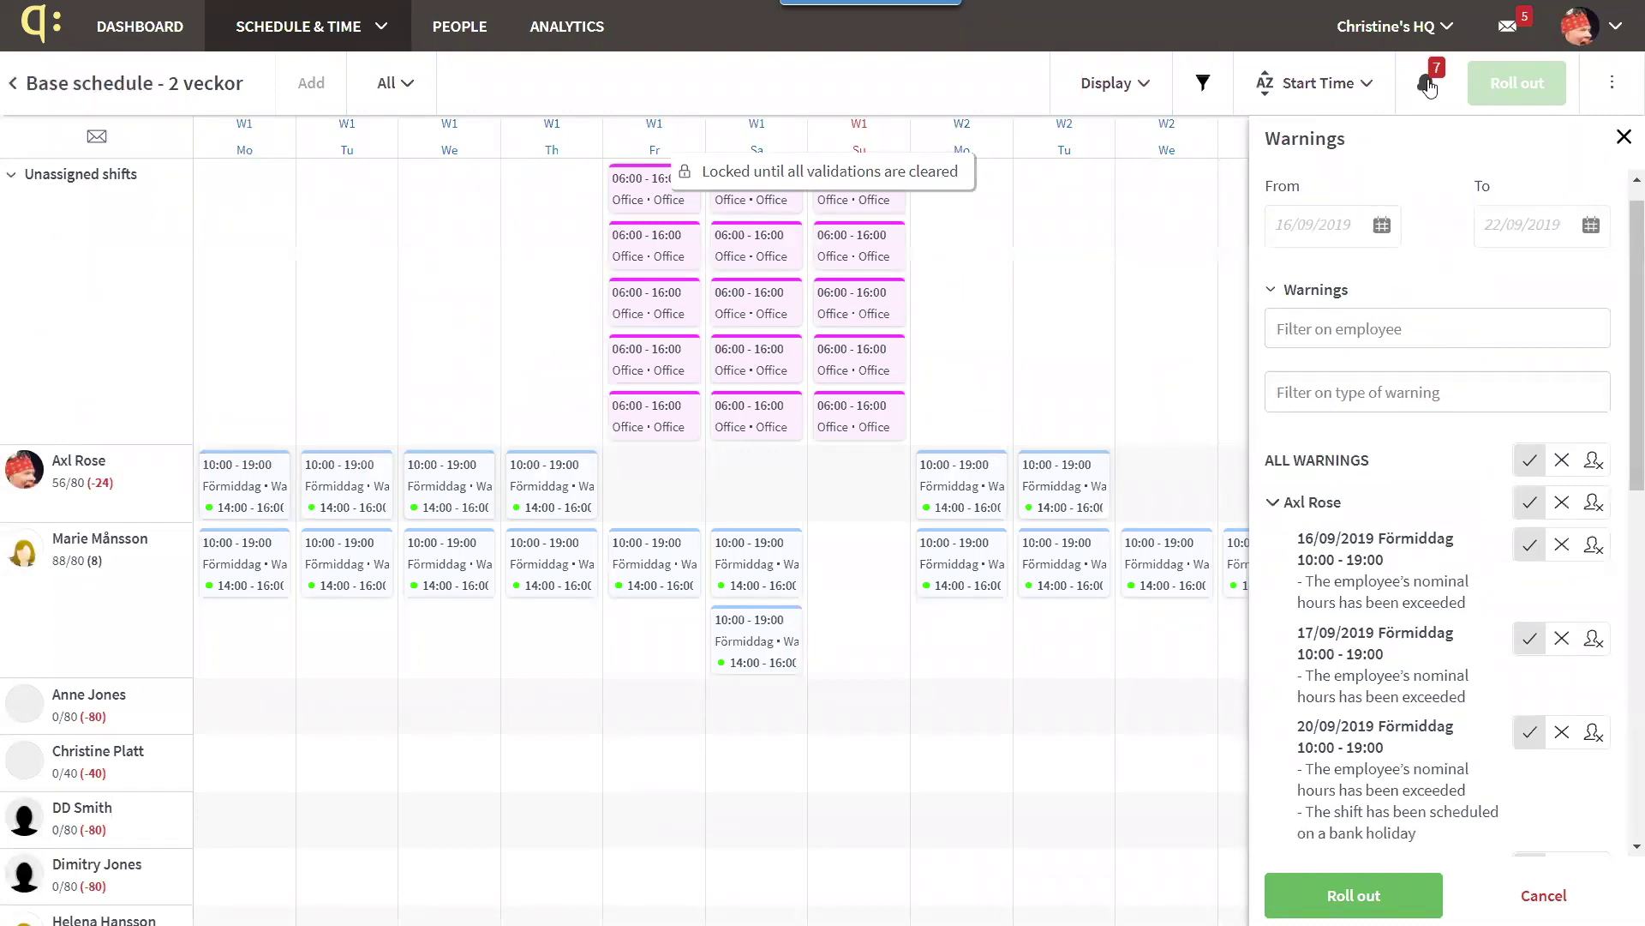
pyautogui.scroll(-3, 1623, 364)
pyautogui.scroll(-1, 1622, 366)
pyautogui.scroll(1, 1622, 366)
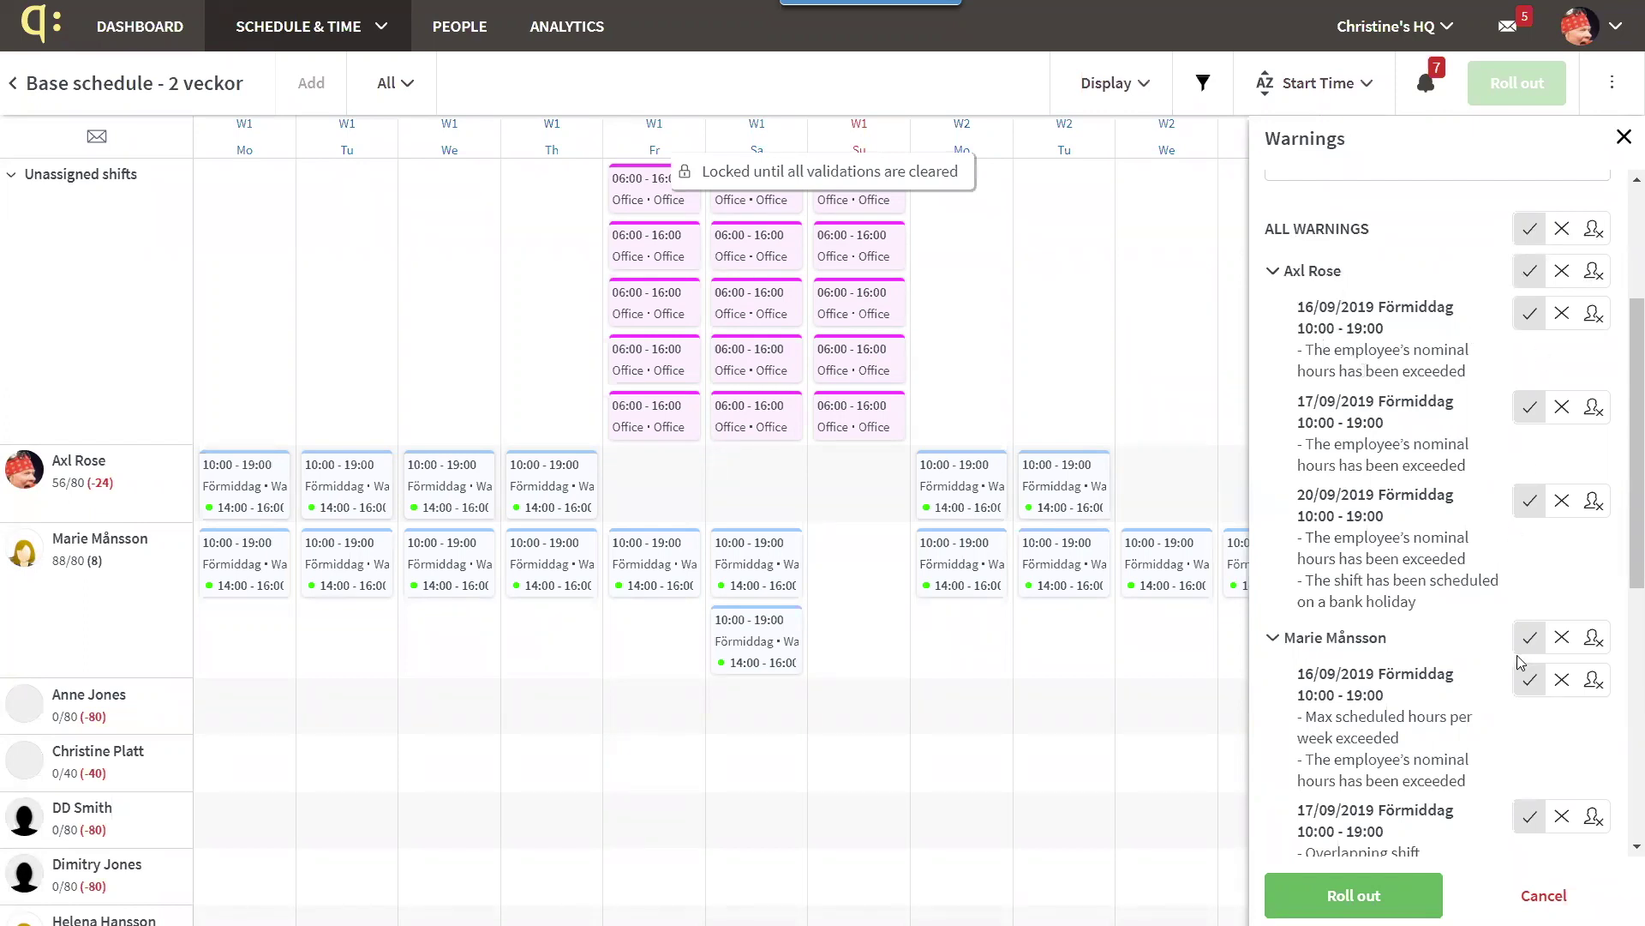
# Try the Don't roll out and Unassign choices for all warnings, and set them back to Roll out
pyautogui.click(1531, 229)
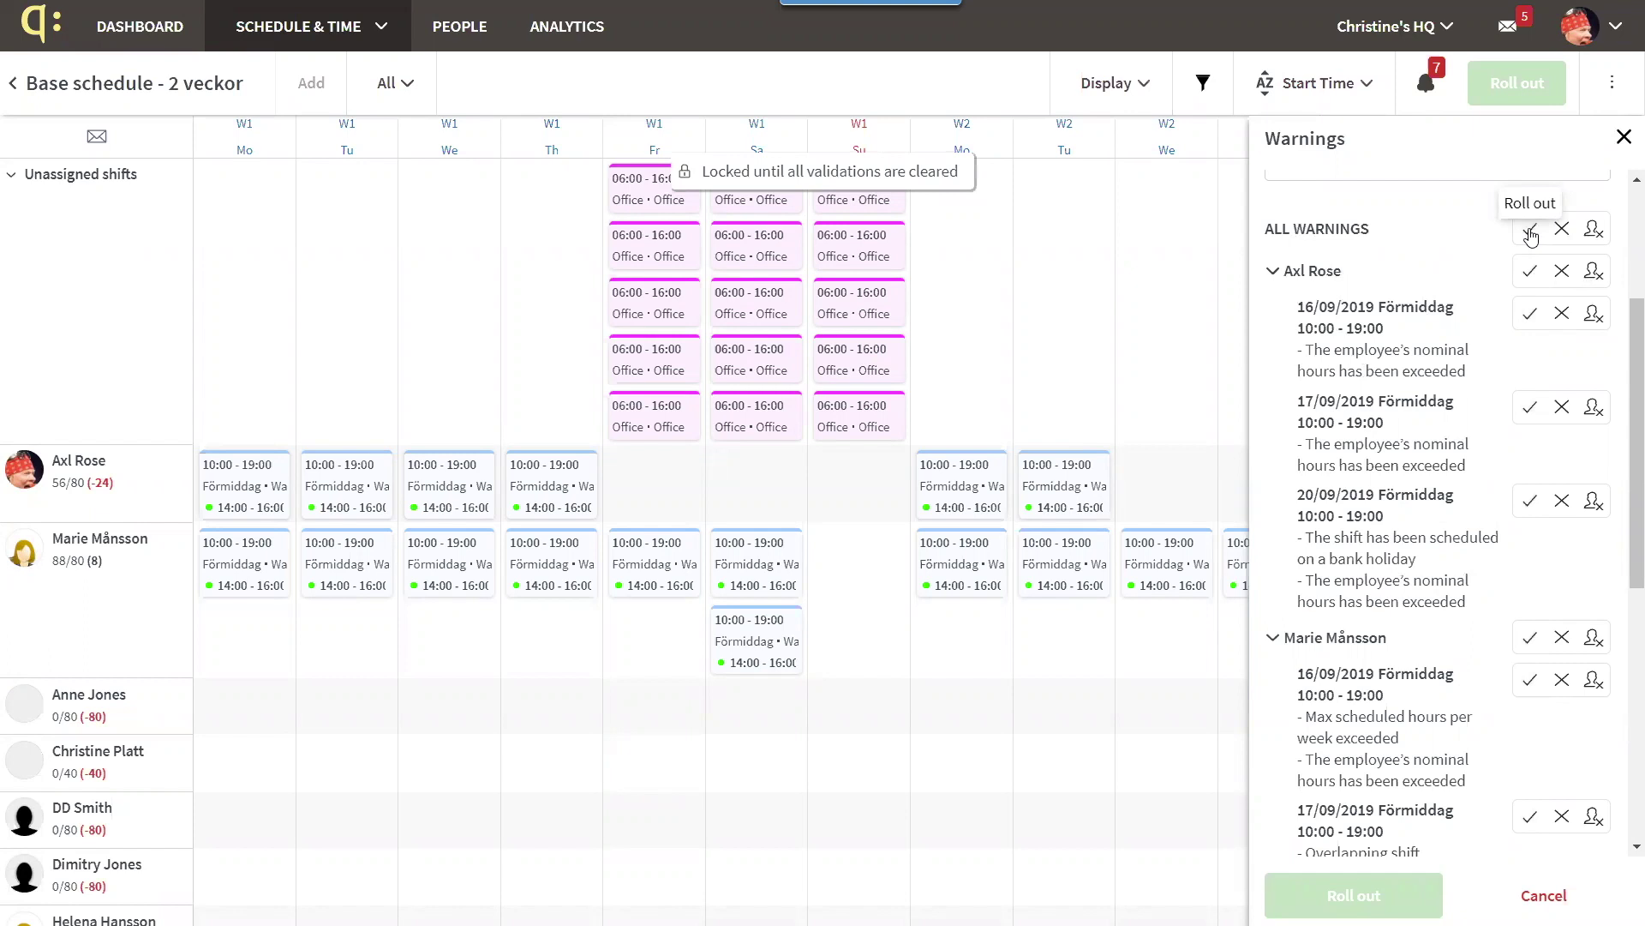
pyautogui.click(1530, 231)
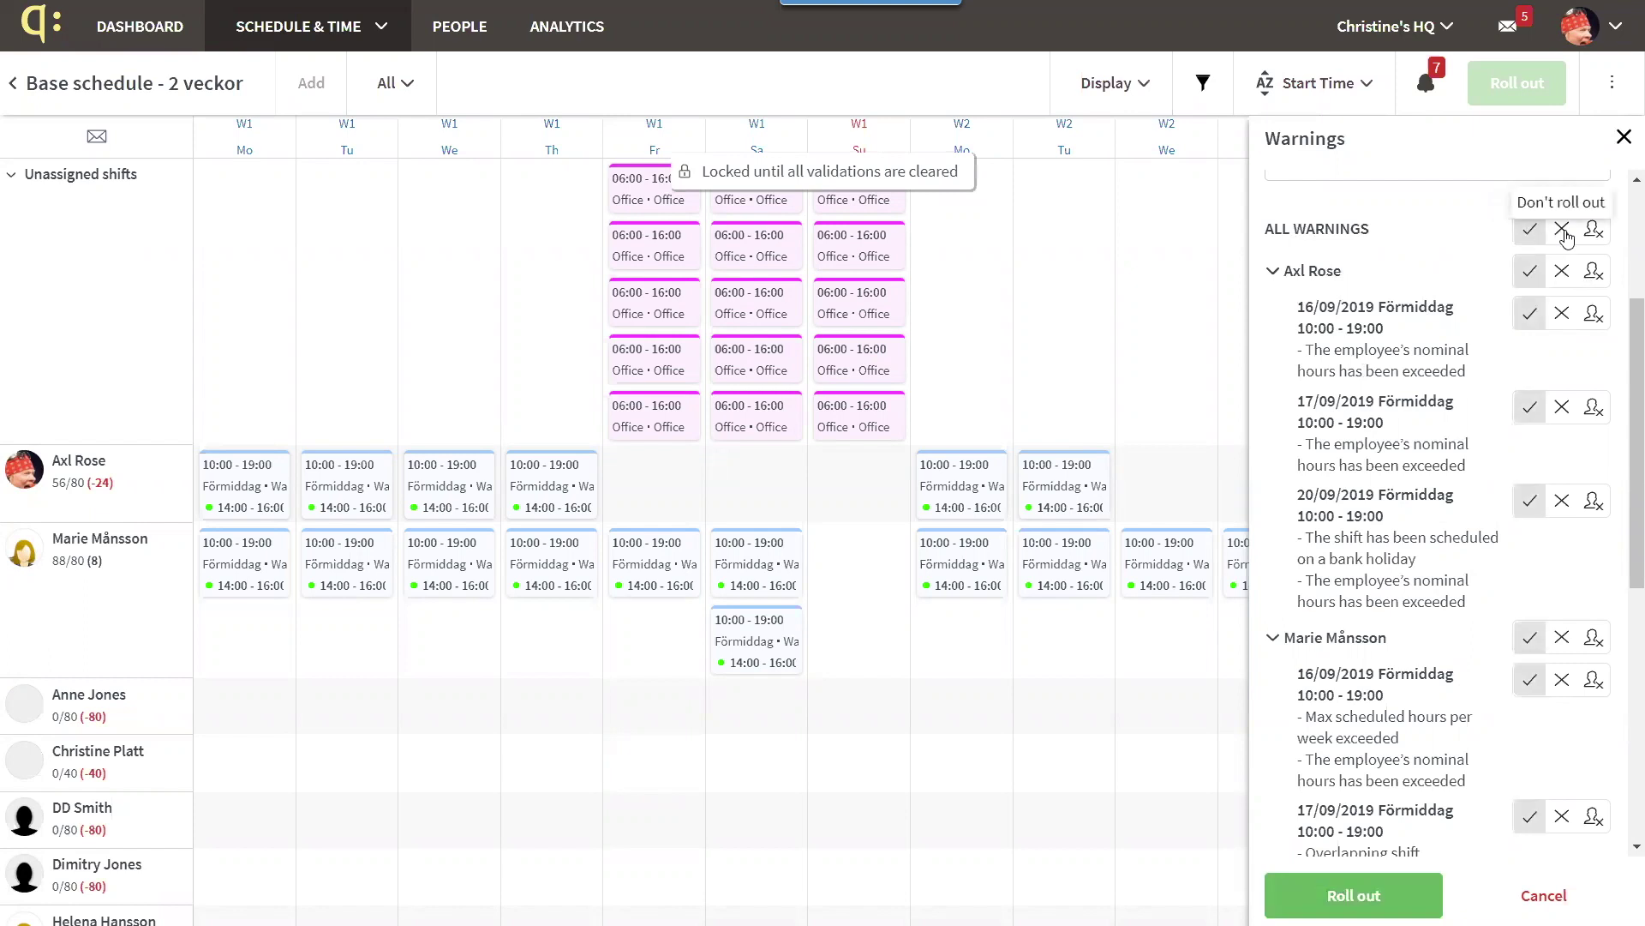
pyautogui.click(1563, 229)
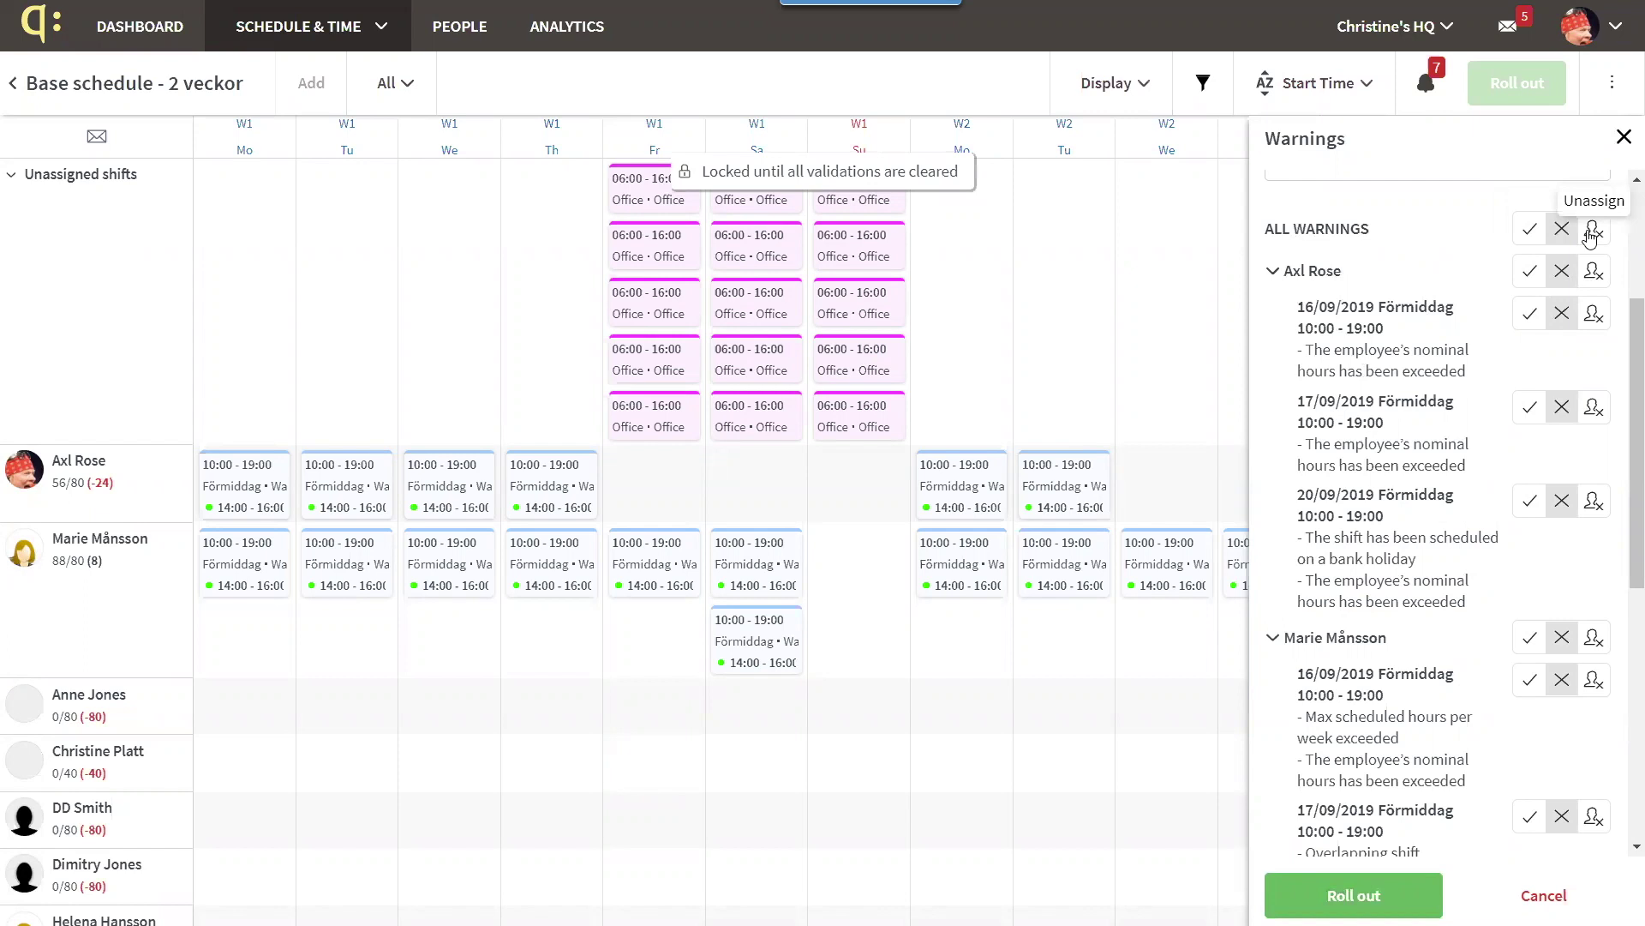
pyautogui.click(1591, 233)
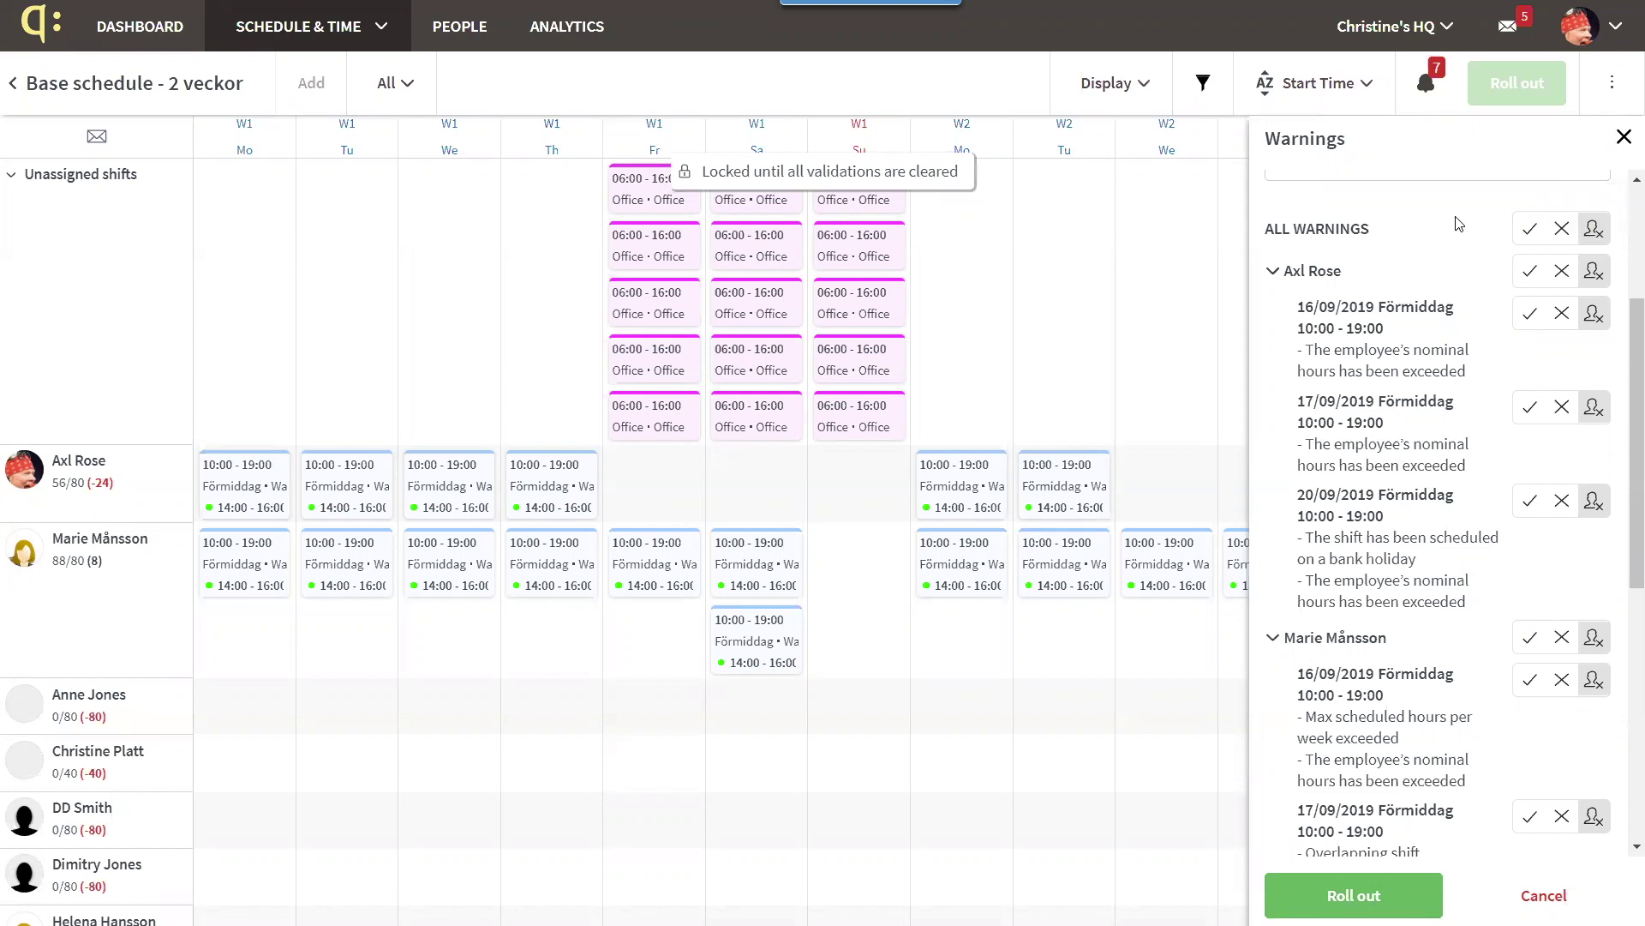
pyautogui.click(1526, 237)
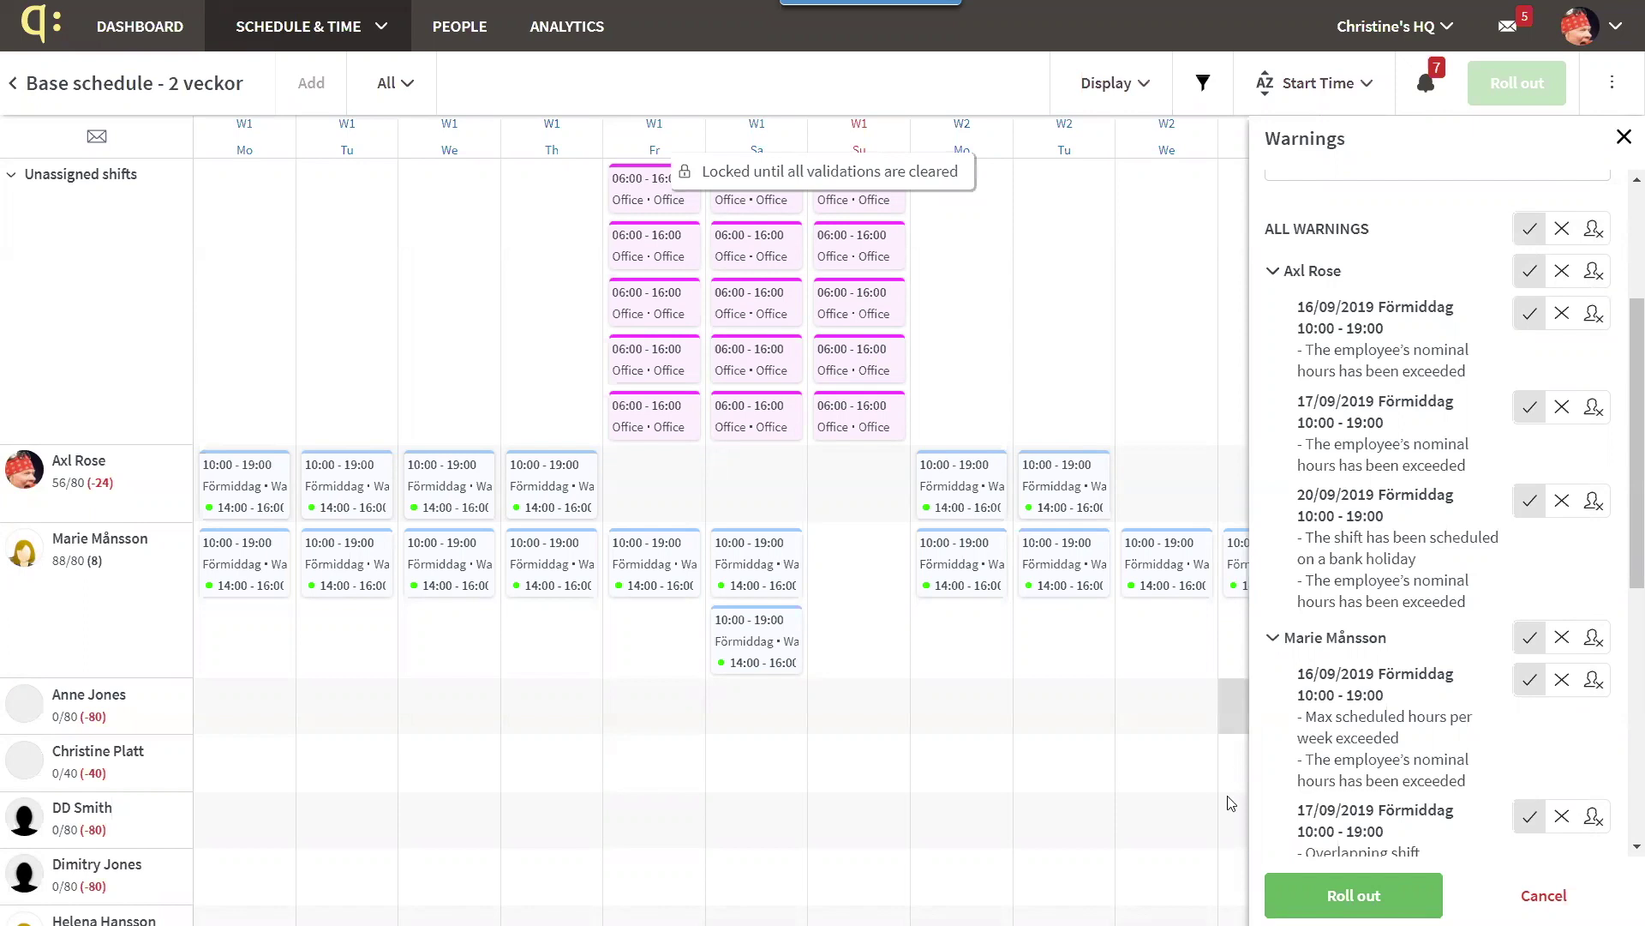
pyautogui.click(1355, 891)
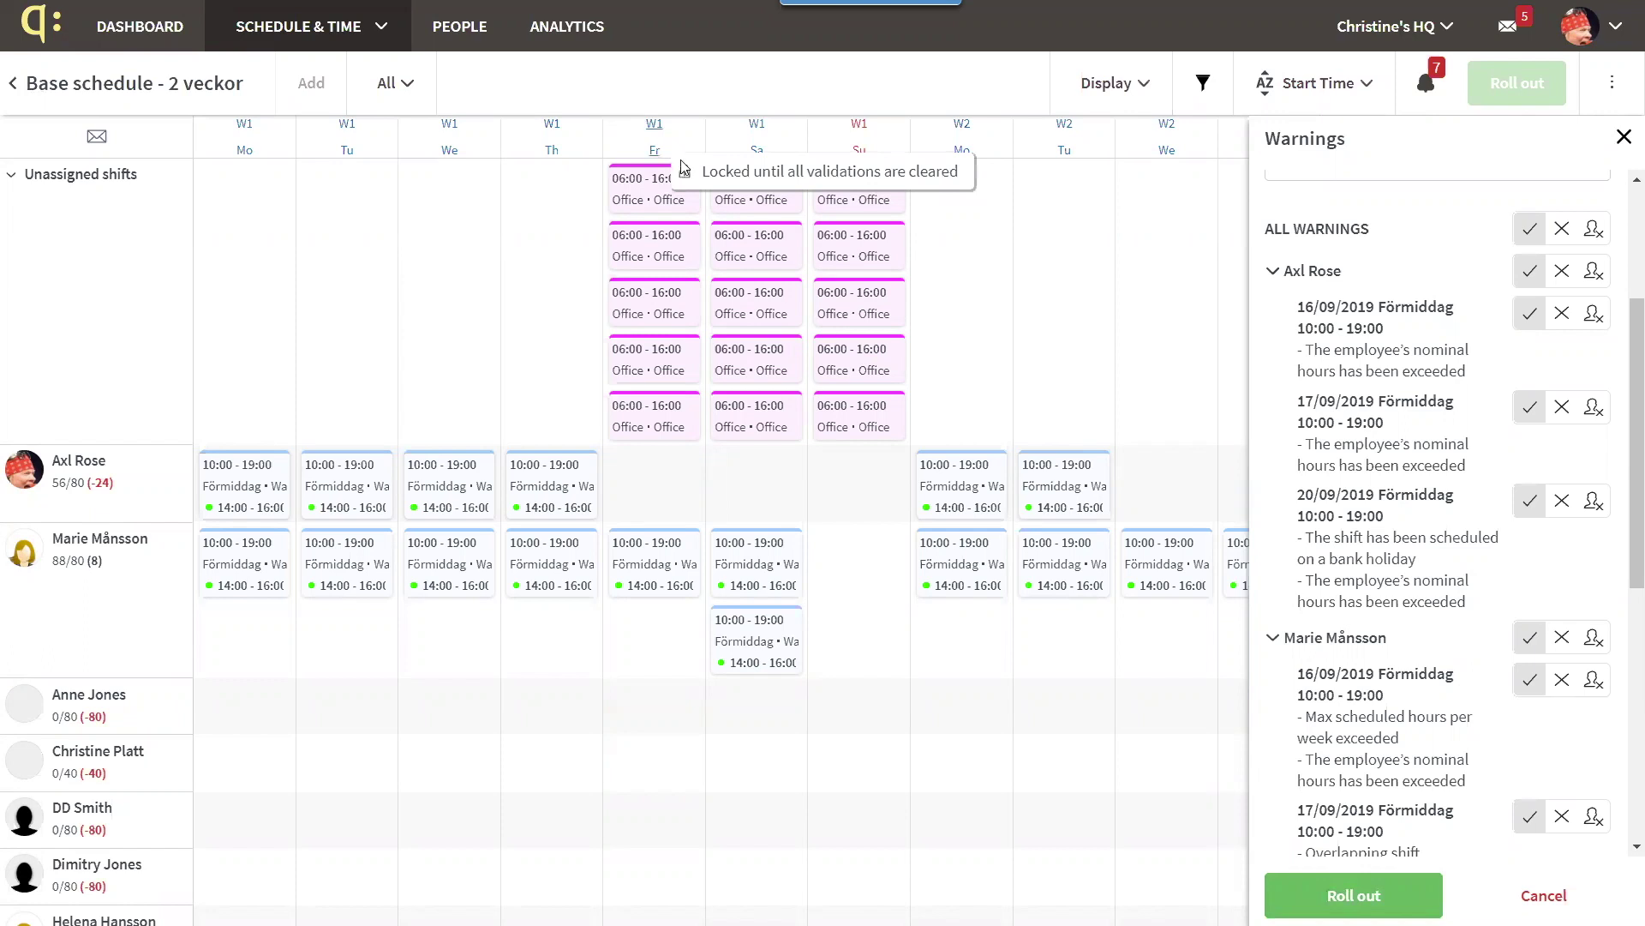
# Leave the 2 veckor base schedule without clearing its warnings
pyautogui.click(367, 32)
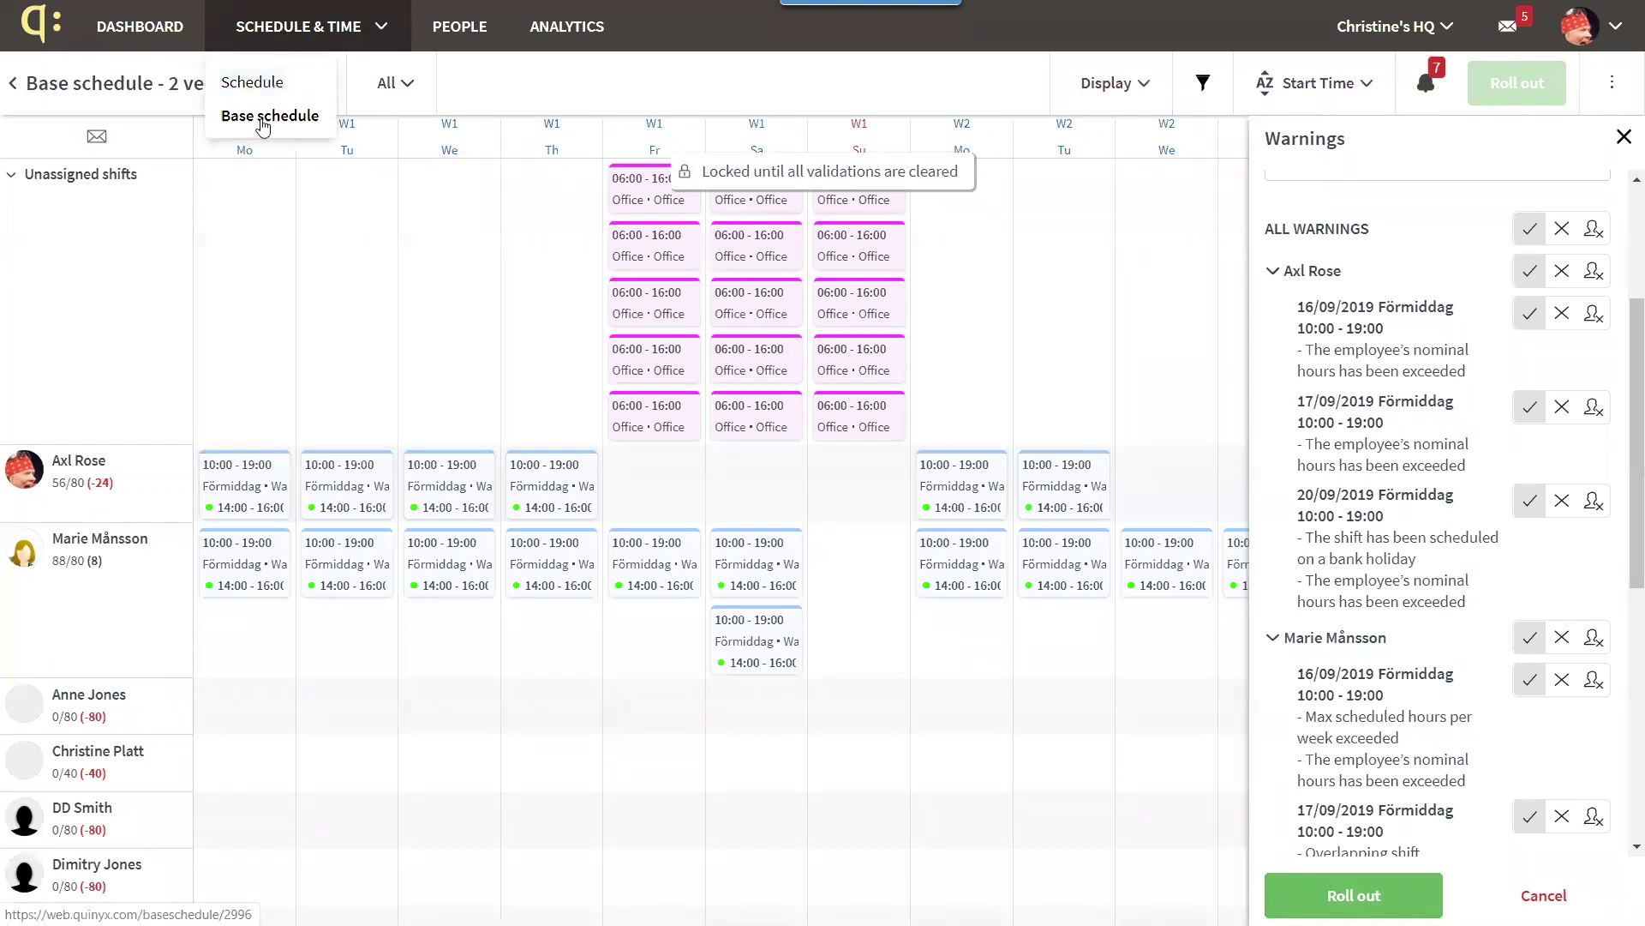
pyautogui.click(12, 89)
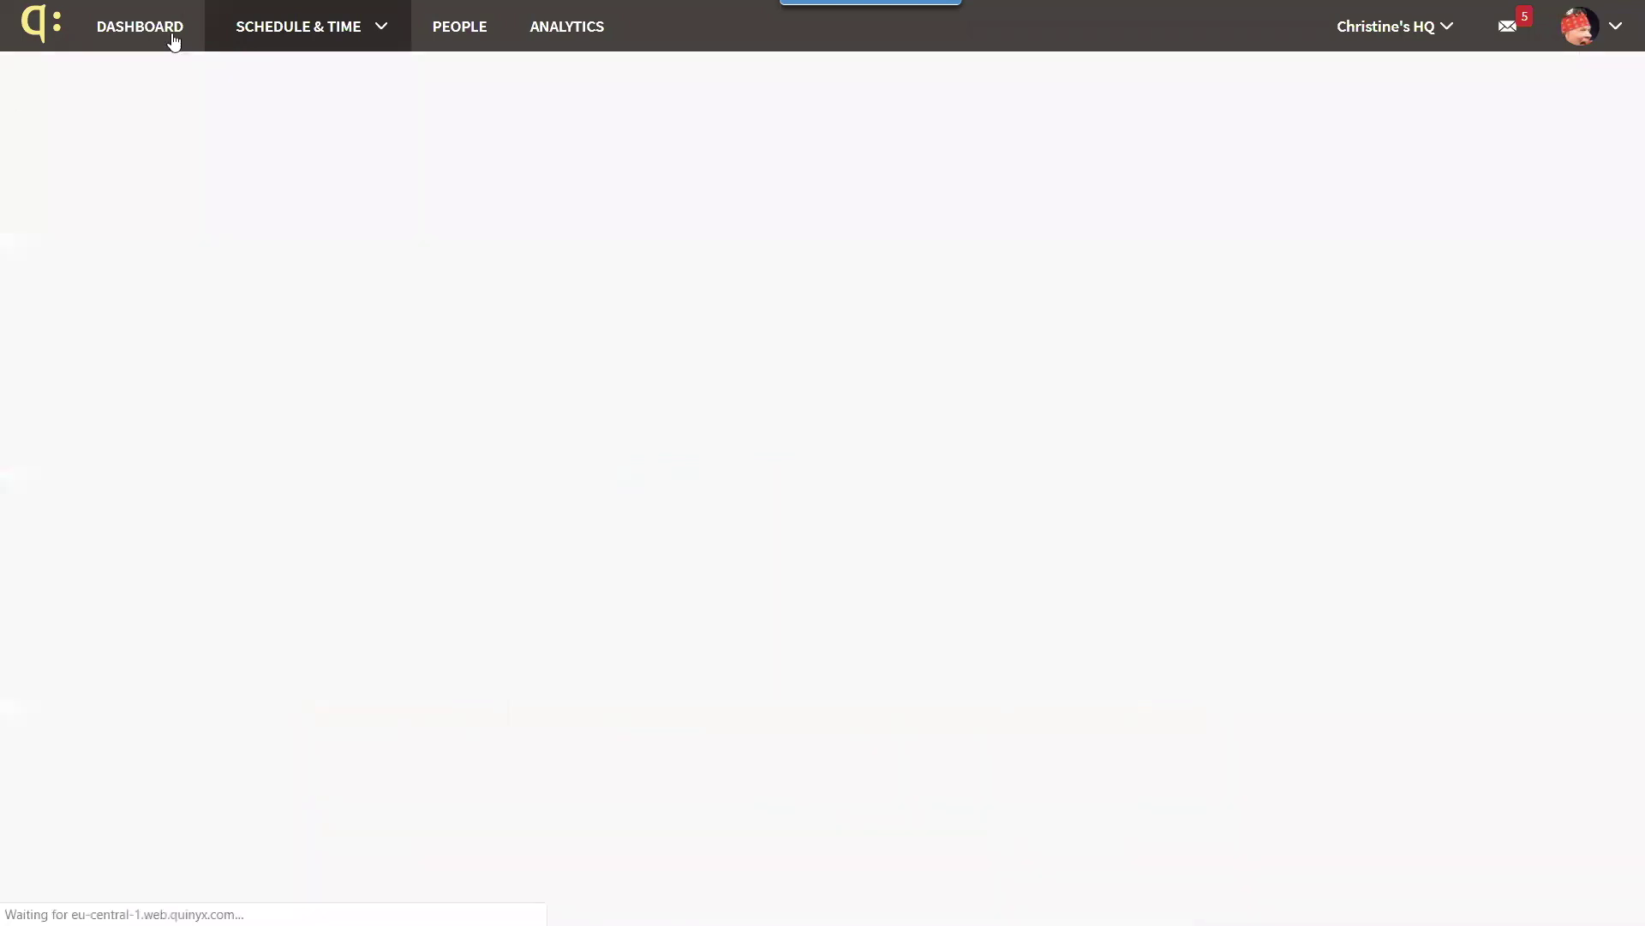
# Switch from the base schedules to the live schedule and show it by week
pyautogui.click(330, 24)
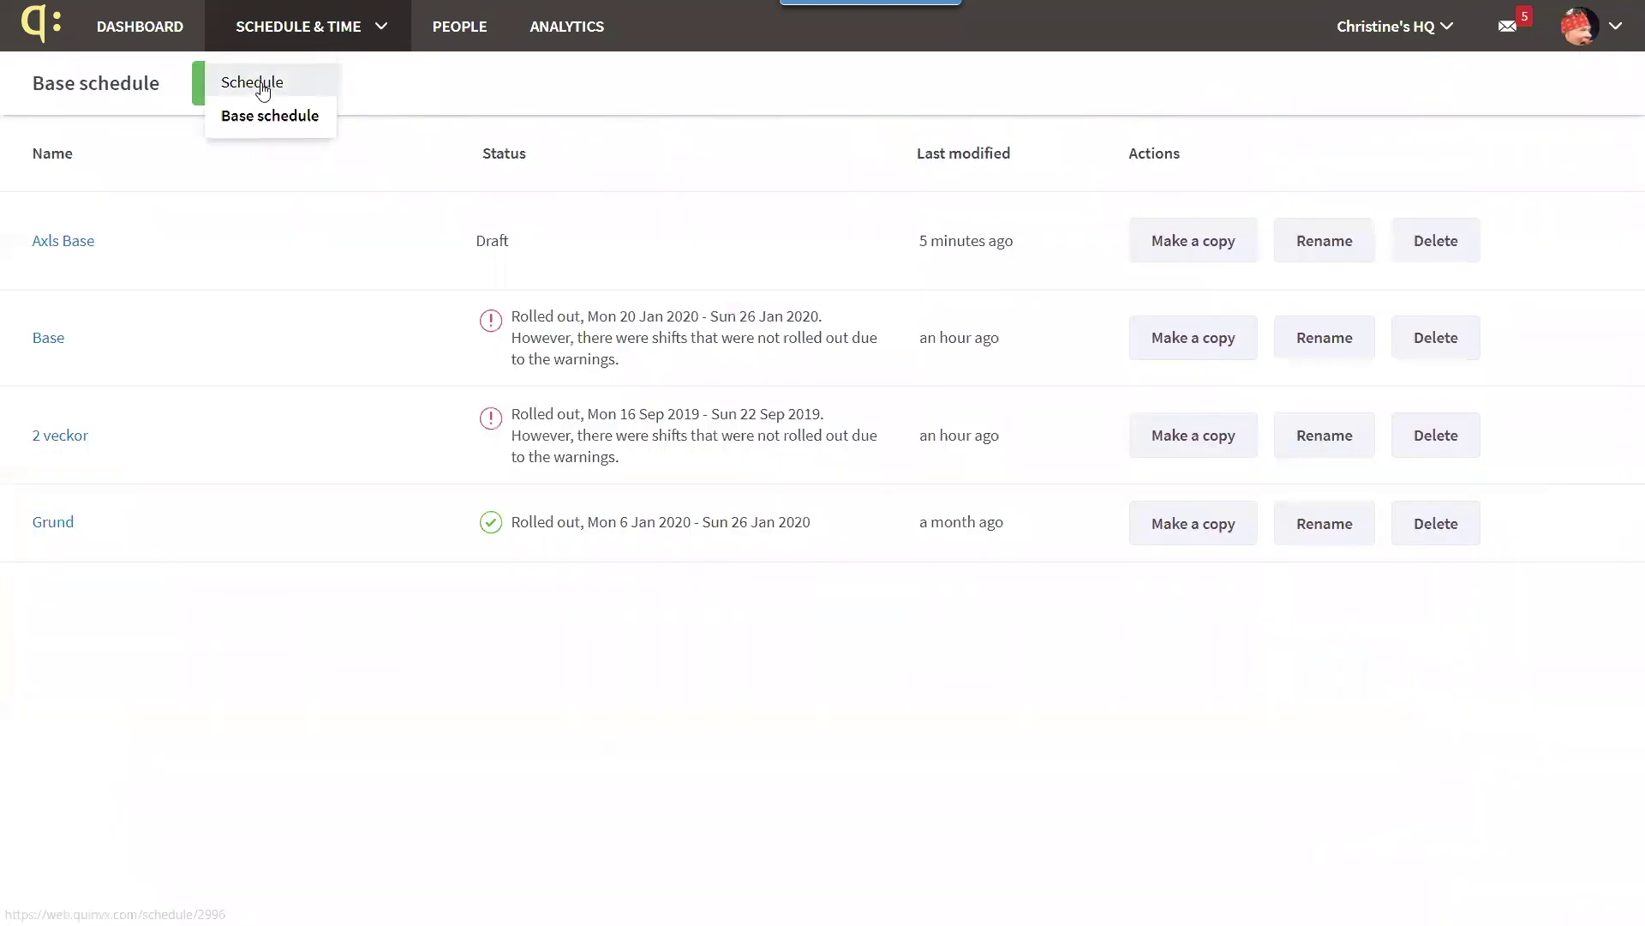
pyautogui.click(262, 91)
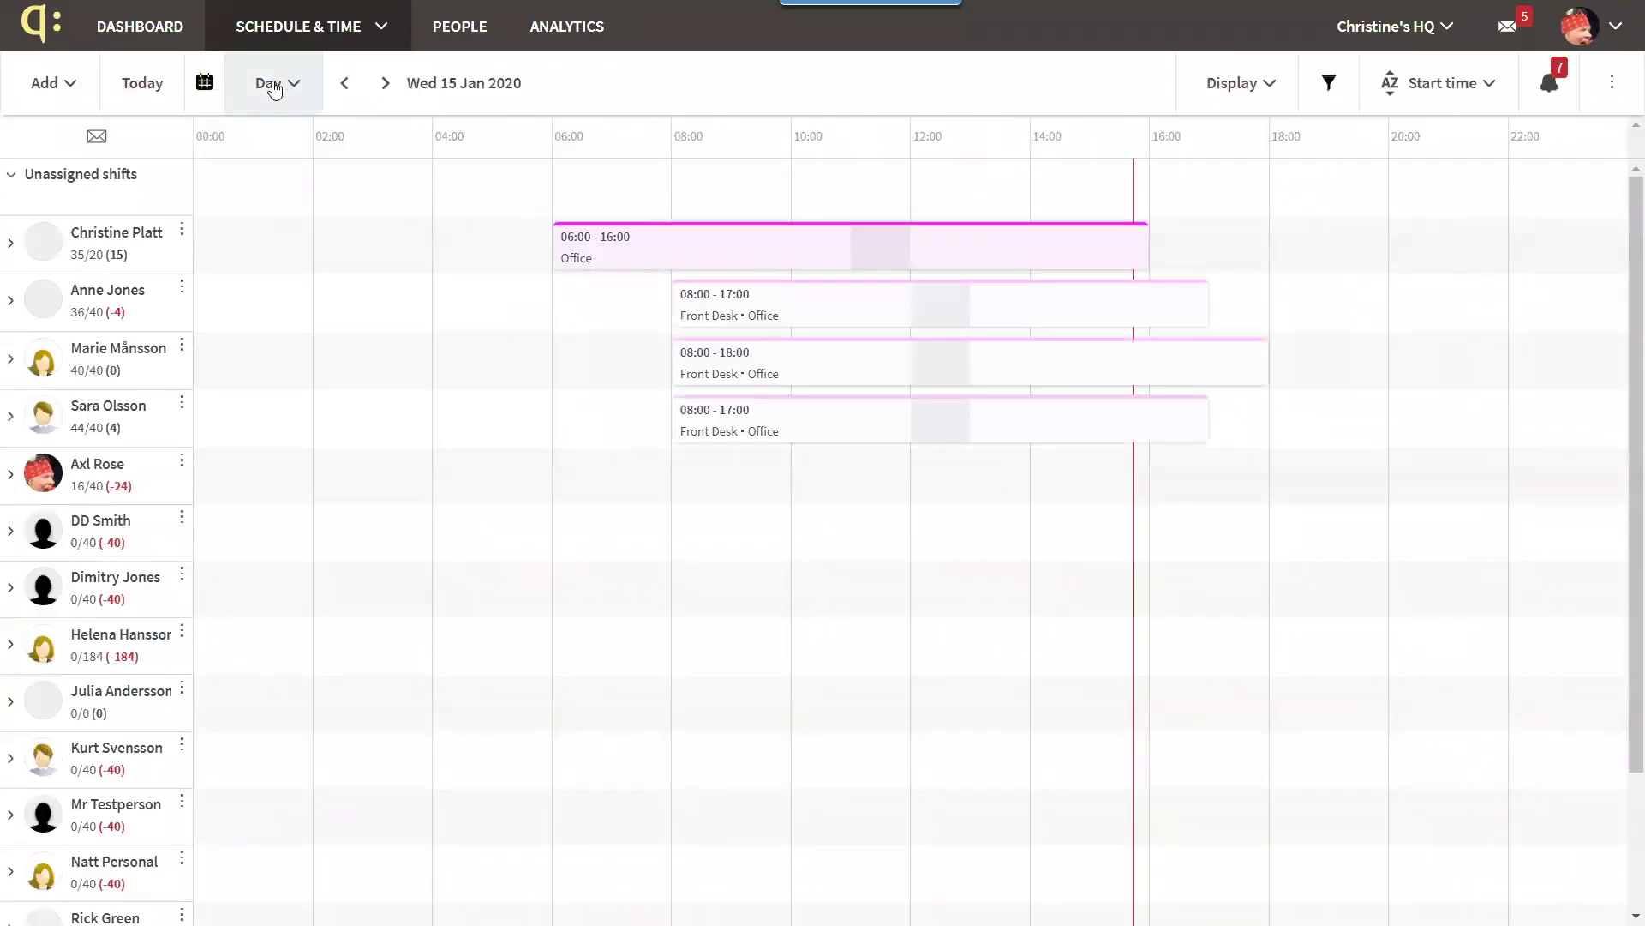
pyautogui.click(300, 89)
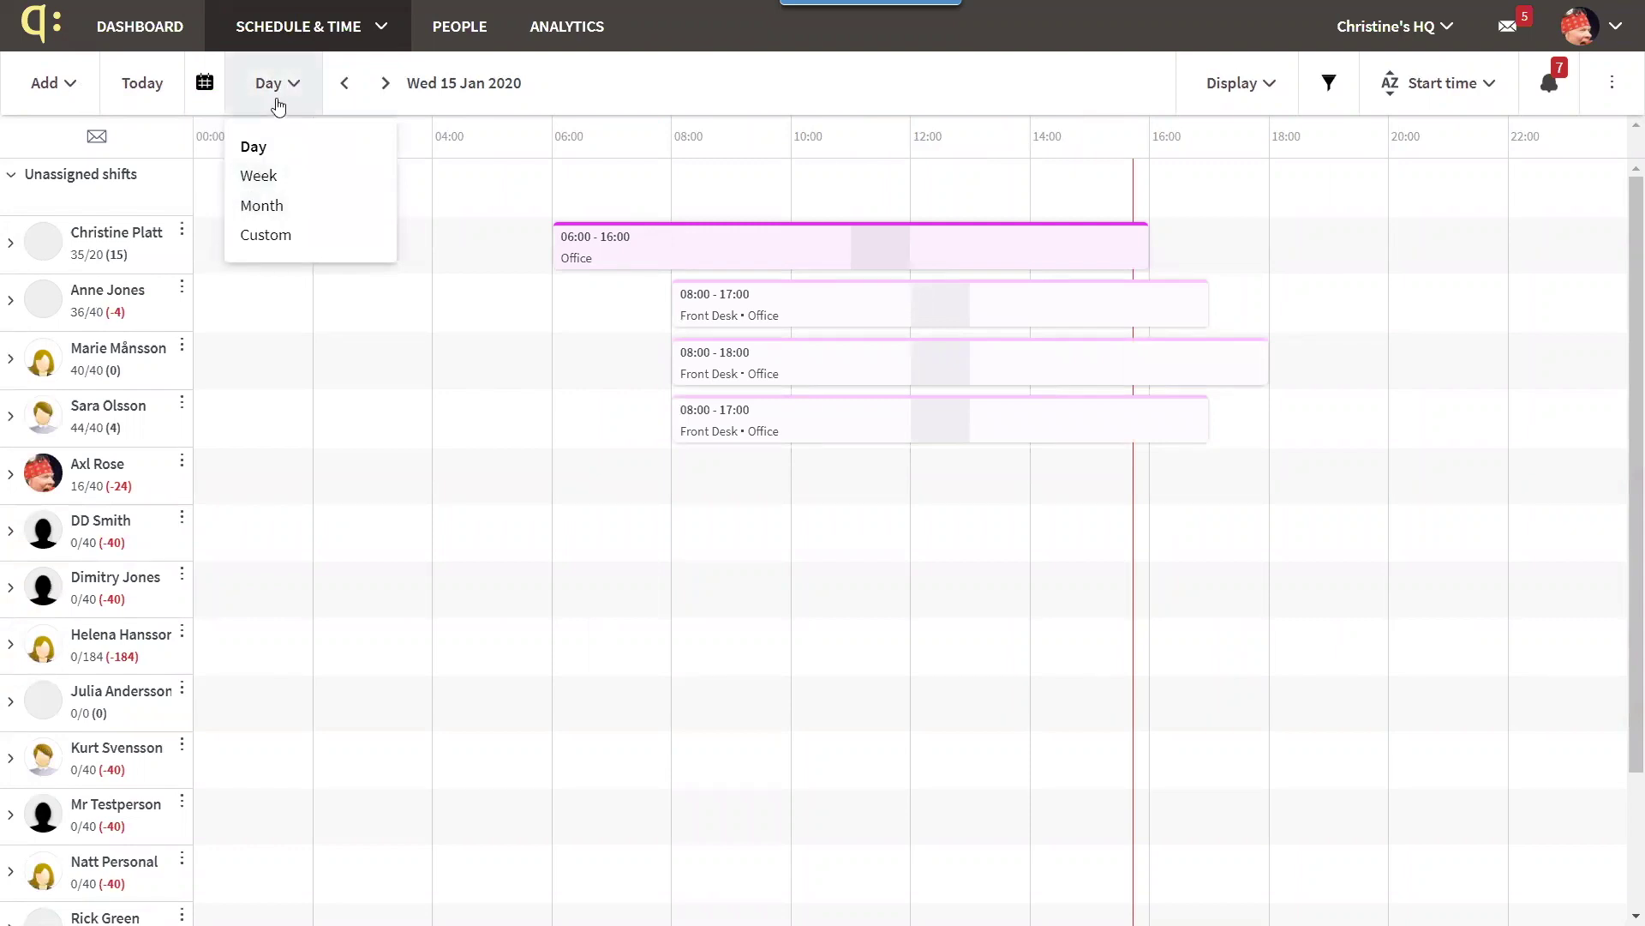
pyautogui.click(257, 178)
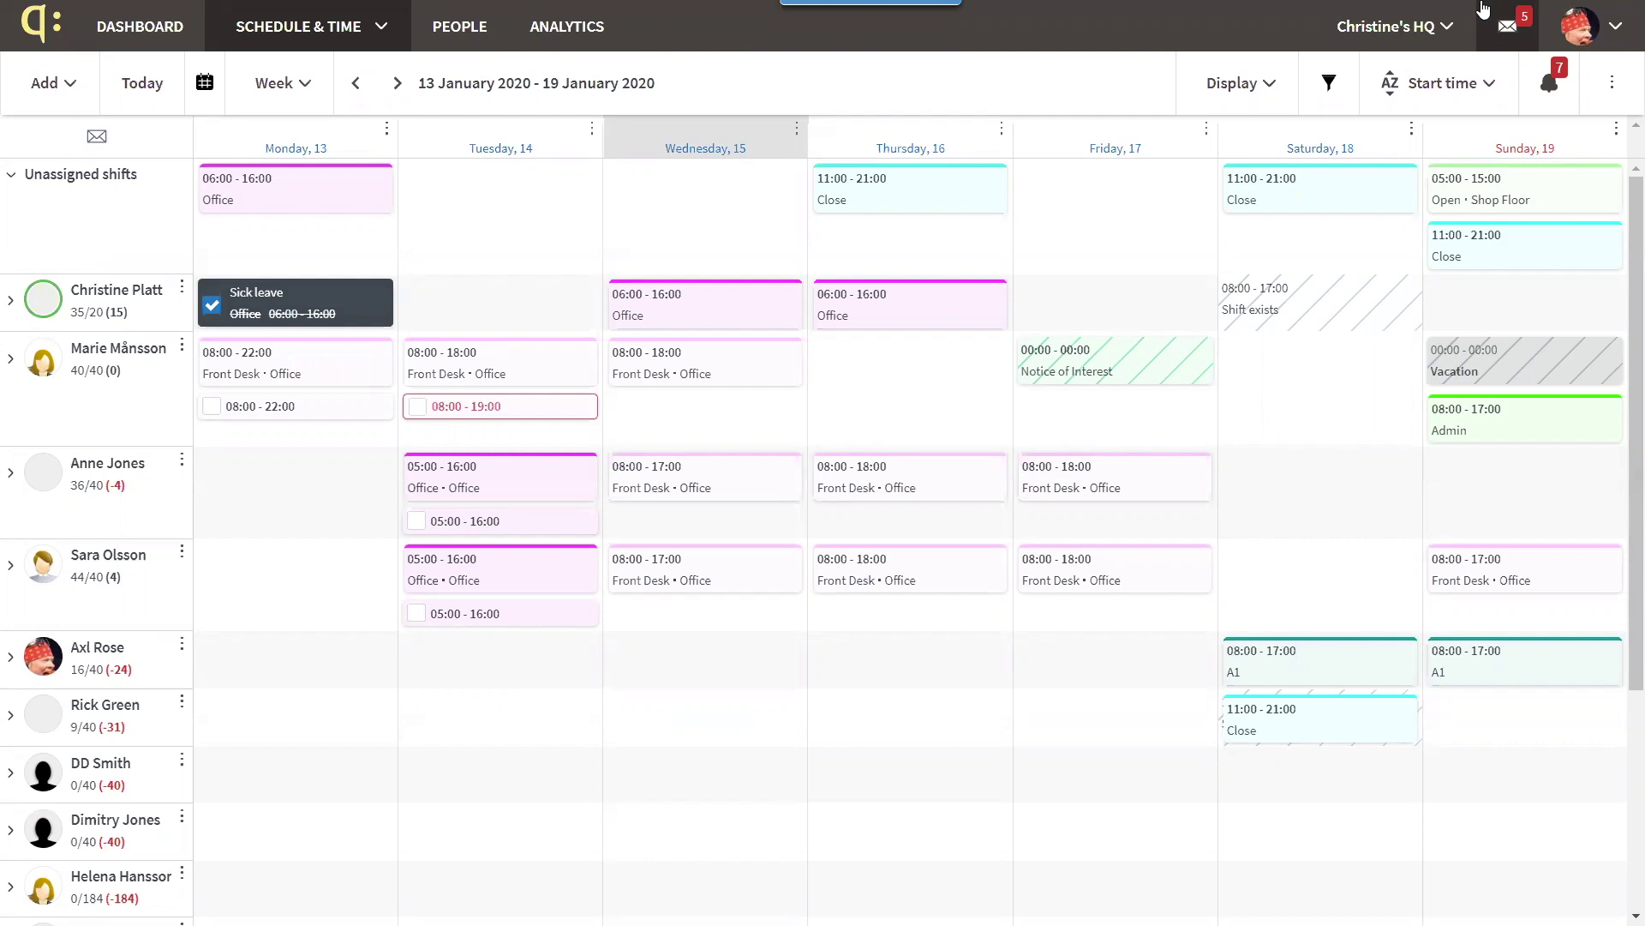
# Review the Publish schedule settings for the live schedule and cancel without publishing
pyautogui.click(1615, 93)
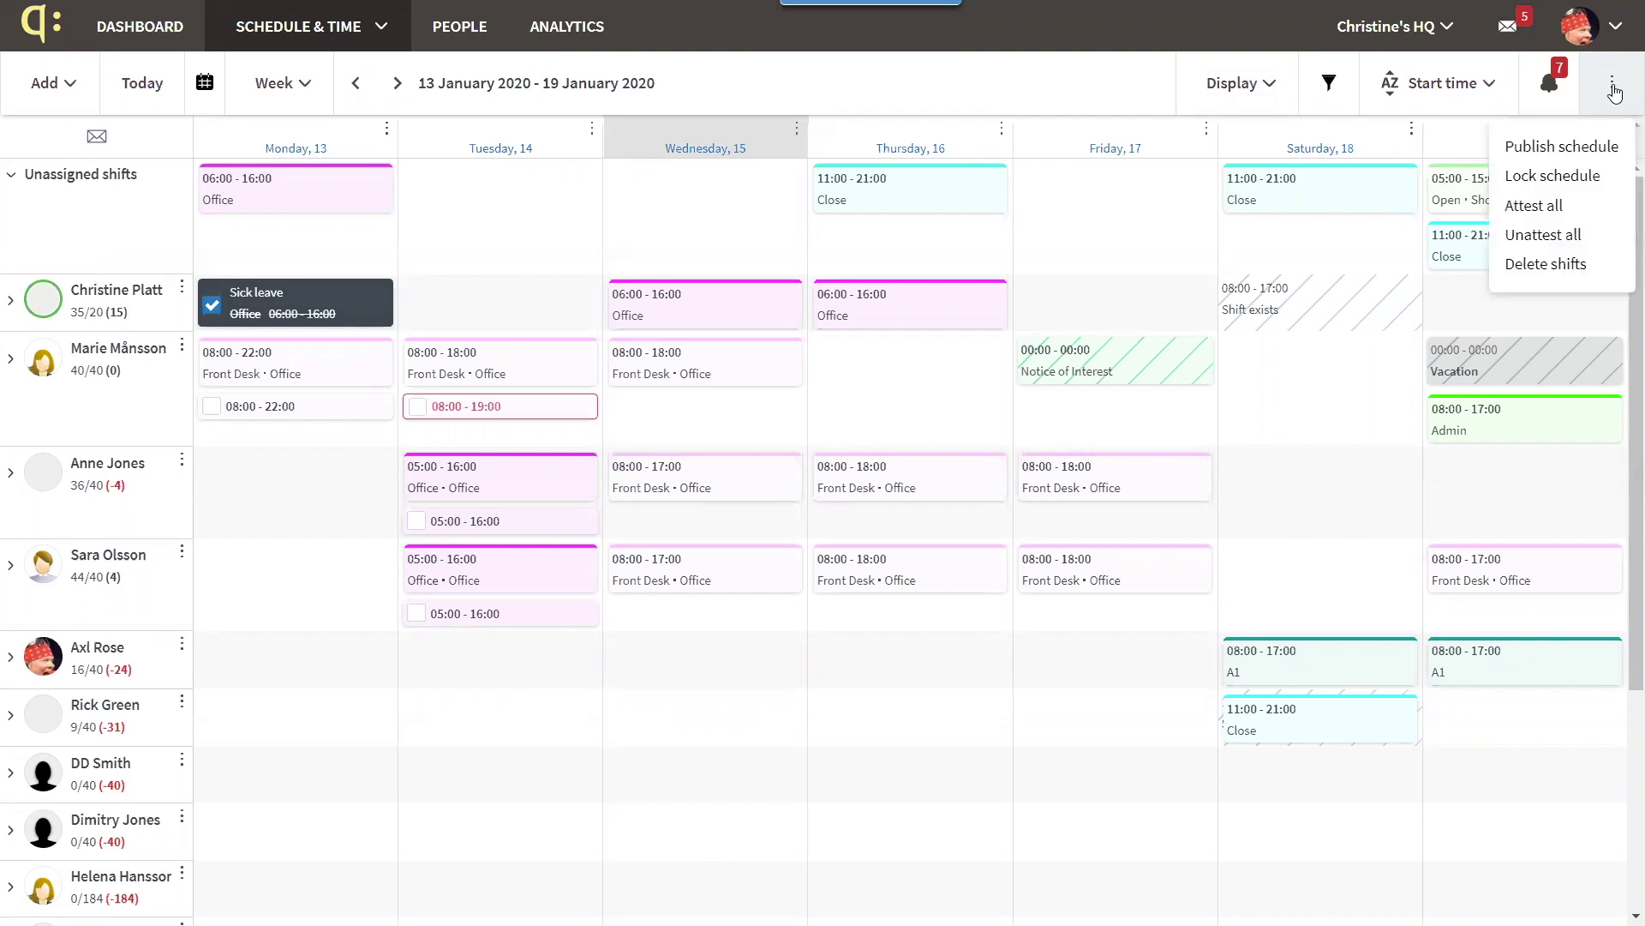
pyautogui.click(1541, 148)
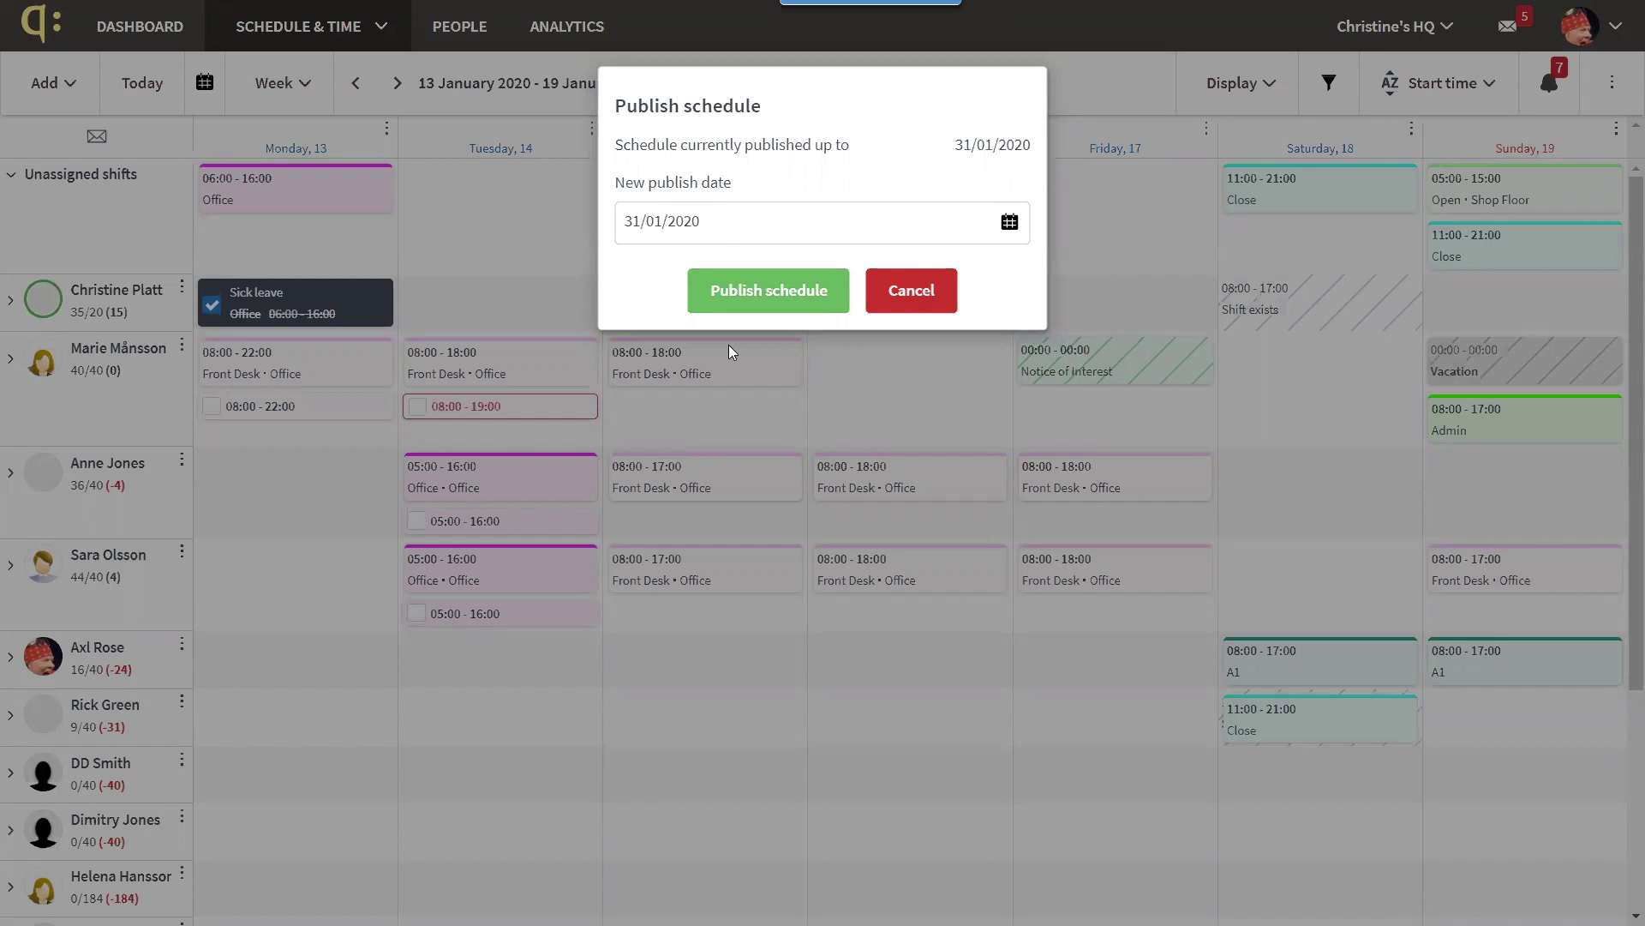
pyautogui.click(909, 278)
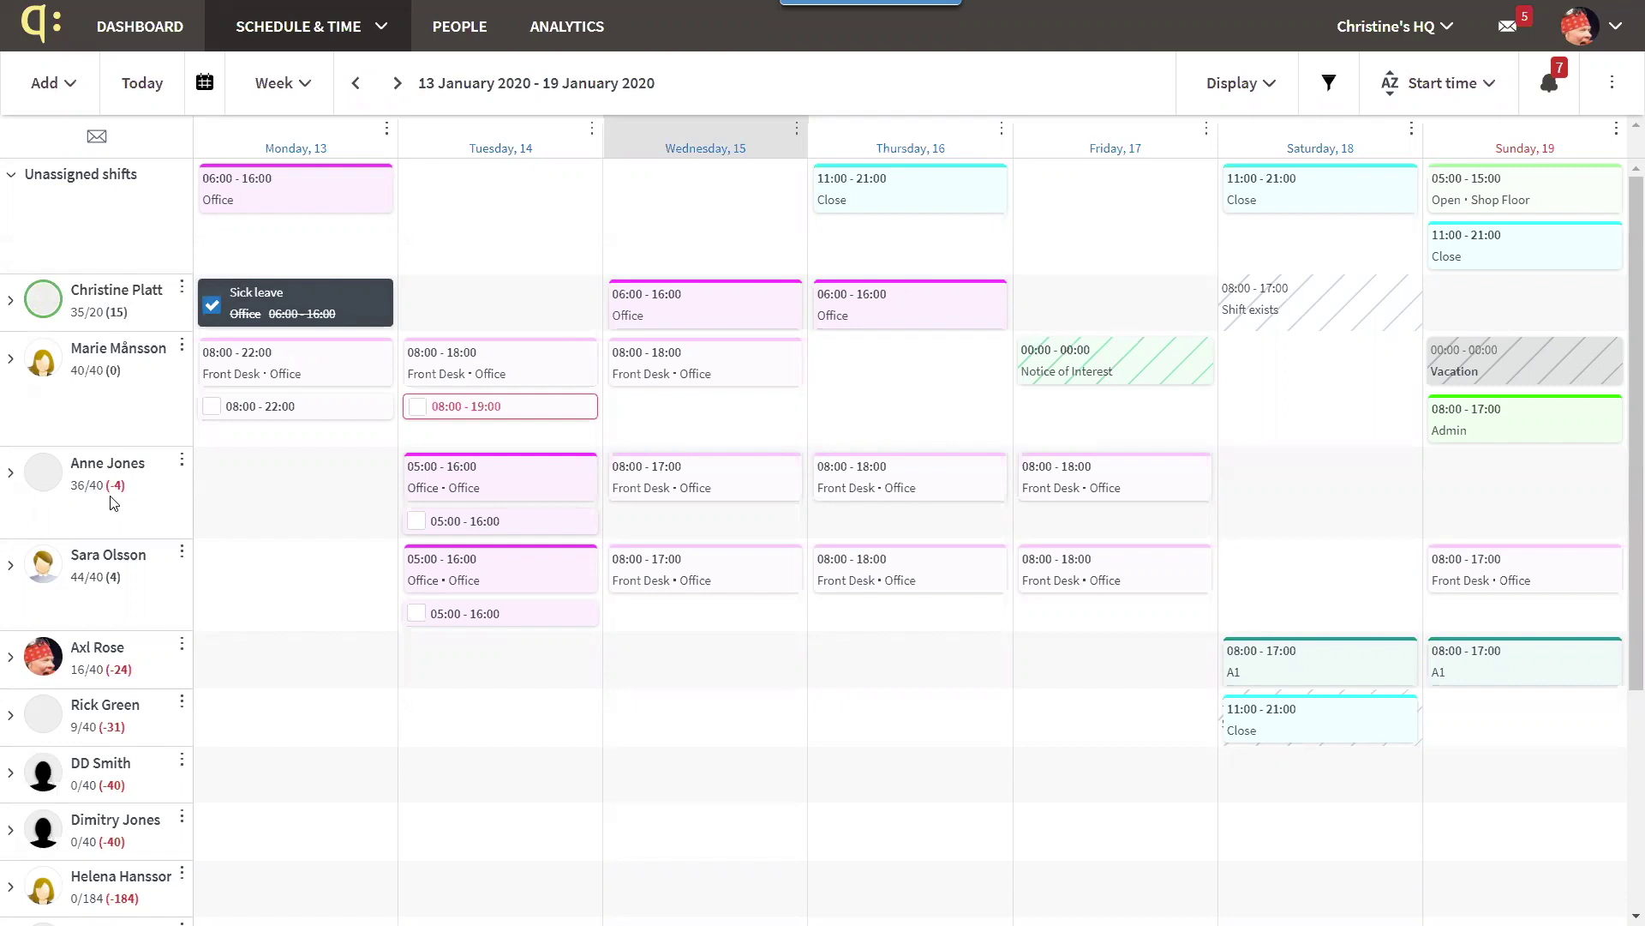
# View the schedule details and time tracker balances of the third employee in the list
pyautogui.moveTo(101, 488)
pyautogui.click(94, 490)
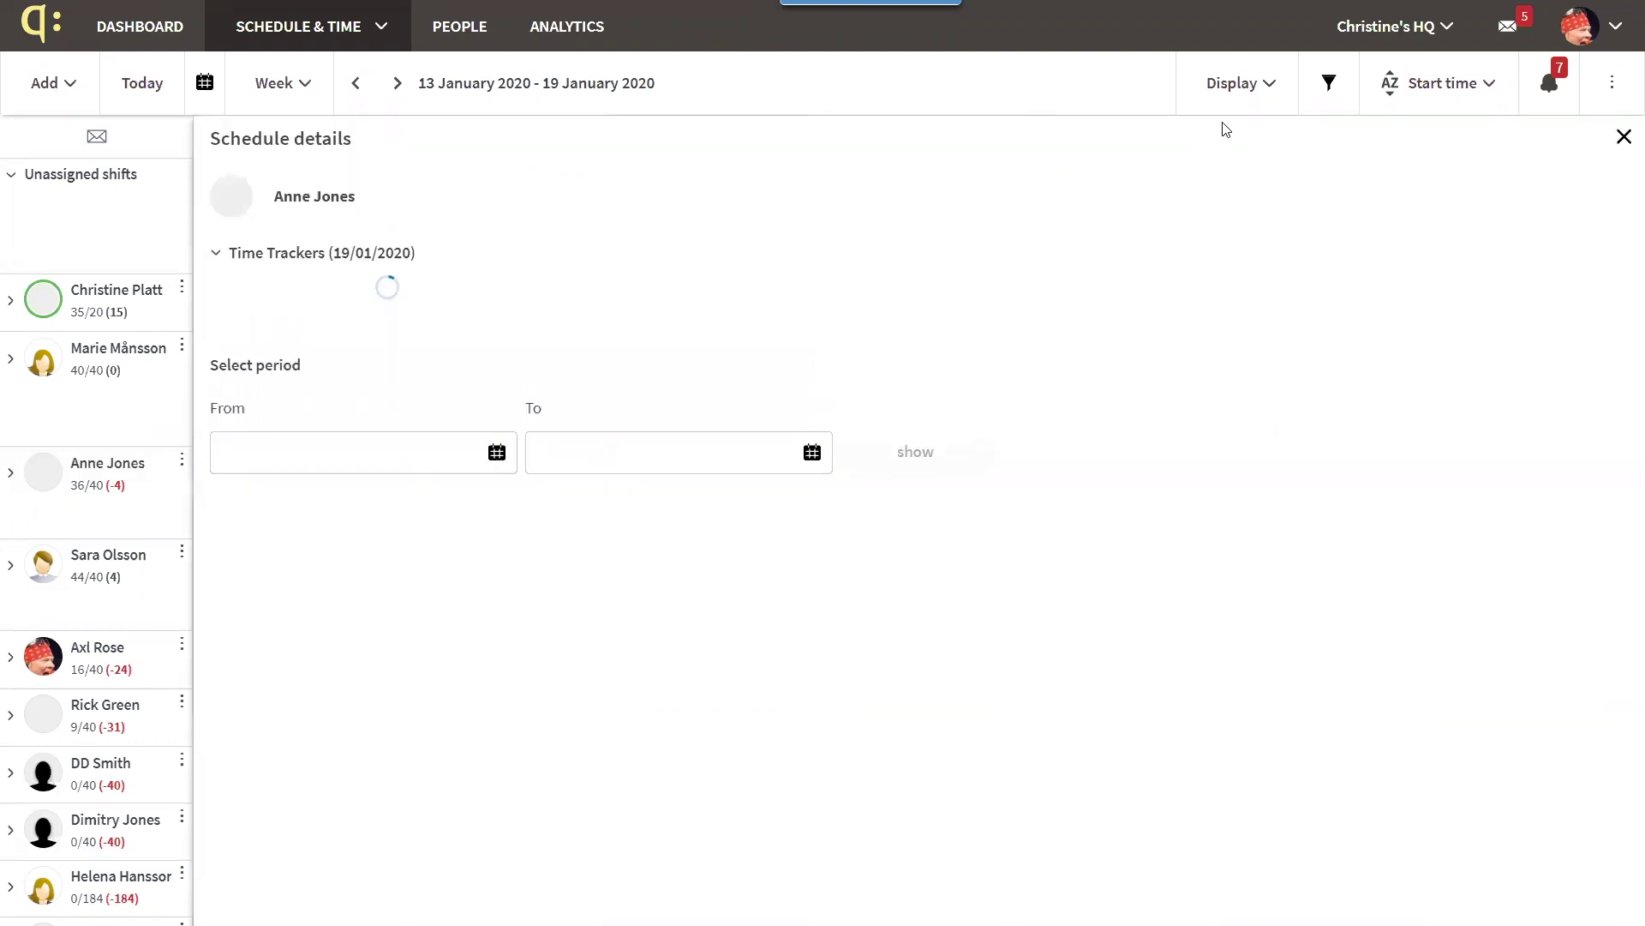
pyautogui.click(1625, 138)
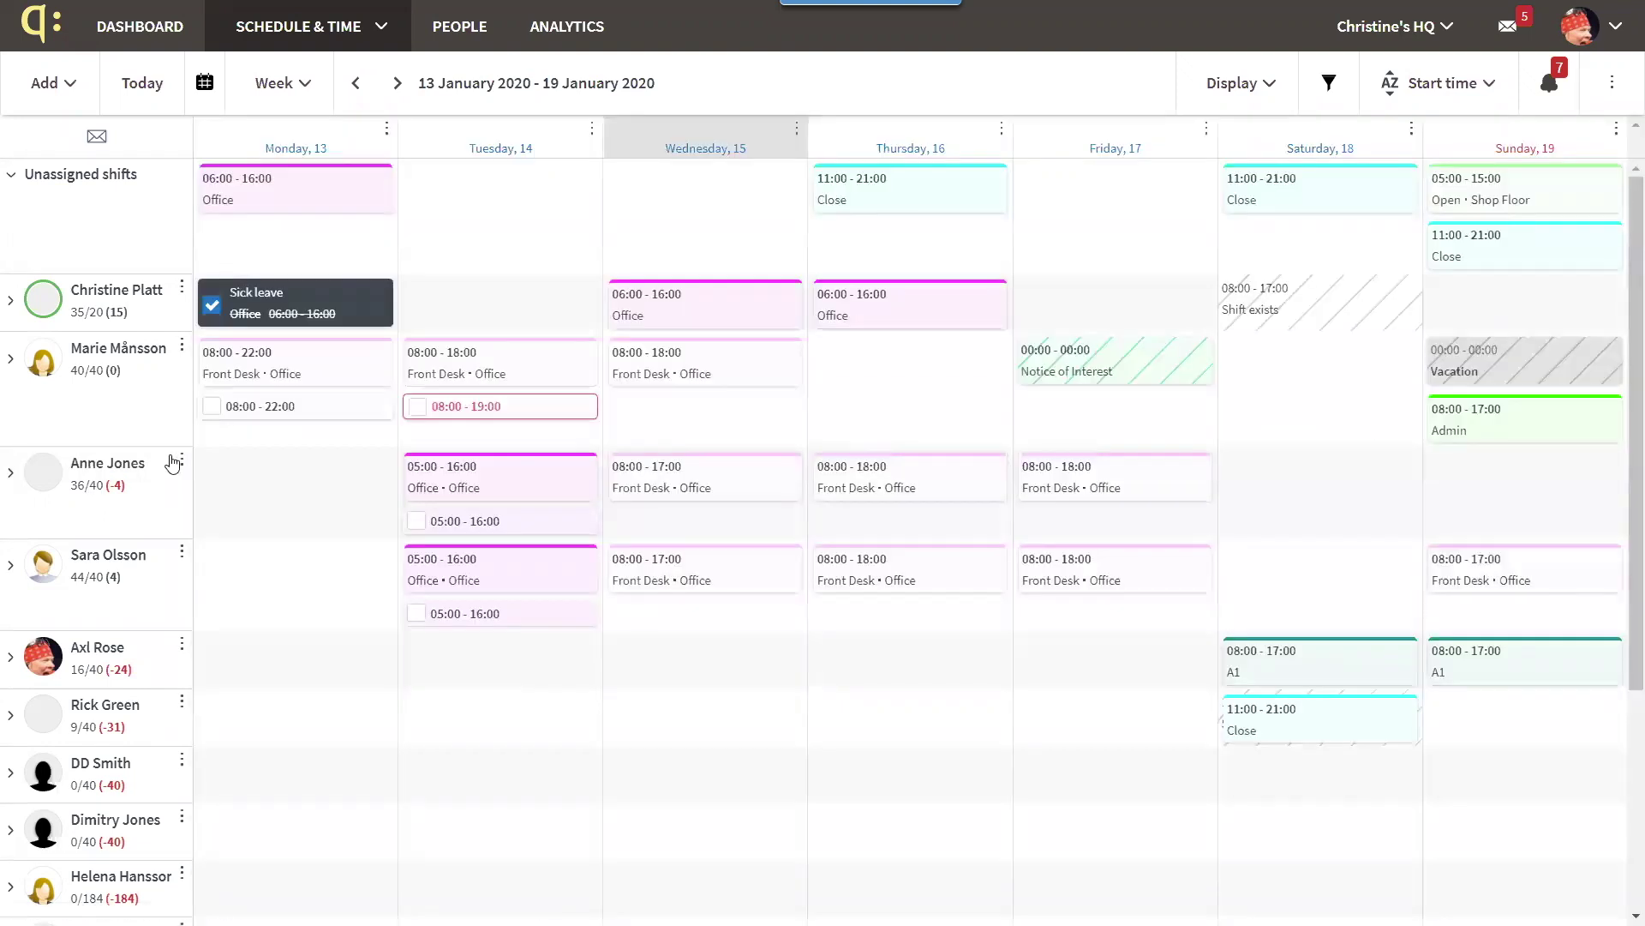
pyautogui.click(107, 476)
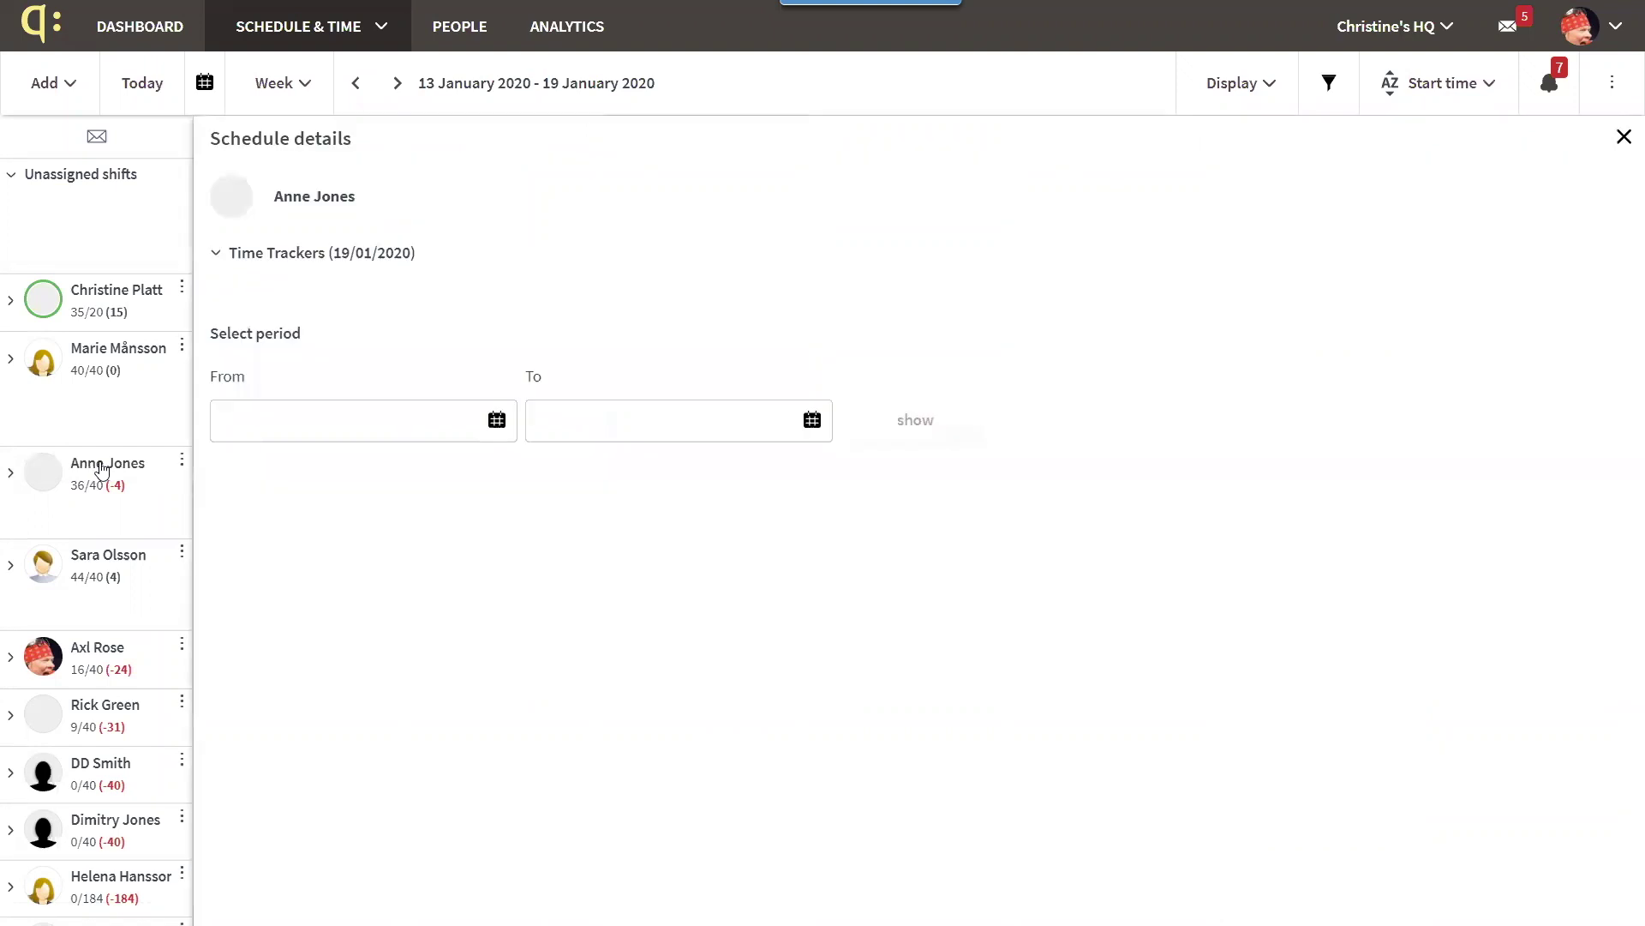
pyautogui.click(1624, 137)
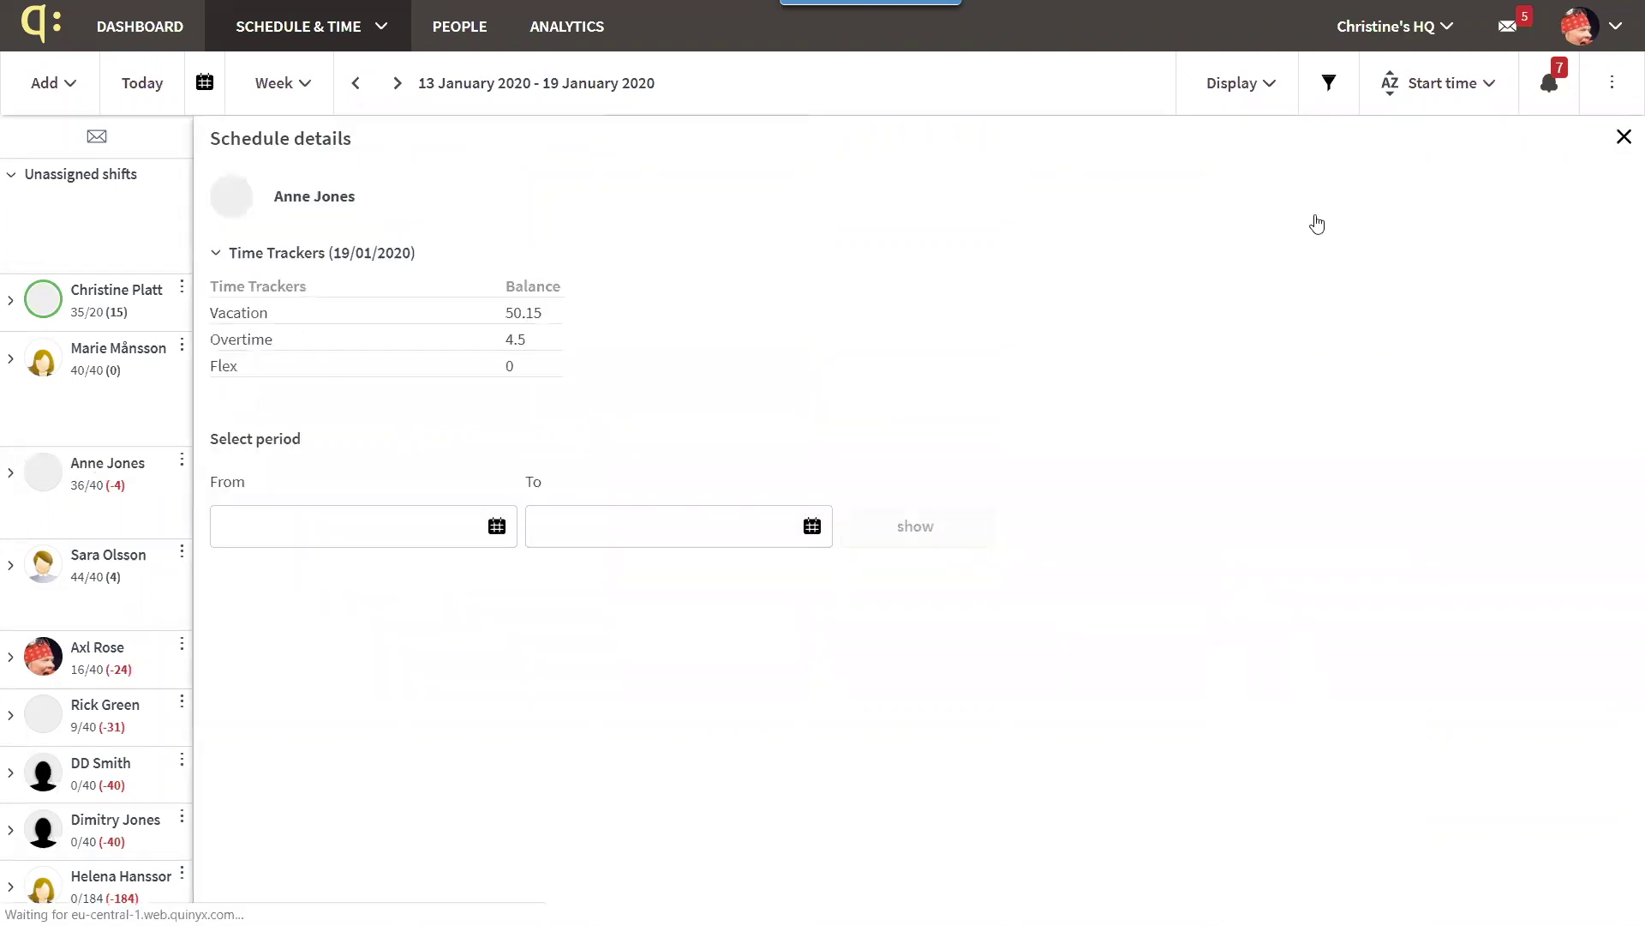
# Review the third employee's hours for the selected, schedule and balance periods, and recheck the employee's time trackers
pyautogui.click(11, 476)
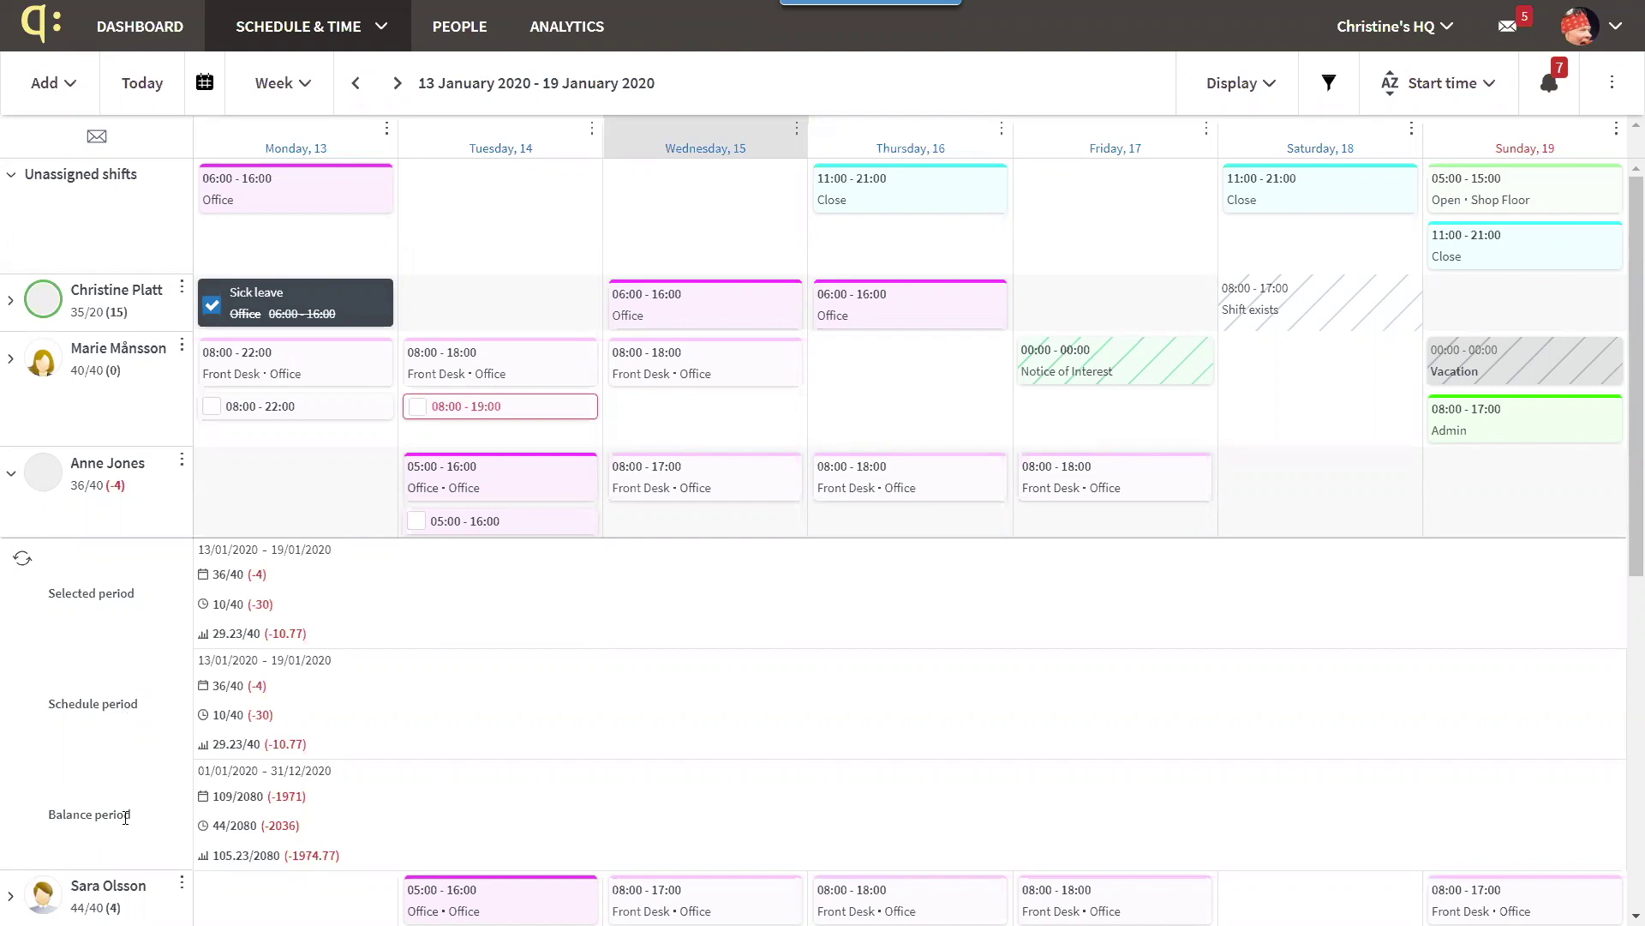
pyautogui.click(12, 474)
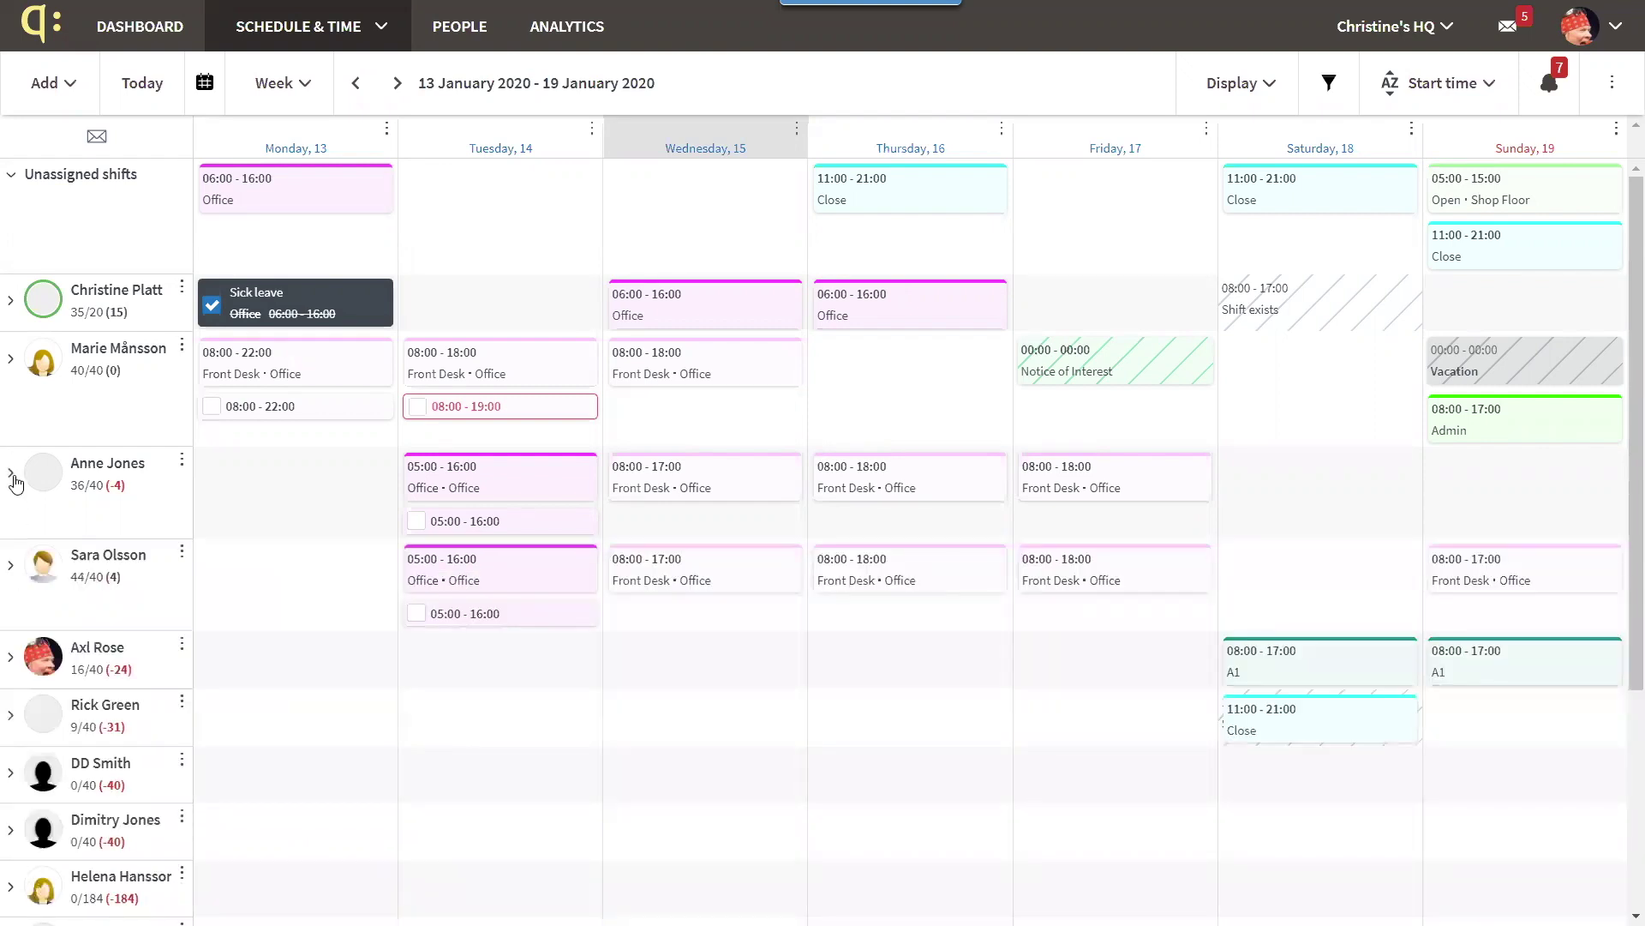
pyautogui.click(94, 469)
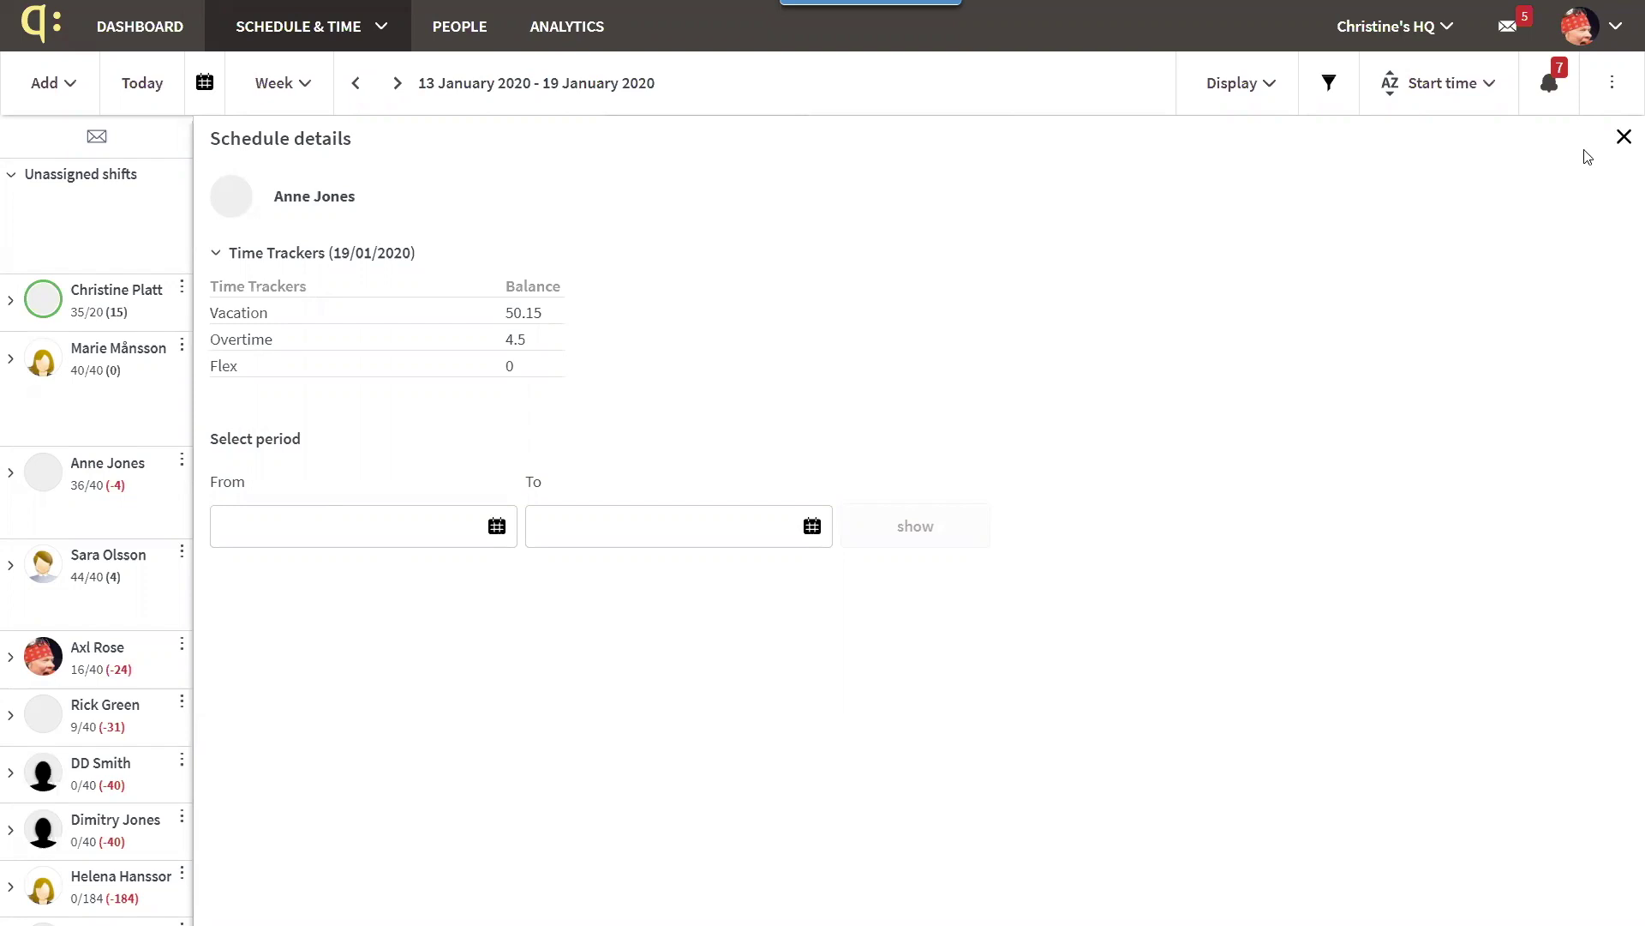
pyautogui.click(1624, 139)
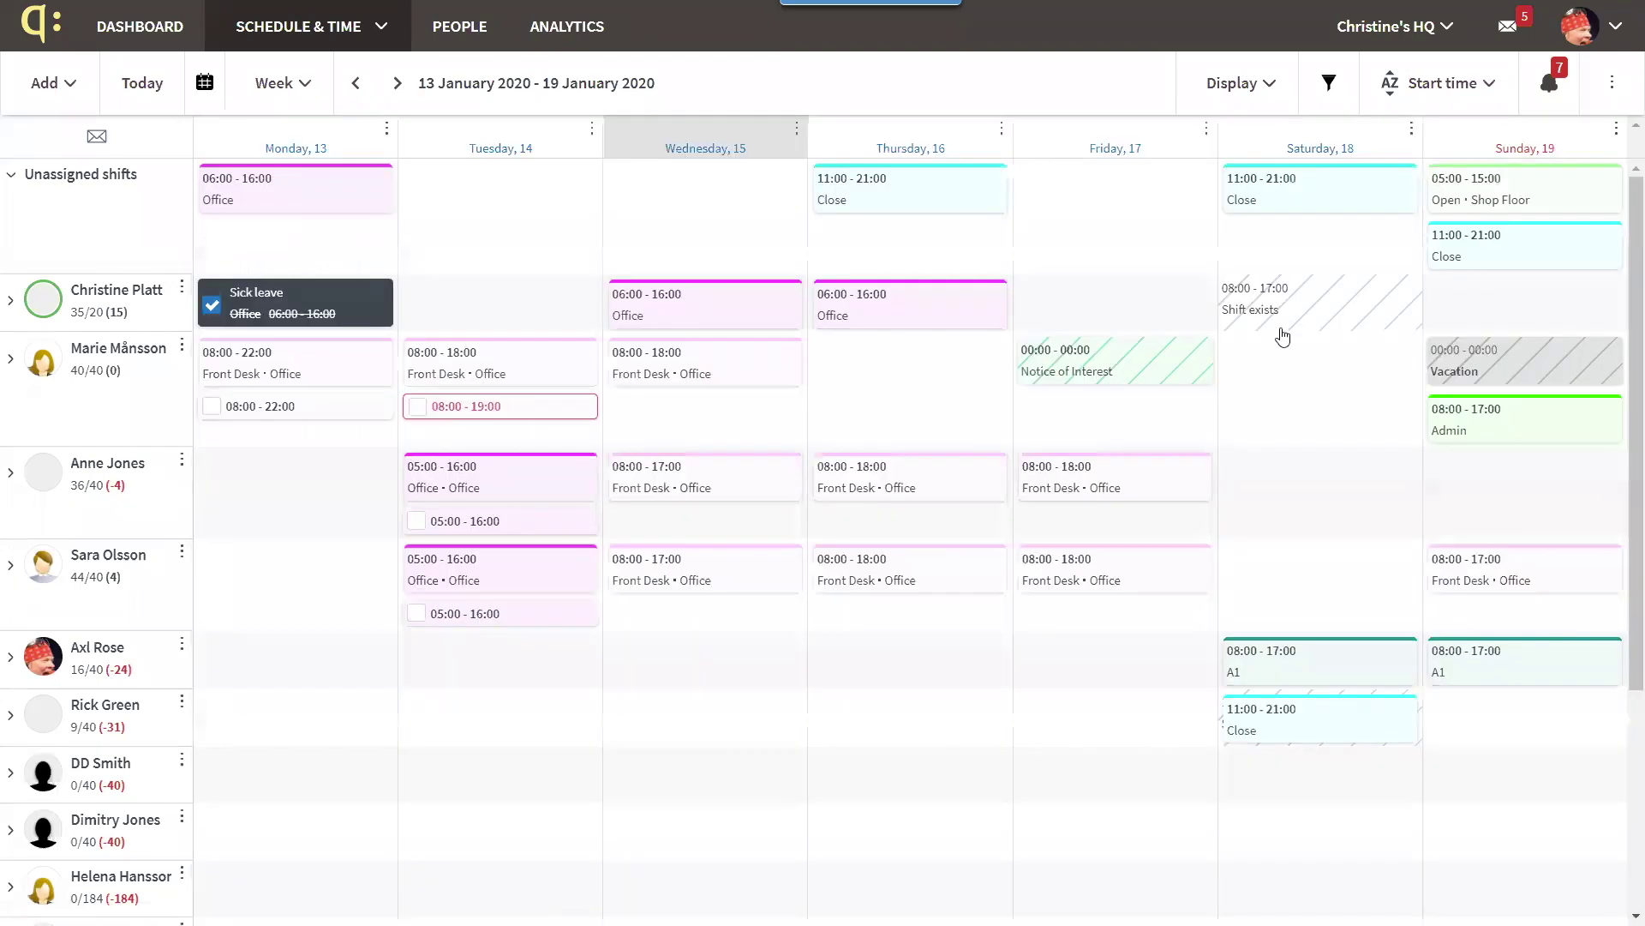
# View the bulk shift actions available for the third employee, and inspect the second employee's Sunday entries
pyautogui.click(183, 464)
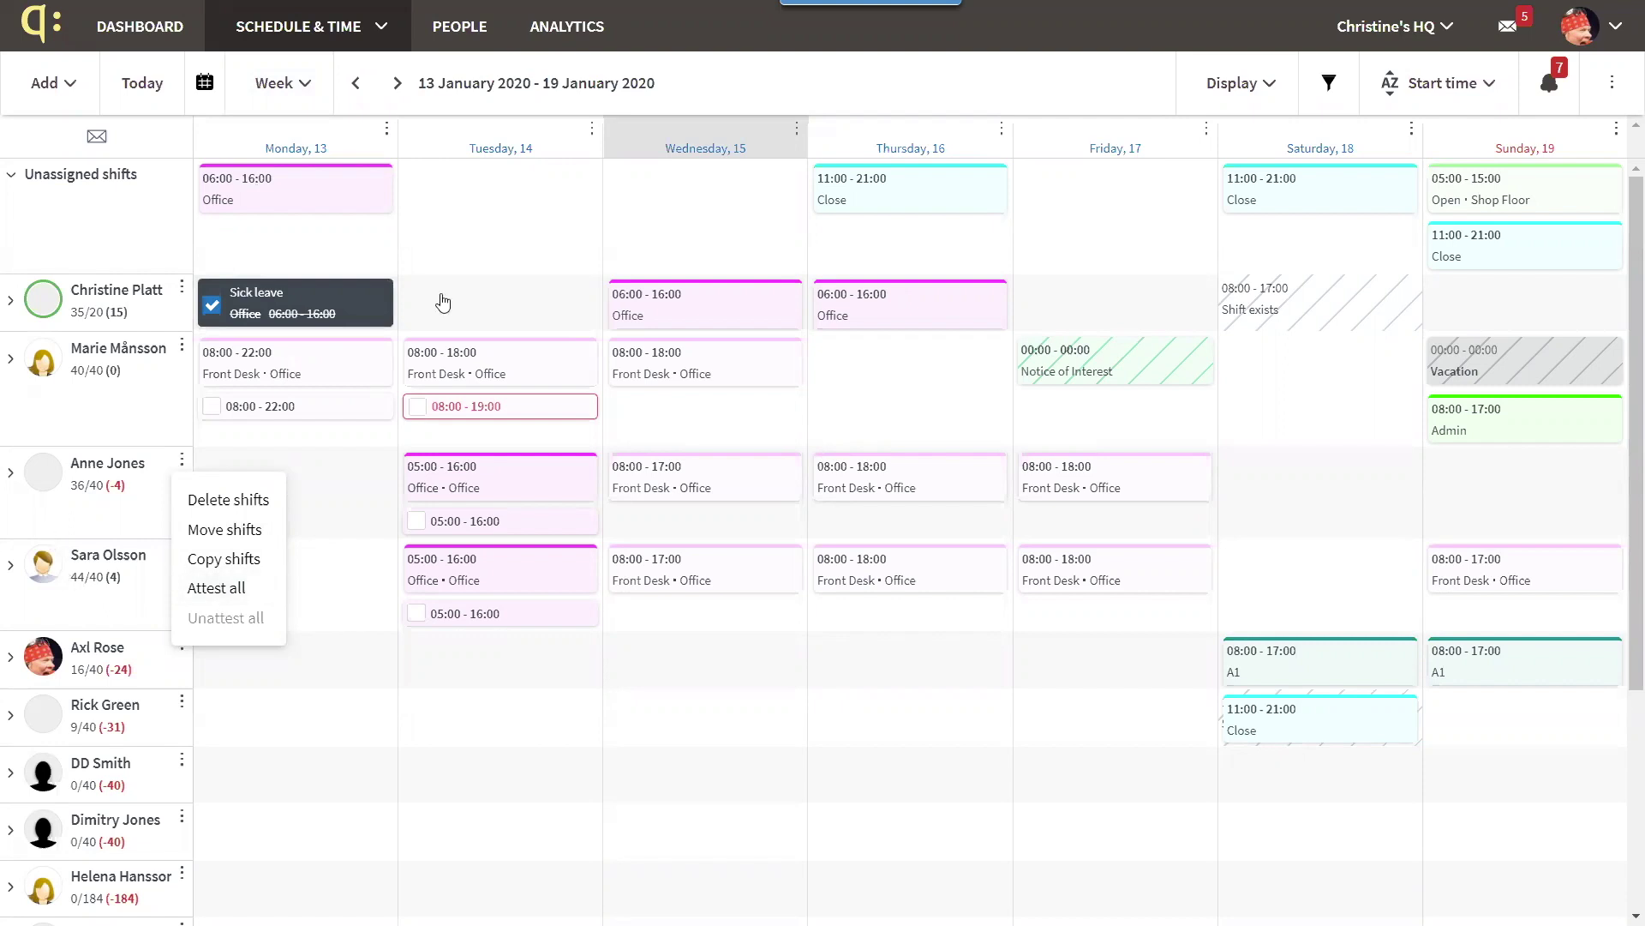
pyautogui.click(745, 36)
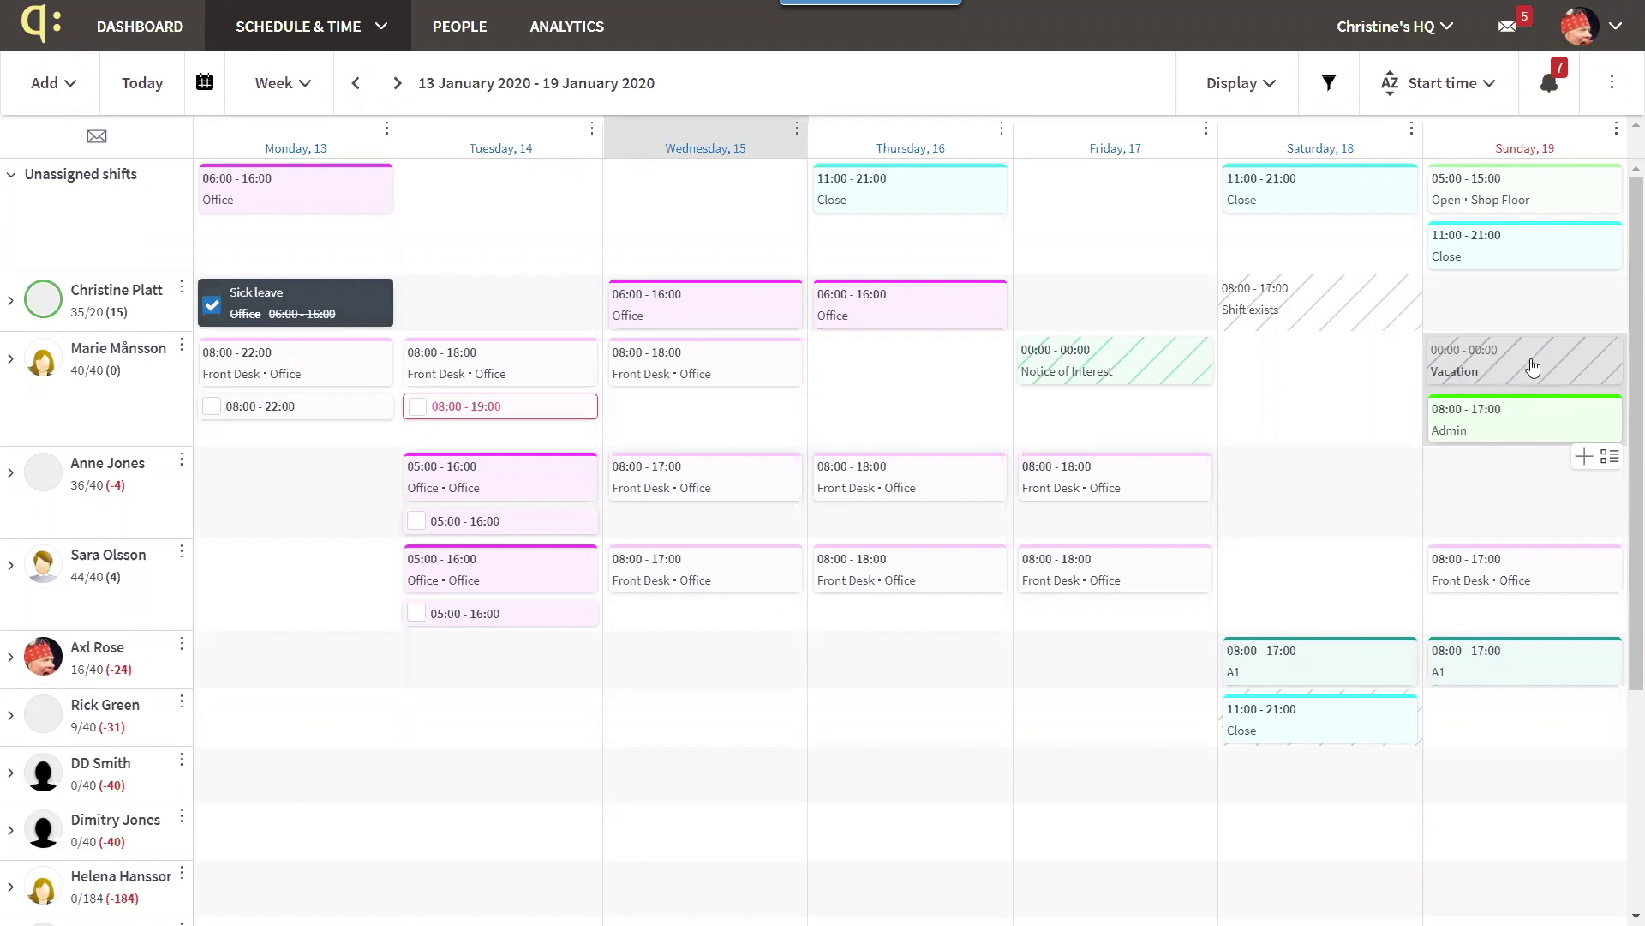
pyautogui.moveTo(1449, 403)
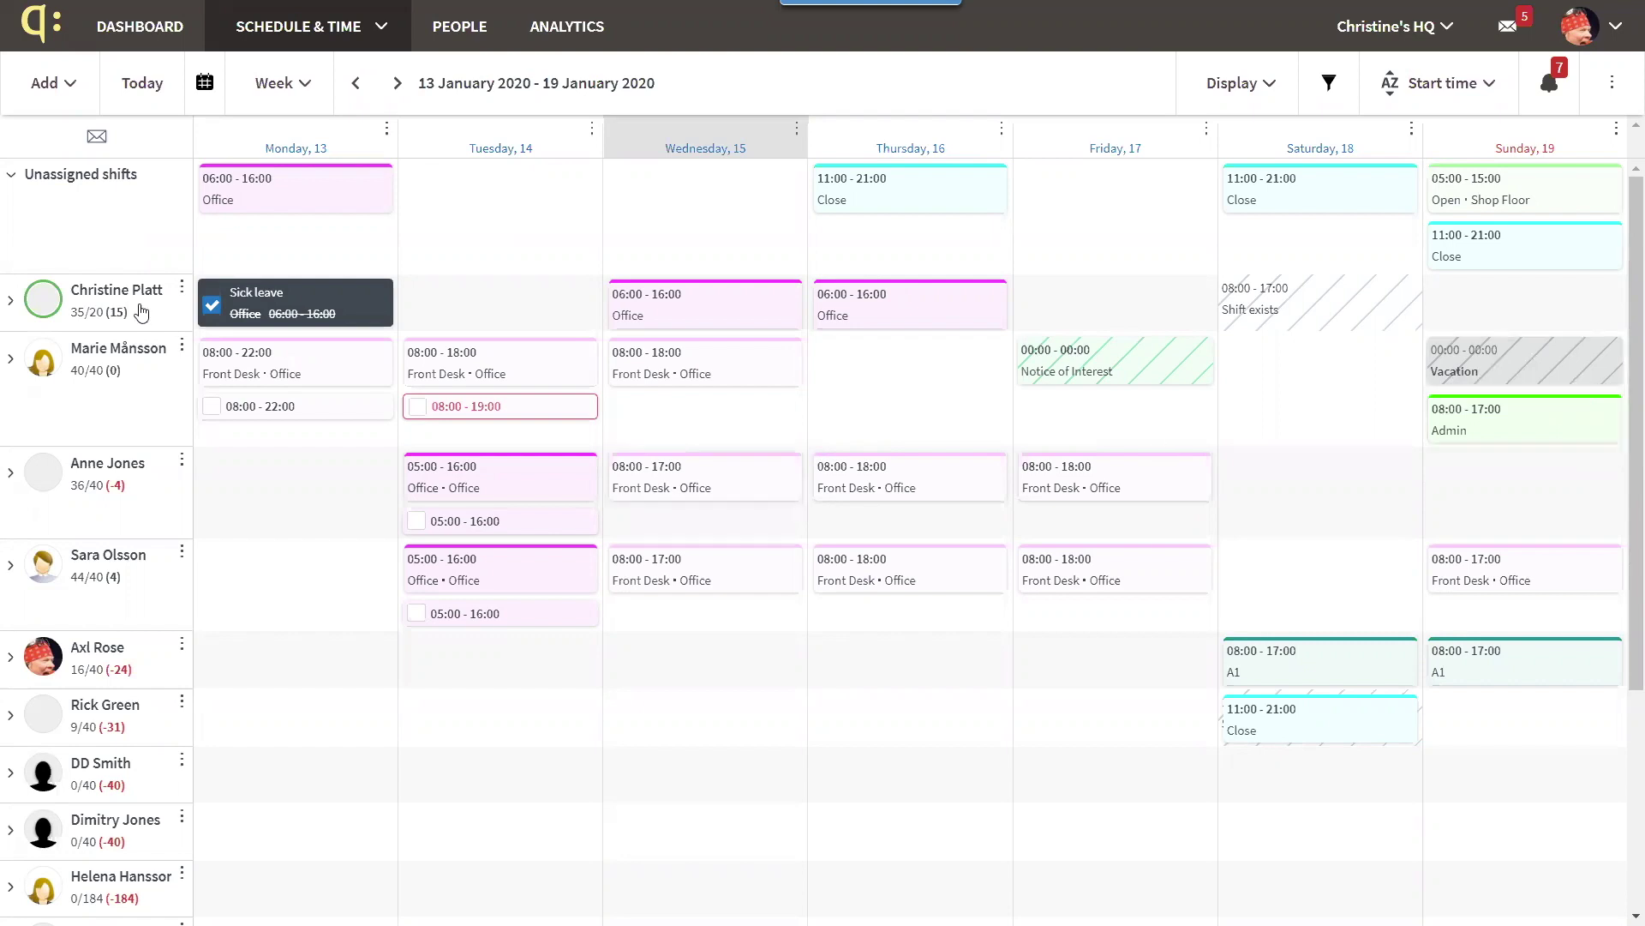
# Add an Open shift from 05:00 to 15:00 on 14/01/2020 for the first employee, accepting the rule warnings
pyautogui.moveTo(280, 302)
pyautogui.click(61, 90)
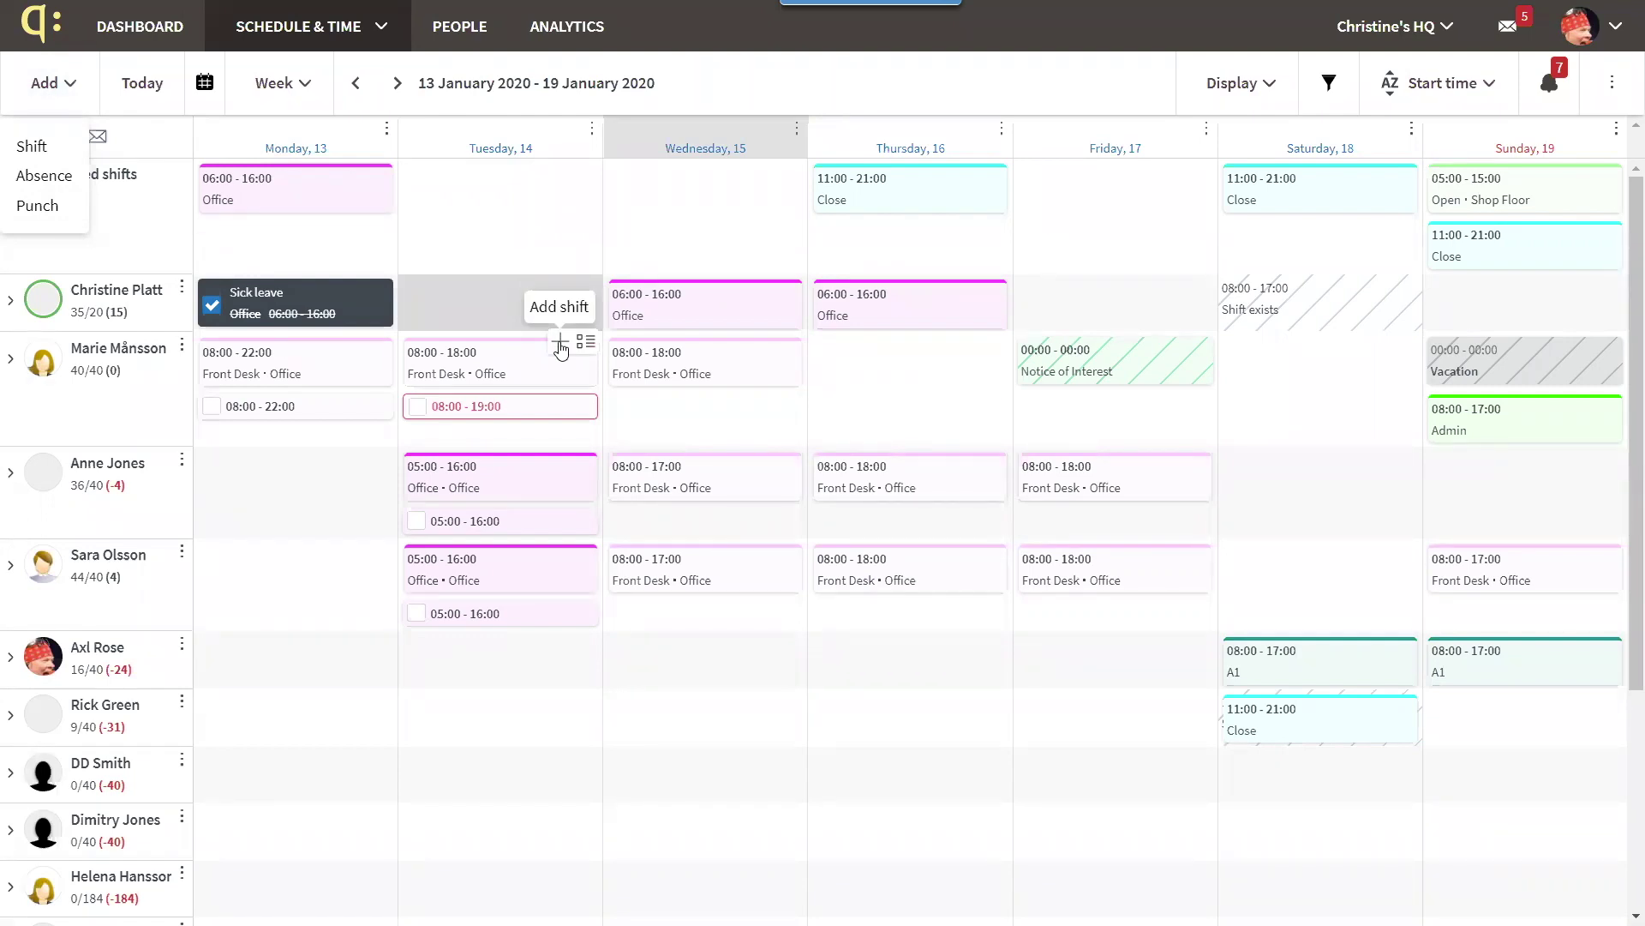
pyautogui.click(560, 347)
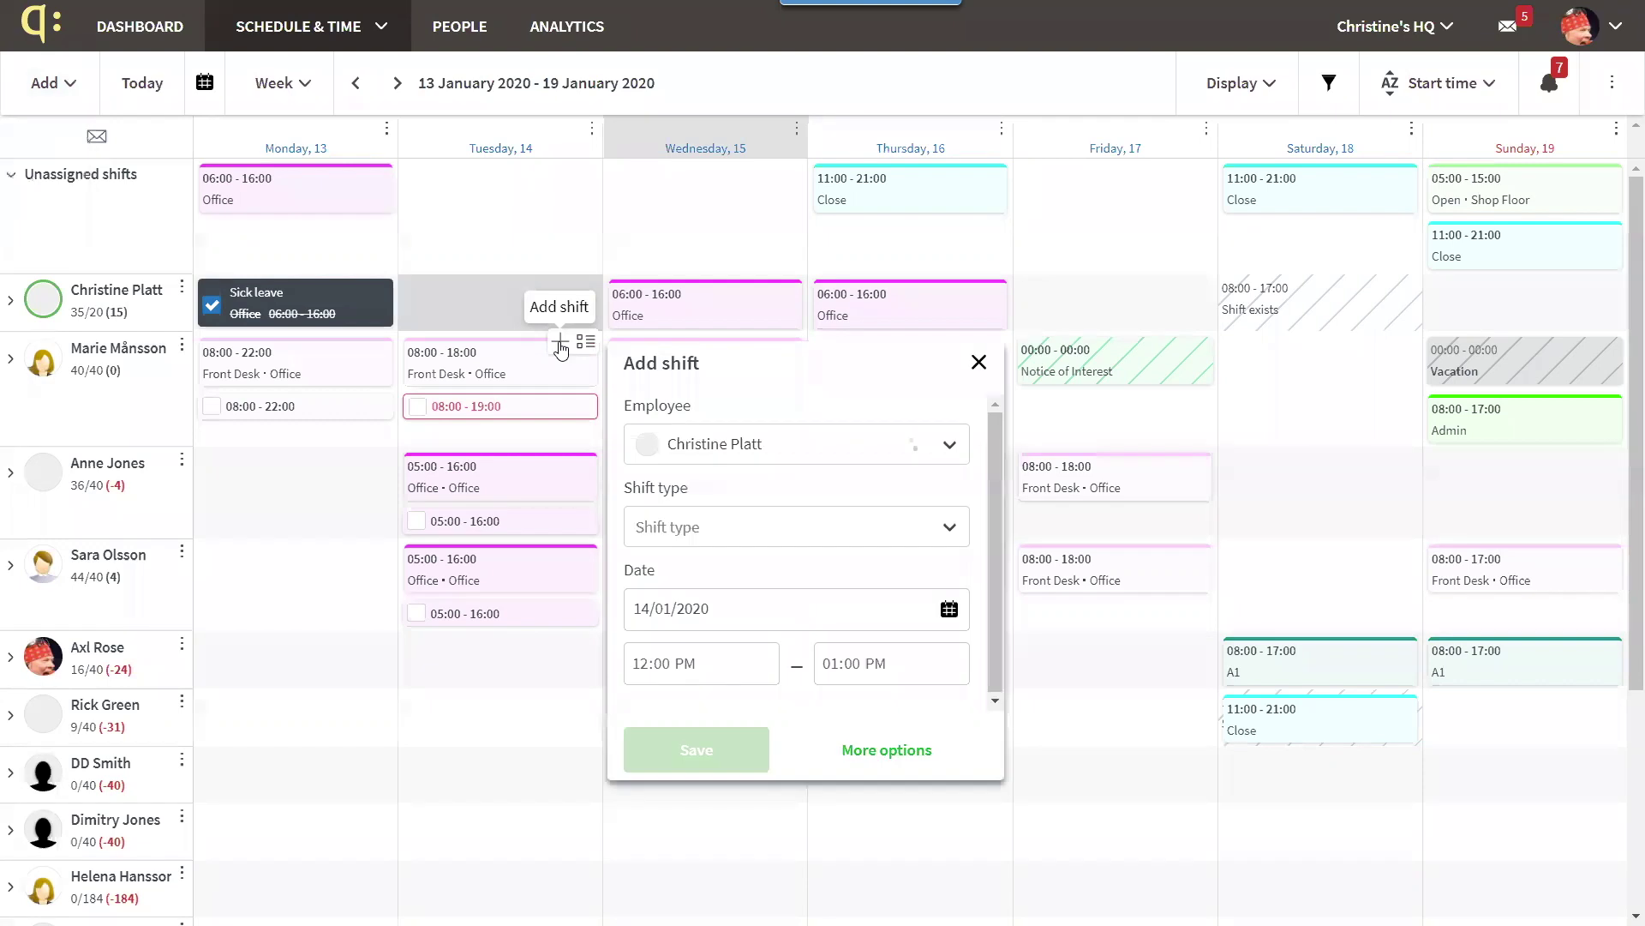
pyautogui.click(740, 529)
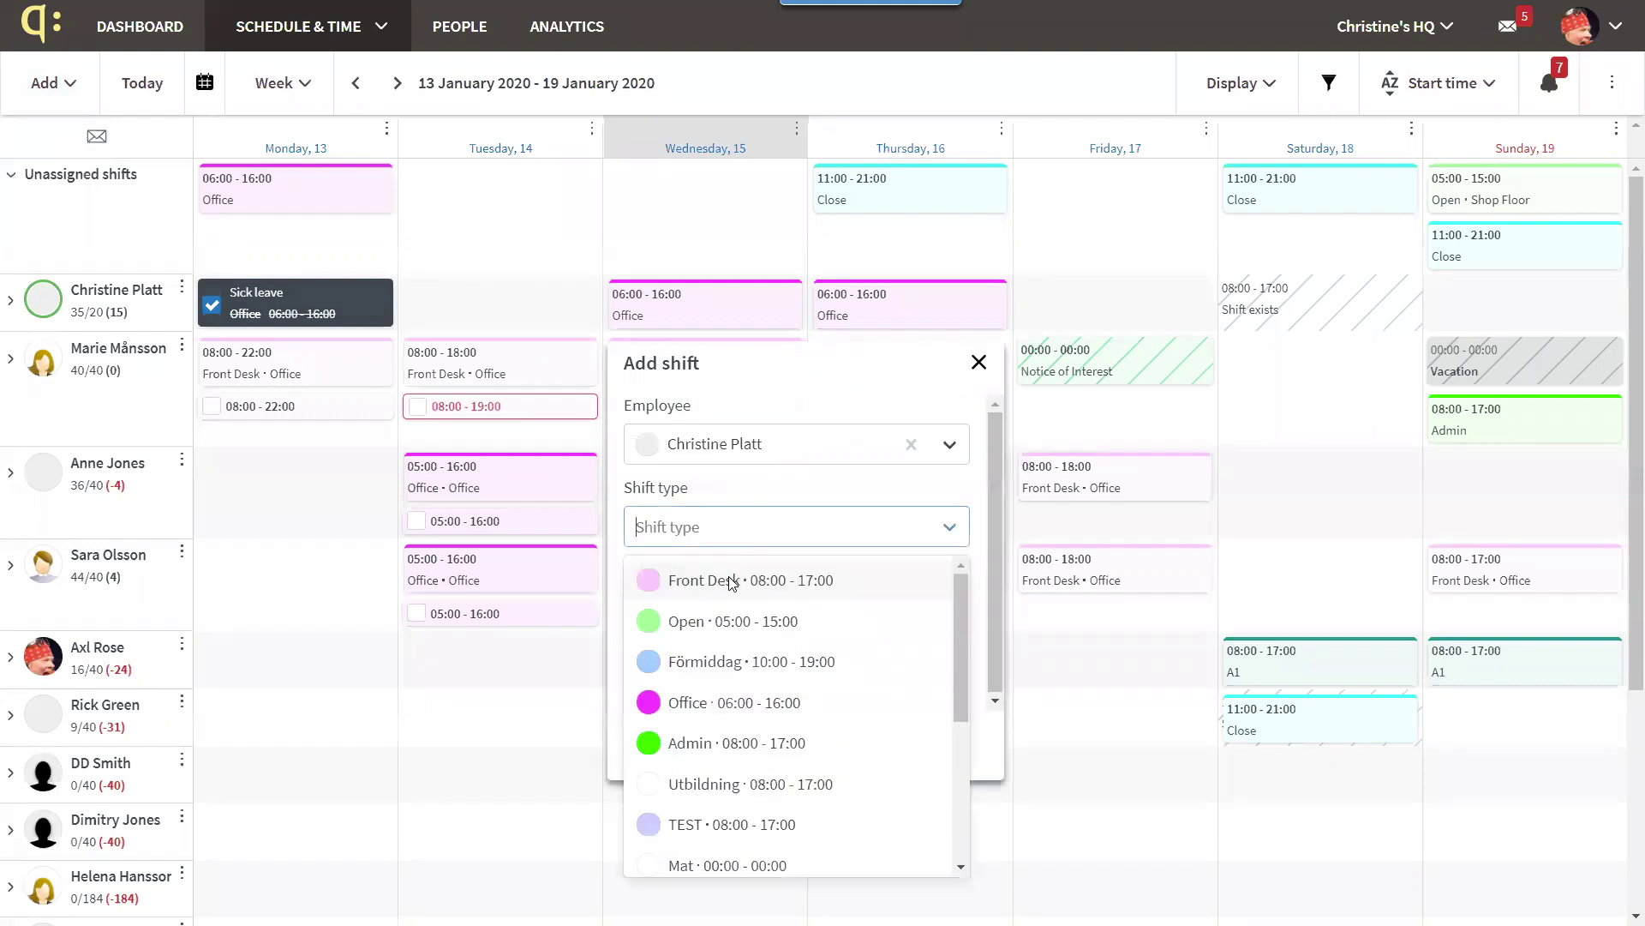
pyautogui.click(772, 635)
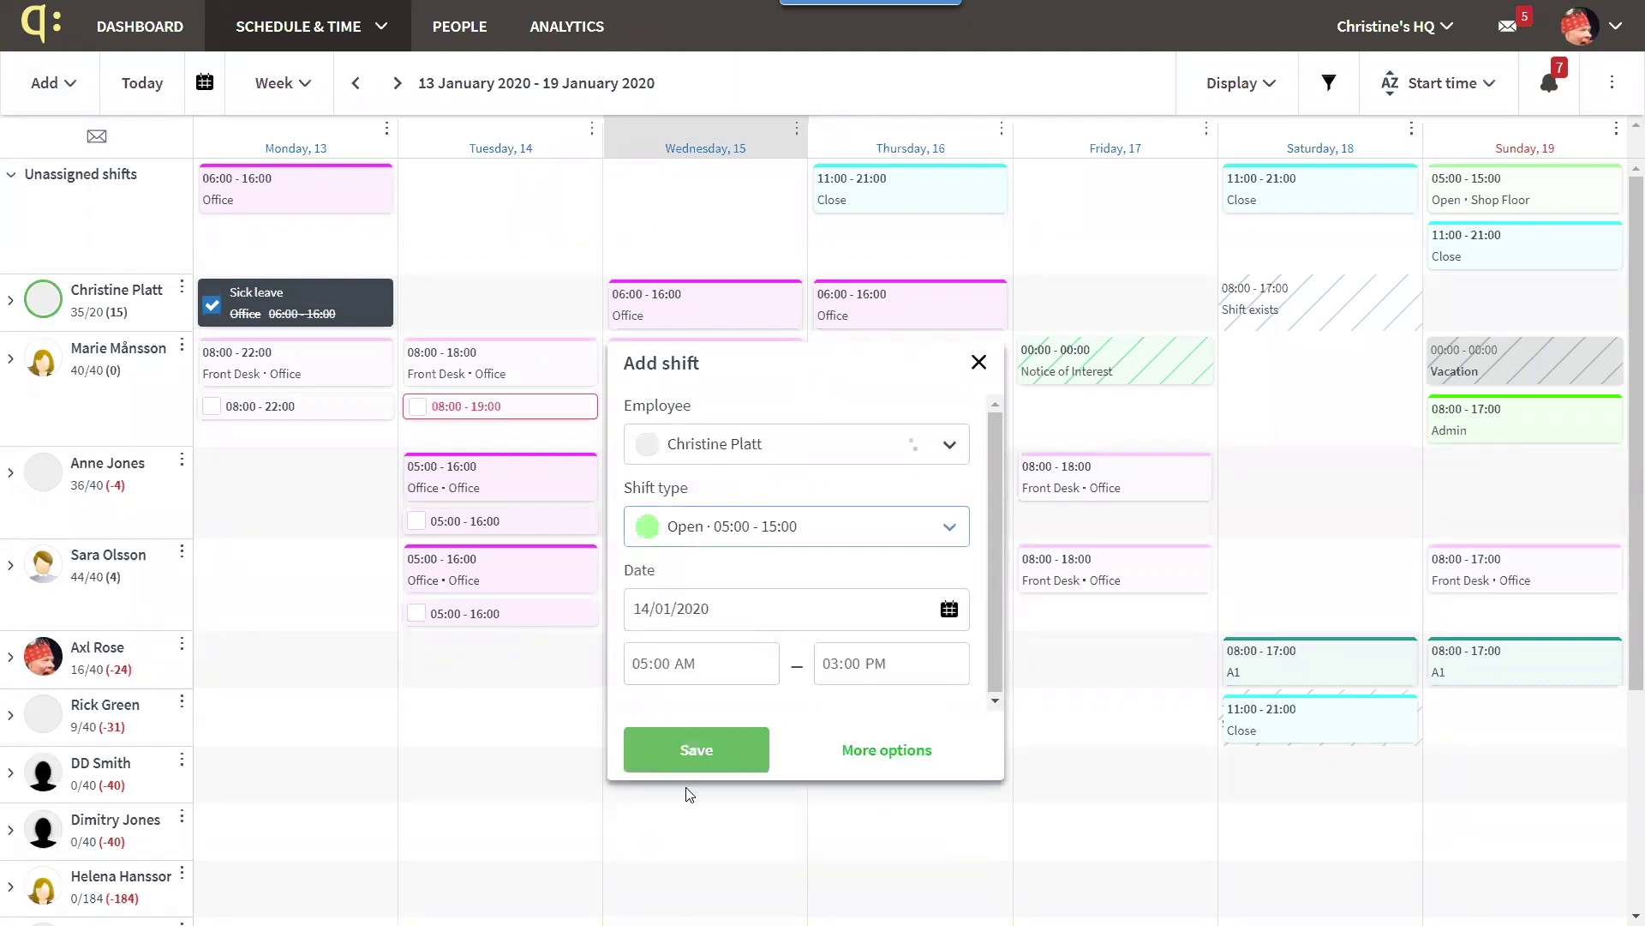
pyautogui.click(708, 754)
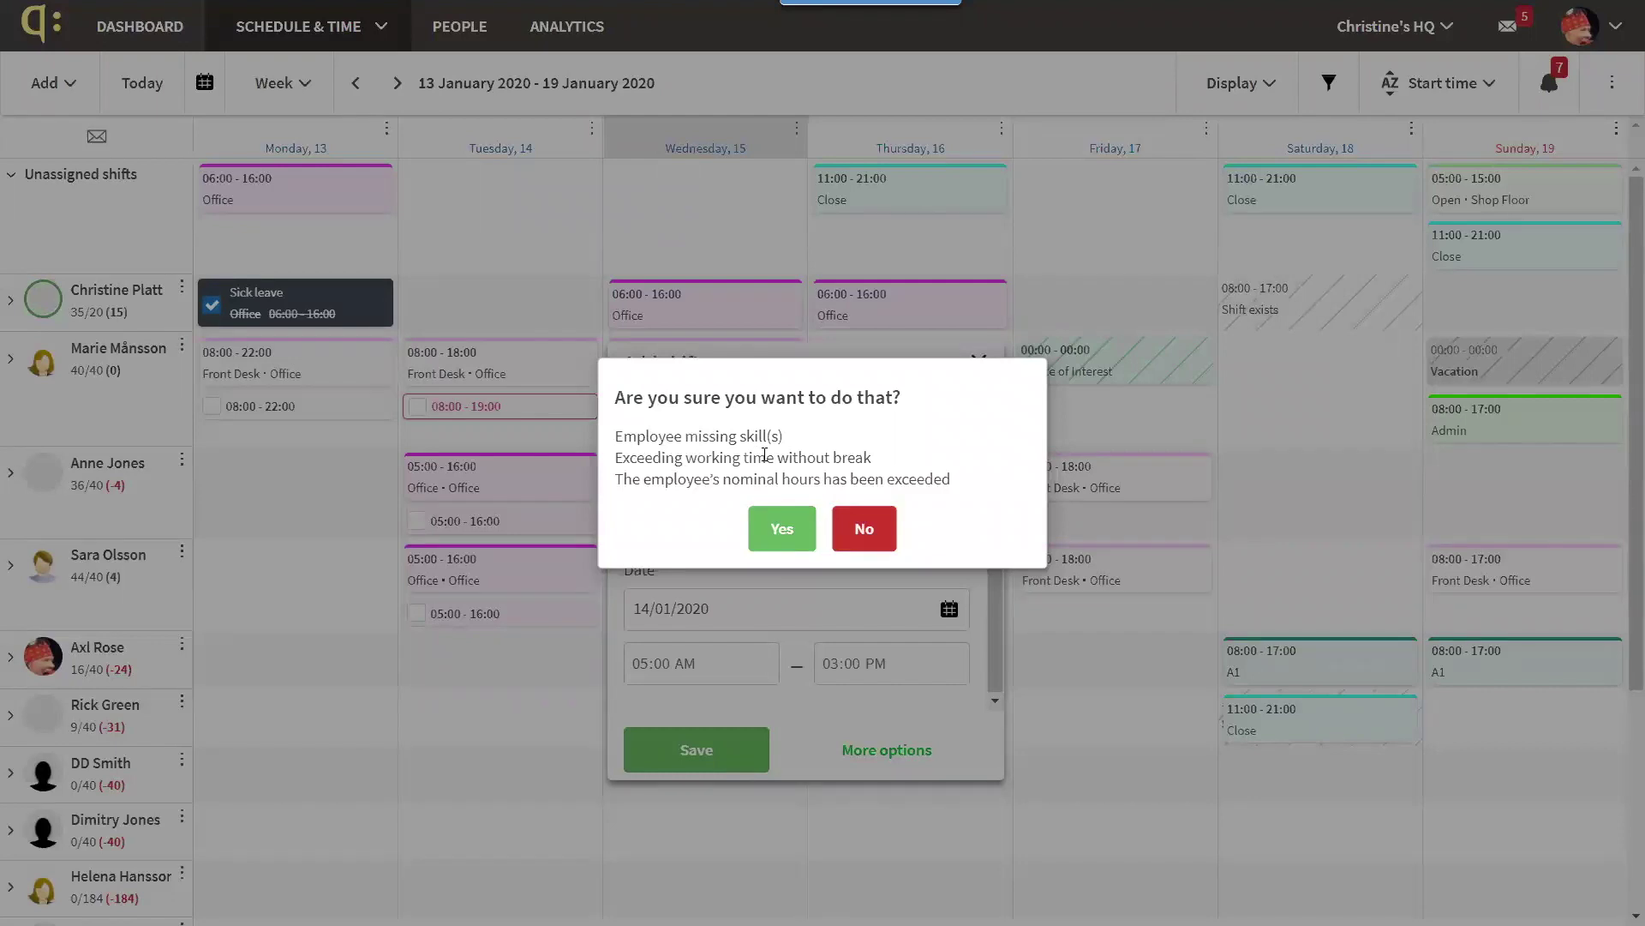
pyautogui.click(780, 529)
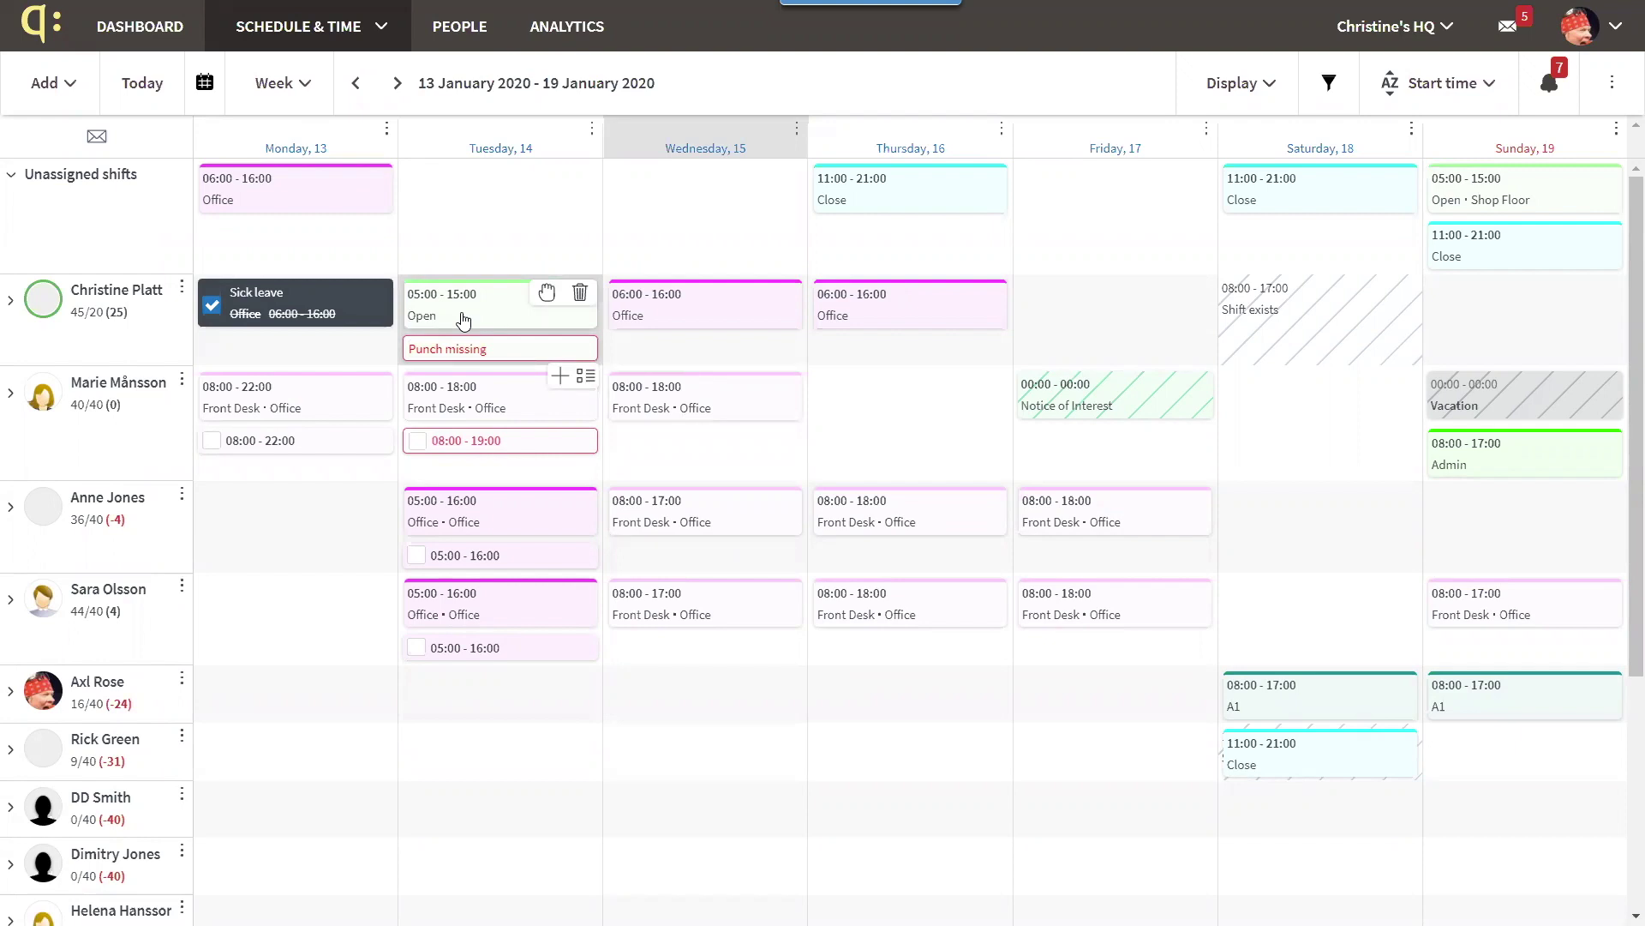
# Open the first employee's Tuesday Open shift with all its options and start adding an absence from it
pyautogui.click(57, 83)
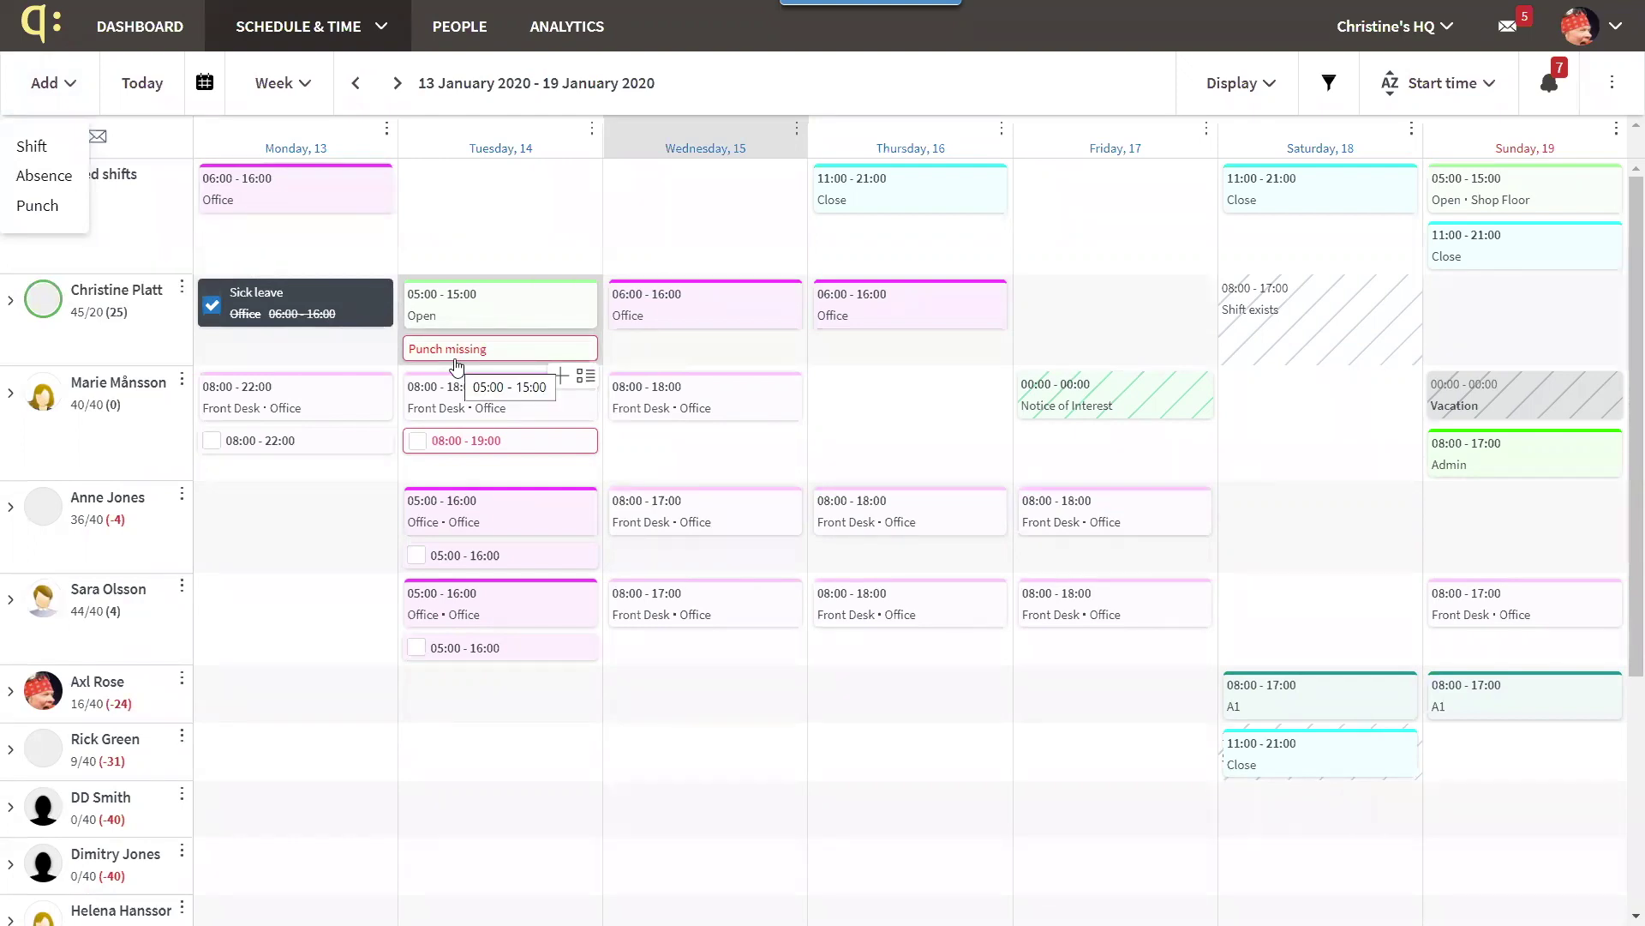
pyautogui.click(500, 312)
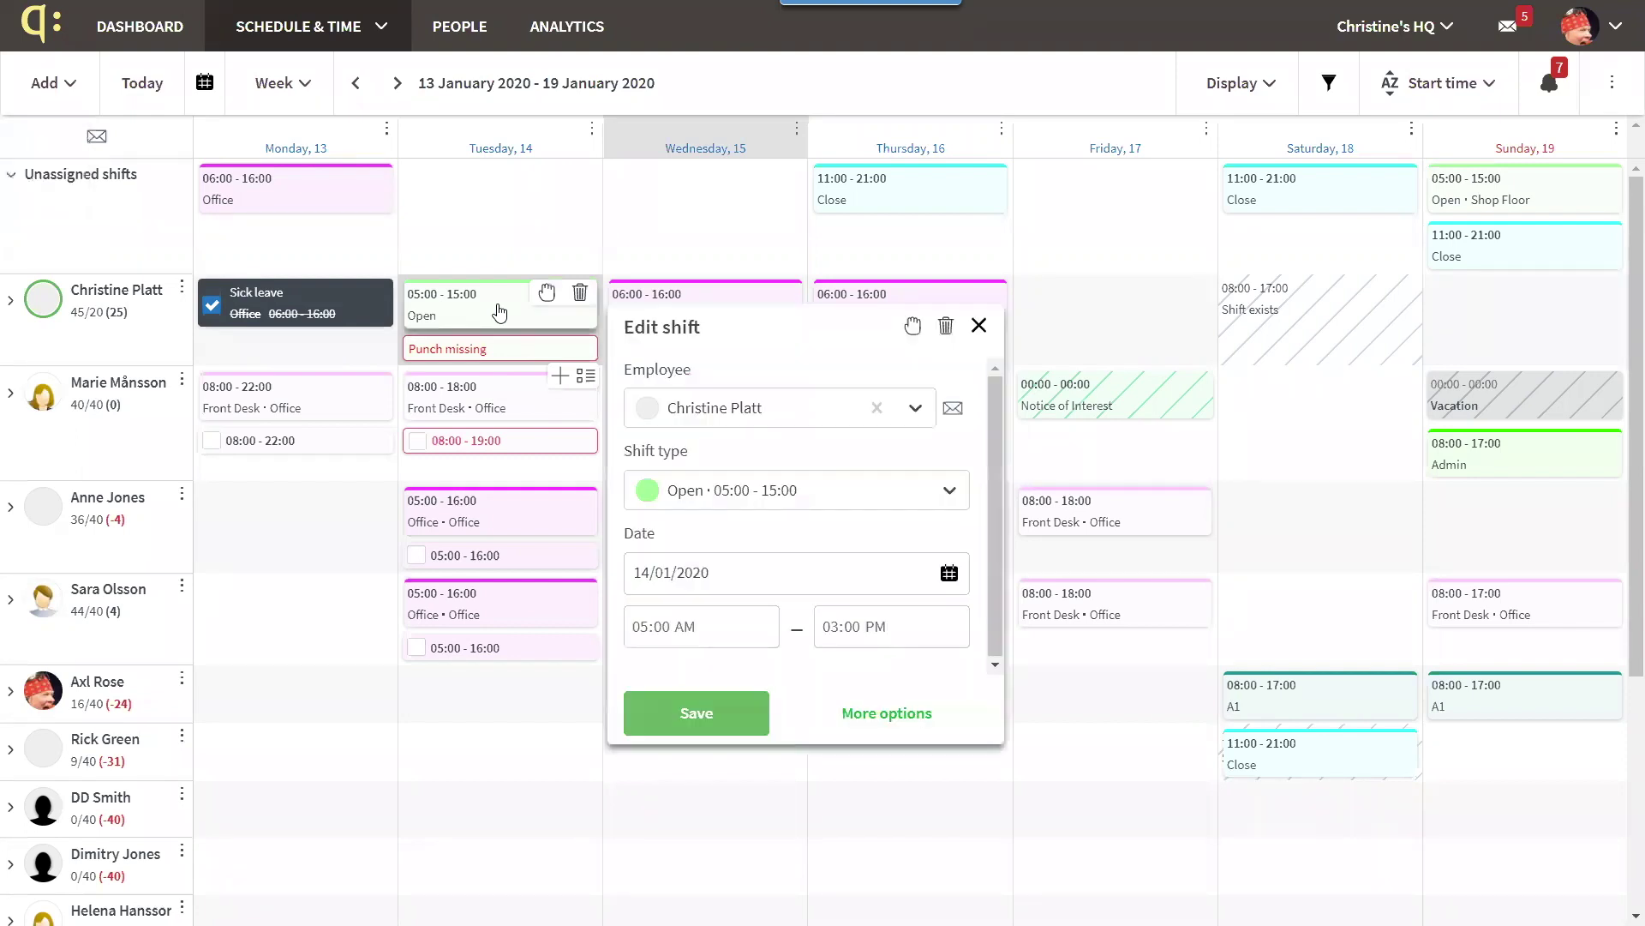
pyautogui.click(878, 724)
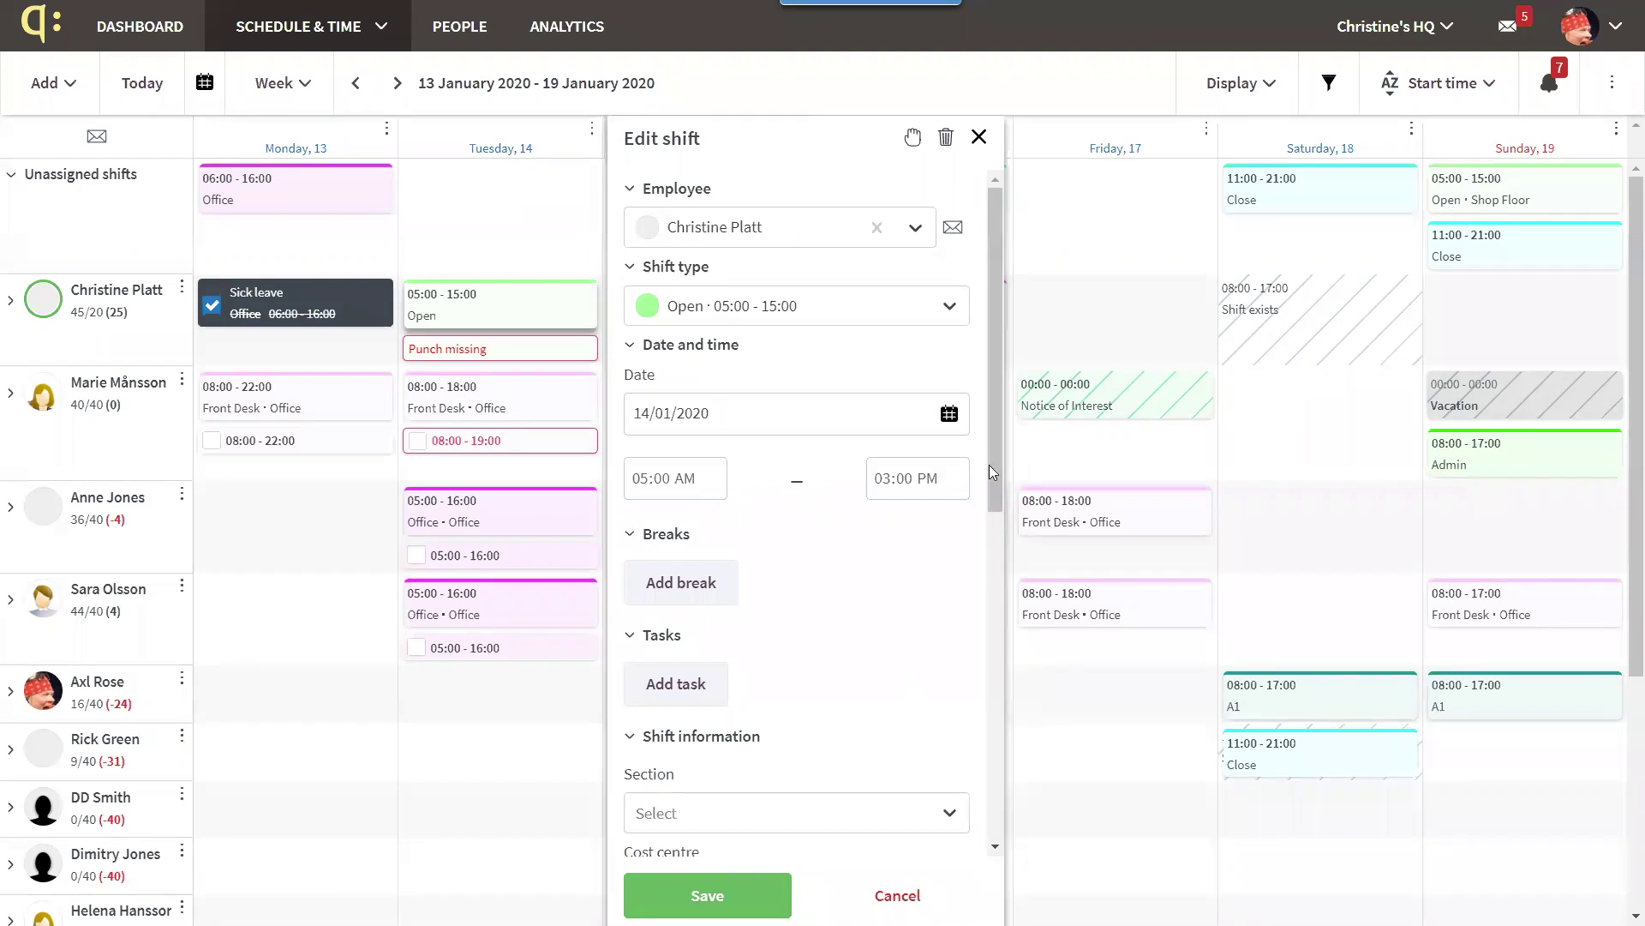
pyautogui.moveTo(996, 415); pyautogui.dragTo(1007, 754)
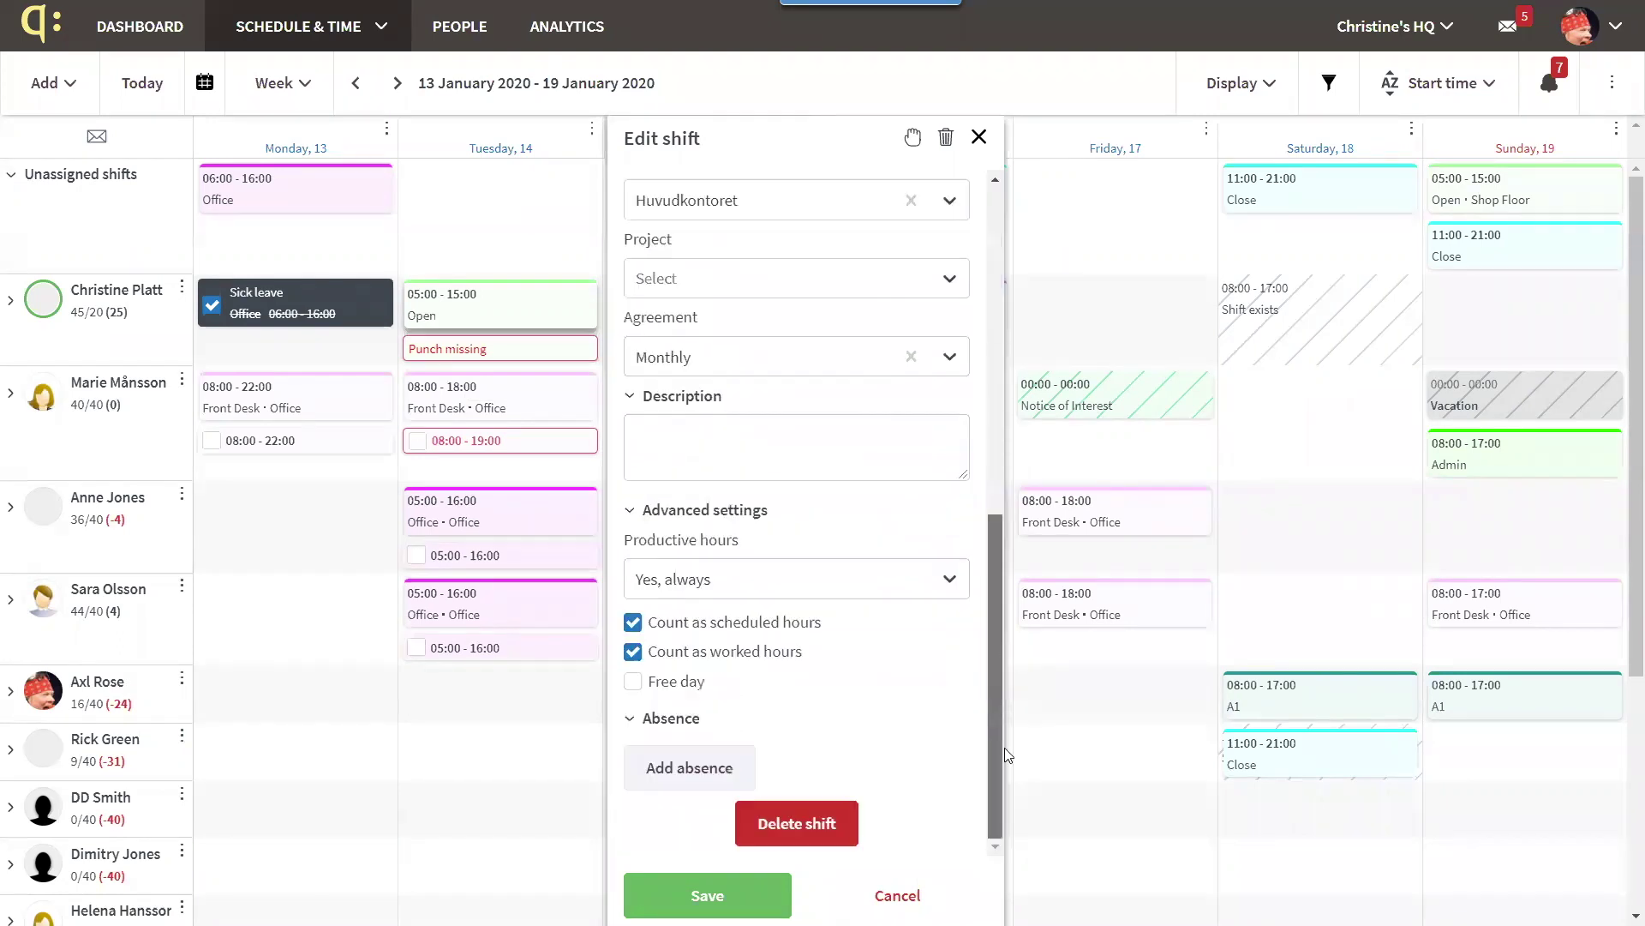
pyautogui.click(681, 769)
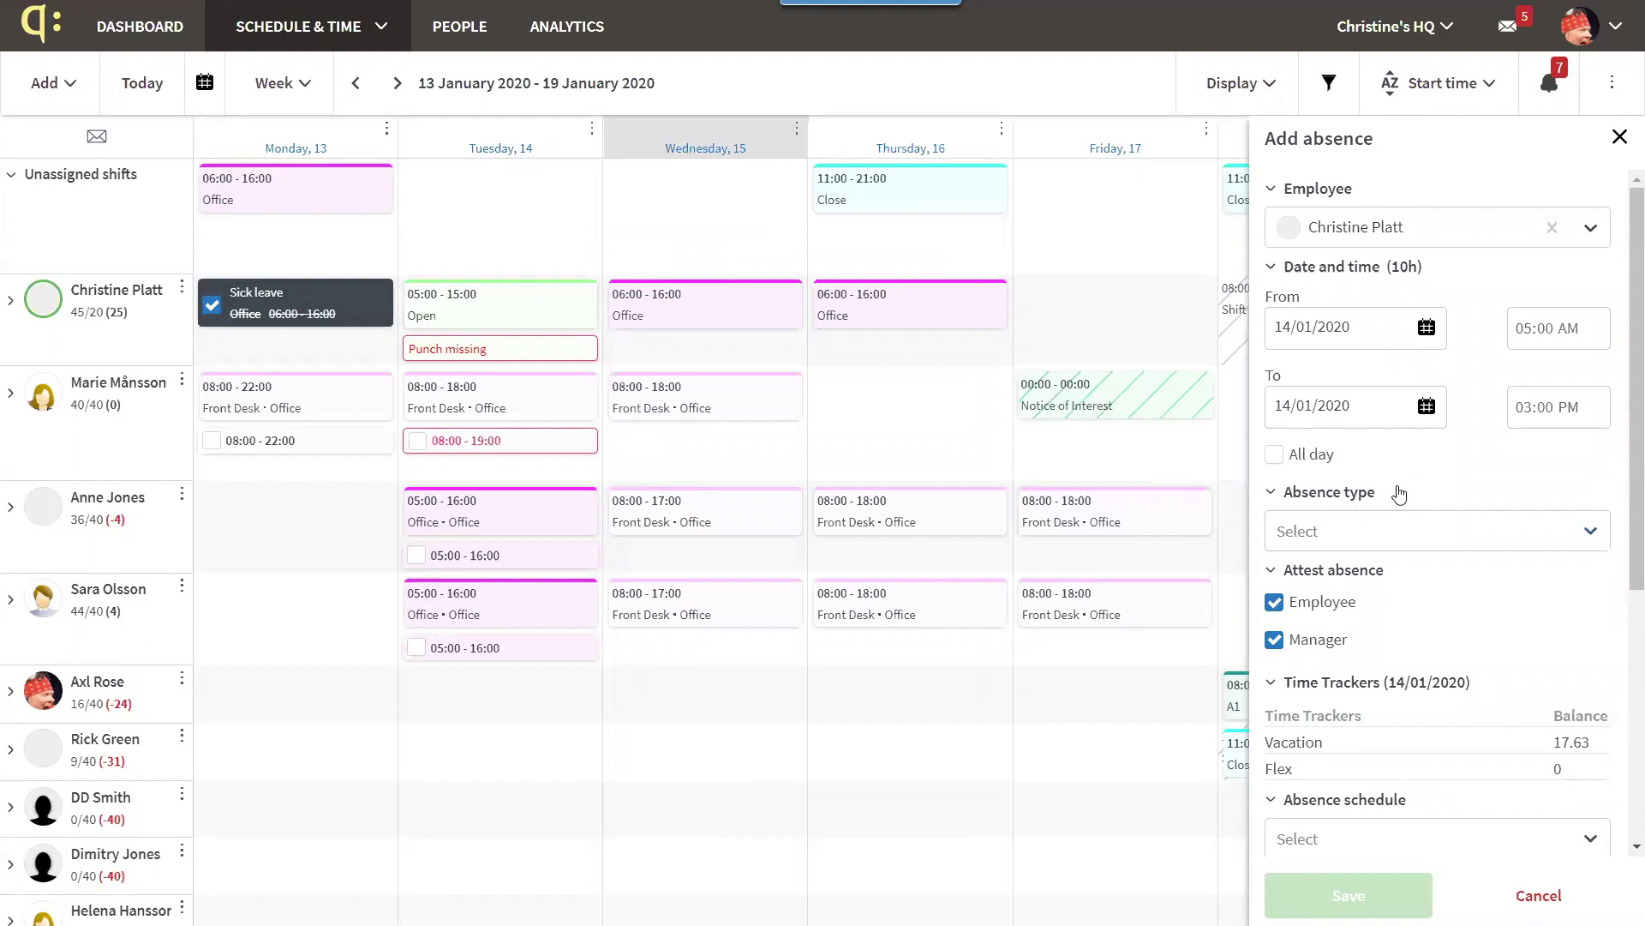
# Save a Sick leave absence for the first employee's Tuesday Open shift on 14/01/2020, choosing to delete the shift in this period
pyautogui.click(1406, 532)
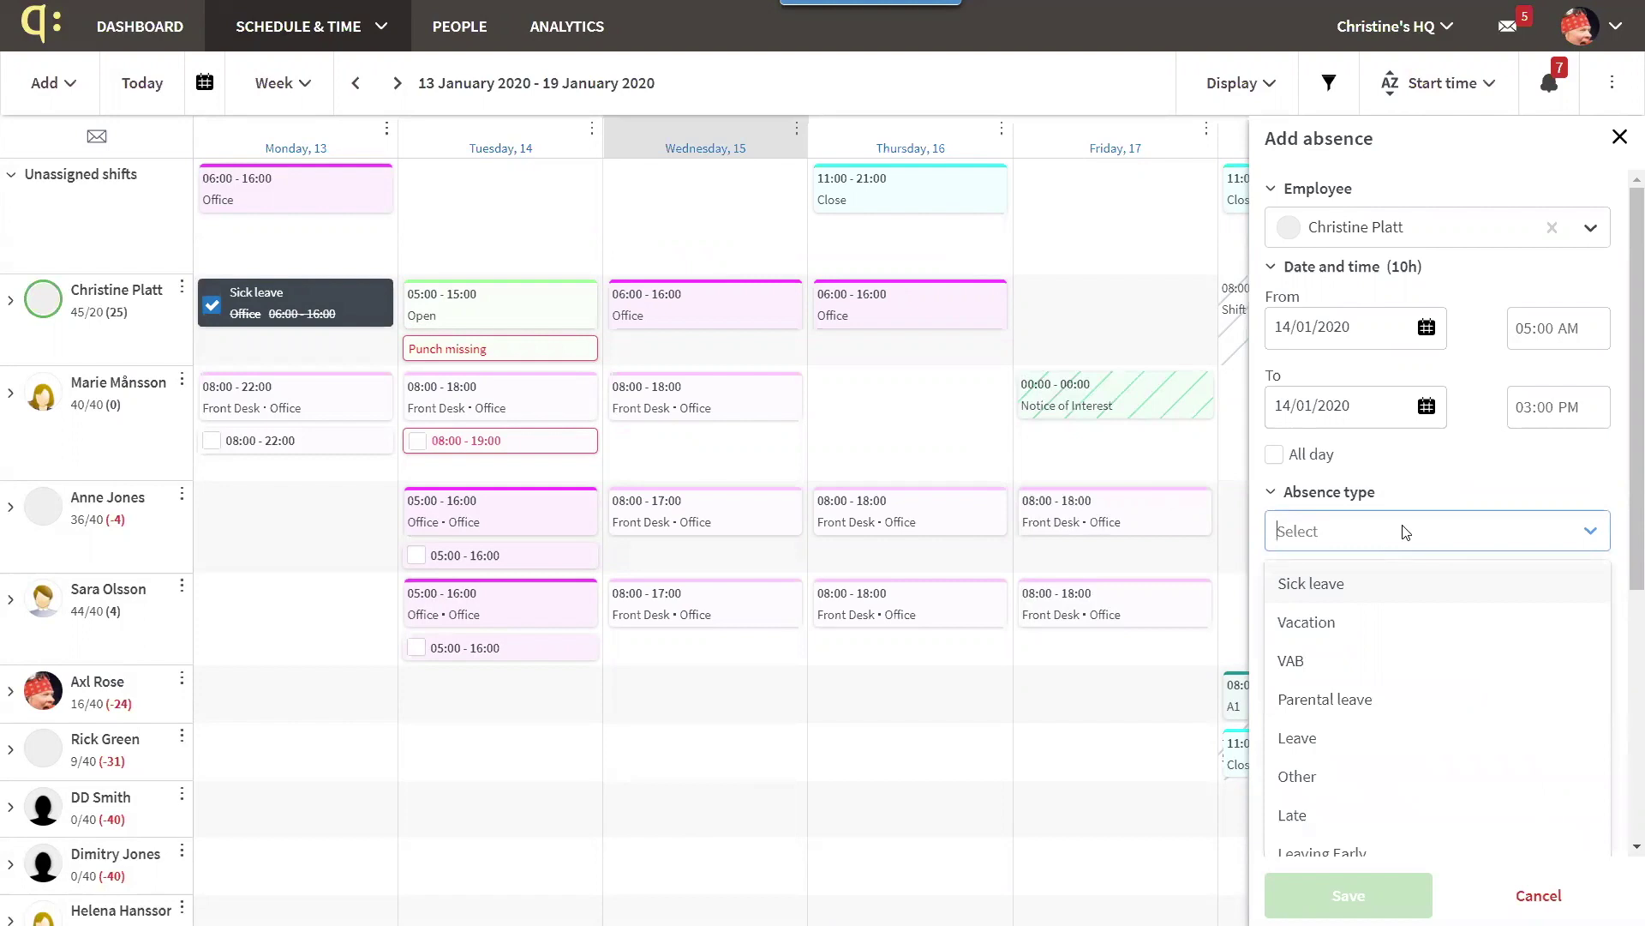
pyautogui.click(1320, 591)
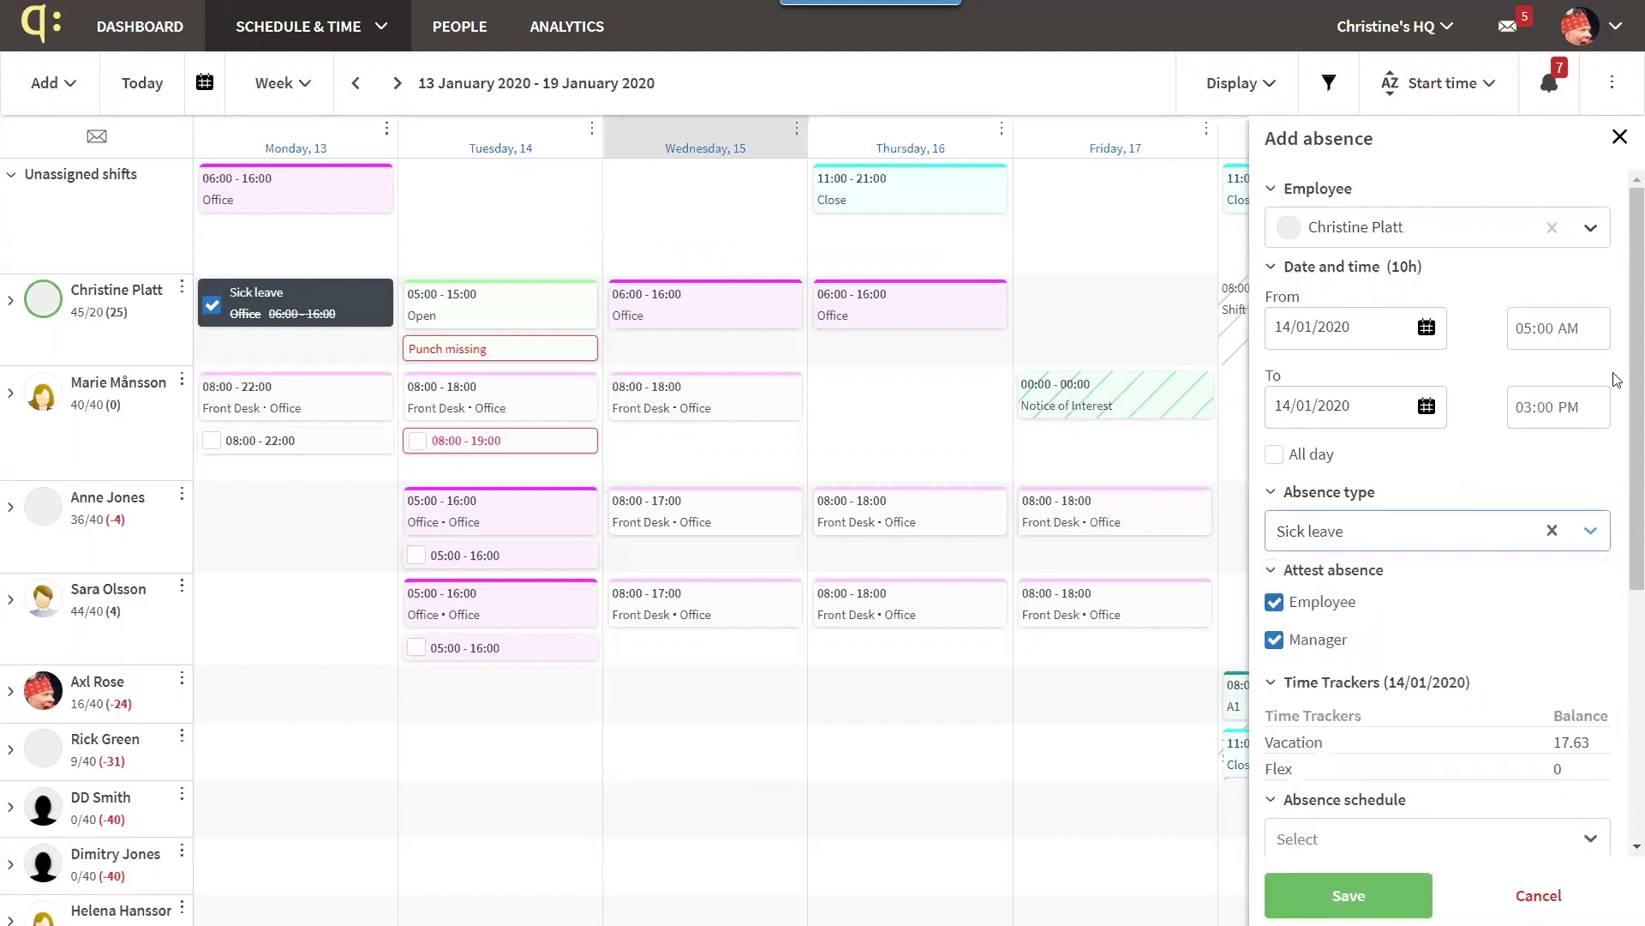
pyautogui.scroll(-2, 1622, 351)
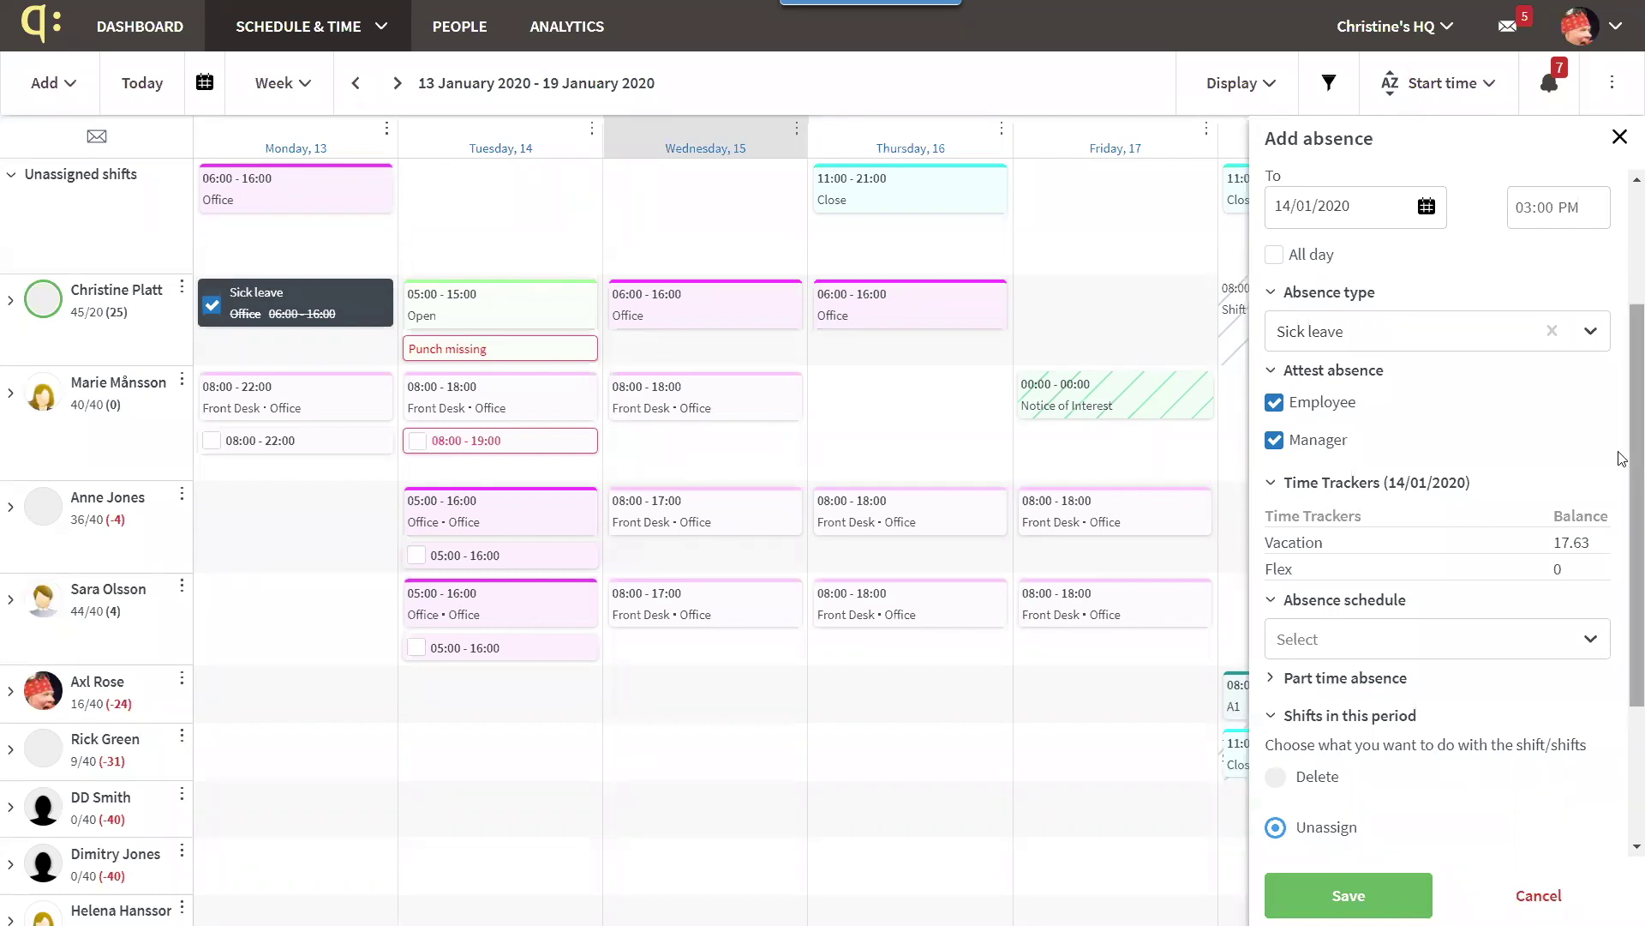
pyautogui.scroll(-2, 1622, 505)
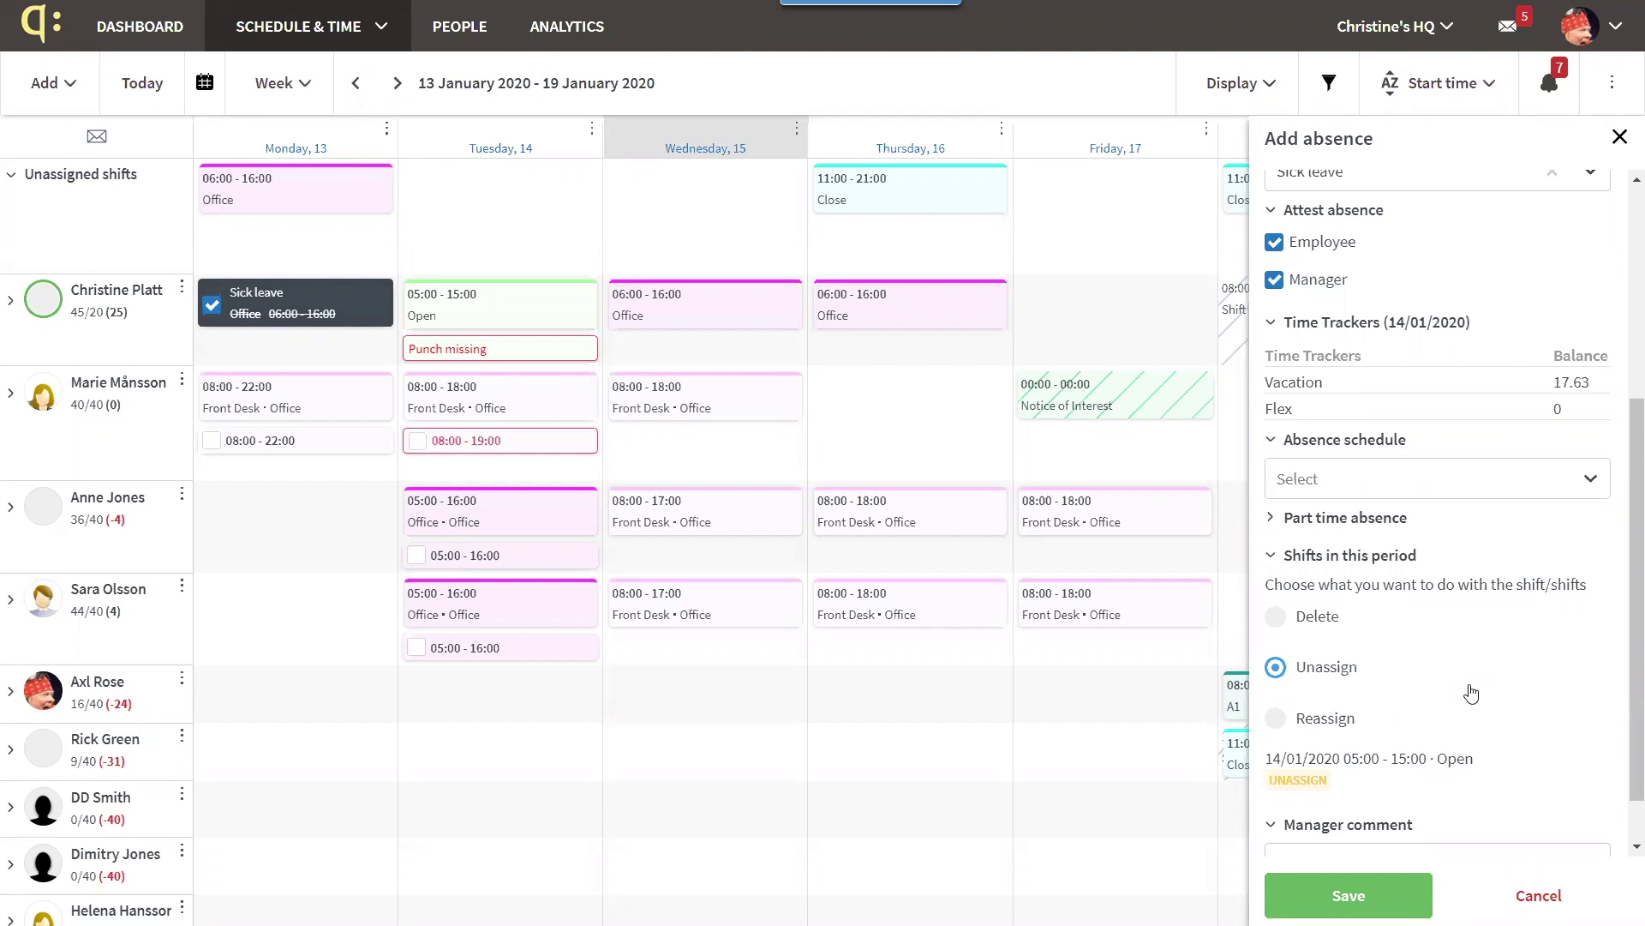
pyautogui.click(1276, 617)
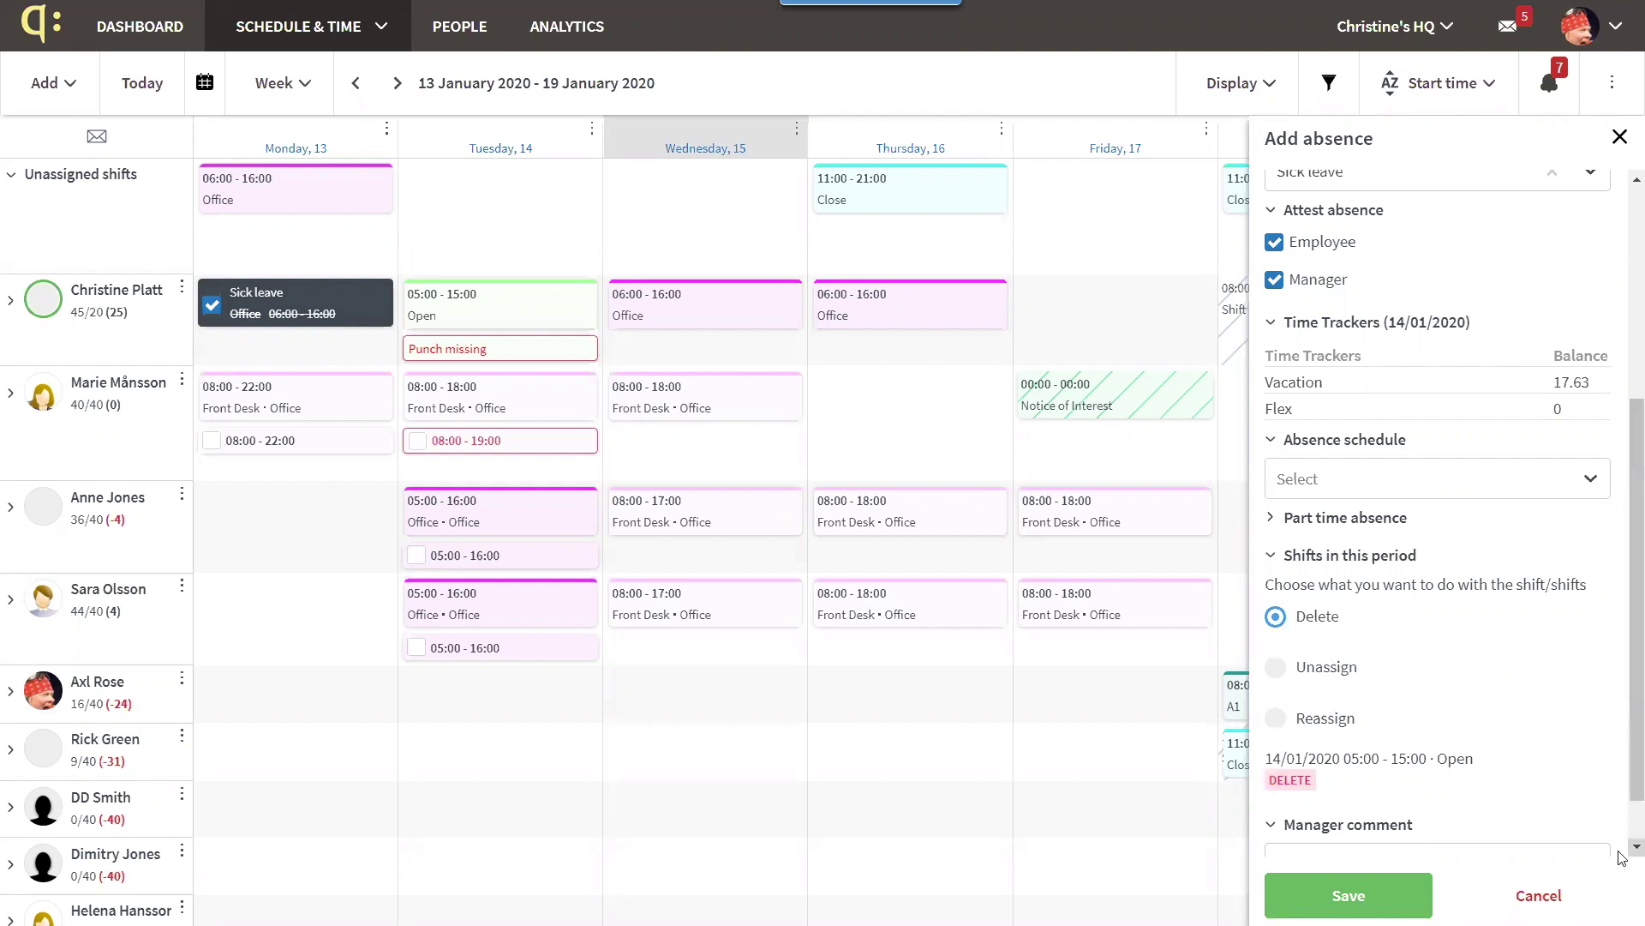
pyautogui.scroll(-1, 1622, 857)
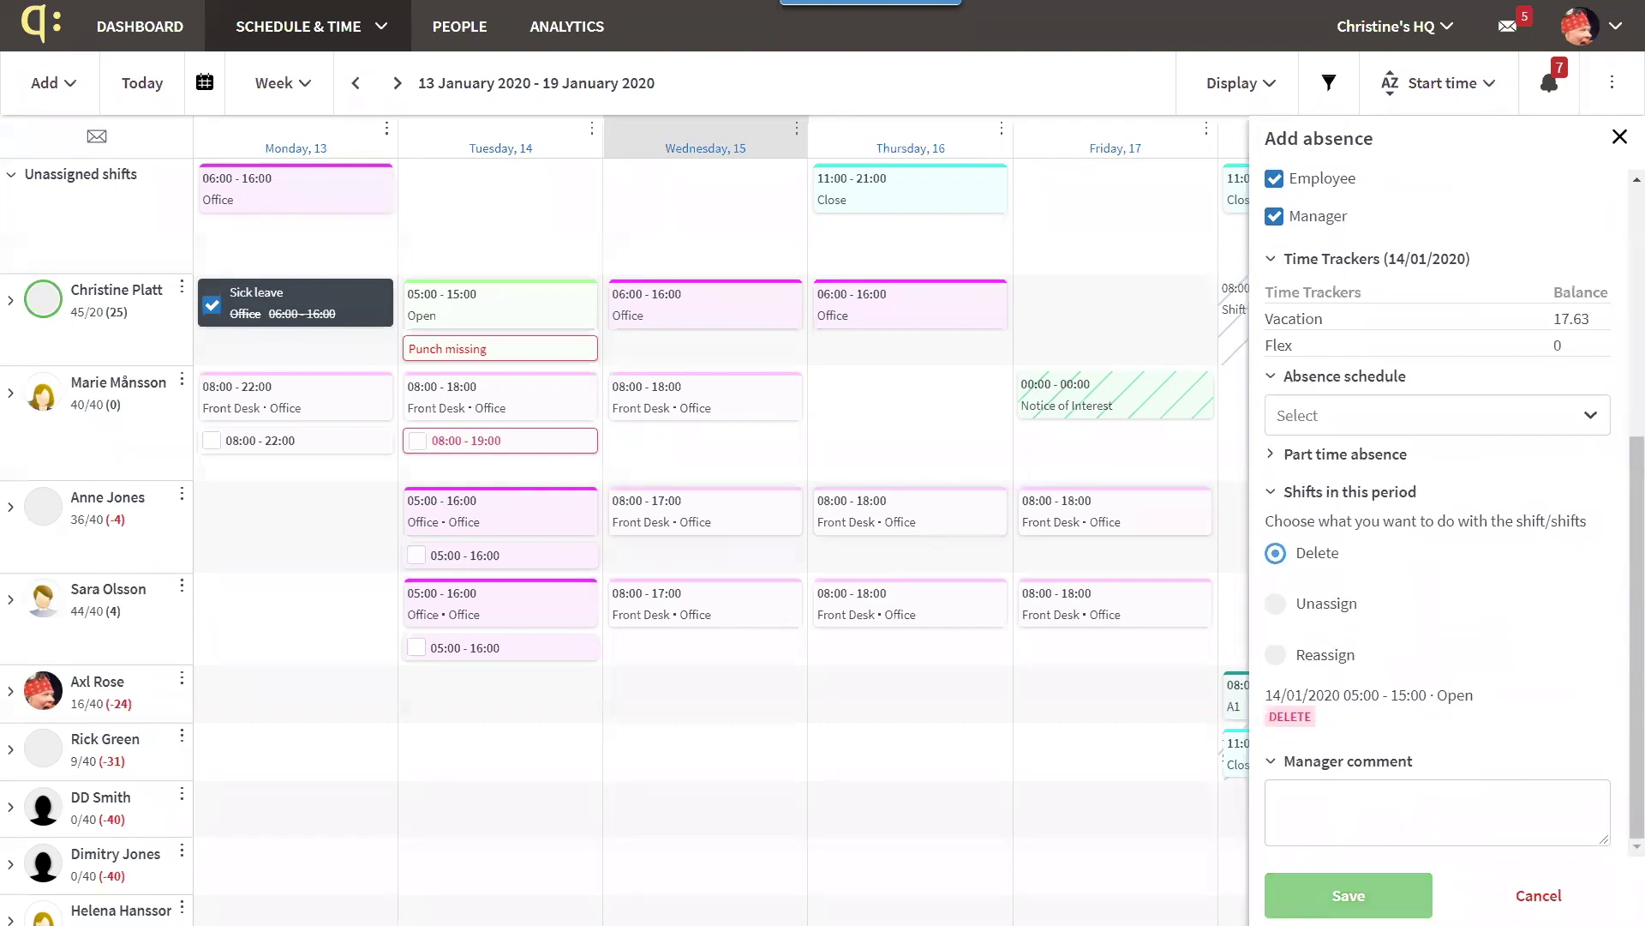
pyautogui.click(1348, 894)
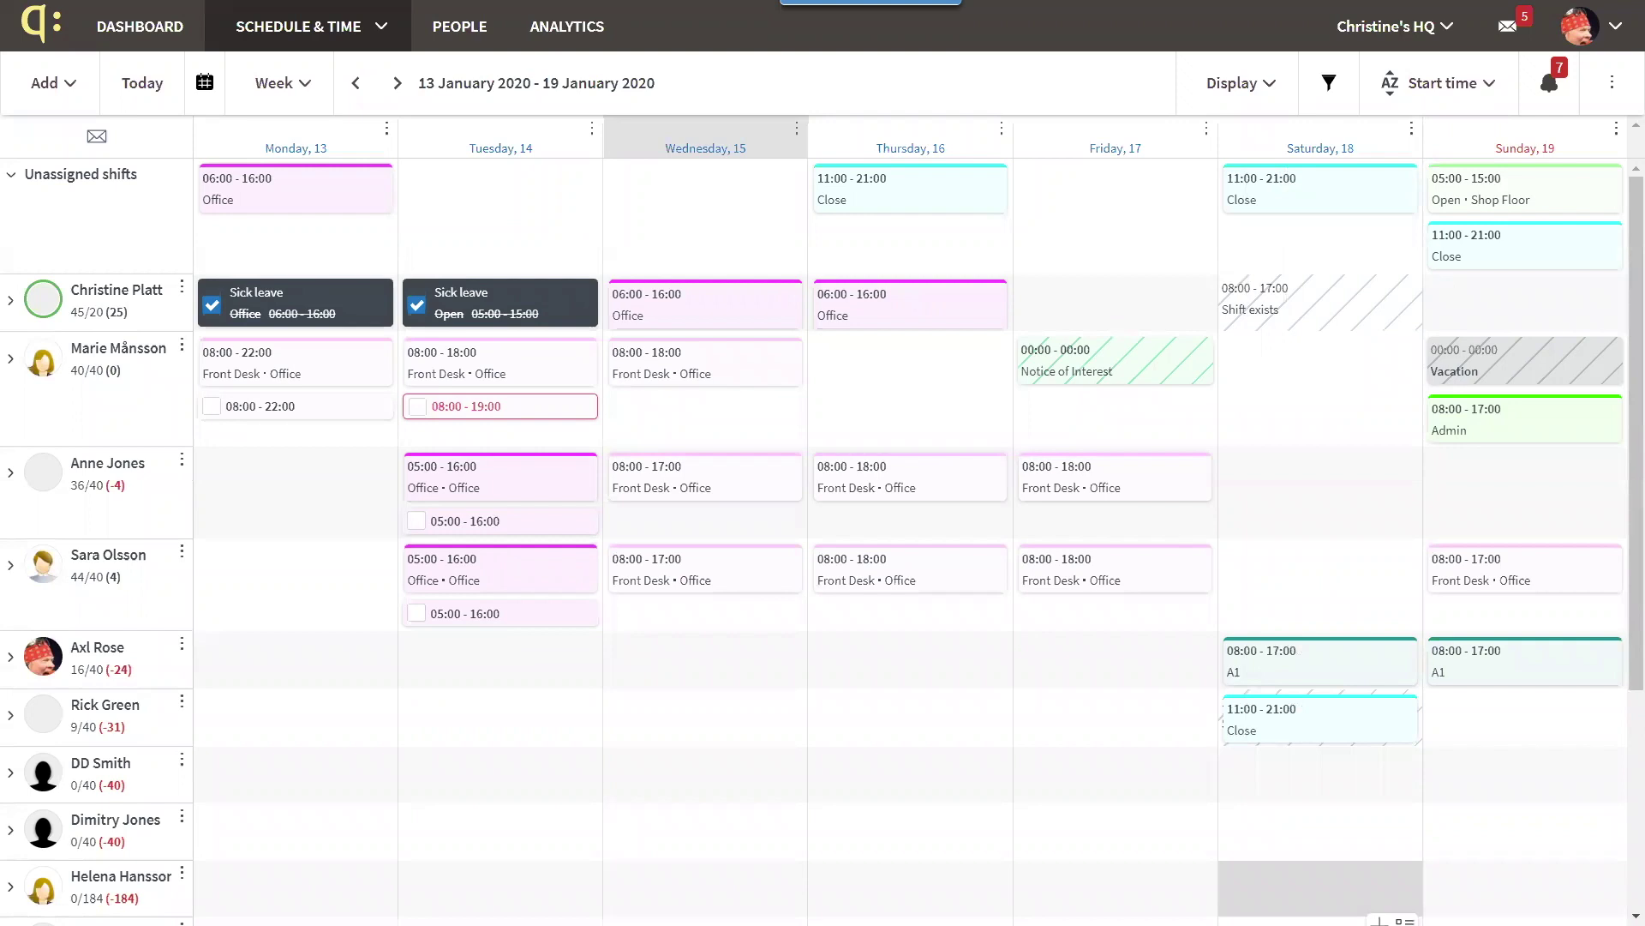
# Review the Add and time period options, including the Custom range, and look at the following week before returning to 13–19 January 2020
pyautogui.click(65, 94)
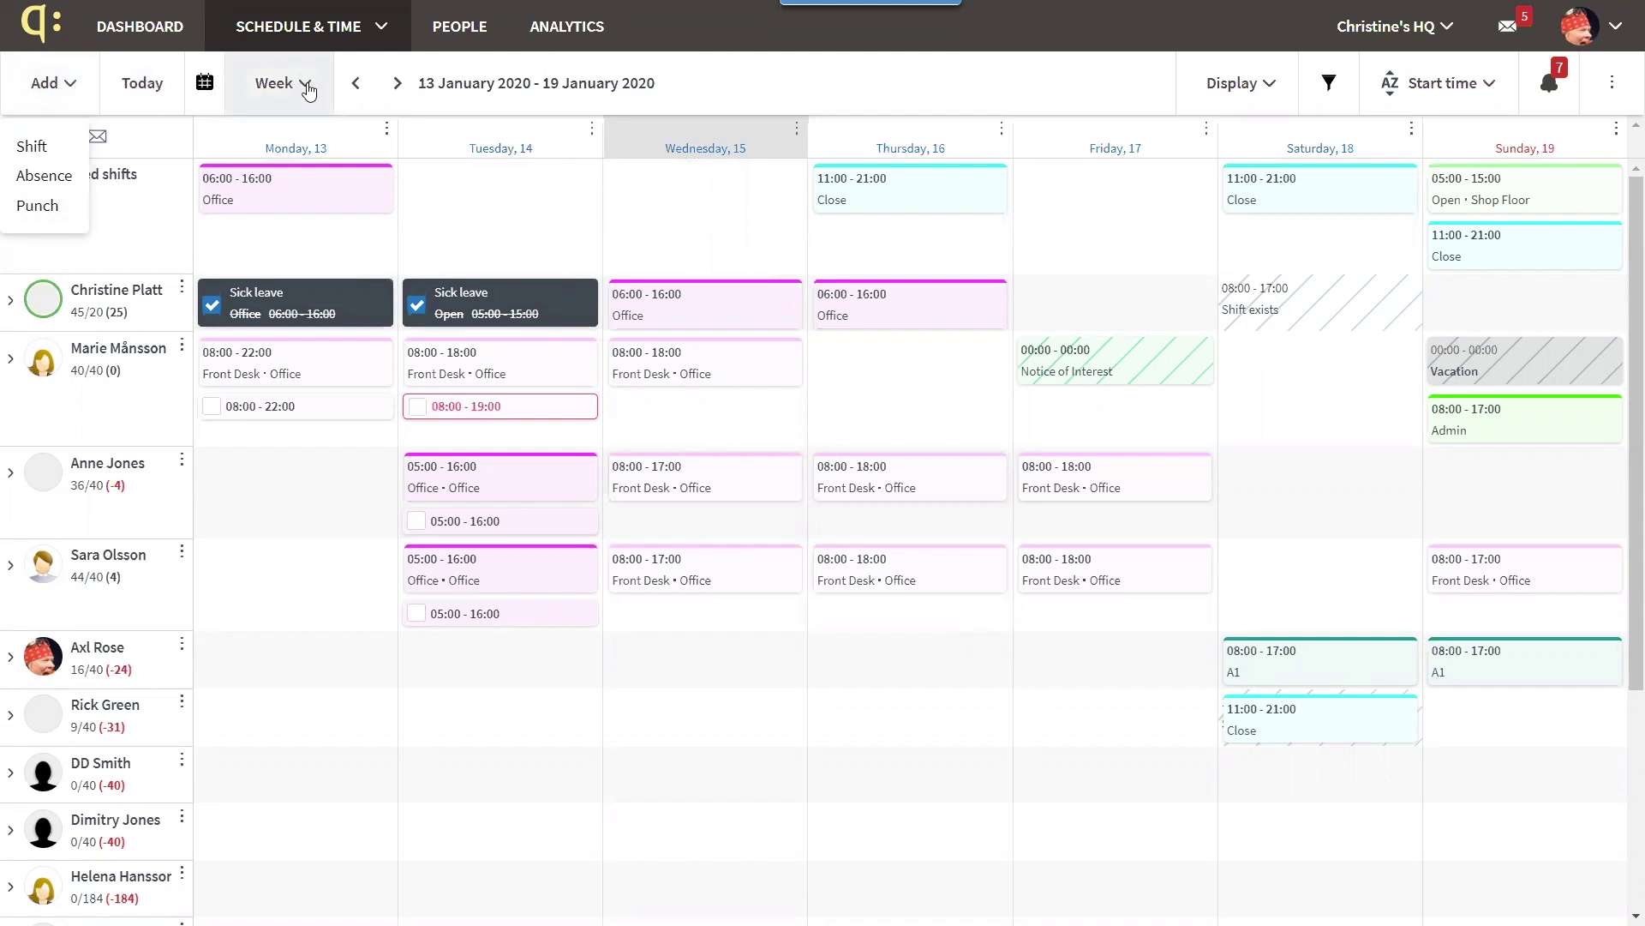
pyautogui.click(68, 91)
pyautogui.click(307, 89)
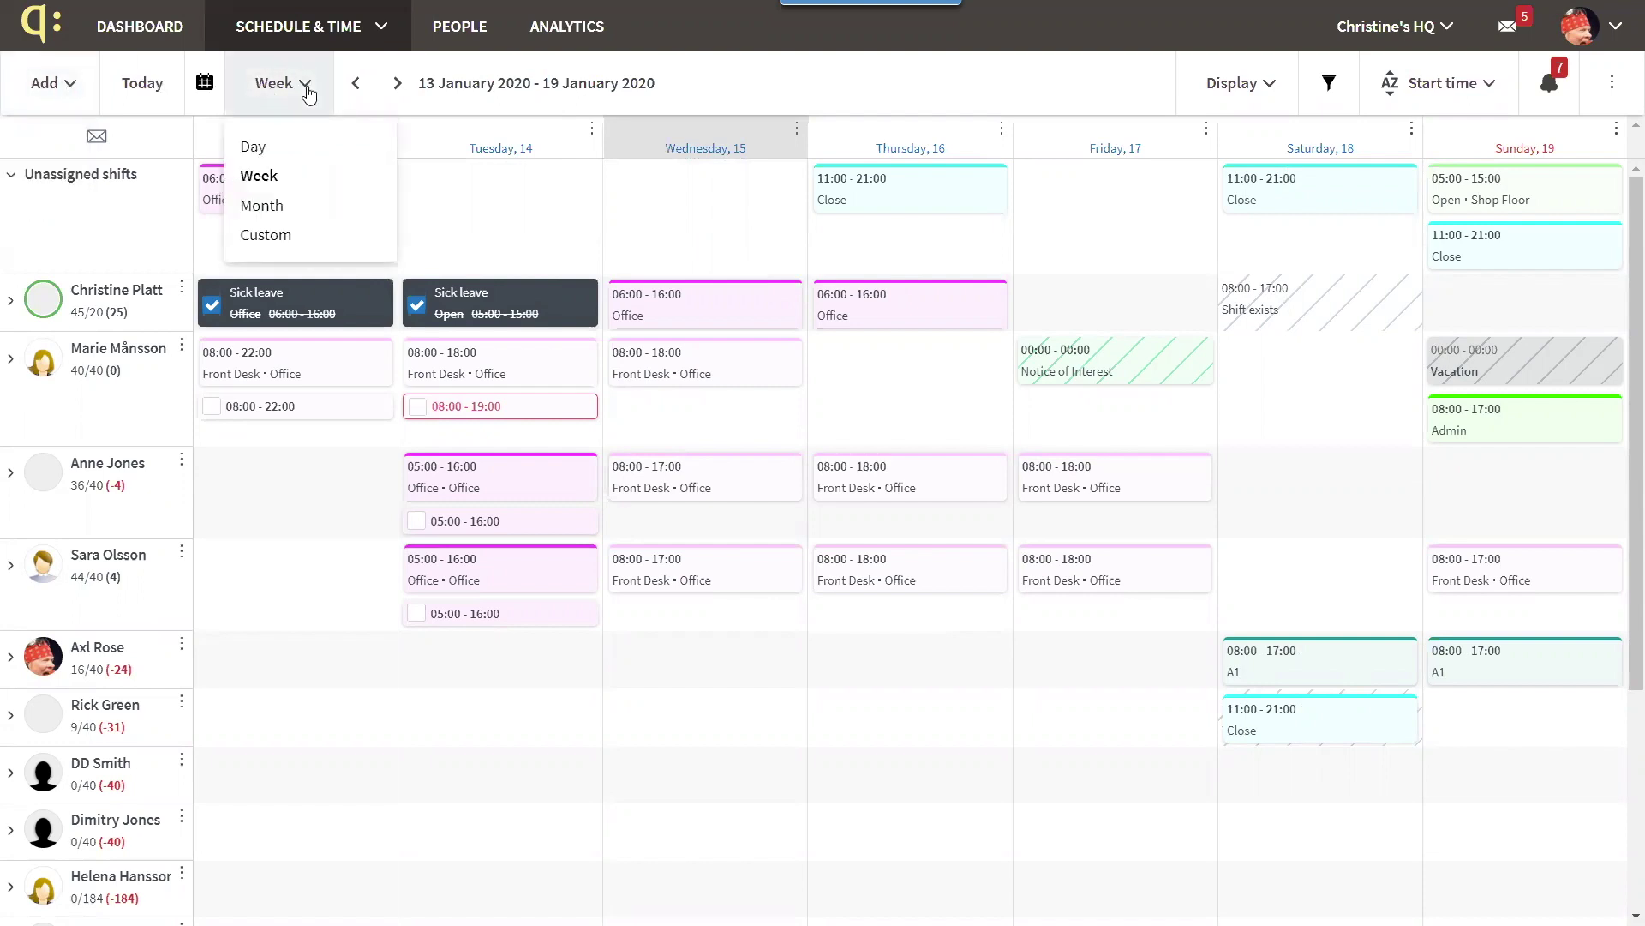
pyautogui.click(283, 237)
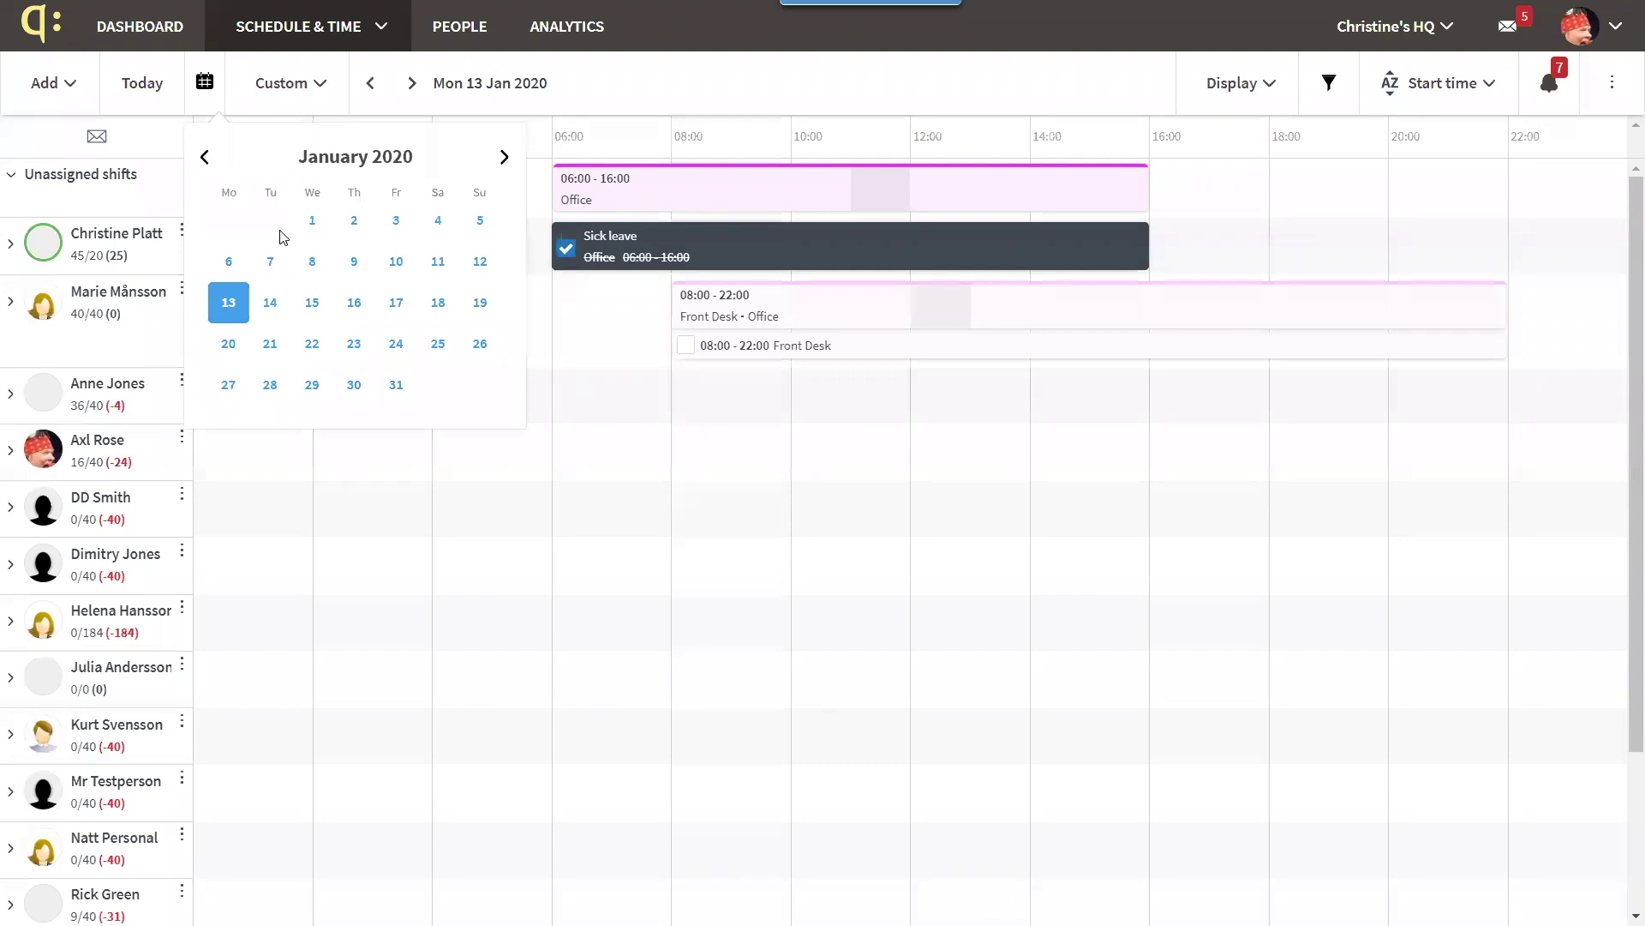
pyautogui.click(322, 104)
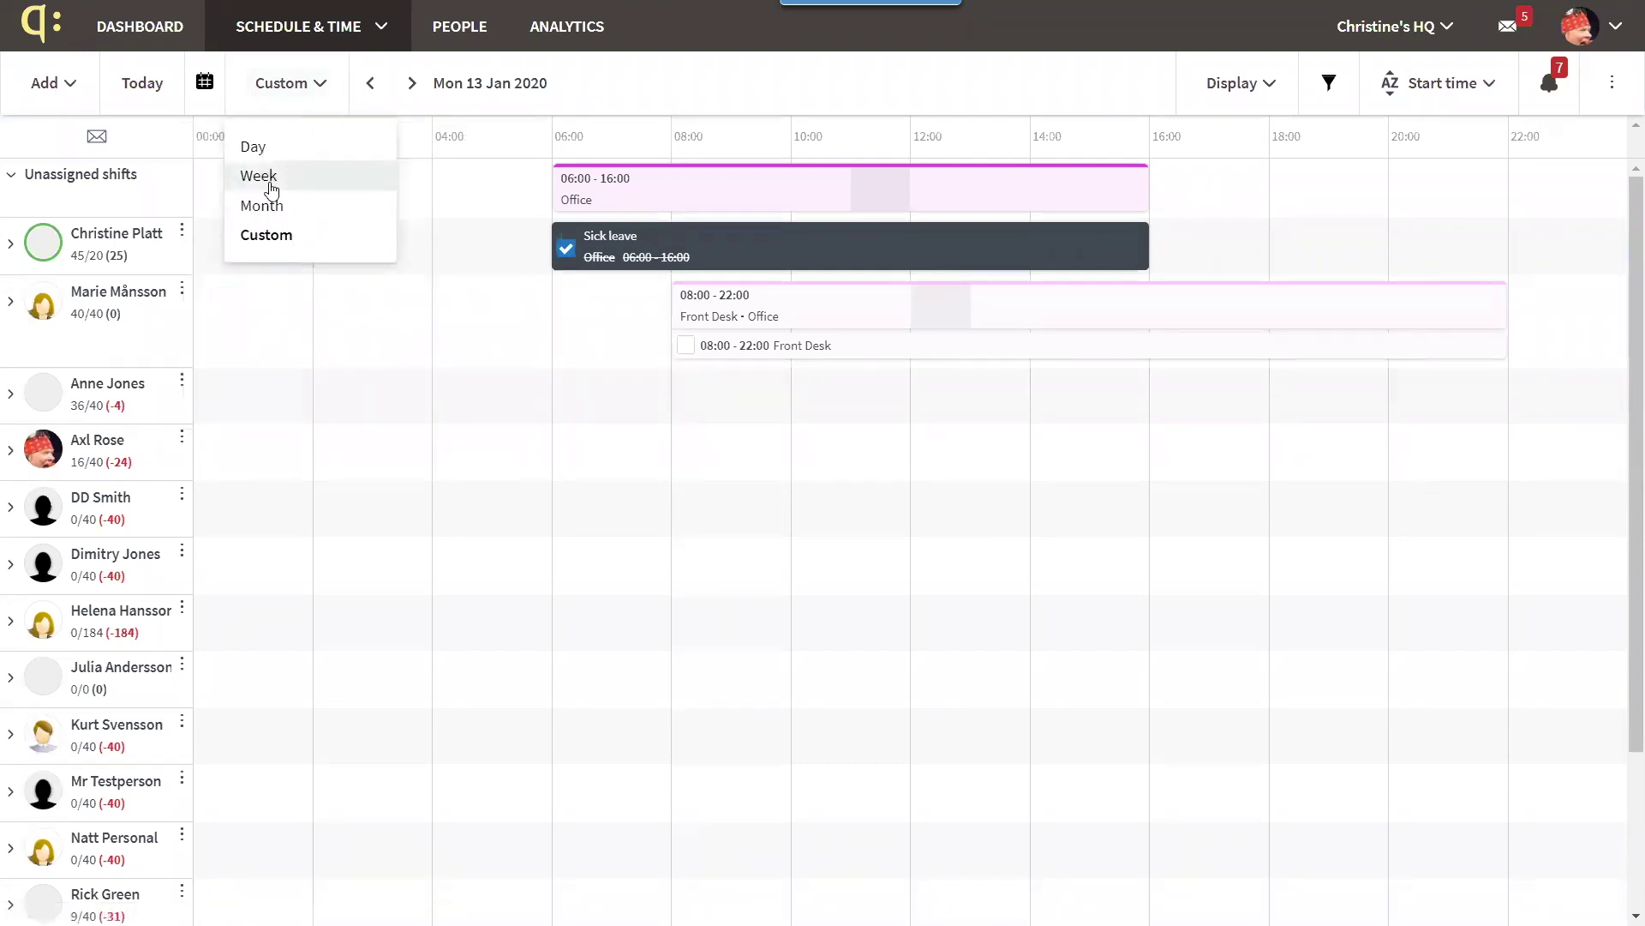
pyautogui.click(270, 183)
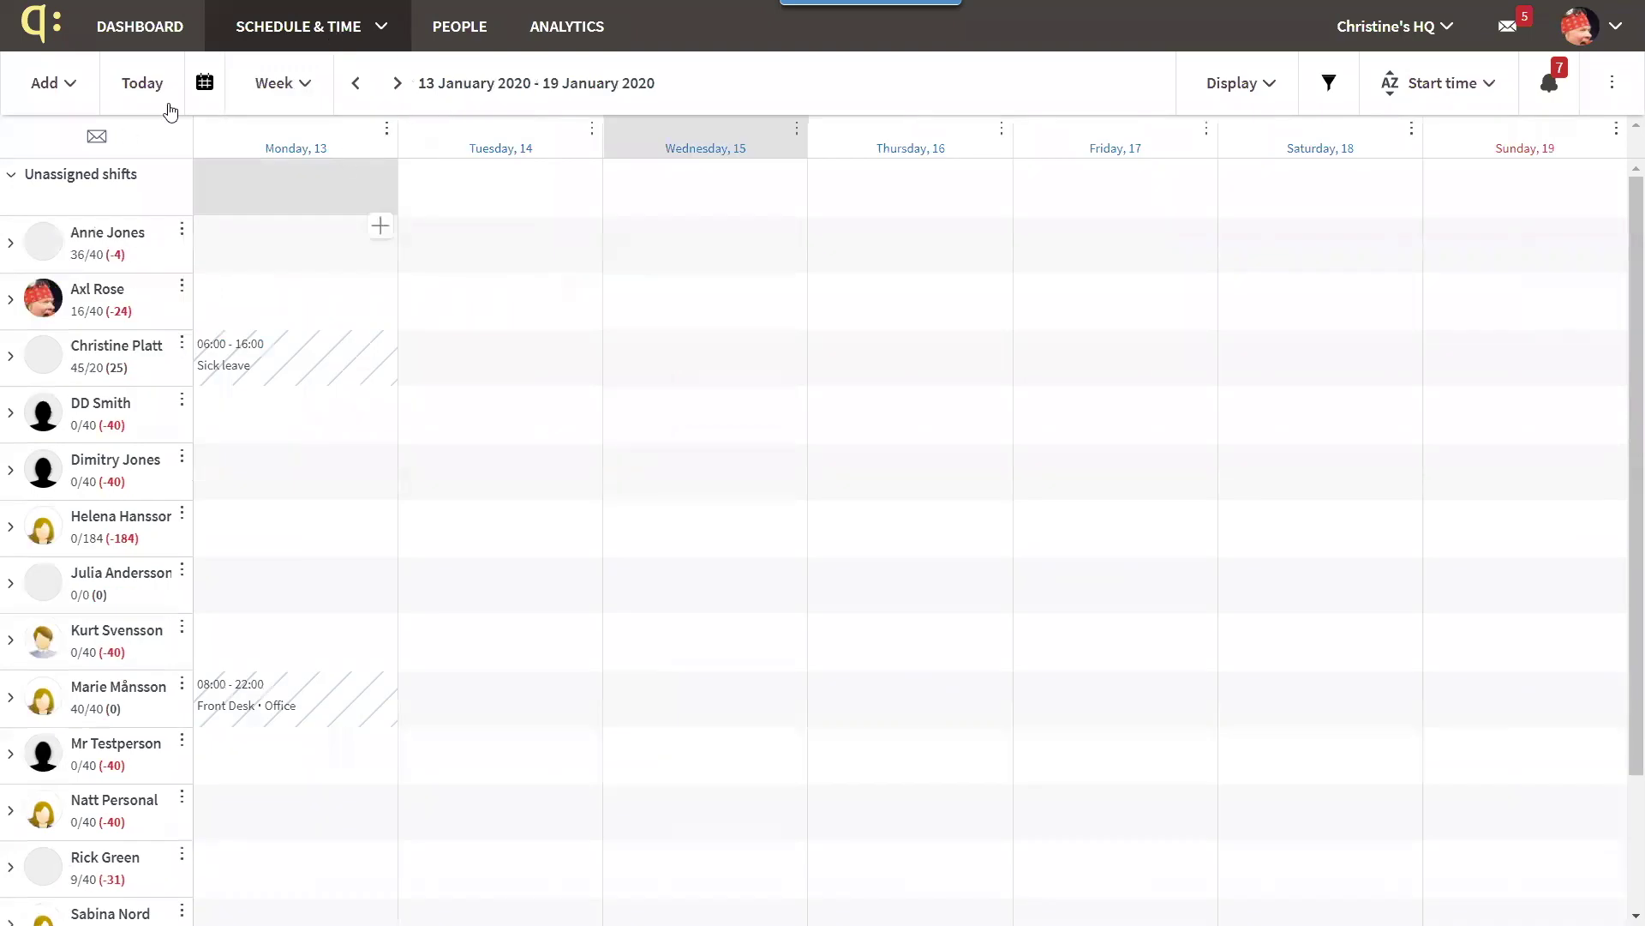
pyautogui.click(398, 84)
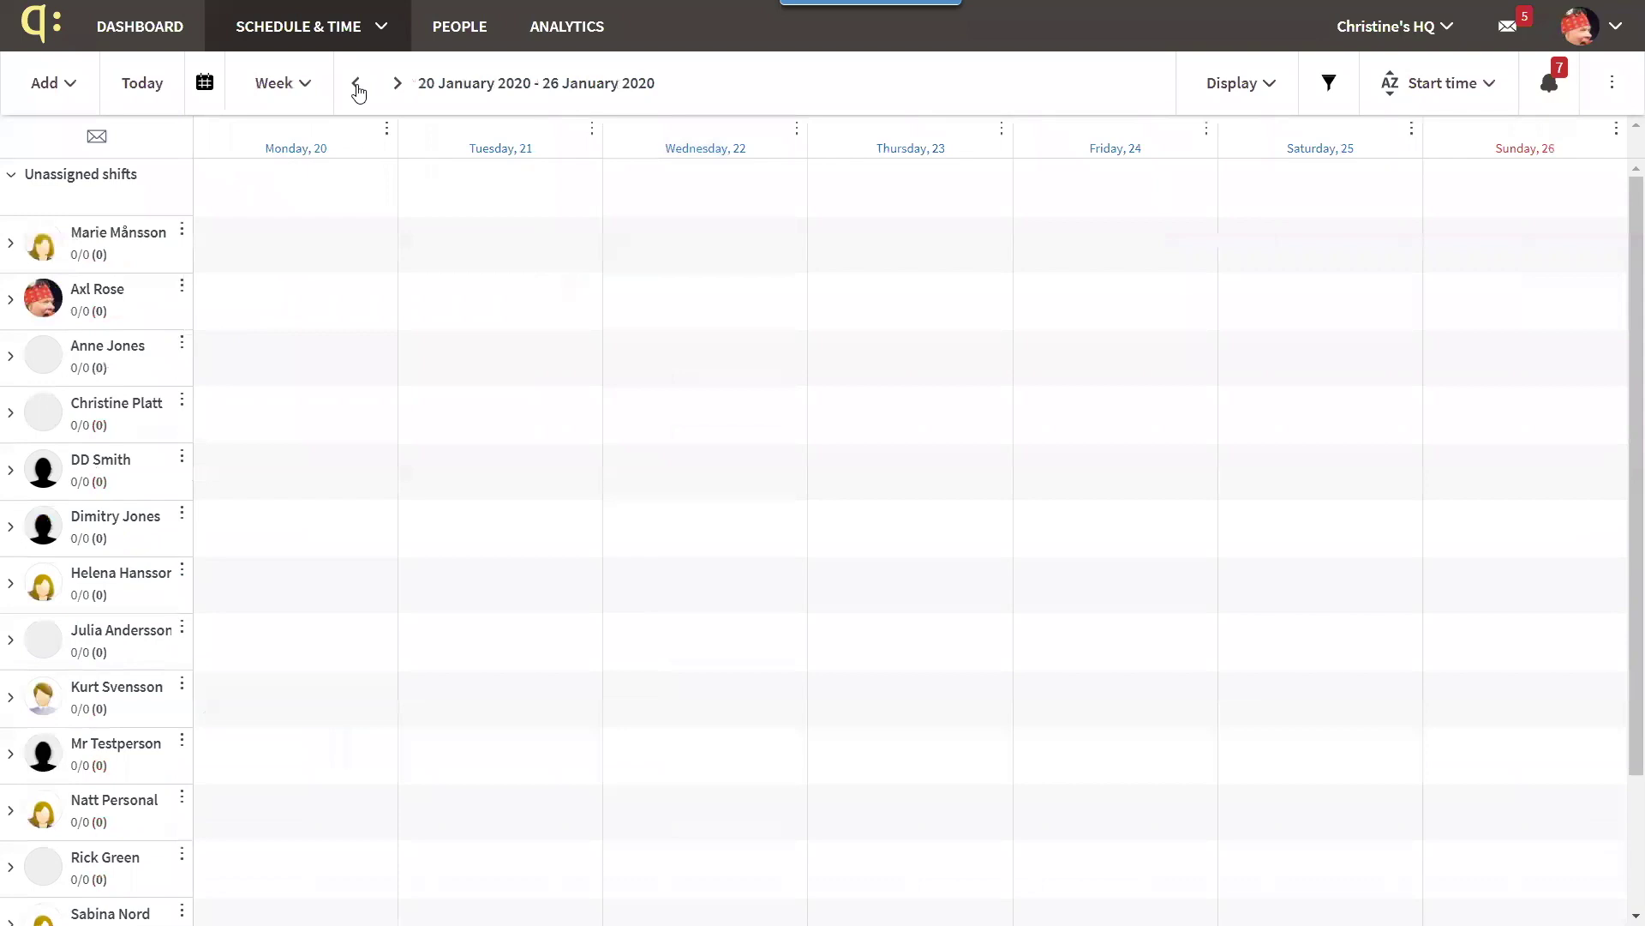
pyautogui.click(356, 84)
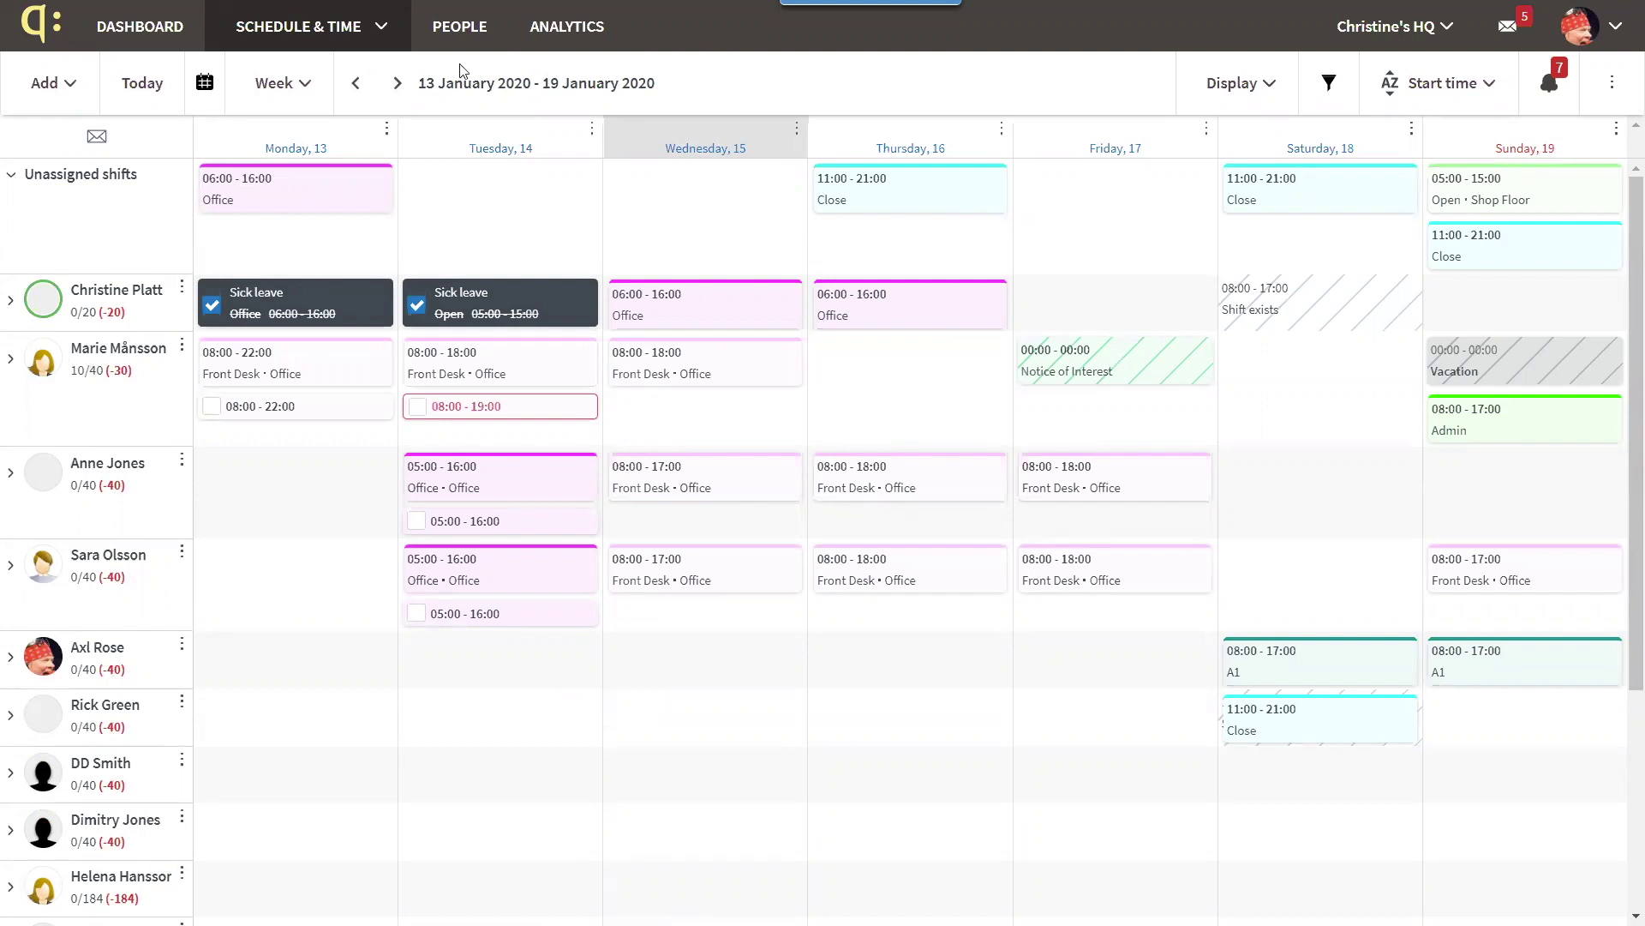
# Show the Statistics for the week and browse the summary totals
pyautogui.click(1275, 96)
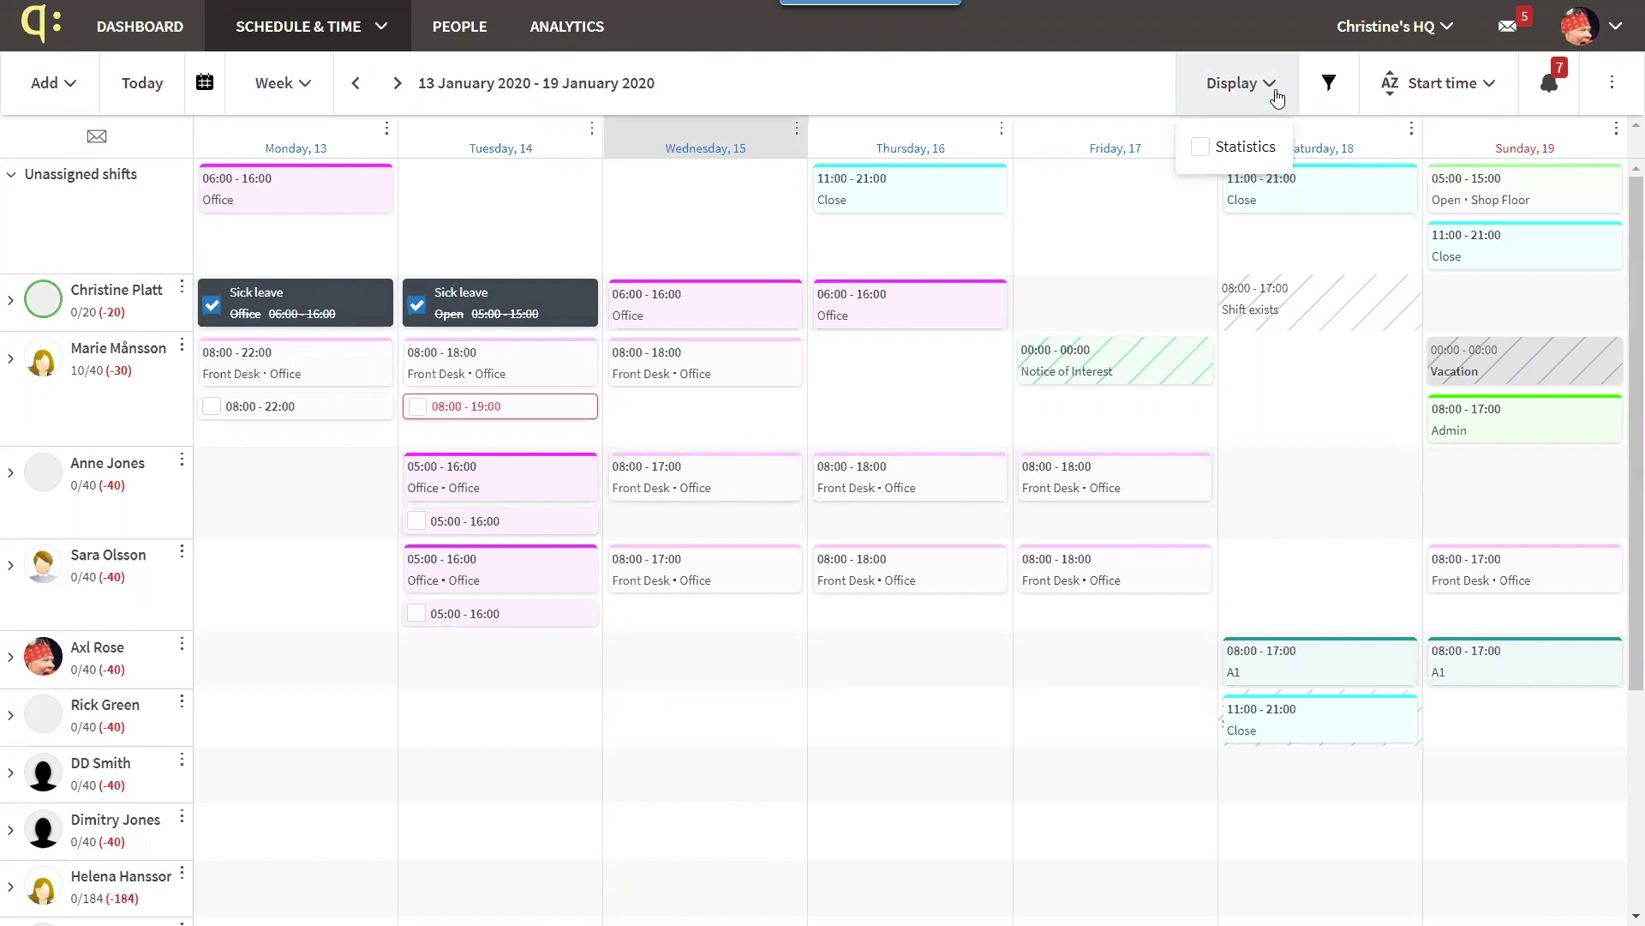
pyautogui.click(1201, 150)
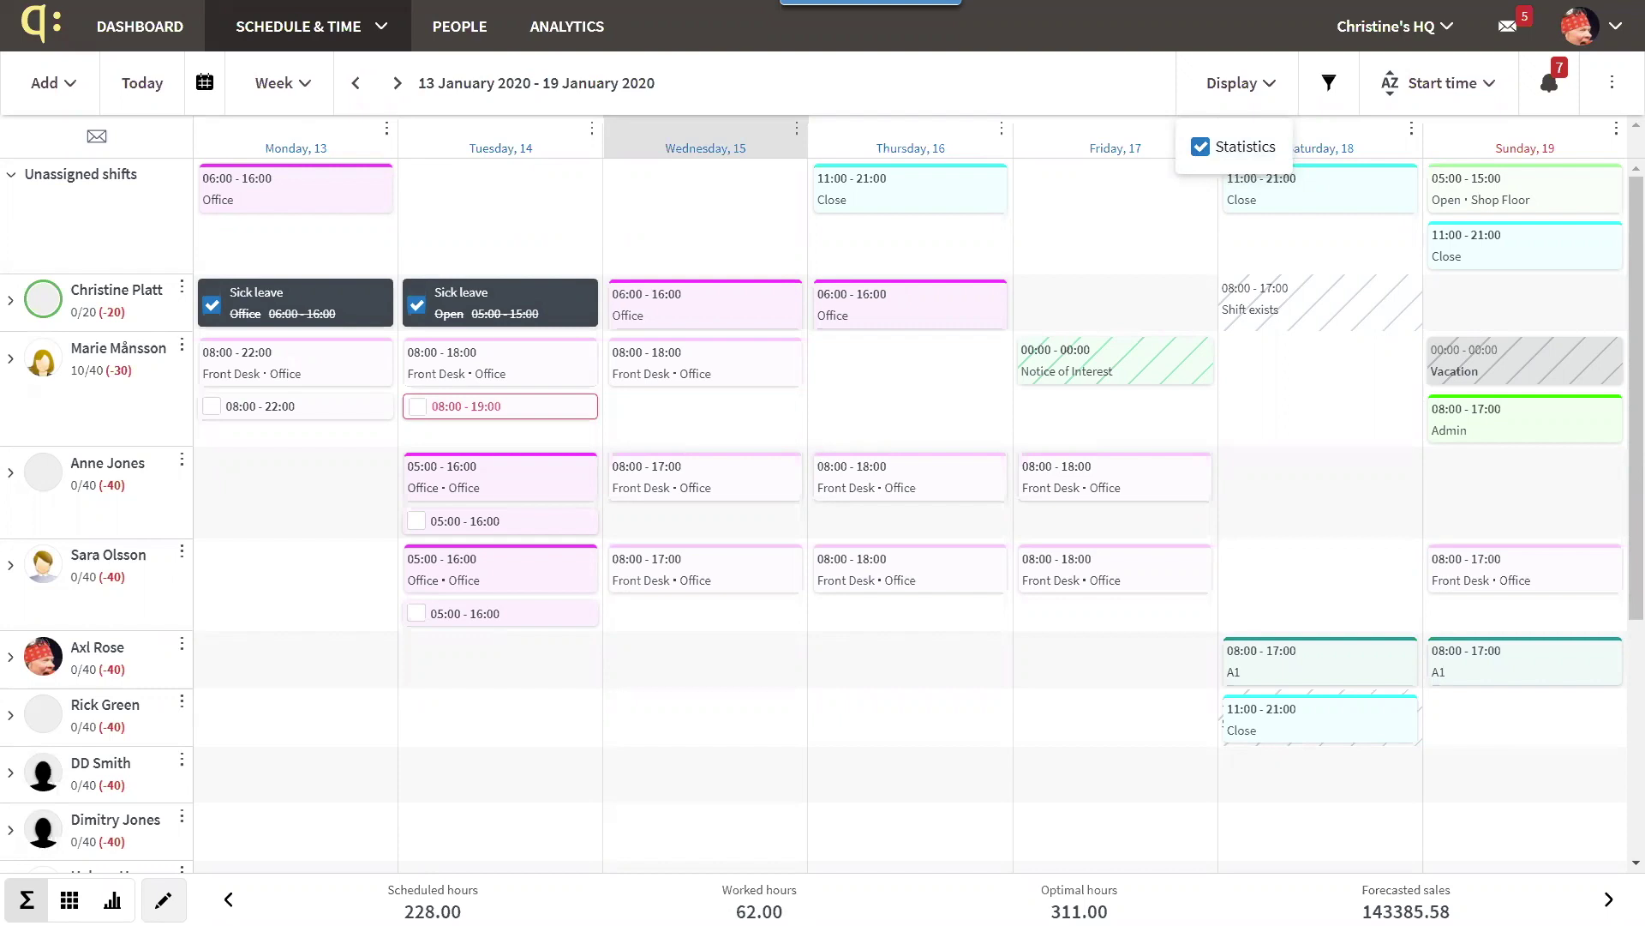
pyautogui.click(1609, 900)
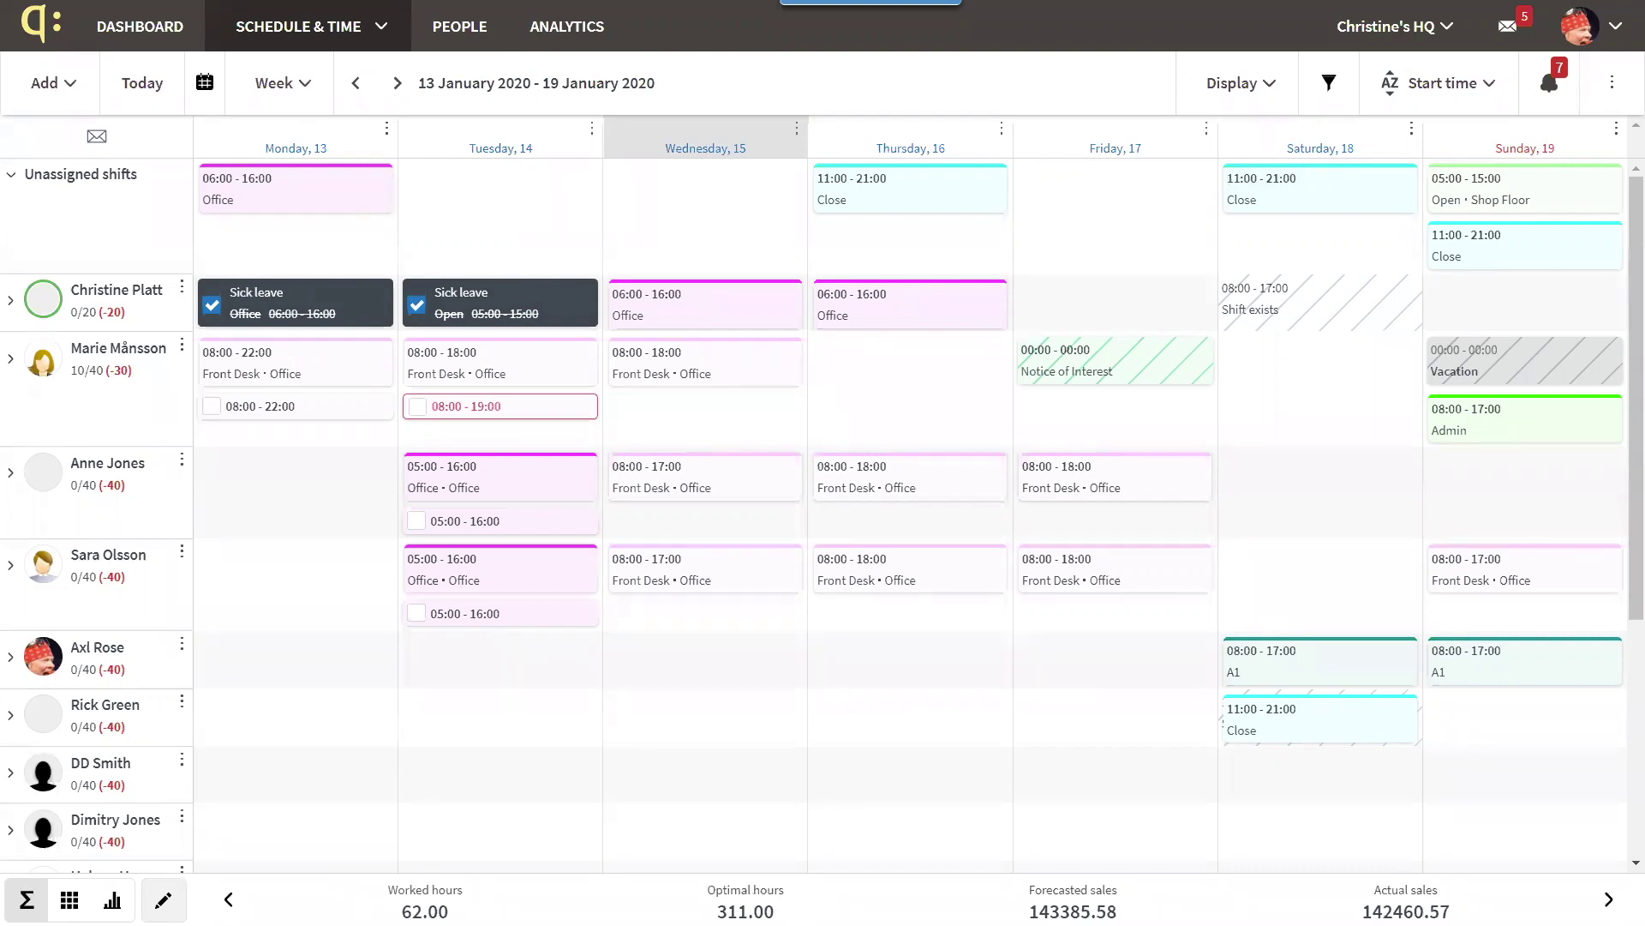
# Remove Optimal hours and Scheduled - Optimal hours from the statistics, add Leave hours, and check the remaining summary figures
pyautogui.click(163, 900)
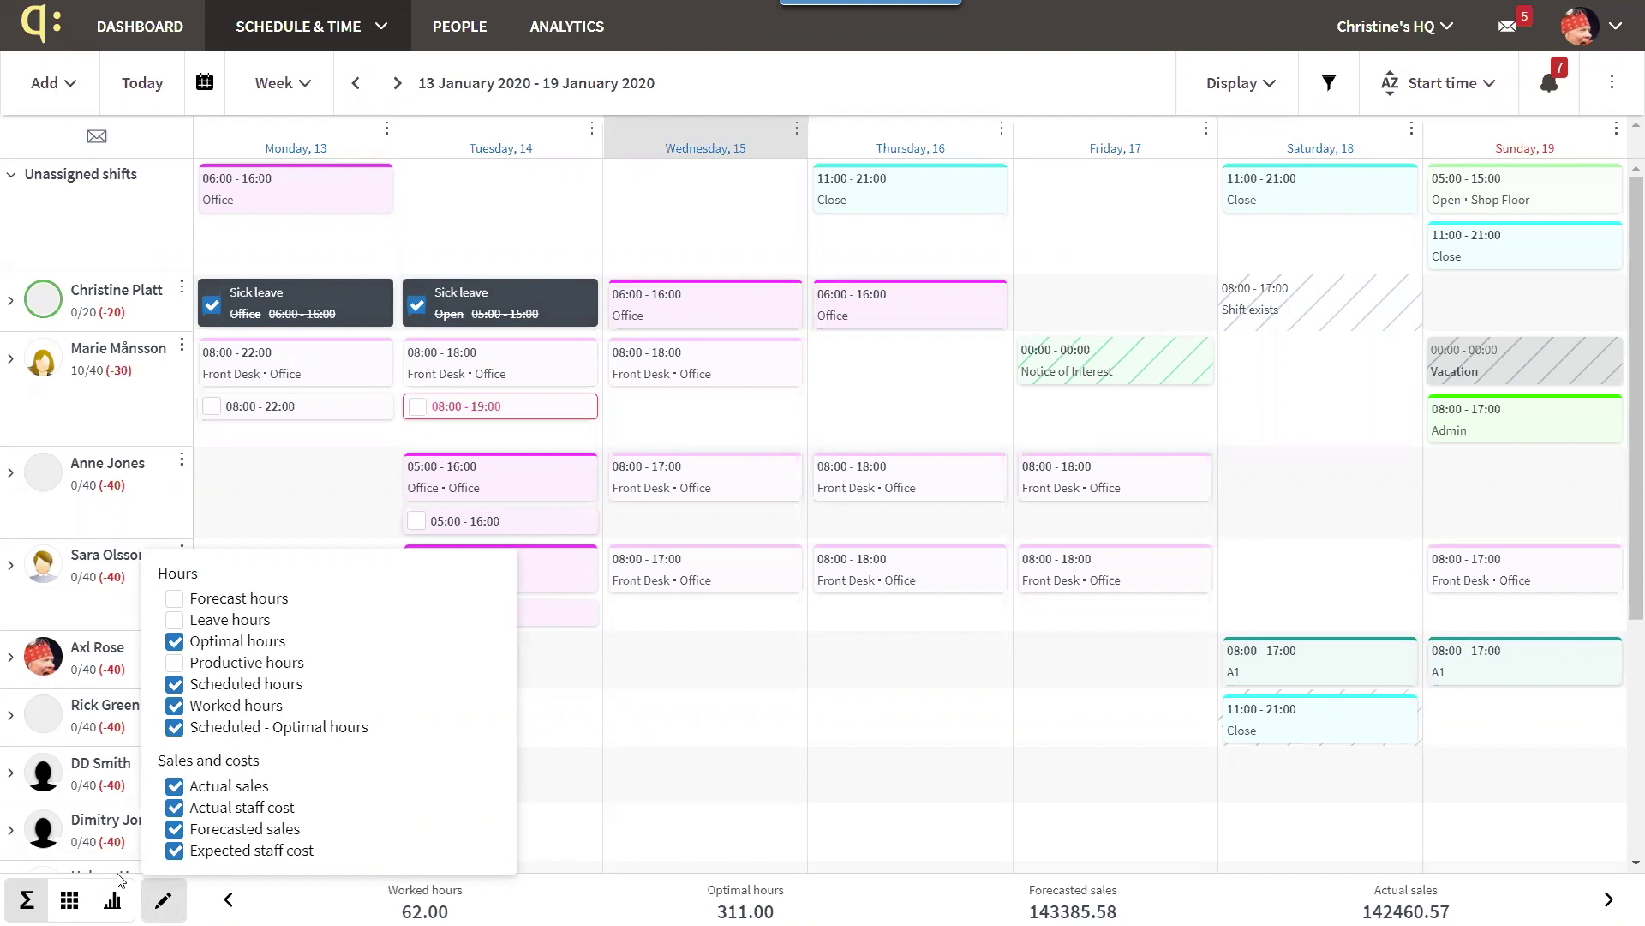
pyautogui.click(174, 643)
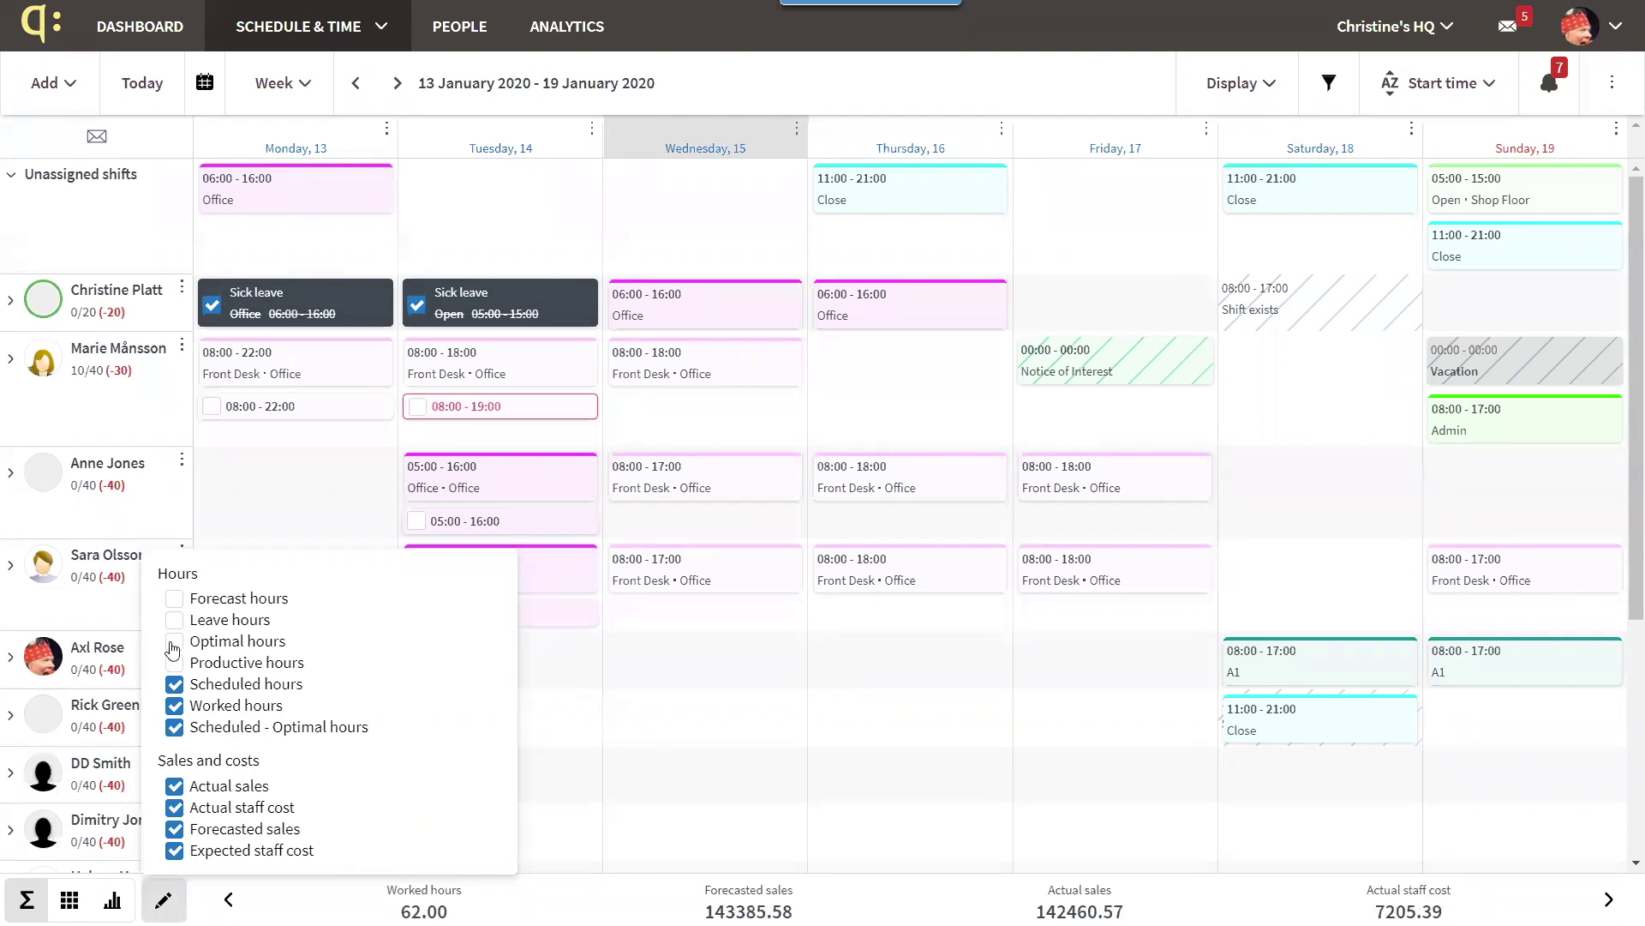
pyautogui.click(177, 728)
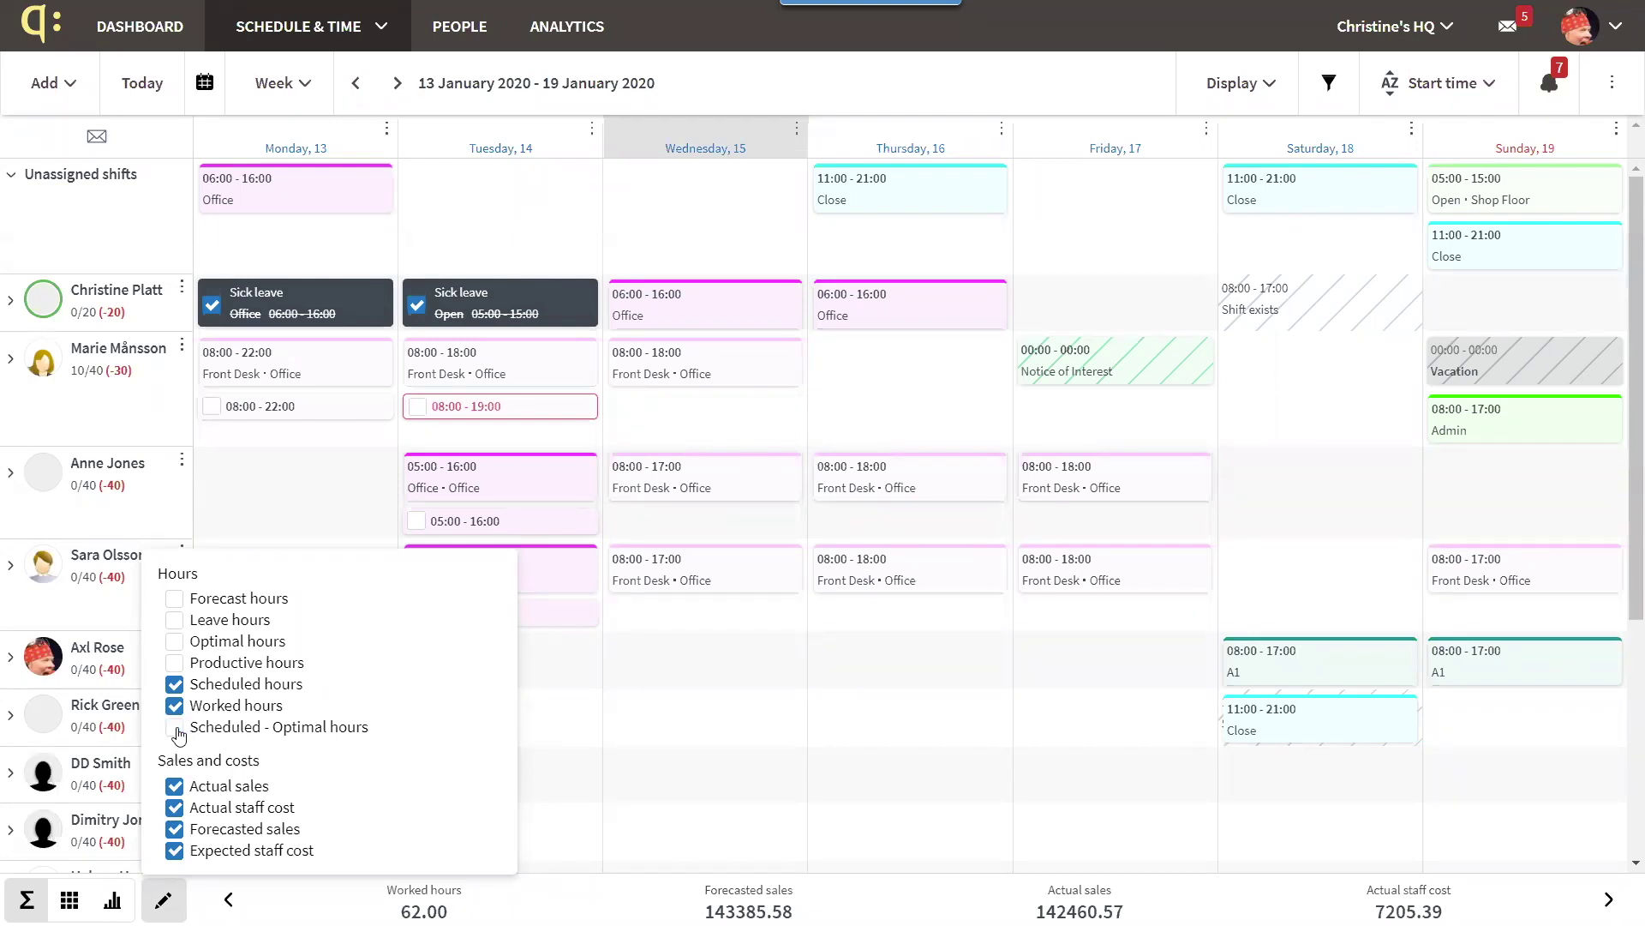
pyautogui.click(176, 630)
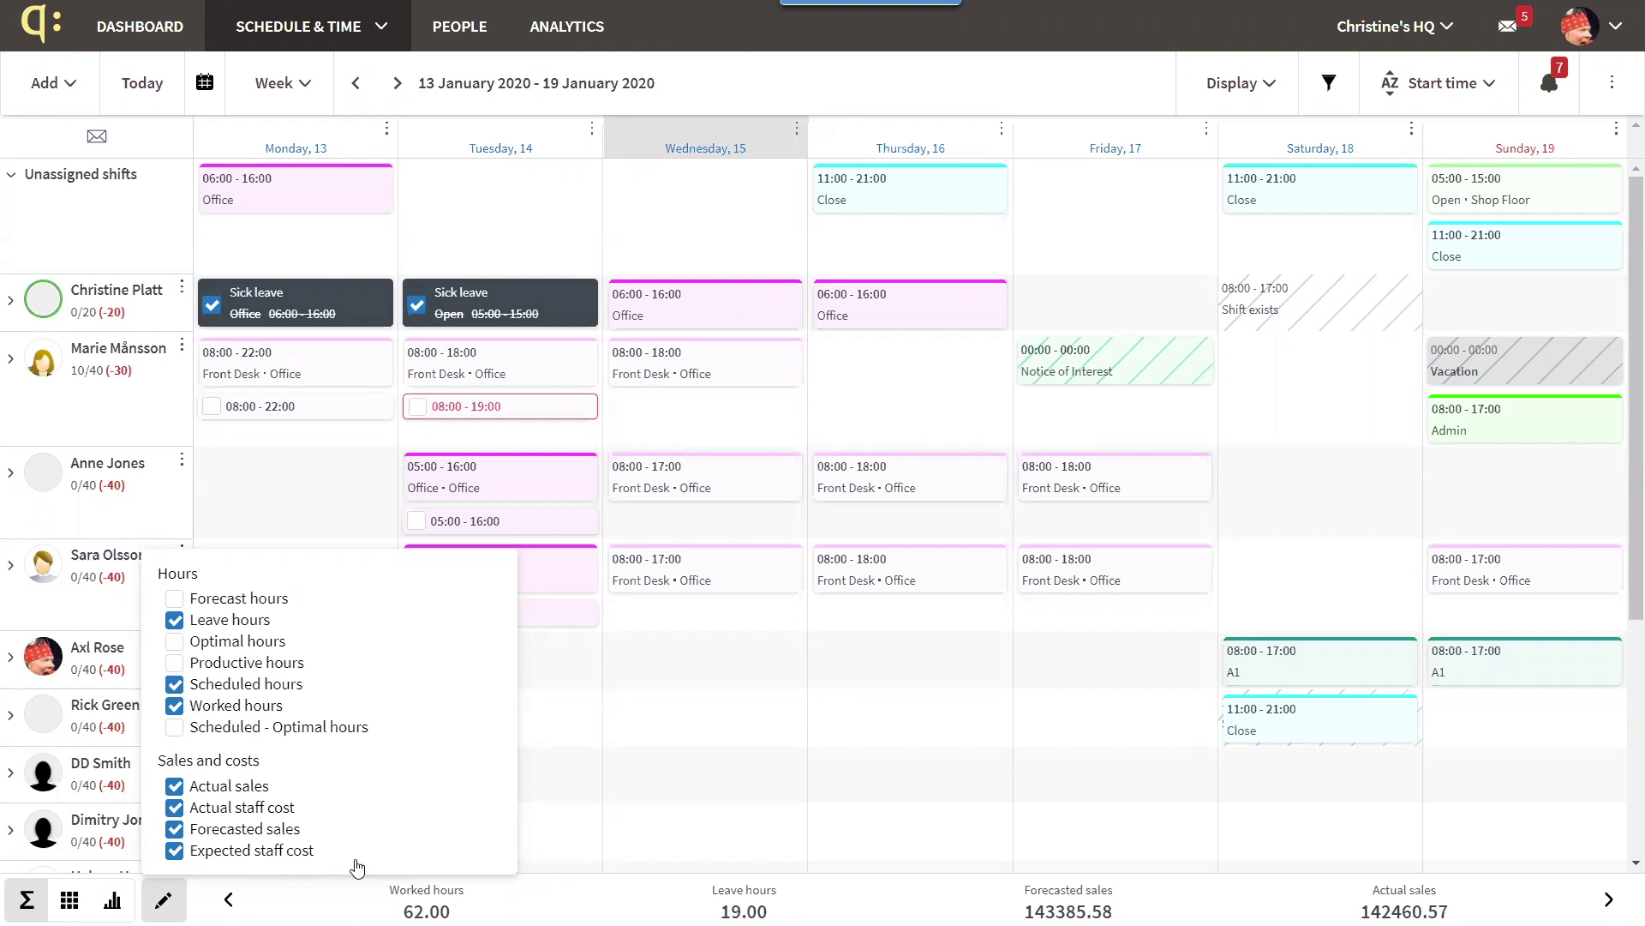
pyautogui.click(444, 663)
pyautogui.click(1610, 899)
pyautogui.click(1609, 899)
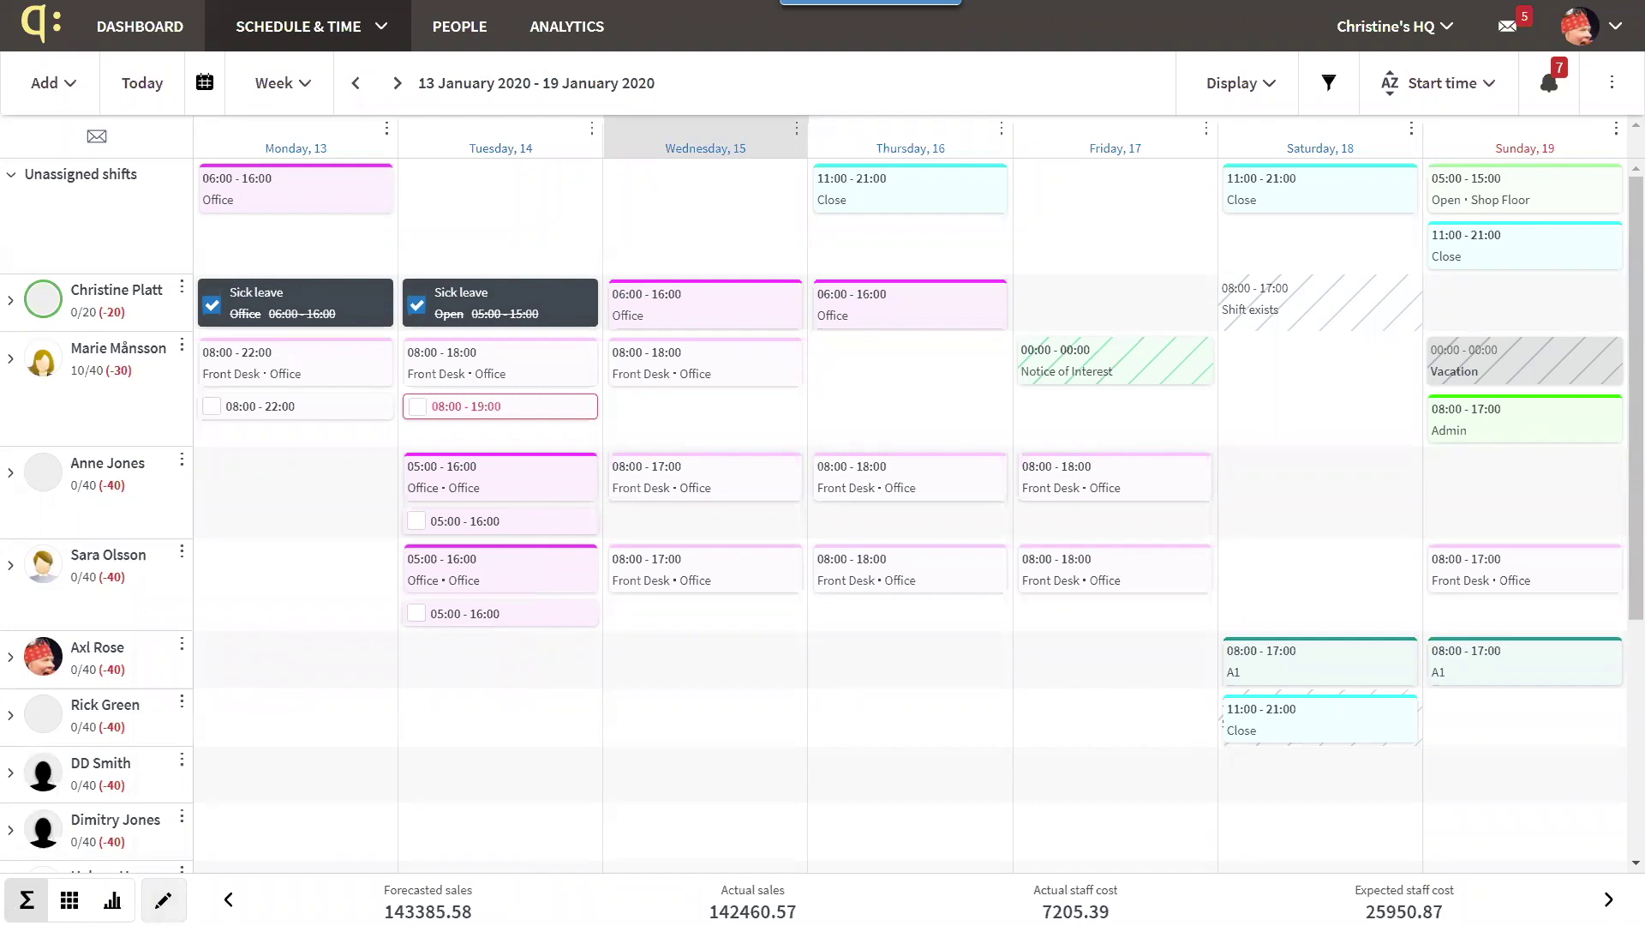
# Display the statistics as charts and examine Monday 13 January in the day view before returning to the week view
pyautogui.click(112, 900)
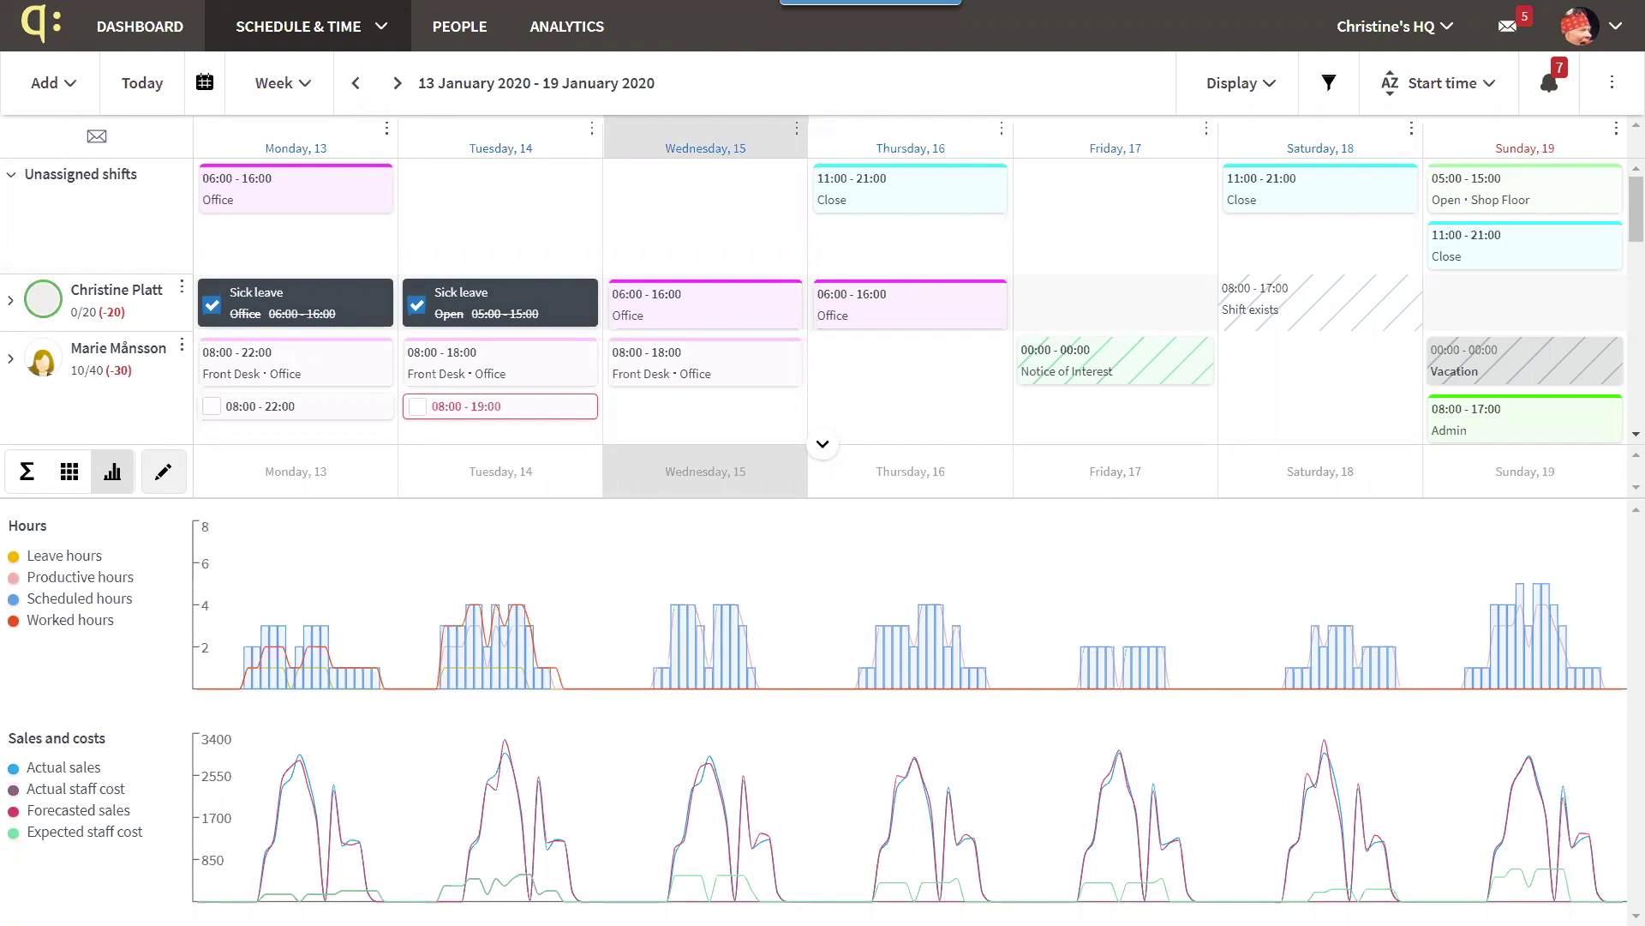
pyautogui.click(292, 151)
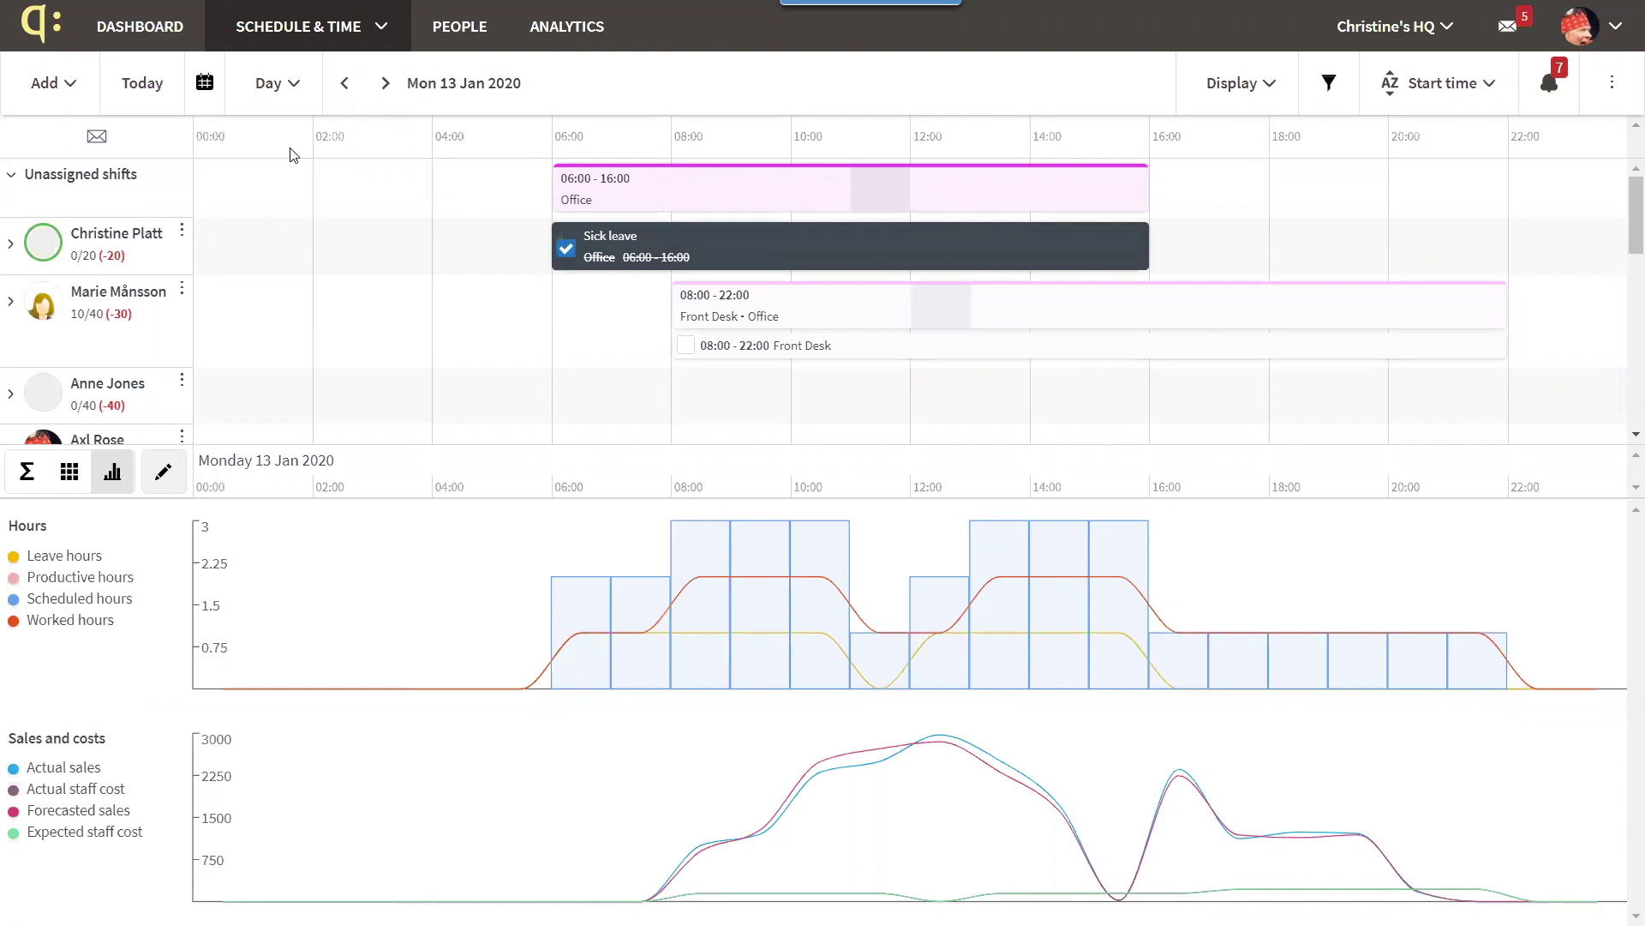
pyautogui.click(297, 86)
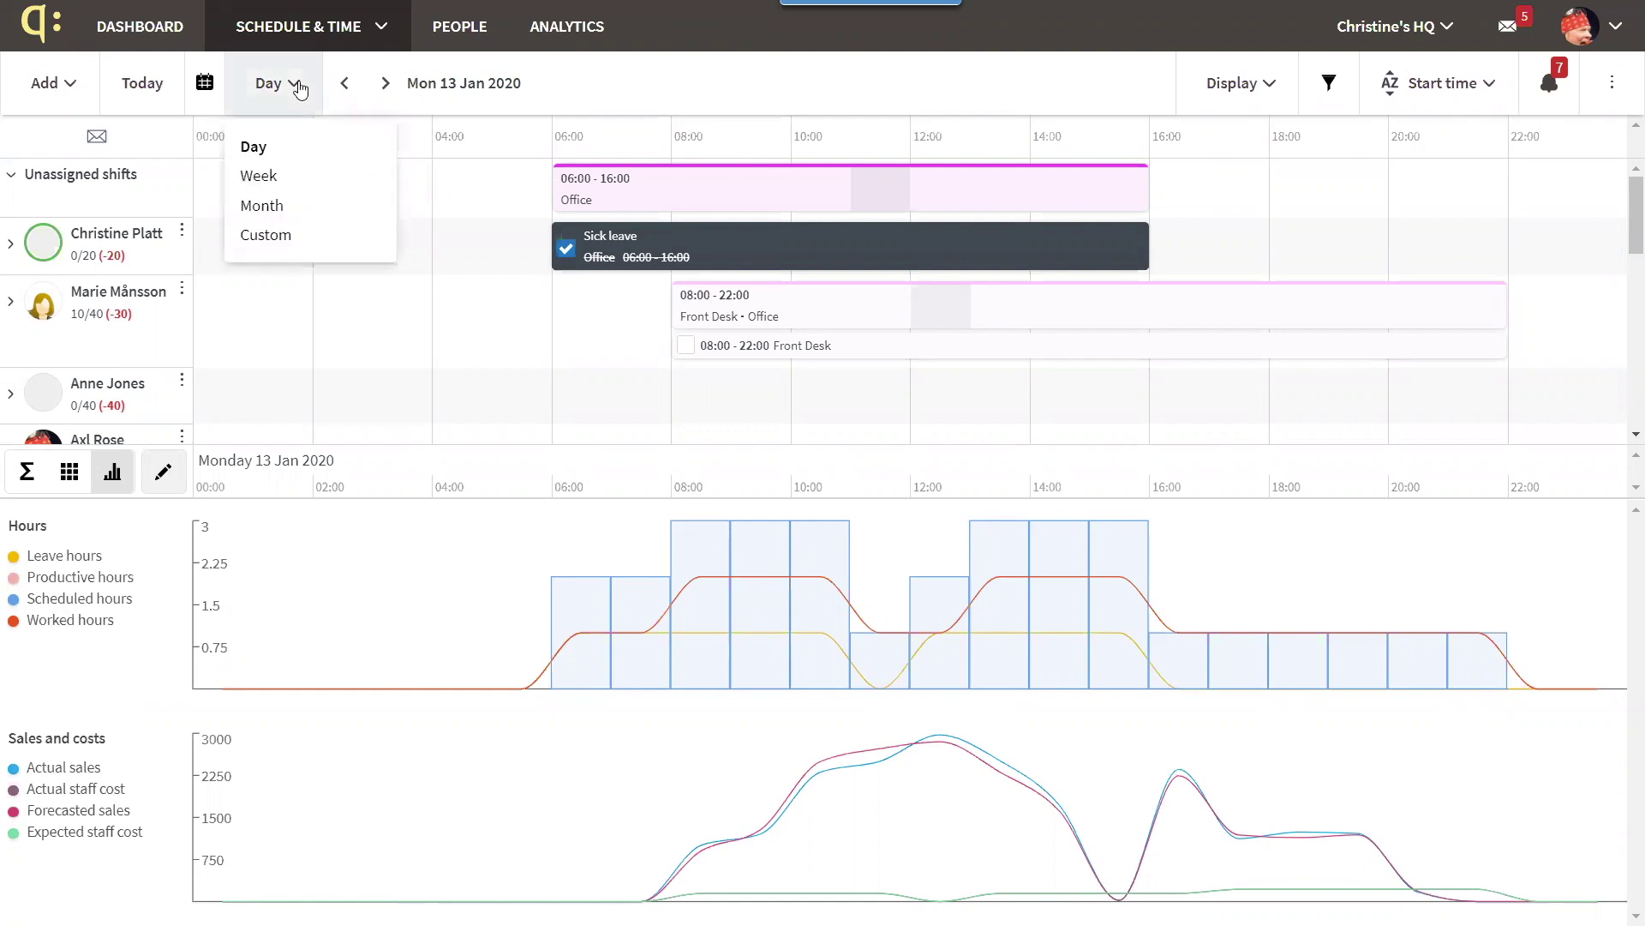
pyautogui.click(298, 177)
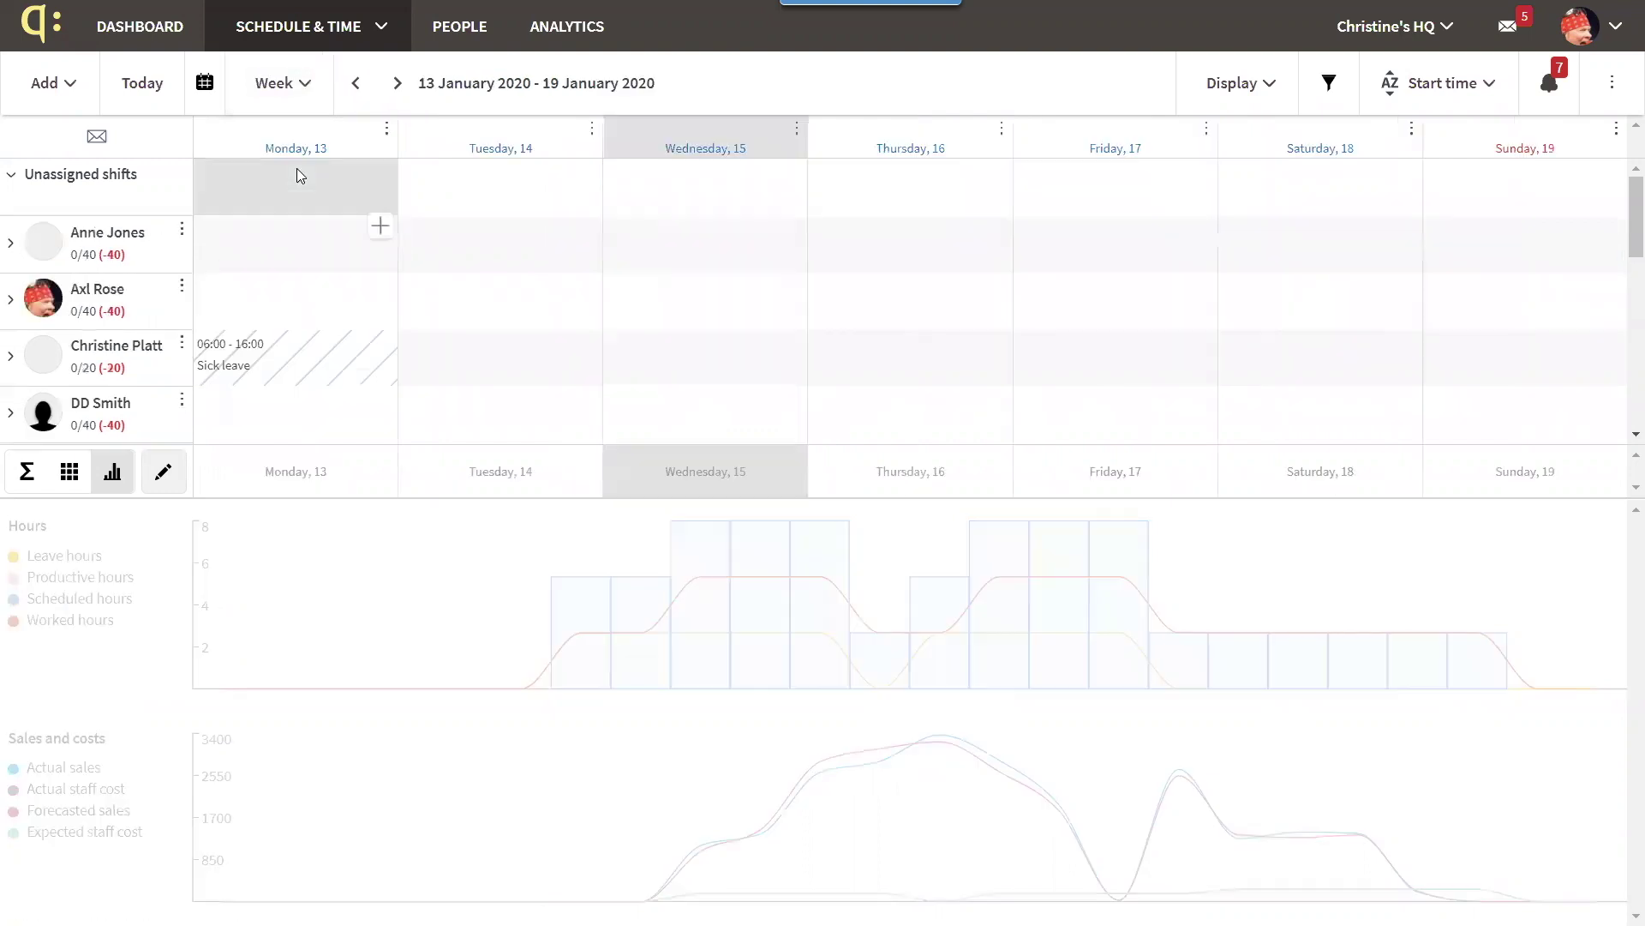
# Examine the weekly statistics as a table with values per day, and hide the statistics
pyautogui.click(69, 481)
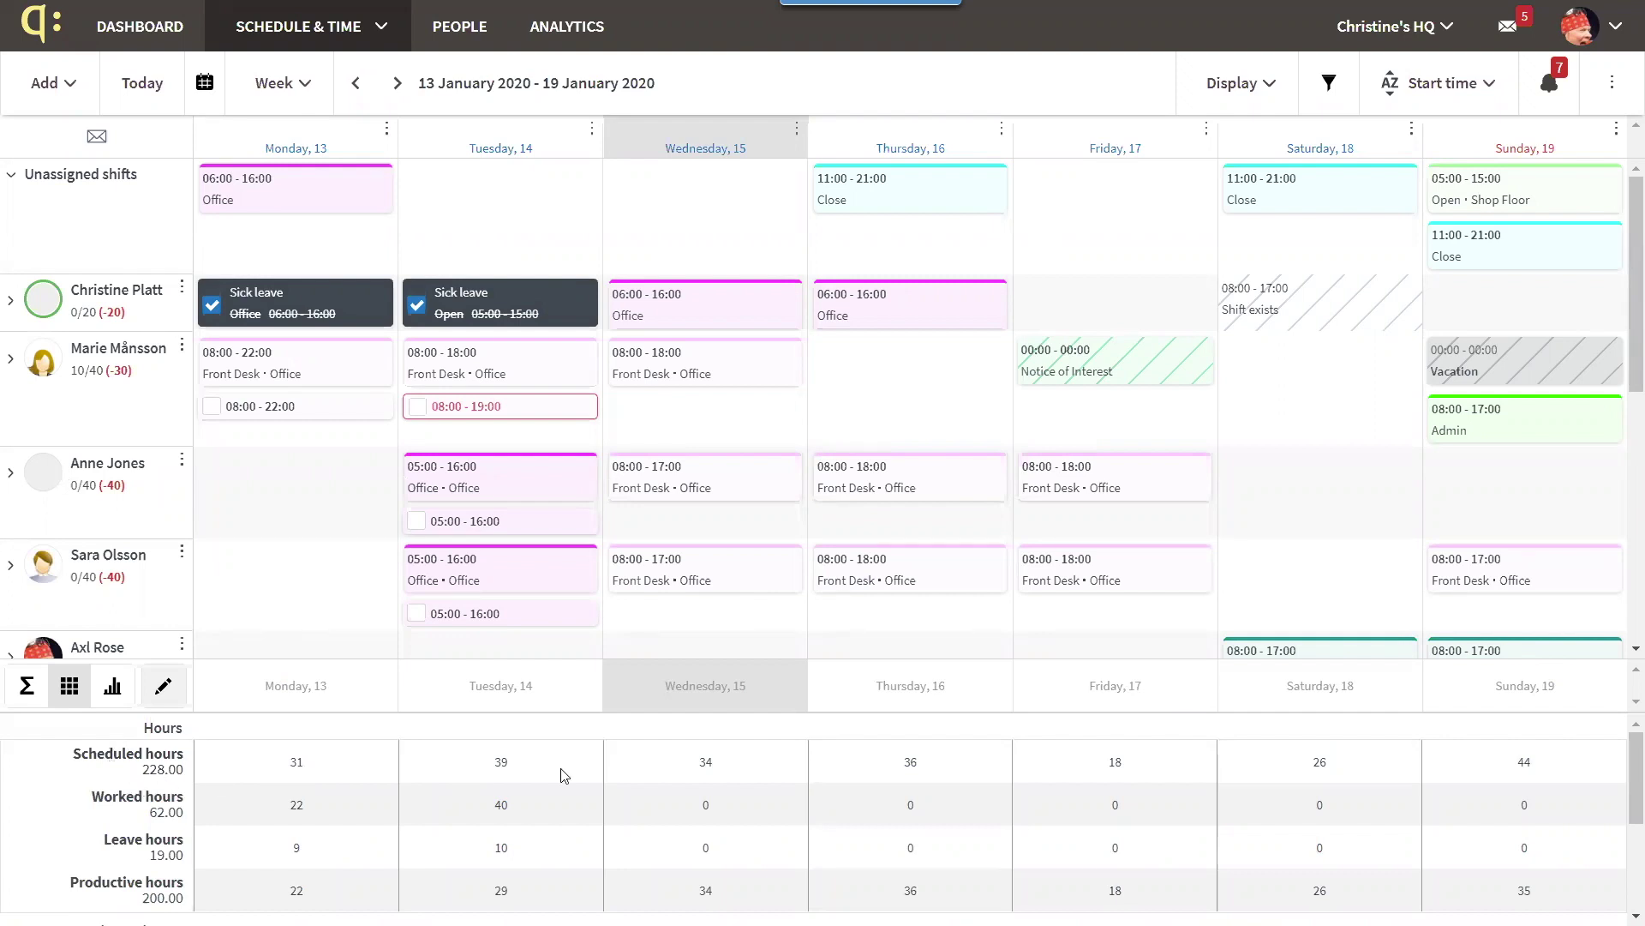
pyautogui.moveTo(1624, 776)
pyautogui.mouseDown()
pyautogui.moveTo(1622, 870)
pyautogui.moveTo(1623, 752)
pyautogui.mouseUp()
pyautogui.click(1266, 82)
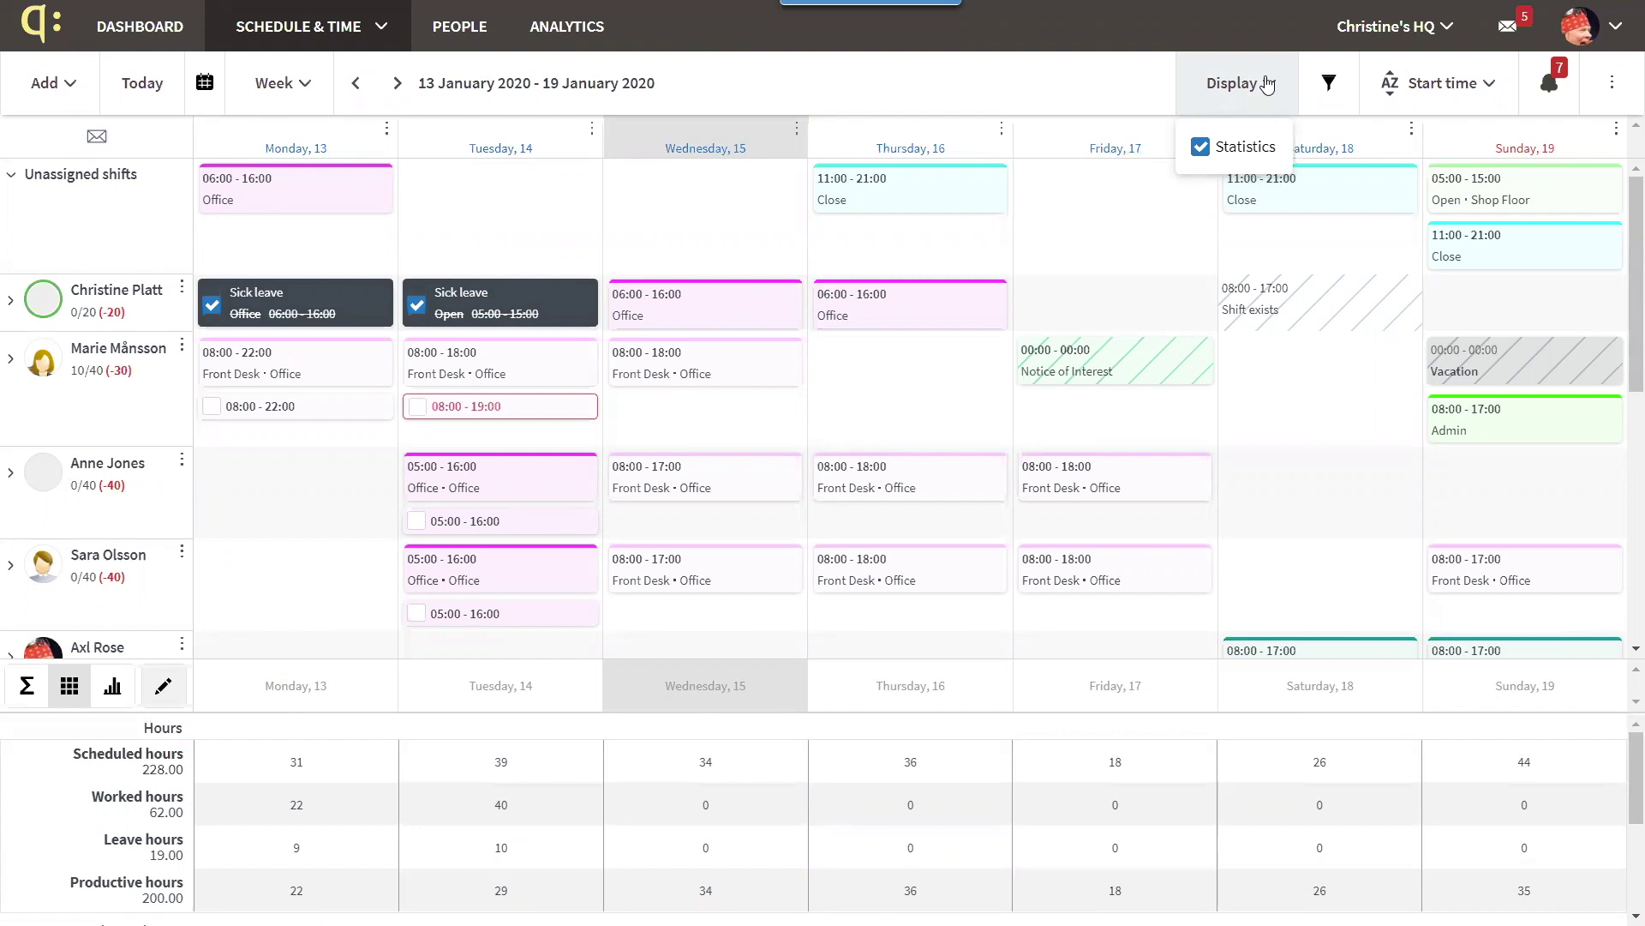
pyautogui.click(1201, 148)
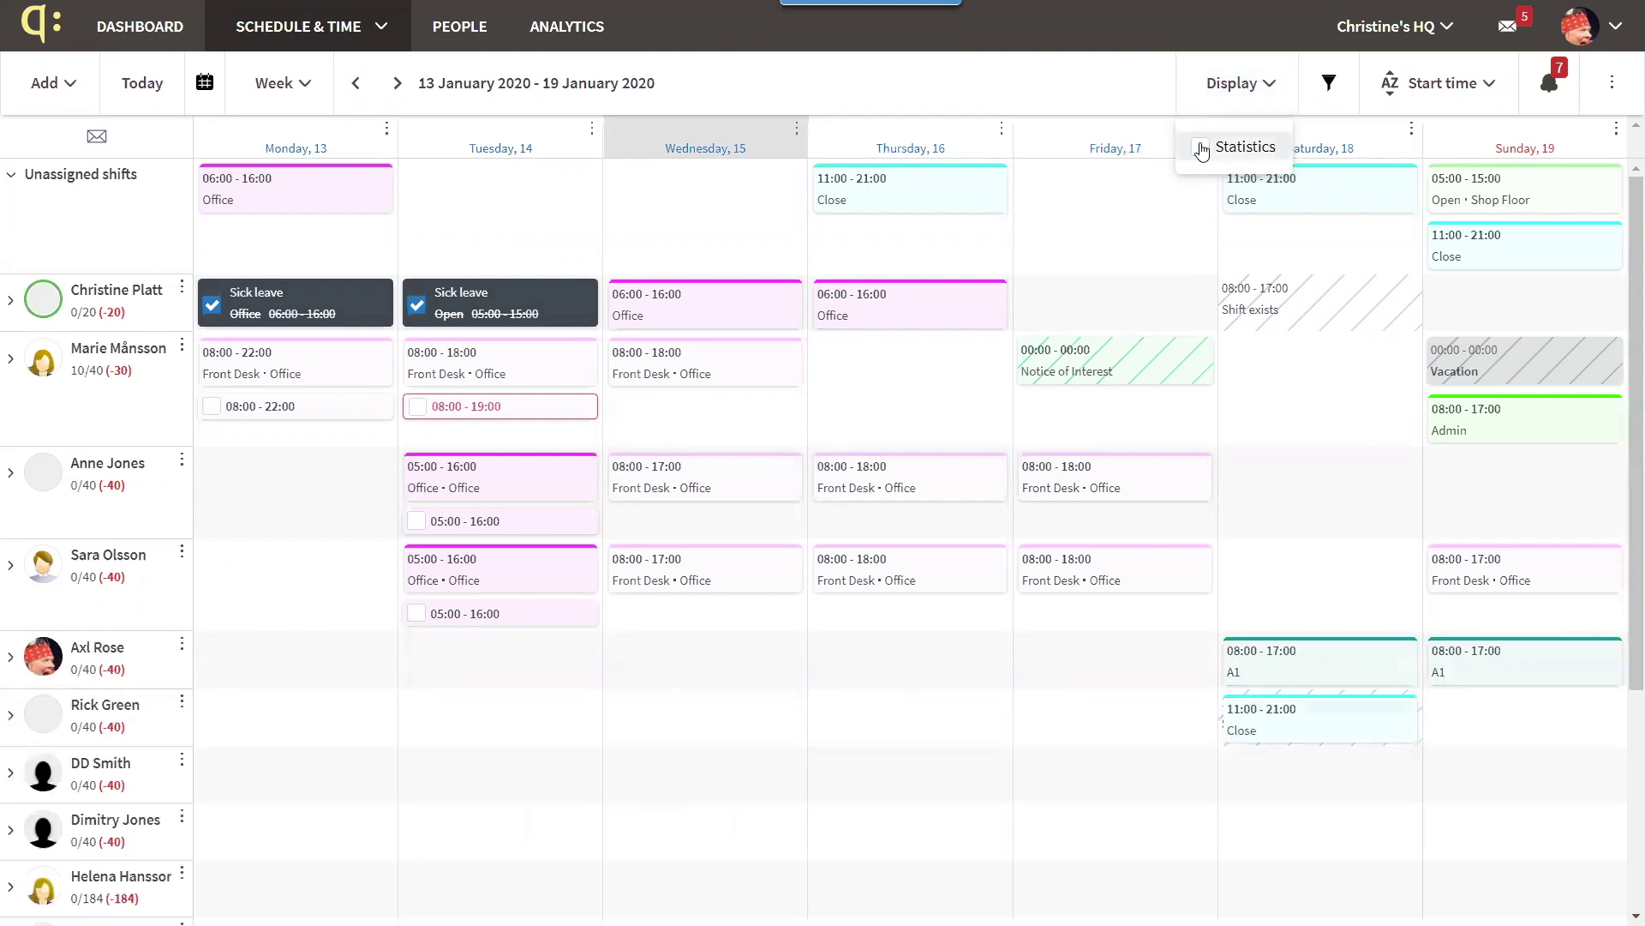
# Show the schedule filter and examine its criteria, including the options for Home unit
pyautogui.click(1330, 85)
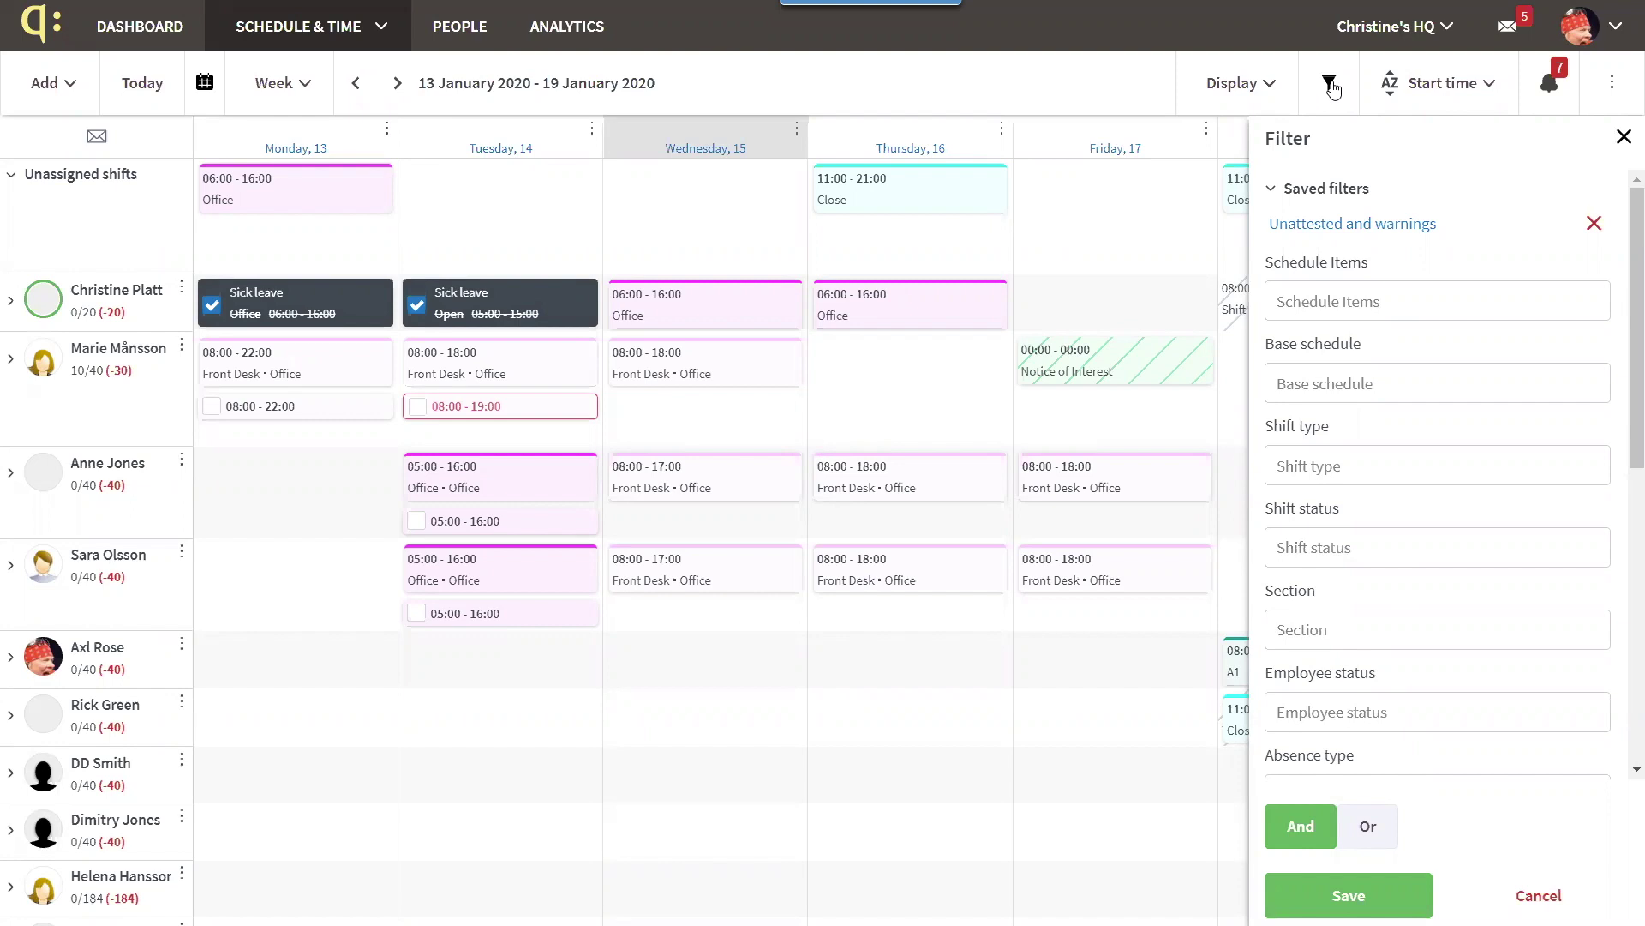
pyautogui.click(1526, 296)
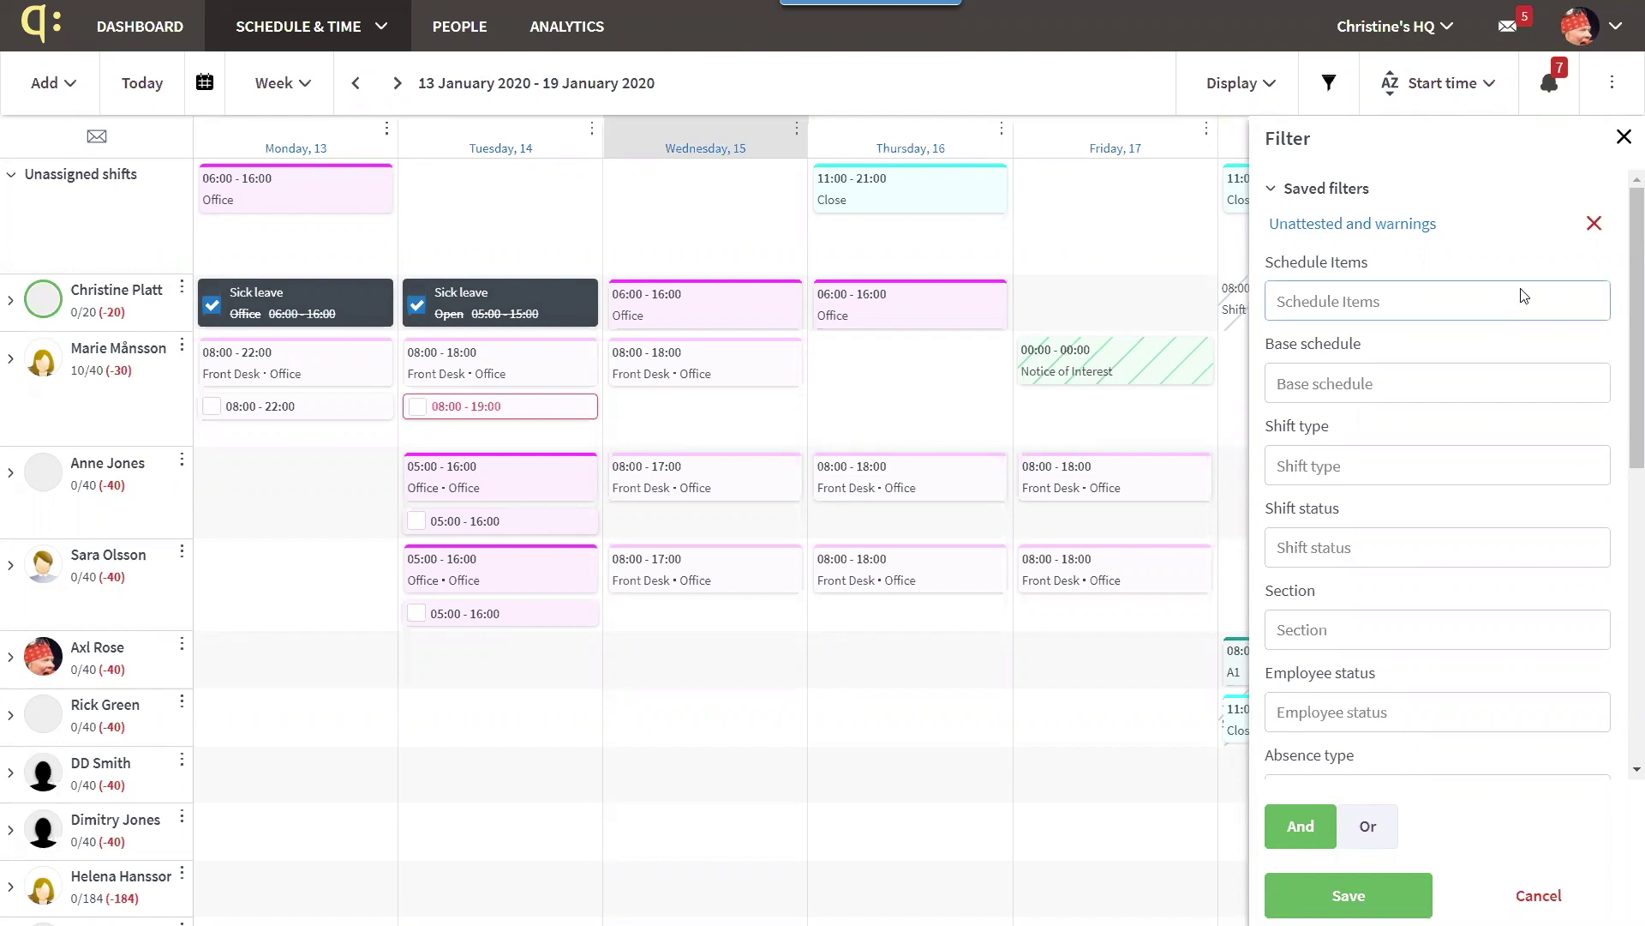
pyautogui.click(1506, 259)
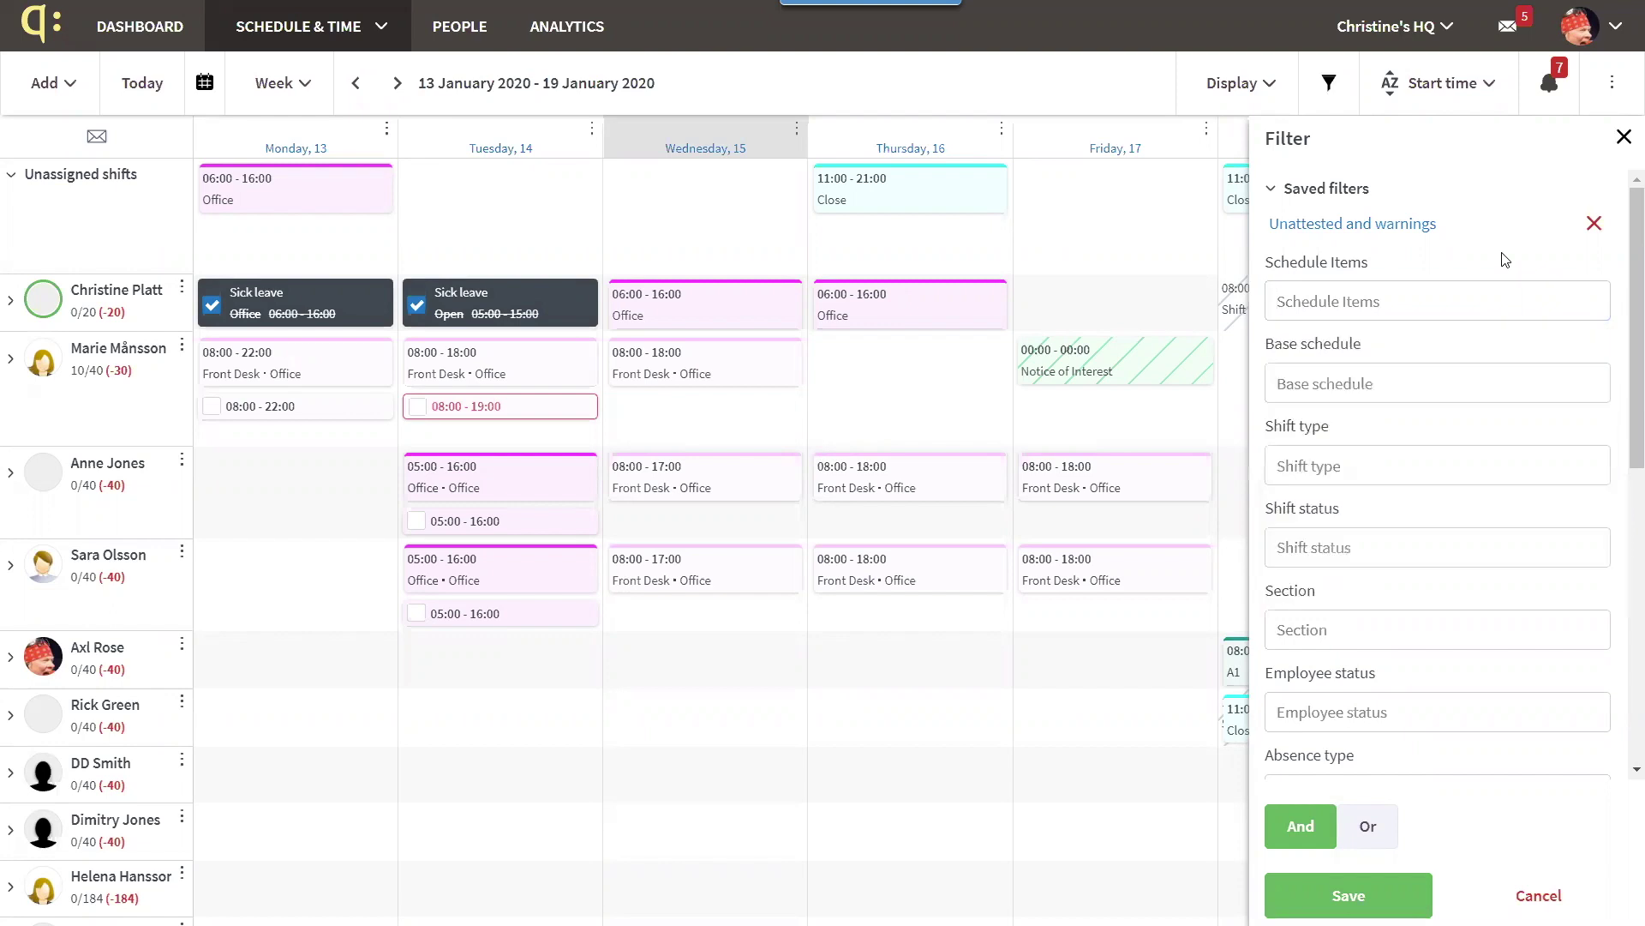
pyautogui.scroll(-1, 1620, 313)
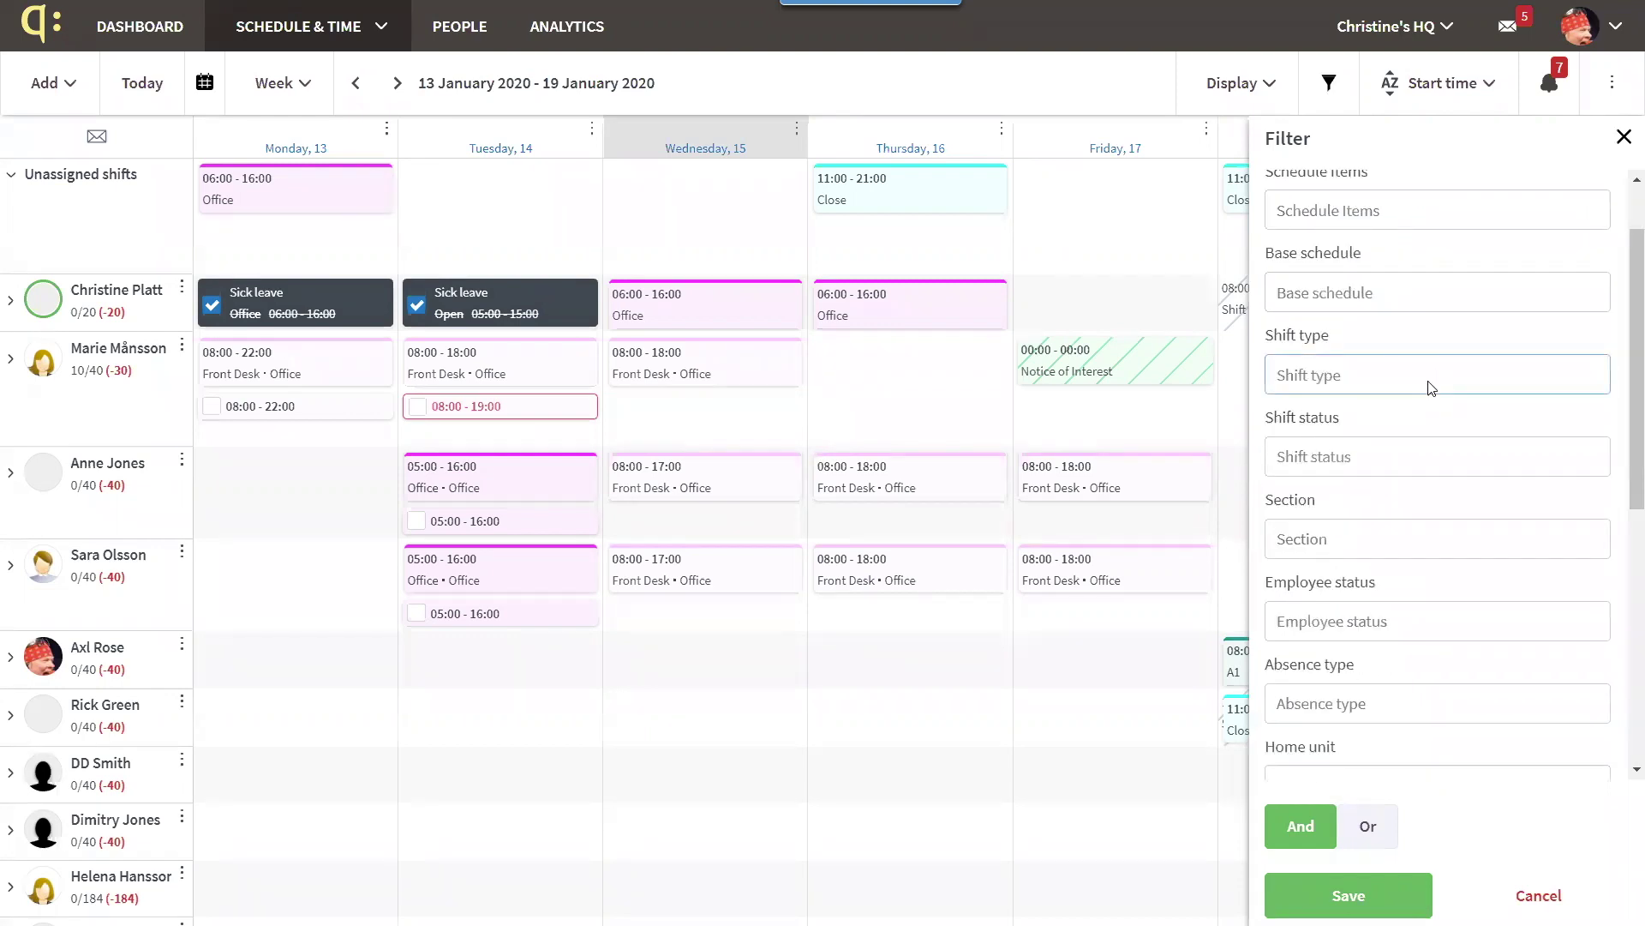
pyautogui.scroll(-2, 1622, 437)
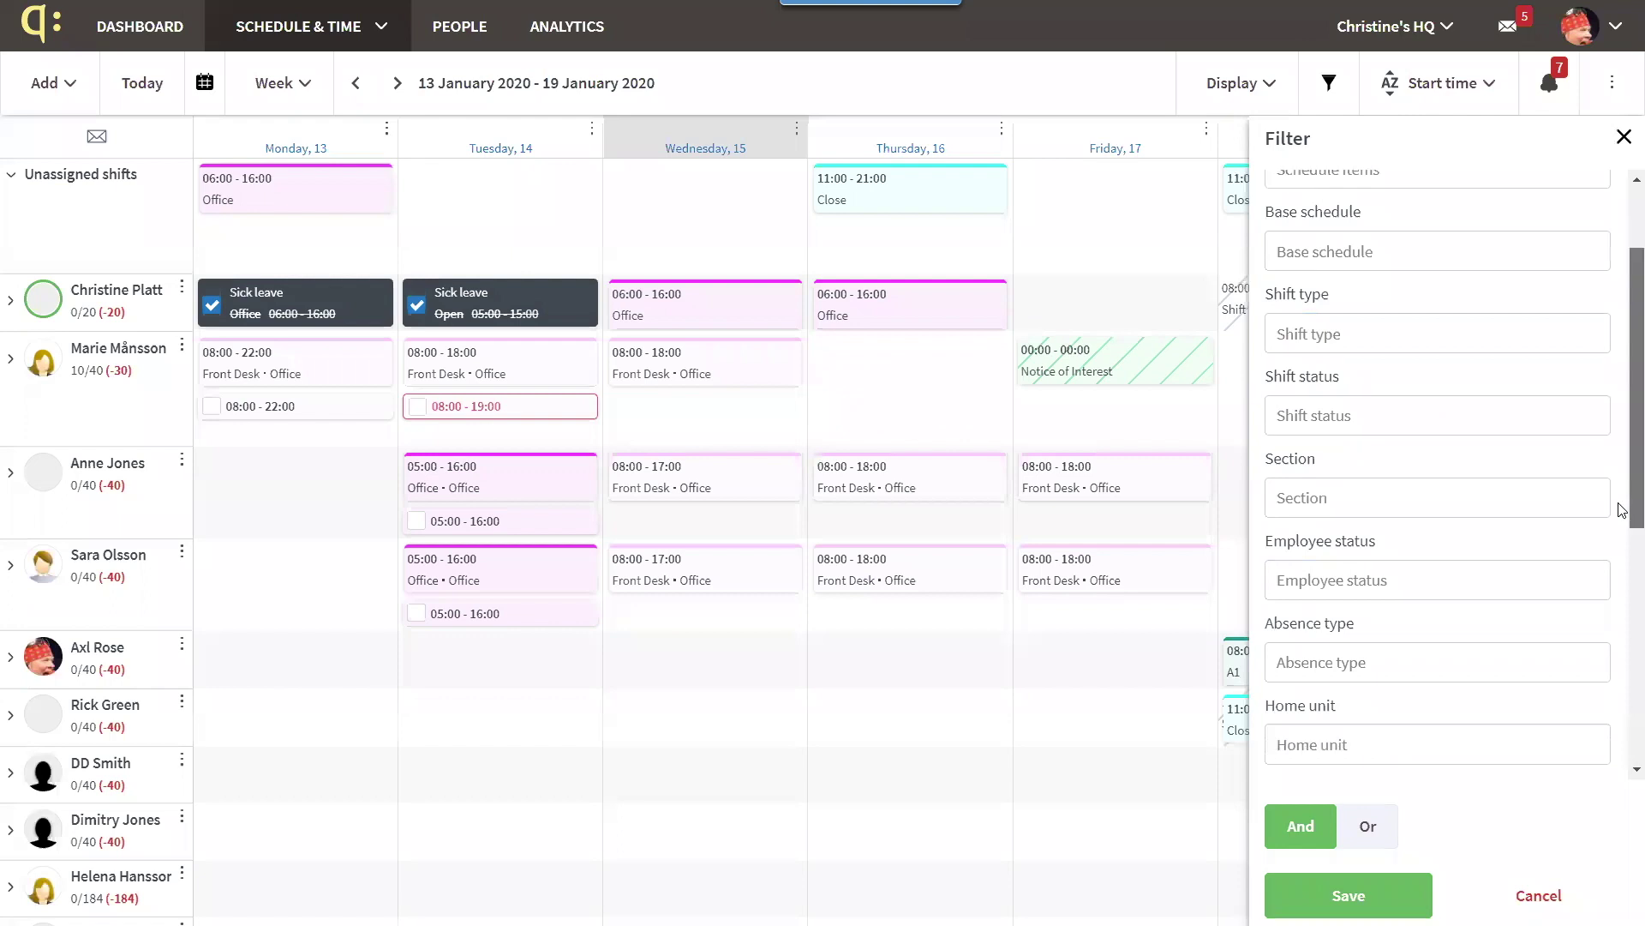
pyautogui.click(1492, 443)
pyautogui.click(1492, 444)
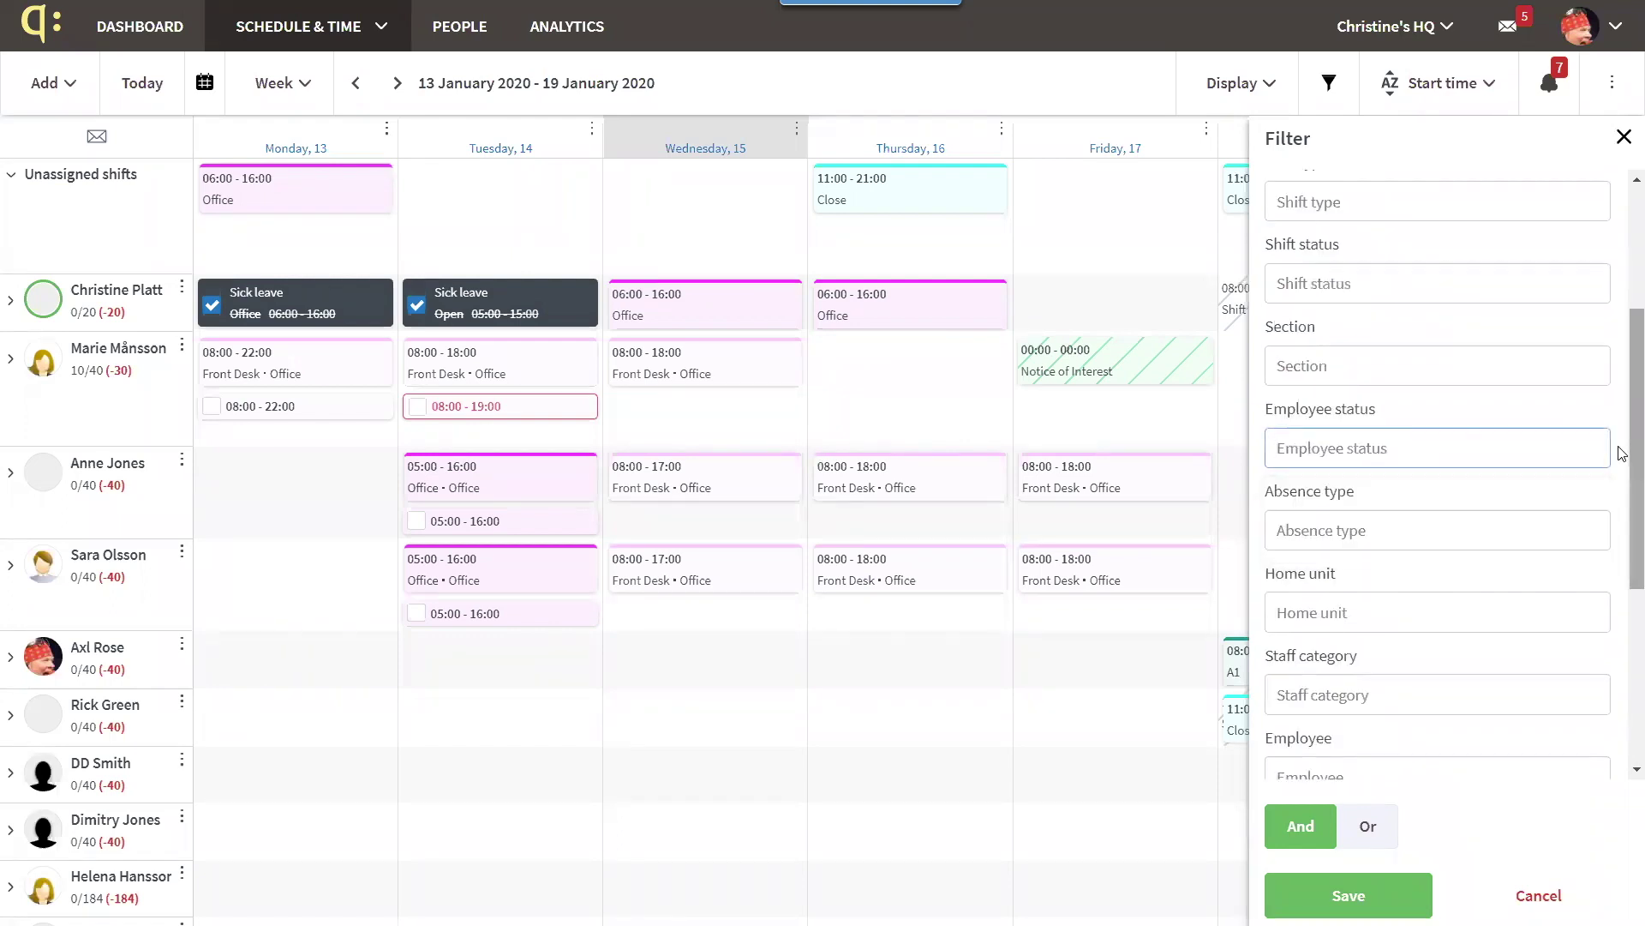
pyautogui.scroll(-3, 1623, 454)
pyautogui.click(1417, 395)
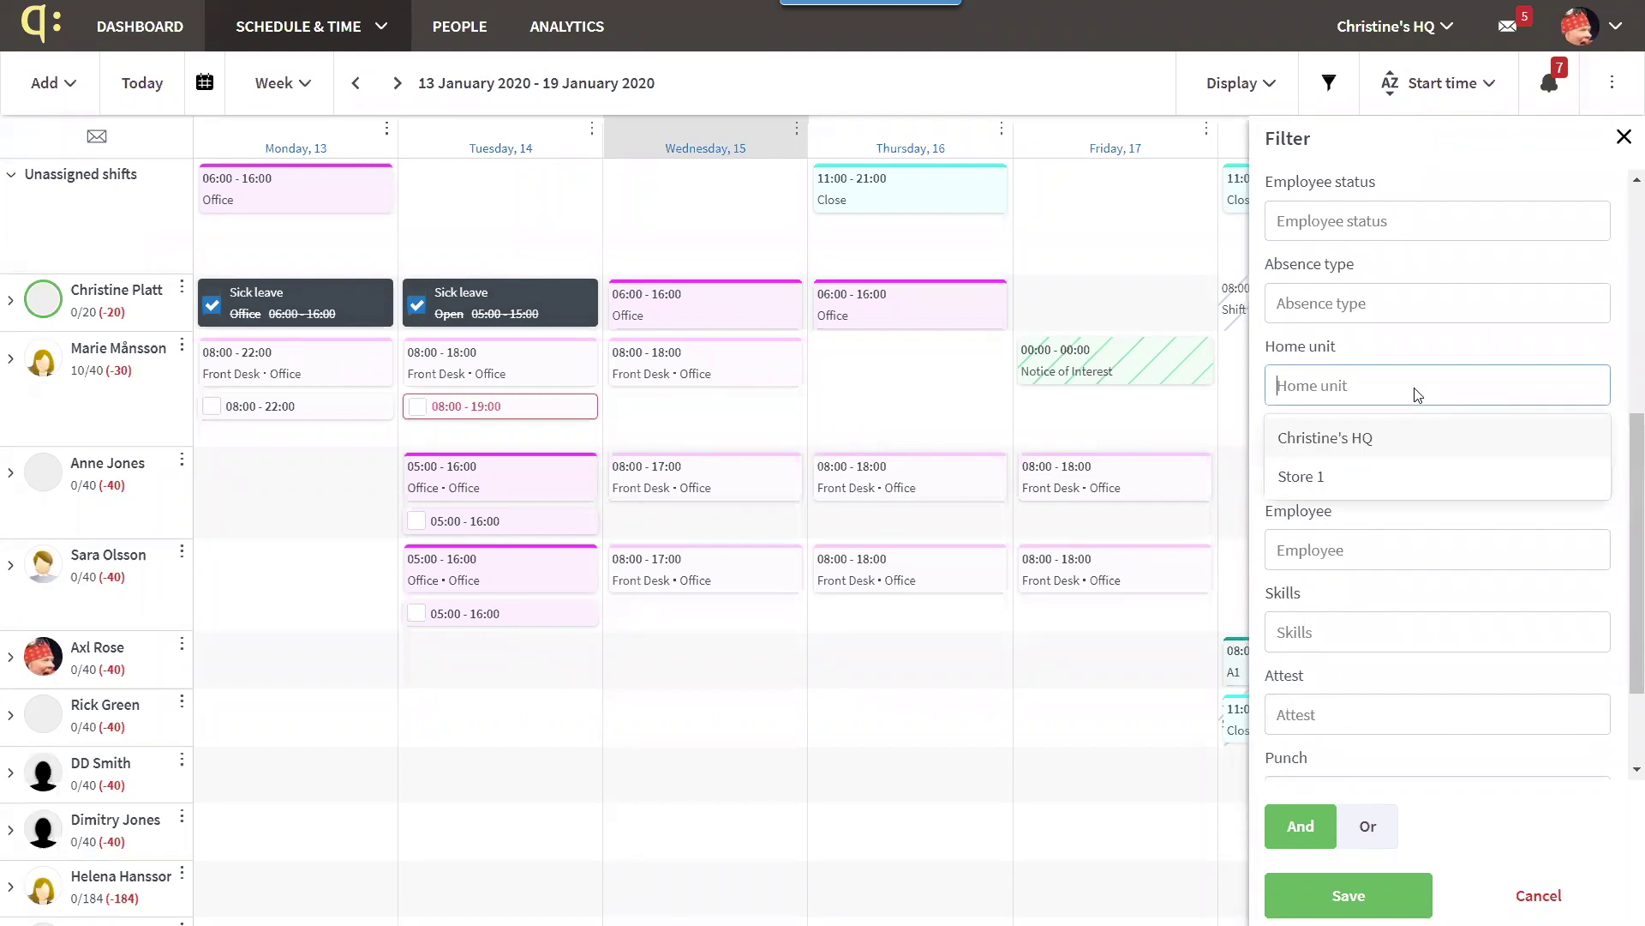
pyautogui.click(1417, 395)
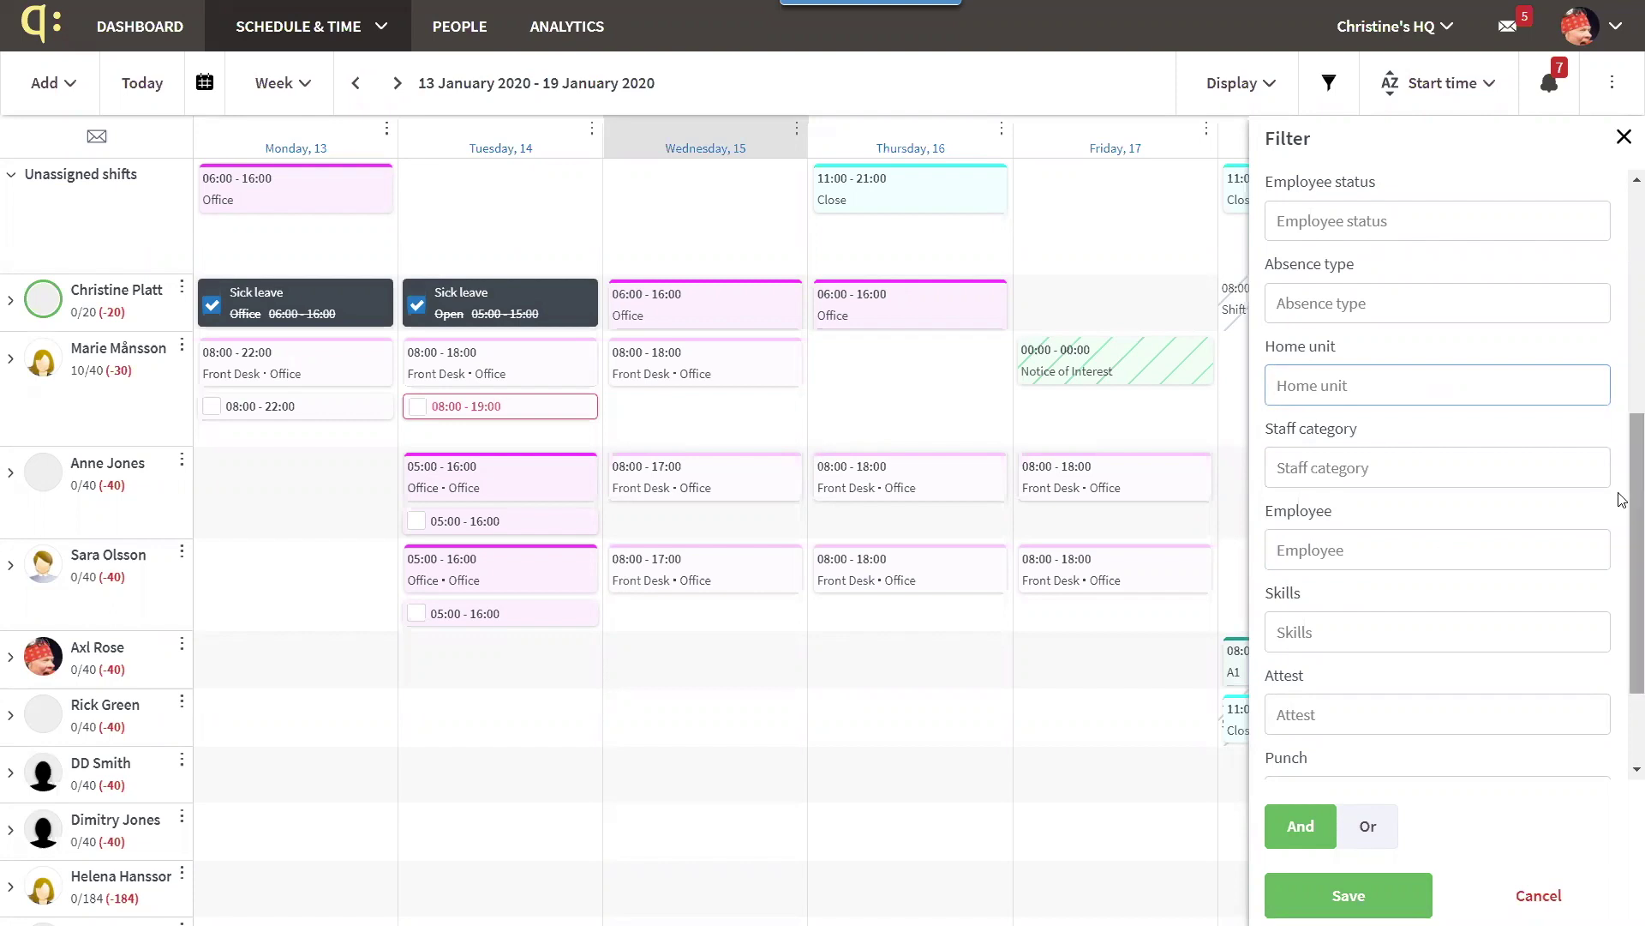
pyautogui.scroll(-2, 1514, 594)
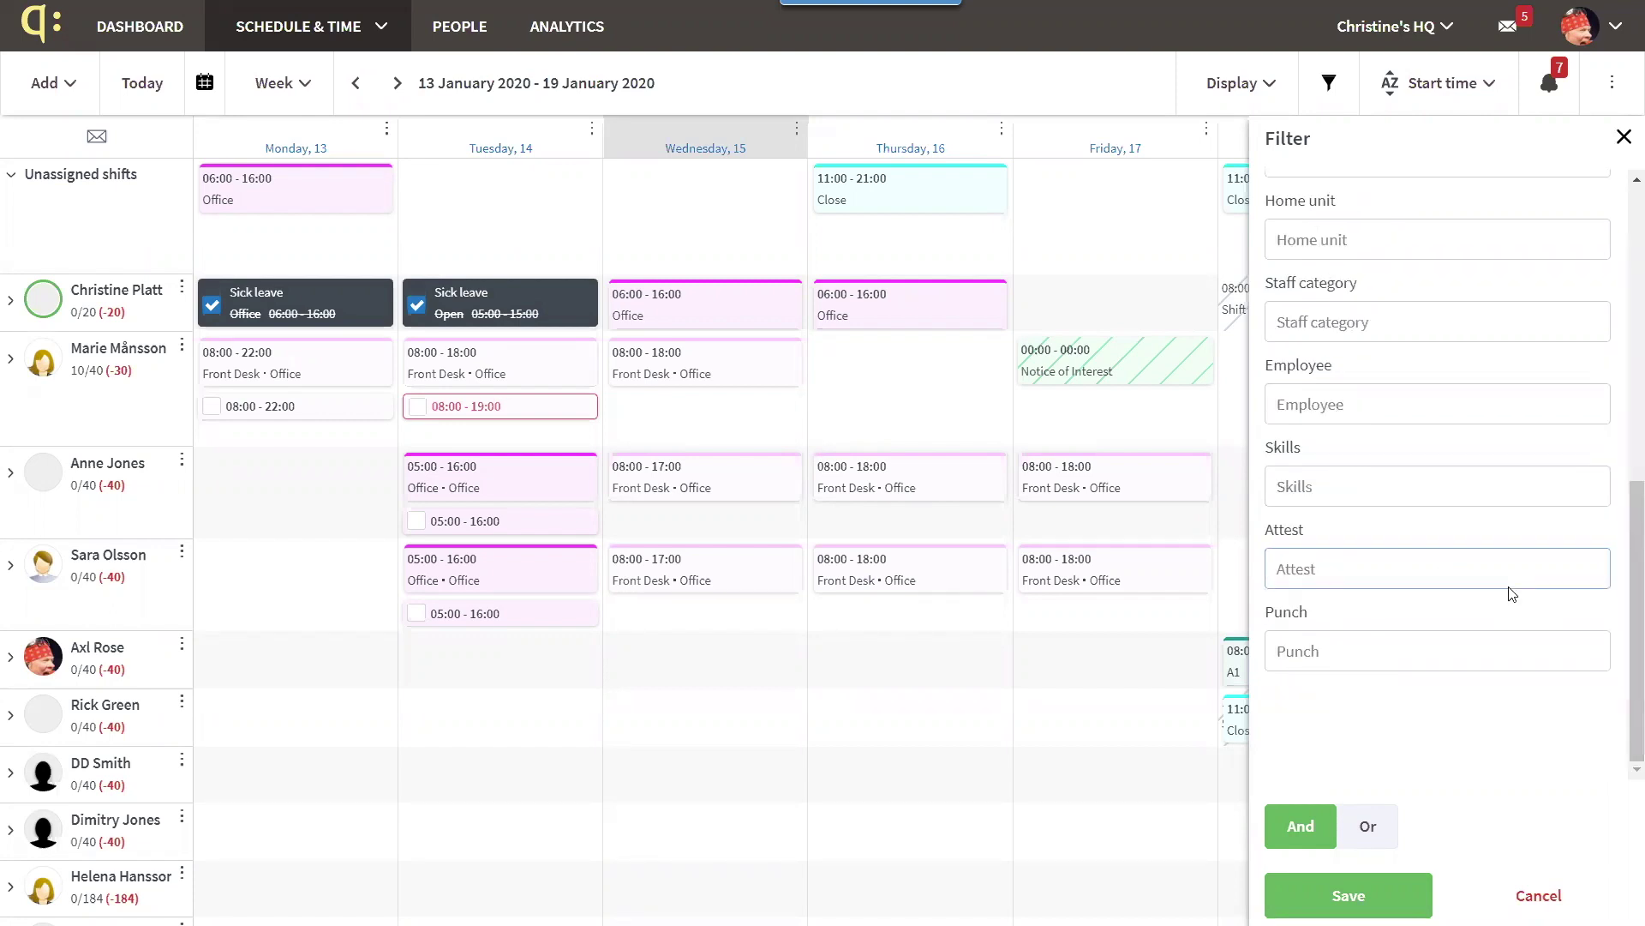
# Check the options offered by the Attest and Punch filter criteria
pyautogui.click(1455, 579)
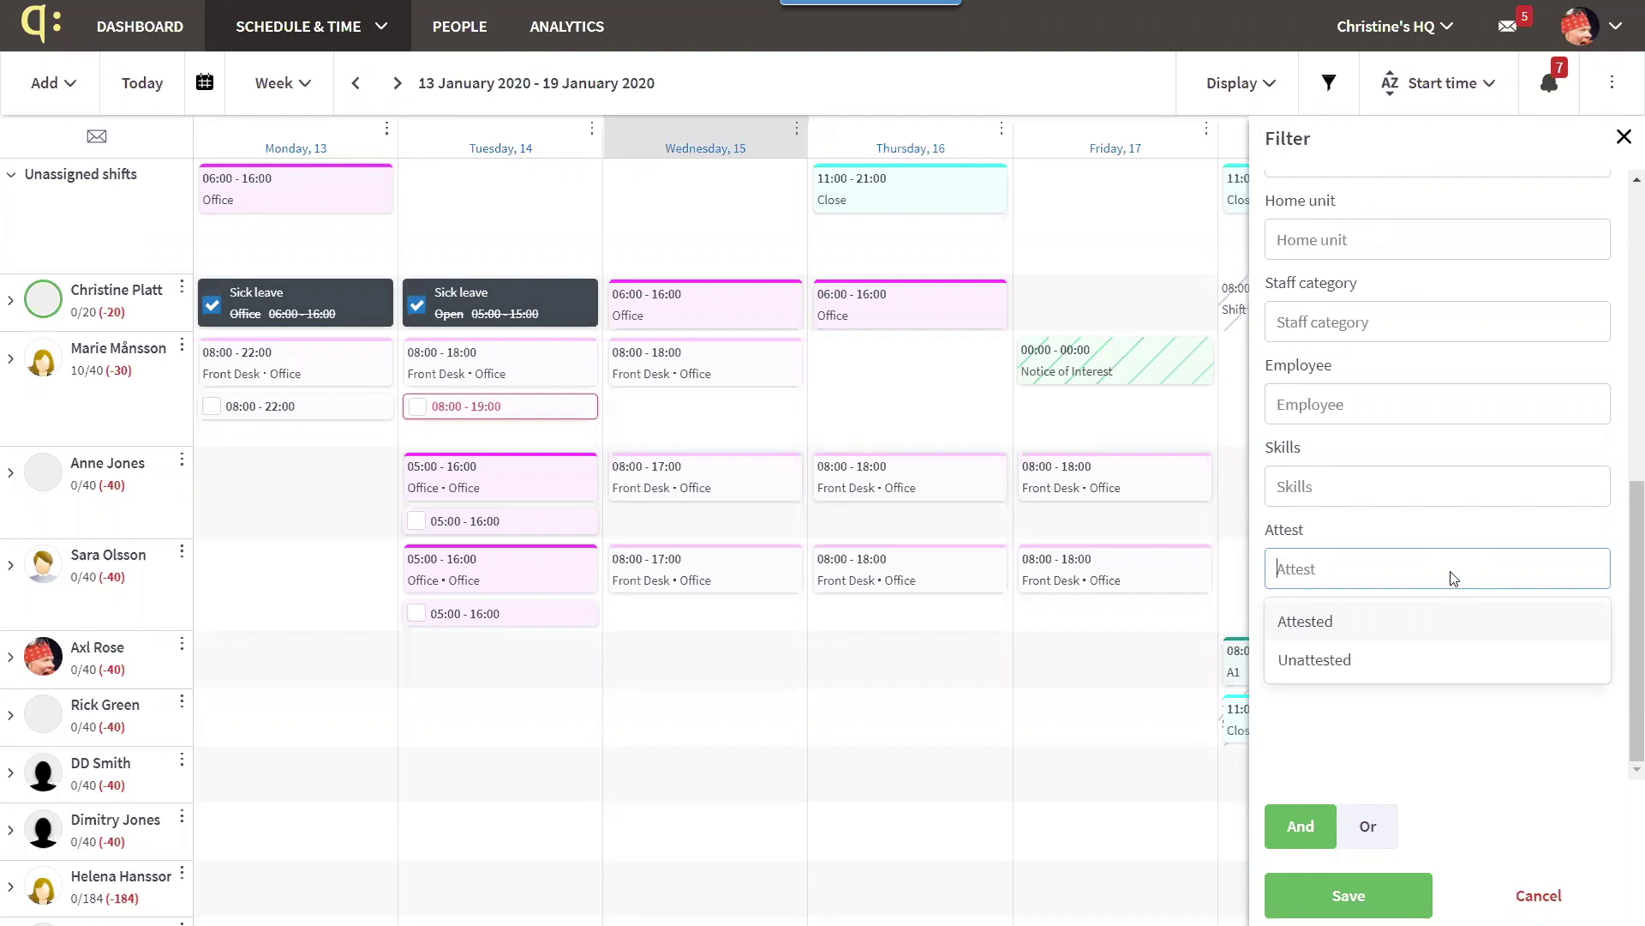
pyautogui.click(1632, 600)
pyautogui.click(1306, 656)
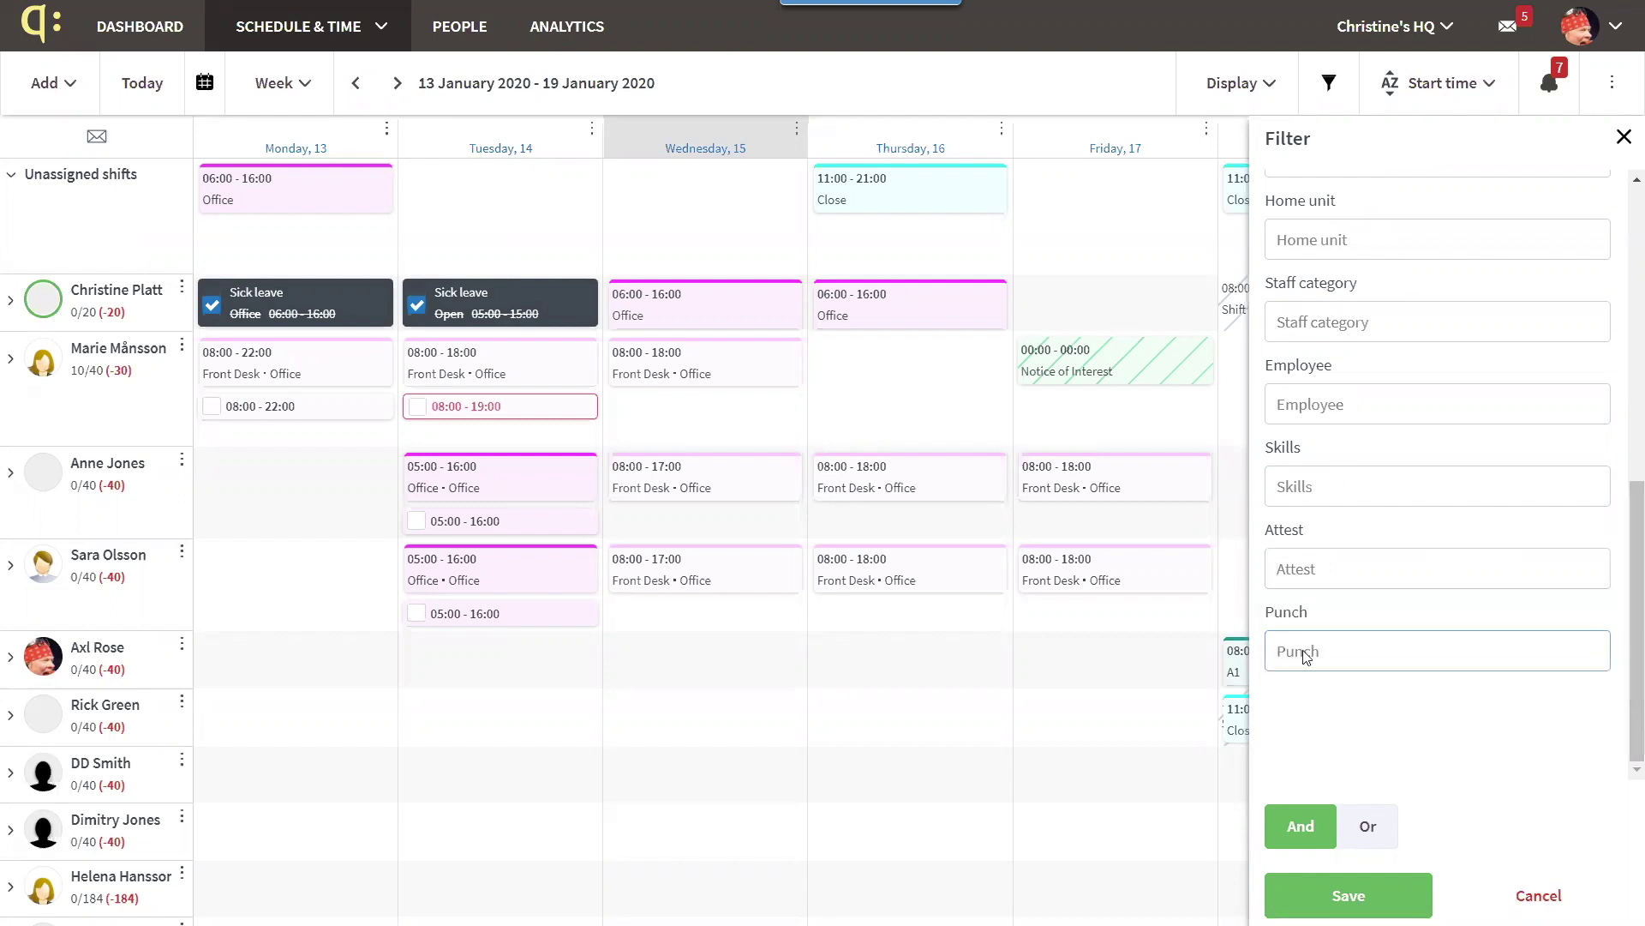
pyautogui.click(1308, 656)
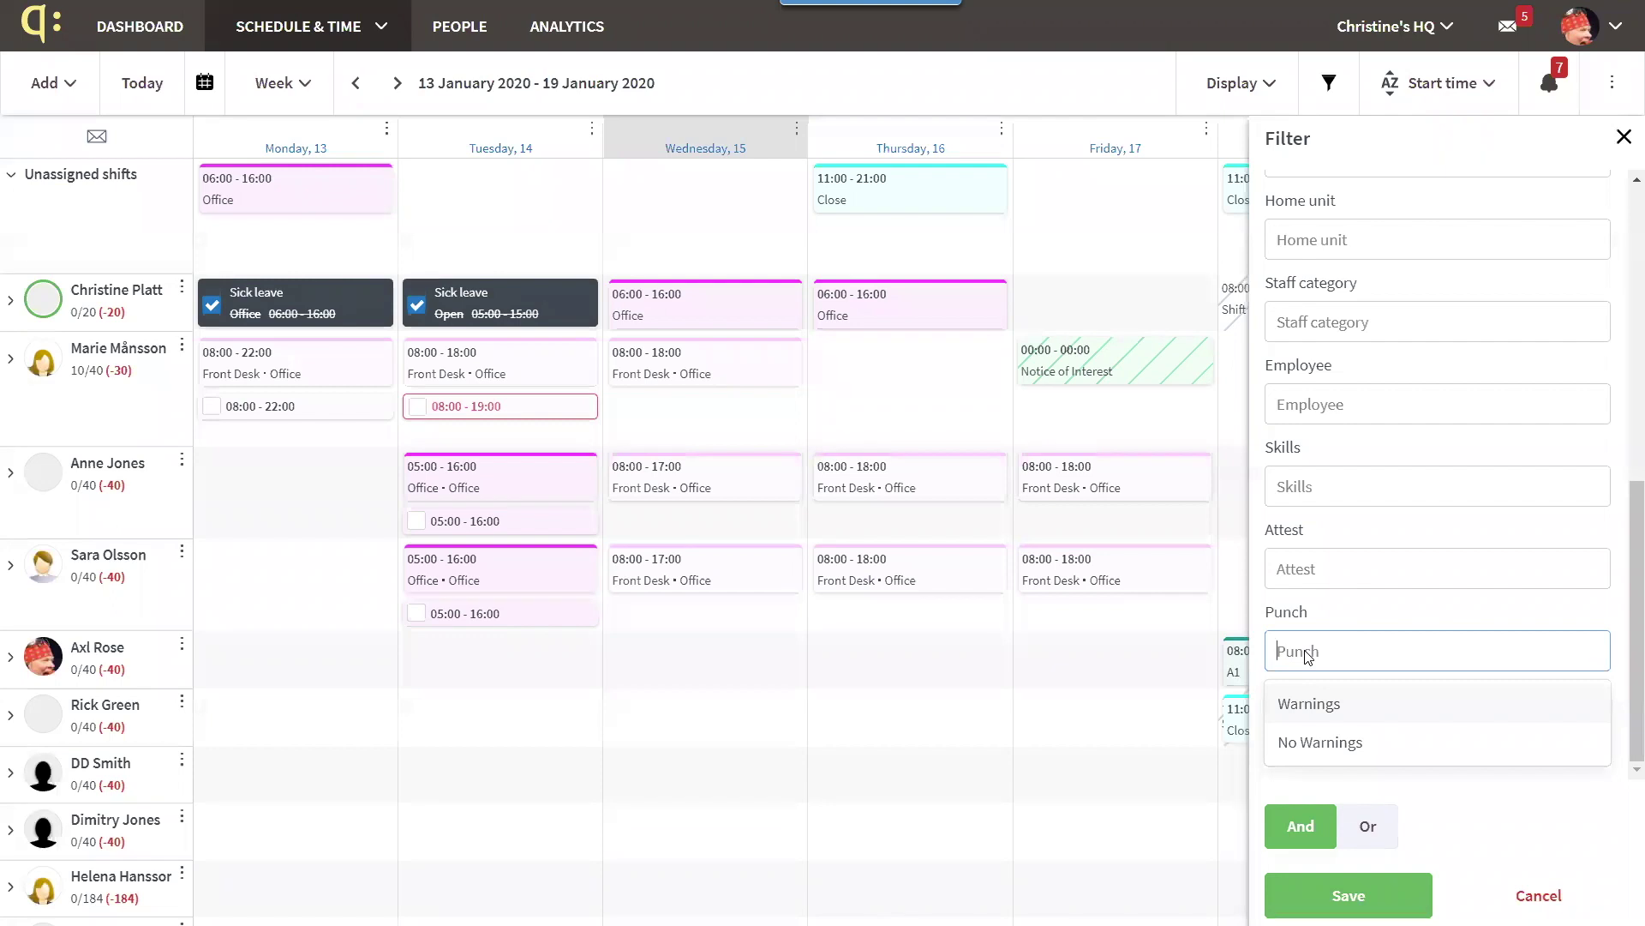
# Filter the schedule by Punch, using the Warnings option
pyautogui.moveTo(1633, 615); pyautogui.dragTo(1623, 694)
pyautogui.click(1331, 653)
pyautogui.click(1299, 708)
# Save the current filter, entering an employee's full name as the filter name
pyautogui.click(1349, 895)
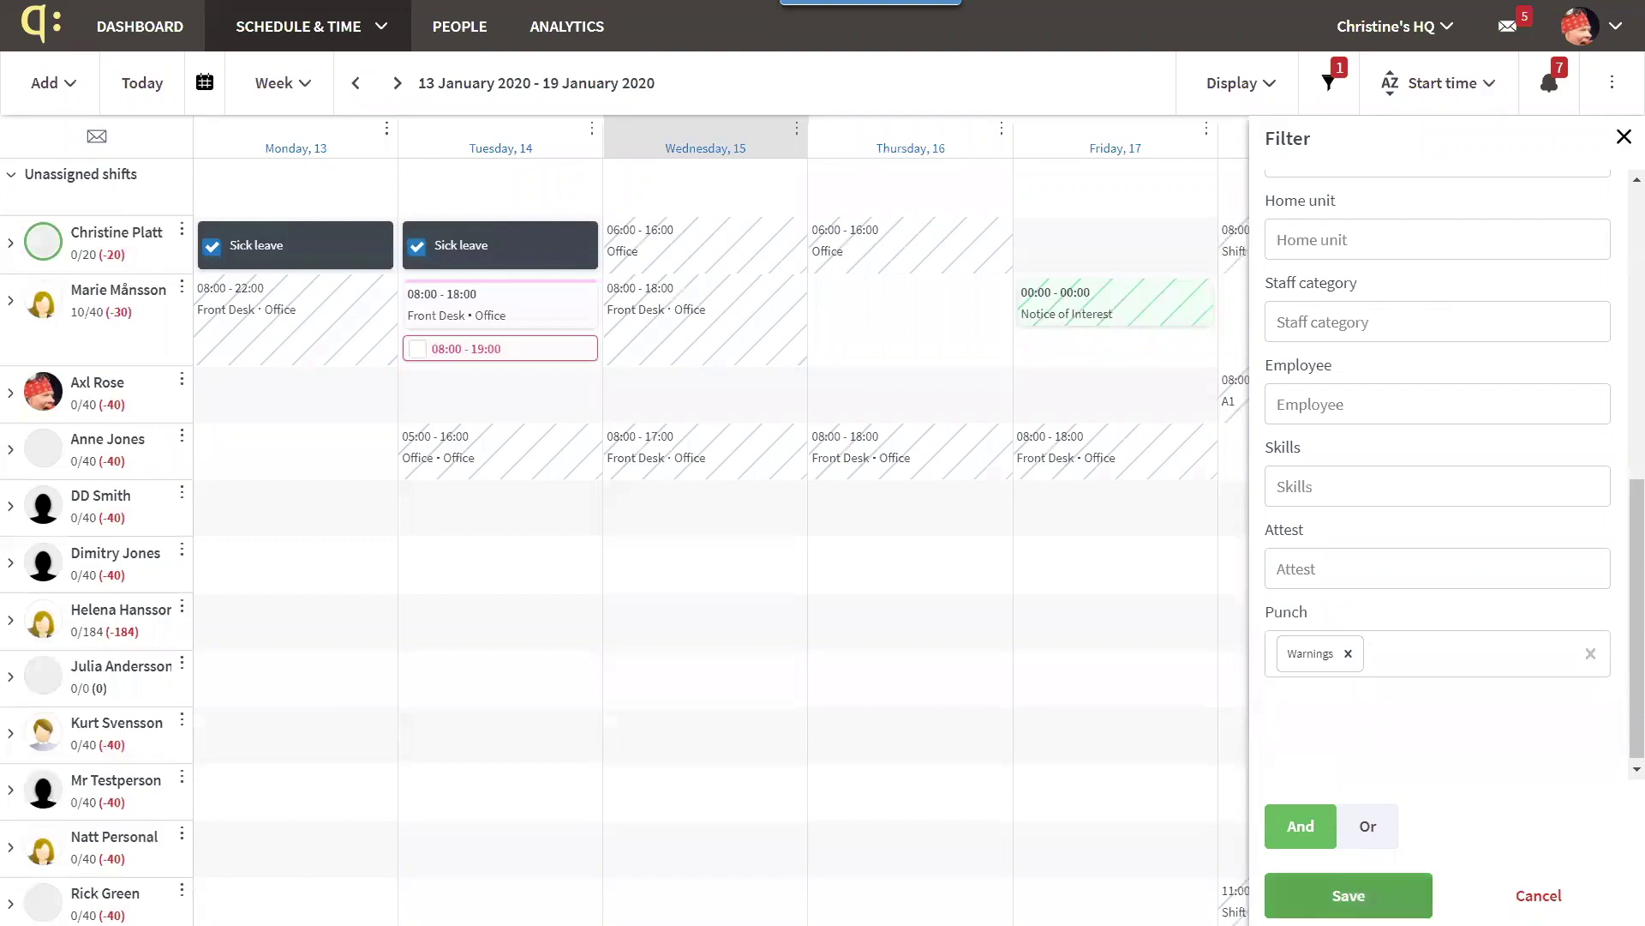
pyautogui.write('Ch')
pyautogui.press('BackSpace')
pyautogui.press('BackSpace')
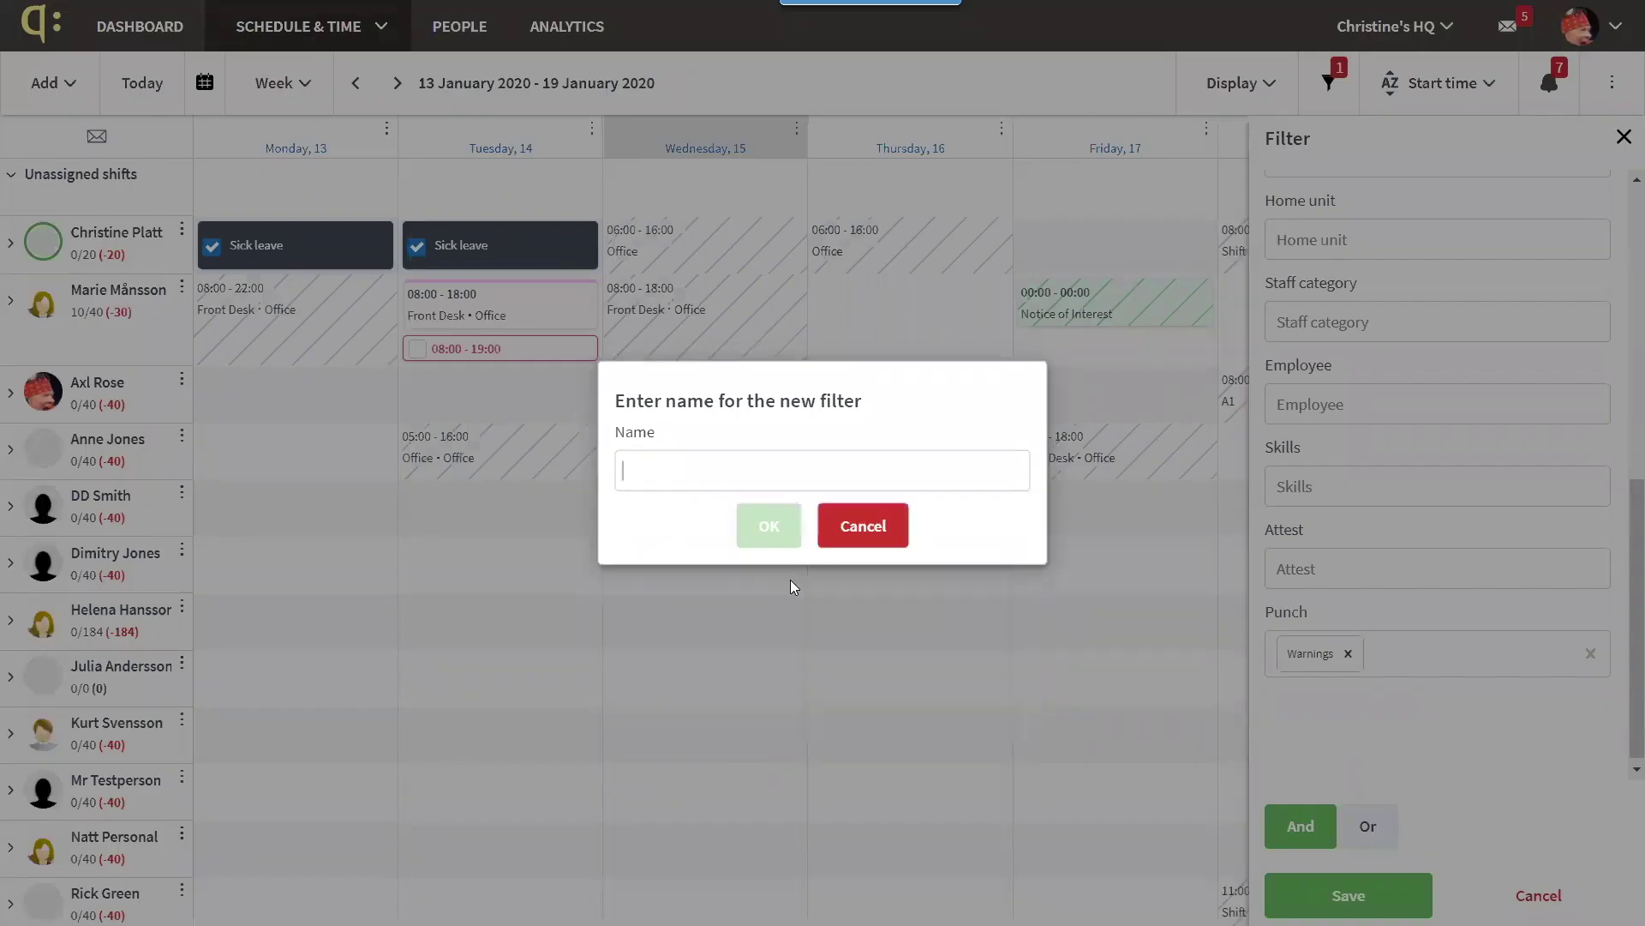
pyautogui.write('Axl')
pyautogui.click(704, 522)
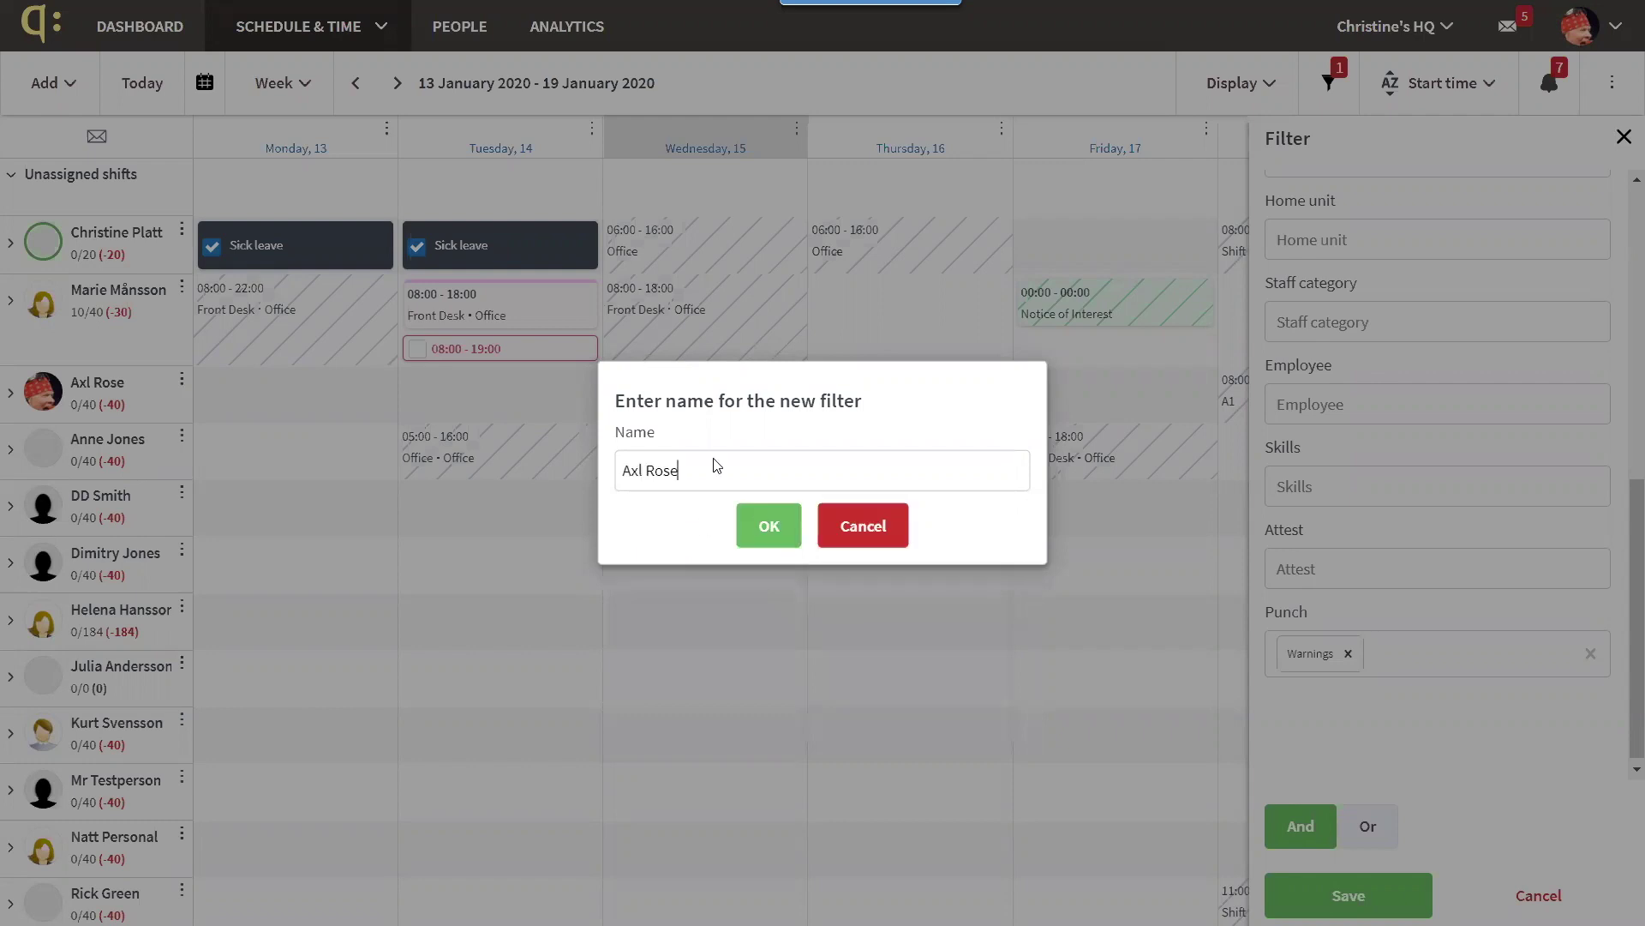
pyautogui.click(760, 524)
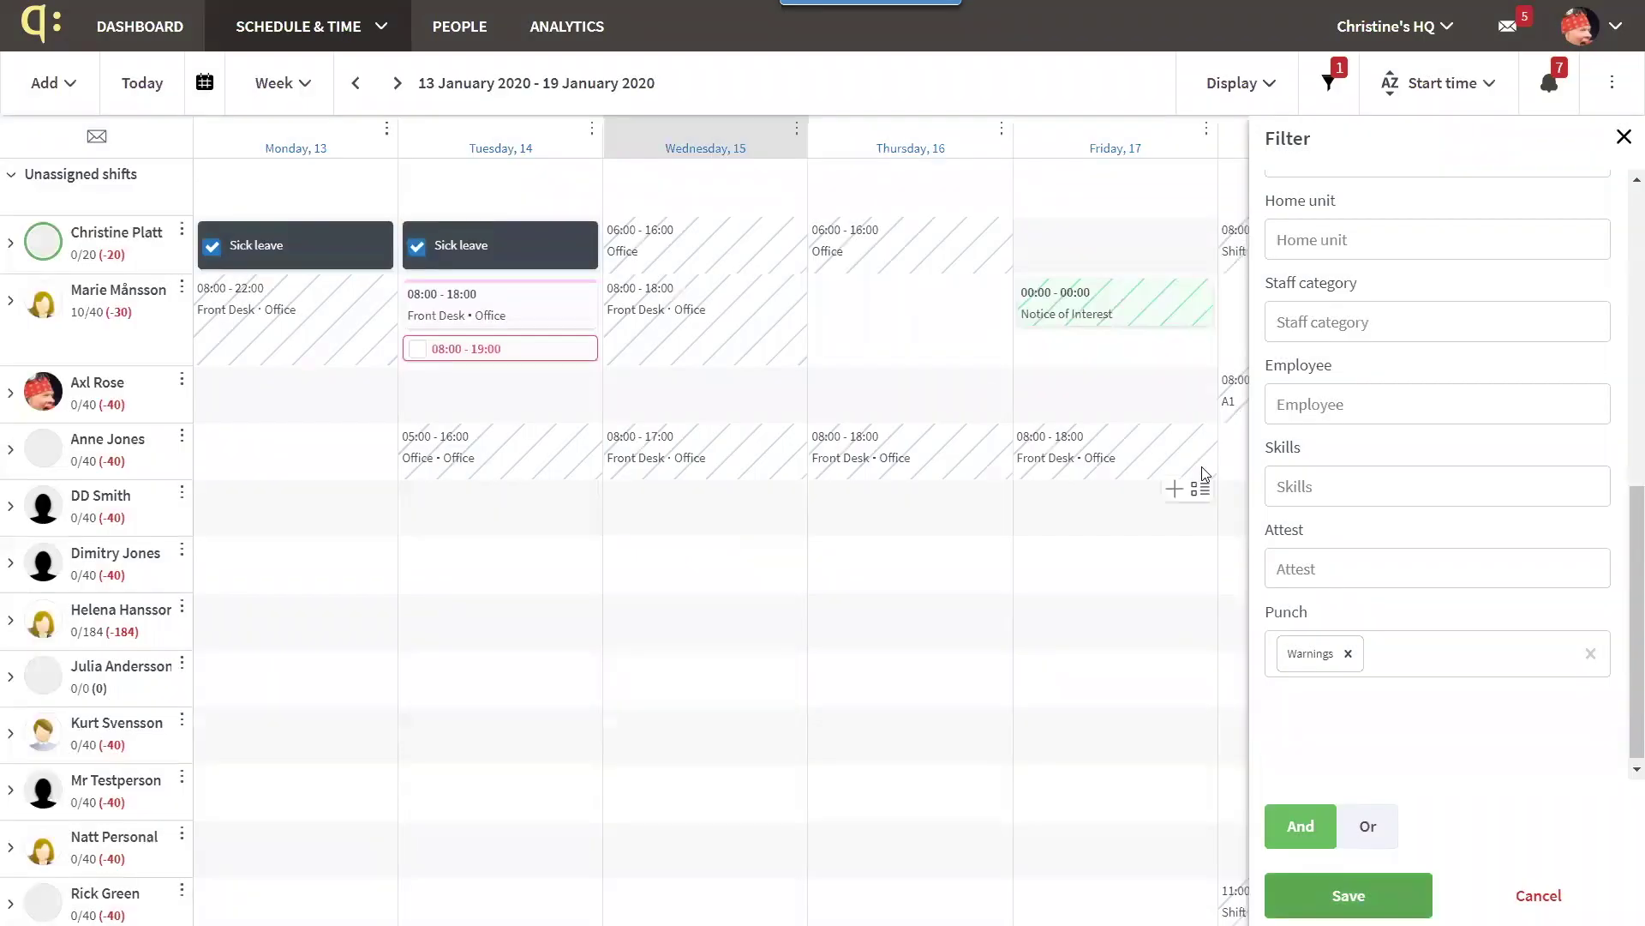
# Clear the active filter from the schedule and close the filter settings
pyautogui.moveTo(1622, 528); pyautogui.dragTo(1622, 225)
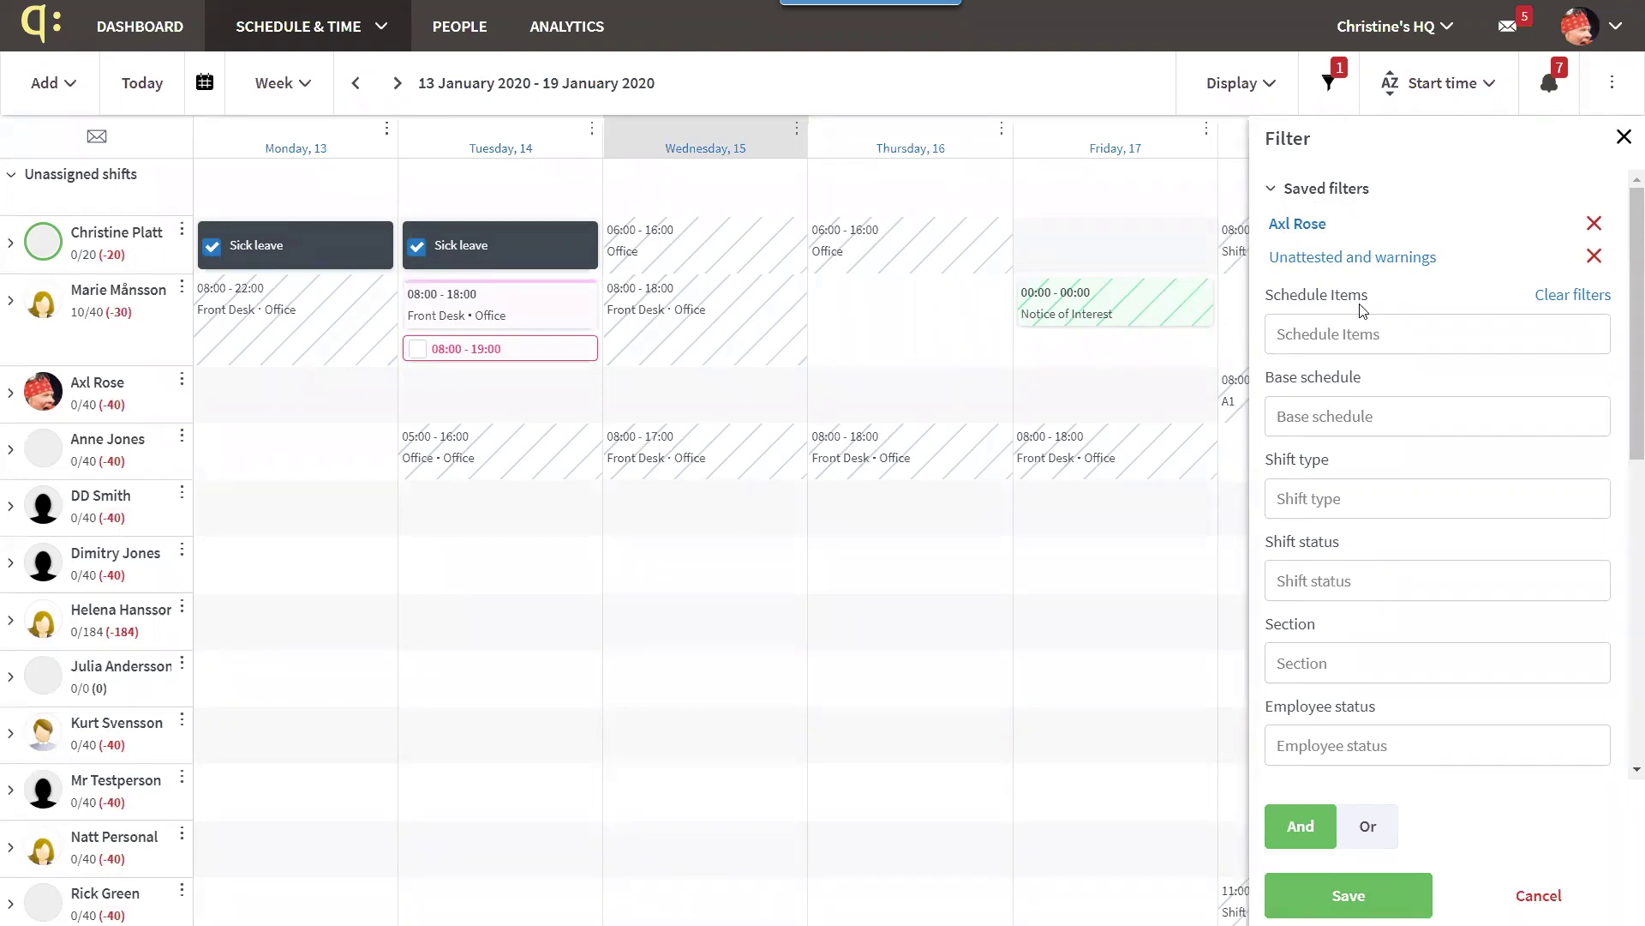
pyautogui.click(1573, 295)
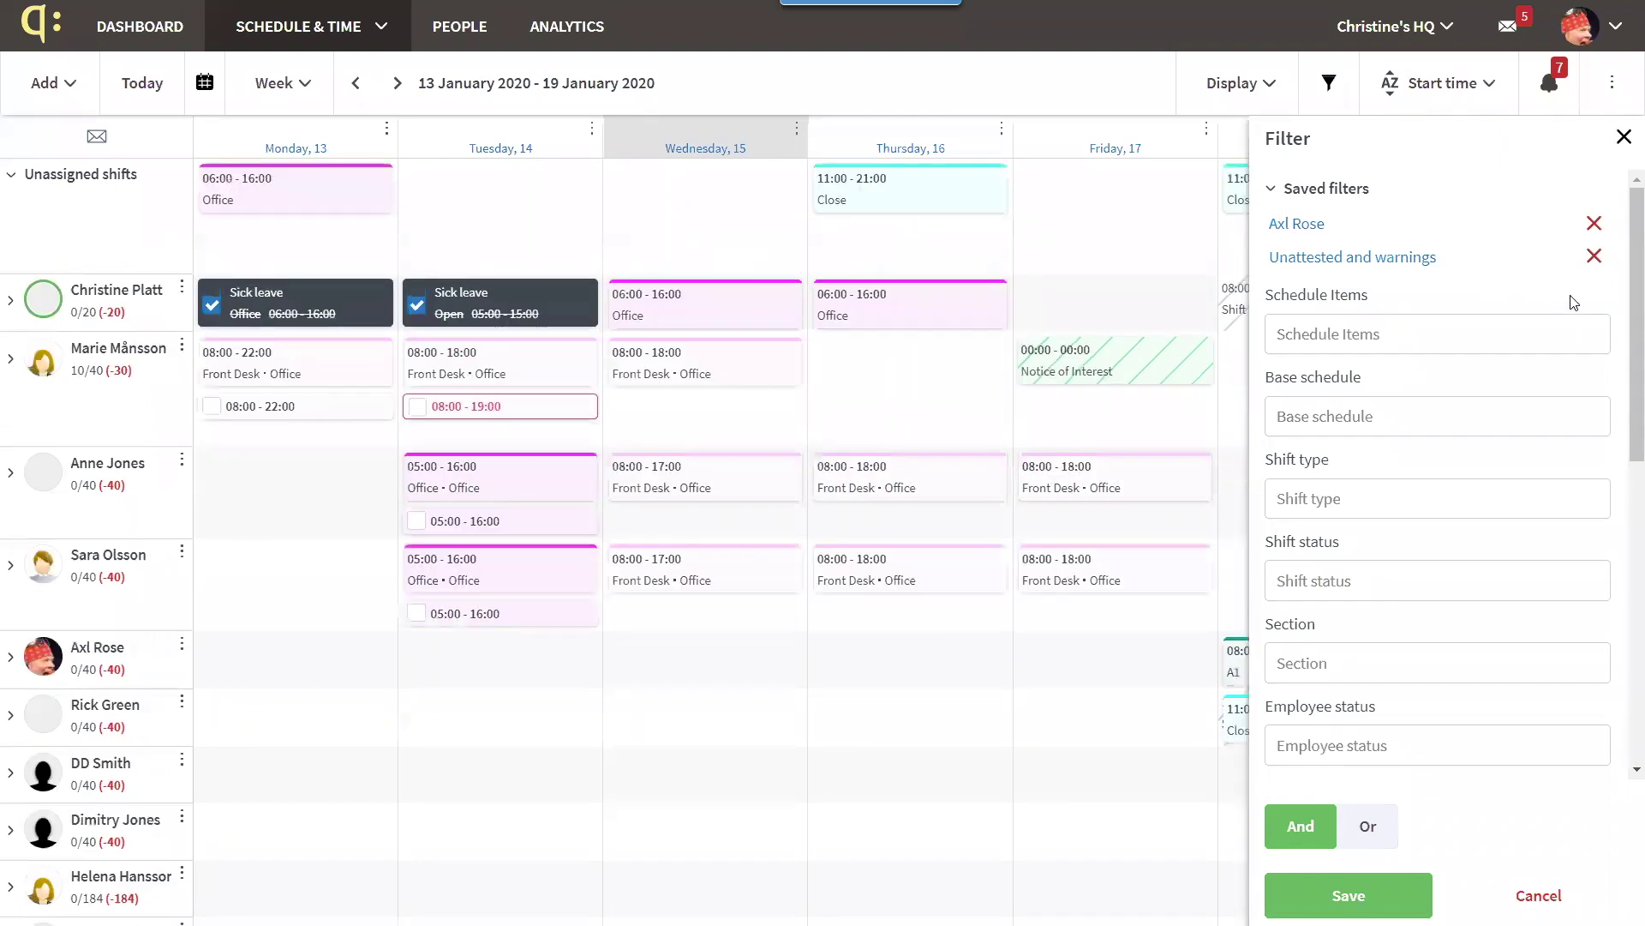
pyautogui.click(1624, 140)
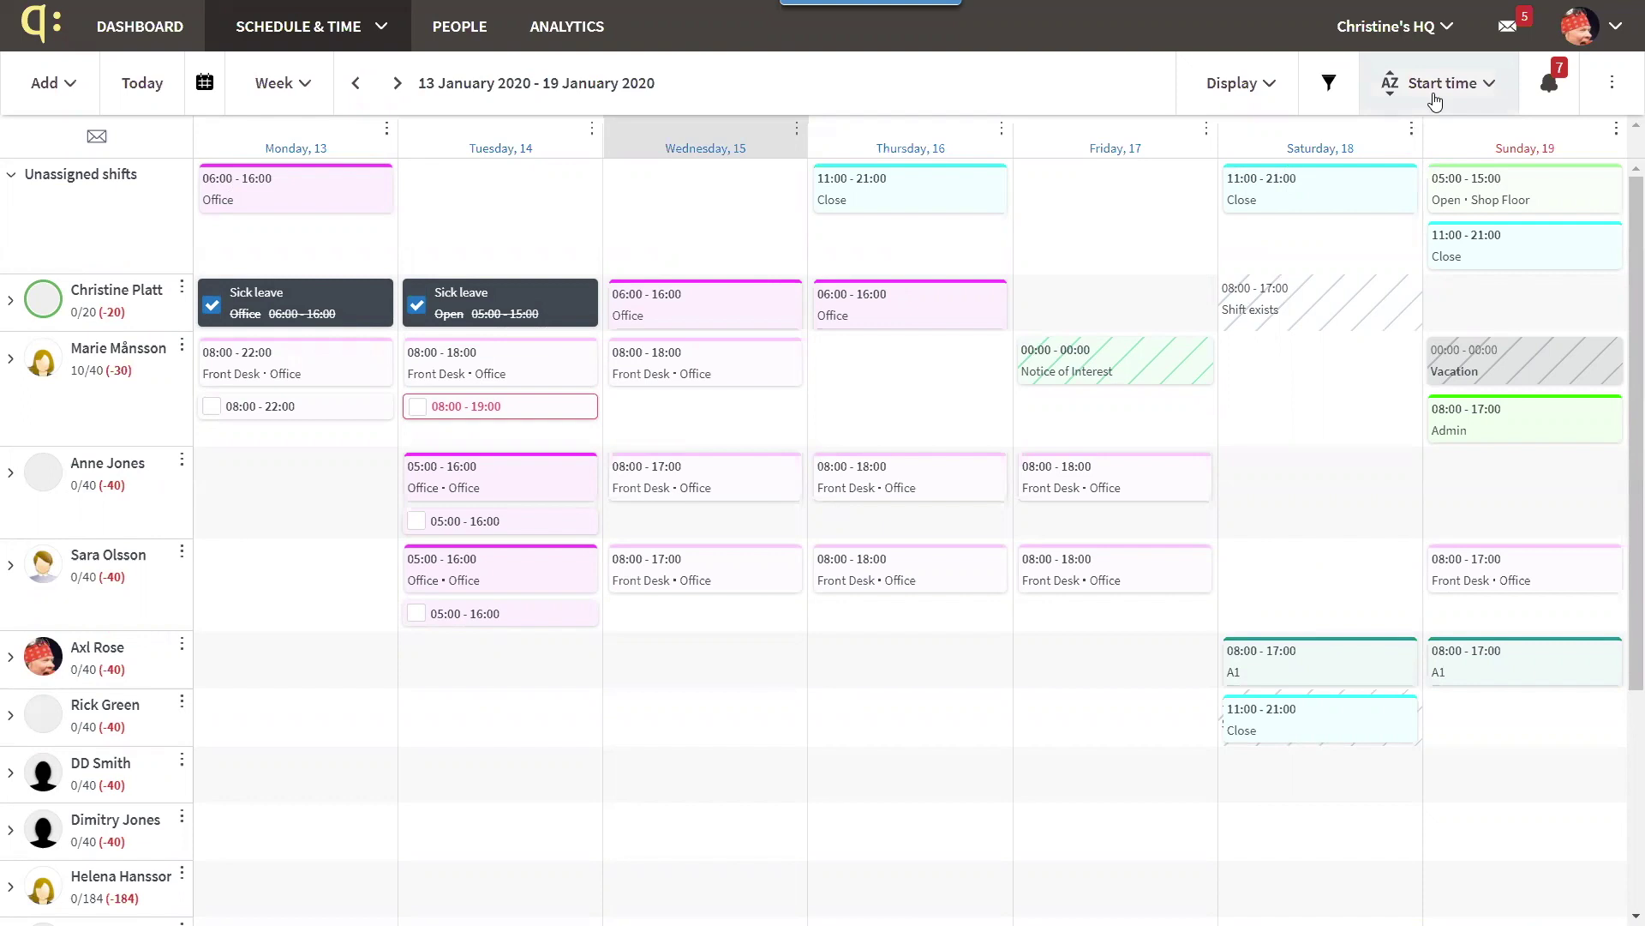
# Check the available sort orders for the schedule without changing the current one
pyautogui.click(1406, 99)
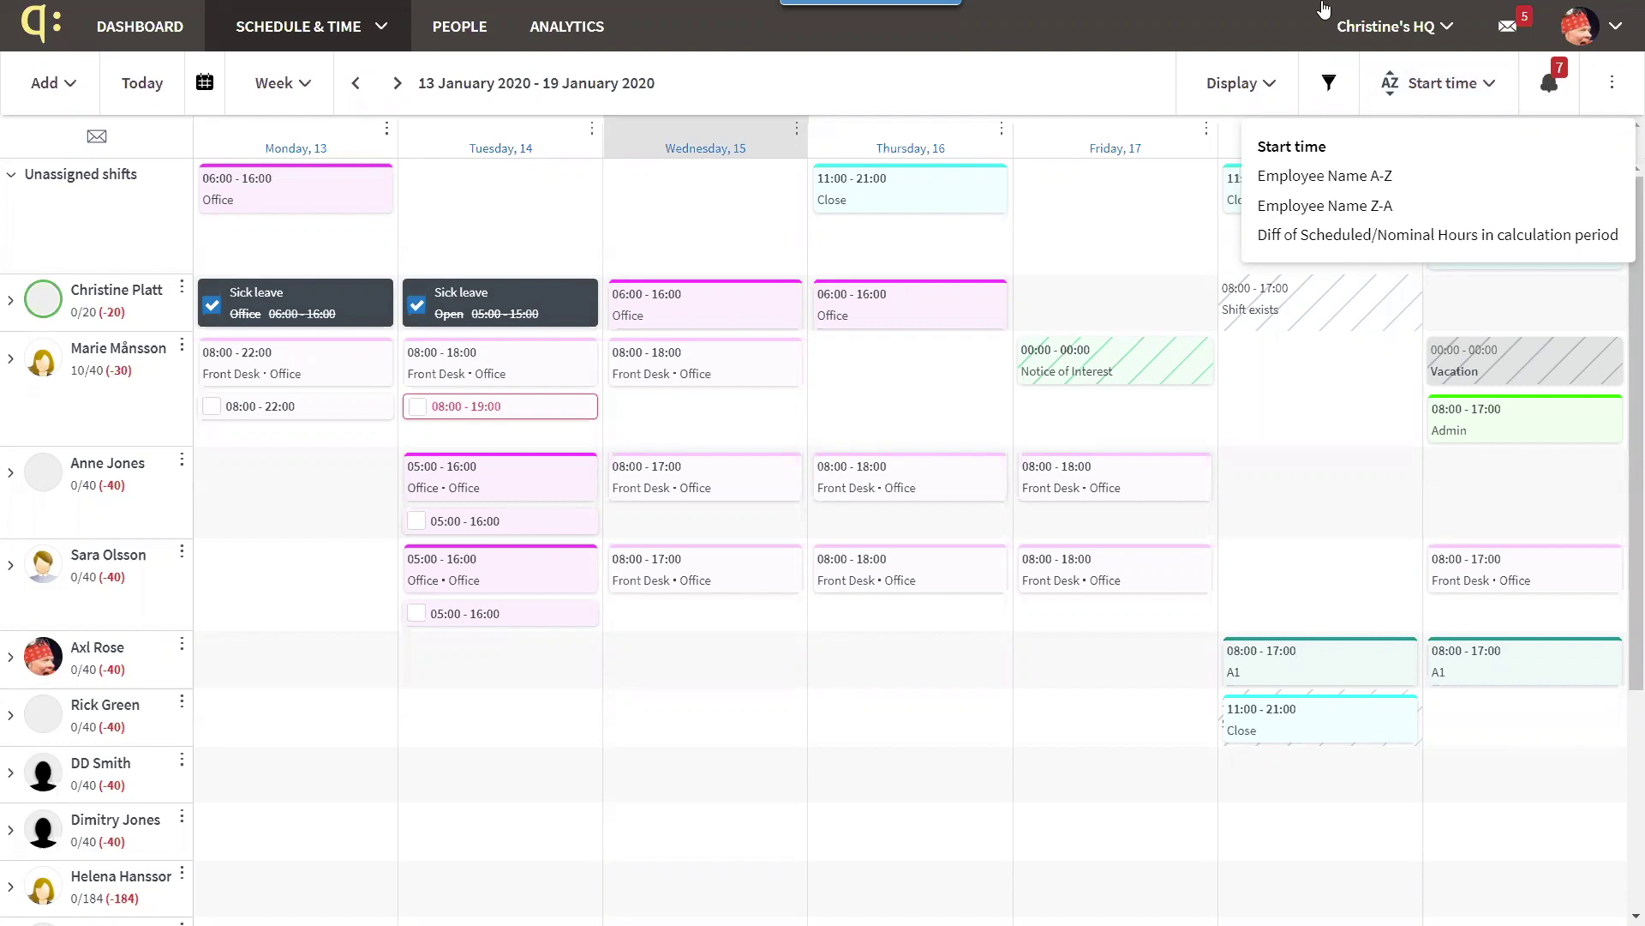
pyautogui.click(1226, 23)
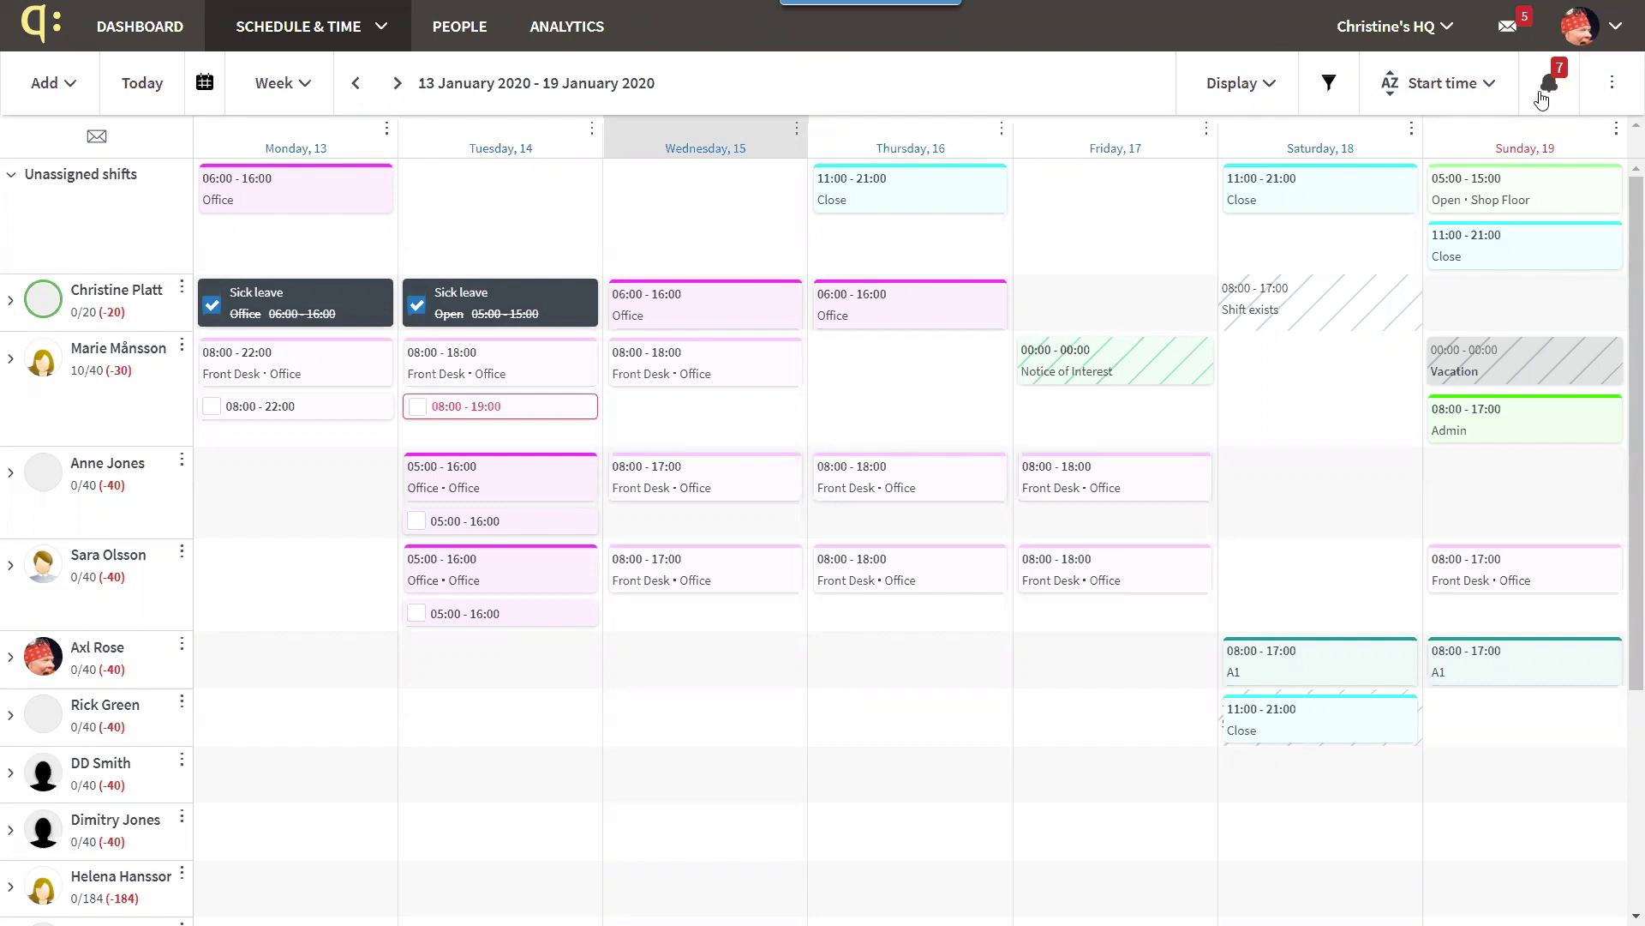
# Go to the dashboard, return to the schedule and display it in the week view
pyautogui.click(144, 36)
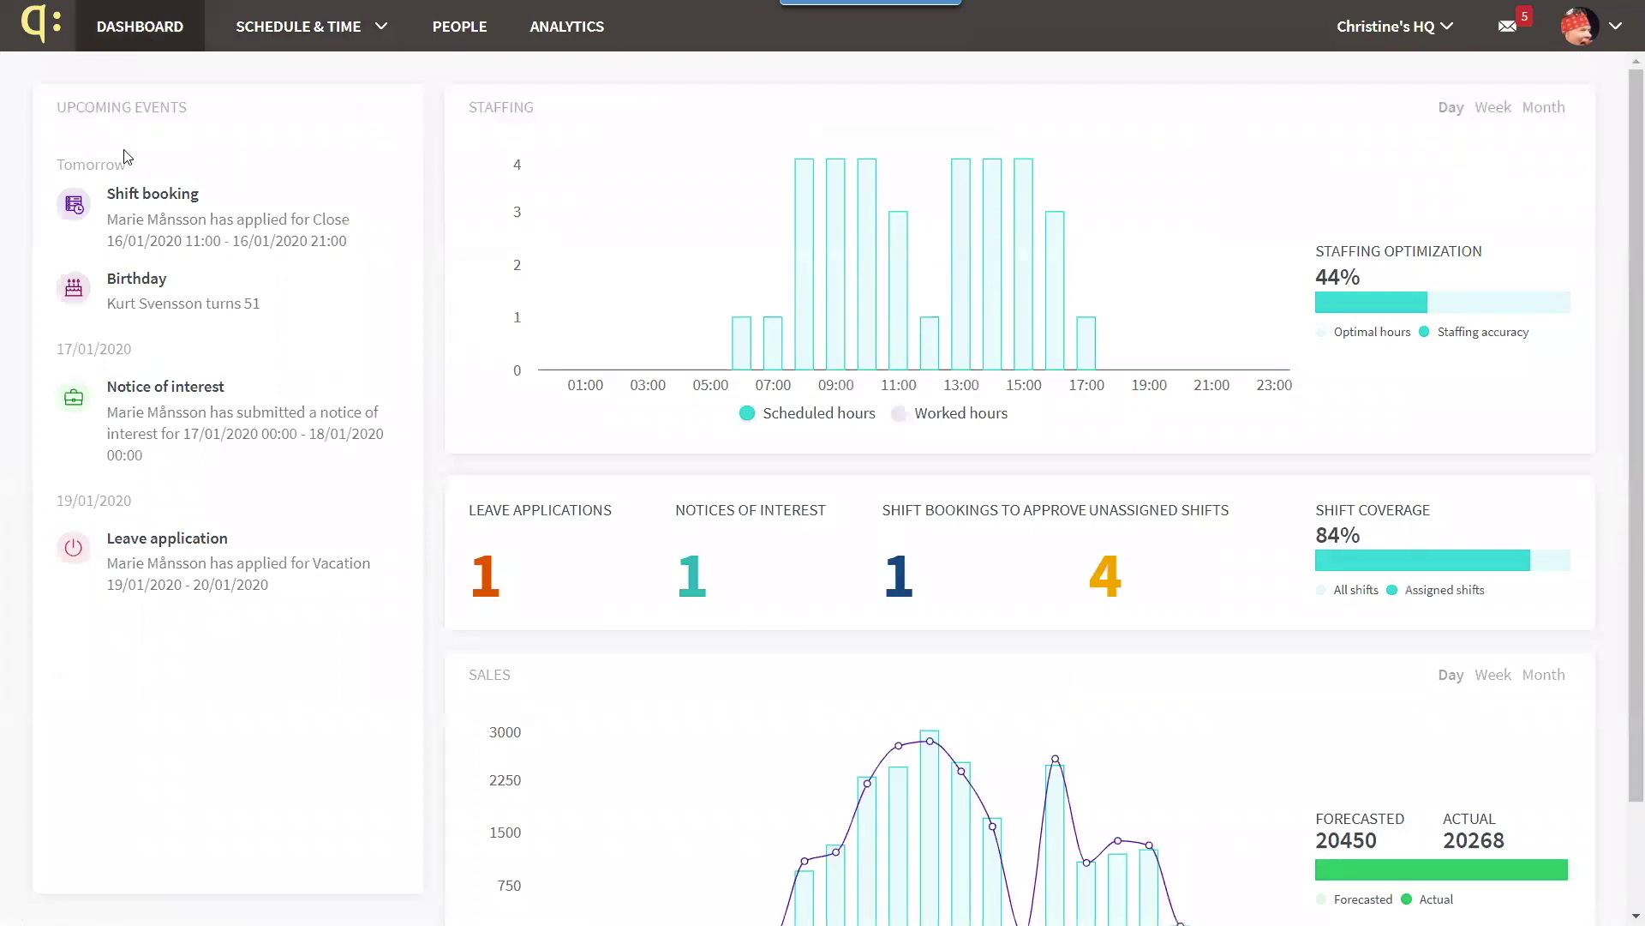
pyautogui.click(348, 43)
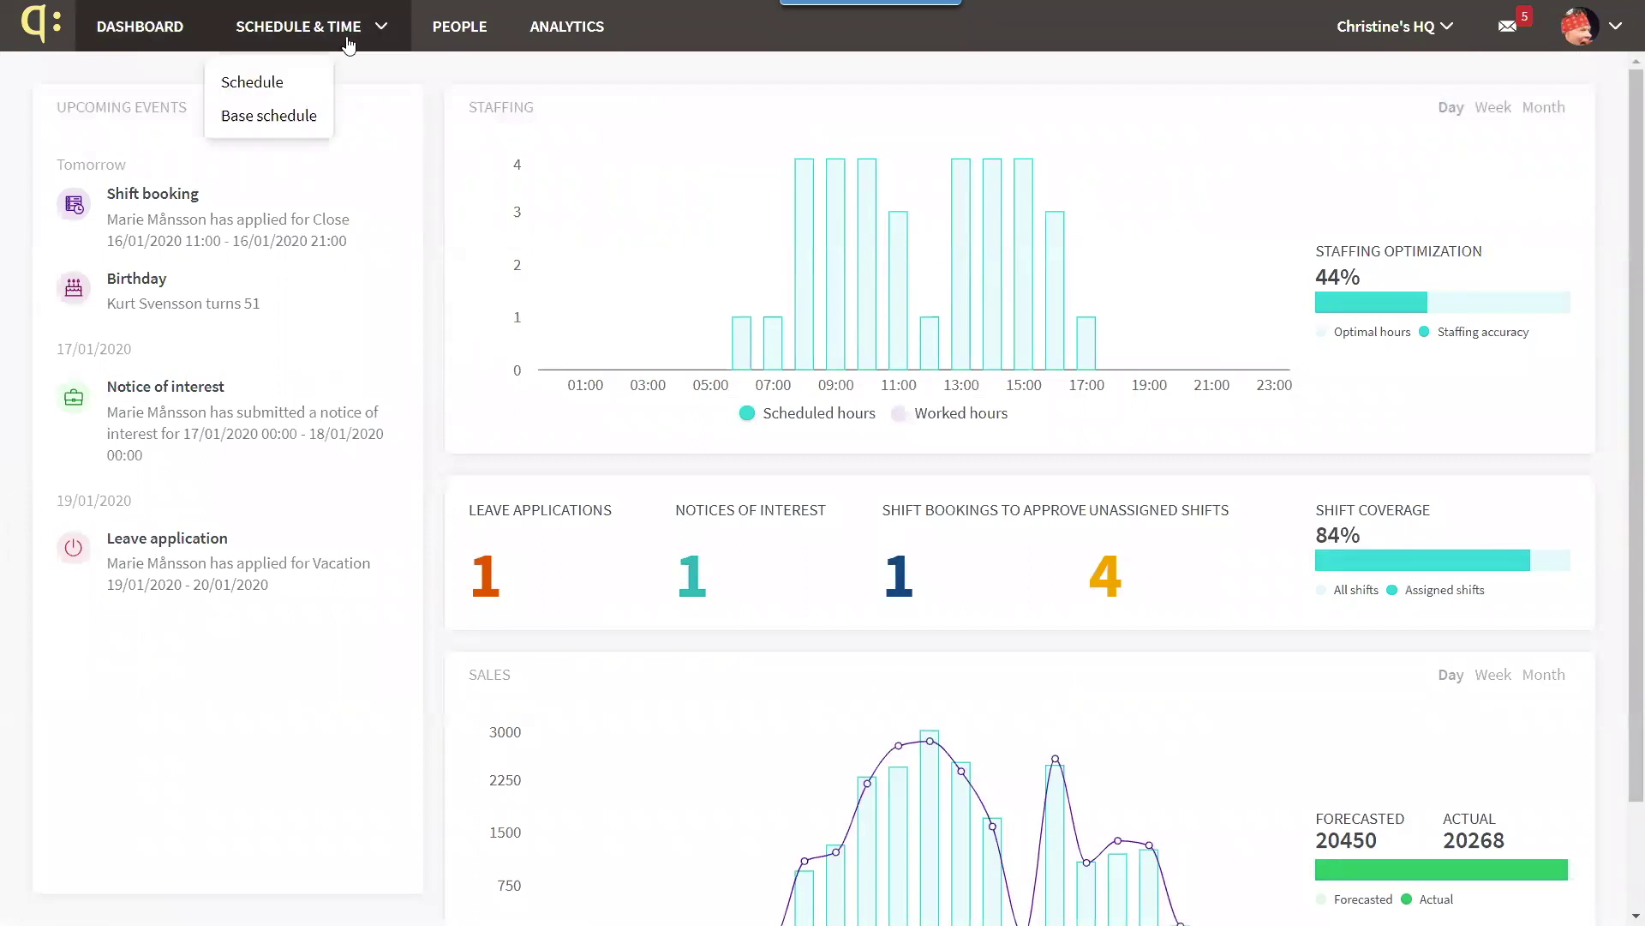
pyautogui.click(274, 84)
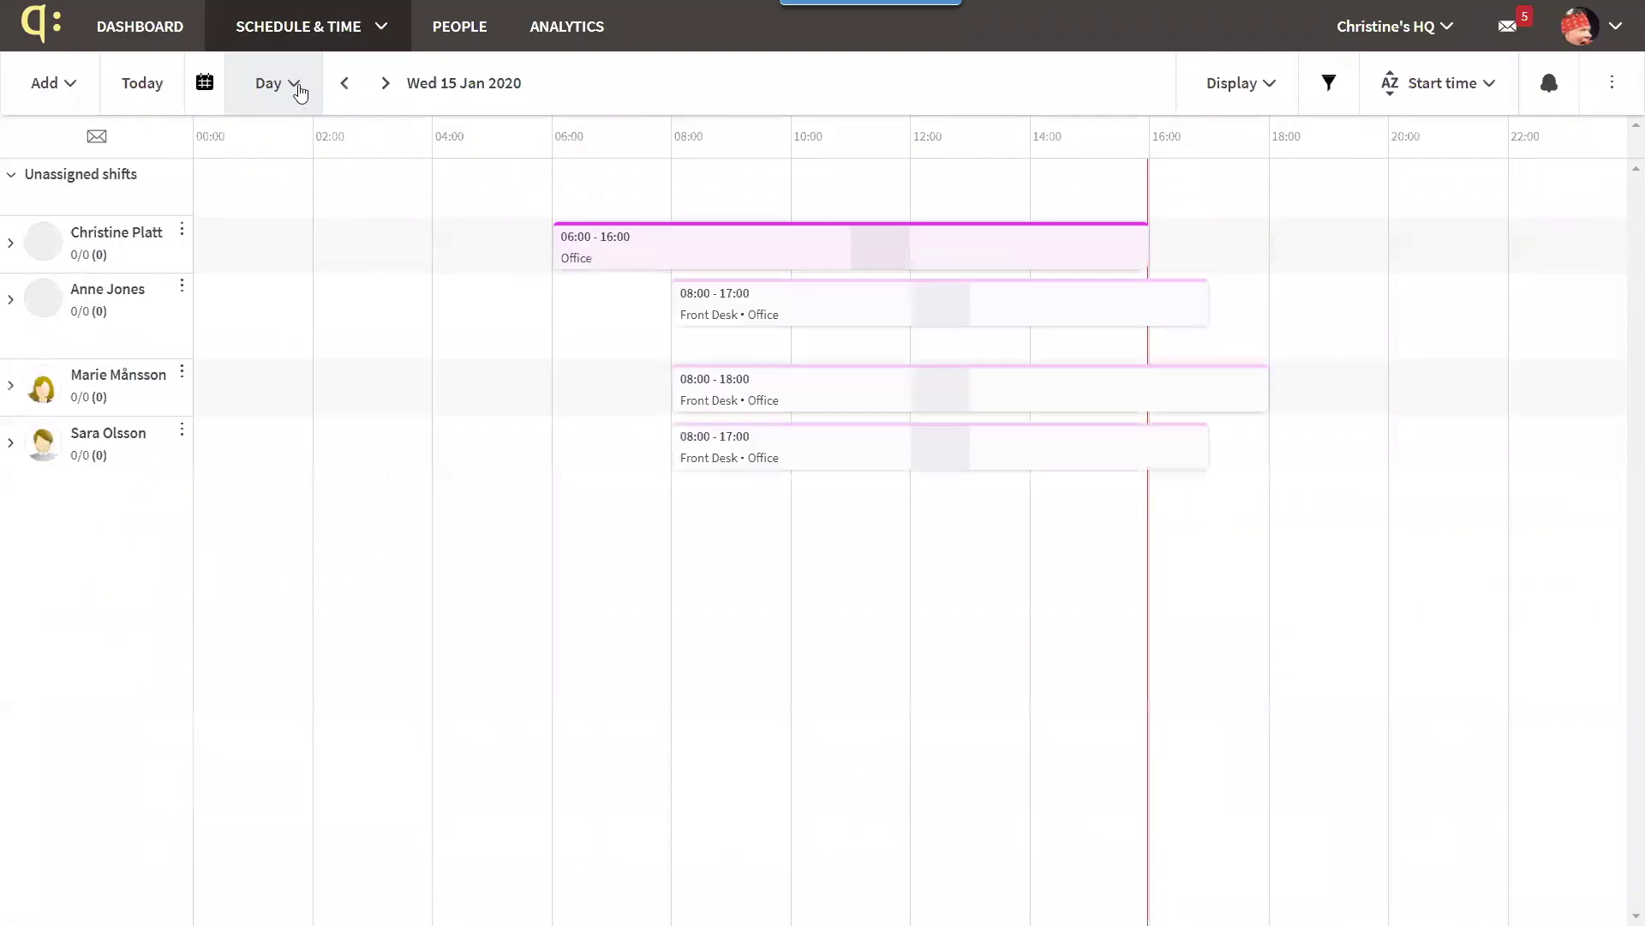
pyautogui.click(276, 94)
pyautogui.click(272, 175)
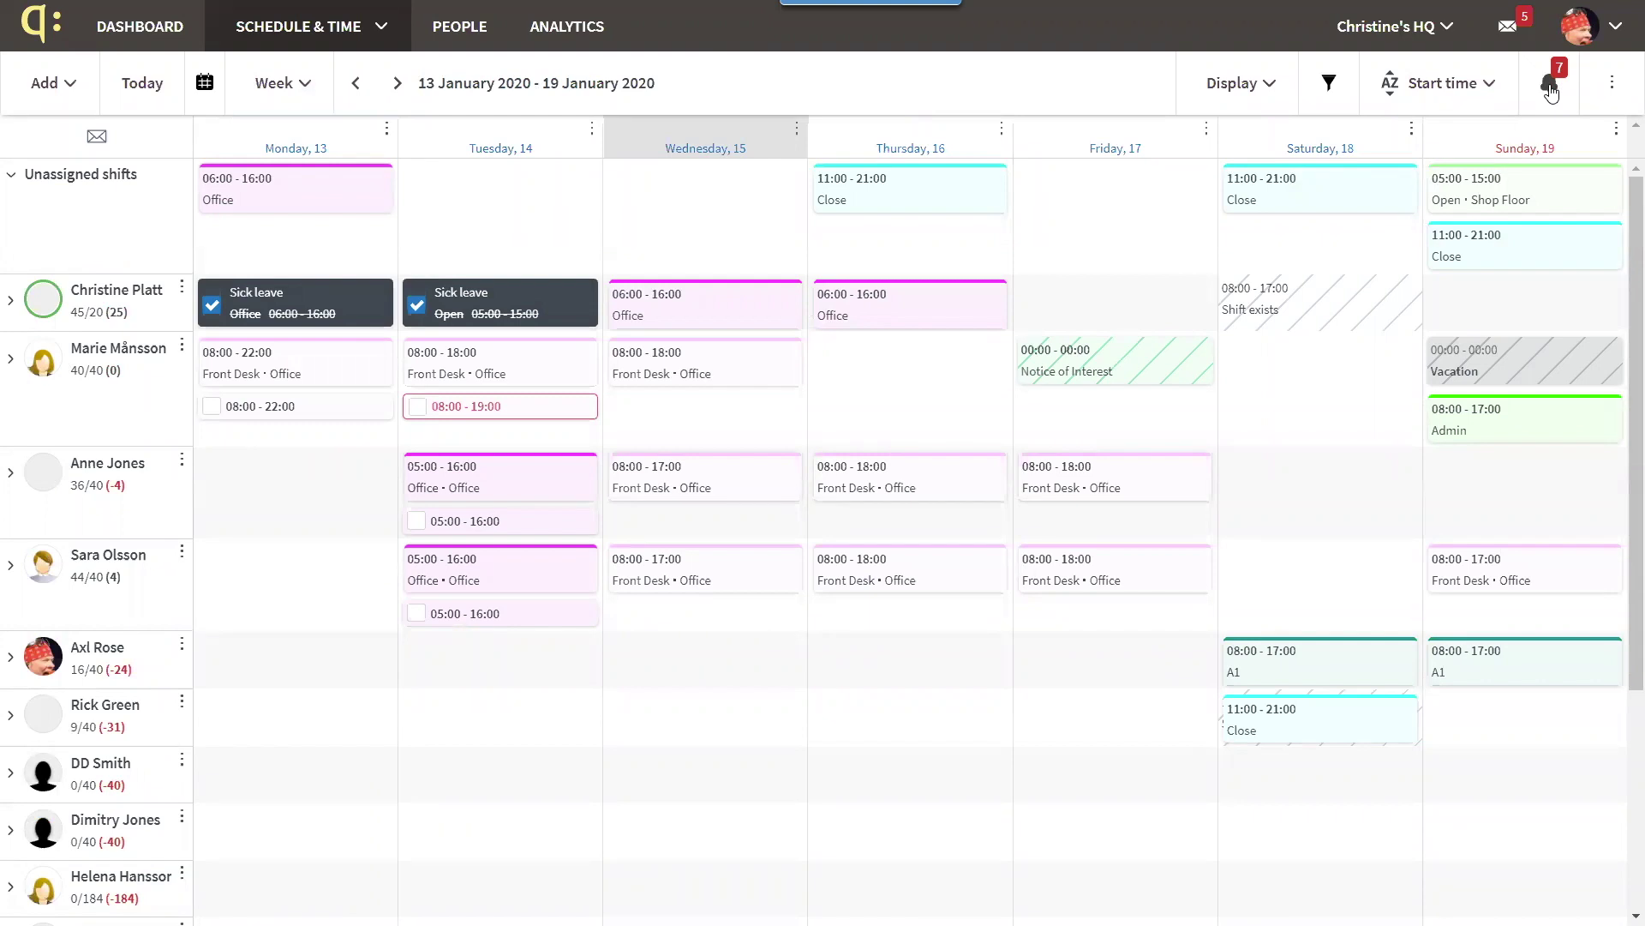
# Examine the schedule notifications for shifts to approve, leave applications, notice of interest and unassigned shifts
pyautogui.click(1549, 85)
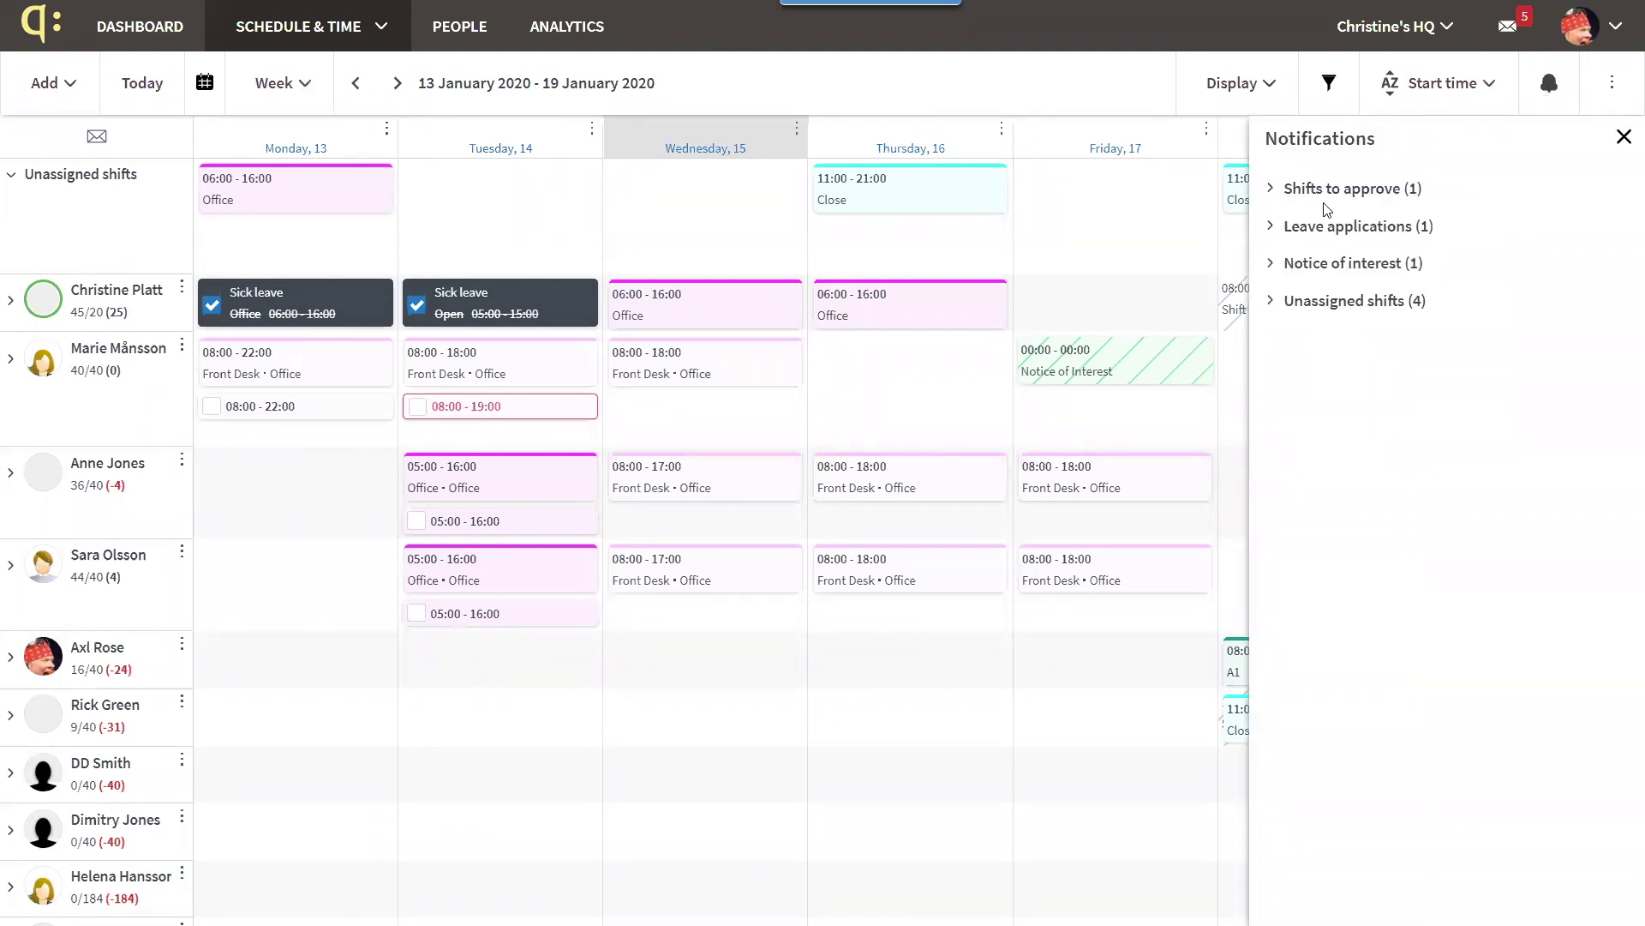
pyautogui.click(1274, 193)
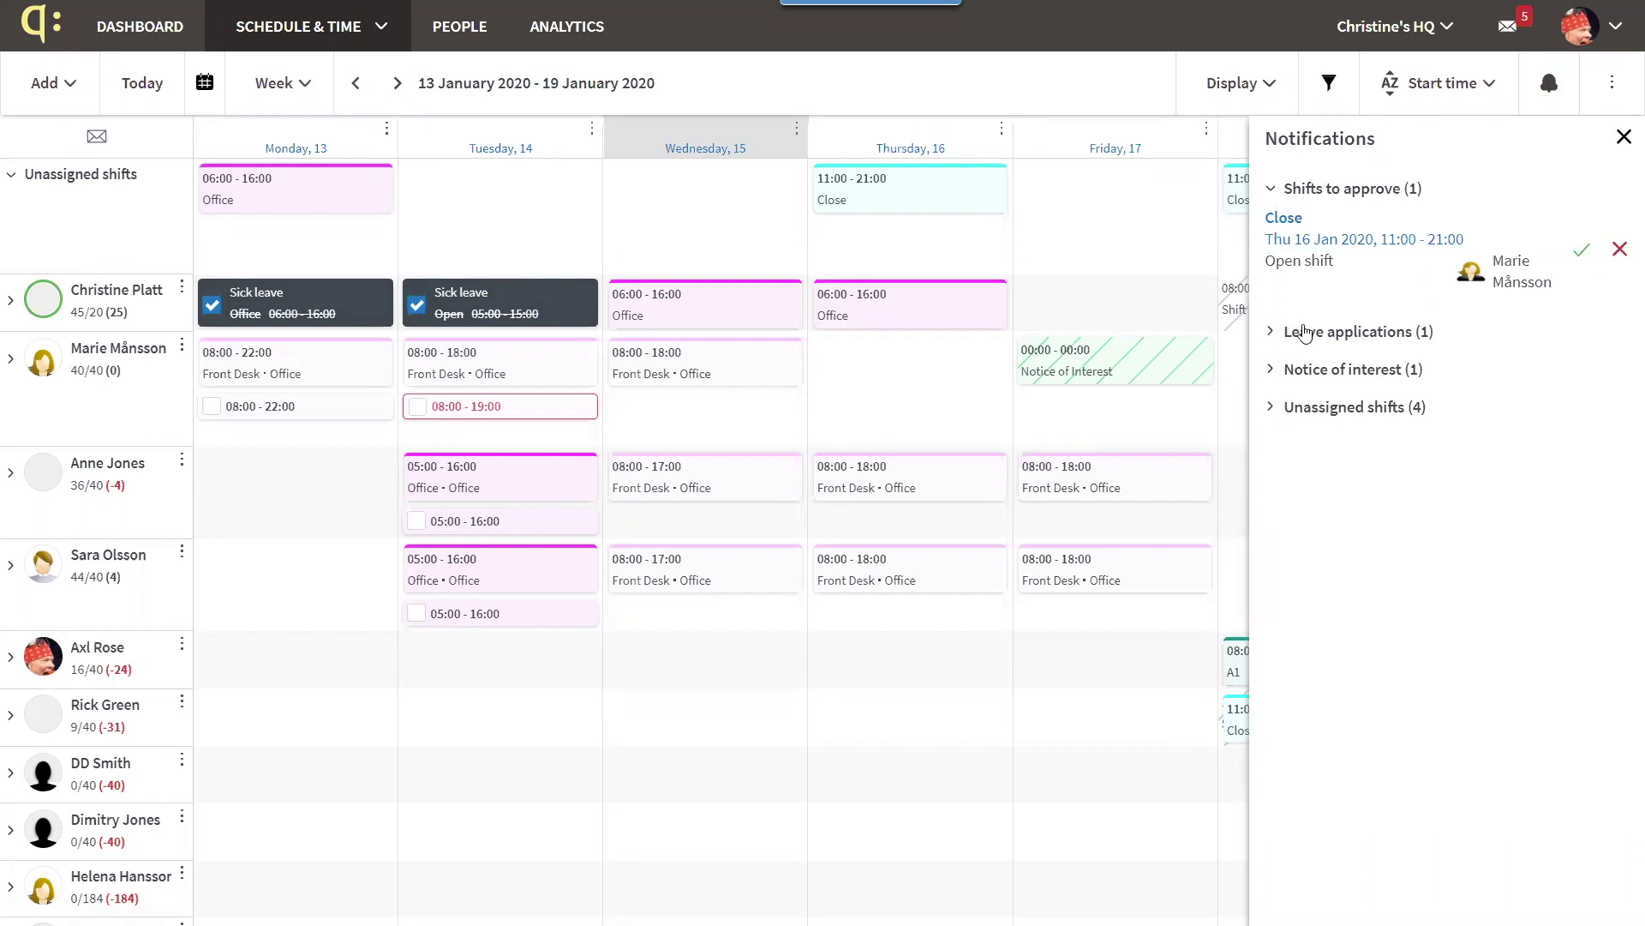
pyautogui.click(1269, 333)
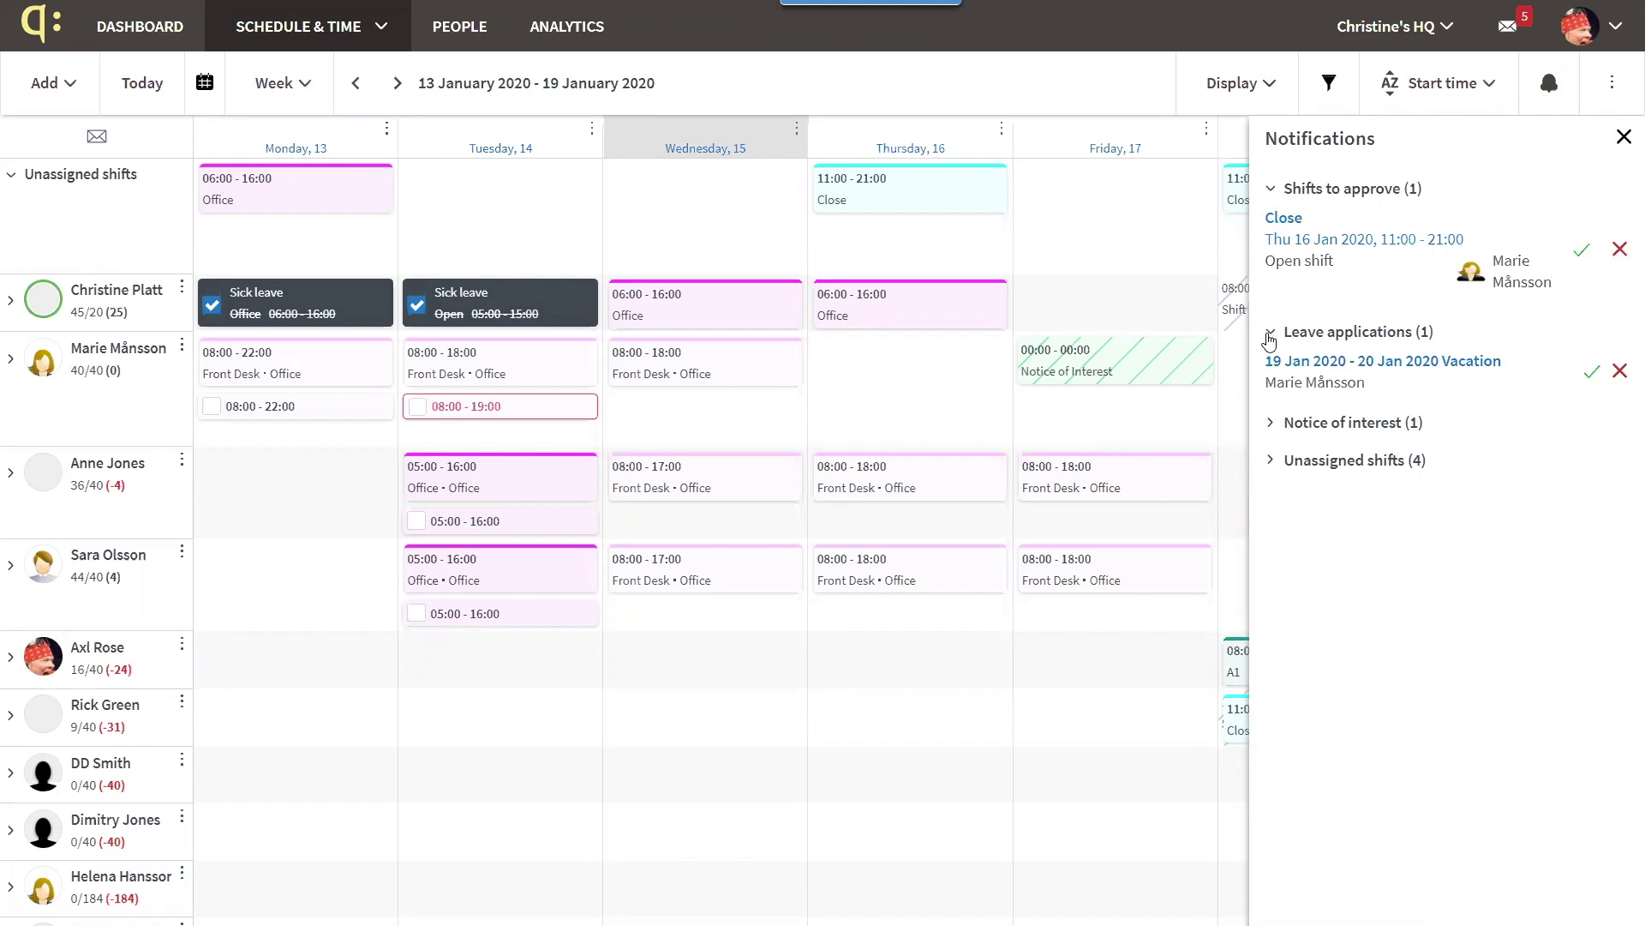
pyautogui.click(1274, 431)
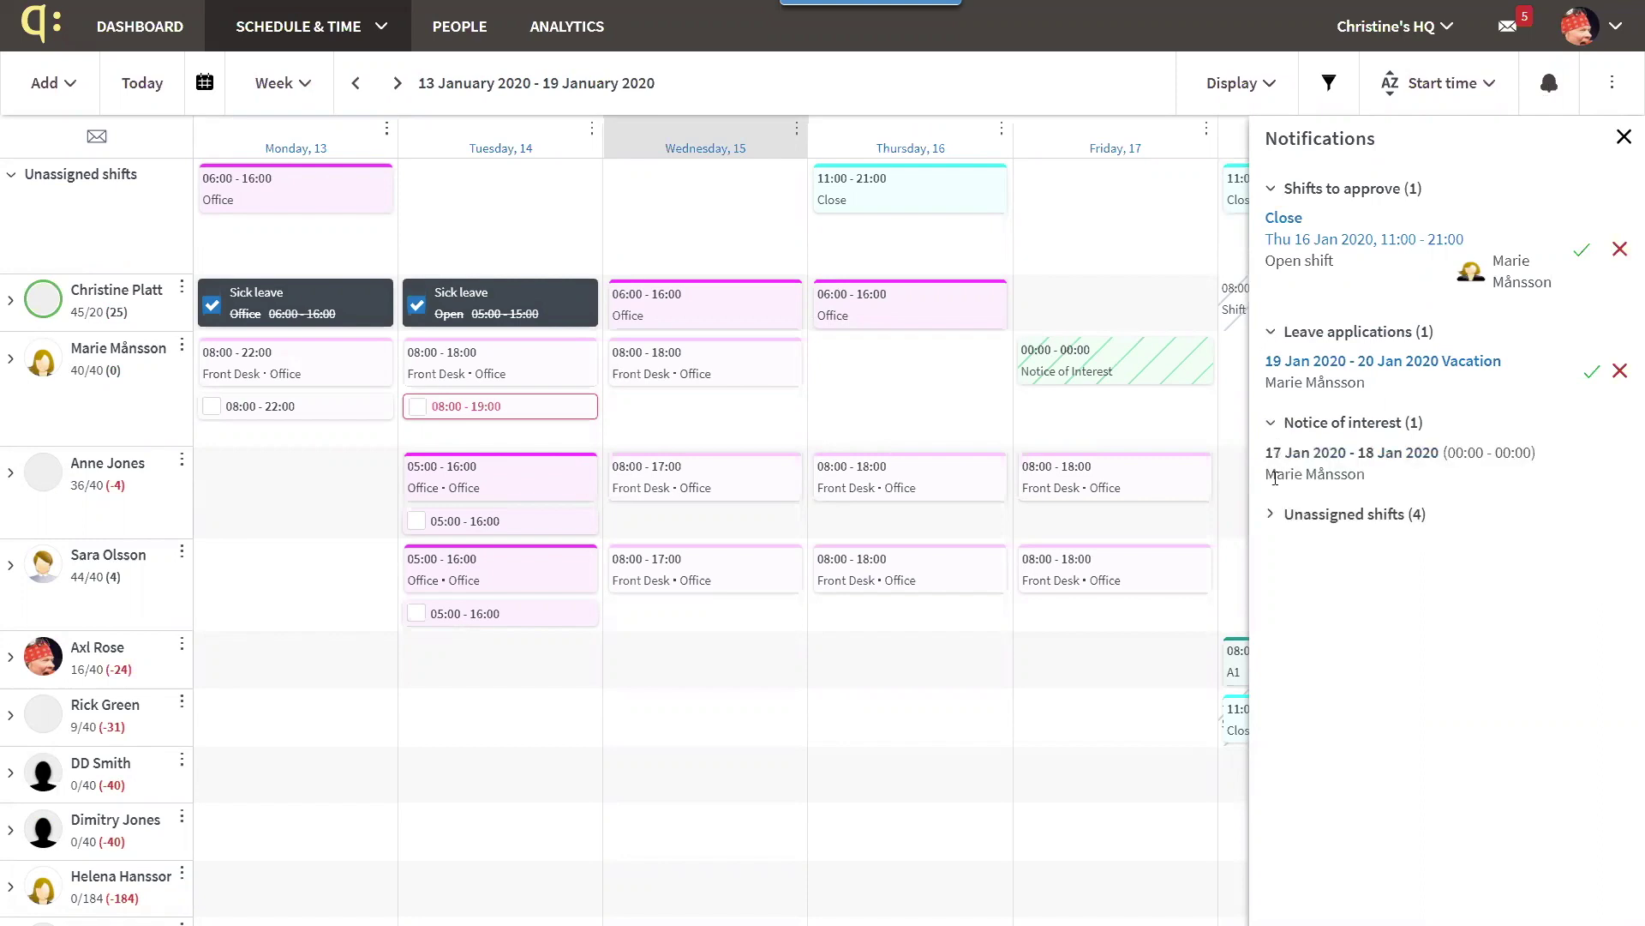
pyautogui.click(1272, 514)
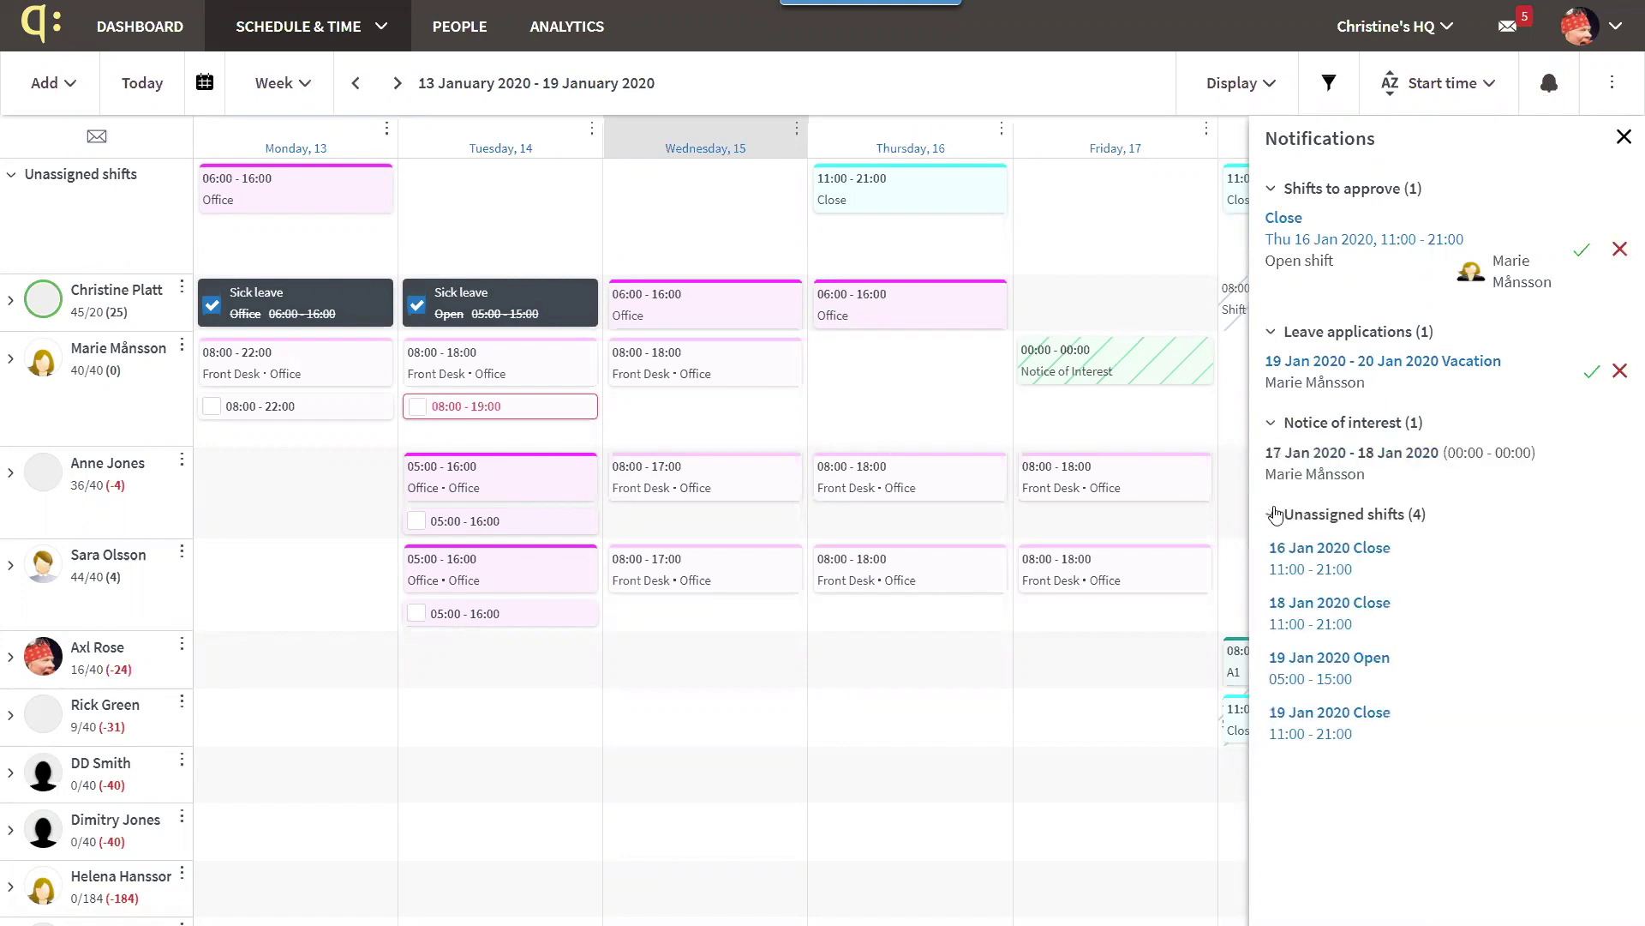
# Check which employees can be assigned to the unassigned 16 Jan 2020 Close shift, and close the notifications without assigning anyone
pyautogui.click(1335, 567)
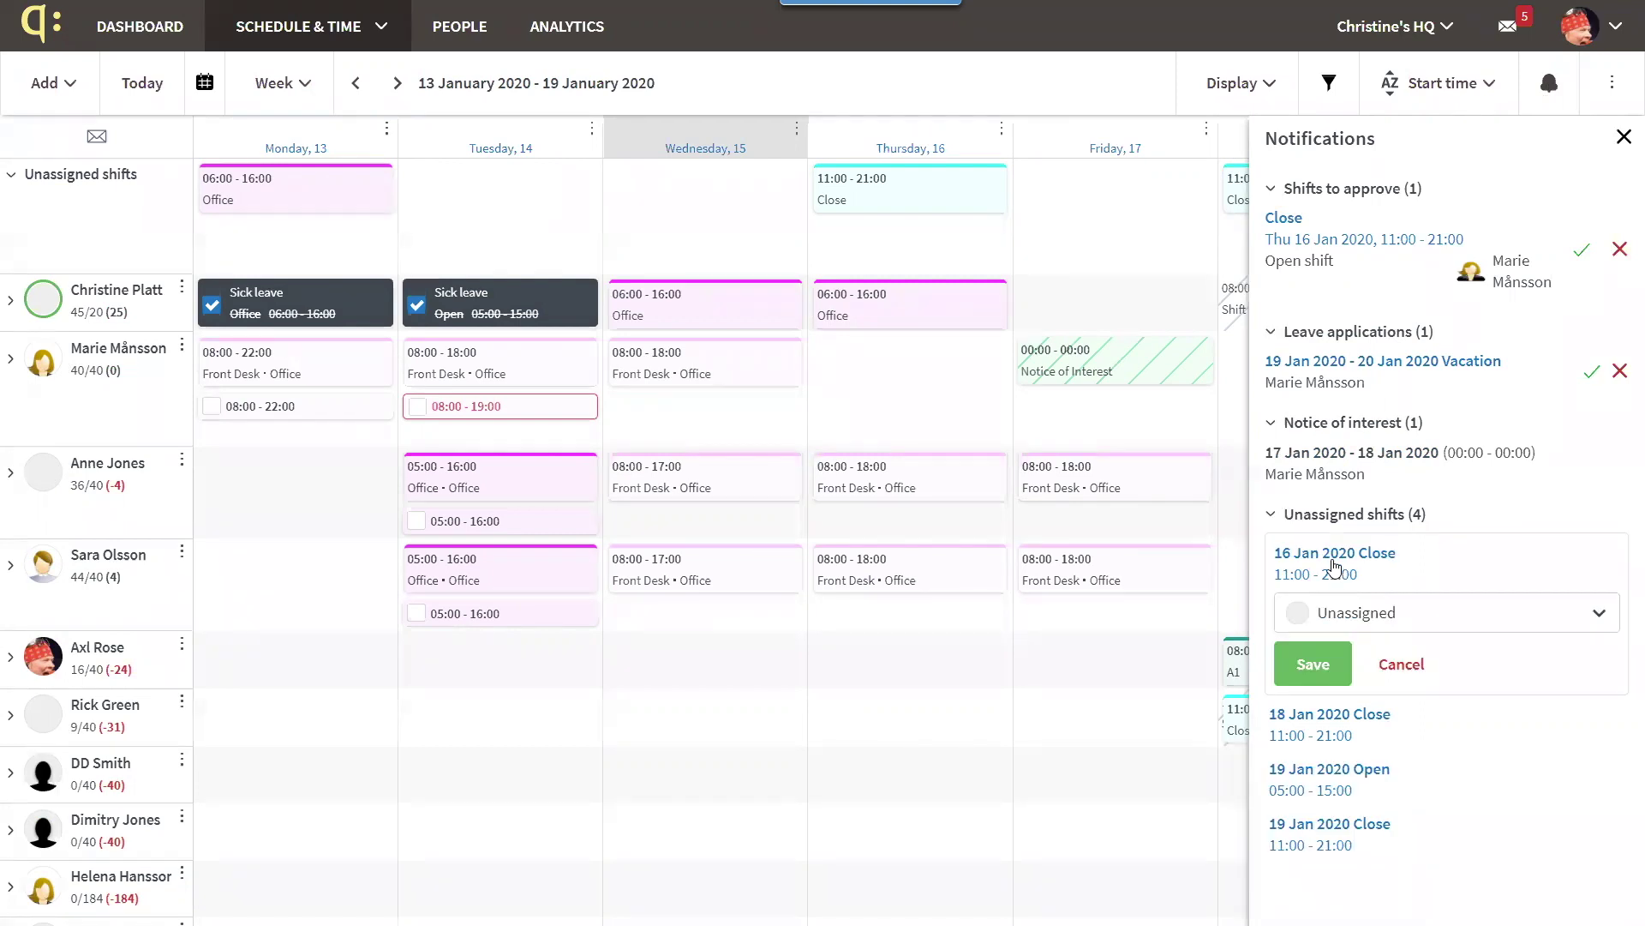
pyautogui.click(1596, 611)
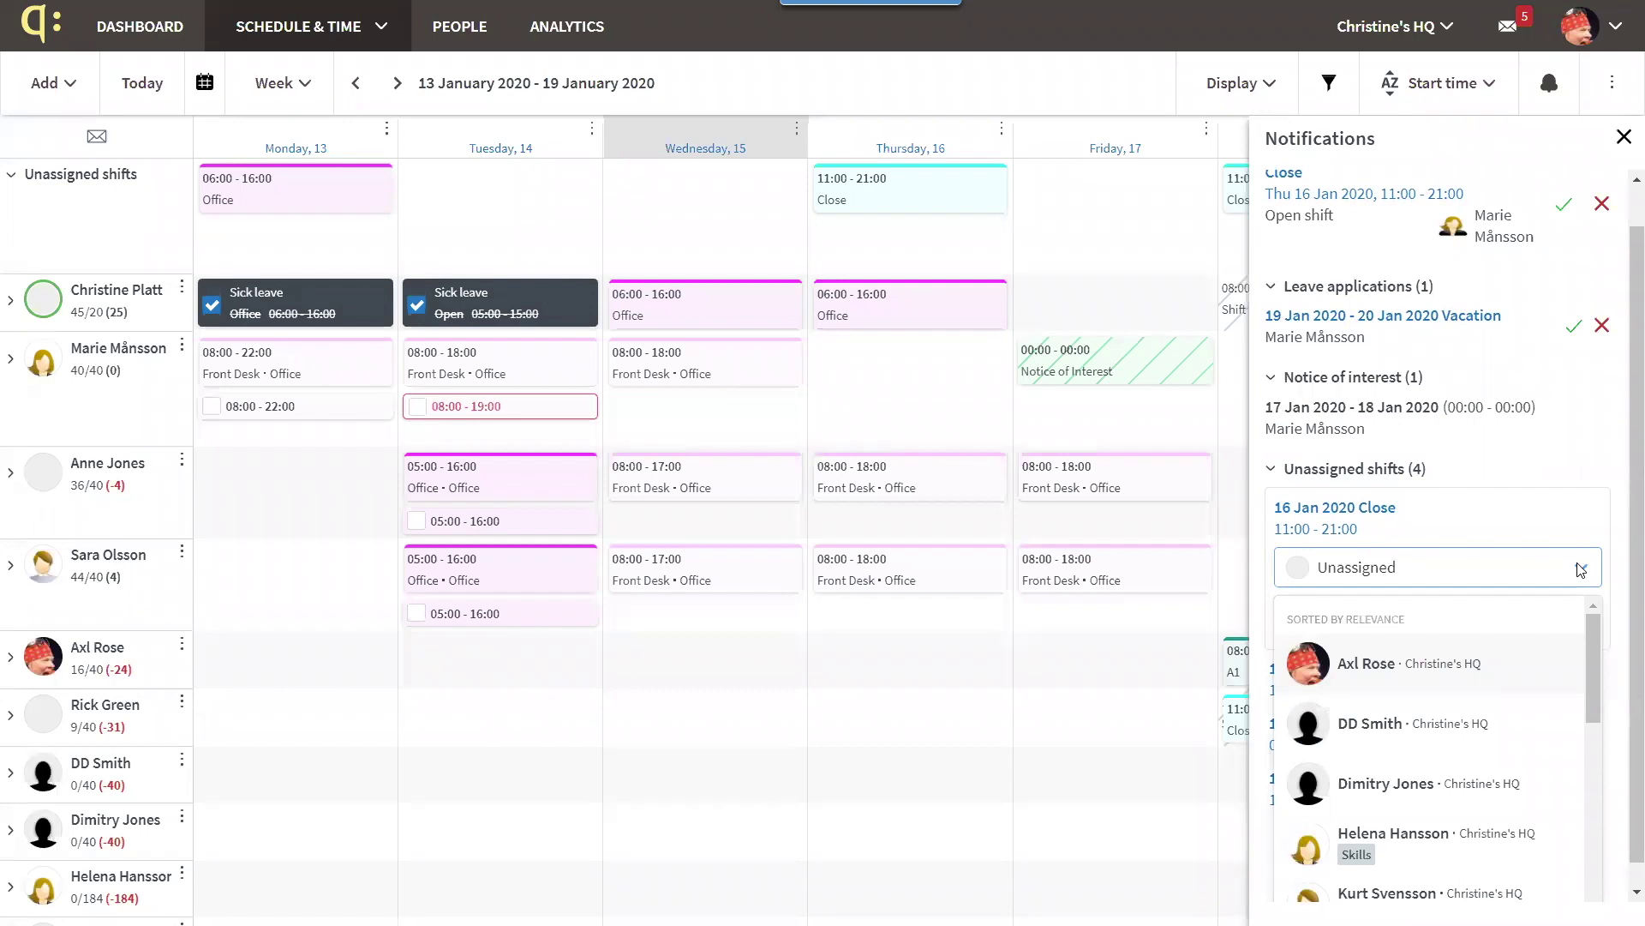
pyautogui.click(1581, 570)
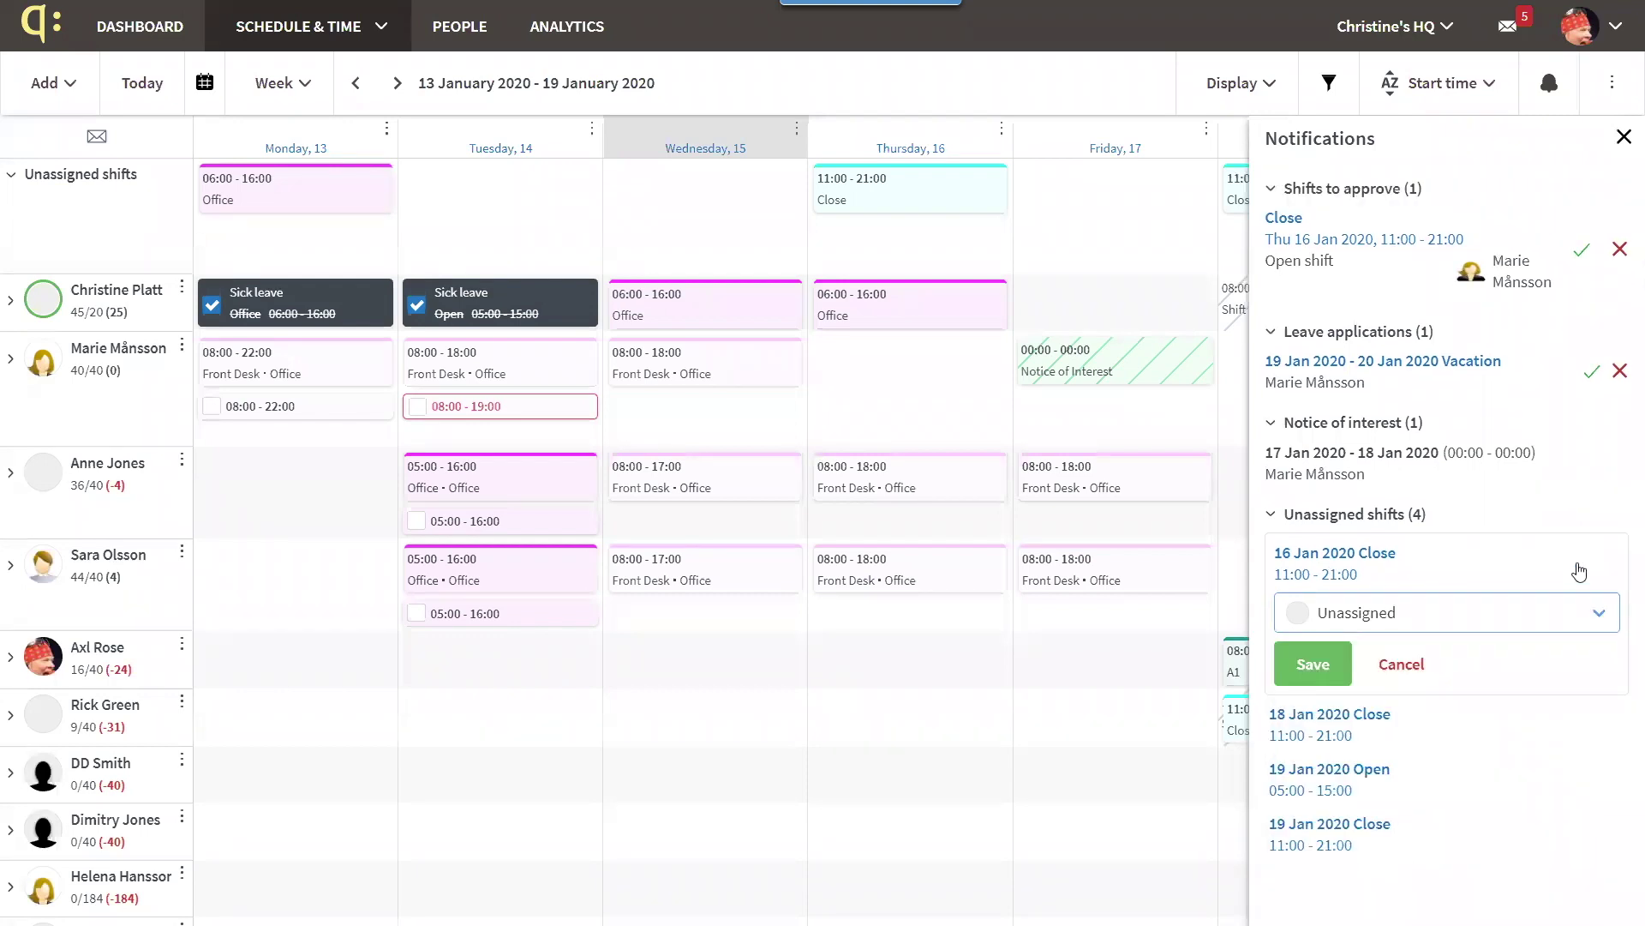
pyautogui.click(1624, 139)
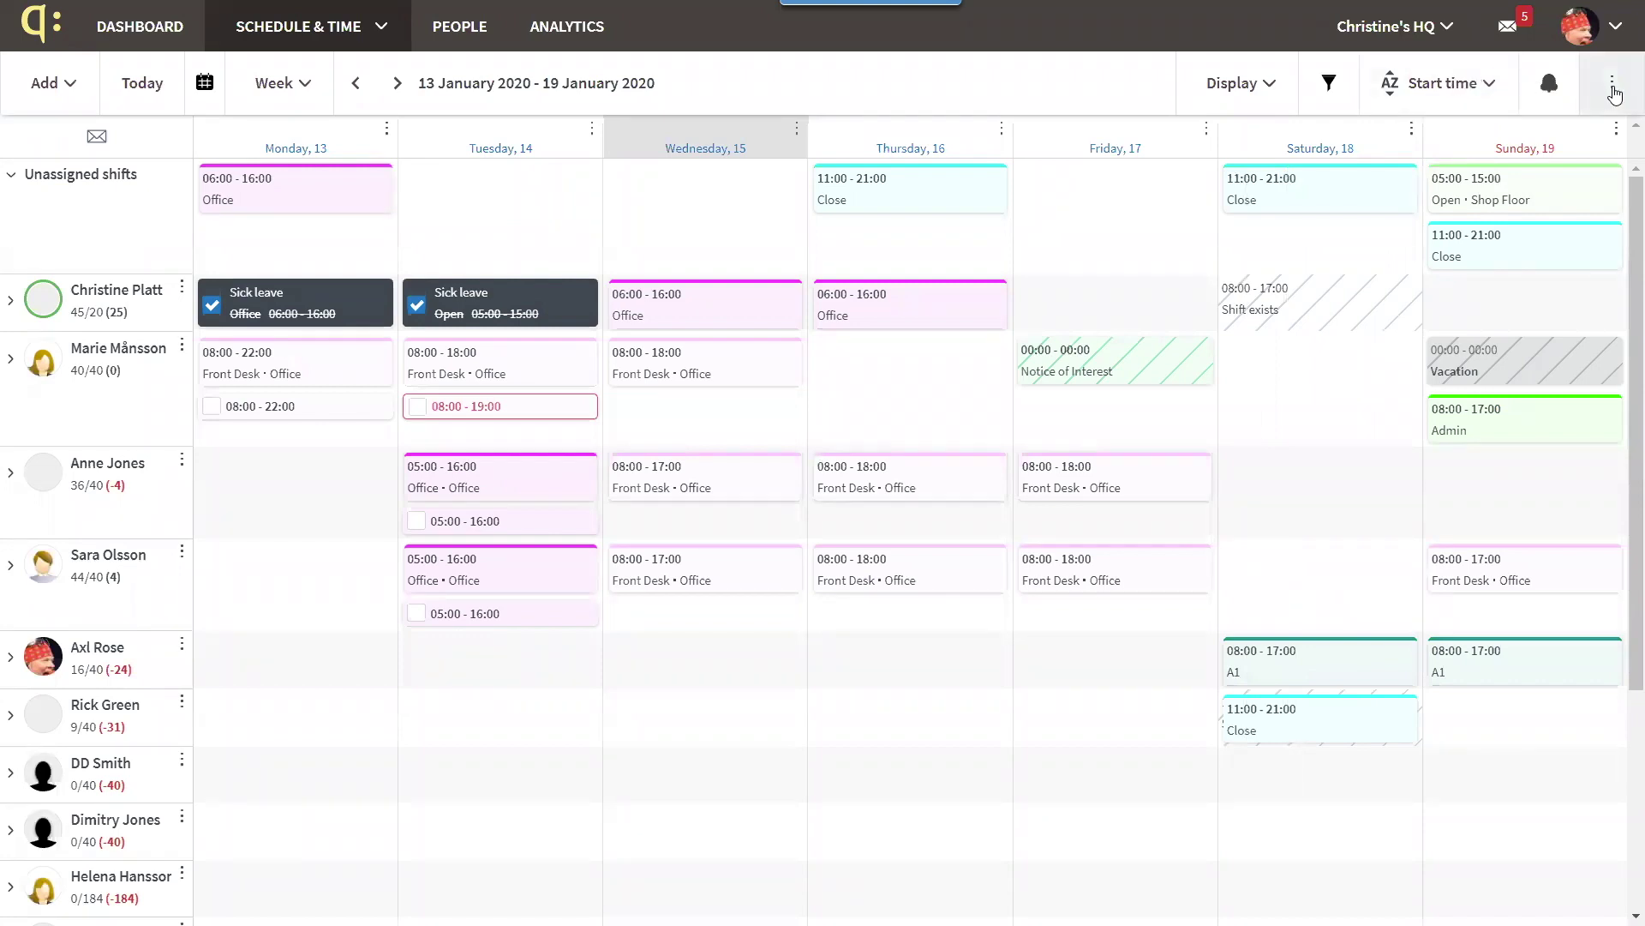
# Check the schedule's bulk actions and the options for deleting the week's shifts, without deleting anything
pyautogui.click(1615, 90)
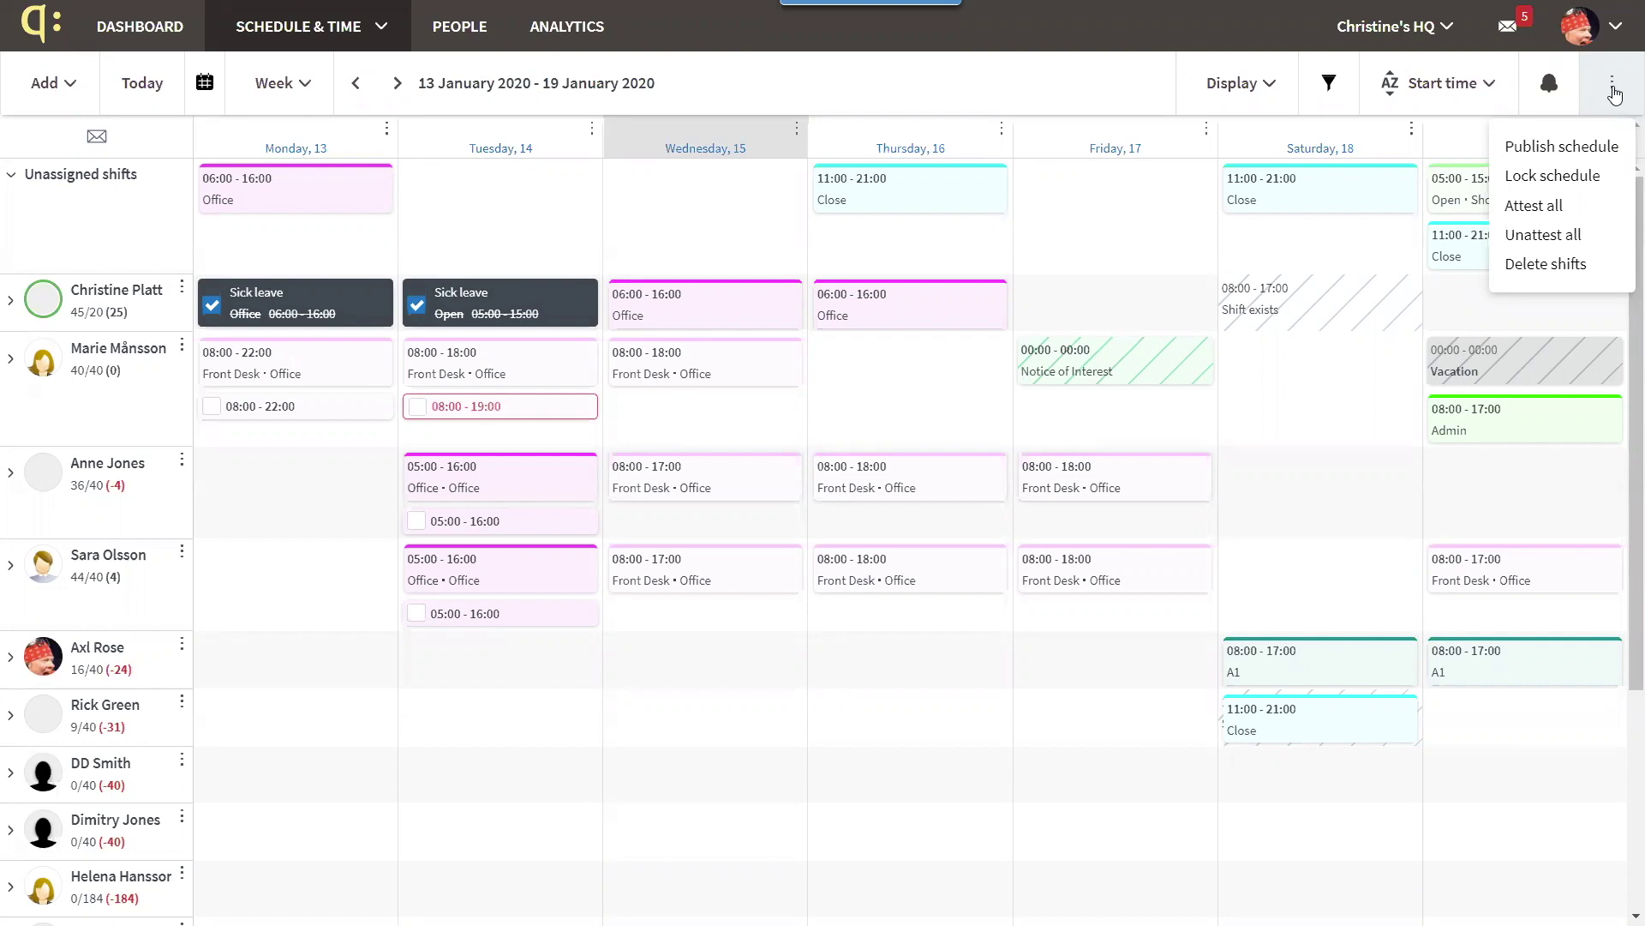
pyautogui.click(1533, 263)
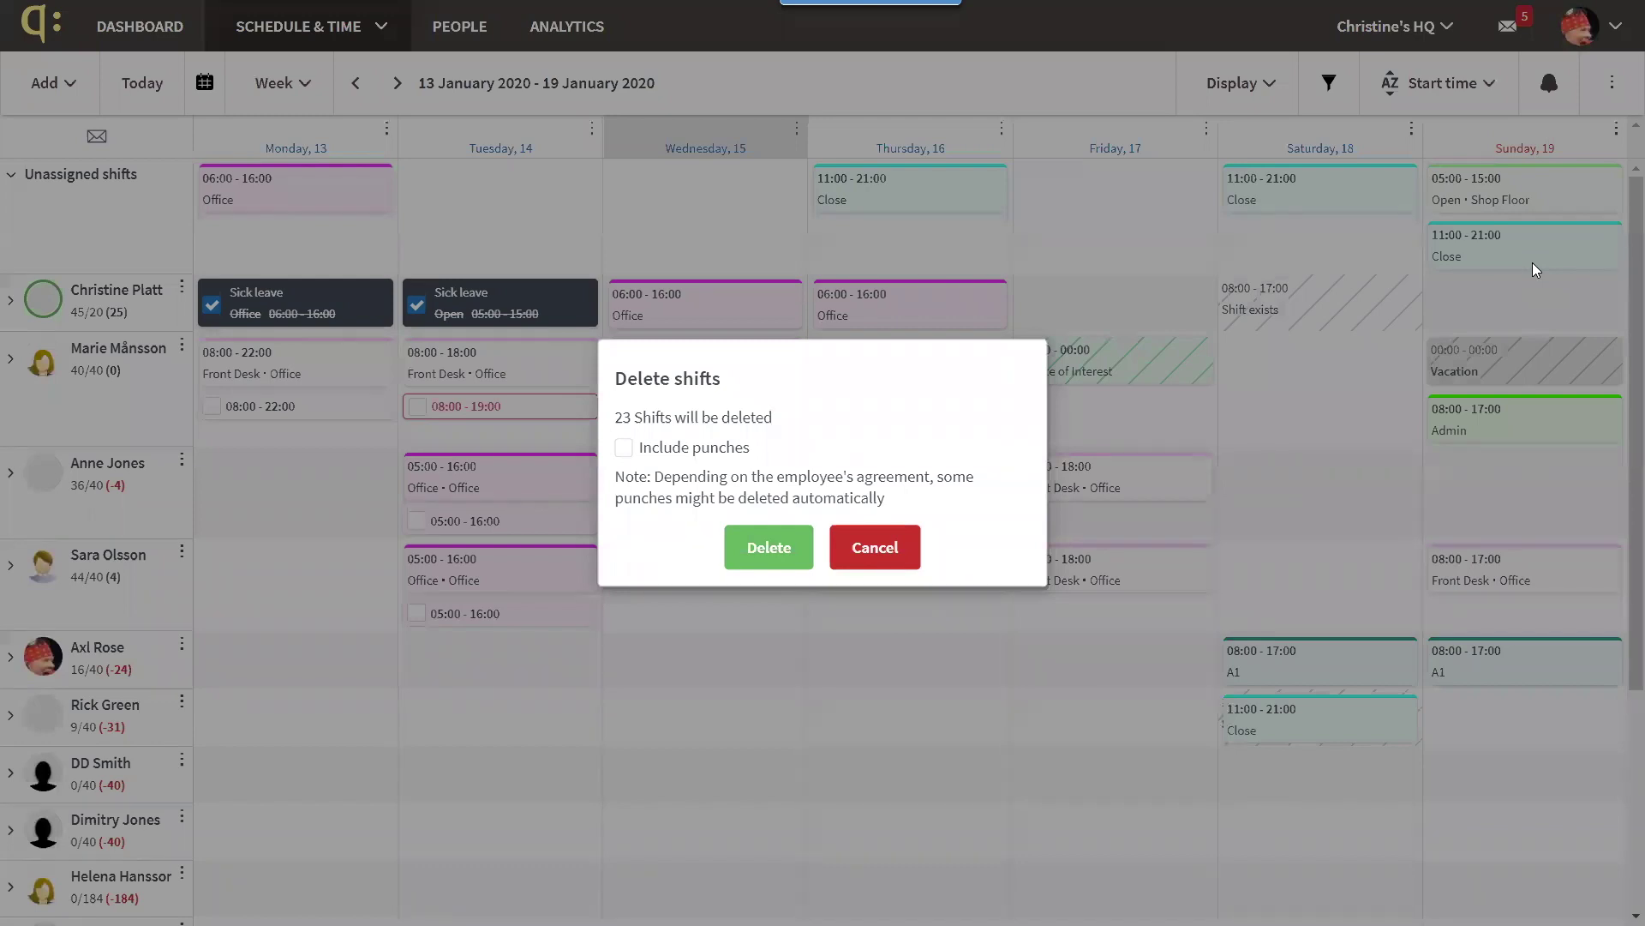
pyautogui.click(874, 548)
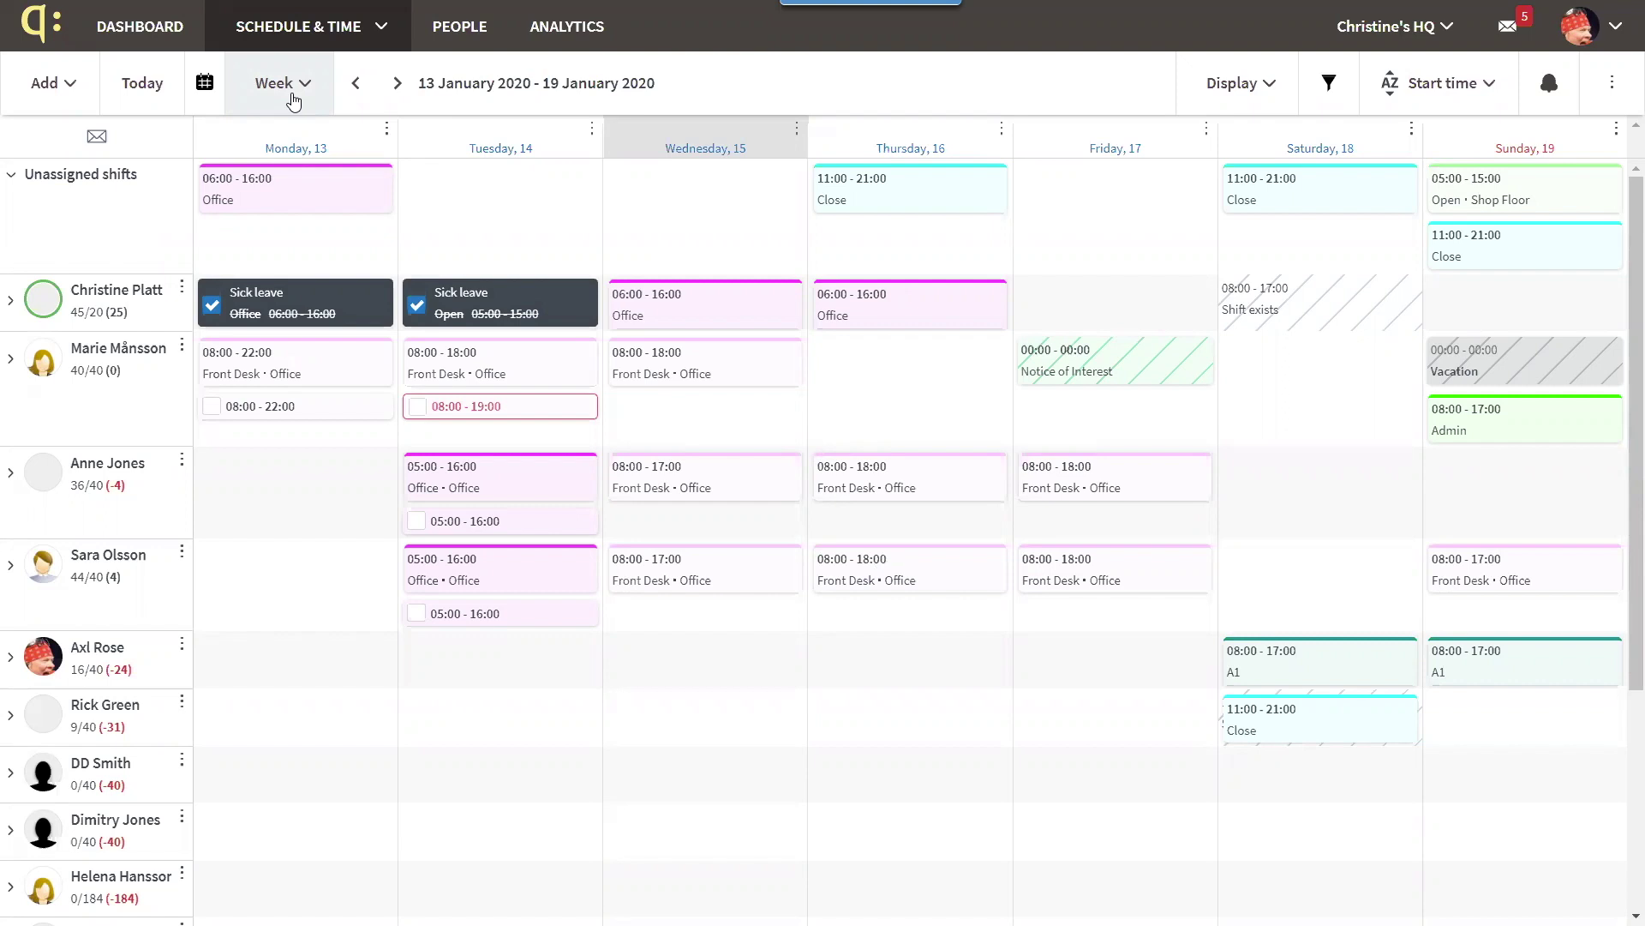
# Examine the full edit options of the Wednesday 15 January Office shift, including absence, and the item types that can be added to the schedule
pyautogui.click(684, 318)
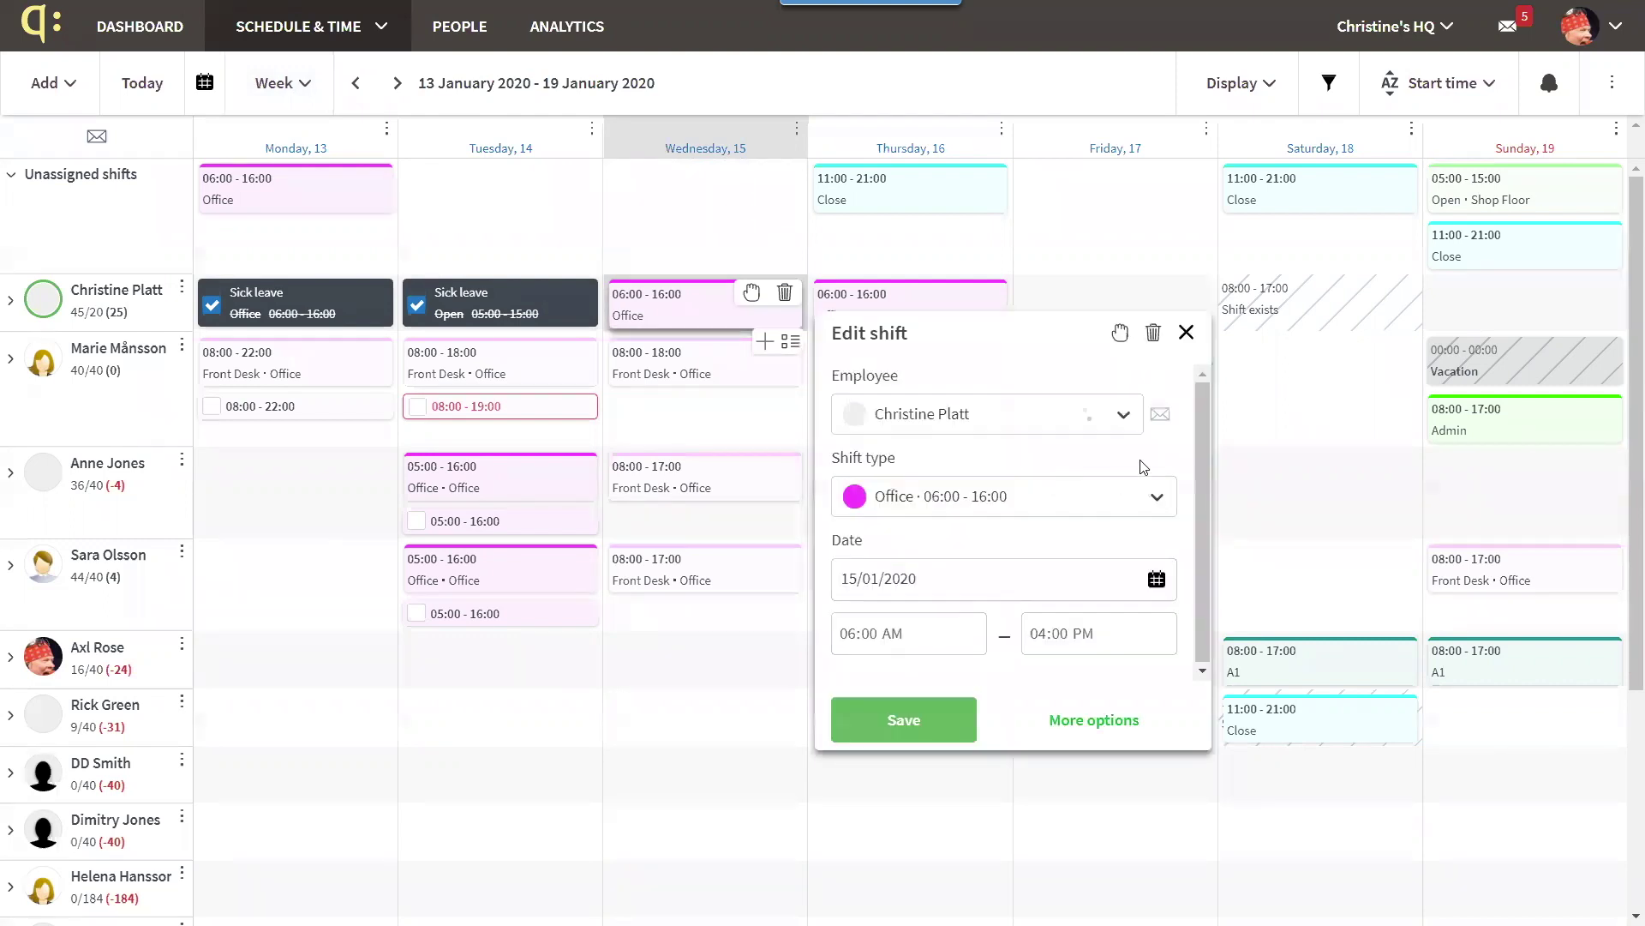
pyautogui.click(1093, 720)
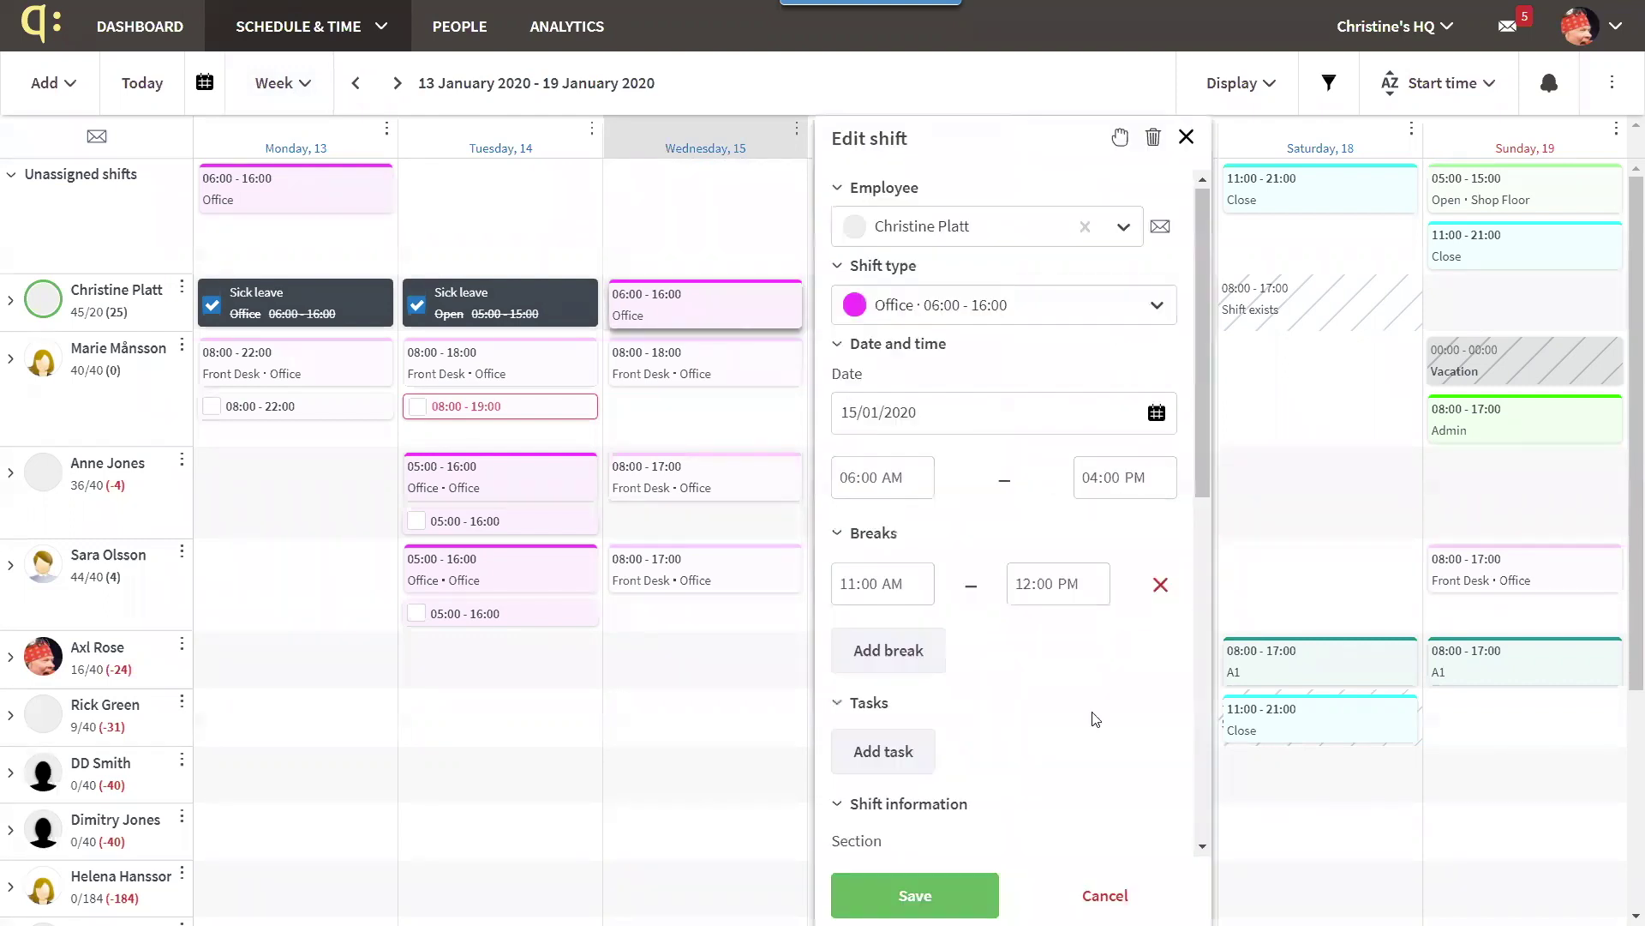
pyautogui.moveTo(1200, 418); pyautogui.dragTo(1015, 794)
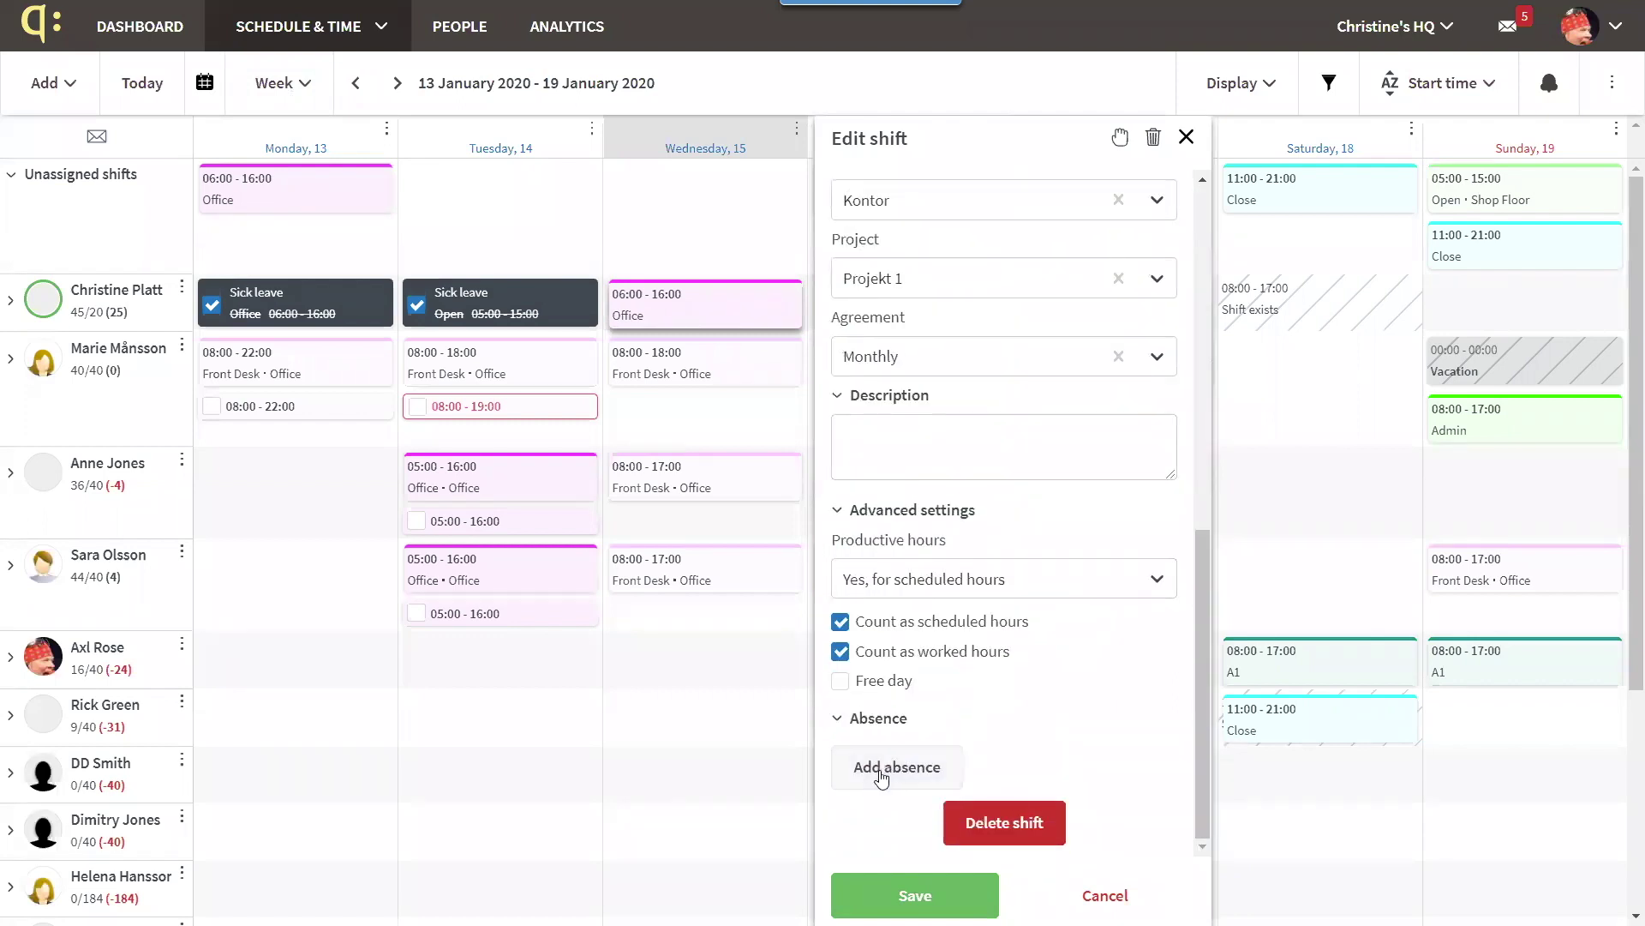
pyautogui.click(370, 125)
pyautogui.click(75, 90)
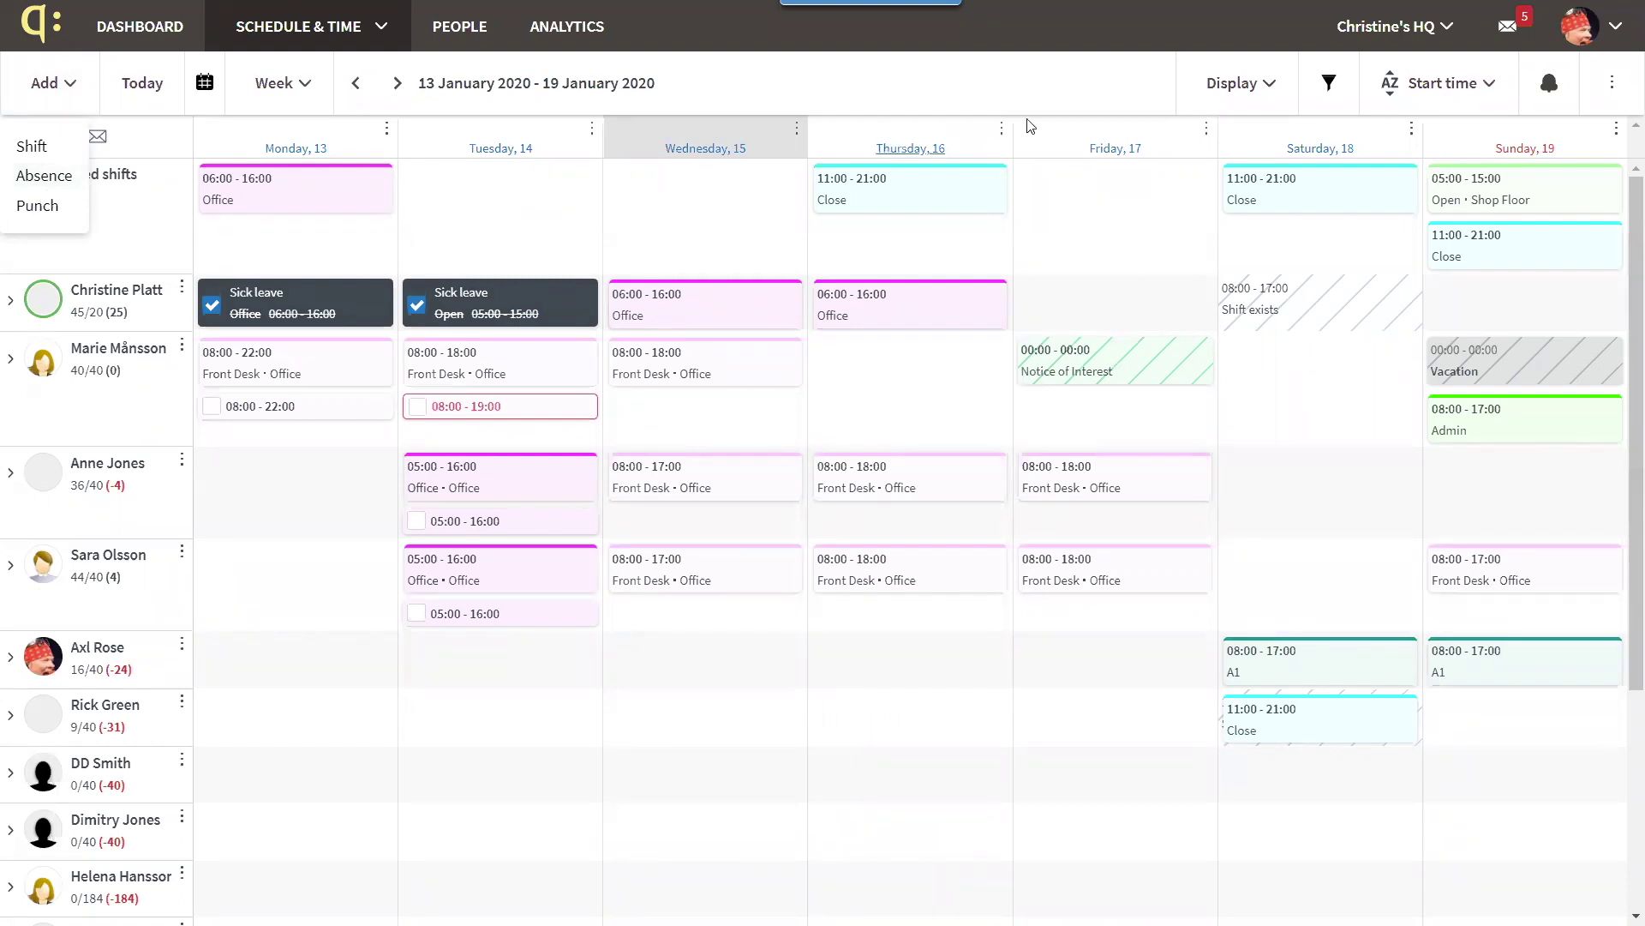
# Approve the Sunday 19 January vacation application with the overlapping Admin shift unassigned, and discard the blank new shift
pyautogui.click(1462, 361)
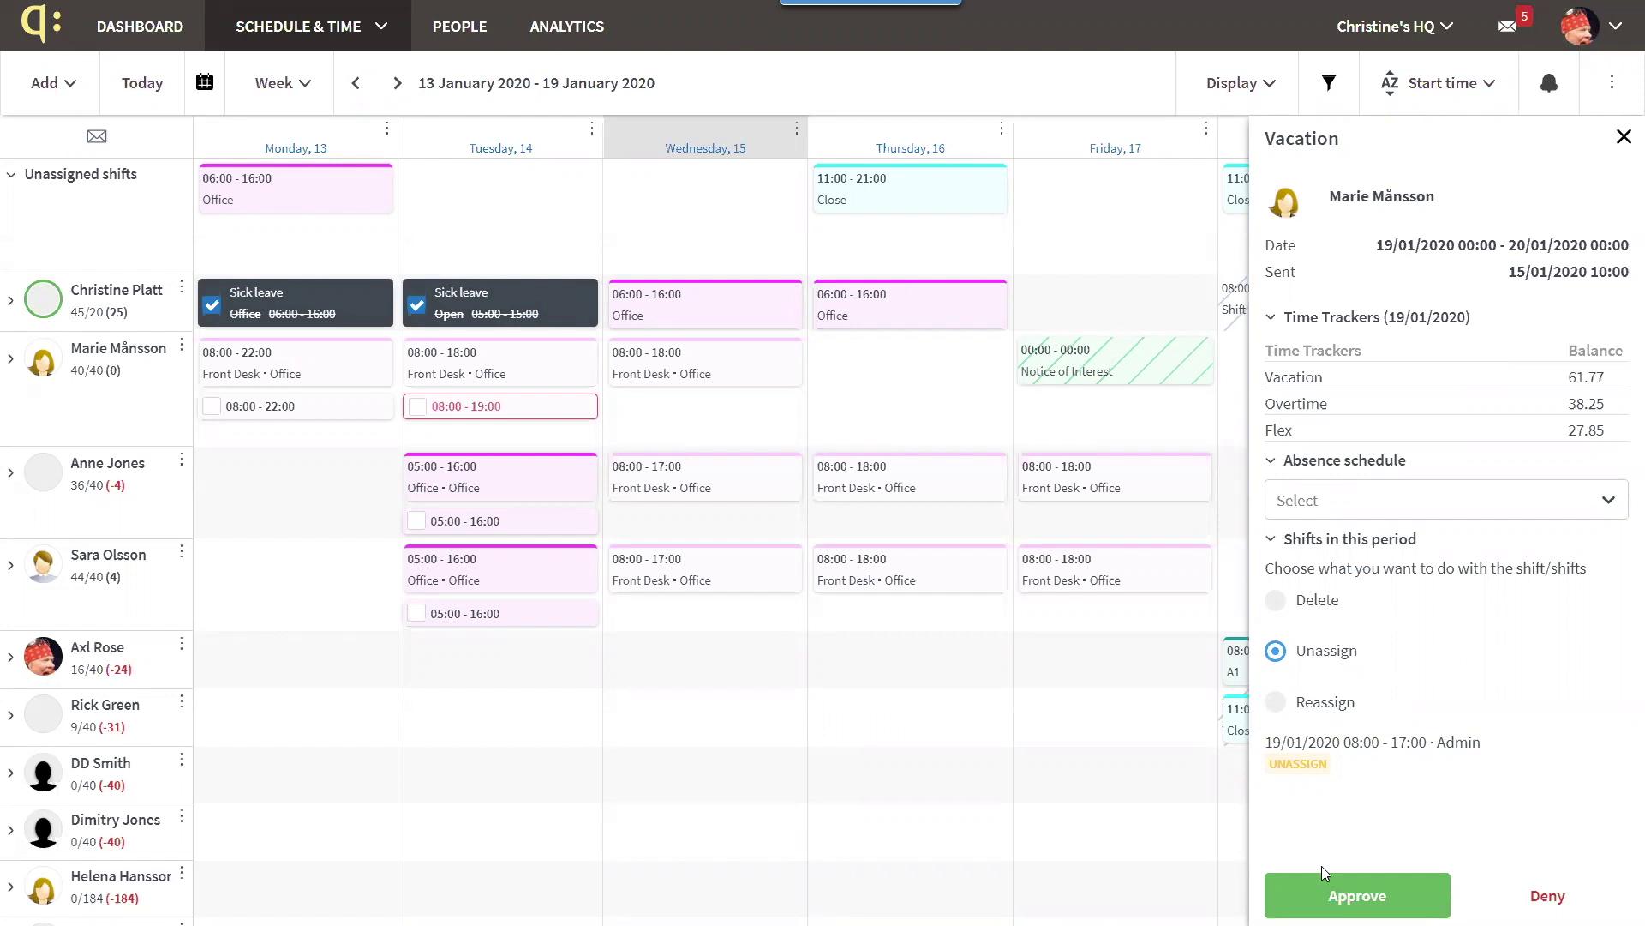
pyautogui.click(1358, 892)
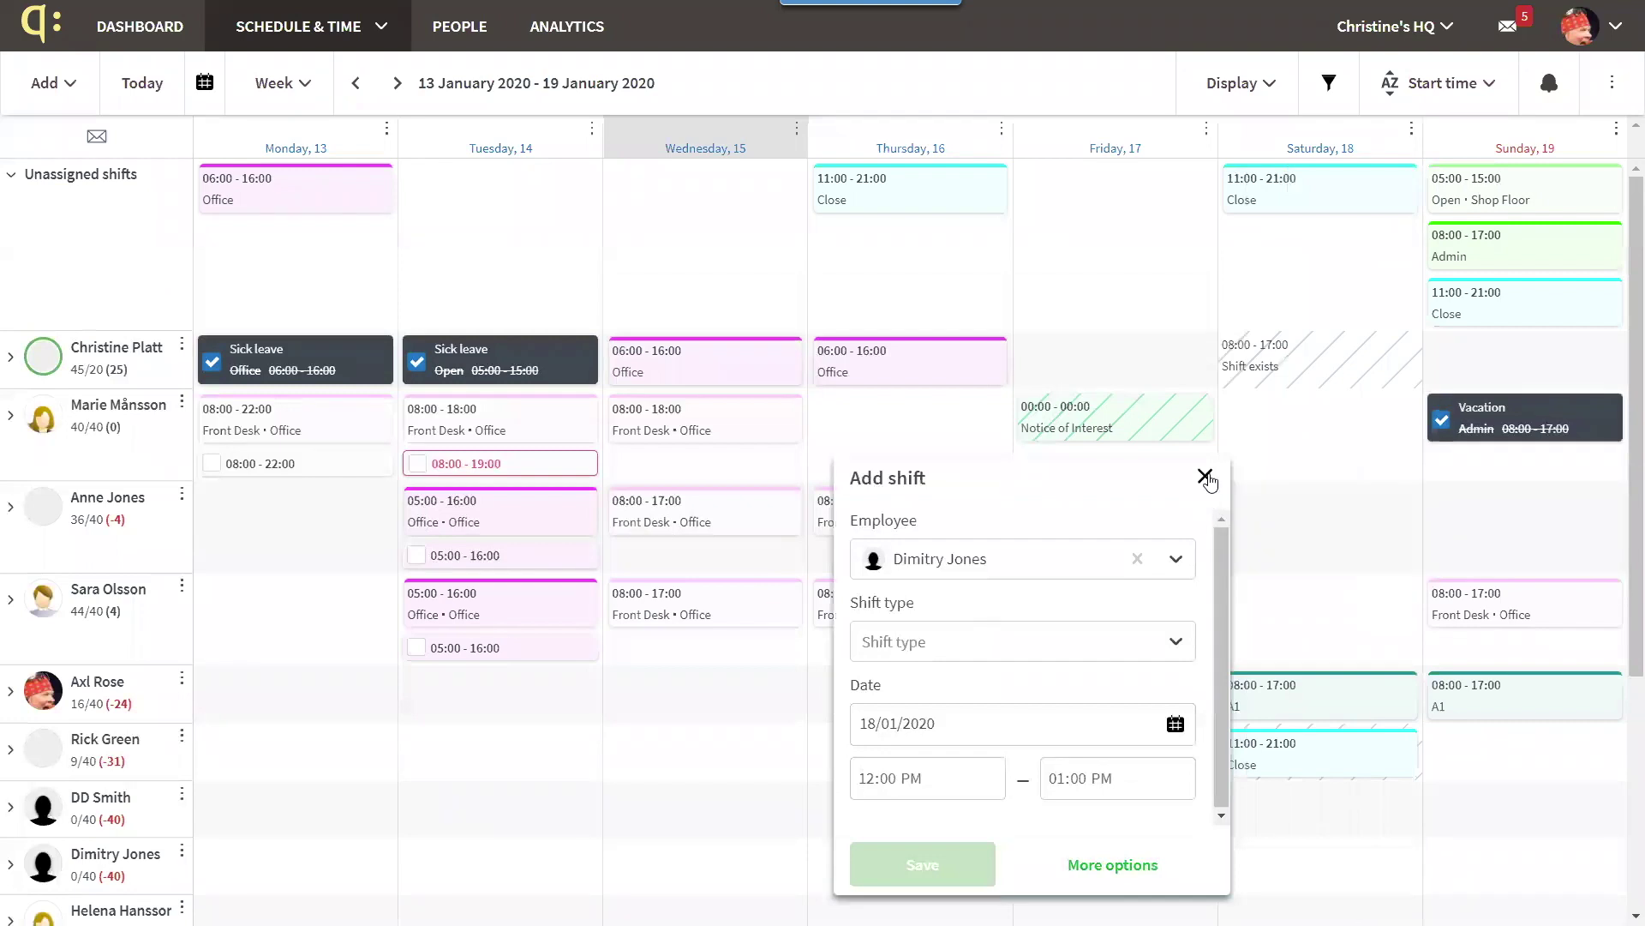
pyautogui.click(1205, 475)
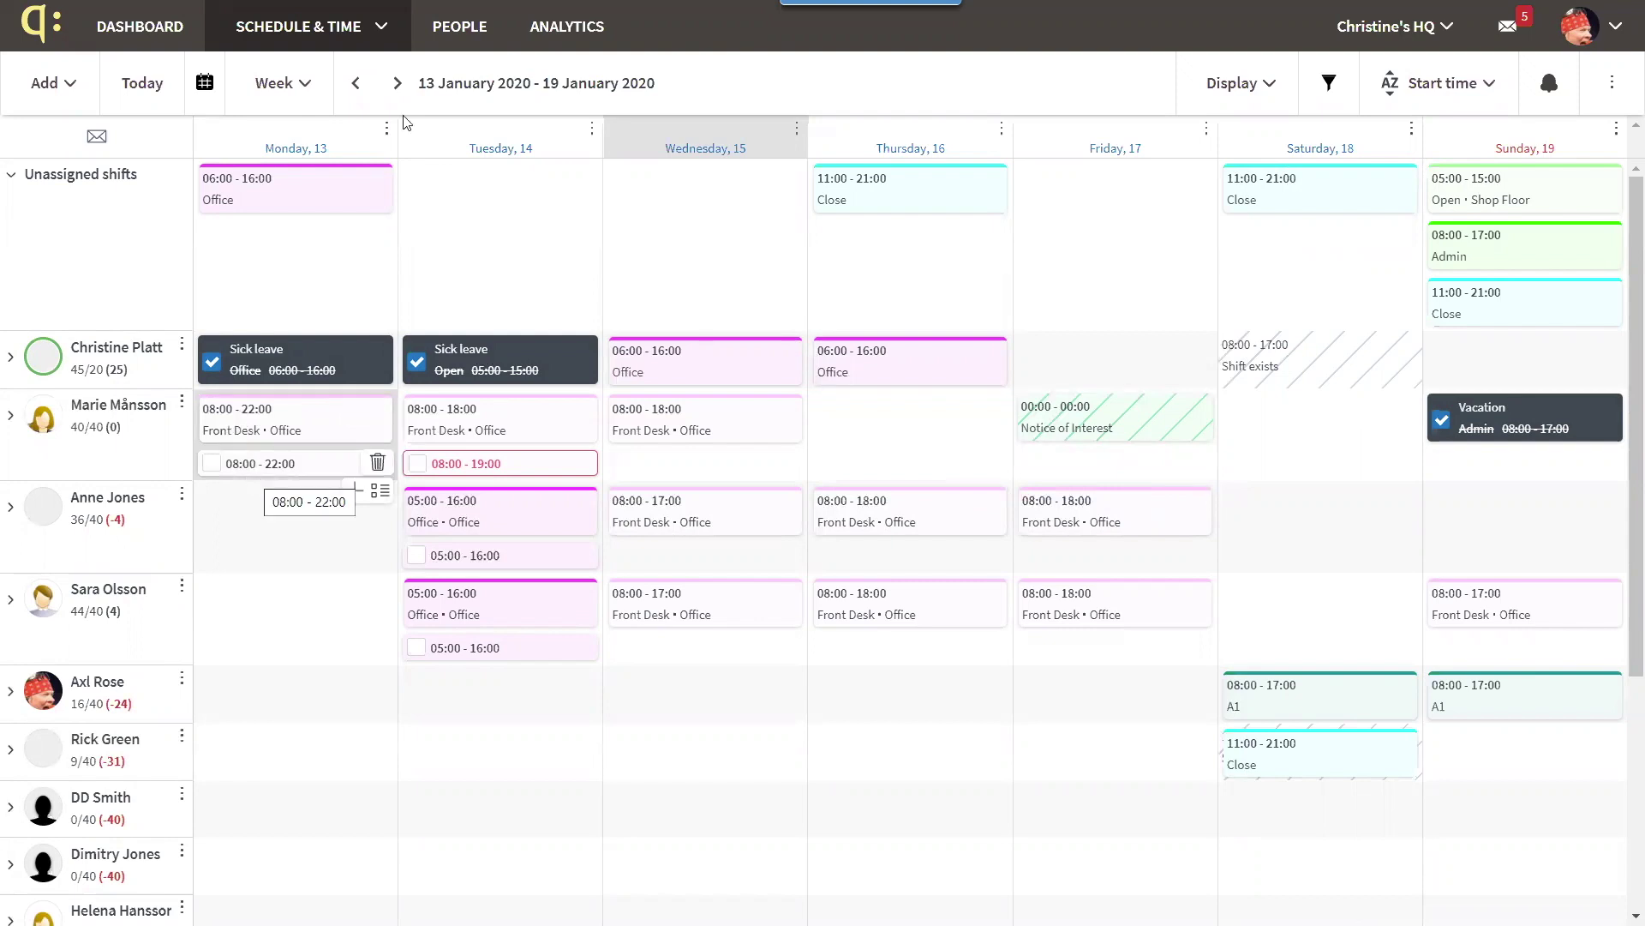
# Go back to the week of 6 January 2020 and check the warning on Monday's 08:00 - 21:00 punch
pyautogui.click(356, 86)
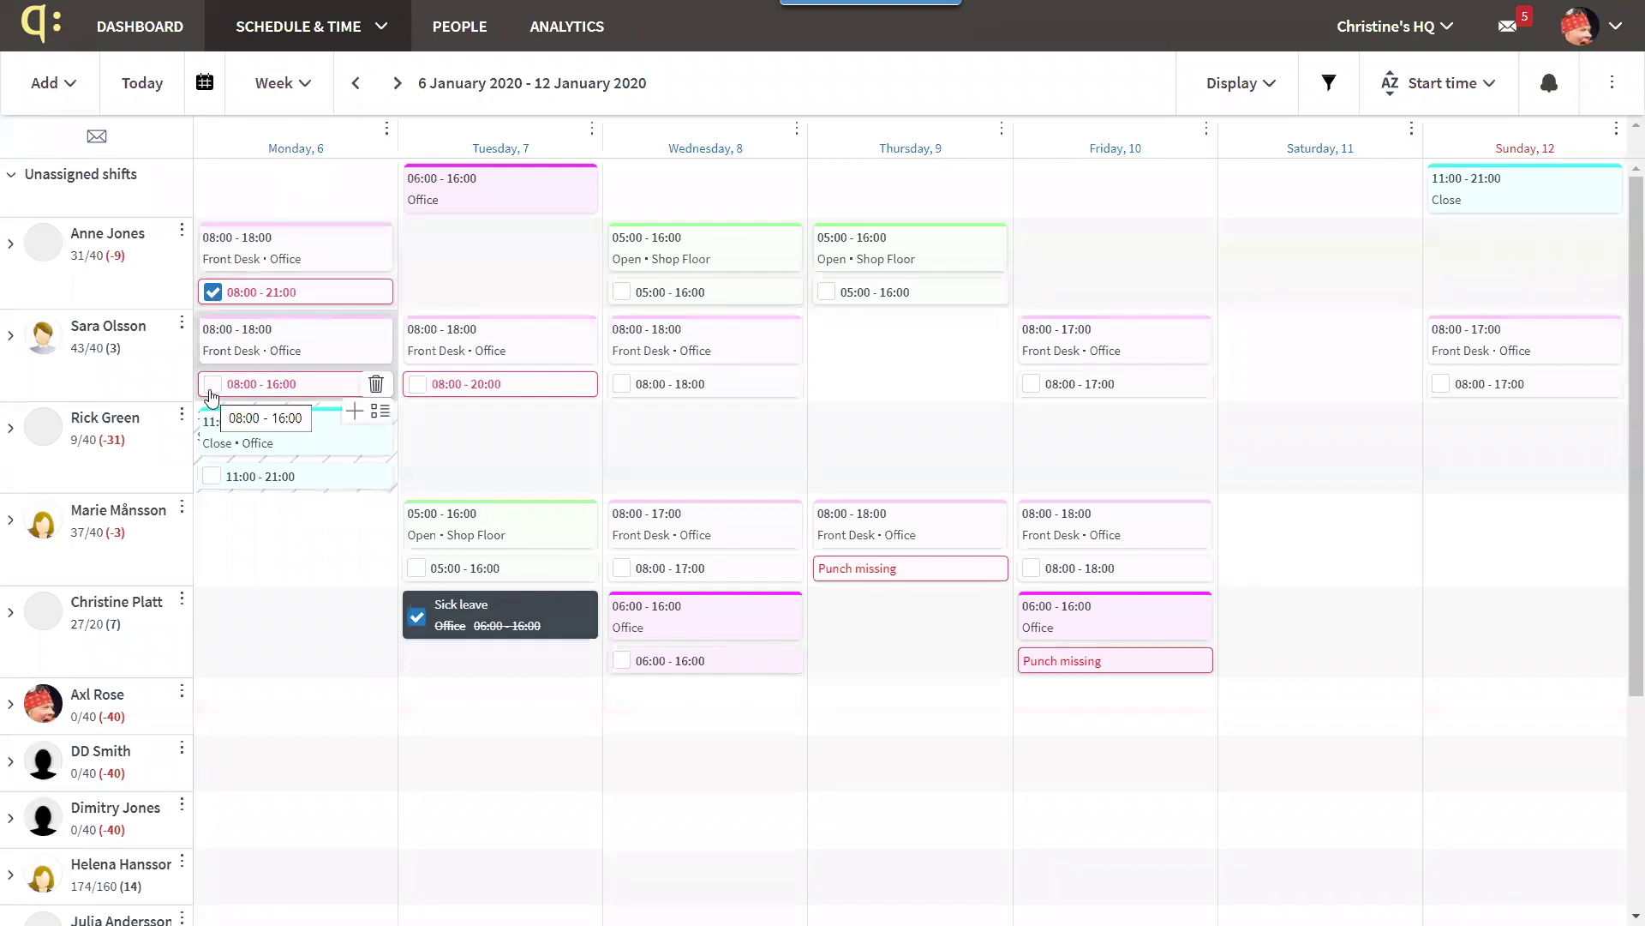
pyautogui.click(269, 302)
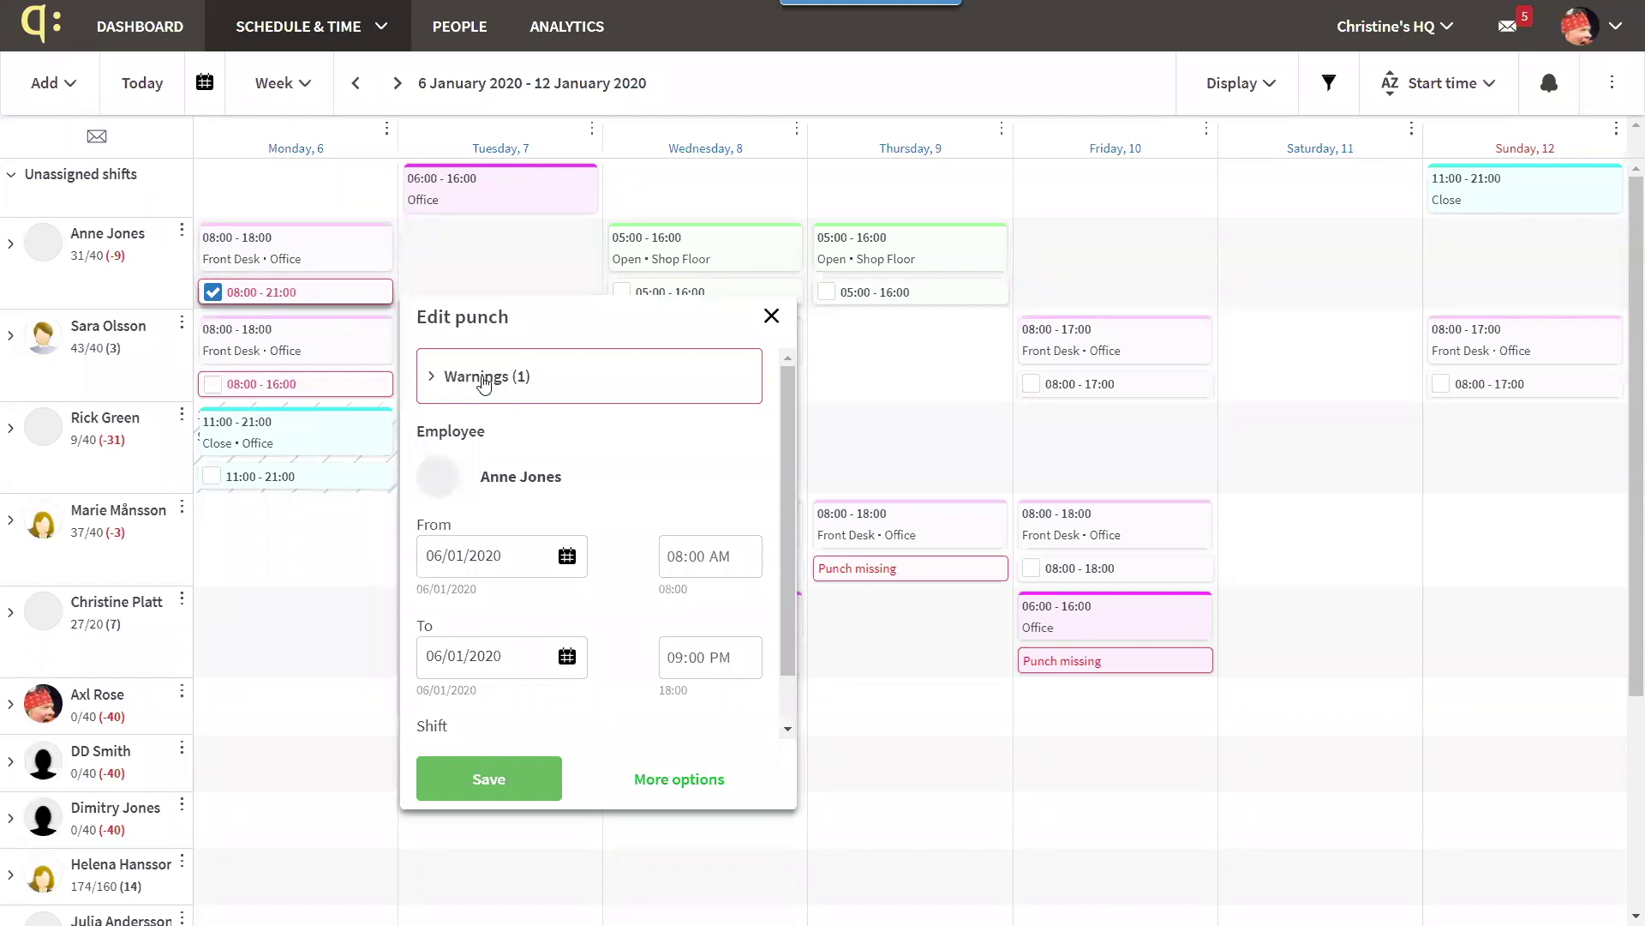
pyautogui.click(484, 384)
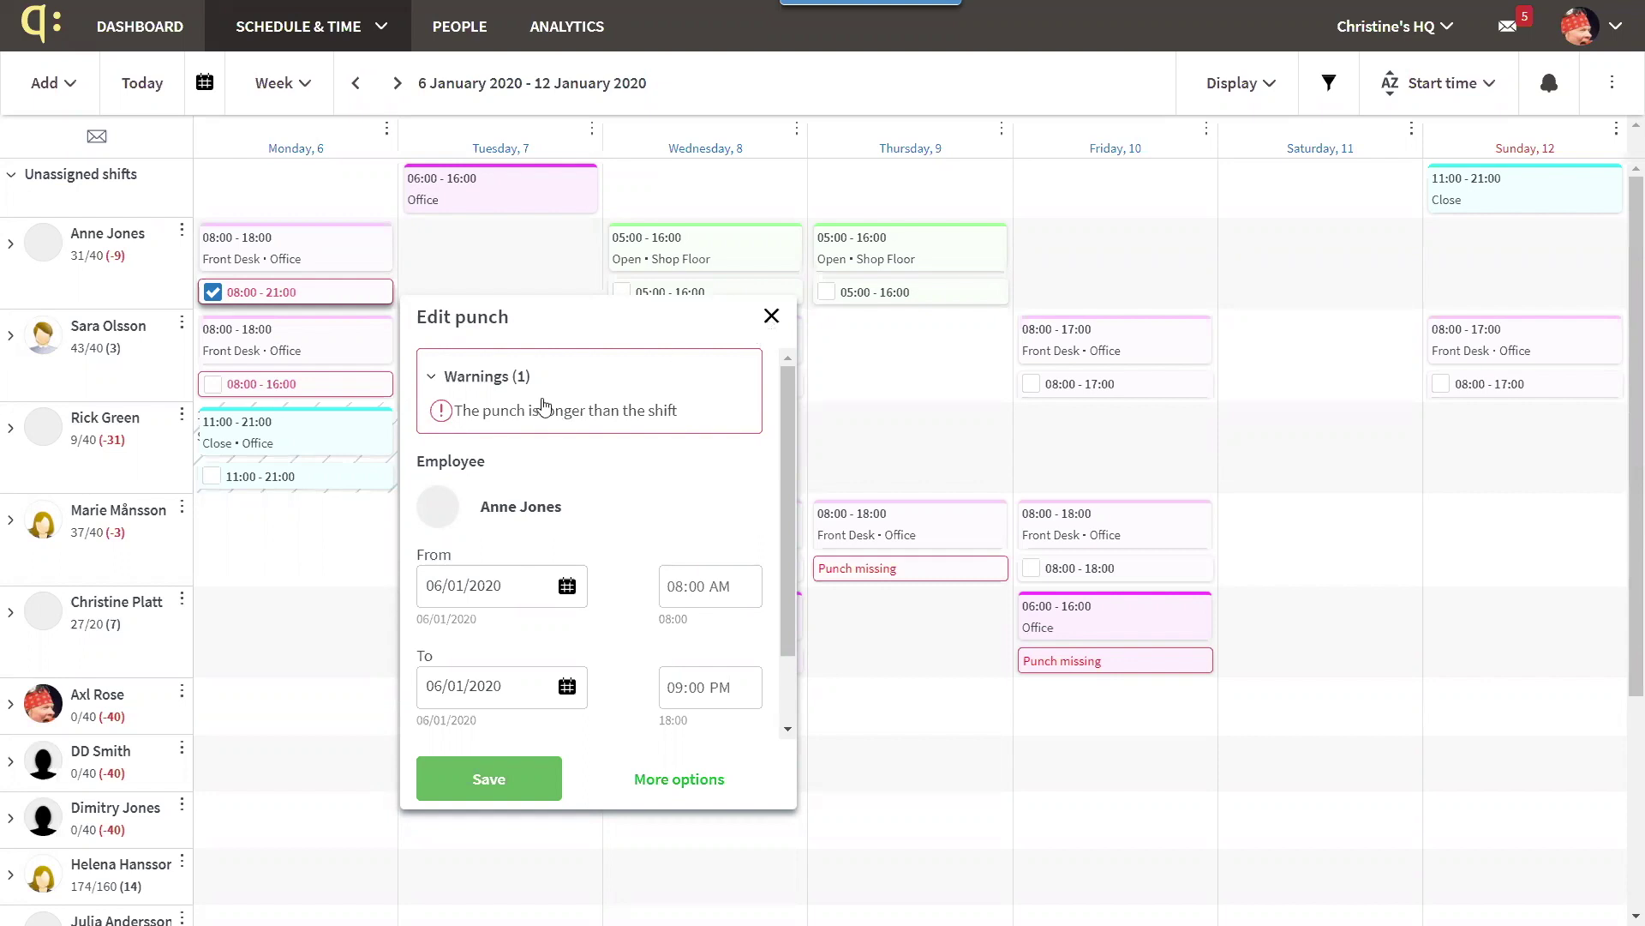
pyautogui.click(771, 316)
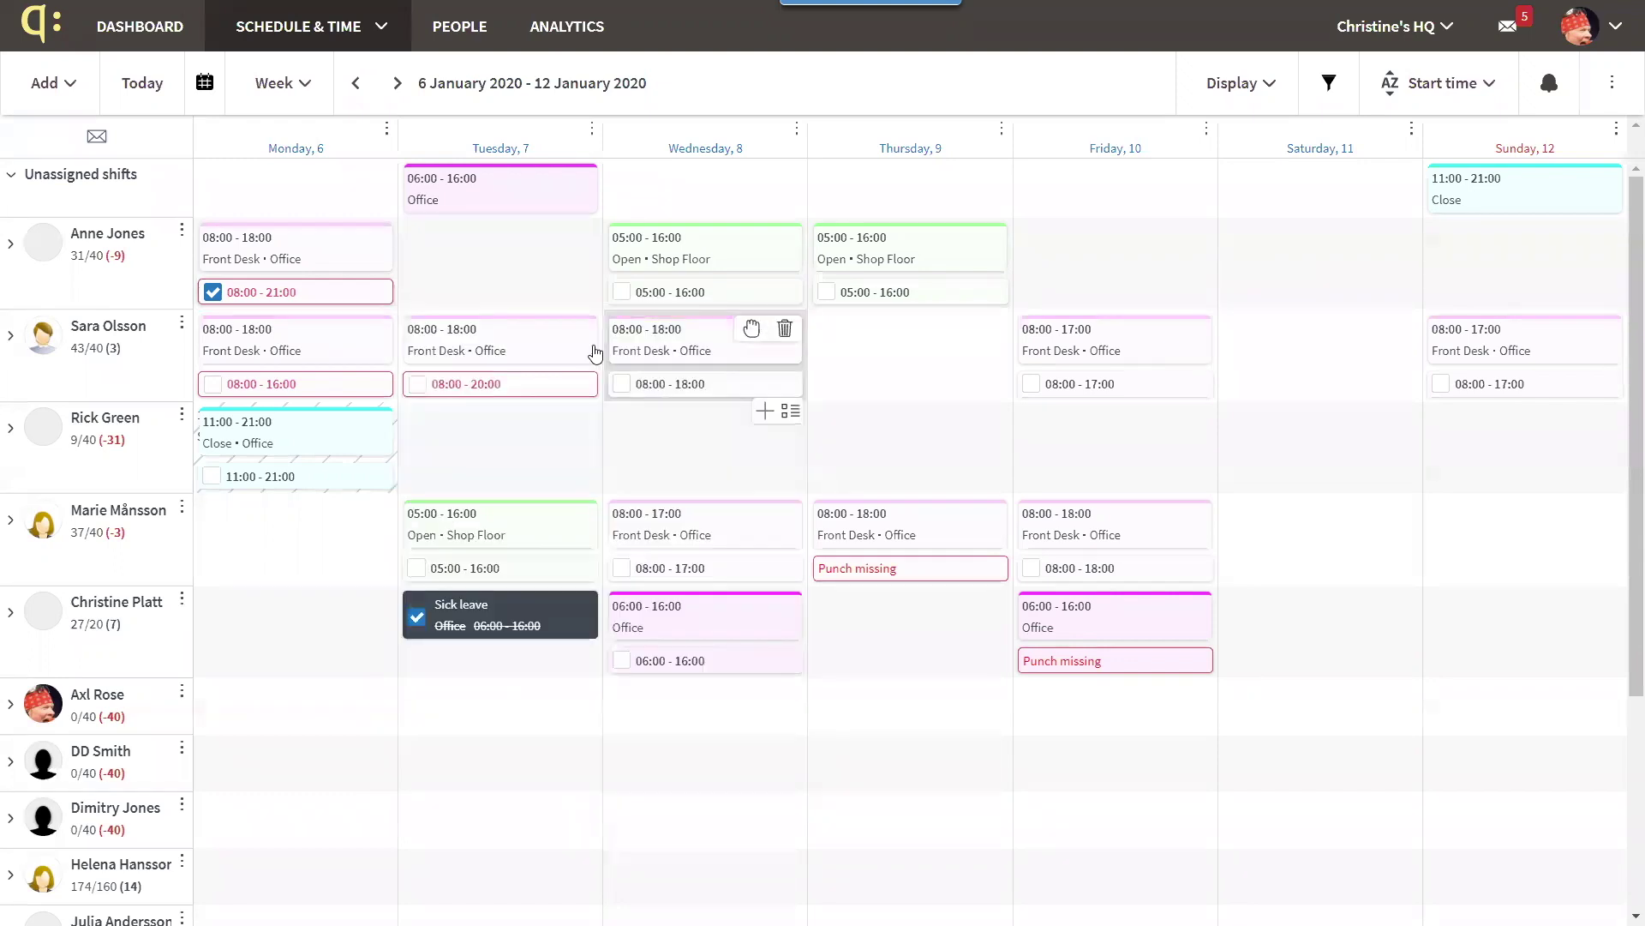
# Set the end time of Monday's 08:00 - 16:00 punch to 03:00 PM, save it and attest the punch
pyautogui.click(269, 393)
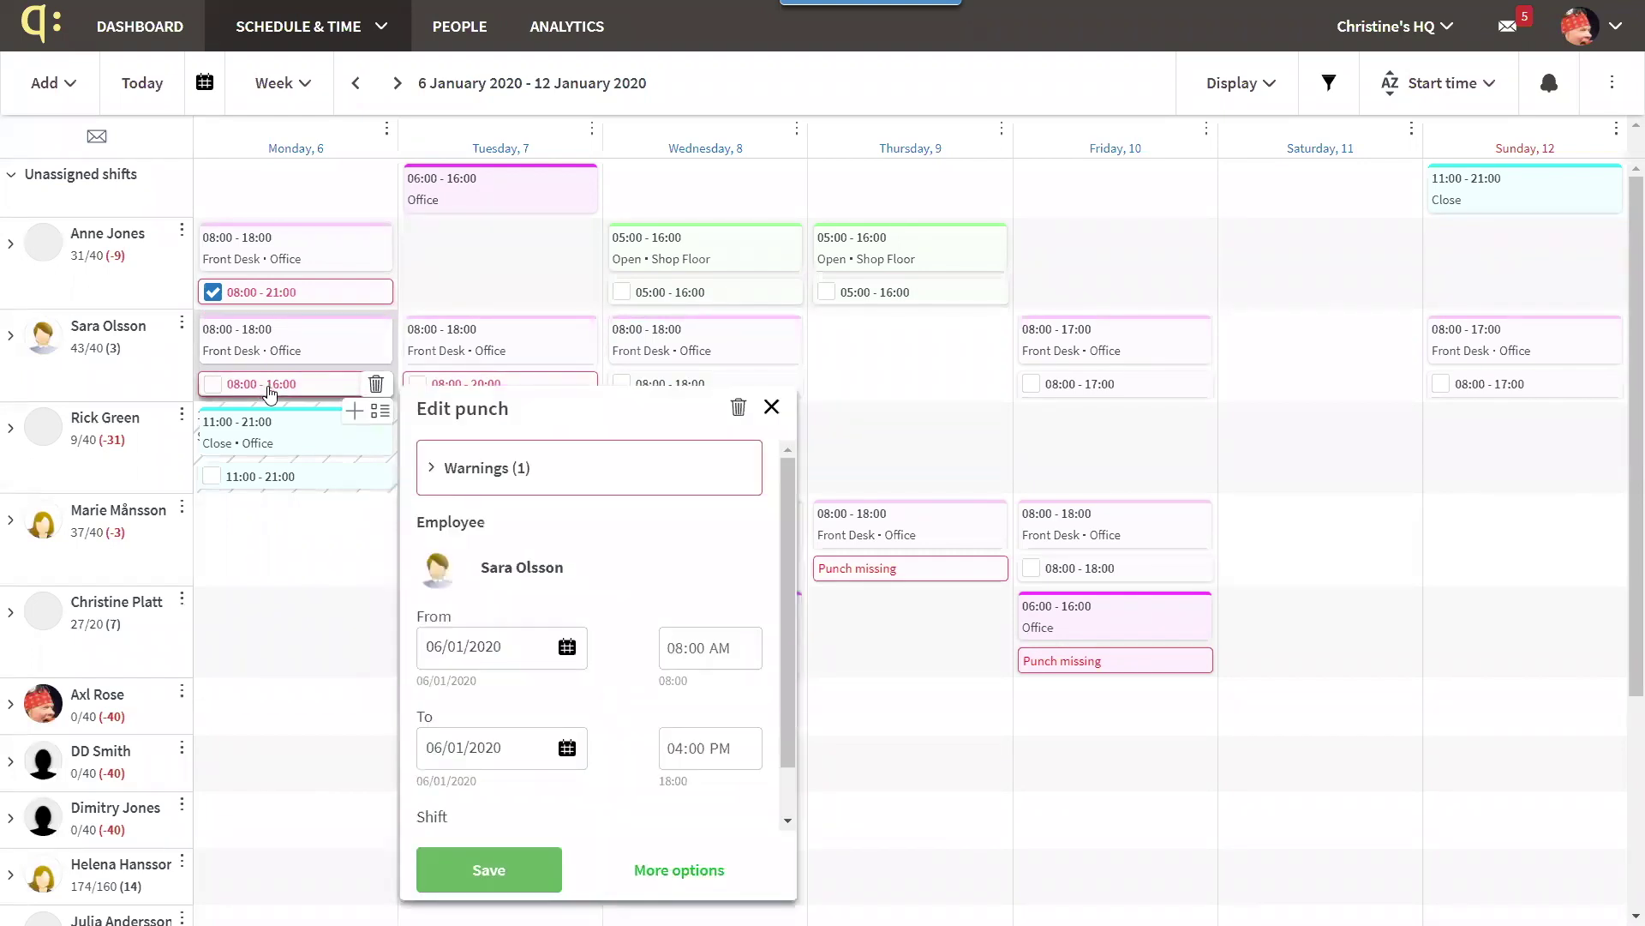
pyautogui.click(677, 754)
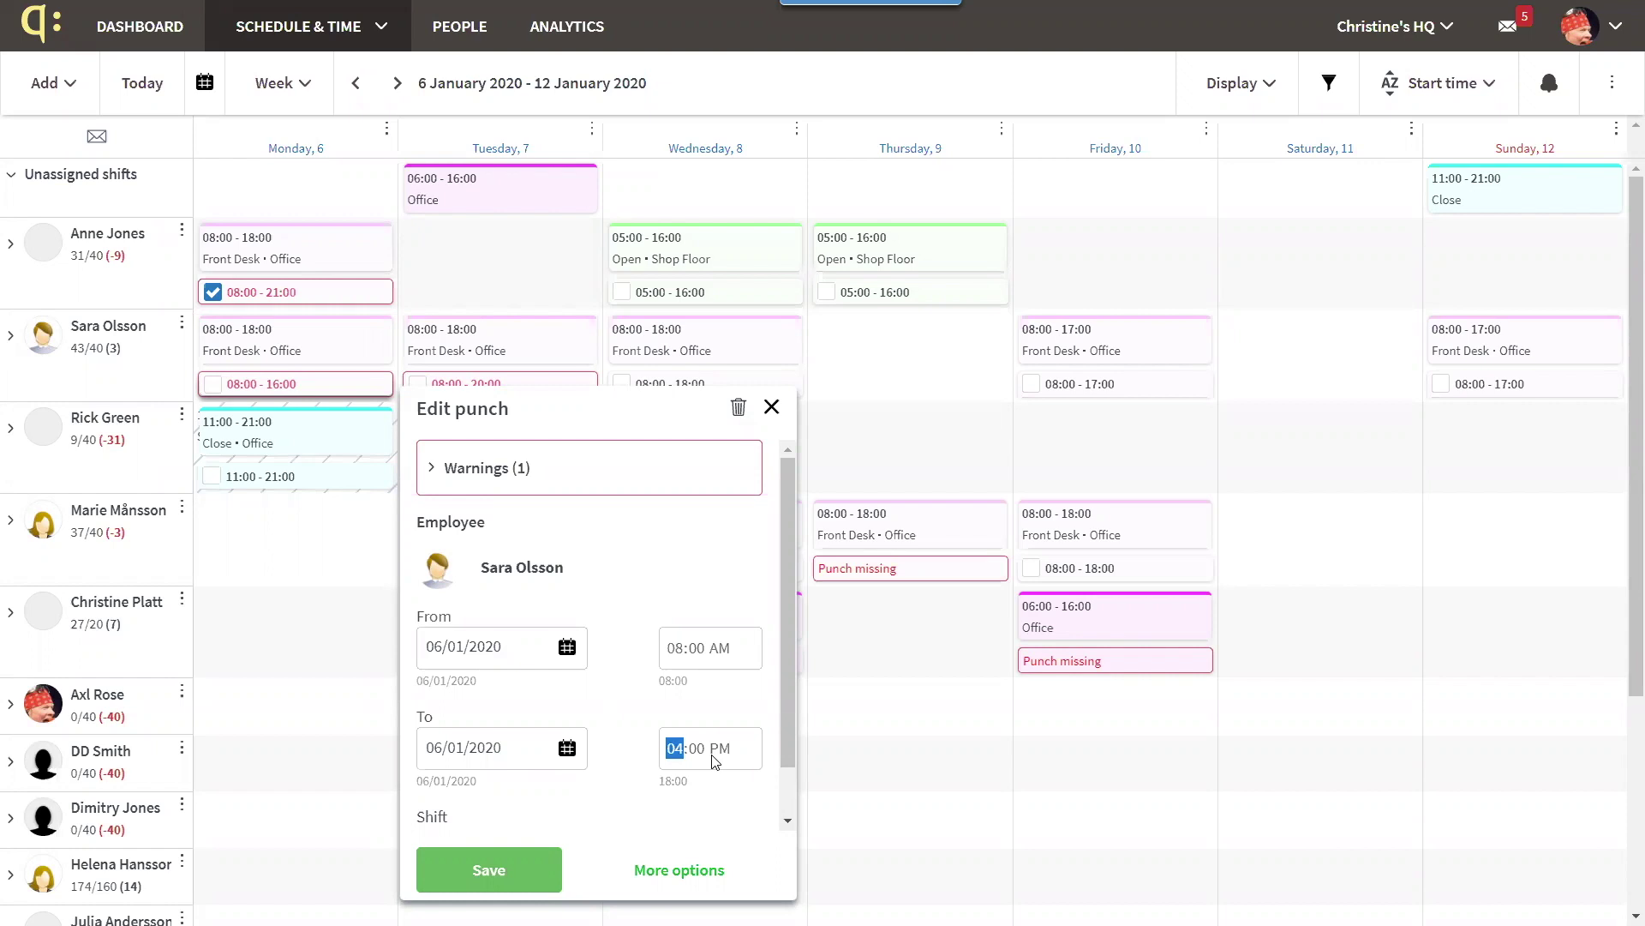
pyautogui.write('3')
pyautogui.click(518, 875)
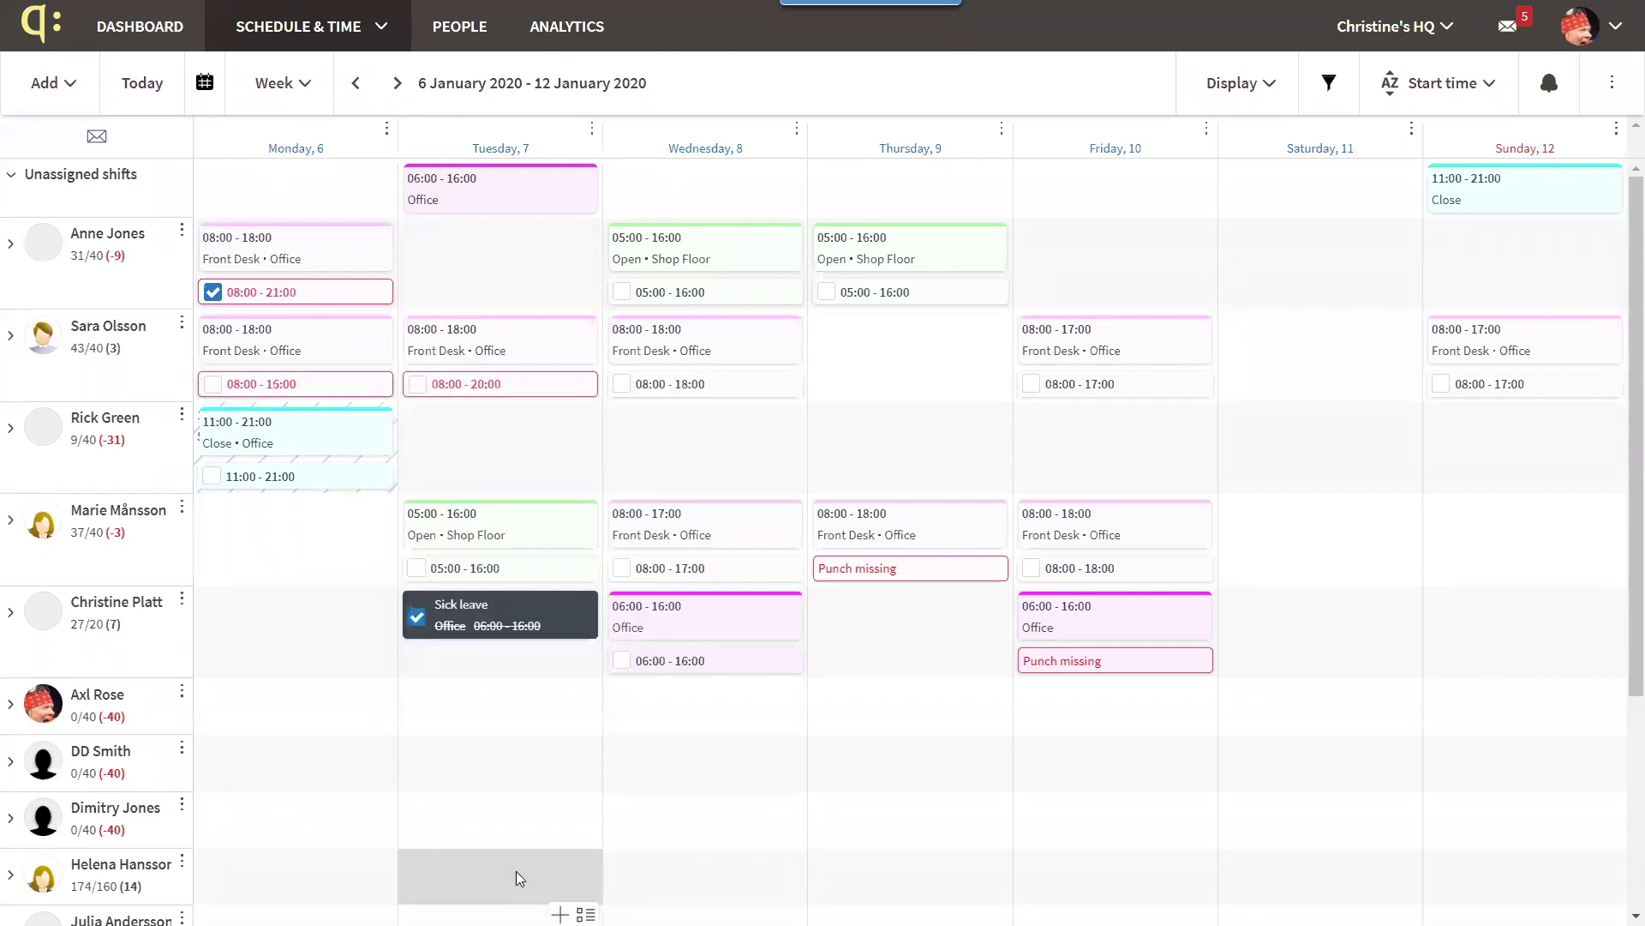
pyautogui.click(213, 384)
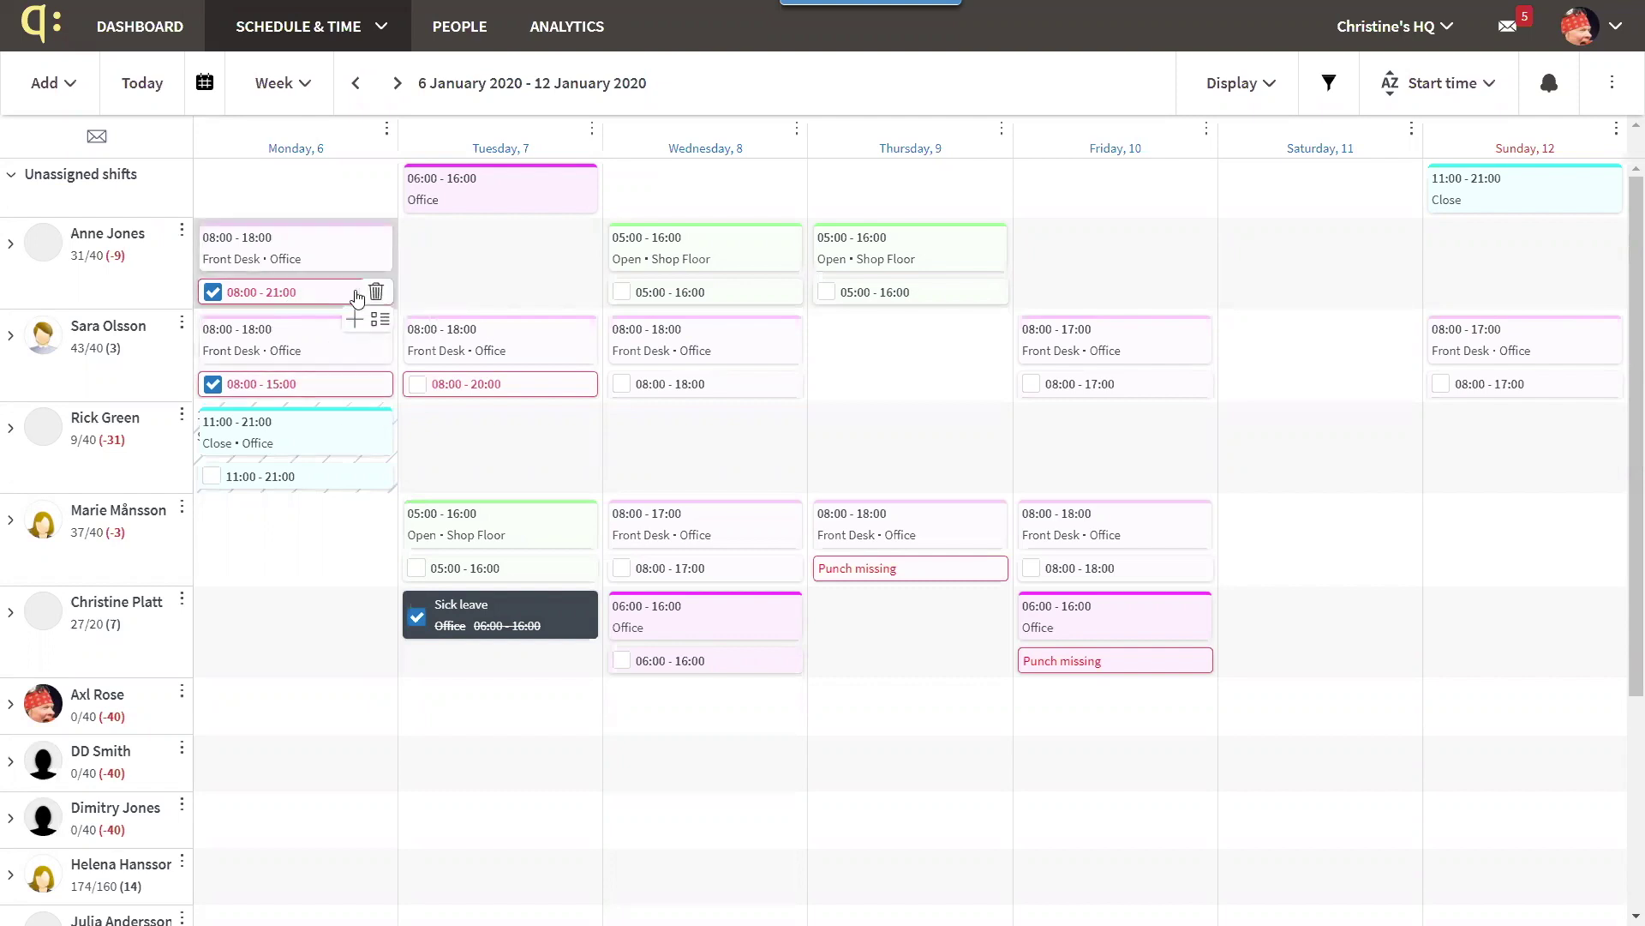
# Compare the salary type overviews of Monday's two attested punches and Tuesday's 08:00 - 20:00 punch, leaving the Tuesday punch unattested
pyautogui.click(380, 322)
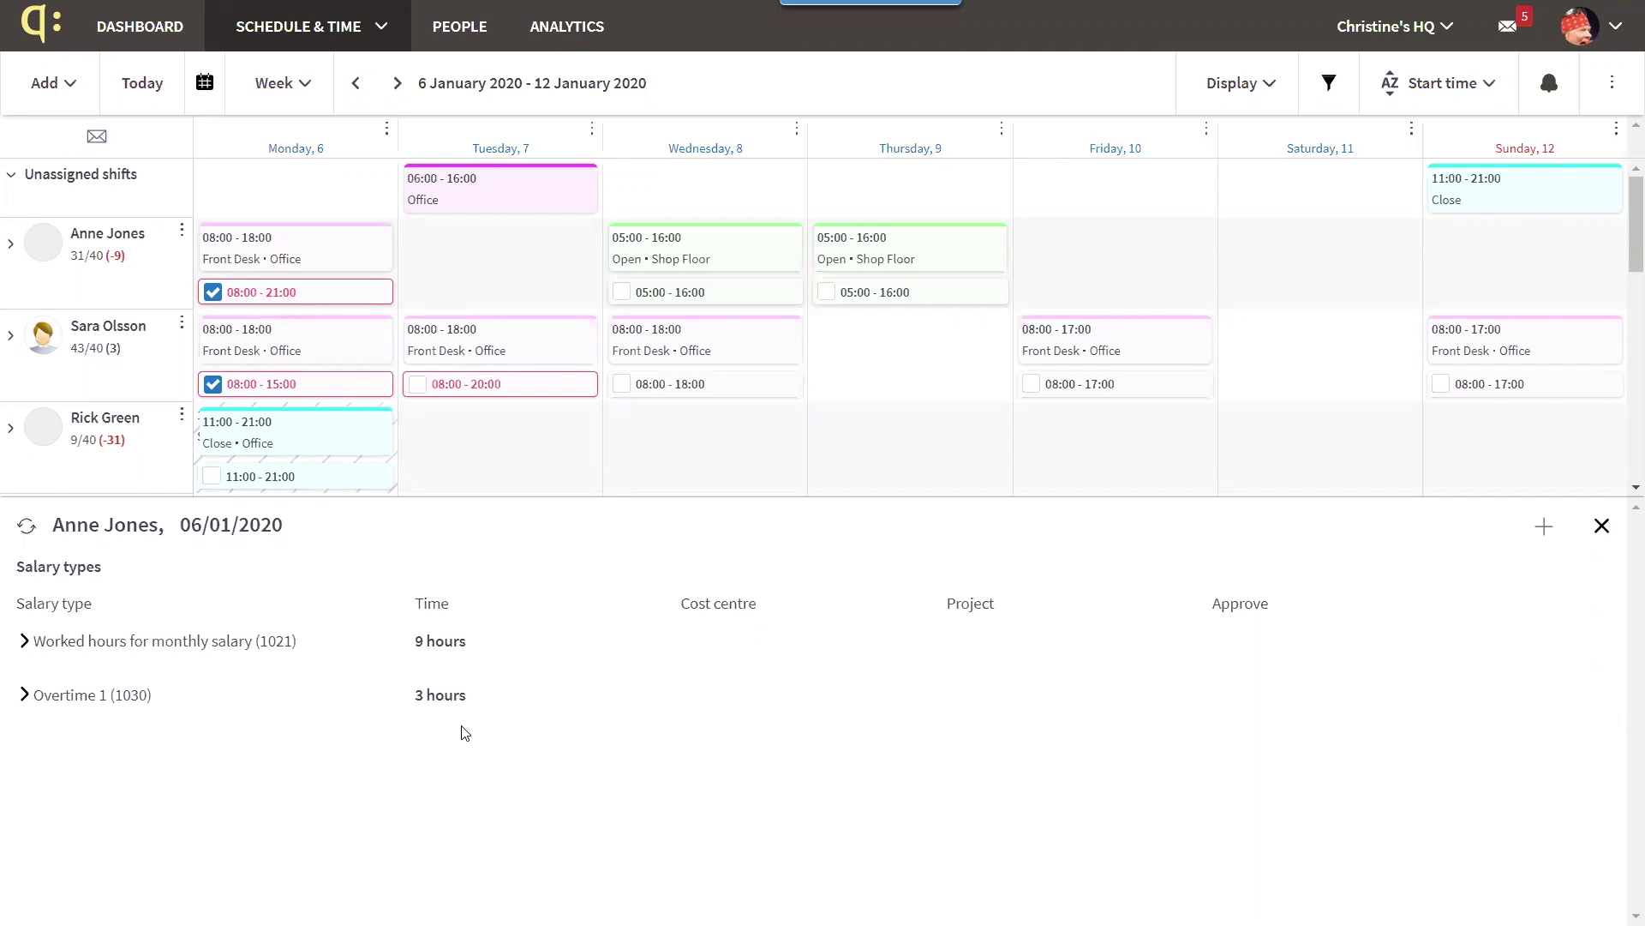
pyautogui.click(373, 420)
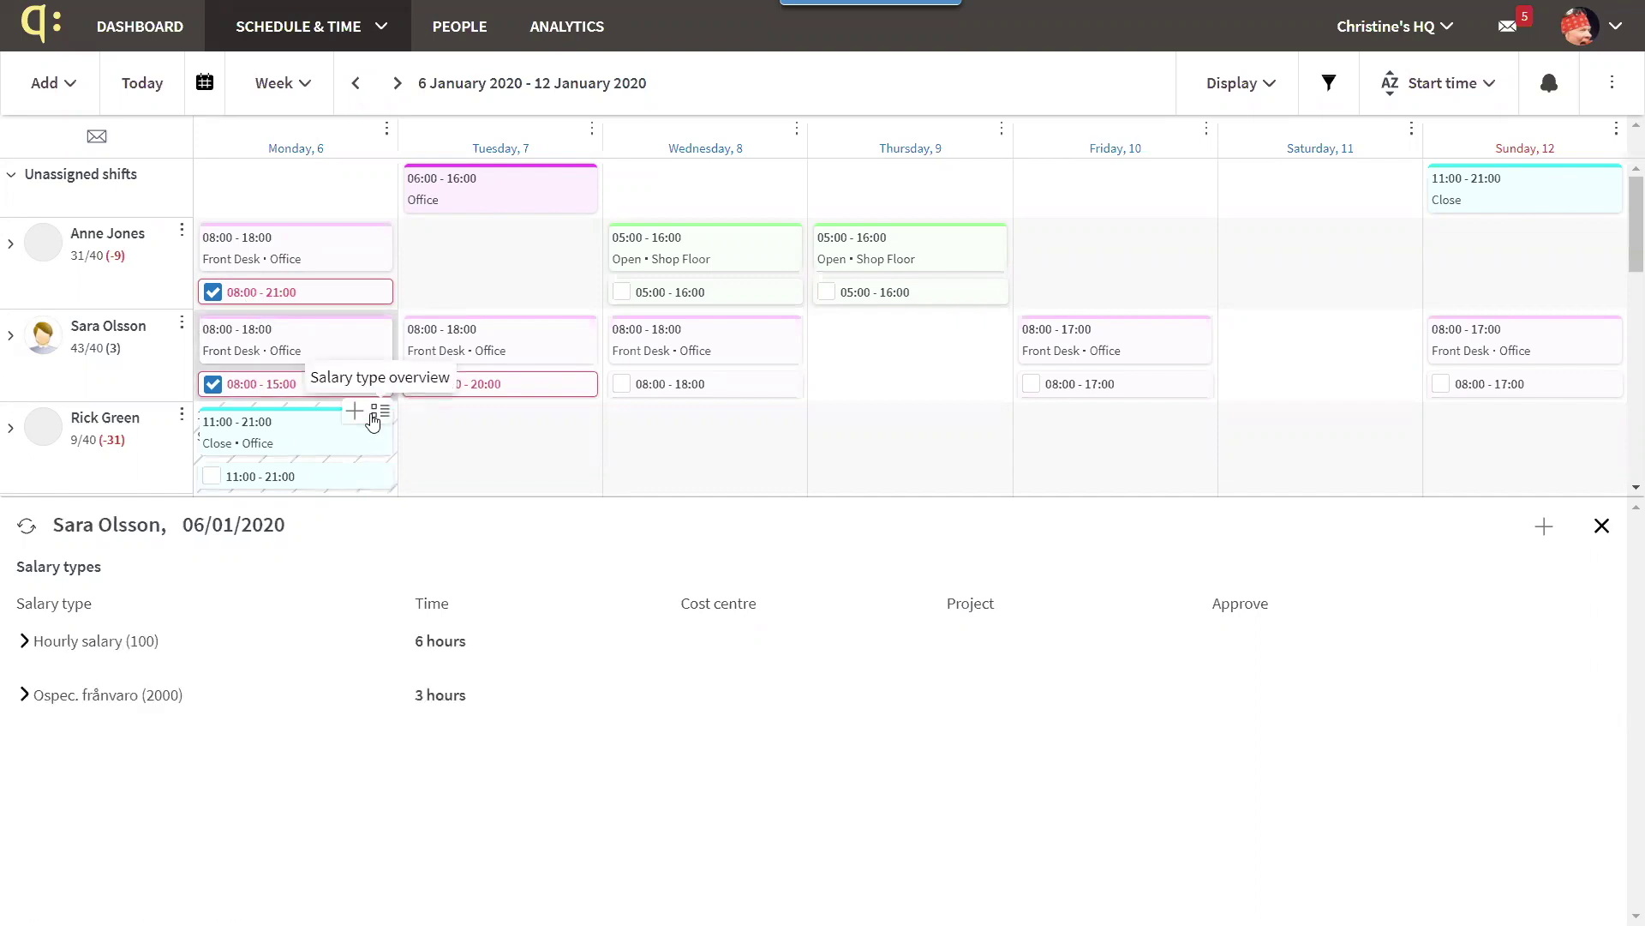
pyautogui.click(580, 419)
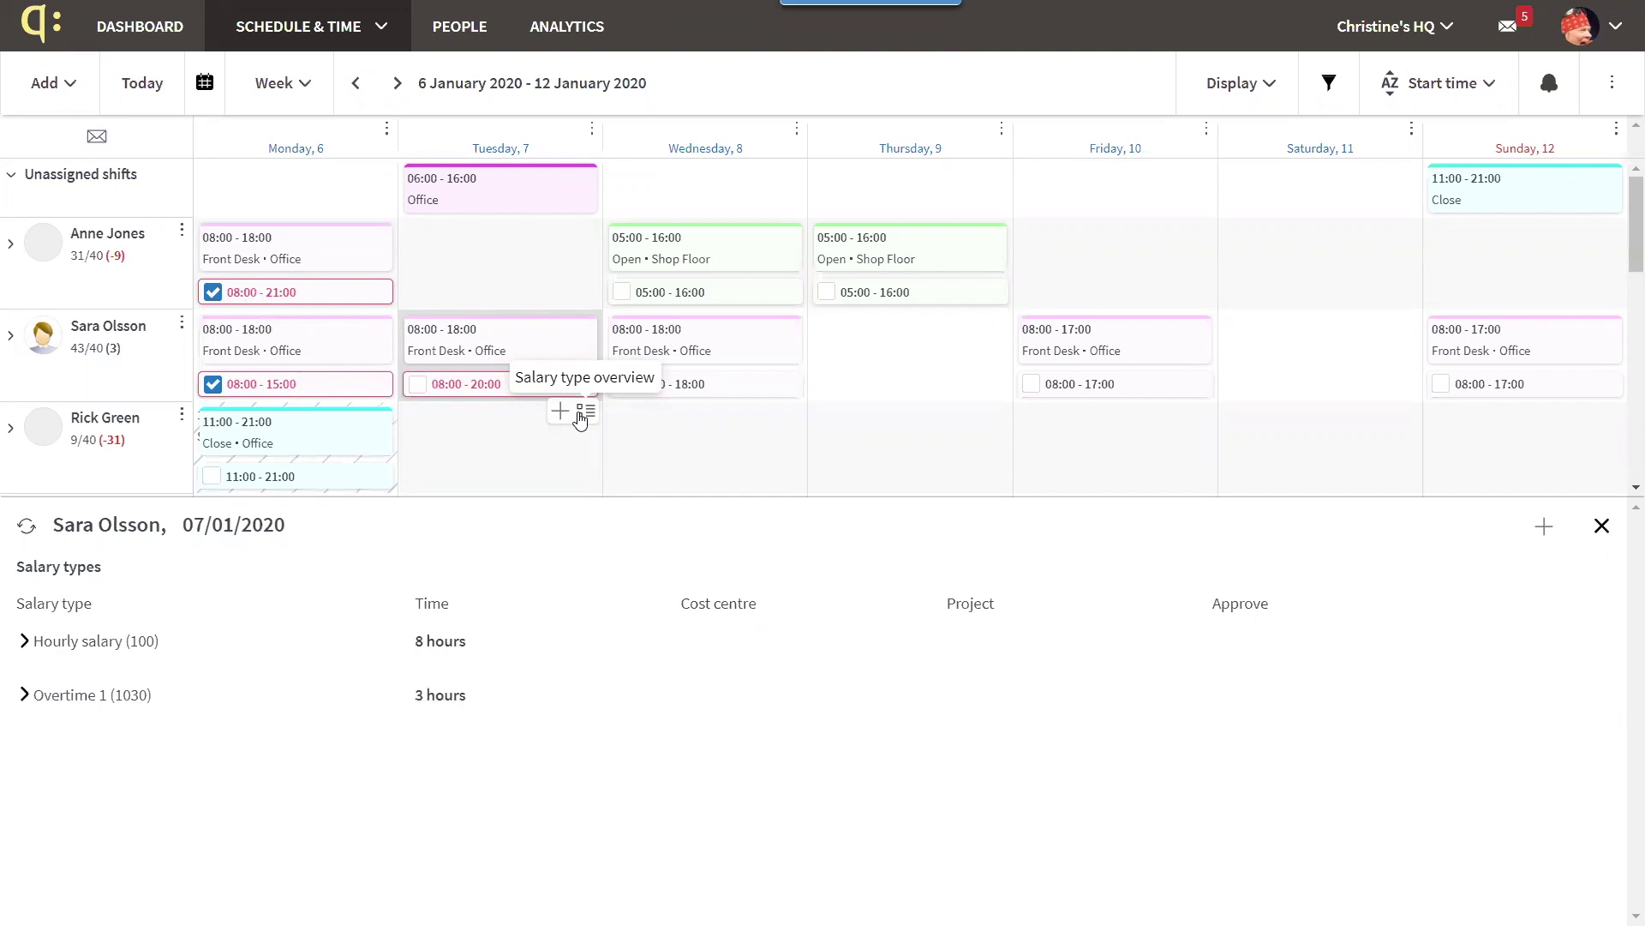
pyautogui.click(418, 384)
pyautogui.click(418, 385)
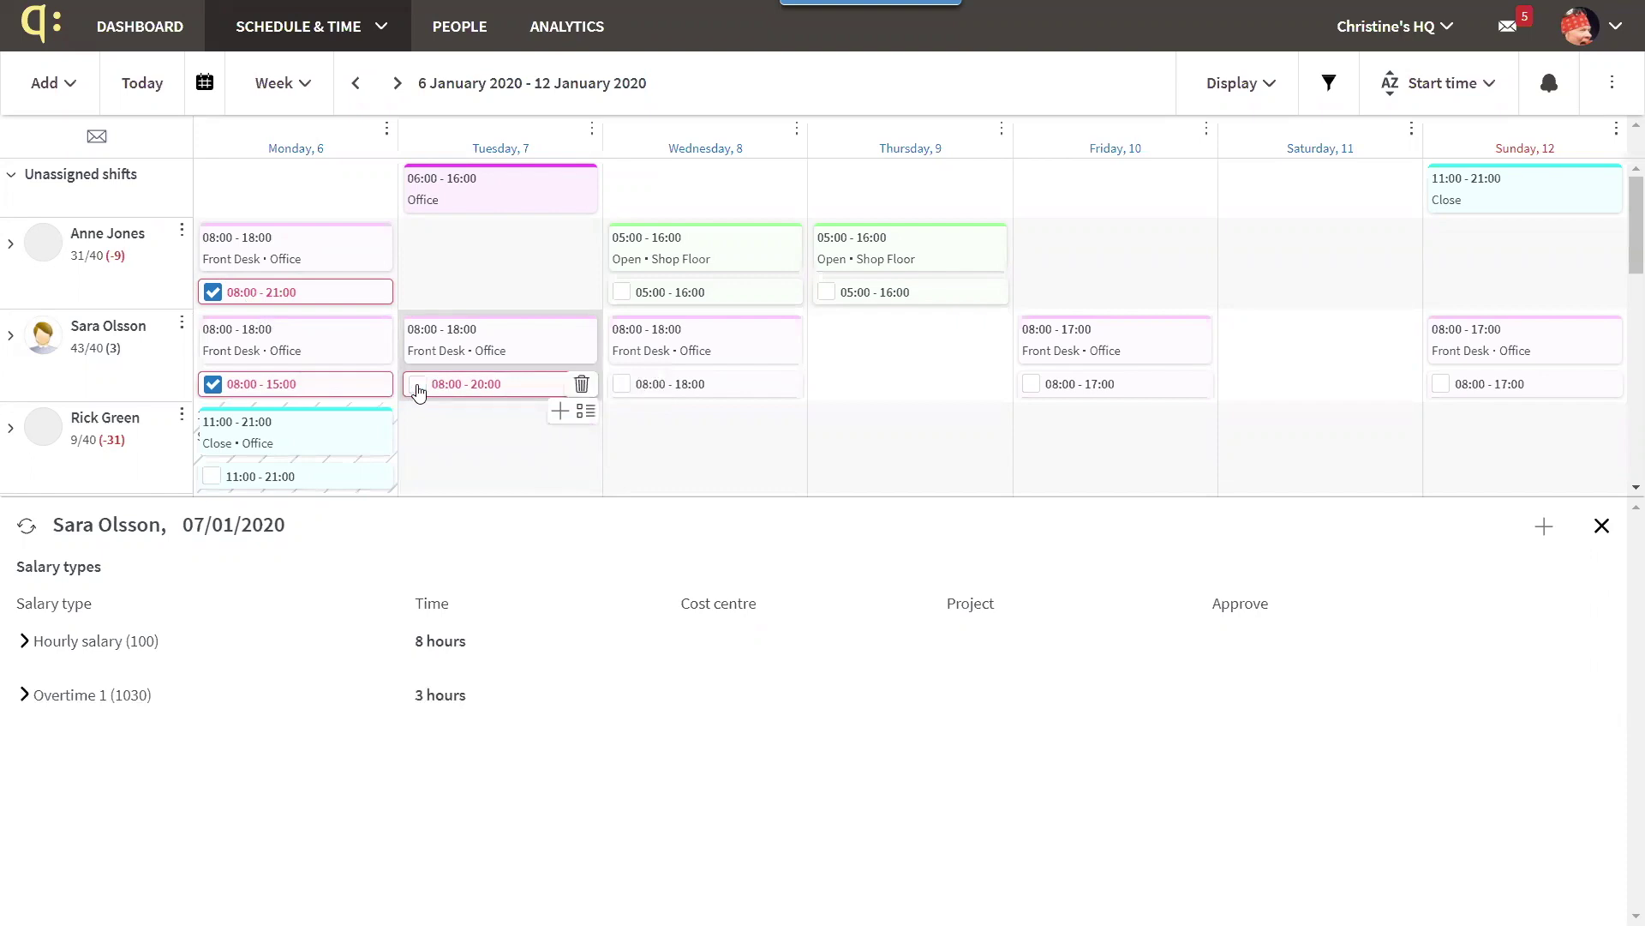
# Check the time punch and salary type choices for a manual salary type entry on 7 January, then cancel and close the overview
pyautogui.click(1543, 528)
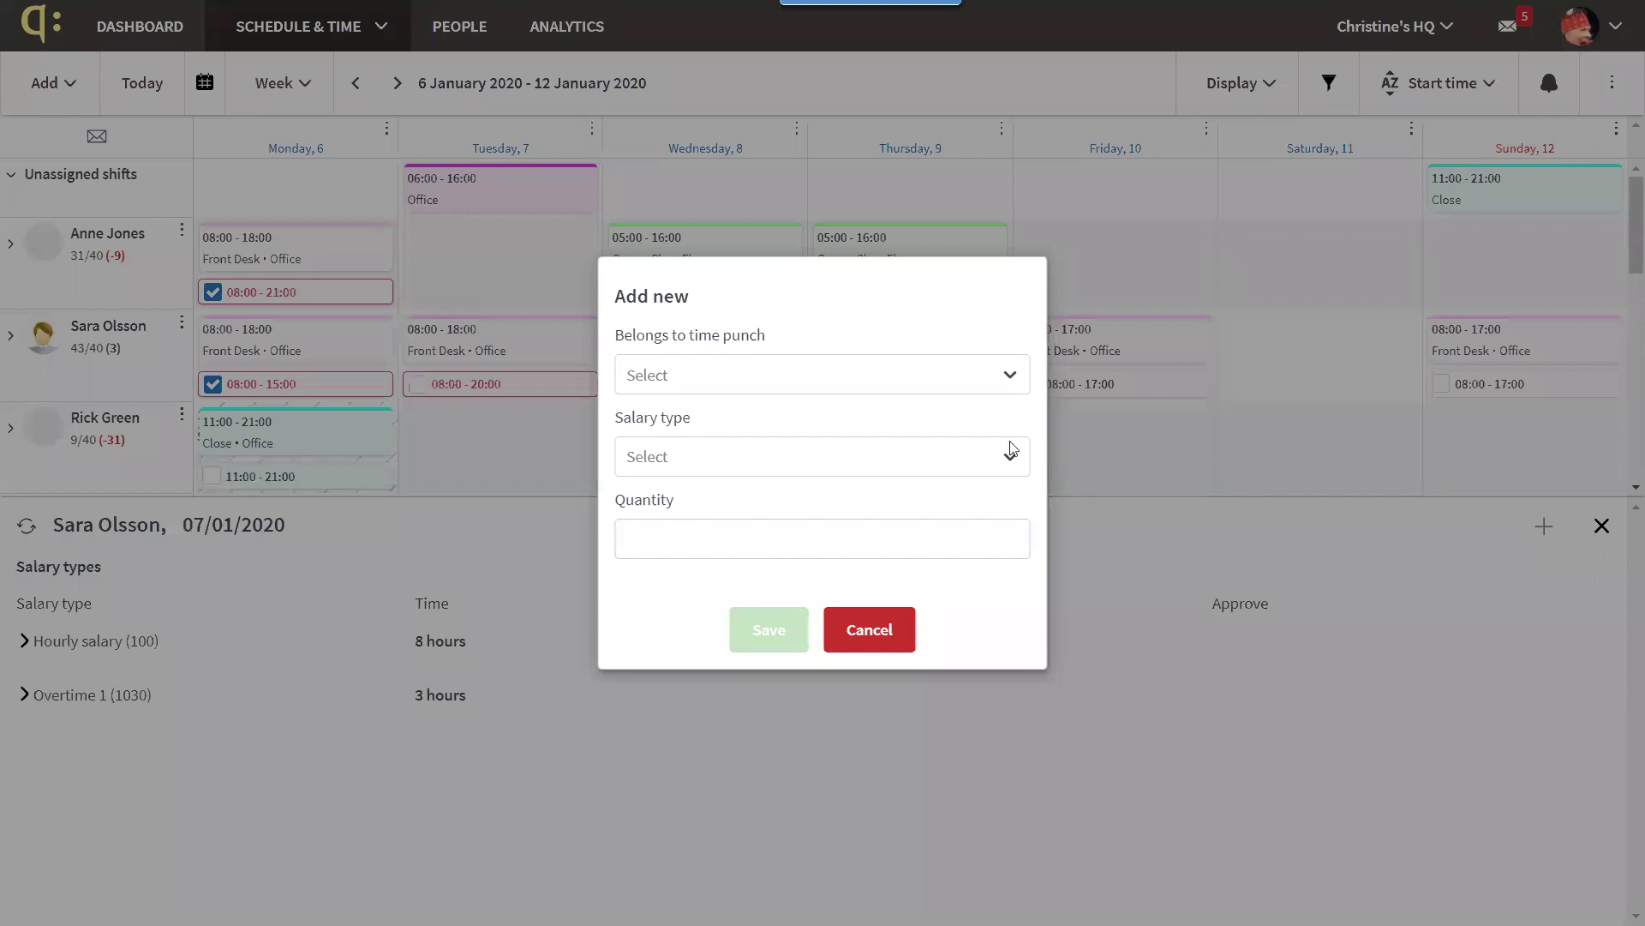
pyautogui.click(1013, 375)
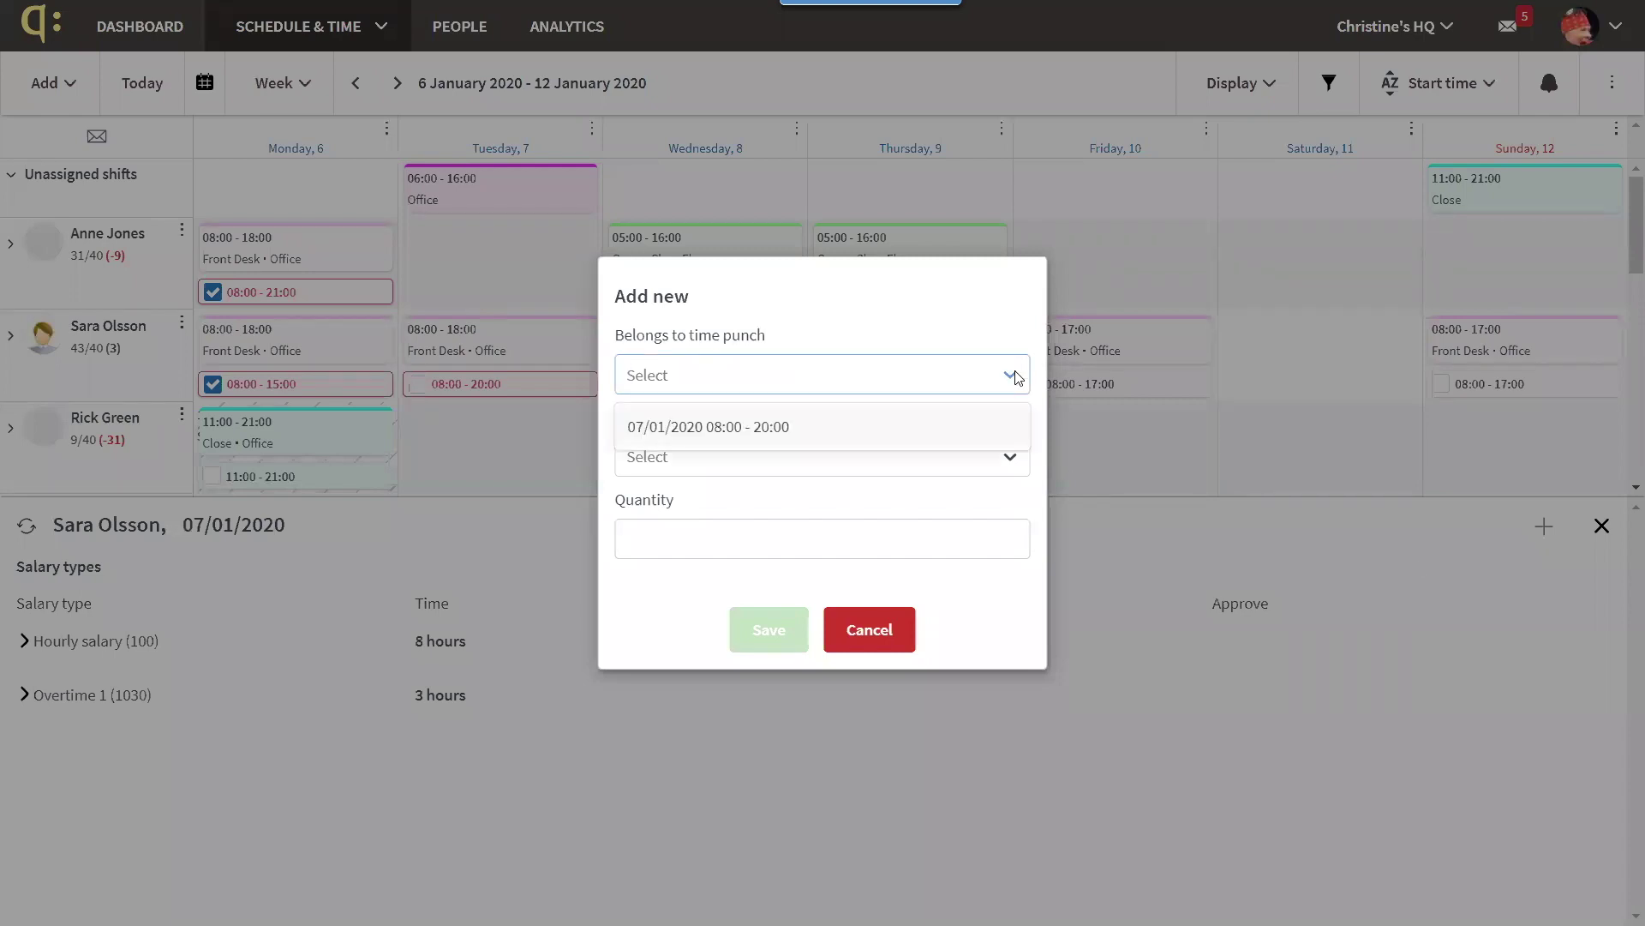
pyautogui.click(1016, 377)
pyautogui.click(1006, 463)
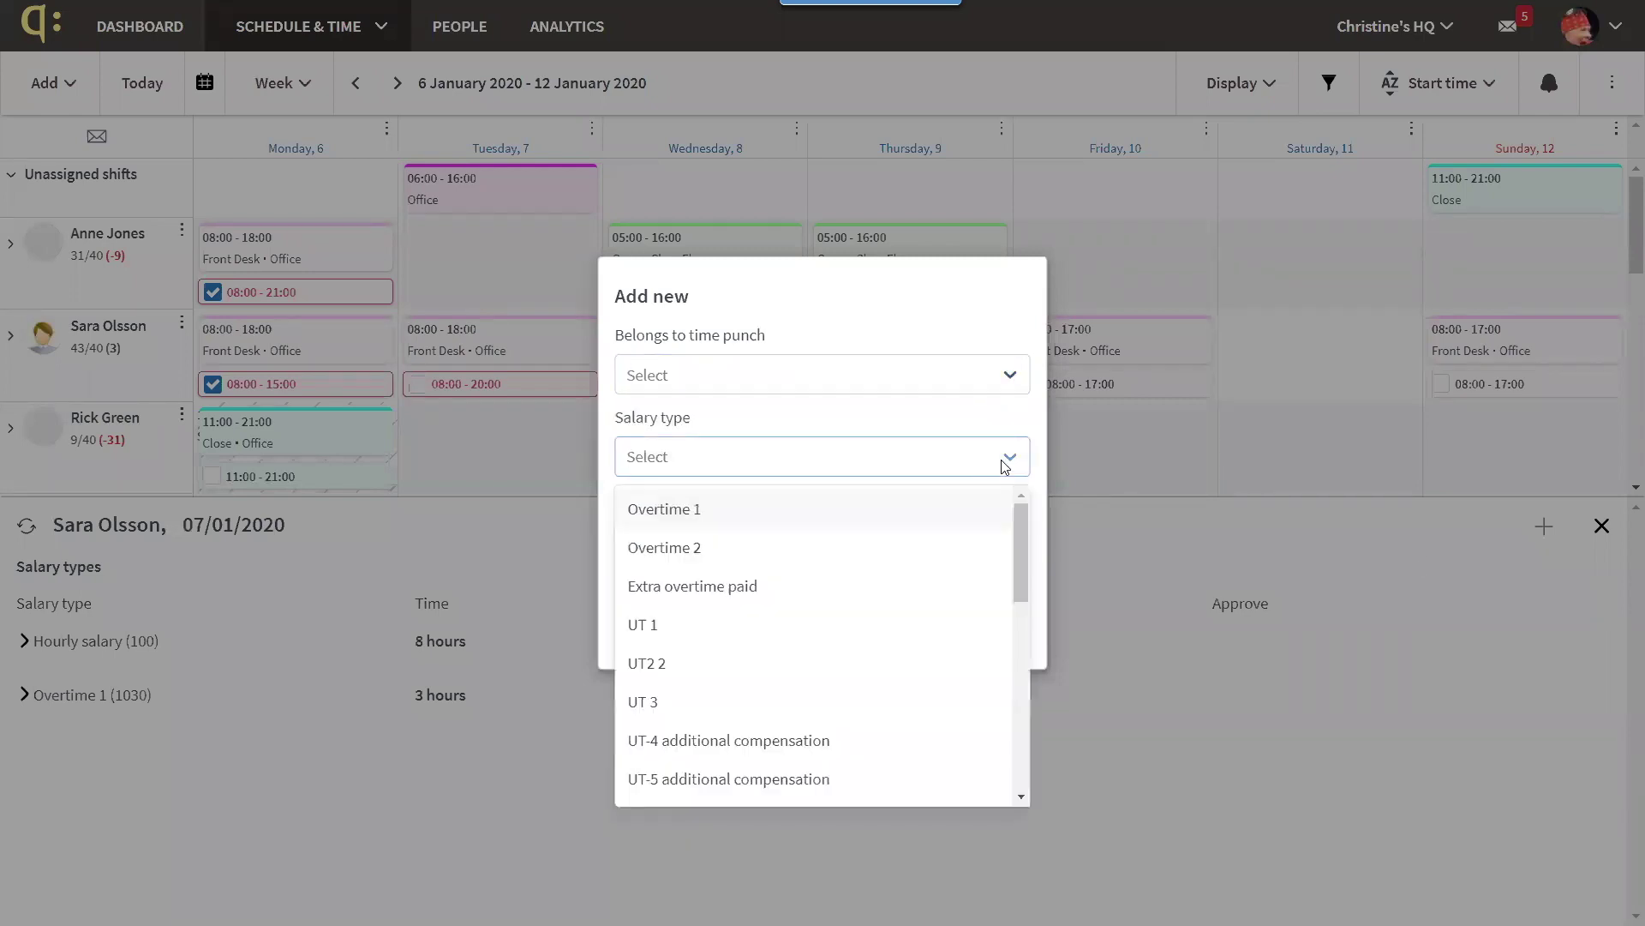
pyautogui.click(1006, 462)
pyautogui.click(870, 625)
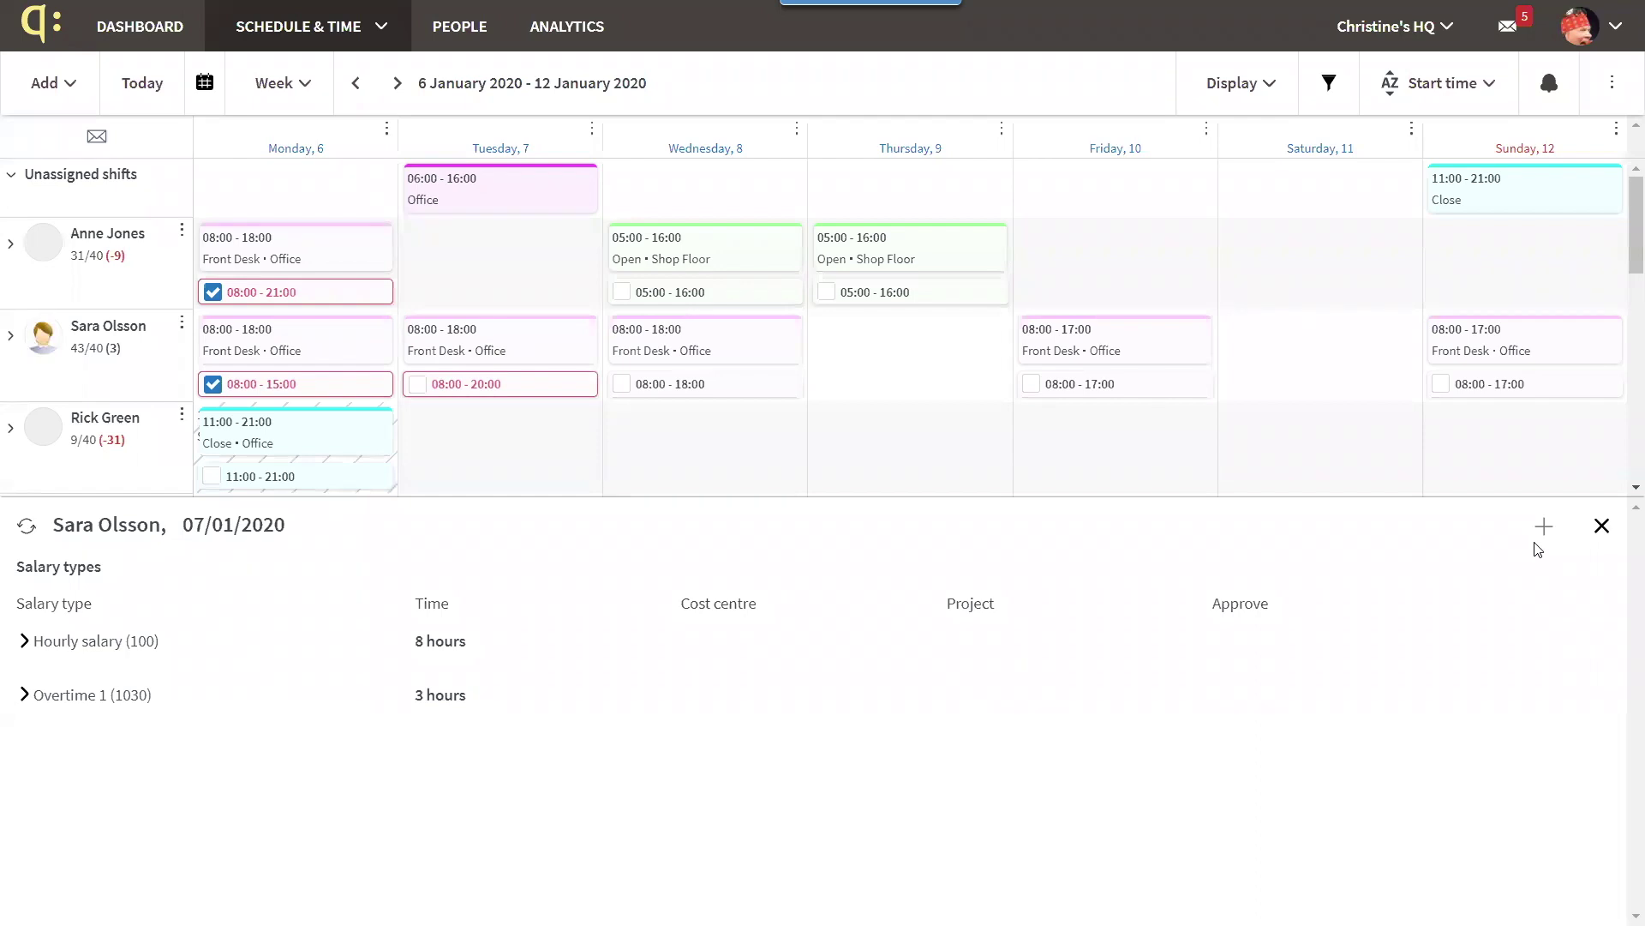
pyautogui.click(1601, 526)
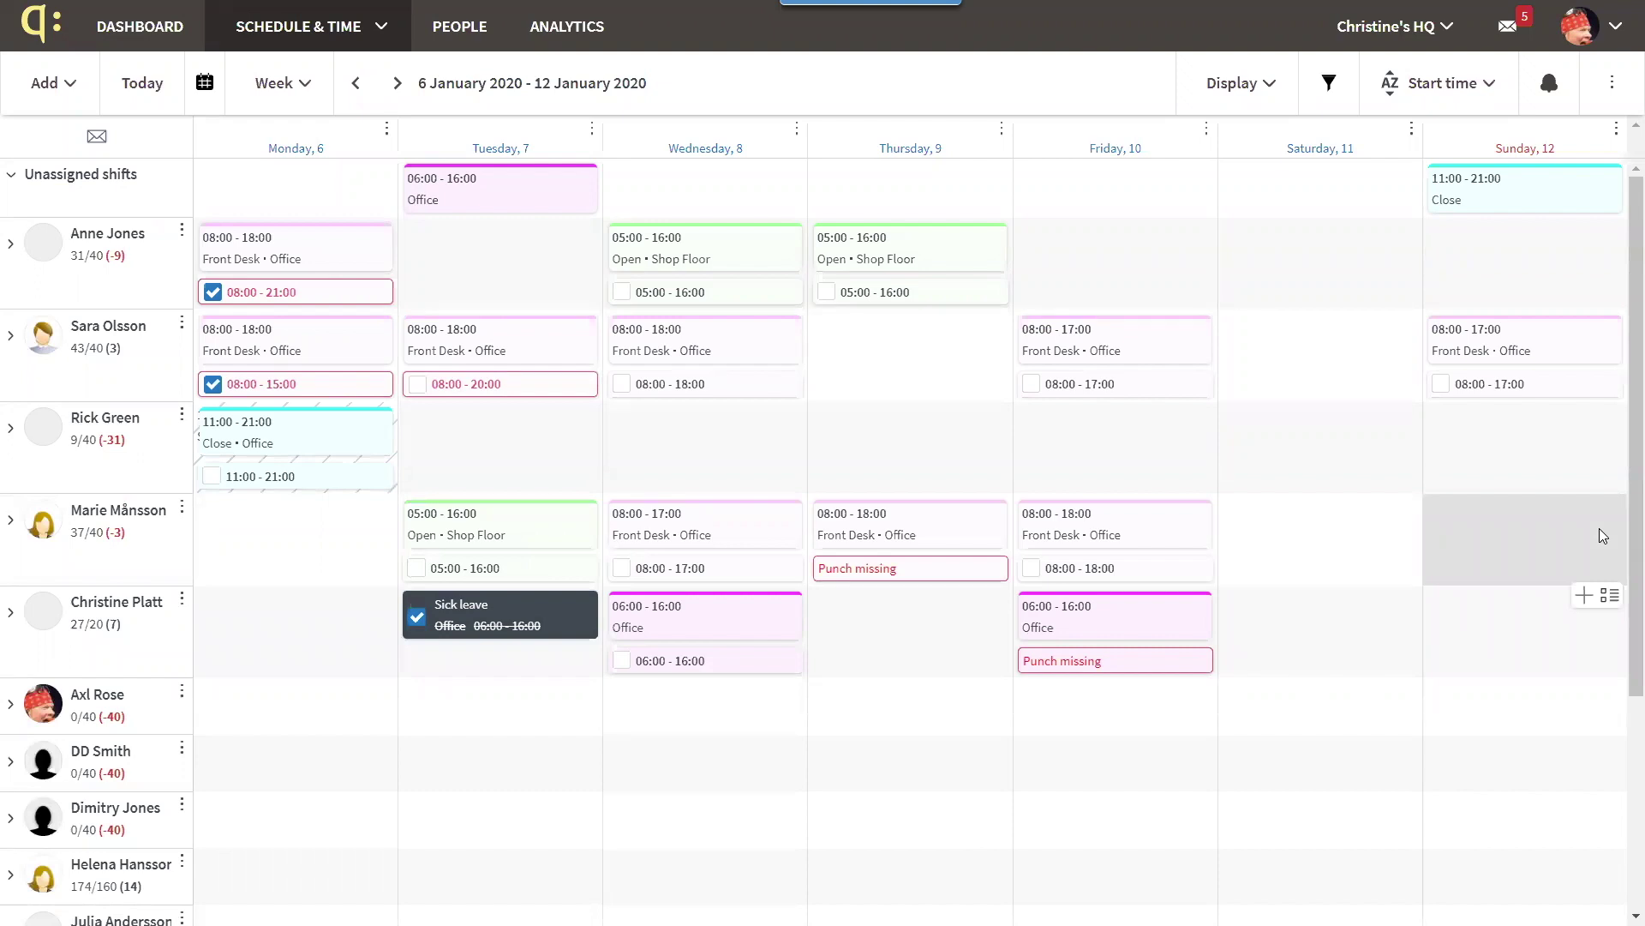
# Attest the whole week for the employee in the first row below the unassigned shifts
pyautogui.click(181, 234)
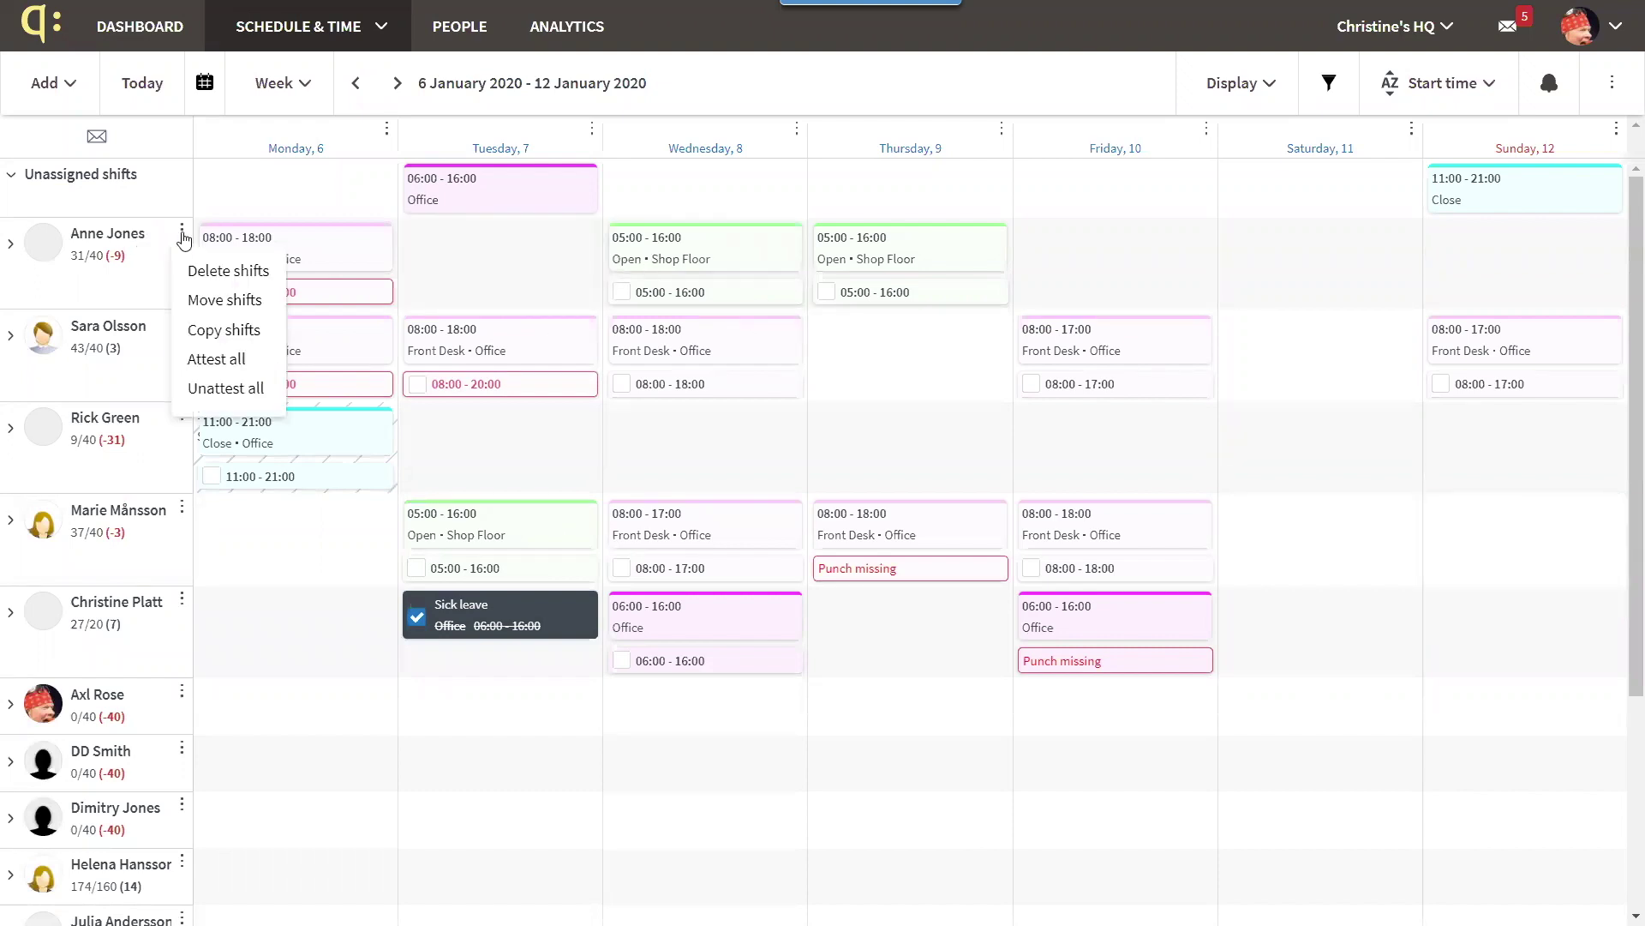
pyautogui.click(225, 361)
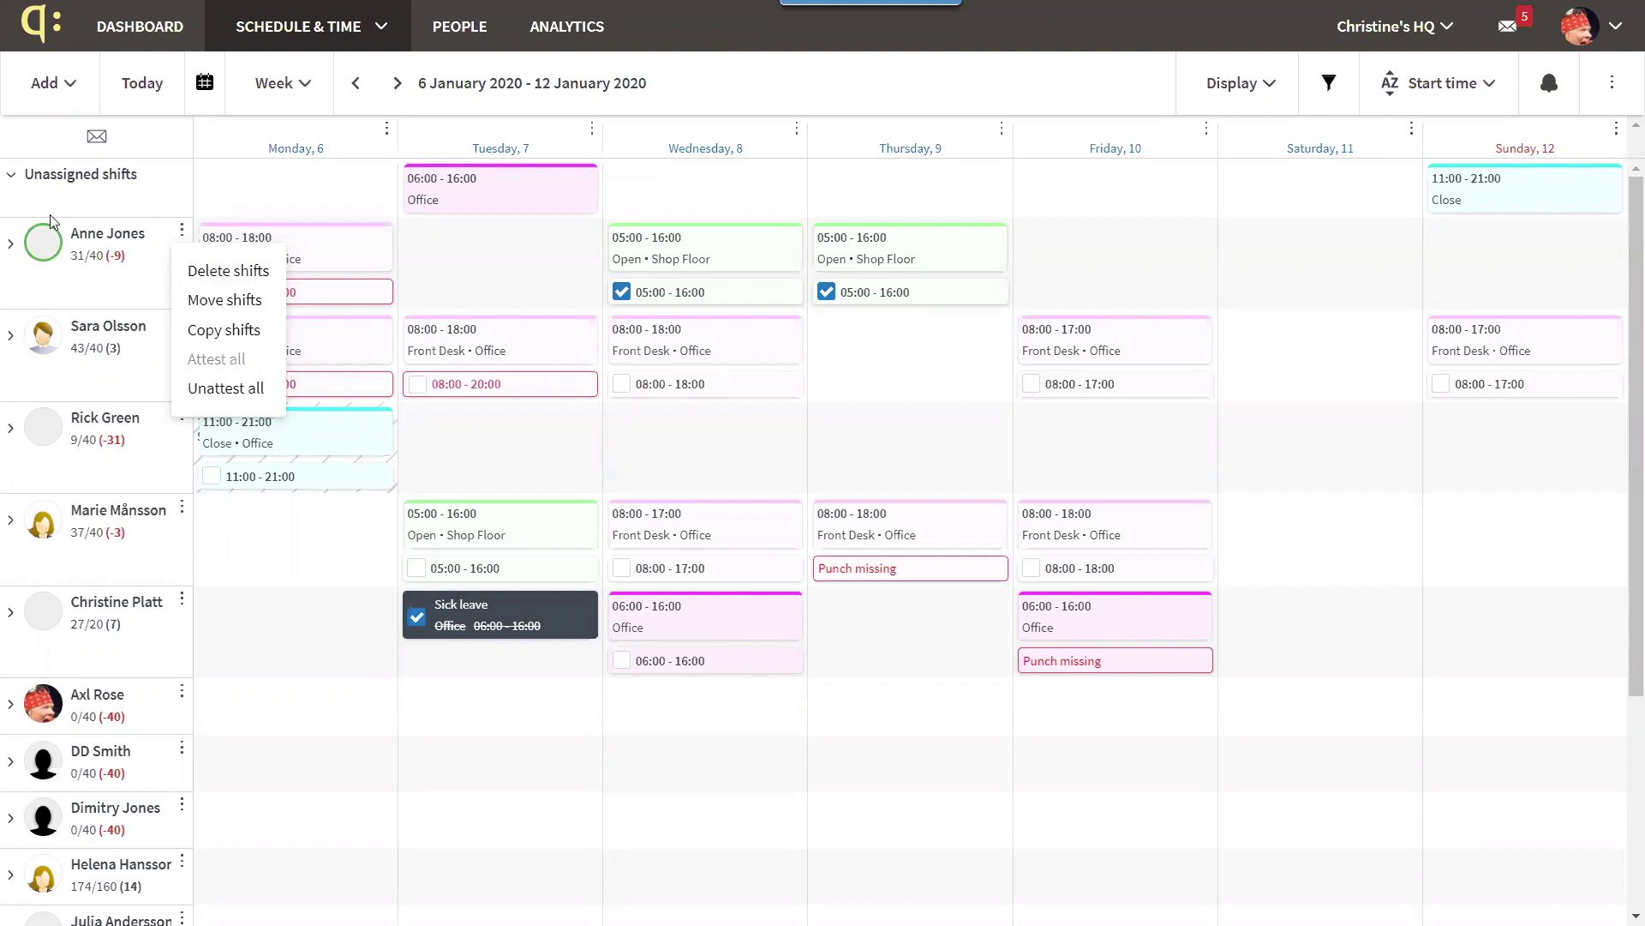
pyautogui.click(53, 297)
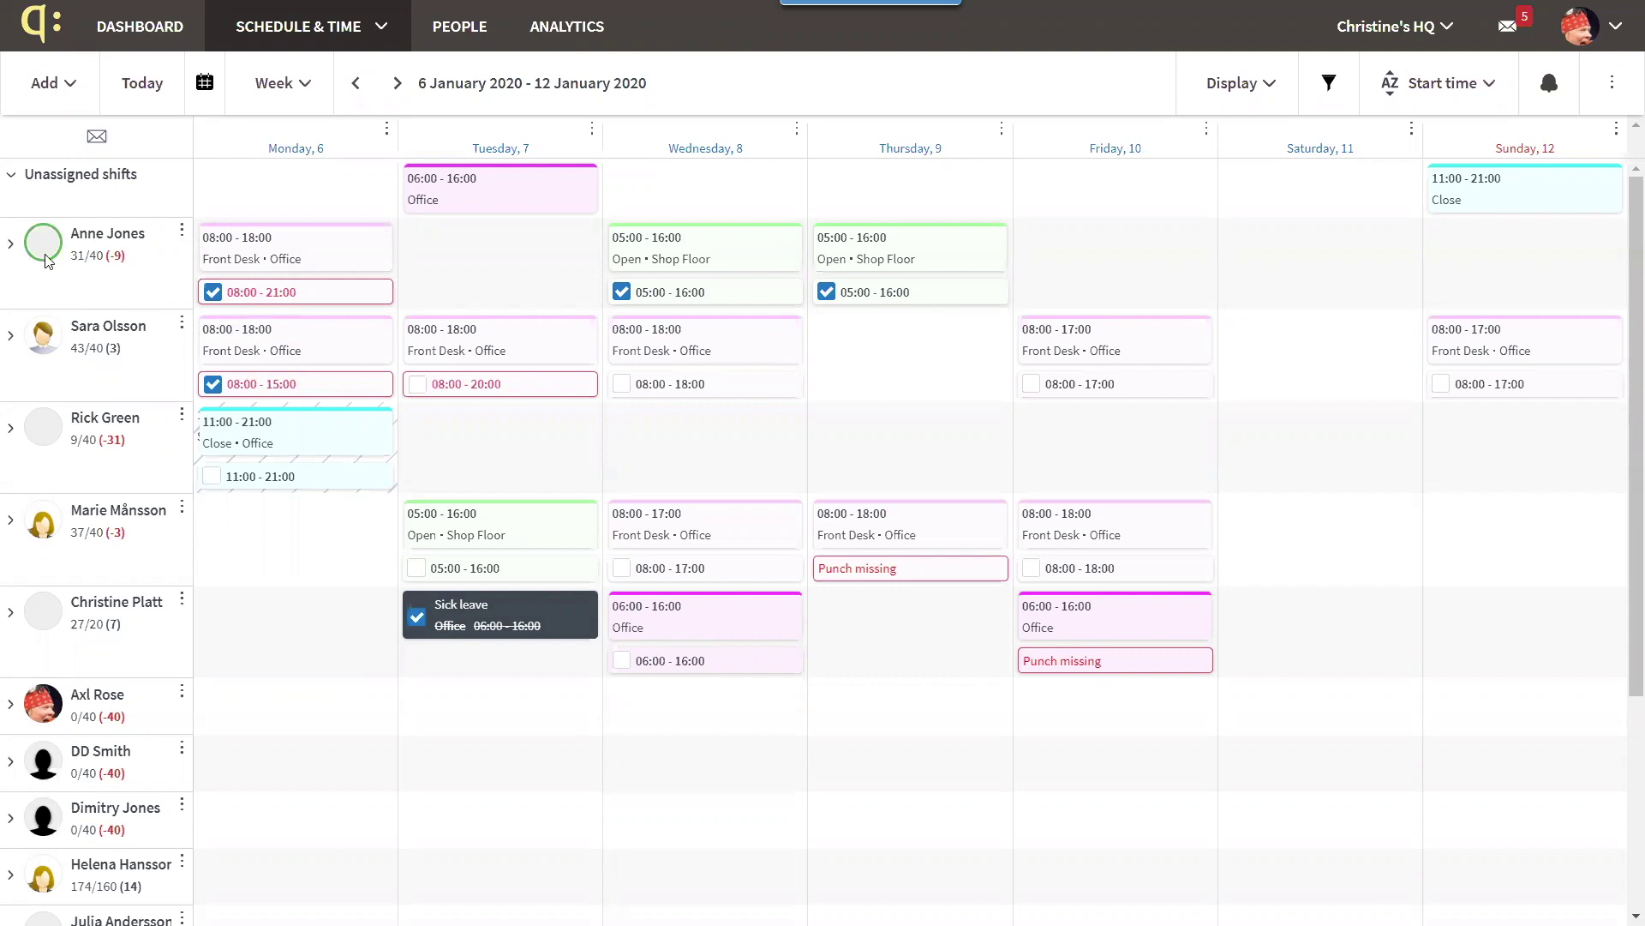
pyautogui.moveTo(47, 262)
pyautogui.moveTo(48, 262); pyautogui.dragTo(101, 289)
# Check the schedule filter's punch warning and attest options, and close the filter without applying anything
pyautogui.click(1329, 82)
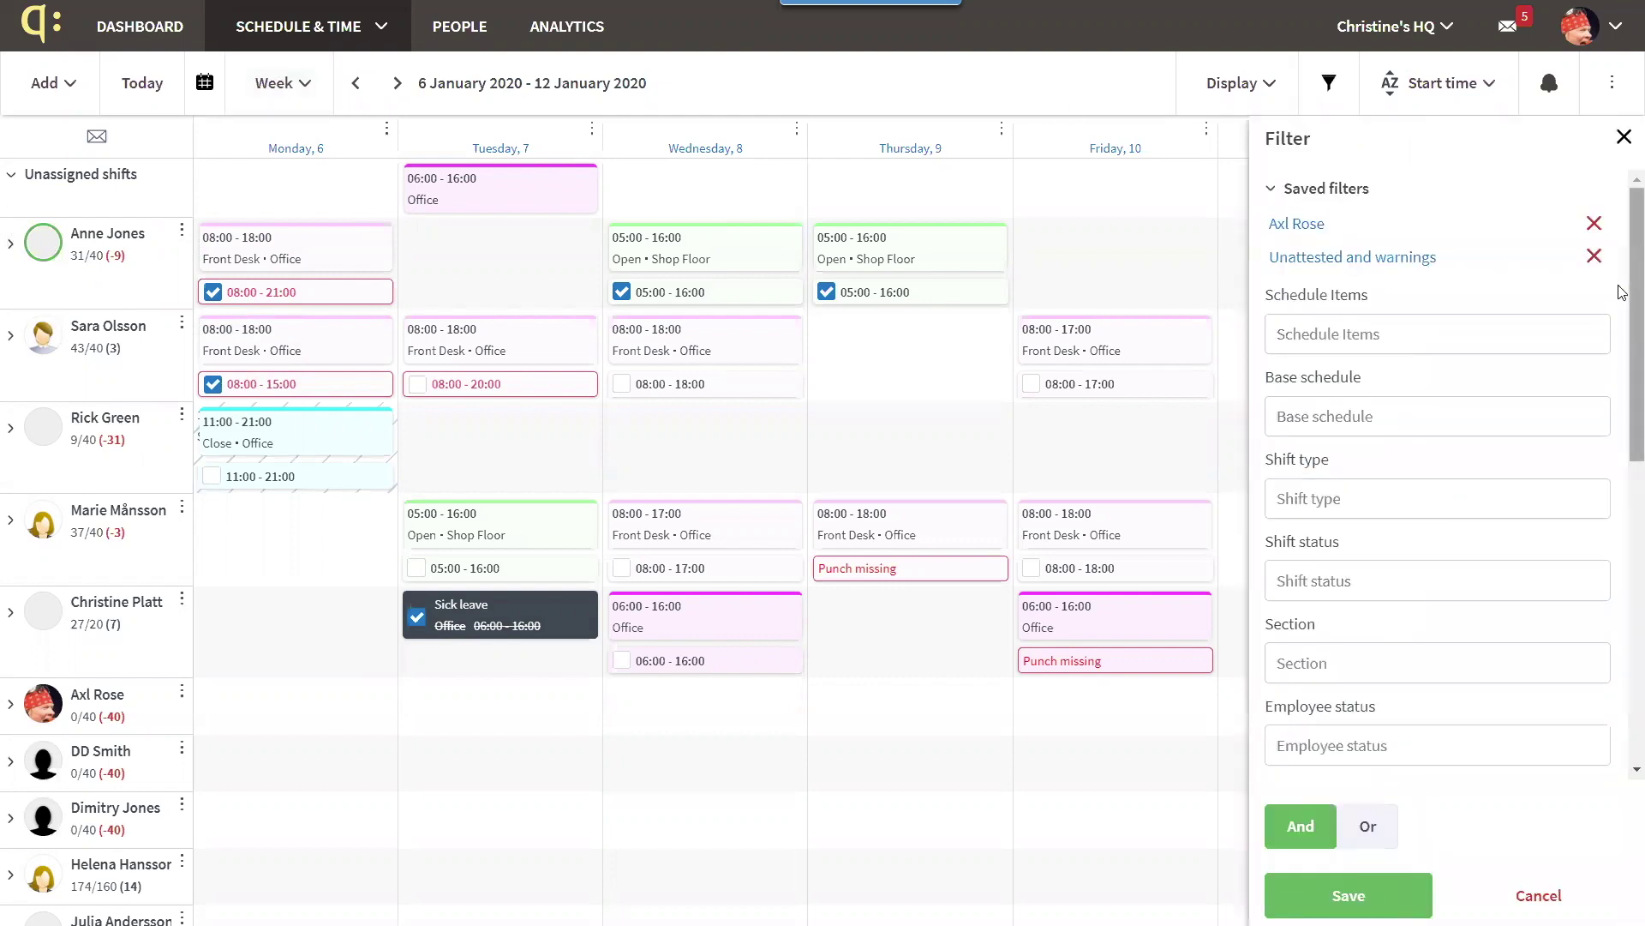
pyautogui.scroll(-8, 1611, 479)
pyautogui.click(1394, 664)
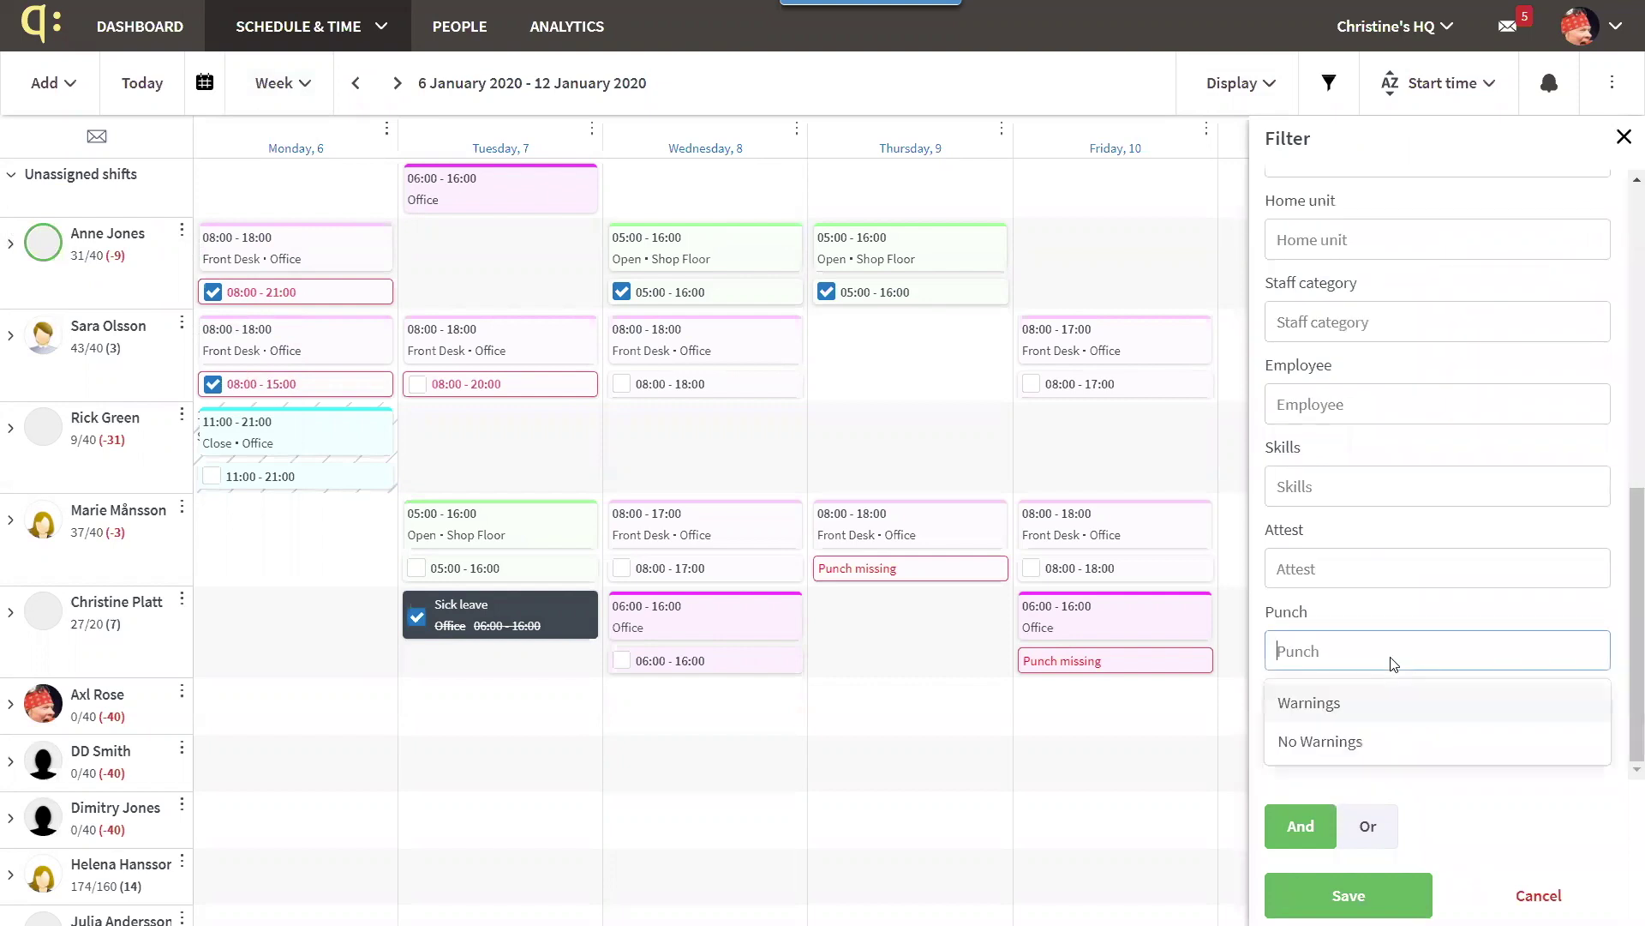
pyautogui.click(1384, 589)
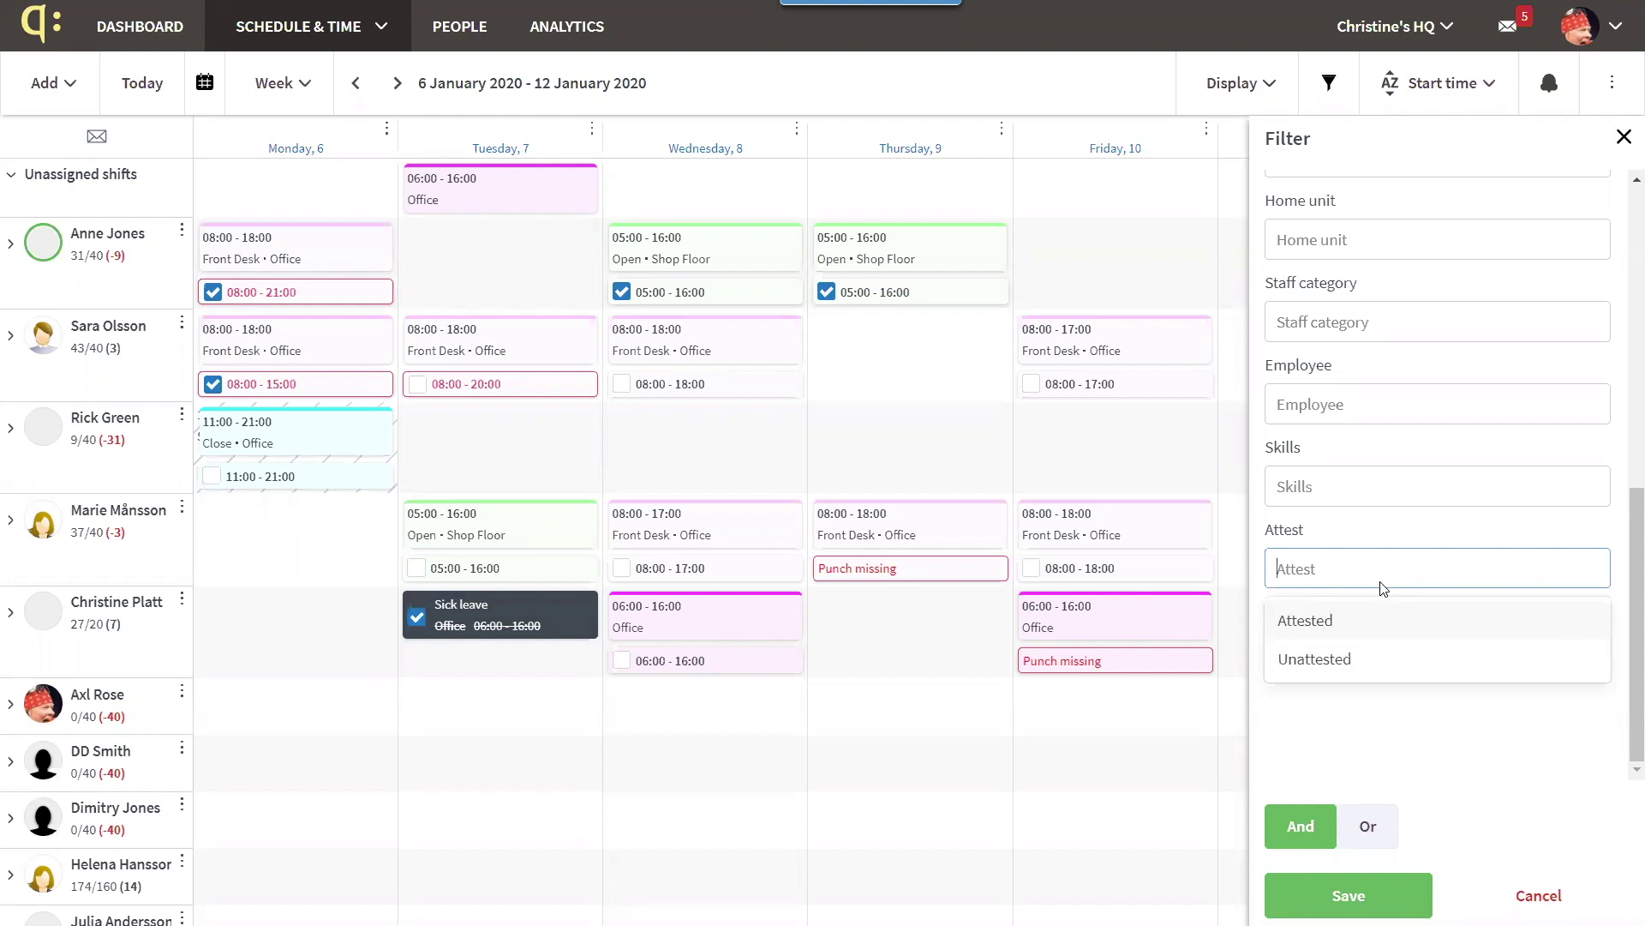
pyautogui.click(1624, 141)
pyautogui.click(1624, 139)
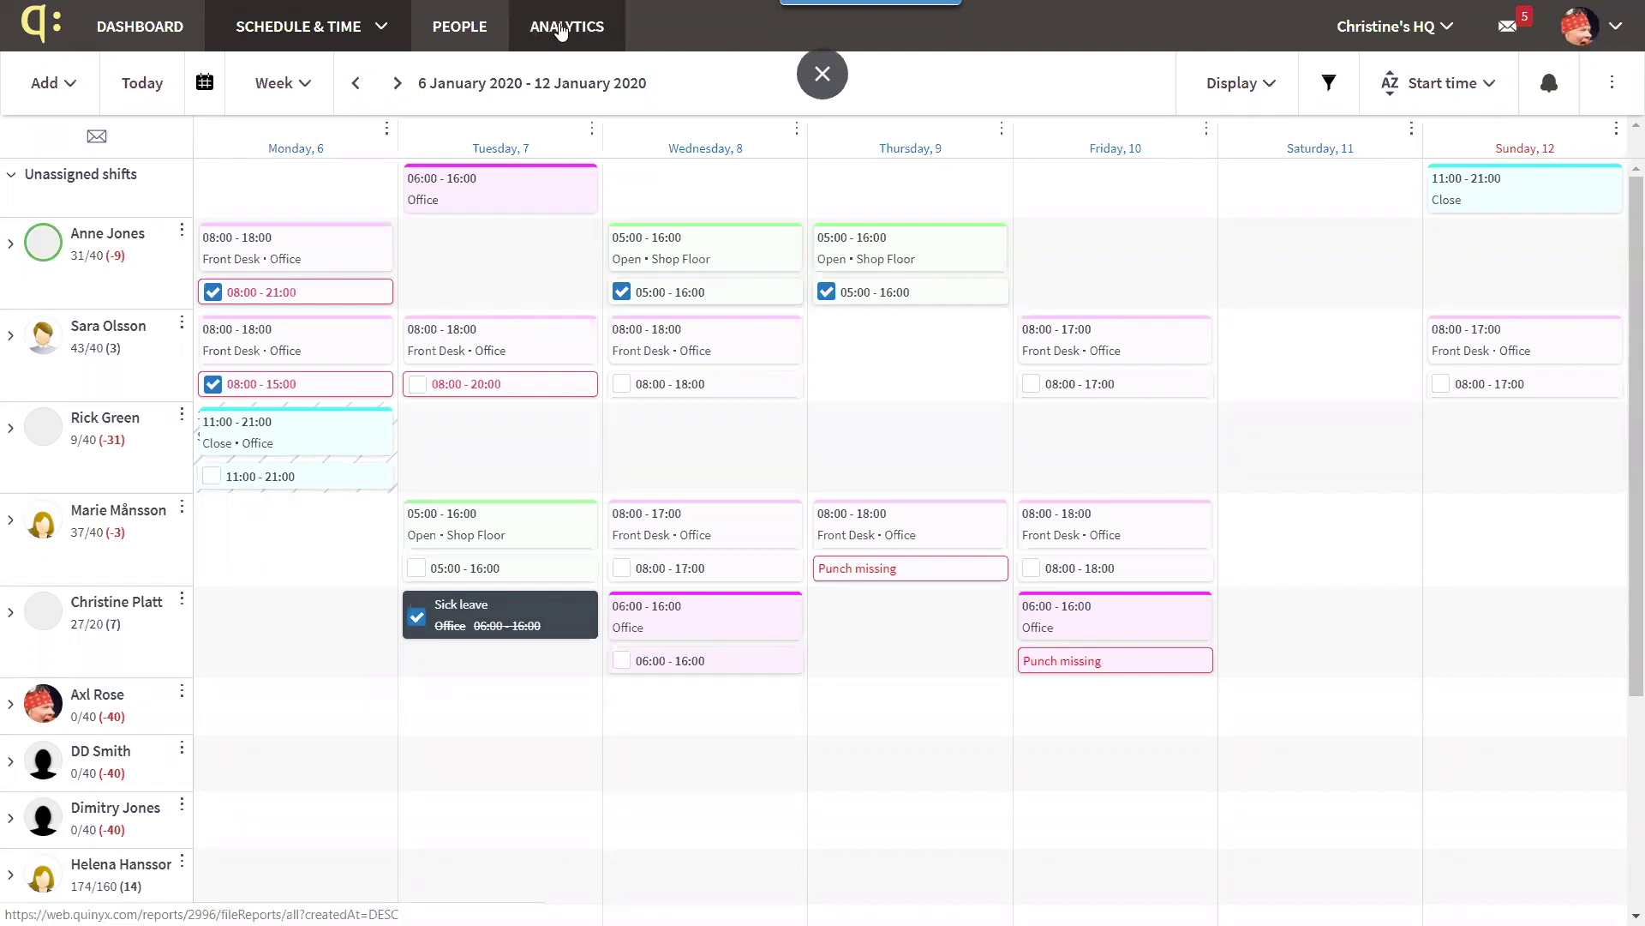
# Open the analytics section with the overview of all reports
pyautogui.click(561, 30)
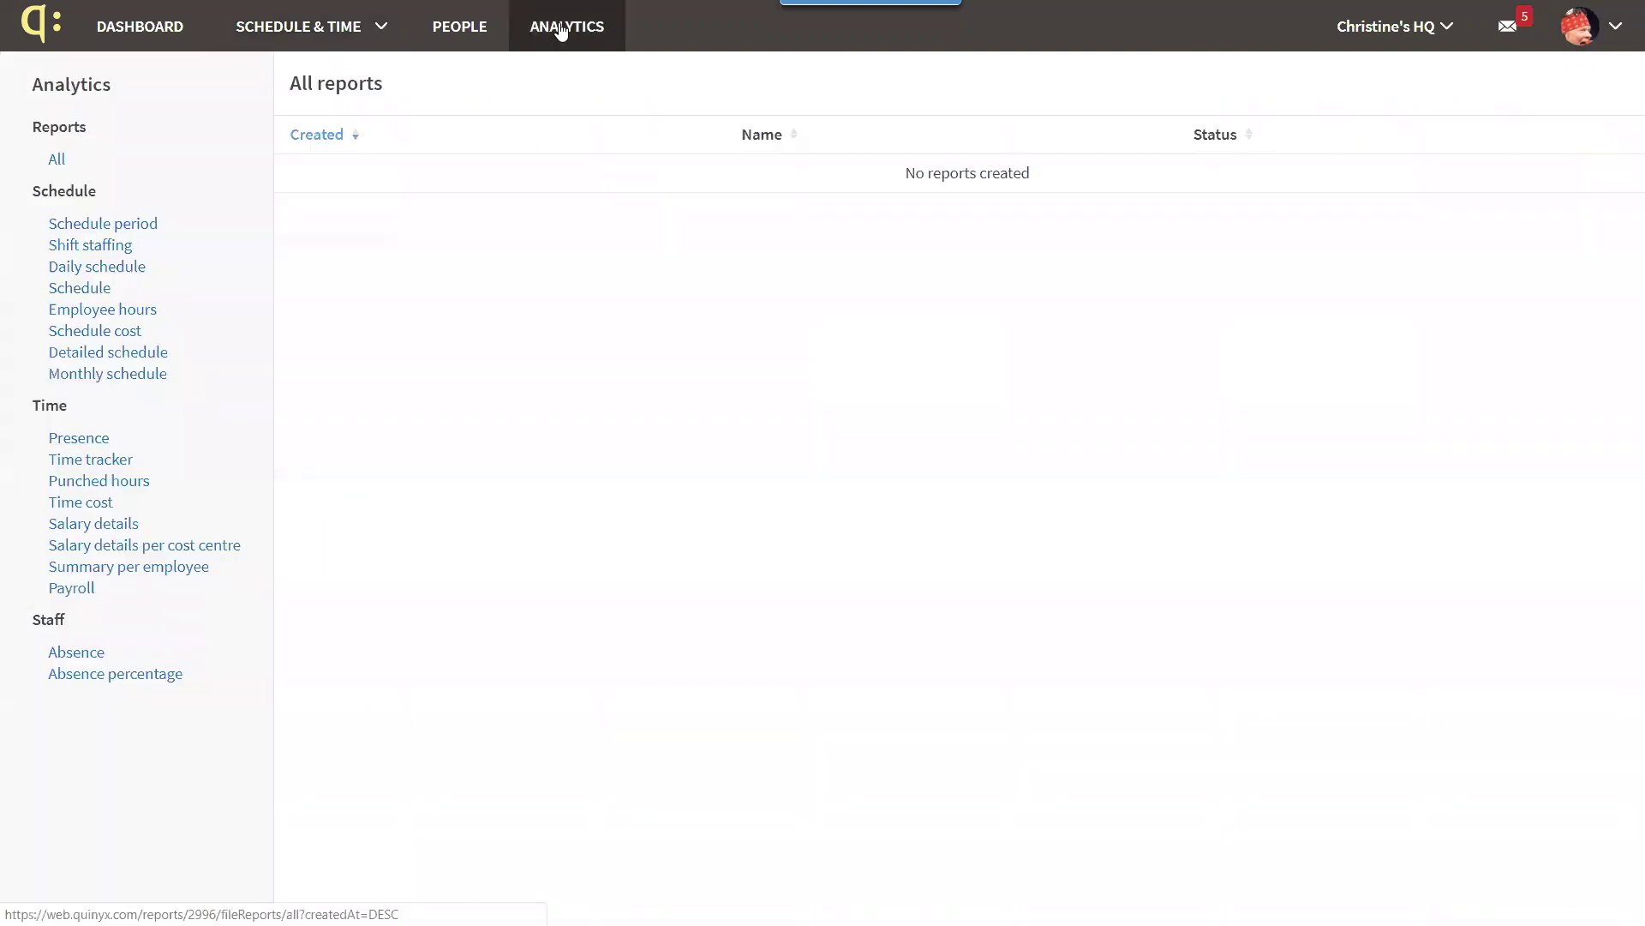
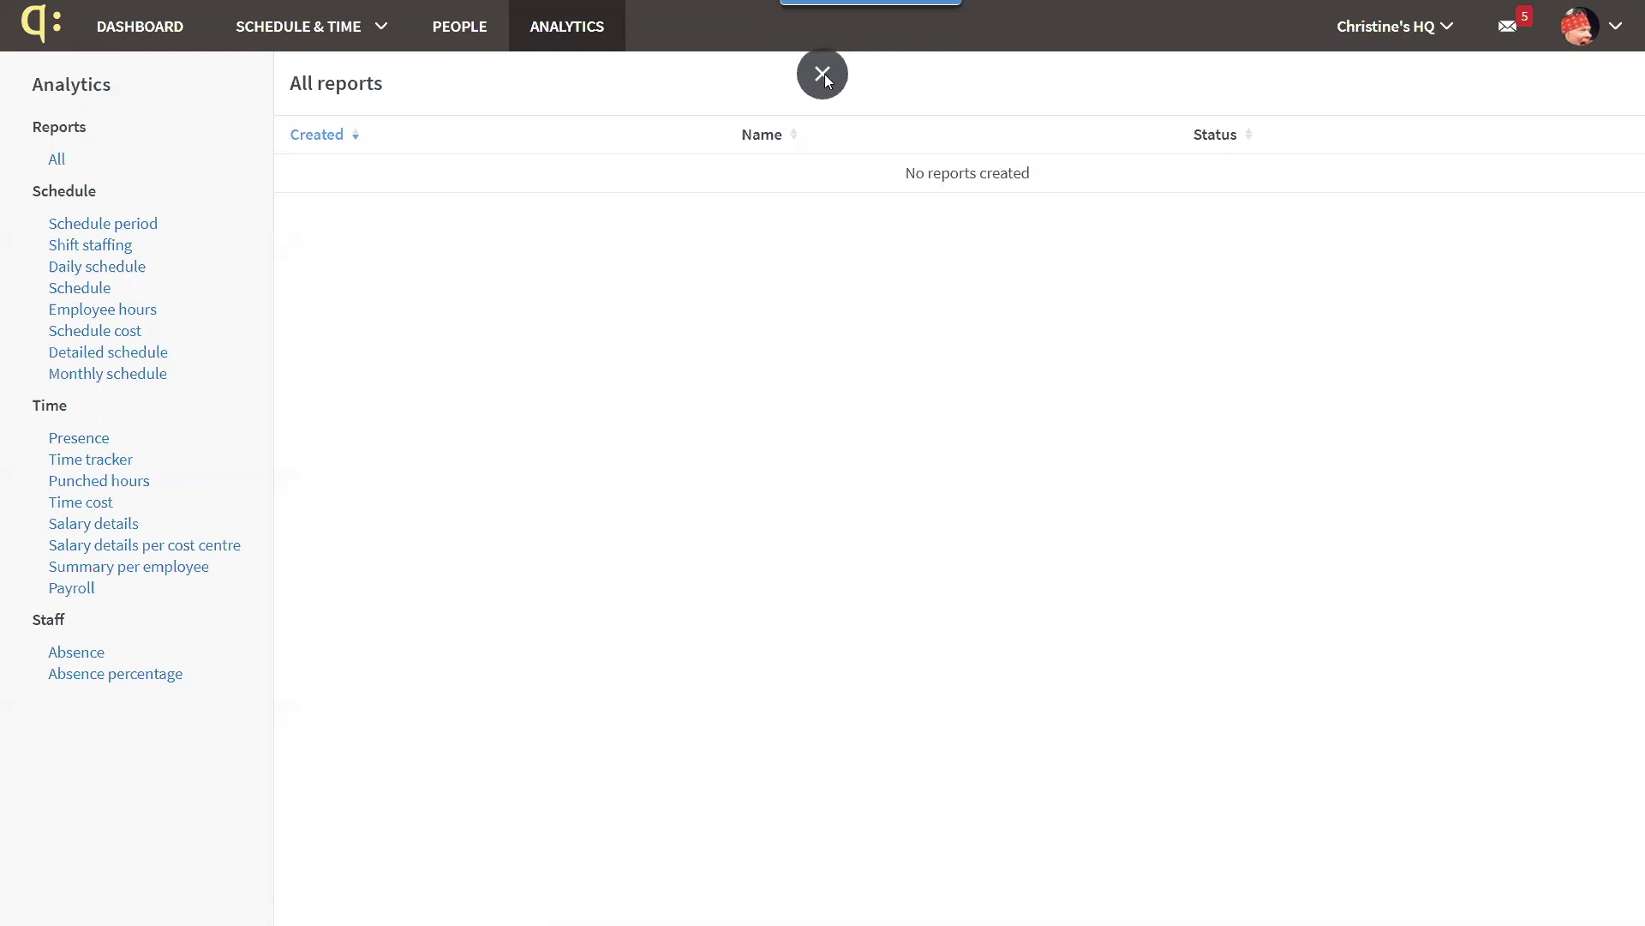
# Leave full screen, switch to the "NEO webinar for Schedulers ENG" deck in Google Slides, and present its Resources slide
pyautogui.click(824, 75)
pyautogui.click(822, 74)
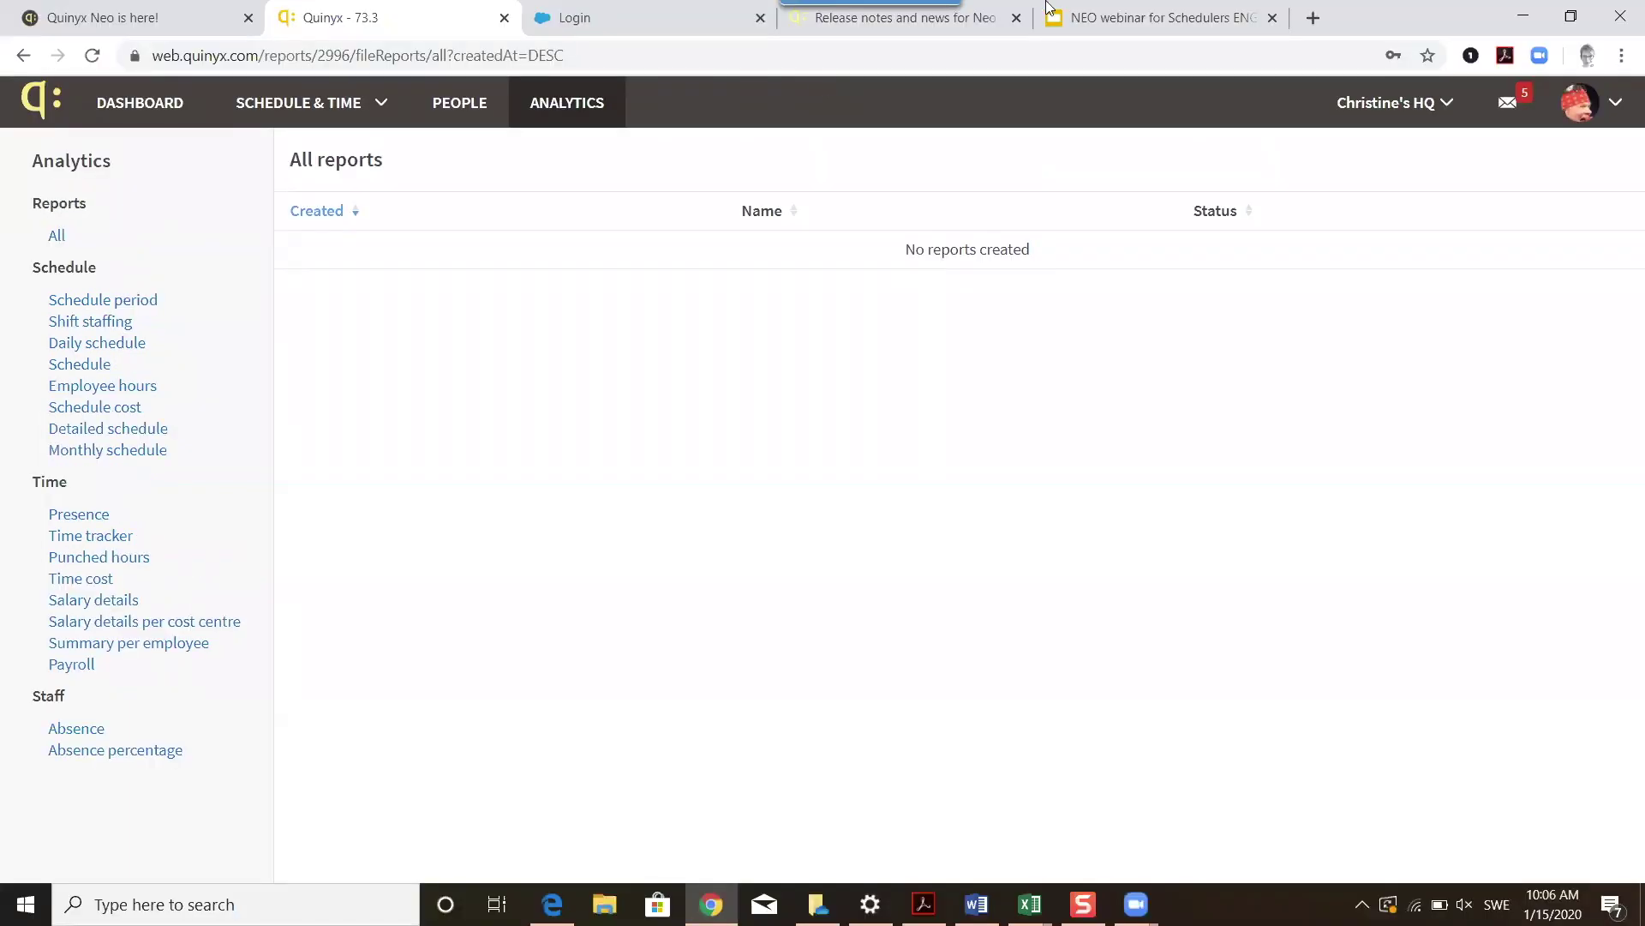
pyautogui.click(1100, 20)
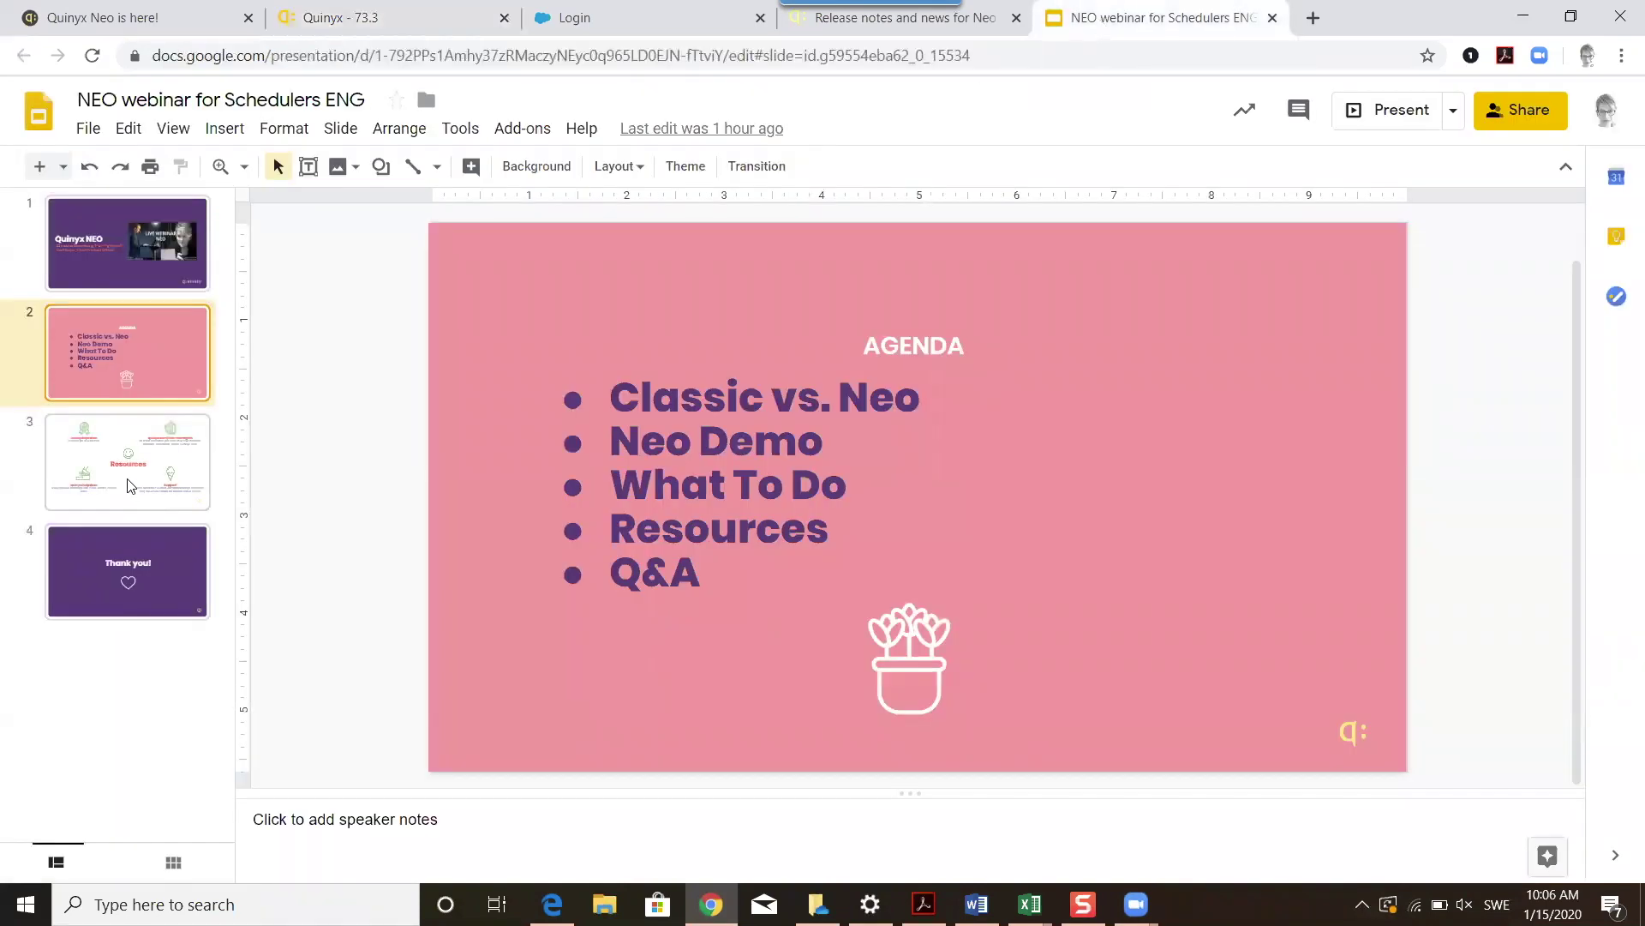
pyautogui.click(129, 486)
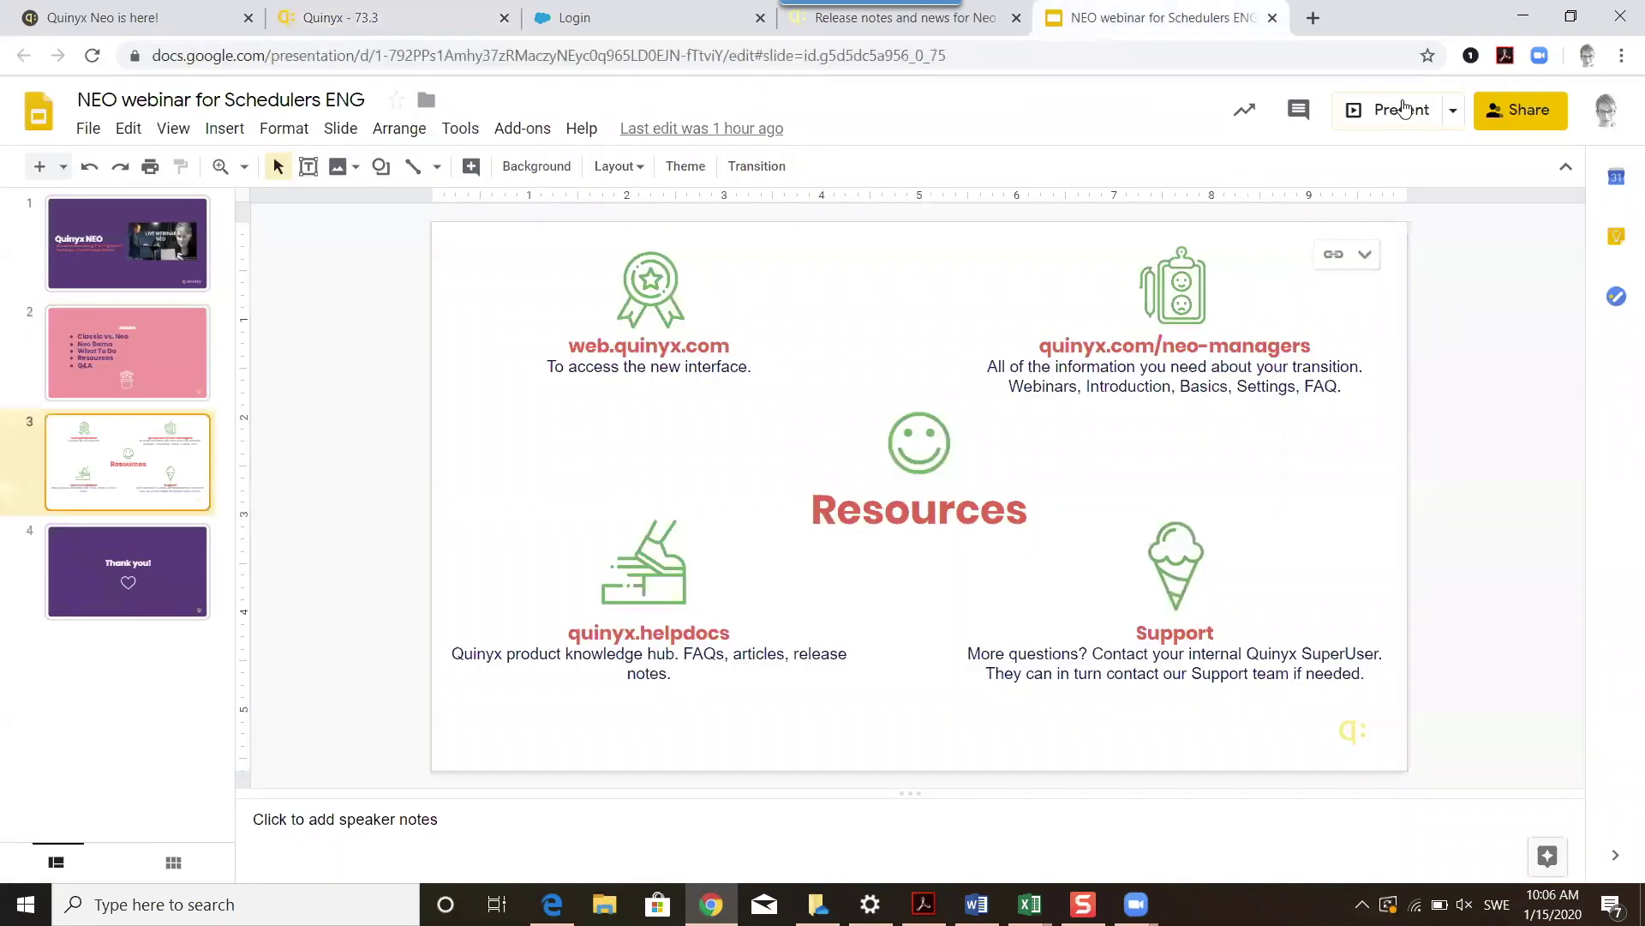
pyautogui.click(1402, 109)
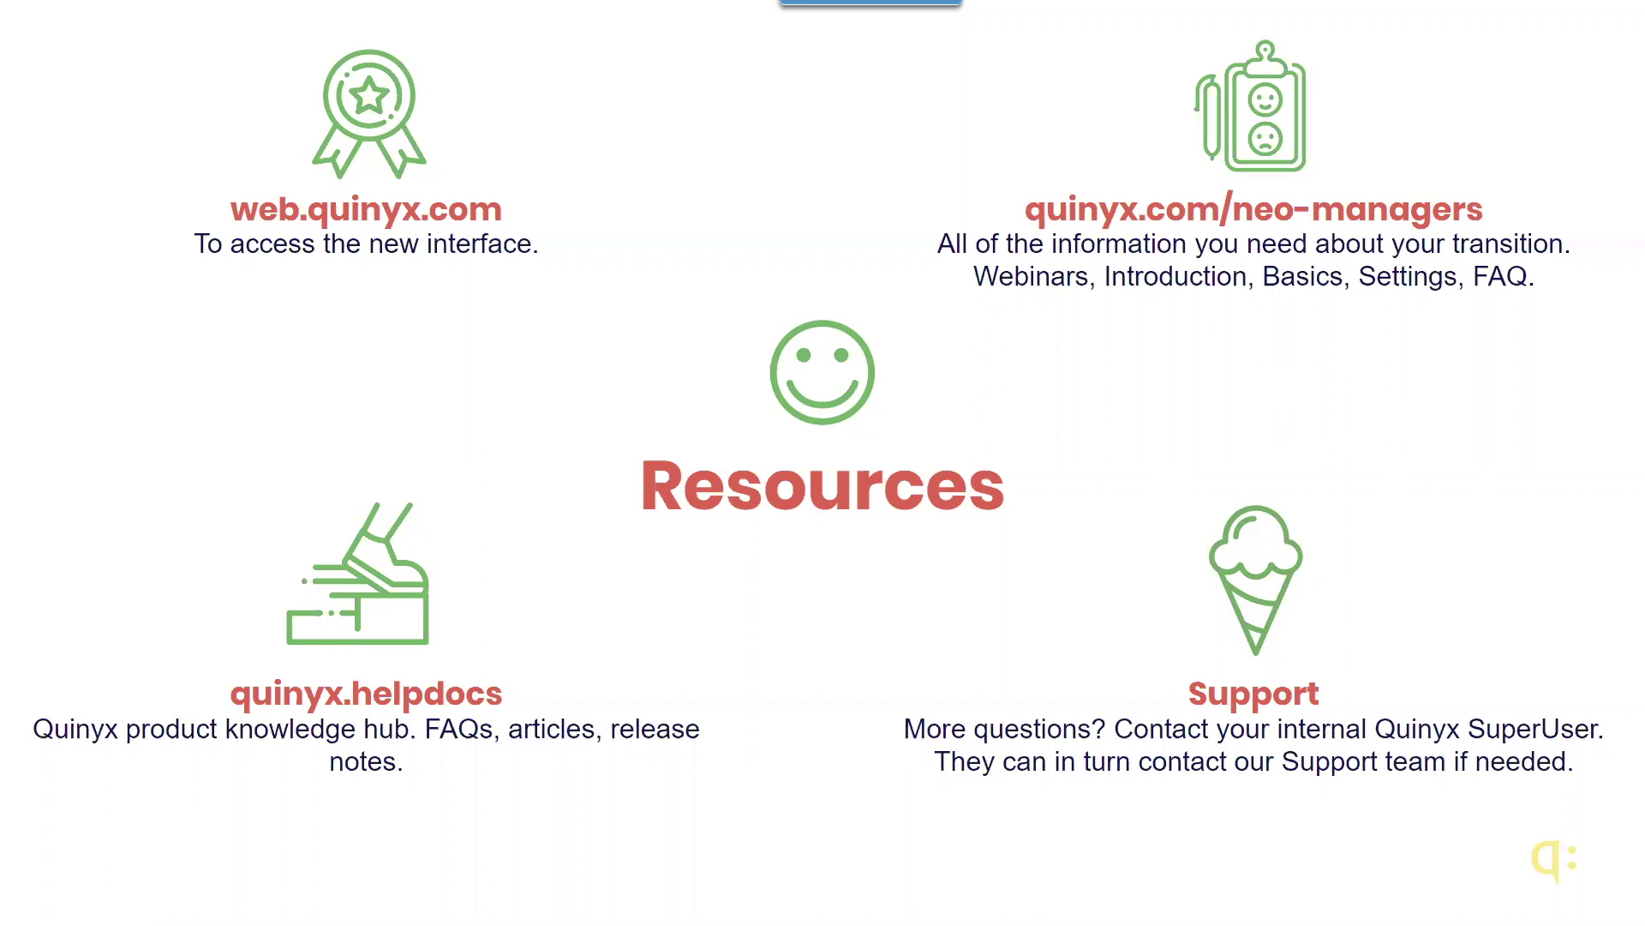
# Exit the slideshow and look through the quinyx.com/neo-managers page, including its getting-started and what's-new sections
pyautogui.press('Escape')
pyautogui.click(138, 33)
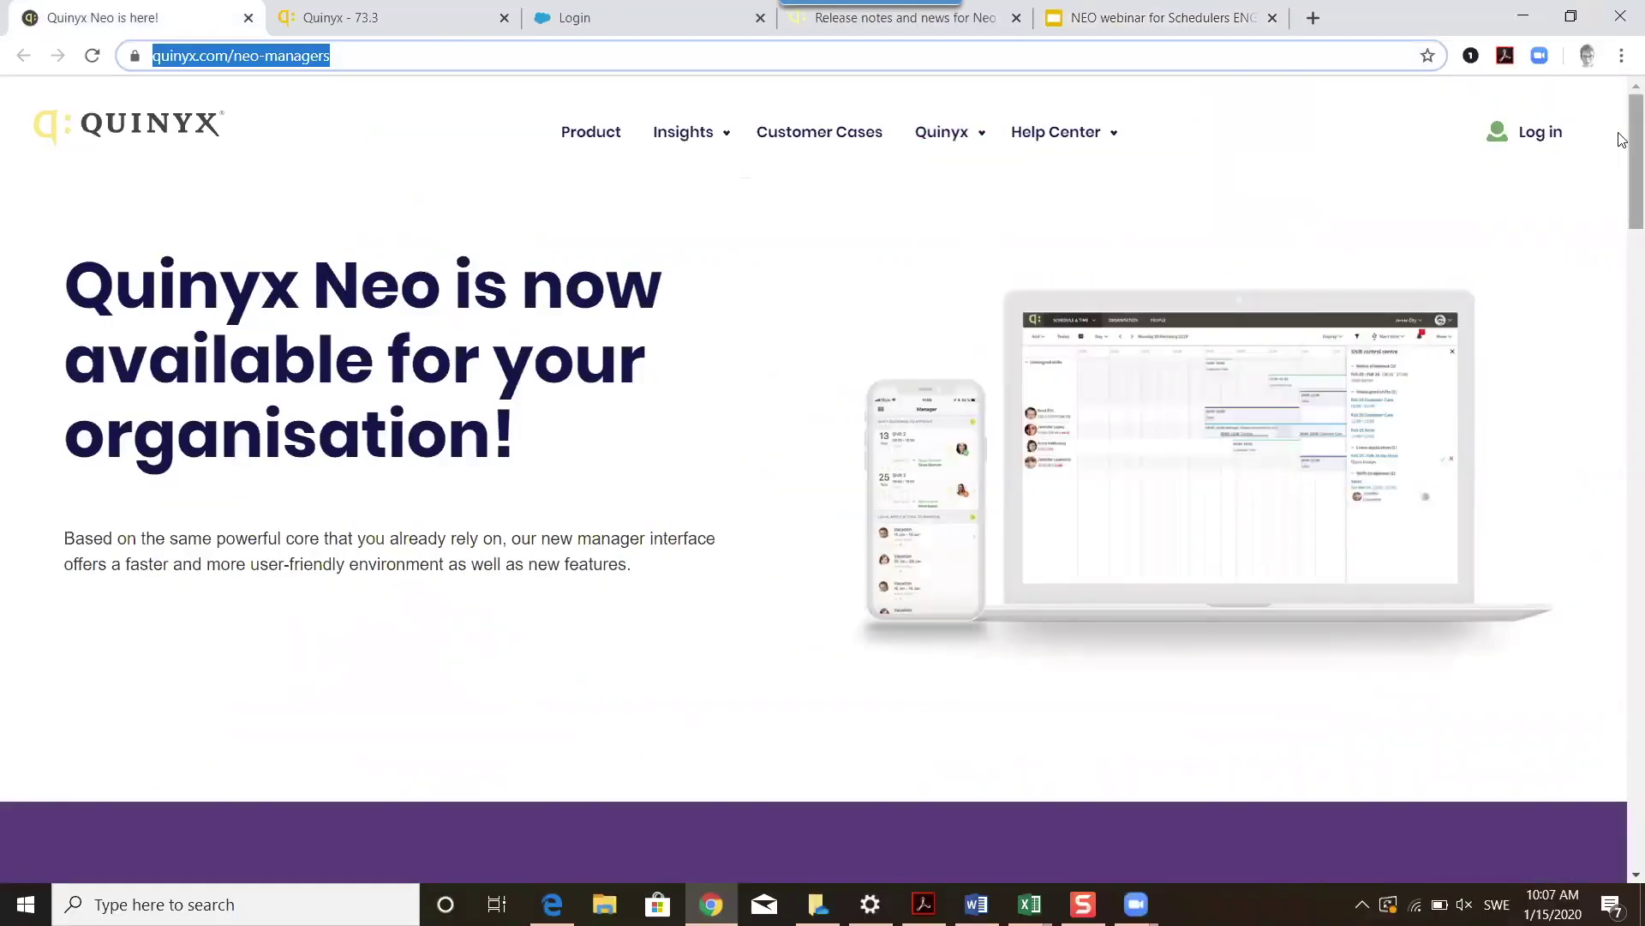
pyautogui.click(1620, 214)
pyautogui.scroll(-1, 1619, 235)
pyautogui.scroll(-10, 1620, 231)
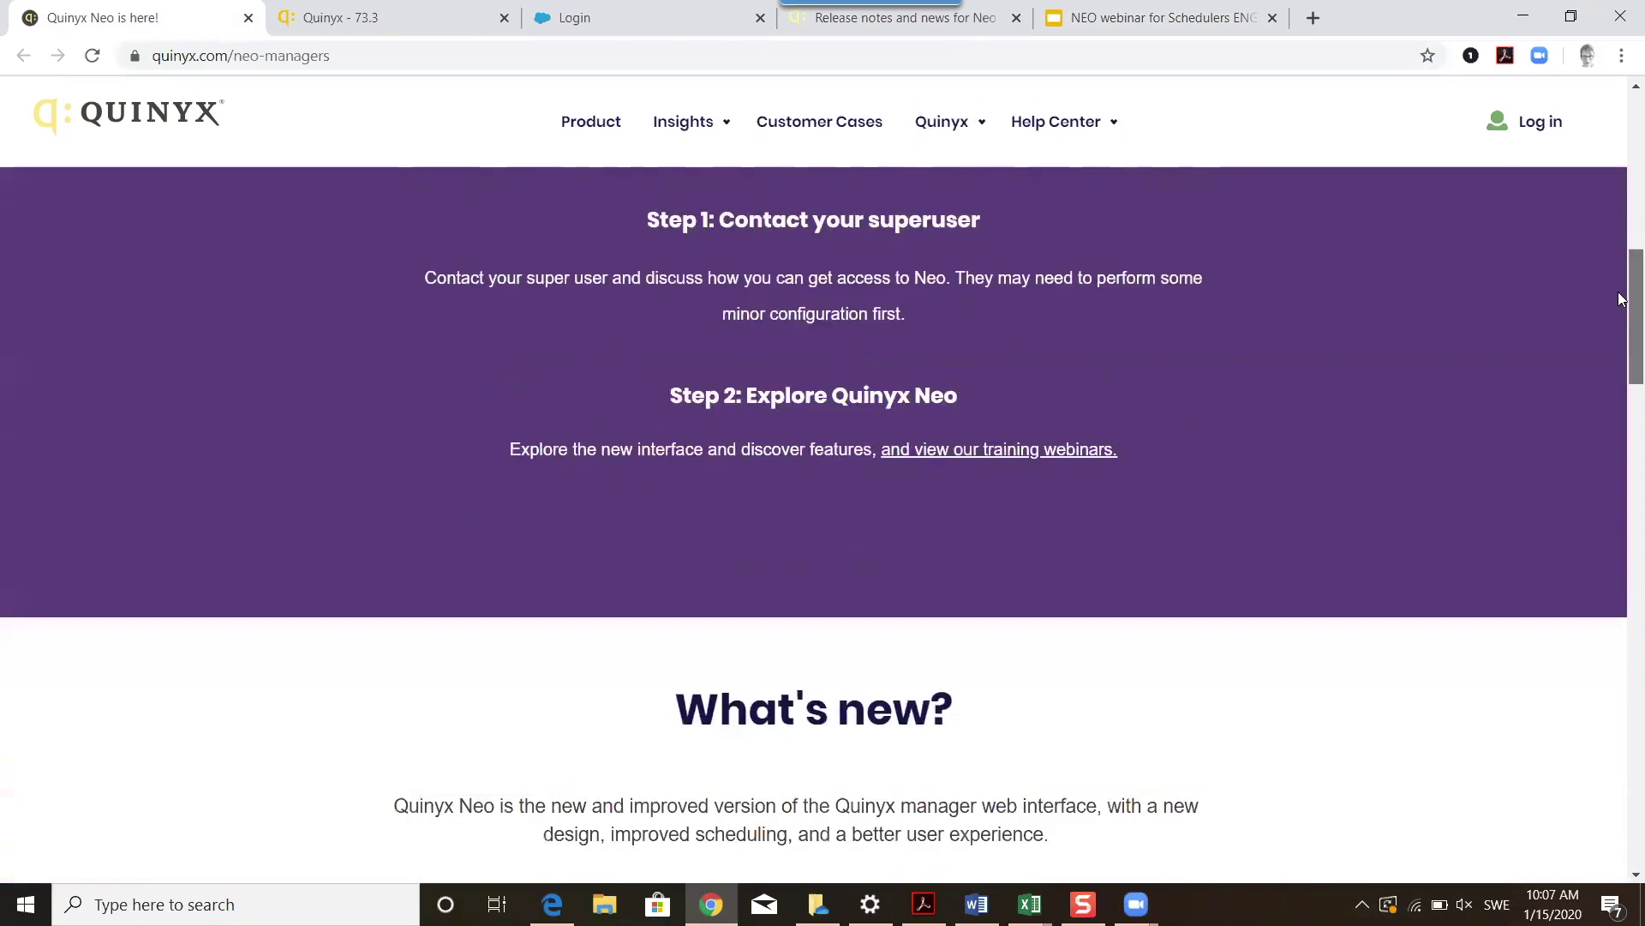
pyautogui.scroll(-3, 1623, 346)
pyautogui.scroll(-4, 1622, 377)
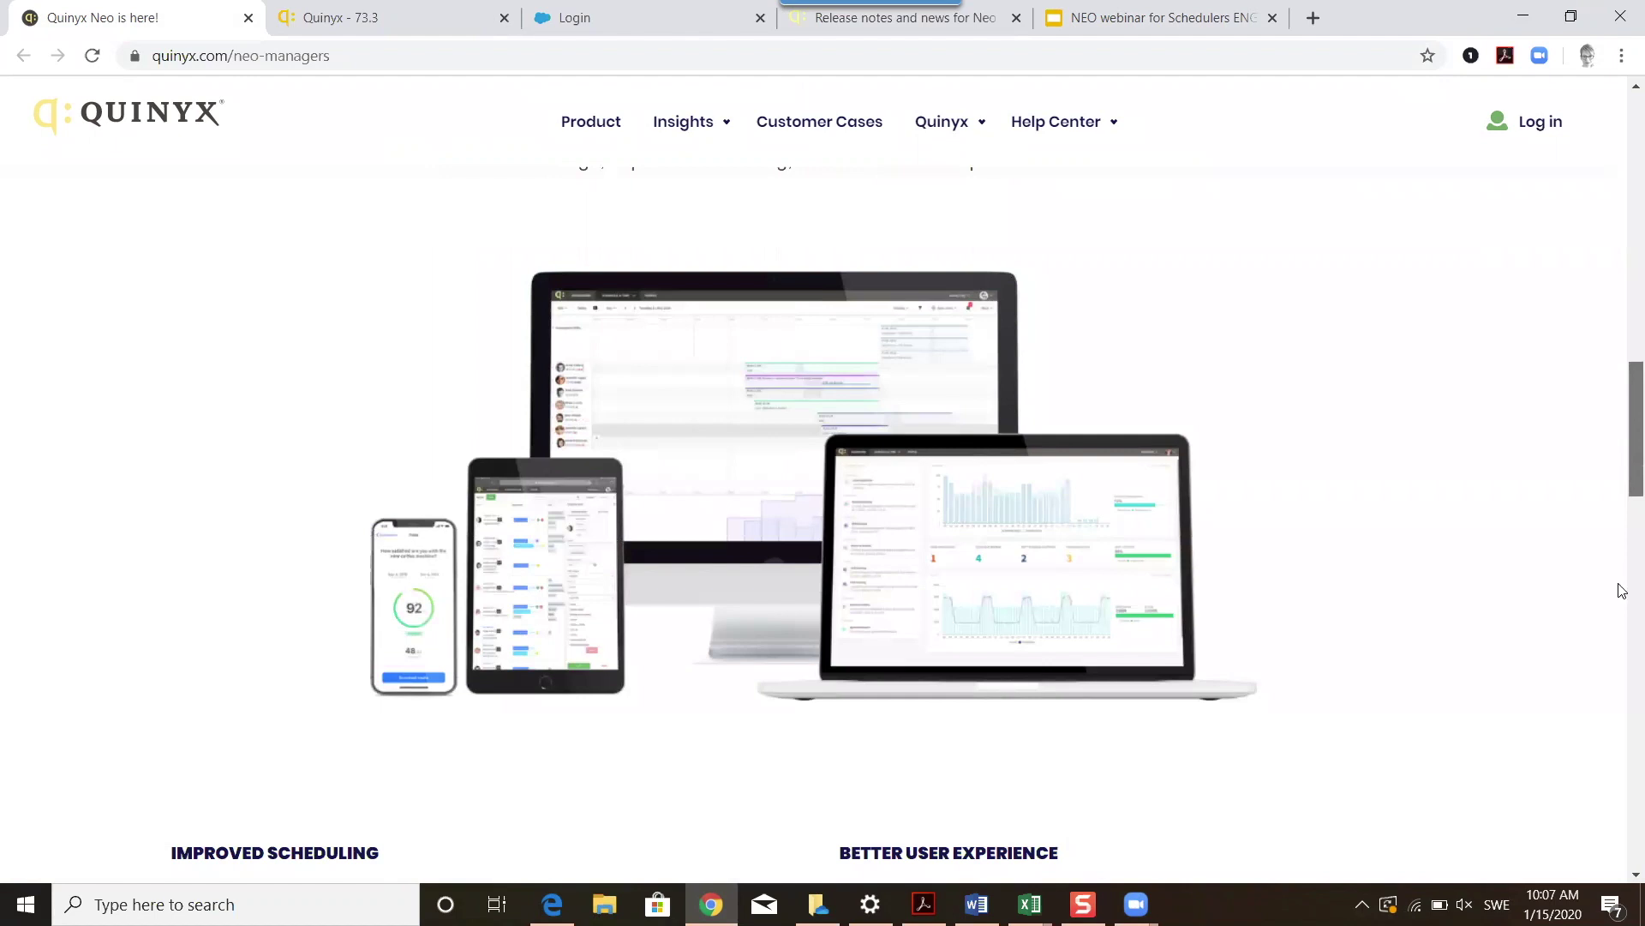
pyautogui.scroll(-6, 1622, 592)
pyautogui.scroll(-2, 1623, 669)
pyautogui.moveTo(1622, 677); pyautogui.dragTo(1622, 200)
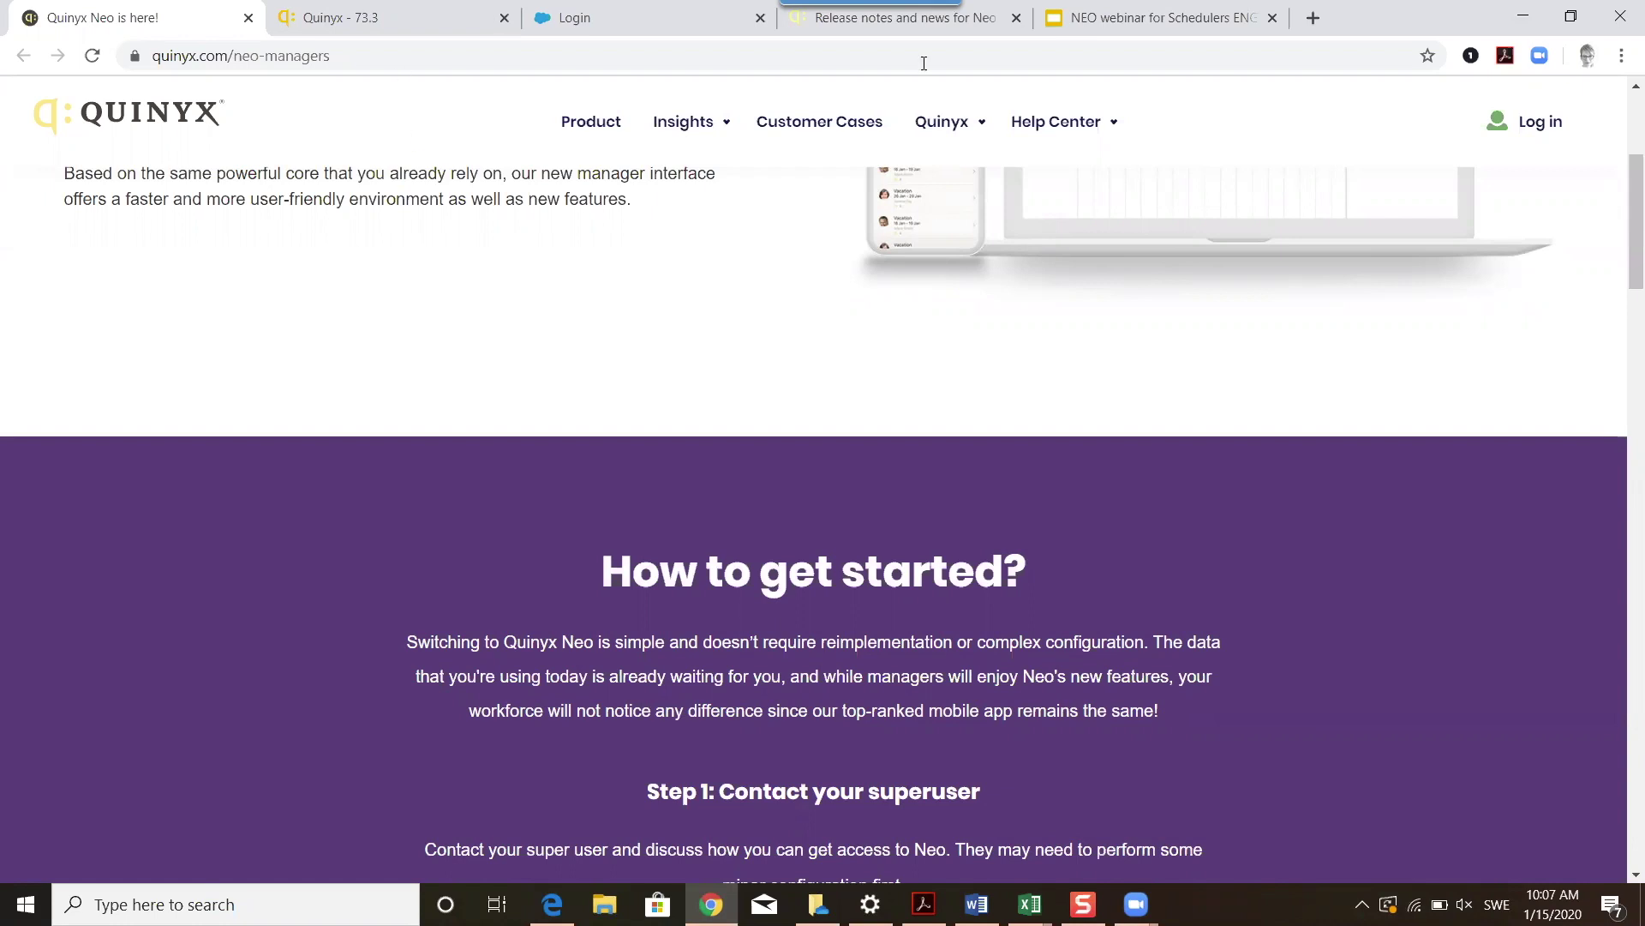
# Return to the webinar deck, show the Resources slide as a slideshow, and exit full screen
pyautogui.click(1136, 25)
pyautogui.click(1380, 120)
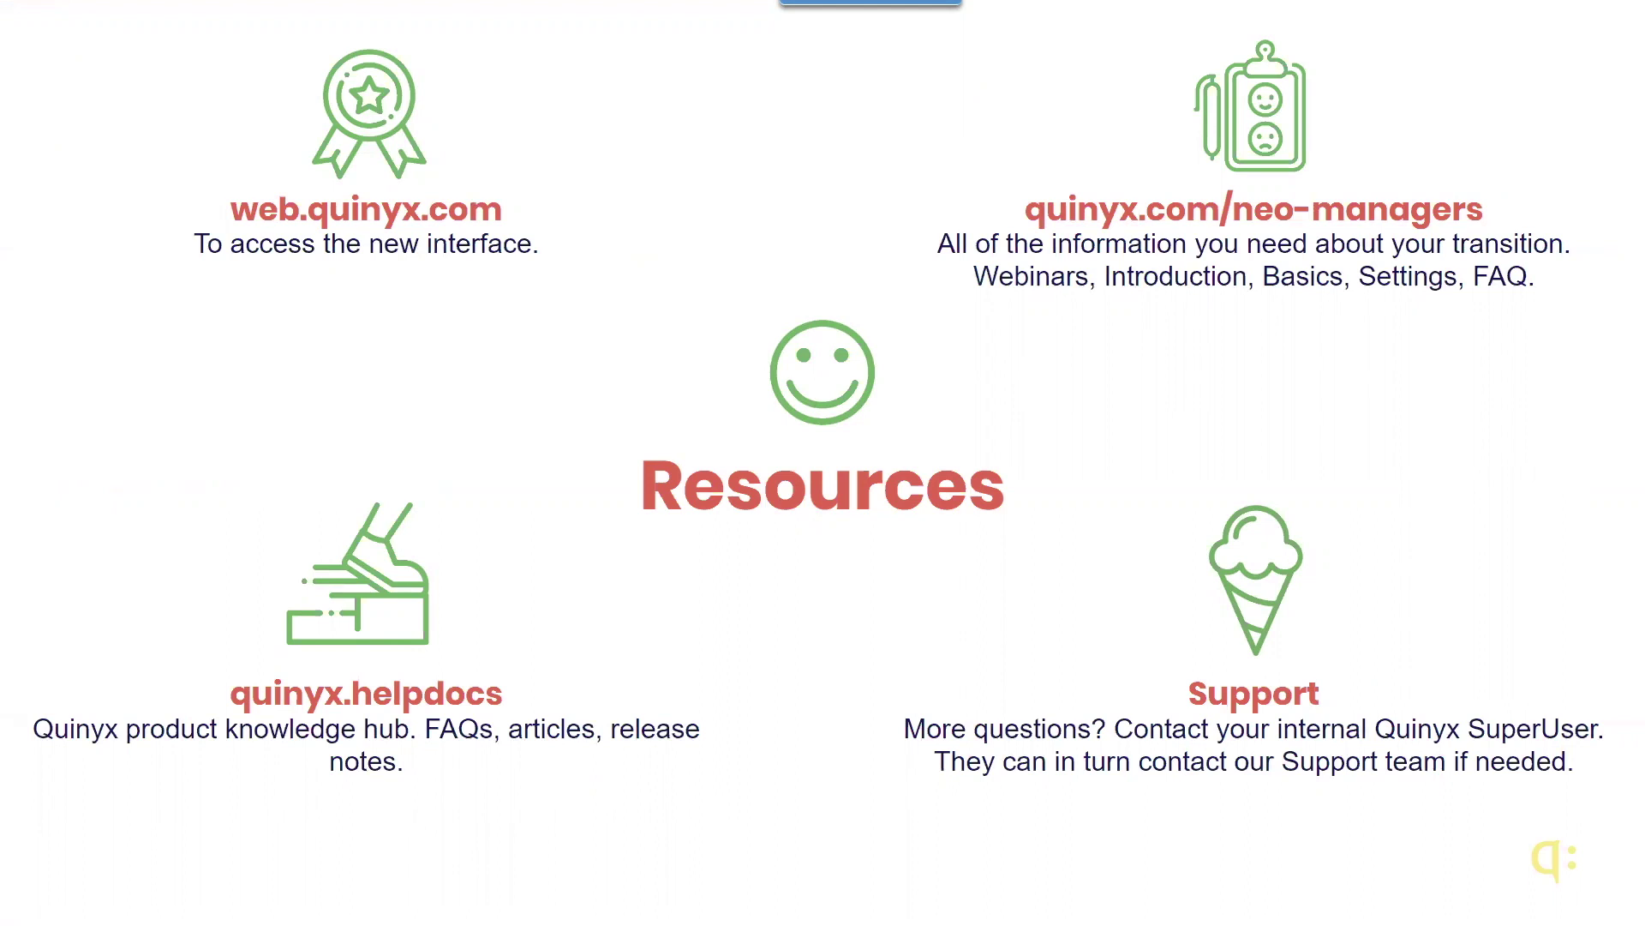
pyautogui.press('Escape')
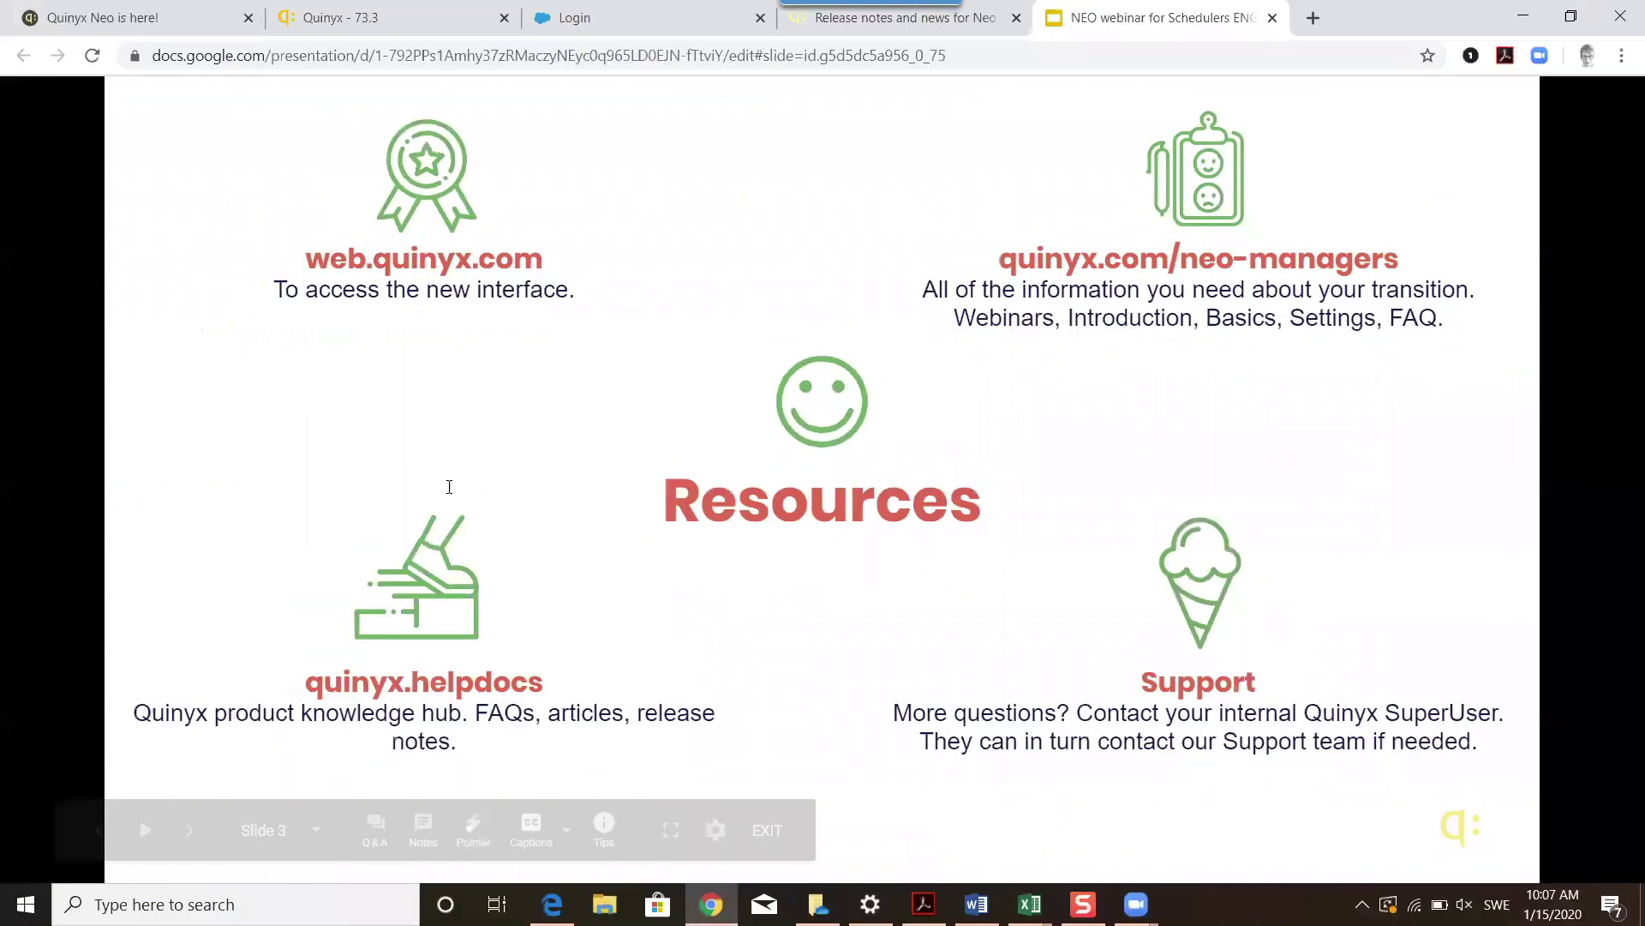
# From the Quinyx help docs home page, open the Frequently Asked Questions article under Make the move to Neo and browse its questions and table of contents
pyautogui.click(968, 27)
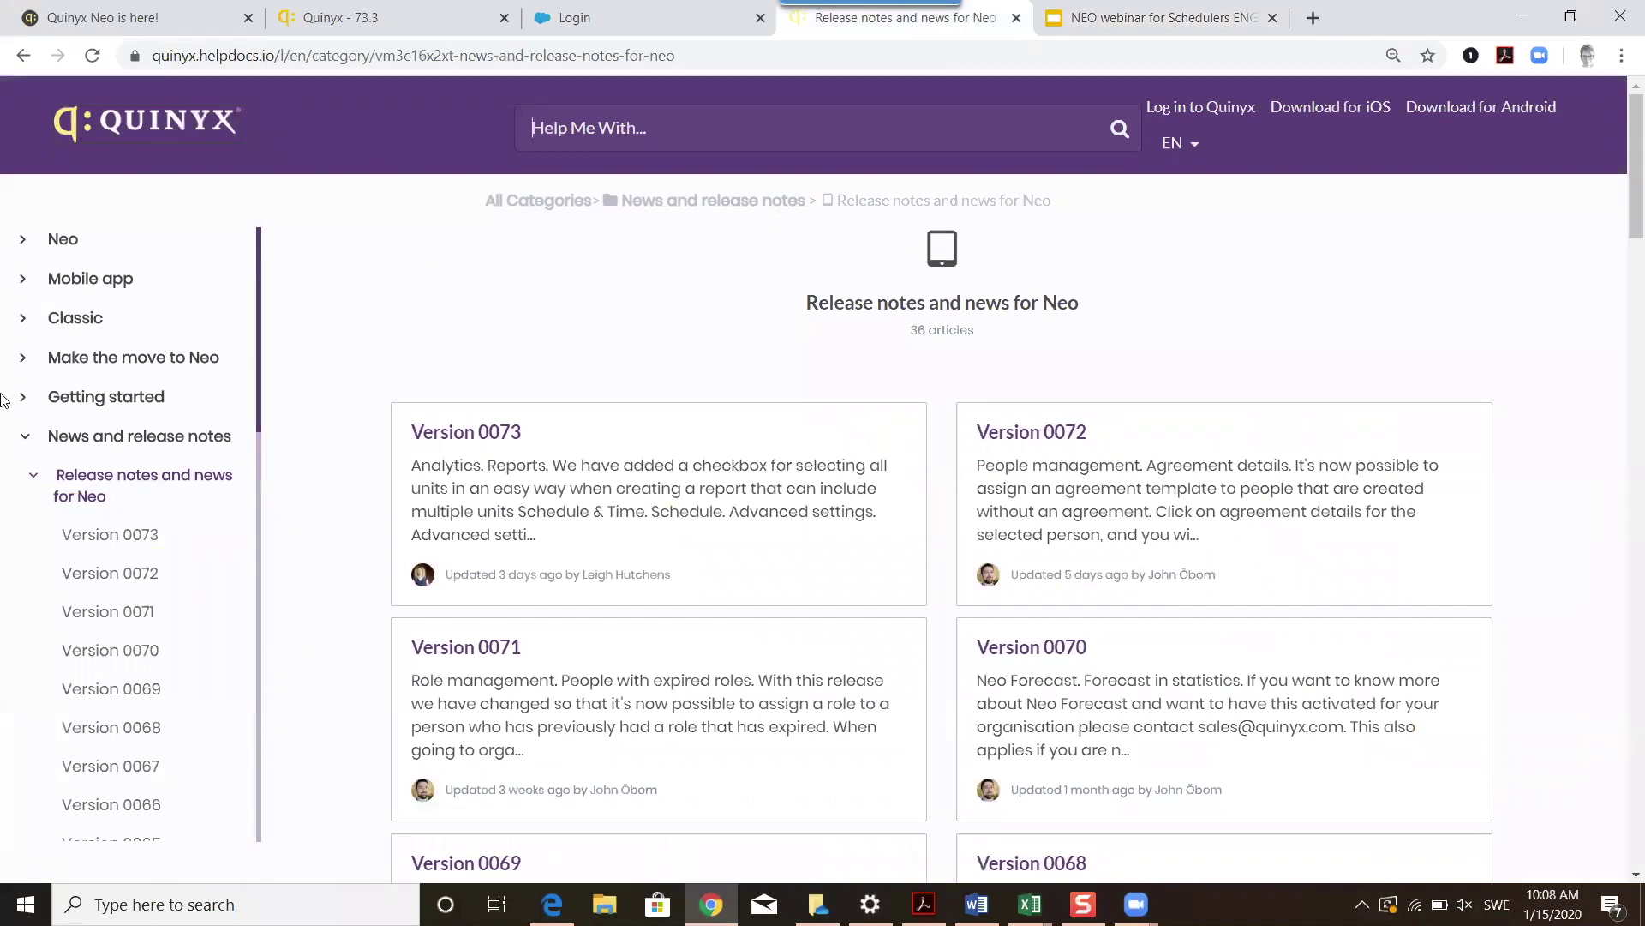
pyautogui.click(144, 129)
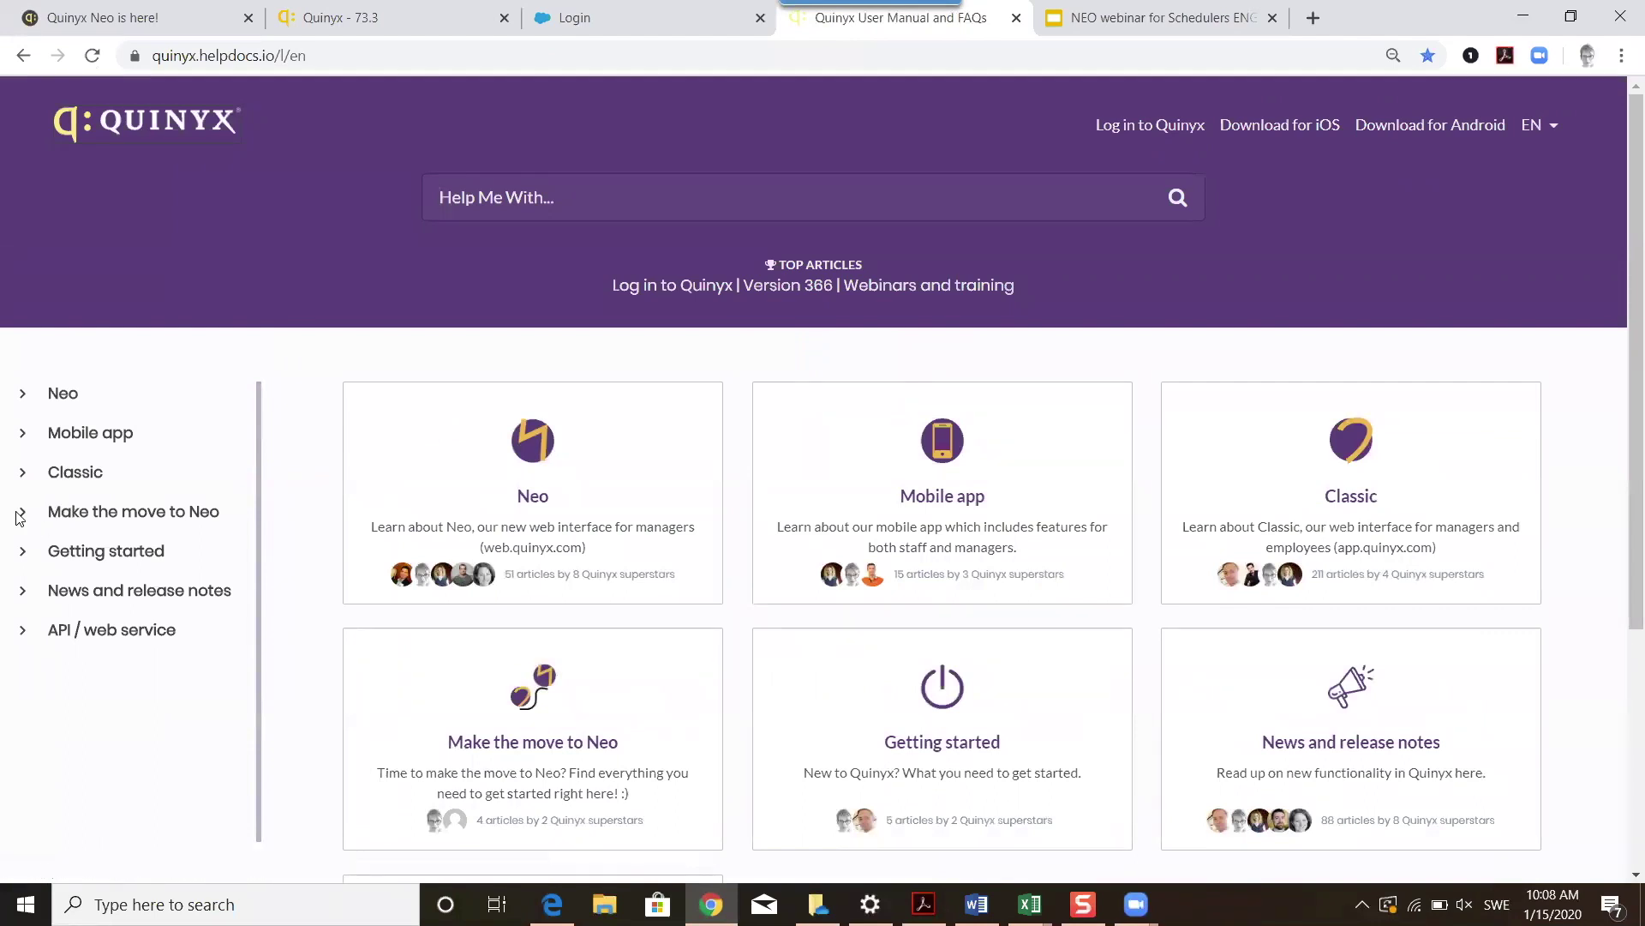
pyautogui.click(34, 514)
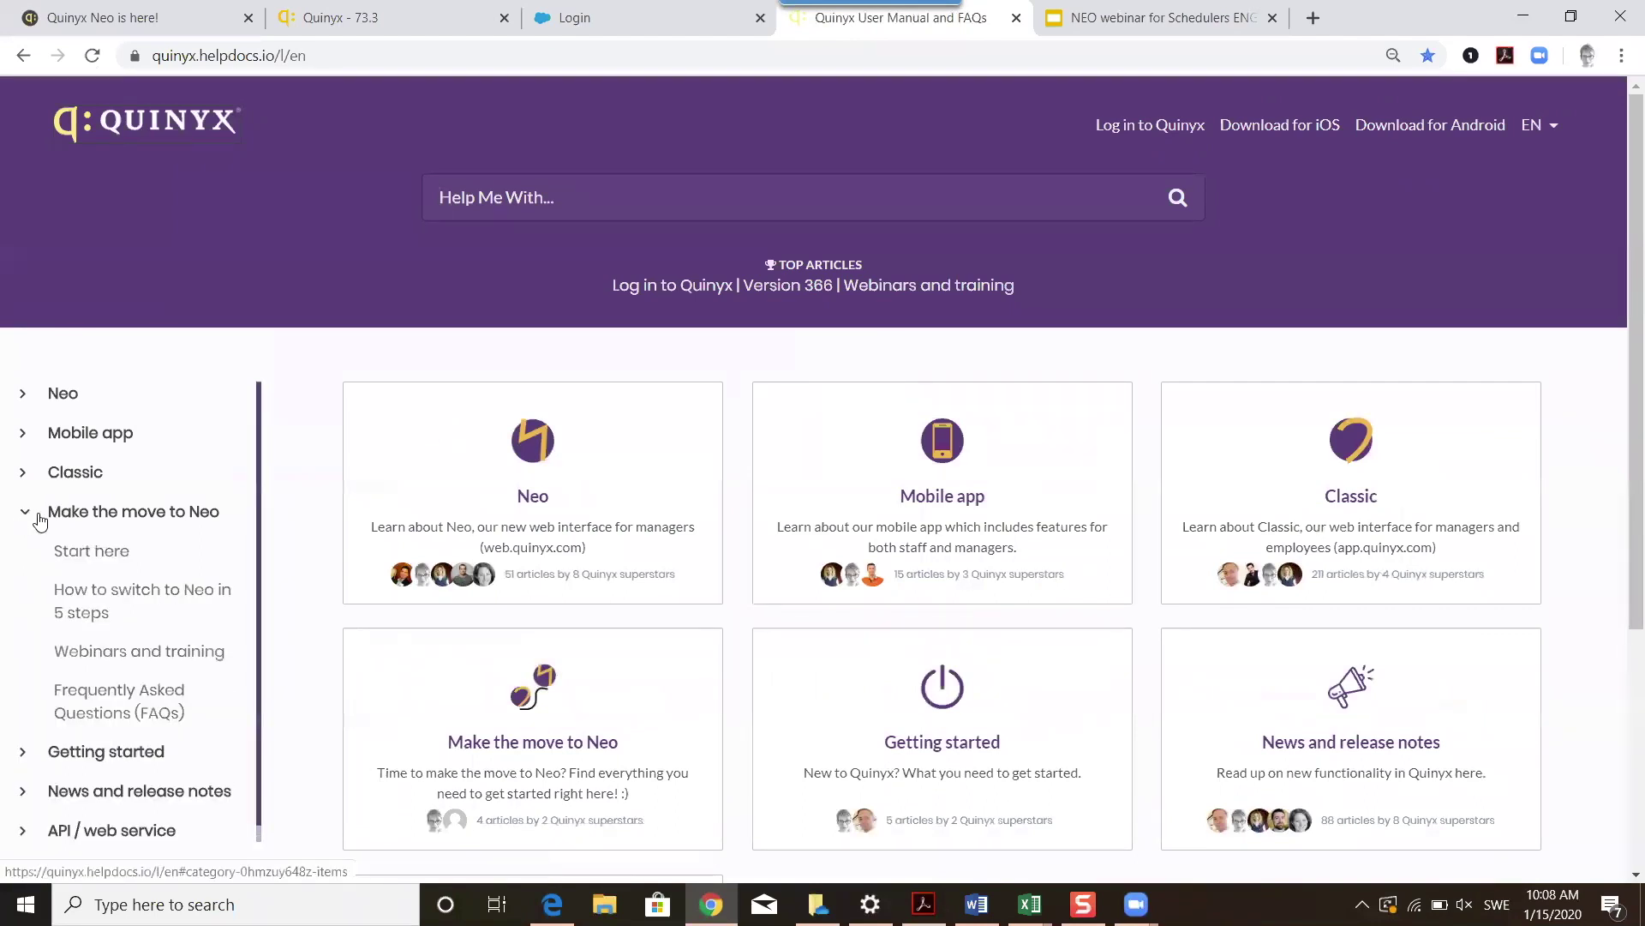
pyautogui.click(107, 705)
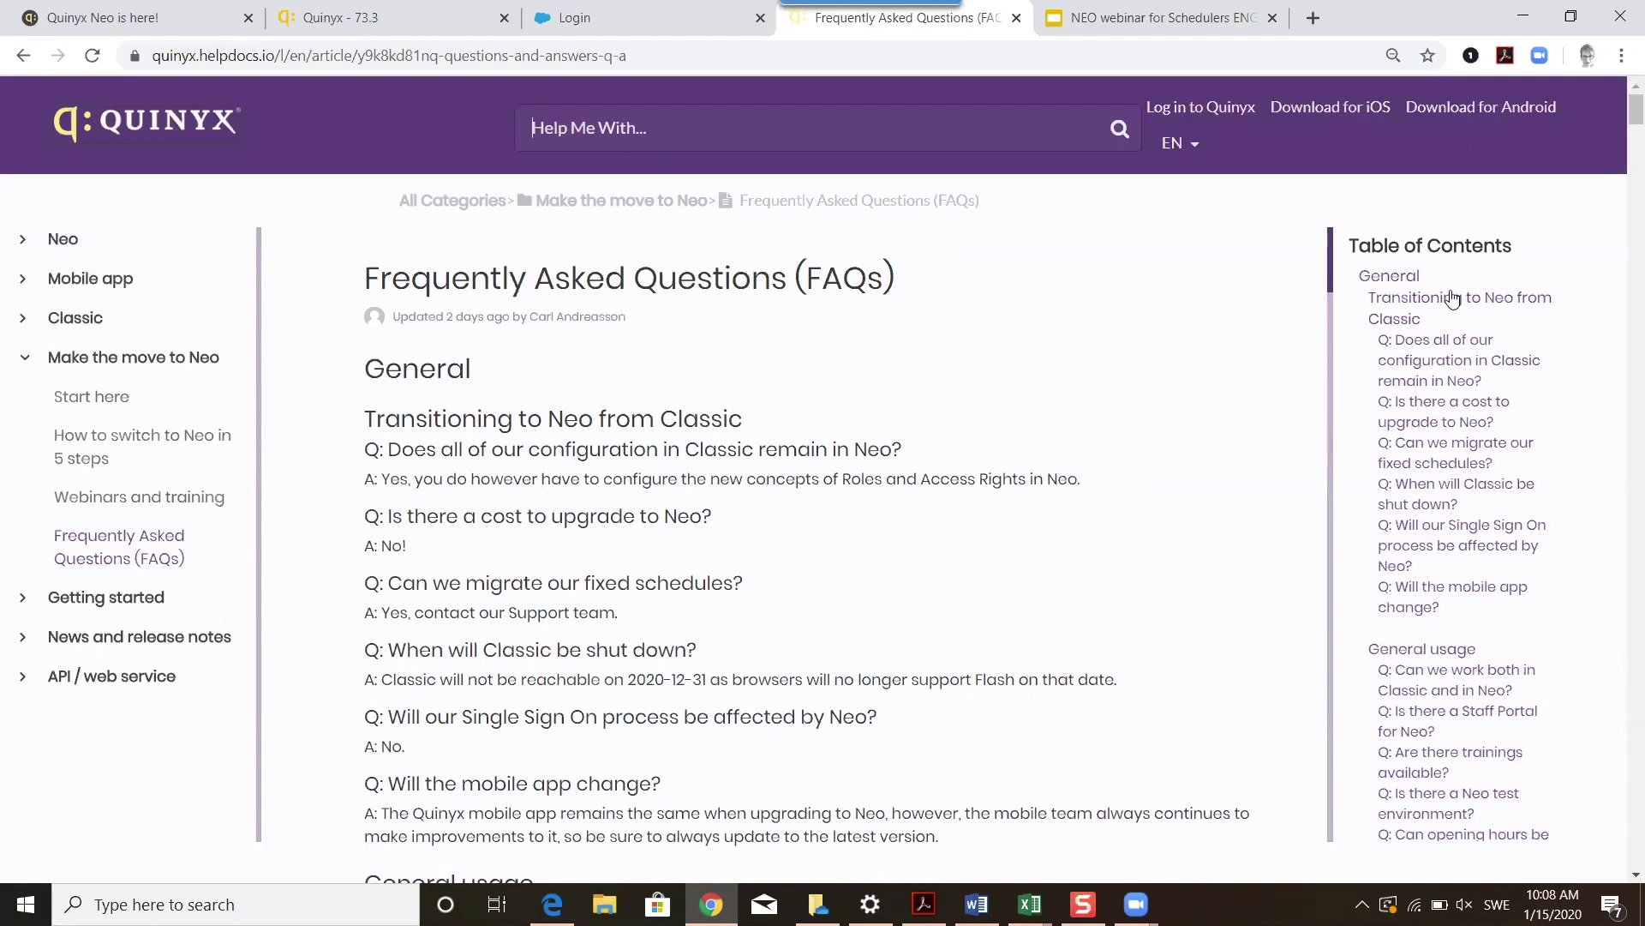
pyautogui.scroll(-8, 1619, 140)
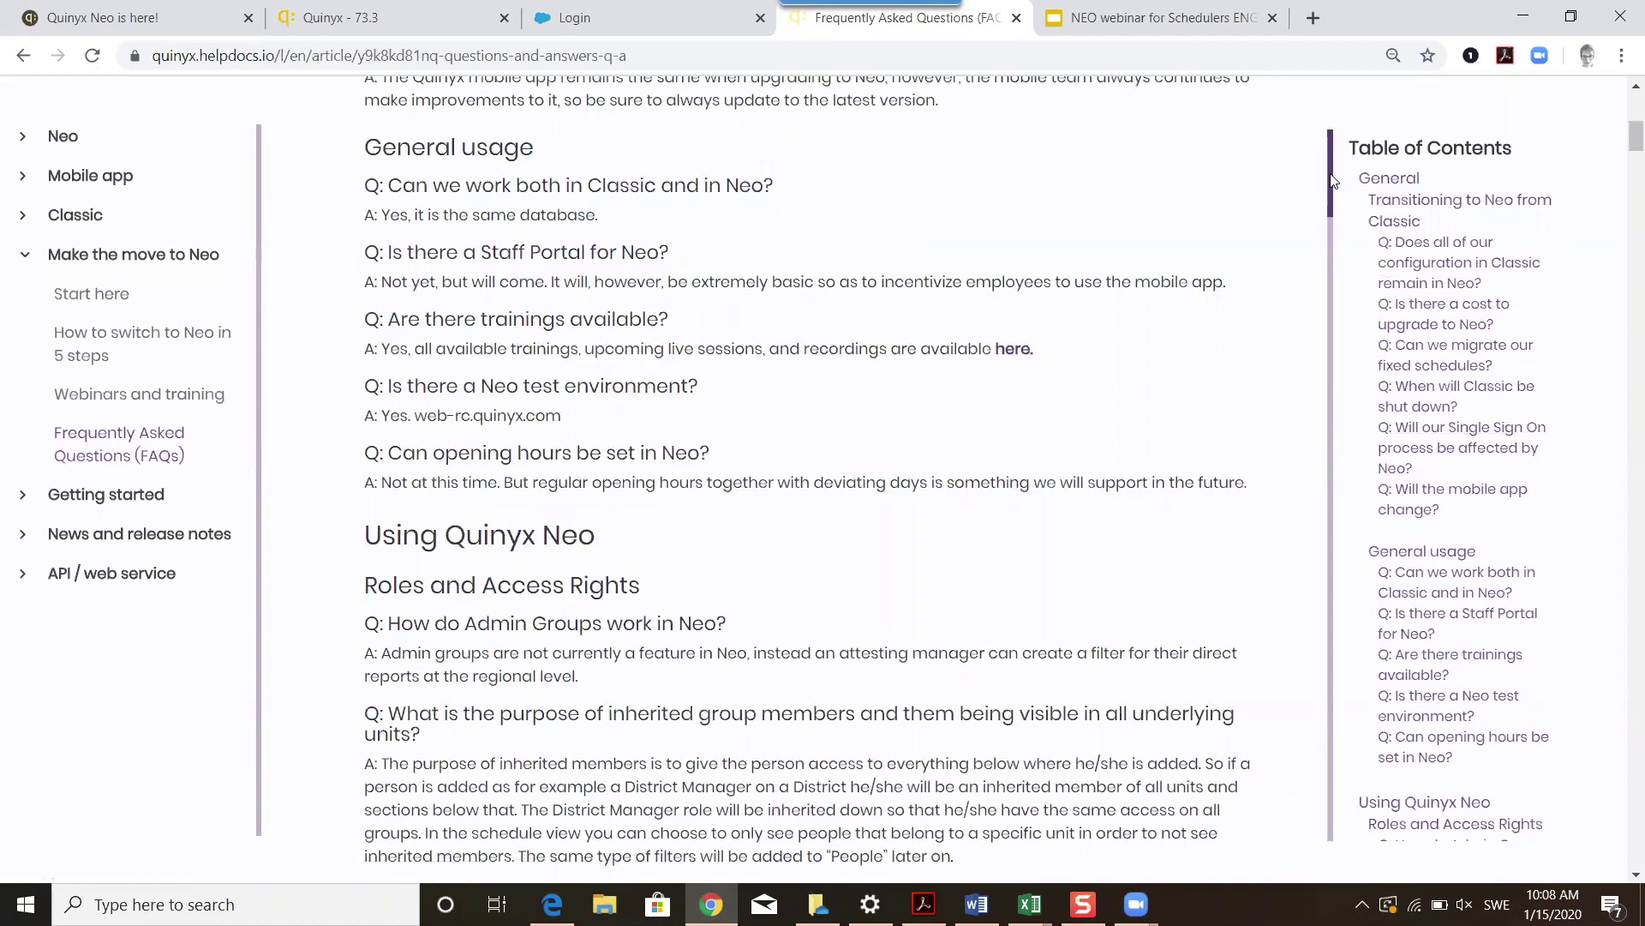
pyautogui.moveTo(1330, 235); pyautogui.dragTo(1320, 610)
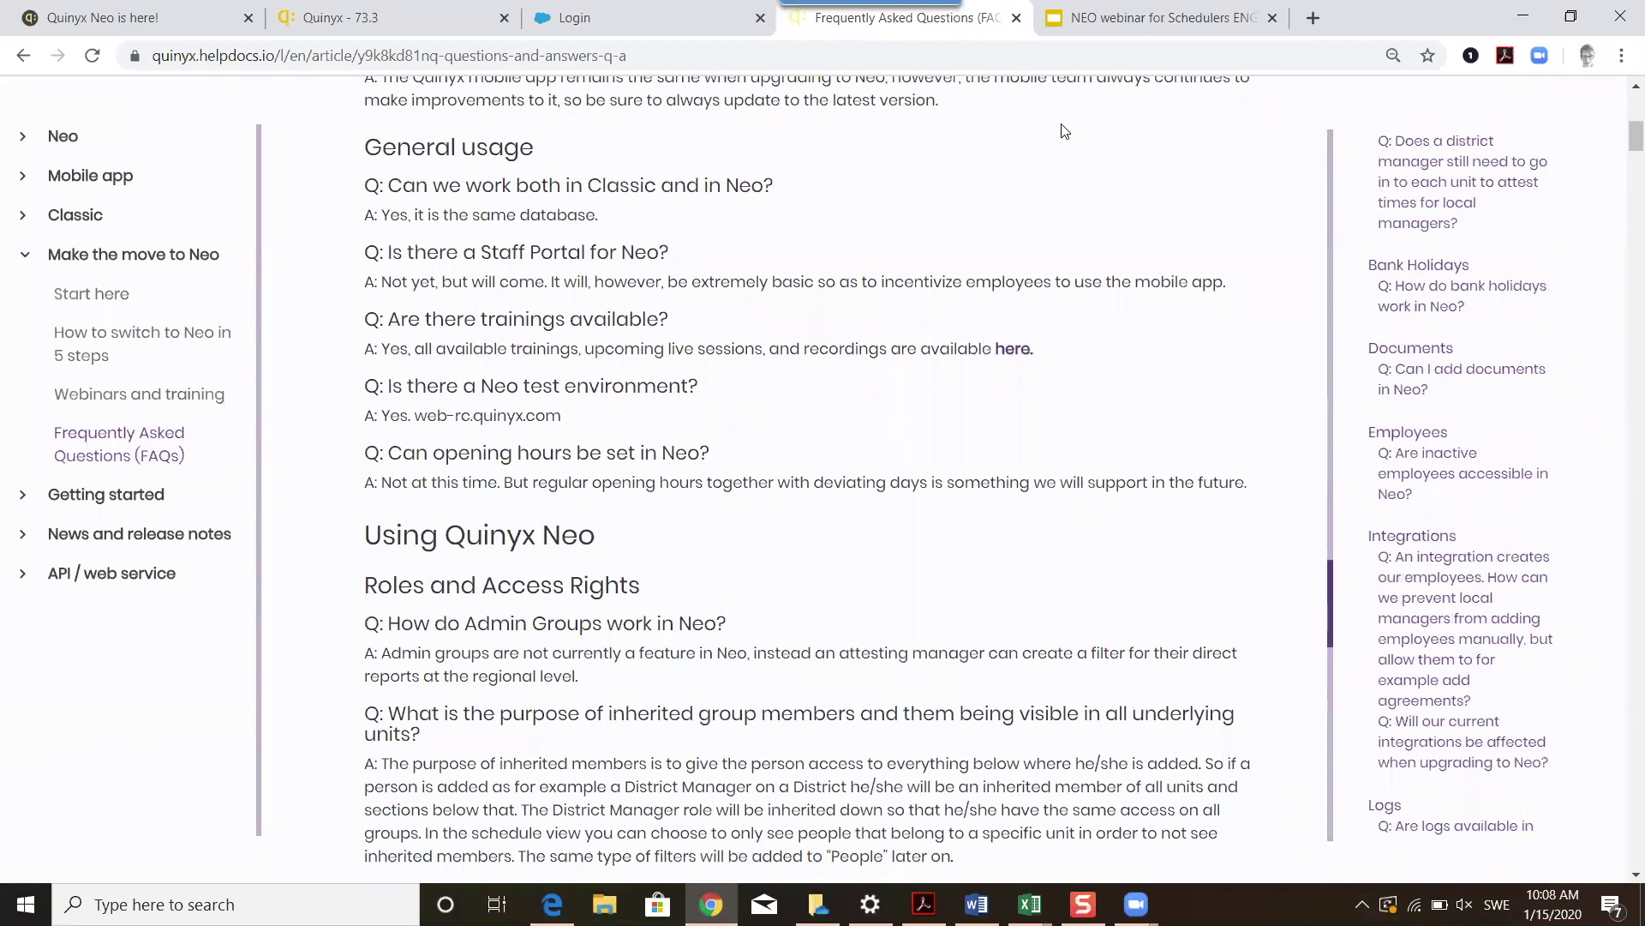
# Switch back to the webinar deck in Google Slides and start presenting from the Resources slide
pyautogui.click(1110, 22)
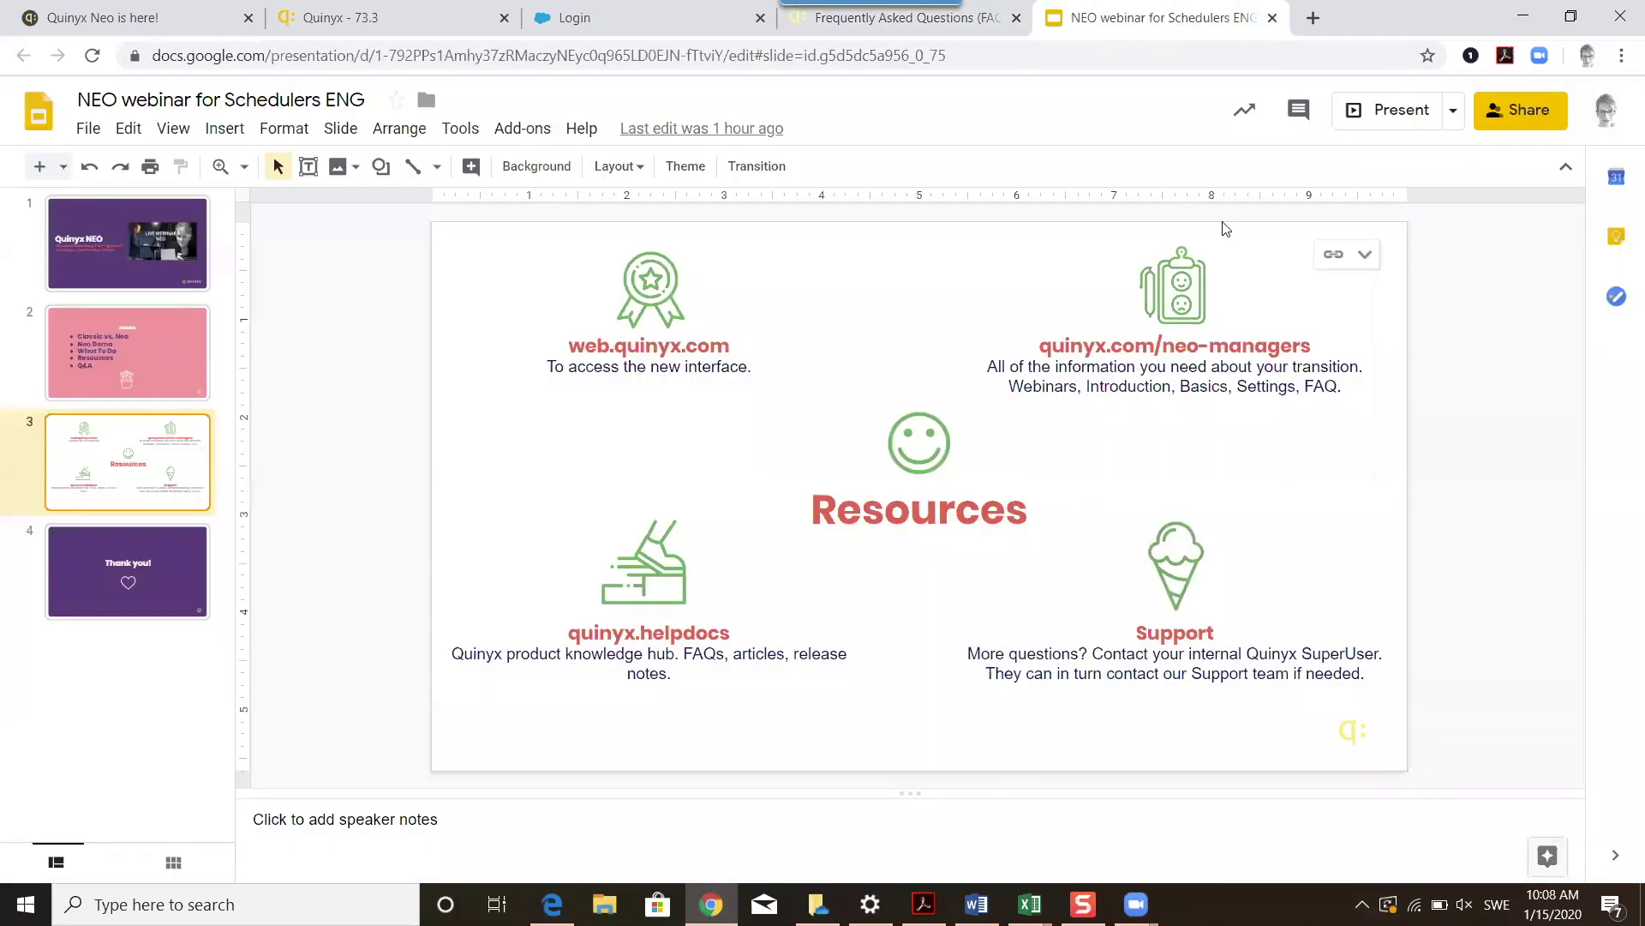
pyautogui.click(1390, 113)
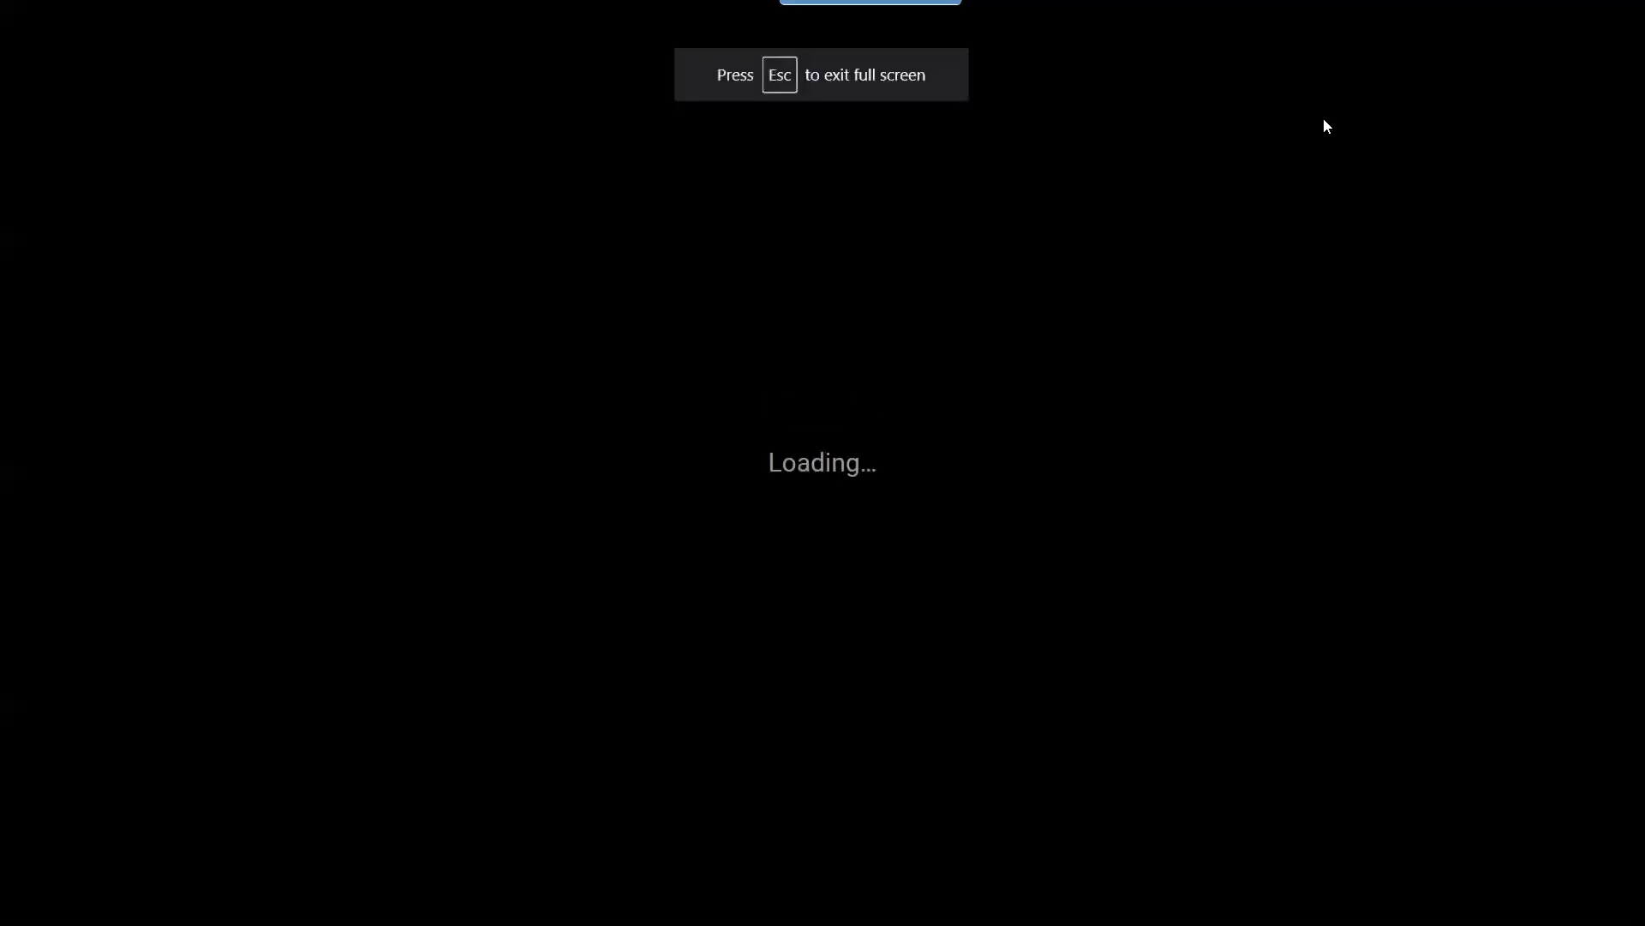